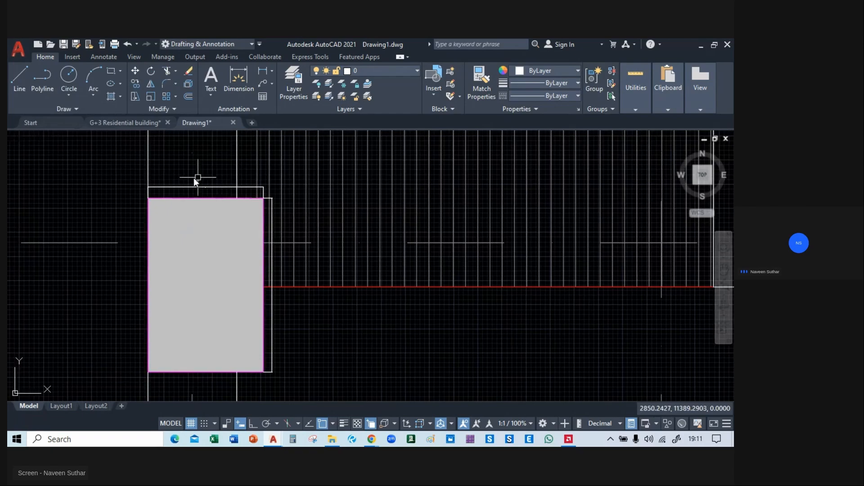
Examine the width and depth dimensions of the grey column on the ground floor plan.
{"action": "scroll", "coordinate": [185, 197], "scroll_direction": "down", "scroll_amount": 14}
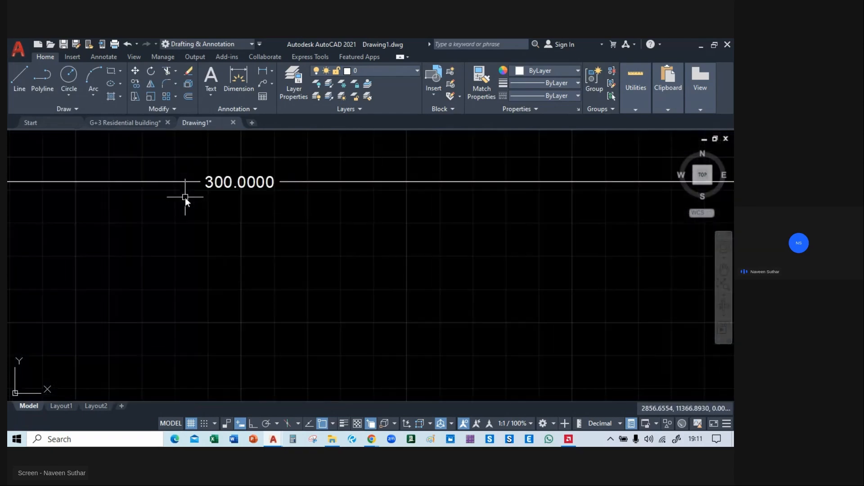
{"action": "scroll", "coordinate": [215, 234], "scroll_direction": "up", "scroll_amount": 6}
{"action": "scroll", "coordinate": [215, 235], "scroll_direction": "up", "scroll_amount": 2}
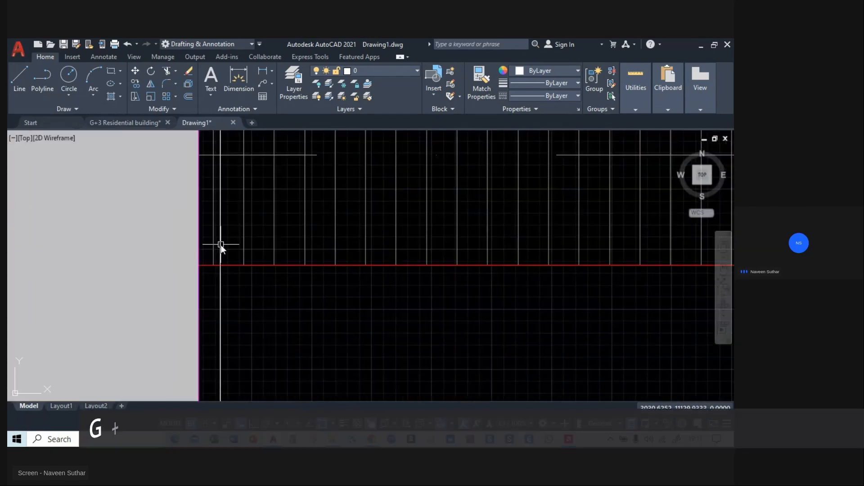
{"action": "middle_click_drag", "start_coordinate": [384, 316], "coordinate": [334, 245]}
{"action": "scroll", "coordinate": [331, 249], "scroll_direction": "down", "scroll_amount": 4}
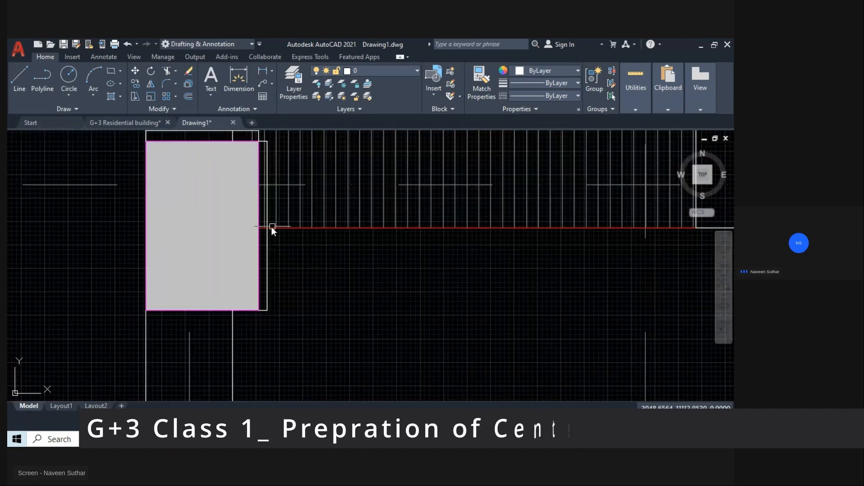
{"action": "left_click", "coordinate": [267, 247]}
{"action": "scroll", "coordinate": [267, 230], "scroll_direction": "up", "scroll_amount": 10}
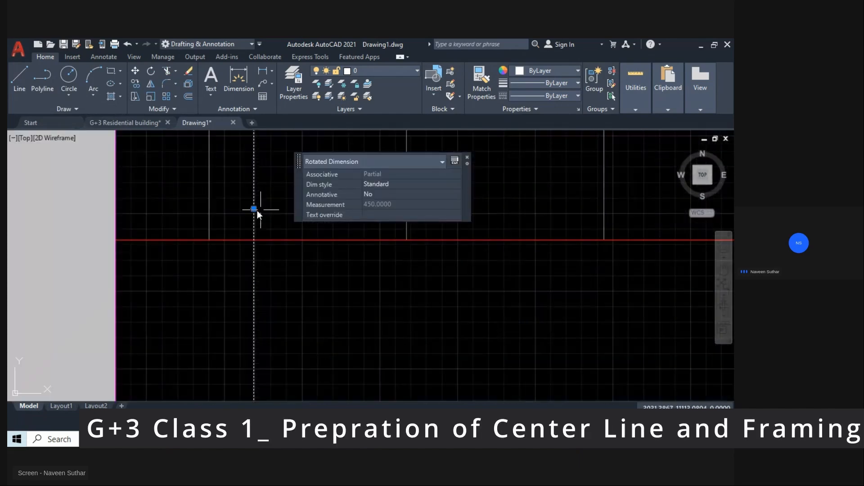
{"action": "key", "text": "Escape"}
{"action": "scroll", "coordinate": [280, 244], "scroll_direction": "down", "scroll_amount": 12}
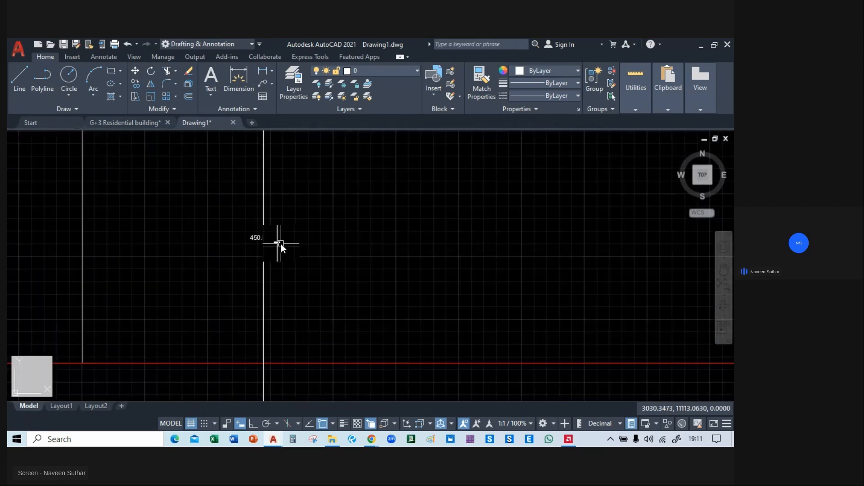
{"action": "middle_click_drag", "start_coordinate": [315, 253], "coordinate": [272, 252]}
{"action": "scroll", "coordinate": [272, 253], "scroll_direction": "down", "scroll_amount": 6}
{"action": "middle_click_drag", "start_coordinate": [351, 273], "coordinate": [391, 238]}
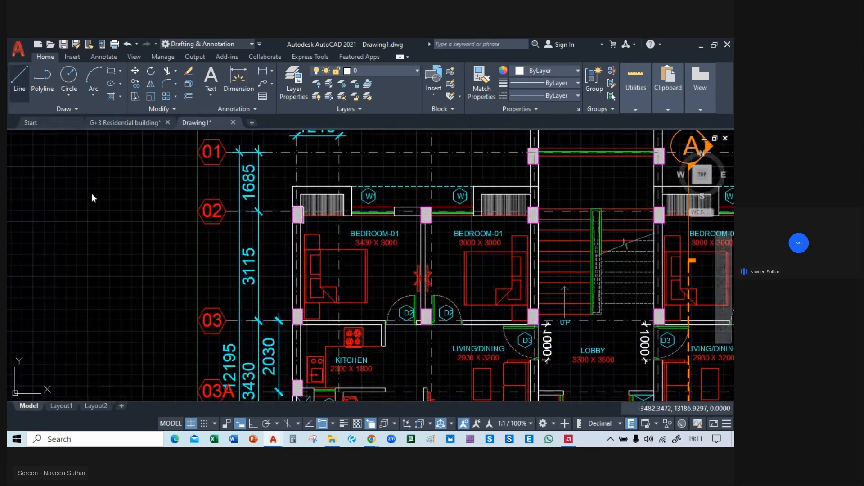
{"action": "middle_click_drag", "start_coordinate": [121, 227], "coordinate": [168, 227]}
{"action": "left_click", "coordinate": [160, 217]}
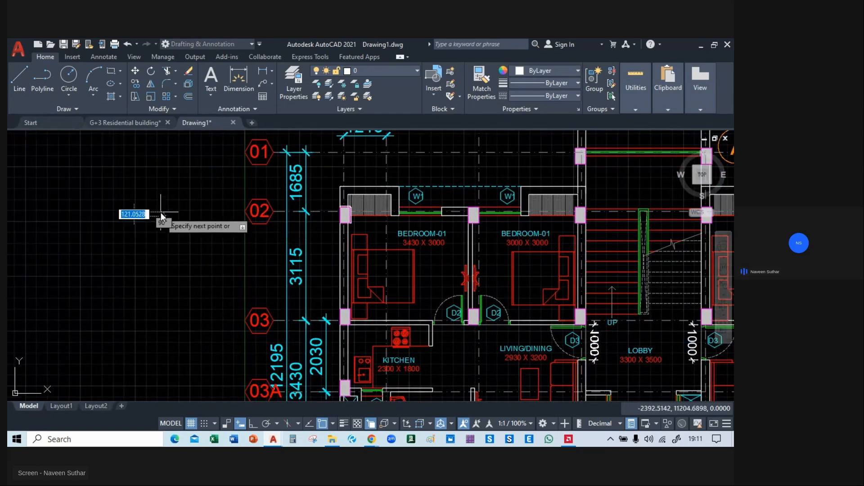
{"action": "key", "text": "Escape"}
Make Column the current layer.
{"action": "scroll", "coordinate": [179, 209], "scroll_direction": "down", "scroll_amount": 4}
{"action": "middle_click_drag", "start_coordinate": [469, 217], "coordinate": [345, 234]}
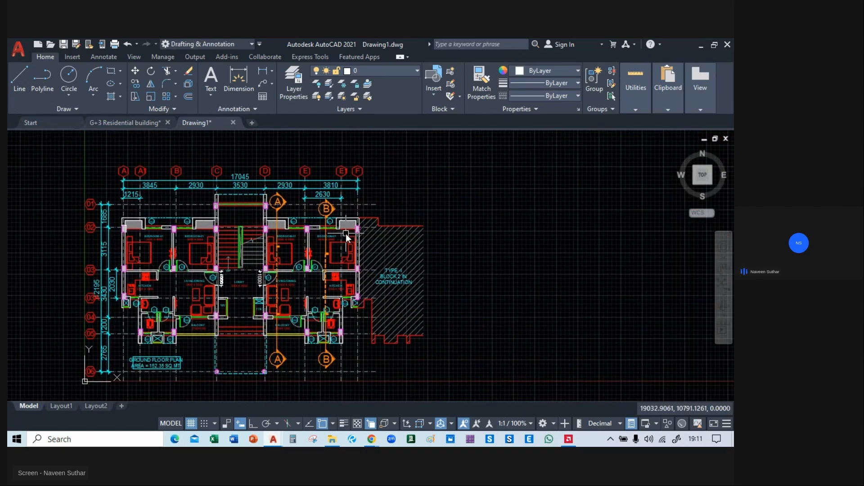
{"action": "left_click", "coordinate": [373, 71]}
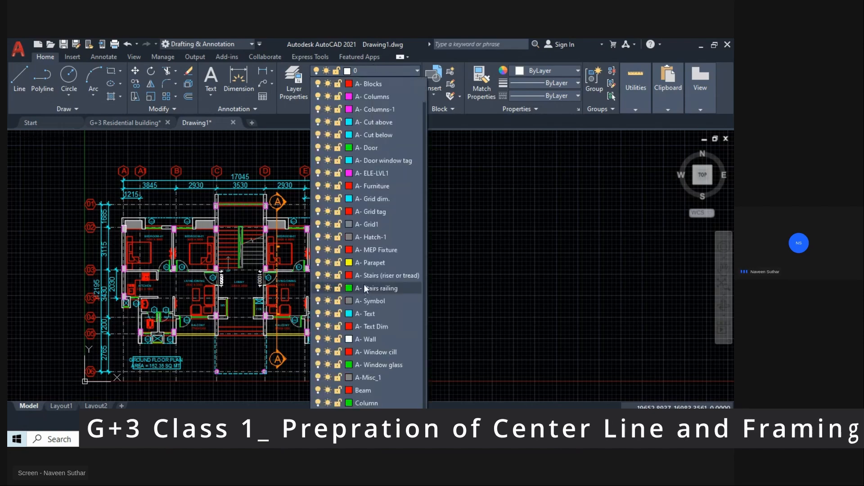
{"action": "left_click", "coordinate": [362, 403]}
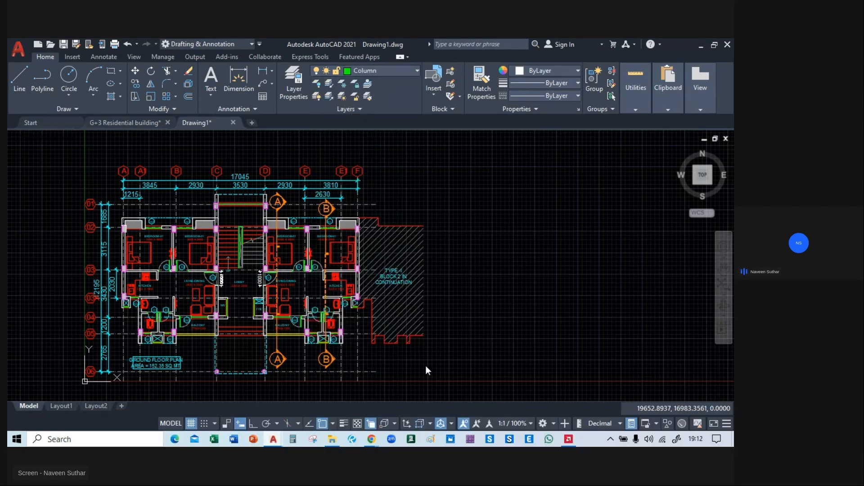
Start a line in the empty area beside the ground floor plan and turn on Ortho mode.
{"action": "left_click", "coordinate": [18, 83]}
{"action": "left_click", "coordinate": [454, 200]}
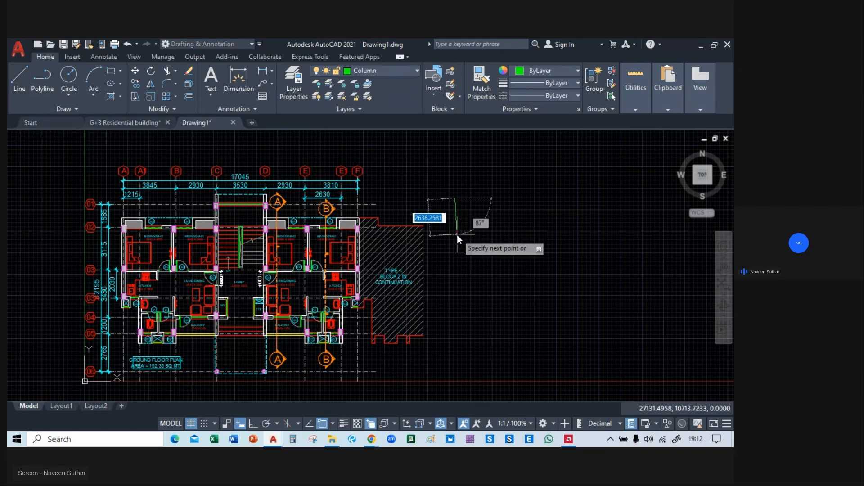
{"action": "key", "text": "F8"}
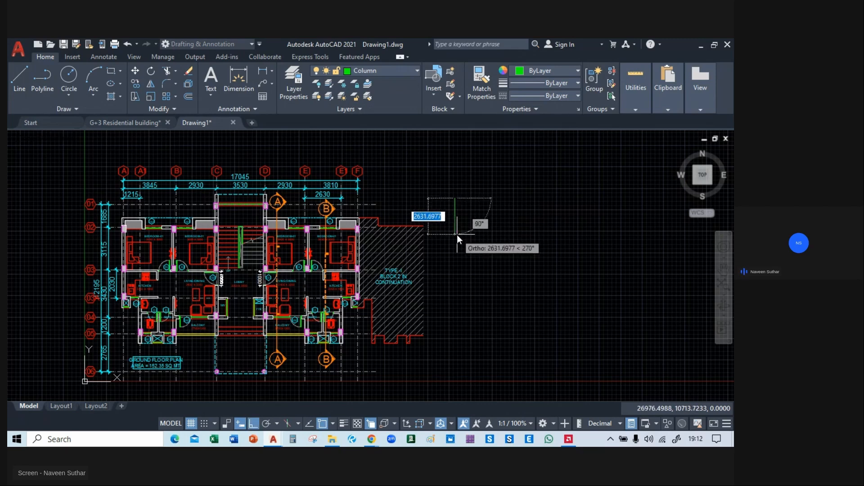
{"action": "type", "text": "300"}
{"action": "key", "text": "Return"}
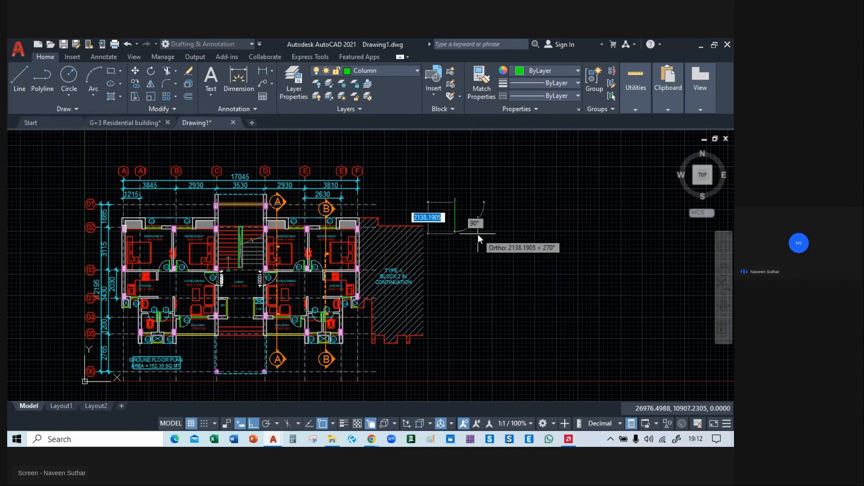
{"action": "scroll", "coordinate": [464, 231], "scroll_direction": "up", "scroll_amount": 4}
{"action": "middle_click_drag", "start_coordinate": [442, 180], "coordinate": [443, 254]}
{"action": "scroll", "coordinate": [434, 229], "scroll_direction": "up", "scroll_amount": 6}
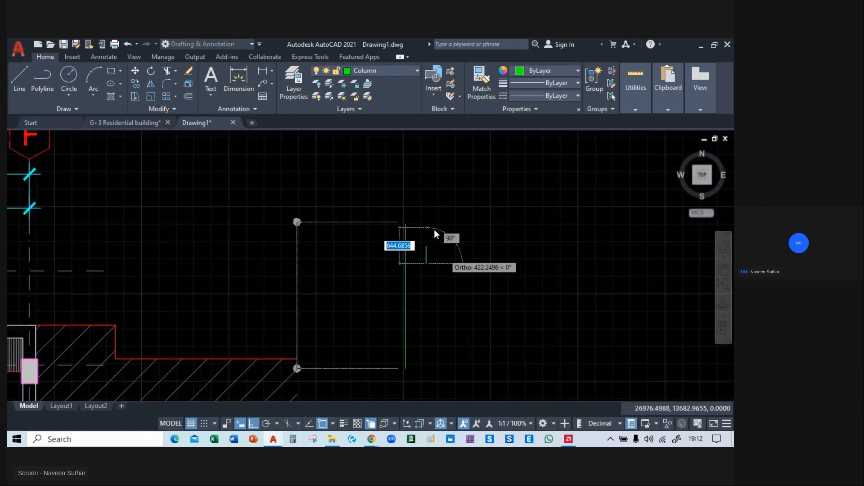
{"action": "key", "text": "Escape"}
{"action": "scroll", "coordinate": [425, 275], "scroll_direction": "down", "scroll_amount": 3}
{"action": "left_click", "coordinate": [410, 322]}
{"action": "key", "text": "Delete"}
Draw a closed rectangular column outline 300 wide and 450 deep with lines in the empty area beside the plan.
{"action": "left_click", "coordinate": [20, 90]}
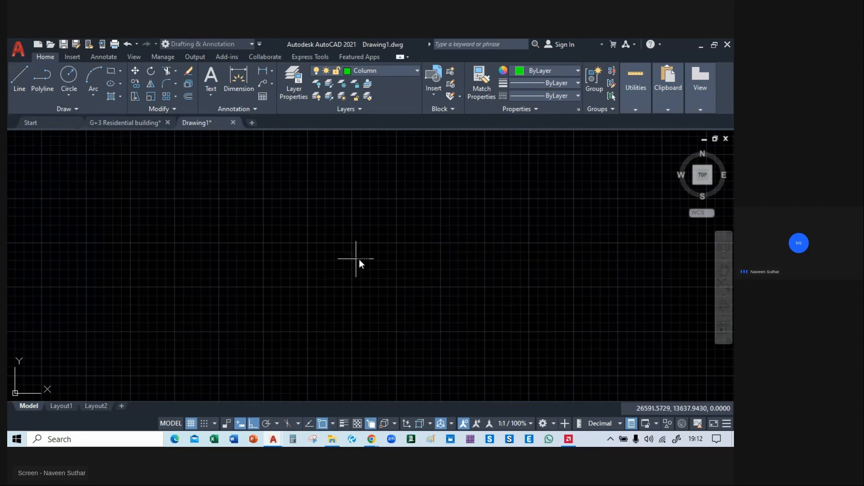
{"action": "left_click", "coordinate": [374, 258]}
{"action": "type", "text": "540"}
{"action": "key", "text": "BackSpace"}
{"action": "key", "text": "BackSpace"}
{"action": "key", "text": "BackSpace"}
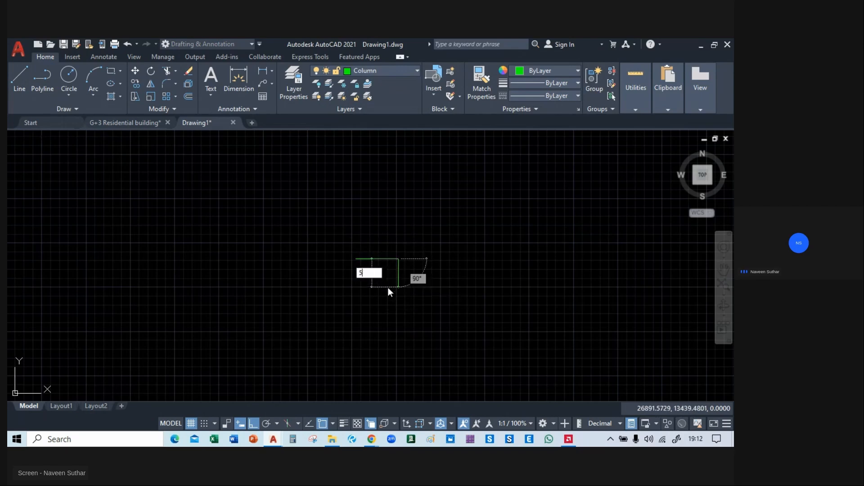
{"action": "type", "text": "450"}
{"action": "key", "text": "Return"}
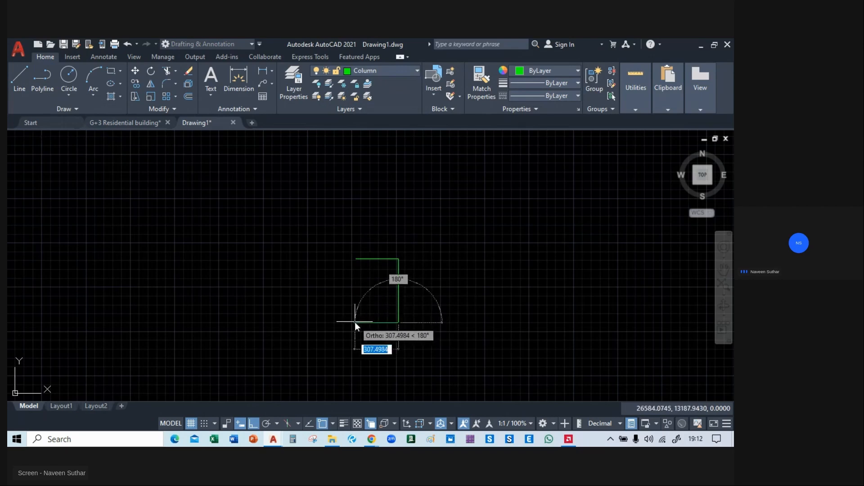
{"action": "type", "text": "300"}
{"action": "key", "text": "Return"}
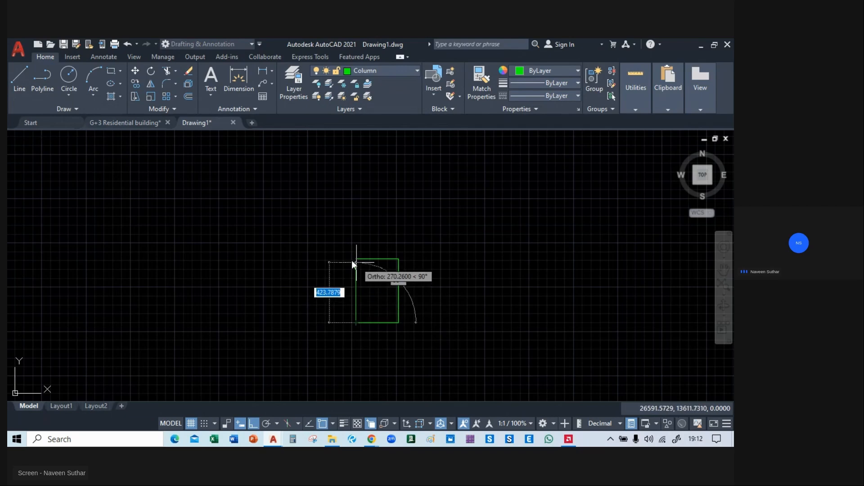
{"action": "left_click", "coordinate": [356, 259]}
{"action": "key", "text": "Escape"}
Hatch the inside of the 300 by 450 column outline with the ANSI31 pattern at scale 1.
{"action": "middle_click_drag", "start_coordinate": [422, 269], "coordinate": [534, 154]}
{"action": "scroll", "coordinate": [431, 280], "scroll_direction": "down", "scroll_amount": 6}
{"action": "middle_click_drag", "start_coordinate": [484, 259], "coordinate": [462, 224]}
{"action": "scroll", "coordinate": [432, 197], "scroll_direction": "up", "scroll_amount": 6}
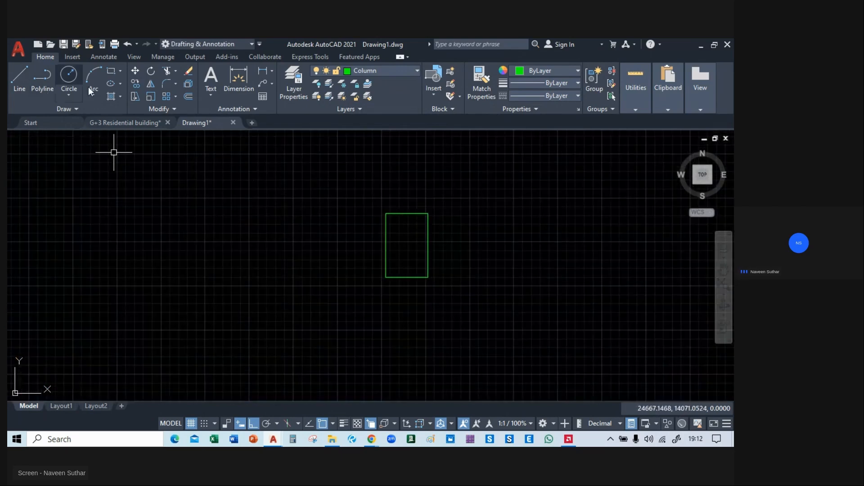
{"action": "left_click", "coordinate": [110, 96]}
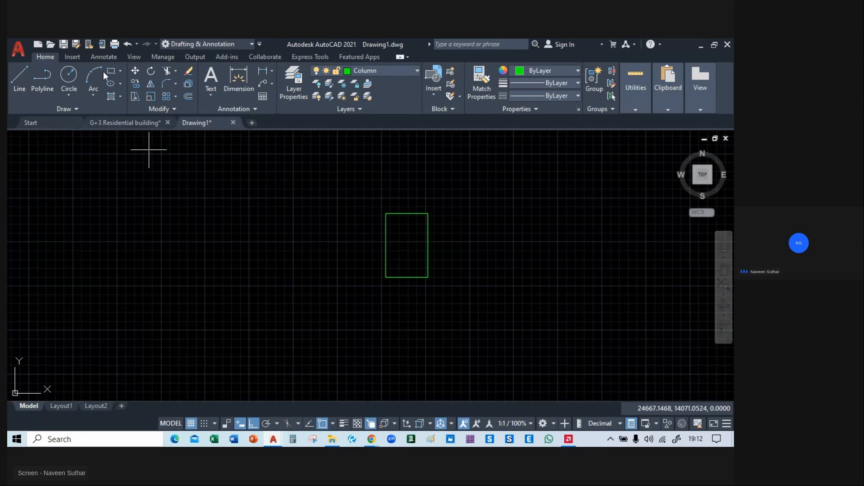
{"action": "left_click", "coordinate": [115, 93]}
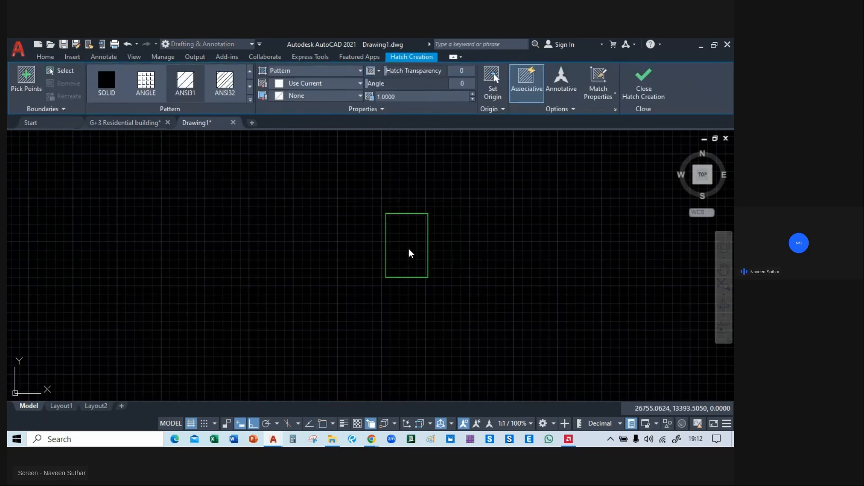
{"action": "left_click", "coordinate": [404, 271]}
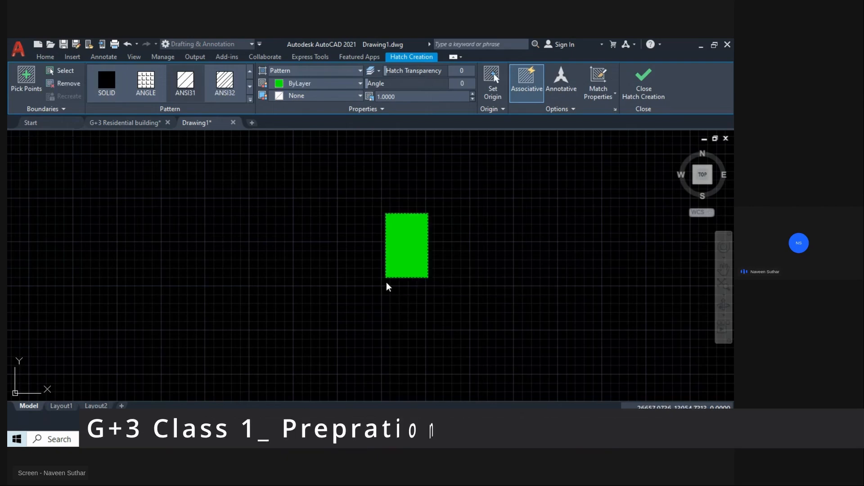
{"action": "key", "text": "Return"}
Change the column hatch pattern to ANSI33.
{"action": "left_click", "coordinate": [413, 238]}
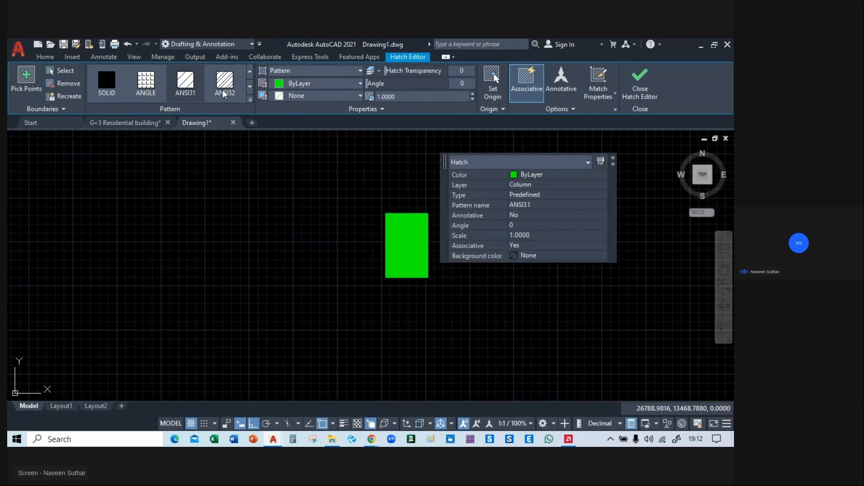
{"action": "left_click", "coordinate": [250, 87]}
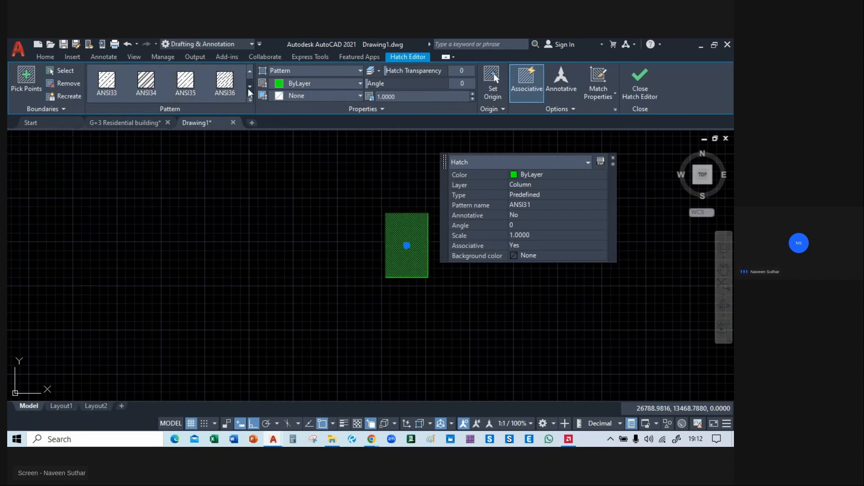
{"action": "left_click", "coordinate": [108, 87]}
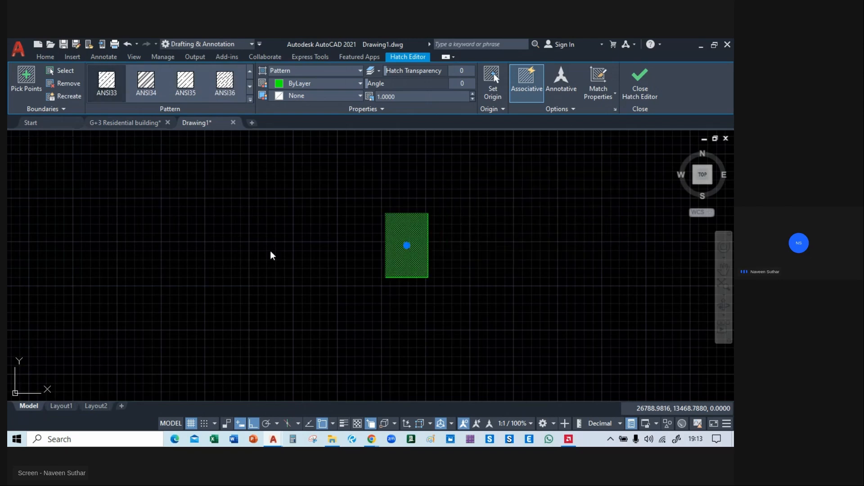
{"action": "middle_click_drag", "start_coordinate": [284, 223], "coordinate": [288, 231]}
{"action": "key", "text": "Escape"}
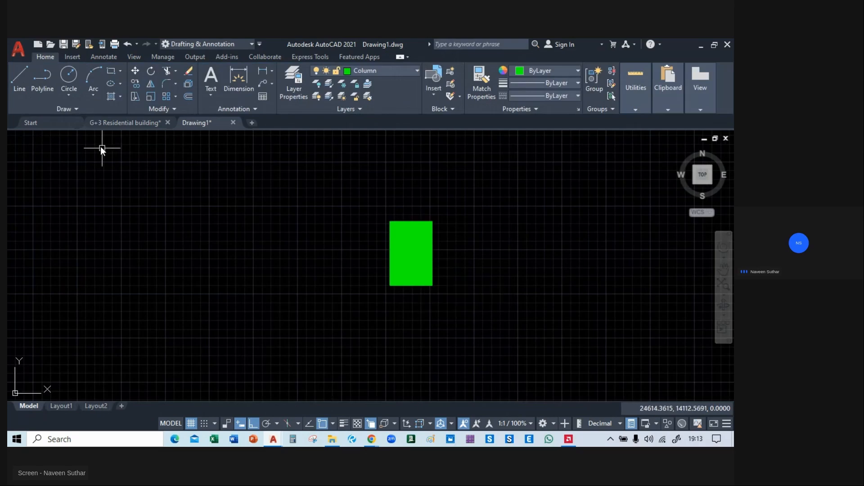
Switch to the G+3 Residential building drawing and copy the hatched corner column C2 with its outline.
{"action": "left_click", "coordinate": [111, 124]}
{"action": "scroll", "coordinate": [228, 288], "scroll_direction": "up", "scroll_amount": 4}
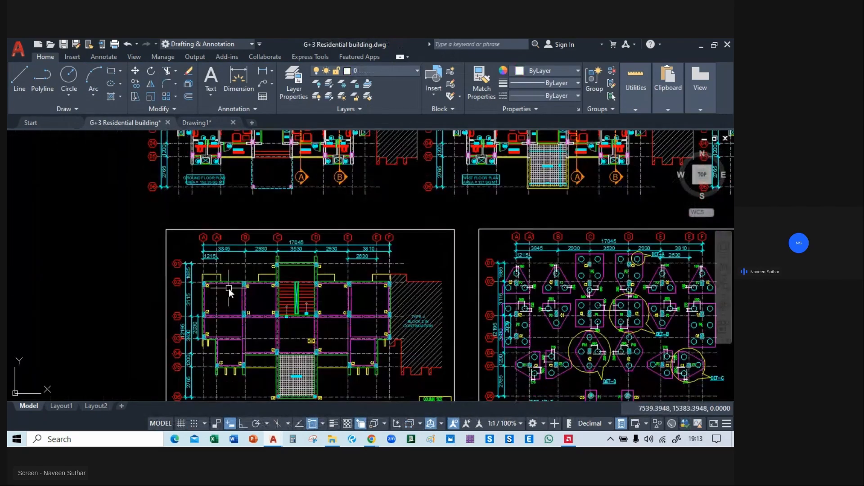
{"action": "scroll", "coordinate": [190, 210], "scroll_direction": "up", "scroll_amount": 8}
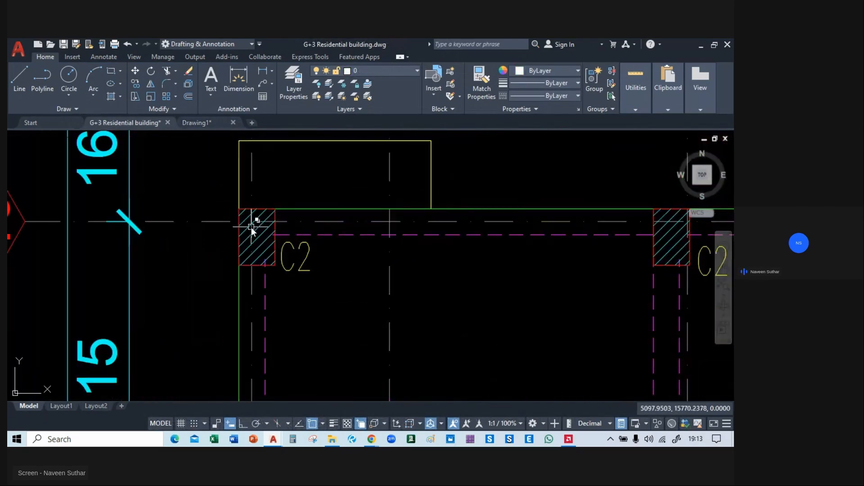
{"action": "left_click", "coordinate": [256, 258]}
{"action": "left_click", "coordinate": [223, 202]}
{"action": "left_click", "coordinate": [296, 288]}
{"action": "key", "text": "Escape"}
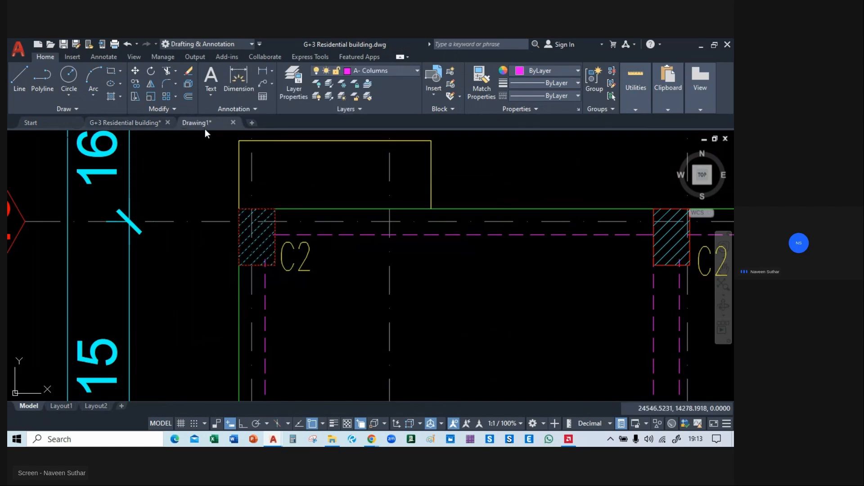
Paste the copied C2 column into Drawing1 beside the newly drawn column.
{"action": "left_click", "coordinate": [203, 125]}
{"action": "key", "text": "ctrl+v"}
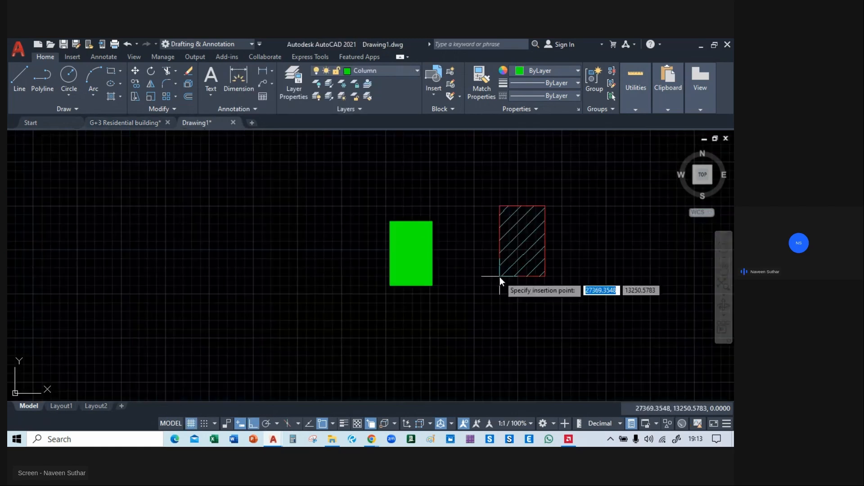
{"action": "left_click", "coordinate": [473, 290]}
Match the properties of the pasted column's hatch onto the hatch of the drawn column.
{"action": "type", "text": "ma"}
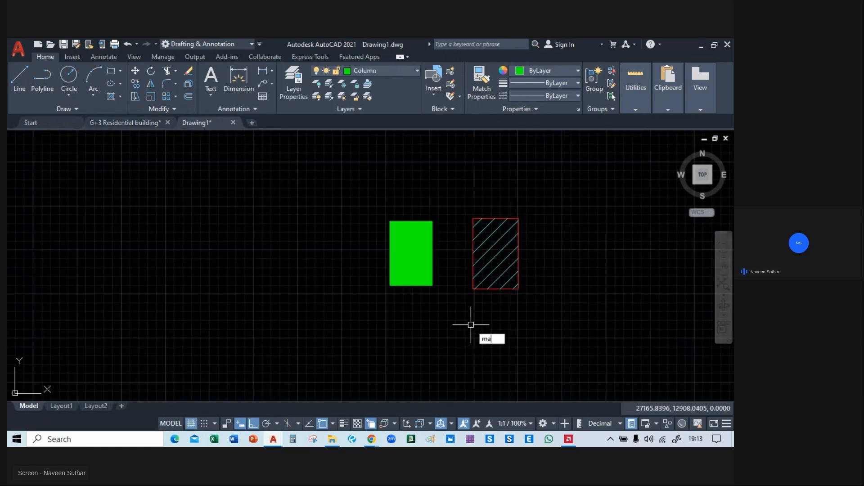
{"action": "key", "text": "Return"}
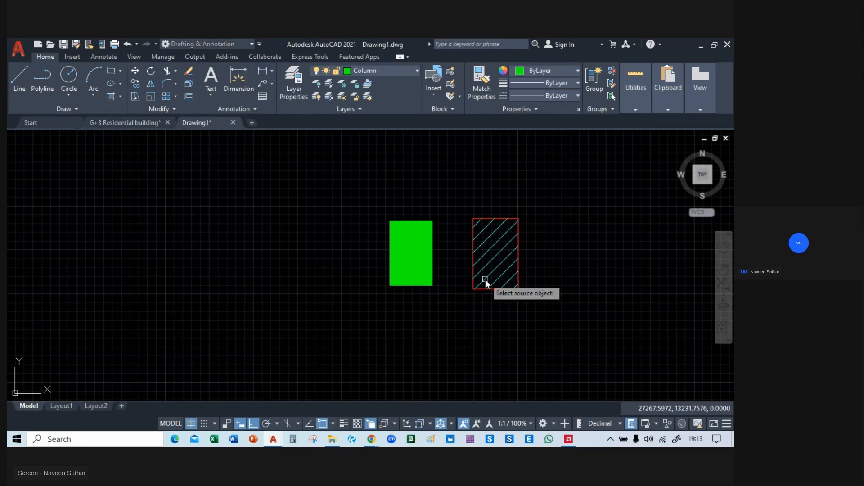
{"action": "left_click", "coordinate": [491, 265]}
{"action": "left_click", "coordinate": [415, 261]}
{"action": "key", "text": "Return"}
{"action": "mouse_move", "coordinate": [396, 314]}
{"action": "middle_mouse_down"}
{"action": "mouse_move", "coordinate": [243, 290]}
{"action": "mouse_move", "coordinate": [272, 292]}
{"action": "middle_mouse_up"}
{"action": "type", "text": "ma"}
{"action": "key", "text": "Return"}
{"action": "left_click", "coordinate": [364, 246]}
{"action": "key", "text": "Escape"}
{"action": "left_click", "coordinate": [341, 191]}
{"action": "key", "text": "Escape"}
{"action": "left_click", "coordinate": [360, 231]}
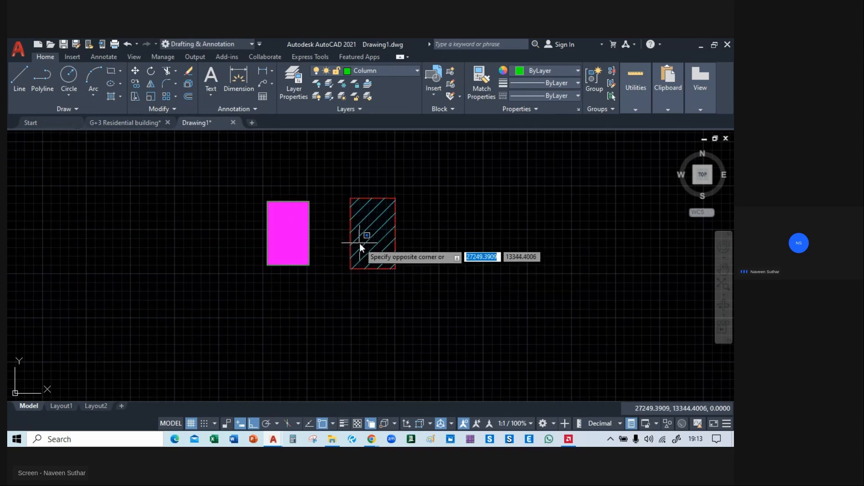
{"action": "left_click", "coordinate": [354, 243]}
{"action": "key", "text": "Escape"}
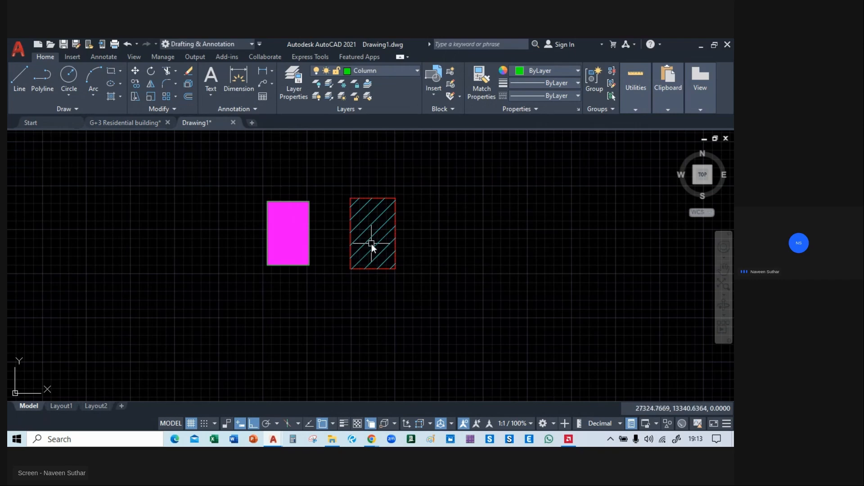
Match the cyan hatch of the reference column onto the magenta hatch of the drawn column.
{"action": "type", "text": "ma"}
{"action": "key", "text": "Return"}
{"action": "left_click", "coordinate": [369, 240]}
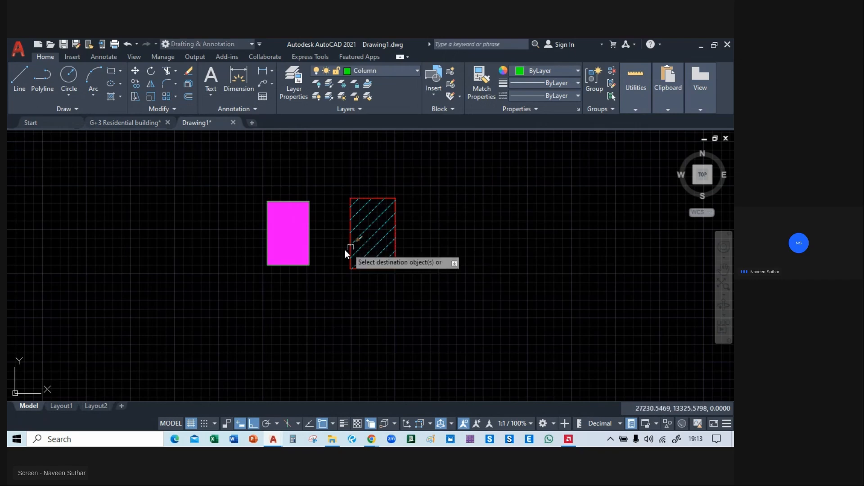
{"action": "left_click", "coordinate": [291, 236]}
{"action": "key", "text": "Return"}
{"action": "scroll", "coordinate": [481, 249], "scroll_direction": "down", "scroll_amount": 5}
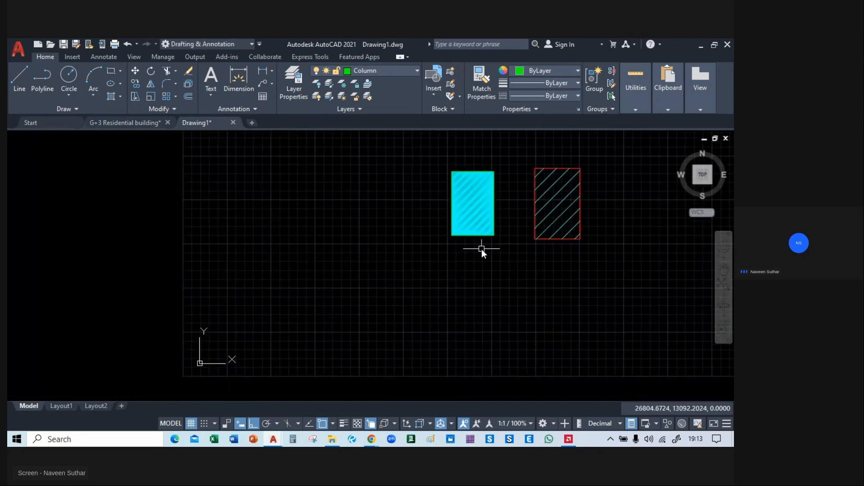
{"action": "scroll", "coordinate": [389, 258], "scroll_direction": "up", "scroll_amount": 10}
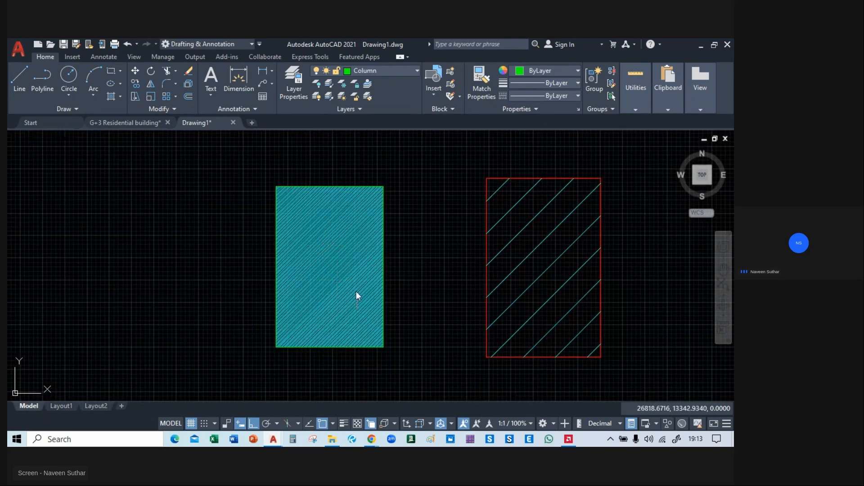
Repeat the property match from the reference column's hatch to the drawn column's hatch.
{"action": "scroll", "coordinate": [356, 292], "scroll_direction": "down", "scroll_amount": 4}
{"action": "left_click", "coordinate": [418, 295]}
{"action": "key", "text": "Escape"}
{"action": "type", "text": "ma"}
{"action": "key", "text": "space"}
{"action": "left_click", "coordinate": [426, 283]}
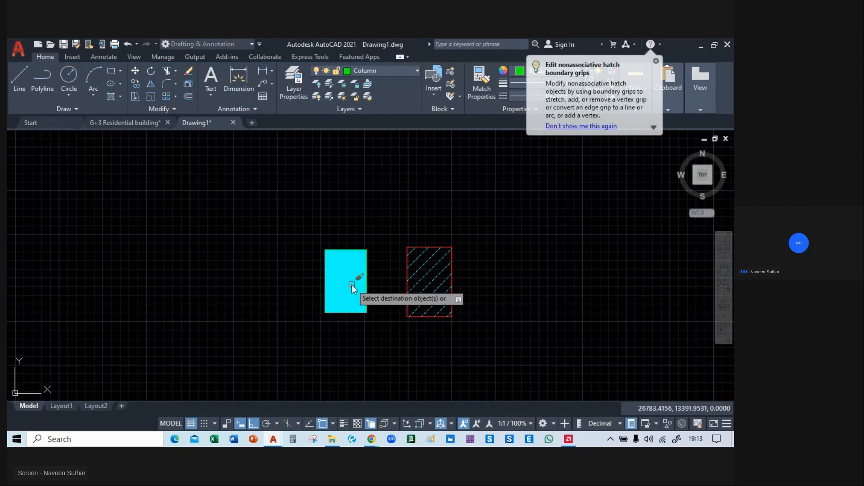
{"action": "left_click", "coordinate": [349, 282]}
{"action": "key", "text": "Return"}
Delete the drawn column's hatch and hatch its outline again with the style of the reference column's hatch.
{"action": "left_click", "coordinate": [351, 286]}
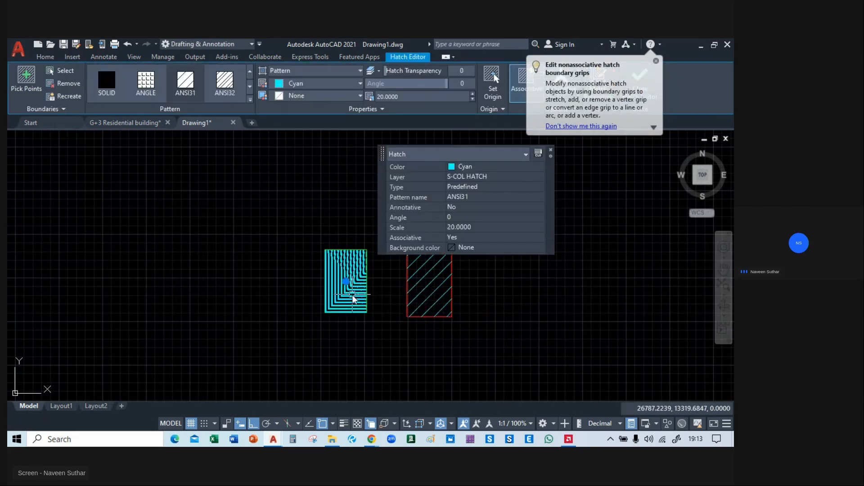
{"action": "key", "text": "Delete"}
{"action": "left_click", "coordinate": [111, 97]}
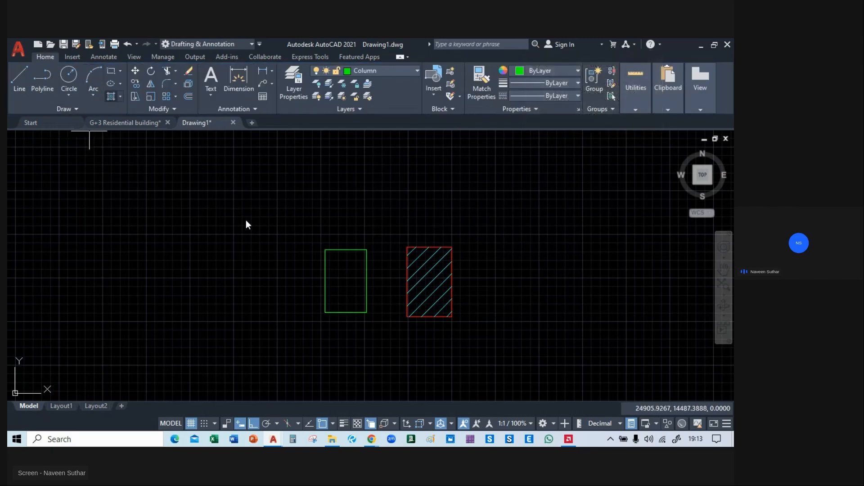
{"action": "left_click", "coordinate": [360, 286]}
{"action": "type", "text": "m"}
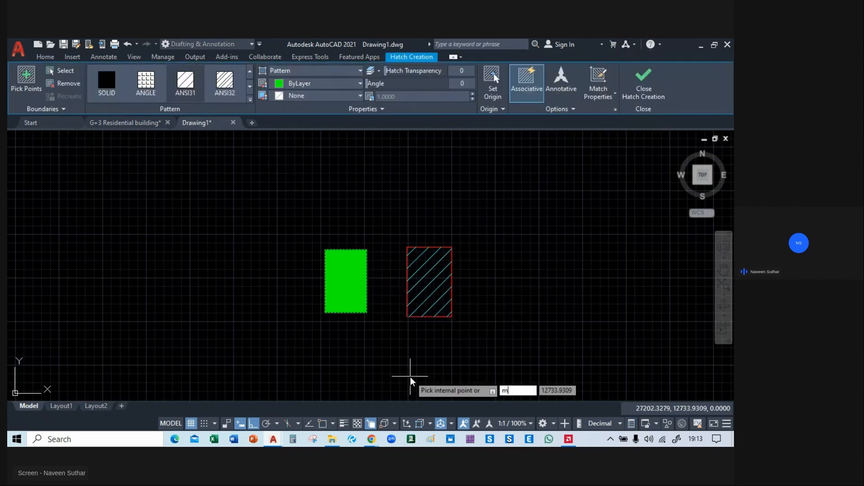
{"action": "type", "text": "a"}
{"action": "key", "text": "Return"}
{"action": "left_click", "coordinate": [435, 284]}
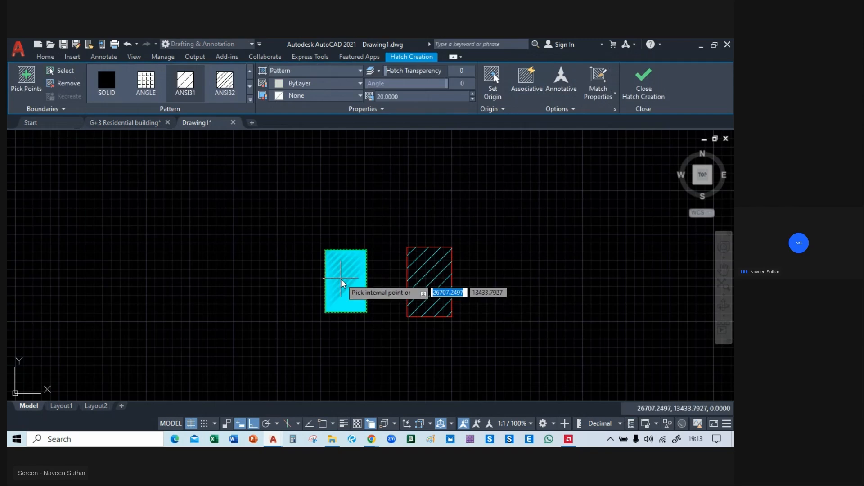
{"action": "key", "text": "Return"}
{"action": "type", "text": "ma"}
Match the reference hatch's properties onto the new hatch in the drawn column.
{"action": "key", "text": "Return"}
{"action": "left_click", "coordinate": [422, 279]}
{"action": "left_click", "coordinate": [348, 282]}
{"action": "key", "text": "Return"}
{"action": "scroll", "coordinate": [450, 252], "scroll_direction": "down", "scroll_amount": 8}
{"action": "scroll", "coordinate": [456, 252], "scroll_direction": "up", "scroll_amount": 10}
Delete the pasted reference column, both its hatch and its red outline.
{"action": "middle_click_drag", "start_coordinate": [395, 230], "coordinate": [397, 230]}
{"action": "left_click", "coordinate": [430, 205]}
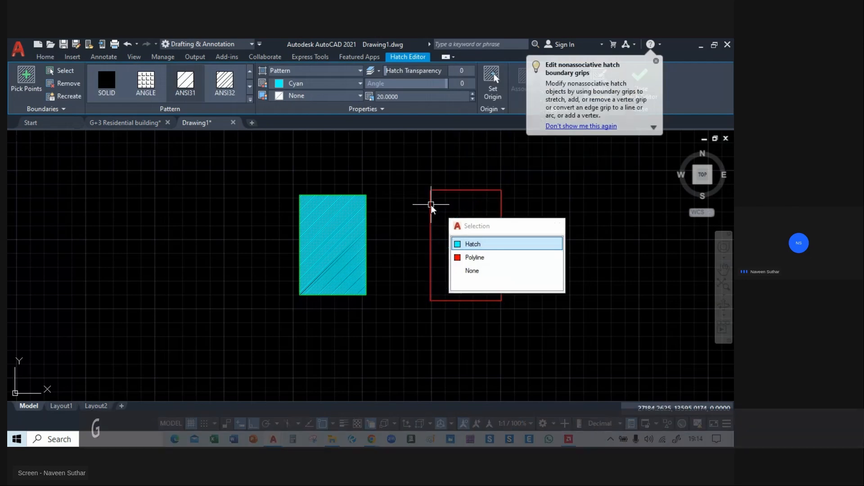
{"action": "key", "text": "Escape"}
{"action": "left_click", "coordinate": [430, 211]}
{"action": "key", "text": "Delete"}
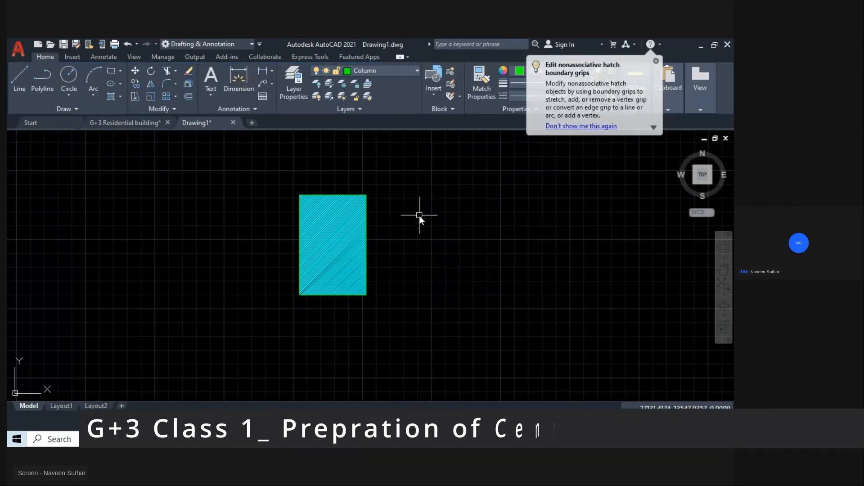
Copy the drawn column with its hatch from its top-left corner onto the upper-left corner column of the floor plan.
{"action": "scroll", "coordinate": [421, 215], "scroll_direction": "down", "scroll_amount": 4}
{"action": "scroll", "coordinate": [377, 203], "scroll_direction": "up", "scroll_amount": 4}
{"action": "left_click", "coordinate": [347, 195]}
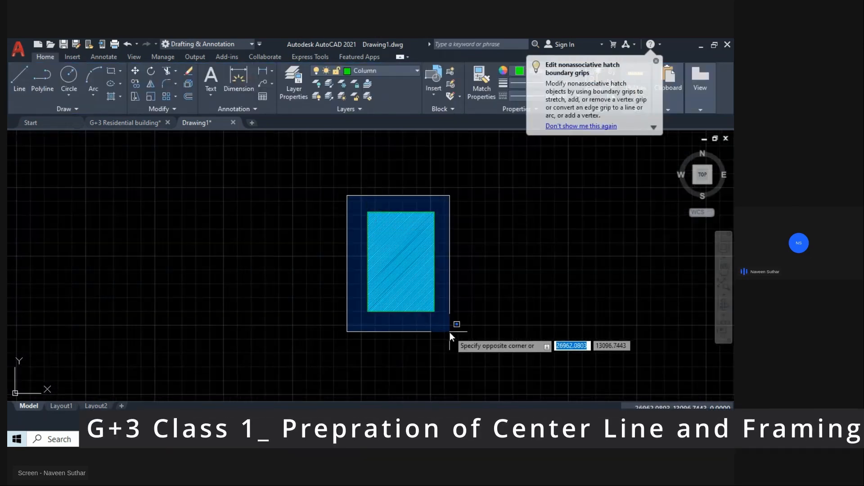
{"action": "left_click", "coordinate": [450, 332]}
{"action": "type", "text": "m"}
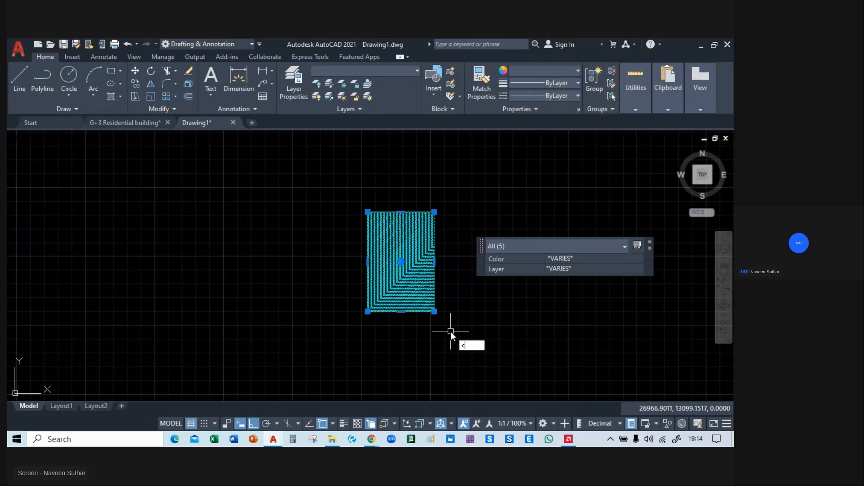
{"action": "key", "text": "Return"}
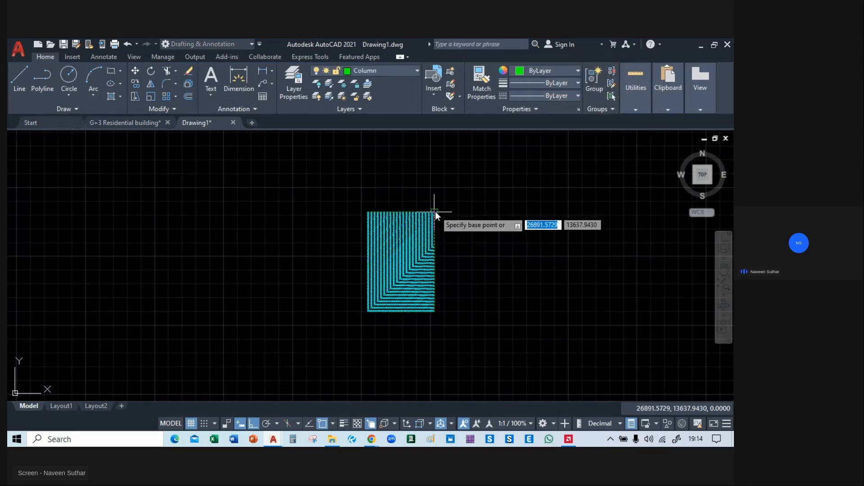
{"action": "left_click", "coordinate": [369, 212]}
{"action": "scroll", "coordinate": [369, 211], "scroll_direction": "down", "scroll_amount": 11}
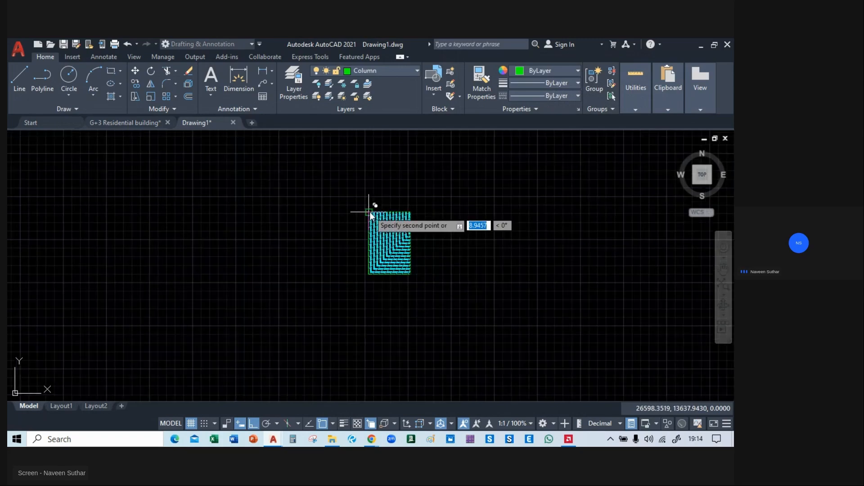
{"action": "middle_click_drag", "start_coordinate": [167, 278], "coordinate": [439, 212]}
{"action": "scroll", "coordinate": [439, 212], "scroll_direction": "up", "scroll_amount": 7}
{"action": "scroll", "coordinate": [314, 274], "scroll_direction": "up", "scroll_amount": 4}
{"action": "middle_click_drag", "start_coordinate": [313, 274], "coordinate": [408, 73]}
{"action": "scroll", "coordinate": [209, 223], "scroll_direction": "up", "scroll_amount": 4}
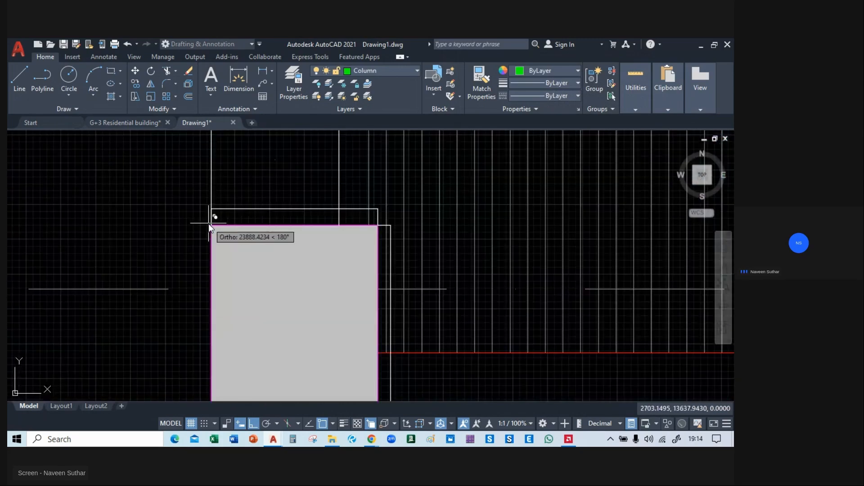
{"action": "scroll", "coordinate": [211, 225], "scroll_direction": "down", "scroll_amount": 10}
Place copies of the column on the two left-edge columns at grid lines 03 and 03A beside the kitchen.
{"action": "middle_click_drag", "start_coordinate": [207, 325], "coordinate": [223, 204]}
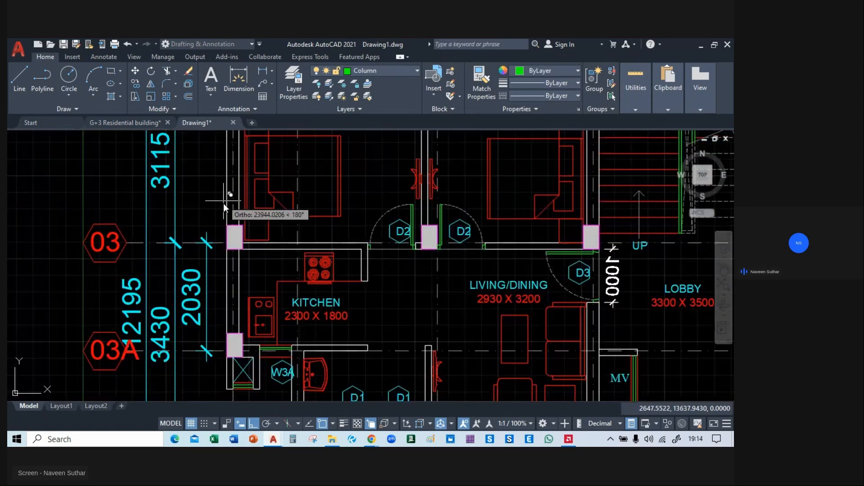
{"action": "scroll", "coordinate": [226, 231], "scroll_direction": "up", "scroll_amount": 5}
{"action": "left_click", "coordinate": [232, 229]}
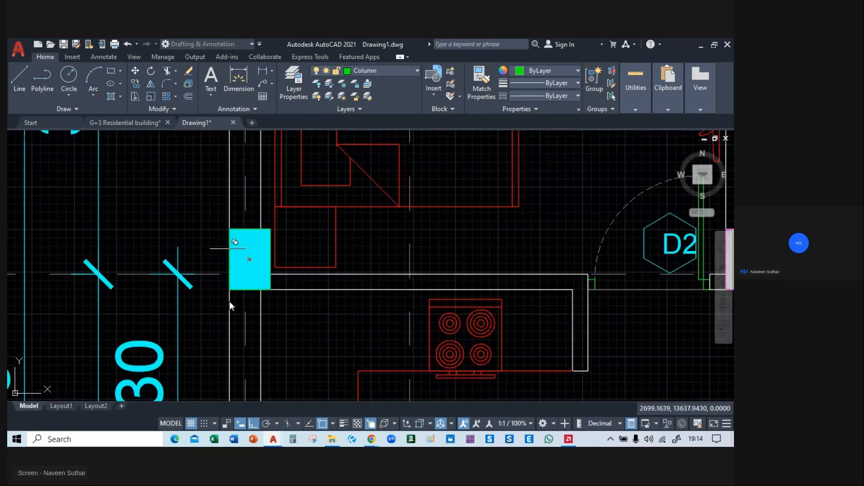
{"action": "middle_click_drag", "start_coordinate": [234, 353], "coordinate": [234, 139]}
{"action": "left_click", "coordinate": [230, 289]}
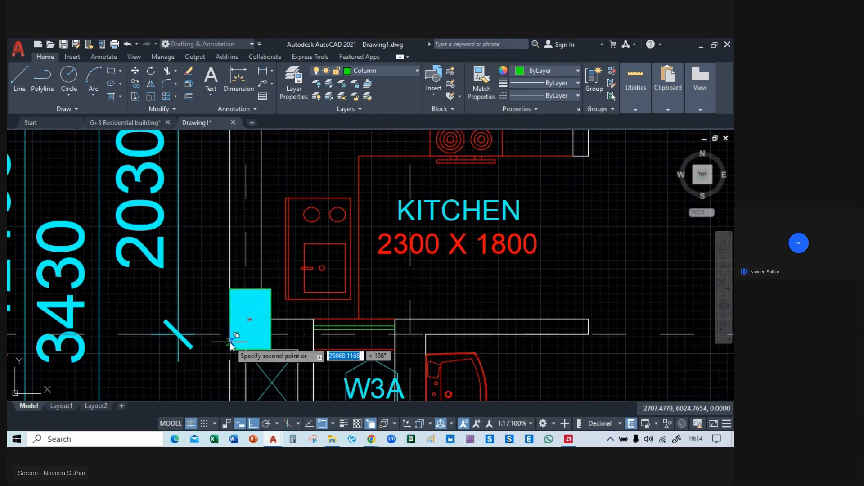
{"action": "middle_click_drag", "start_coordinate": [234, 387], "coordinate": [213, 134]}
{"action": "scroll", "coordinate": [214, 135], "scroll_direction": "down", "scroll_amount": 4}
Place column copies along the bedroom row at the wall between the left bedrooms and on both sides of the staircase.
{"action": "middle_click_drag", "start_coordinate": [265, 153], "coordinate": [287, 268]}
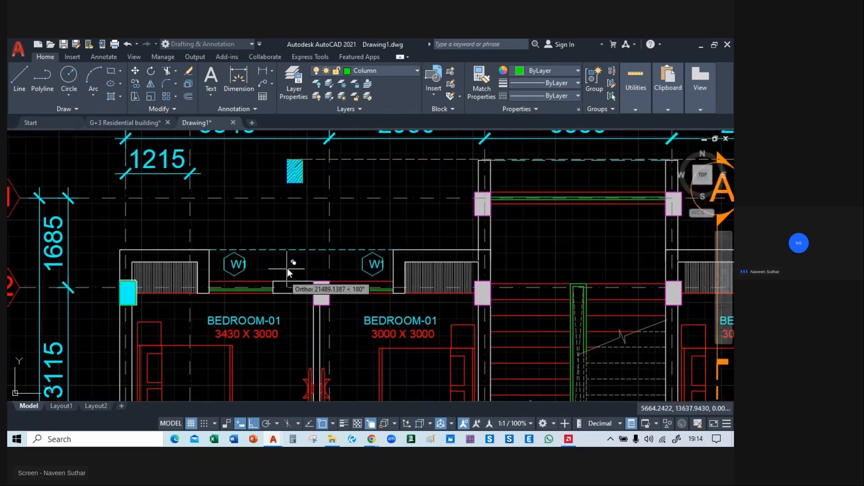
{"action": "scroll", "coordinate": [237, 223], "scroll_direction": "up", "scroll_amount": 5}
{"action": "left_click", "coordinate": [226, 228]}
{"action": "middle_click_drag", "start_coordinate": [415, 270], "coordinate": [144, 239]}
{"action": "middle_click_drag", "start_coordinate": [545, 216], "coordinate": [276, 203]}
{"action": "left_click", "coordinate": [347, 181]}
{"action": "middle_click_drag", "start_coordinate": [653, 186], "coordinate": [43, 185]}
{"action": "middle_click_drag", "start_coordinate": [399, 184], "coordinate": [190, 185]}
{"action": "left_click", "coordinate": [304, 184]}
Place column copies at the wall between the right-hand bedrooms and at the right end of the bedroom row.
{"action": "scroll", "coordinate": [304, 184], "scroll_direction": "down", "scroll_amount": 2}
{"action": "middle_click_drag", "start_coordinate": [418, 193], "coordinate": [216, 203]}
{"action": "middle_click_drag", "start_coordinate": [482, 212], "coordinate": [298, 213]}
{"action": "scroll", "coordinate": [329, 194], "scroll_direction": "up", "scroll_amount": 2}
{"action": "left_click", "coordinate": [328, 194]}
{"action": "middle_click_drag", "start_coordinate": [523, 207], "coordinate": [220, 212]}
{"action": "middle_click_drag", "start_coordinate": [562, 211], "coordinate": [352, 216]}
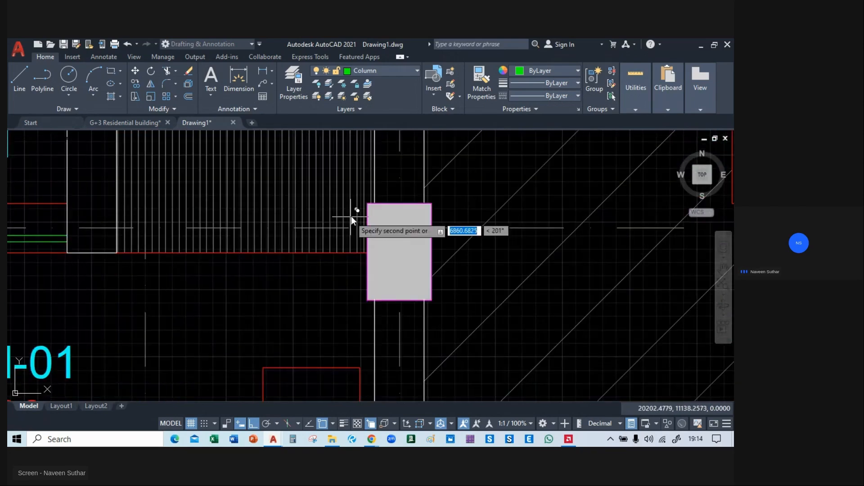
{"action": "left_click", "coordinate": [368, 204]}
Place column copies on the two right-edge columns beside the 2265 x 1800 kitchen.
{"action": "scroll", "coordinate": [368, 205], "scroll_direction": "down", "scroll_amount": 3}
{"action": "middle_click_drag", "start_coordinate": [369, 286], "coordinate": [371, 207]}
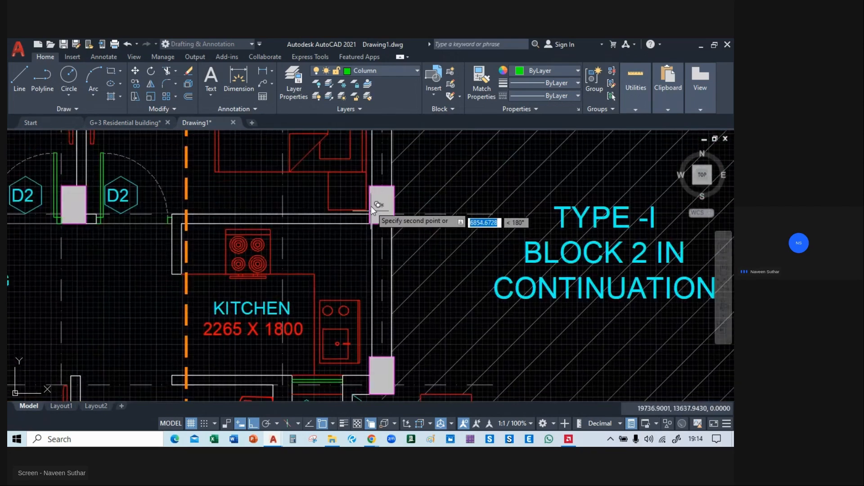
{"action": "left_click", "coordinate": [369, 186]}
{"action": "middle_click_drag", "start_coordinate": [356, 324], "coordinate": [352, 195]}
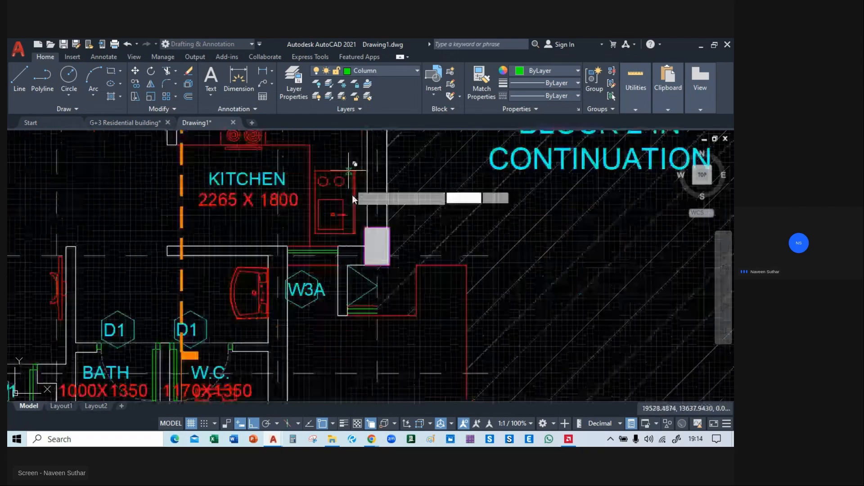
{"action": "left_click", "coordinate": [364, 227]}
Place column copies on the W.C. and bath columns at the W3 windows of the right-hand flat.
{"action": "middle_click_drag", "start_coordinate": [250, 374], "coordinate": [386, 176]}
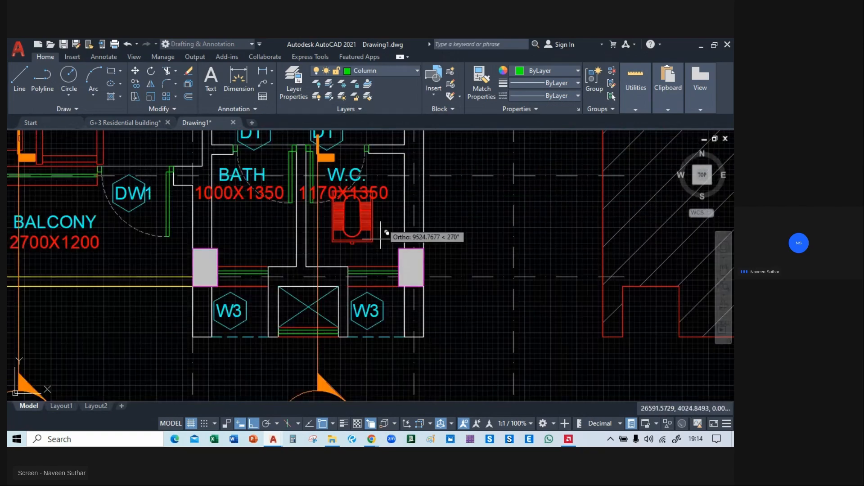
{"action": "left_click", "coordinate": [398, 249]}
{"action": "middle_click_drag", "start_coordinate": [211, 234], "coordinate": [308, 217]}
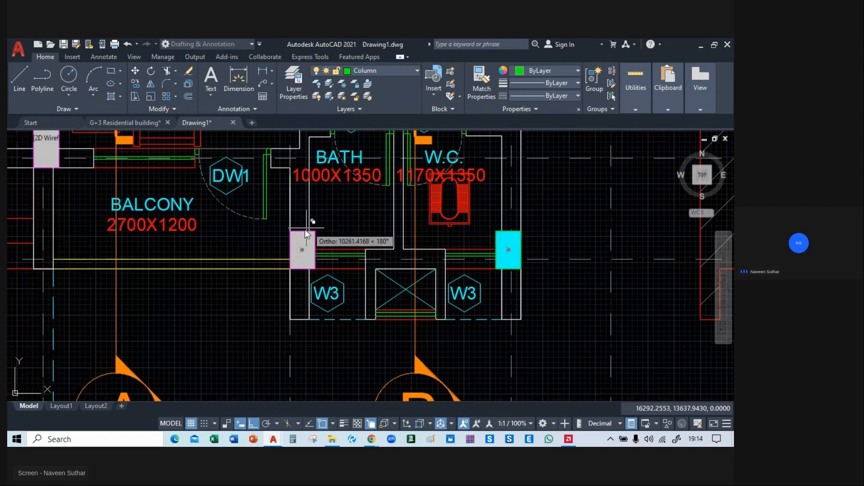
{"action": "left_click", "coordinate": [289, 232]}
Place column copies on the columns below the FHC and MV shafts and on the left-hand flat's bath column by the balcony.
{"action": "middle_click_drag", "start_coordinate": [40, 171], "coordinate": [455, 257]}
{"action": "left_click", "coordinate": [445, 215]}
{"action": "middle_click_drag", "start_coordinate": [196, 228], "coordinate": [384, 226]}
{"action": "left_click", "coordinate": [352, 218]}
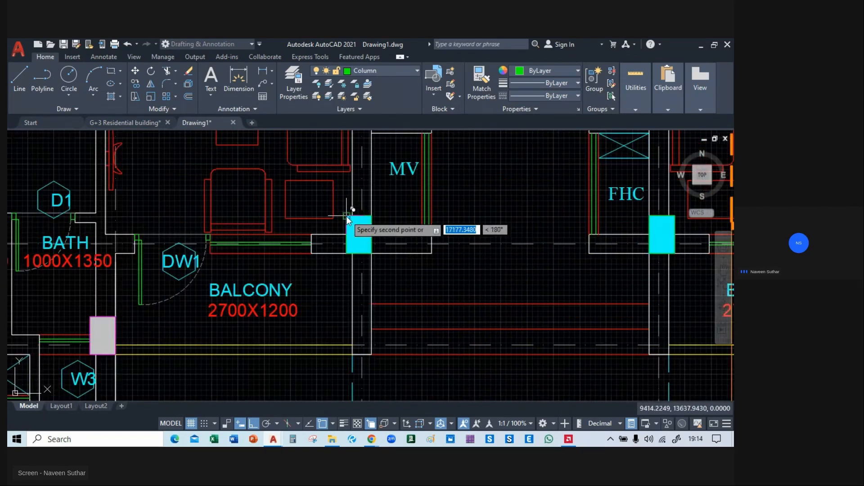
{"action": "middle_click_drag", "start_coordinate": [103, 321], "coordinate": [363, 254]}
{"action": "left_click", "coordinate": [347, 251]}
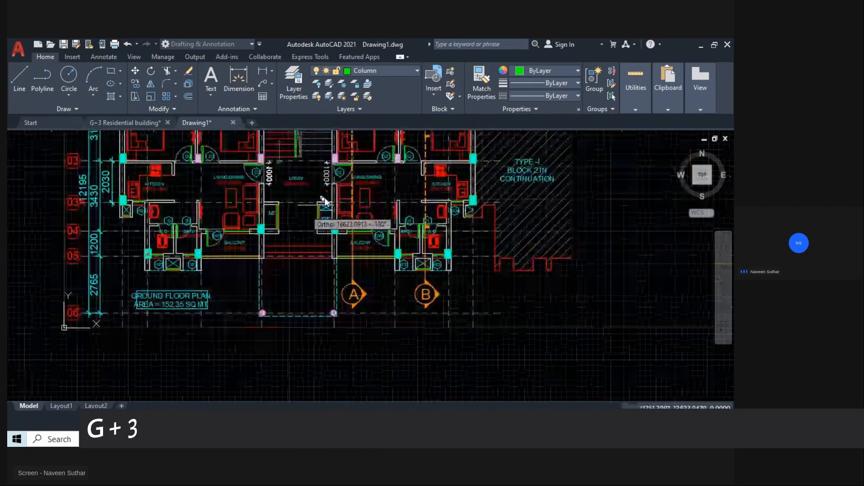
Place column copies on the columns either side of the lobby below the stairs and between the right-hand flat's D2 doors.
{"action": "scroll", "coordinate": [325, 198], "scroll_direction": "up", "scroll_amount": 5}
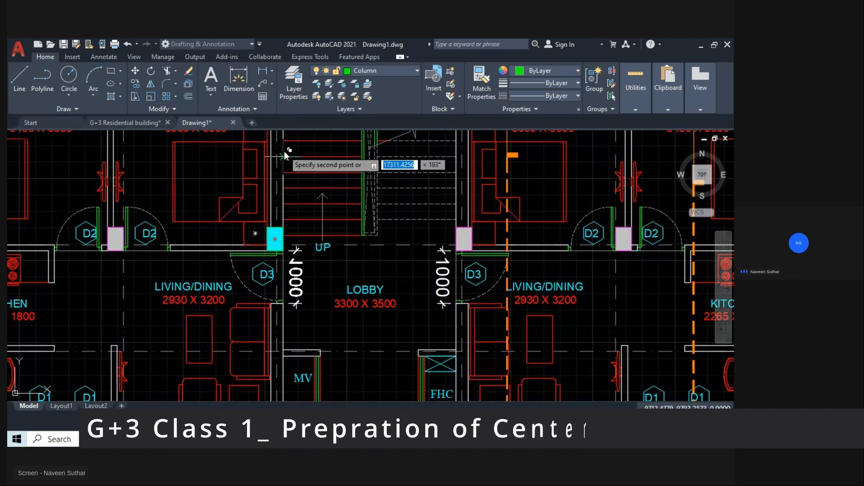
{"action": "middle_click_drag", "start_coordinate": [285, 150], "coordinate": [323, 245]}
{"action": "left_click", "coordinate": [306, 219]}
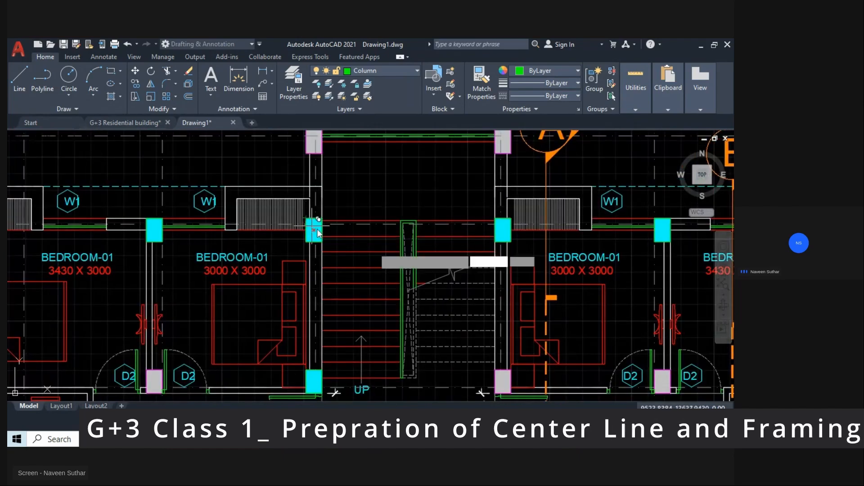
{"action": "middle_click_drag", "start_coordinate": [531, 346], "coordinate": [325, 298]}
{"action": "scroll", "coordinate": [325, 298], "scroll_direction": "up", "scroll_amount": 2}
{"action": "middle_click_drag", "start_coordinate": [273, 332], "coordinate": [310, 256]}
{"action": "left_click", "coordinate": [305, 258]}
{"action": "middle_click_drag", "start_coordinate": [558, 254], "coordinate": [310, 218]}
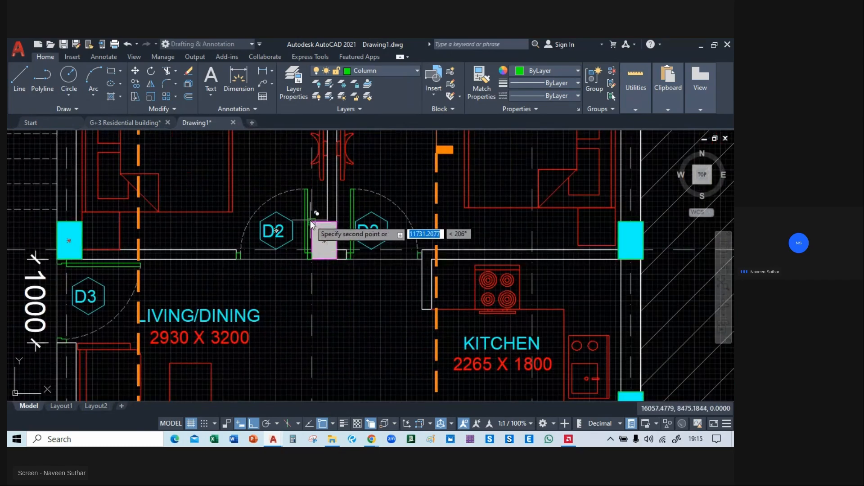
{"action": "left_click", "coordinate": [310, 222]}
Place column copies on the two columns at the upper end of the staircase bay.
{"action": "middle_click_drag", "start_coordinate": [425, 273], "coordinate": [398, 104]}
{"action": "scroll", "coordinate": [433, 199], "scroll_direction": "down", "scroll_amount": 6}
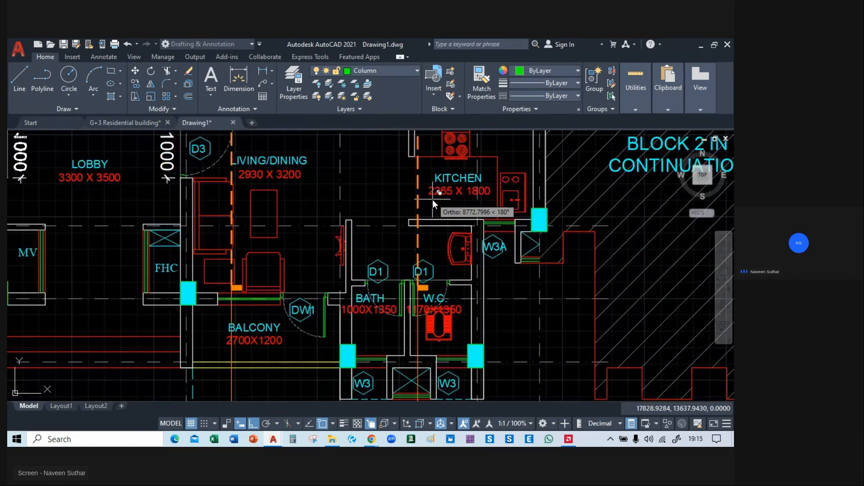
{"action": "mouse_move", "coordinate": [410, 202]}
{"action": "middle_mouse_down"}
{"action": "mouse_move", "coordinate": [484, 309]}
{"action": "mouse_move", "coordinate": [474, 337]}
{"action": "middle_mouse_up"}
{"action": "scroll", "coordinate": [333, 209], "scroll_direction": "up", "scroll_amount": 7}
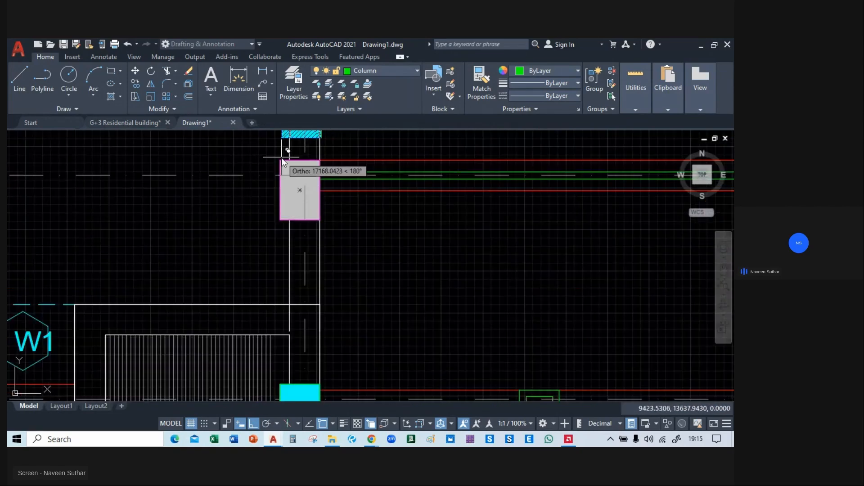
{"action": "left_click", "coordinate": [280, 160]}
{"action": "middle_click_drag", "start_coordinate": [626, 191], "coordinate": [174, 198]}
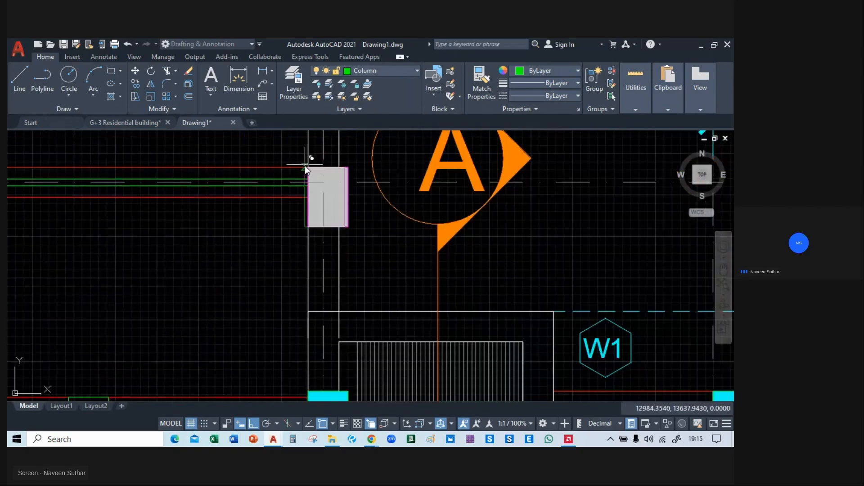
{"action": "left_click", "coordinate": [308, 168]}
{"action": "scroll", "coordinate": [308, 172], "scroll_direction": "down", "scroll_amount": 5}
Measure the diameter of the round column at the corner of the dashed cyan outline with a dimension, and remove that dimension.
{"action": "scroll", "coordinate": [333, 212], "scroll_direction": "up", "scroll_amount": 8}
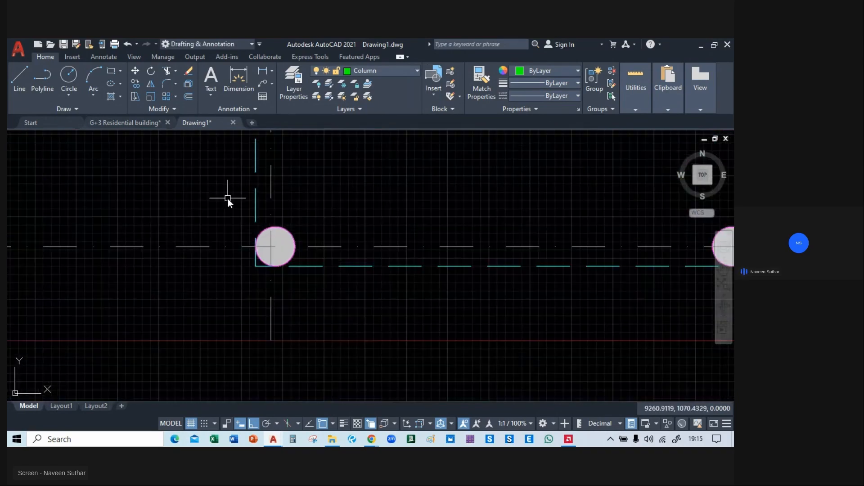
{"action": "scroll", "coordinate": [269, 243], "scroll_direction": "up", "scroll_amount": 6}
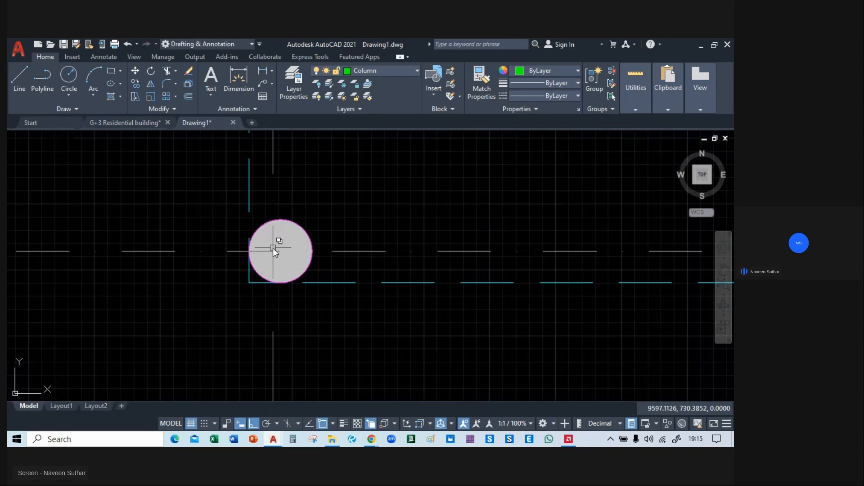
{"action": "left_click", "coordinate": [238, 79]}
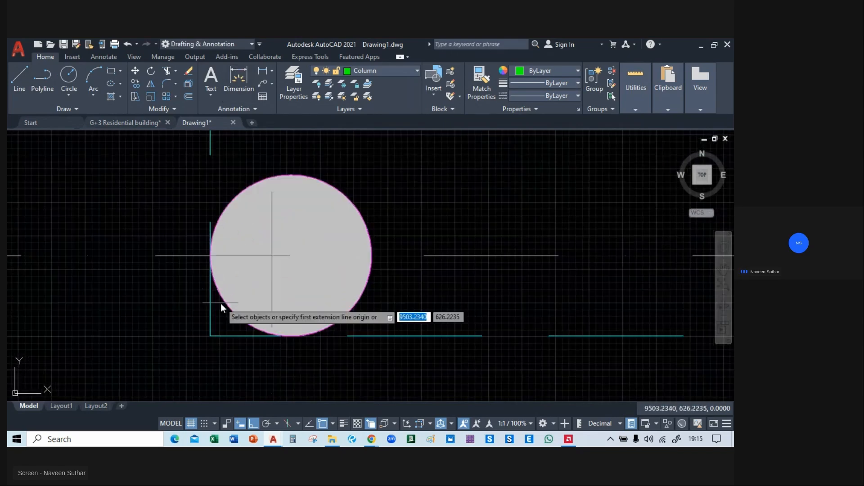
{"action": "left_click", "coordinate": [209, 253]}
{"action": "left_click", "coordinate": [371, 252]}
{"action": "middle_click_drag", "start_coordinate": [366, 187], "coordinate": [363, 220]}
{"action": "left_click", "coordinate": [304, 204]}
{"action": "scroll", "coordinate": [292, 205], "scroll_direction": "up", "scroll_amount": 6}
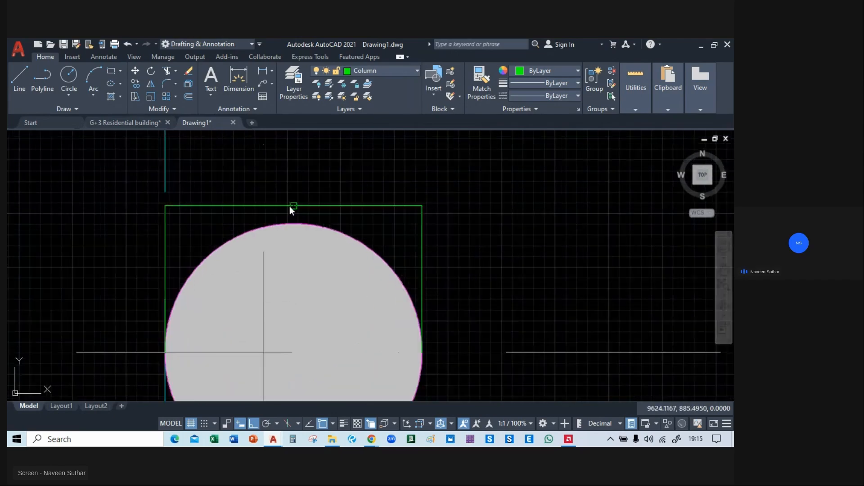
{"action": "scroll", "coordinate": [316, 193], "scroll_direction": "down", "scroll_amount": 3}
{"action": "key", "text": "Escape"}
{"action": "left_click", "coordinate": [360, 207]}
{"action": "key", "text": "Delete"}
{"action": "scroll", "coordinate": [360, 207], "scroll_direction": "down", "scroll_amount": 4}
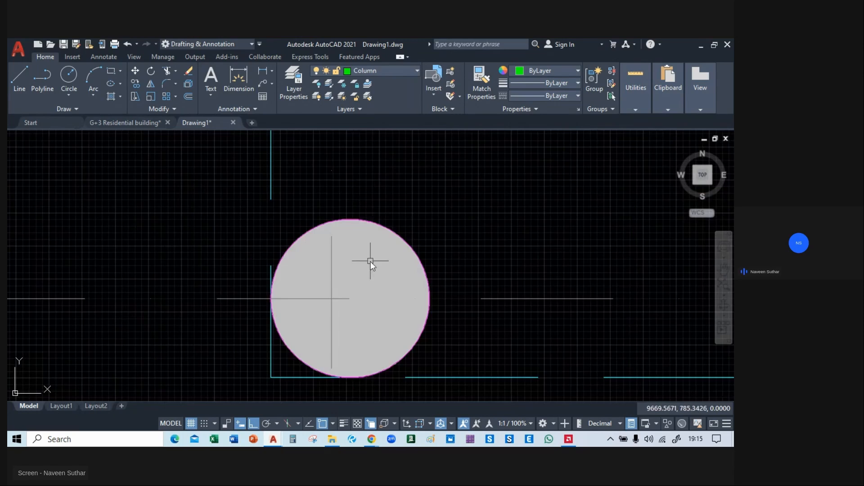
Draw a circle with a radius of 150 in the empty area beside the round column.
{"action": "middle_click_drag", "start_coordinate": [377, 298], "coordinate": [313, 264]}
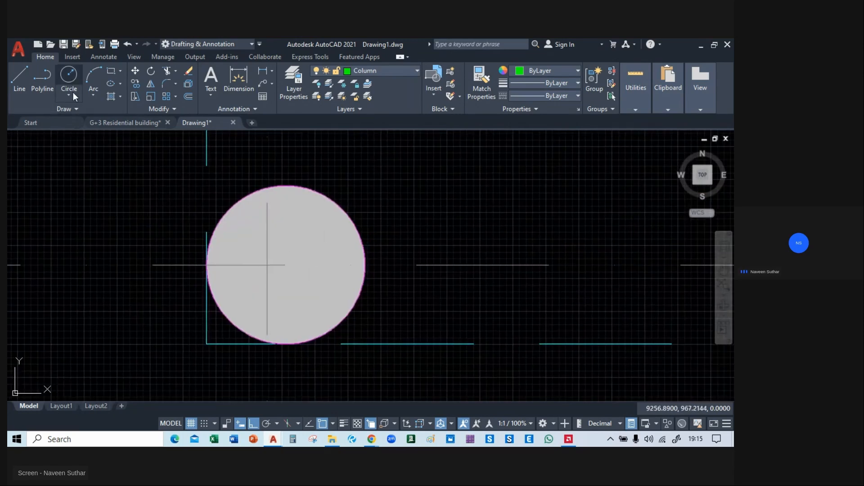
{"action": "left_click", "coordinate": [68, 76]}
{"action": "middle_click_drag", "start_coordinate": [139, 229], "coordinate": [275, 207]}
{"action": "middle_click_drag", "start_coordinate": [190, 233], "coordinate": [218, 213]}
{"action": "left_click", "coordinate": [173, 185]}
{"action": "scroll", "coordinate": [250, 277], "scroll_direction": "down", "scroll_amount": 2}
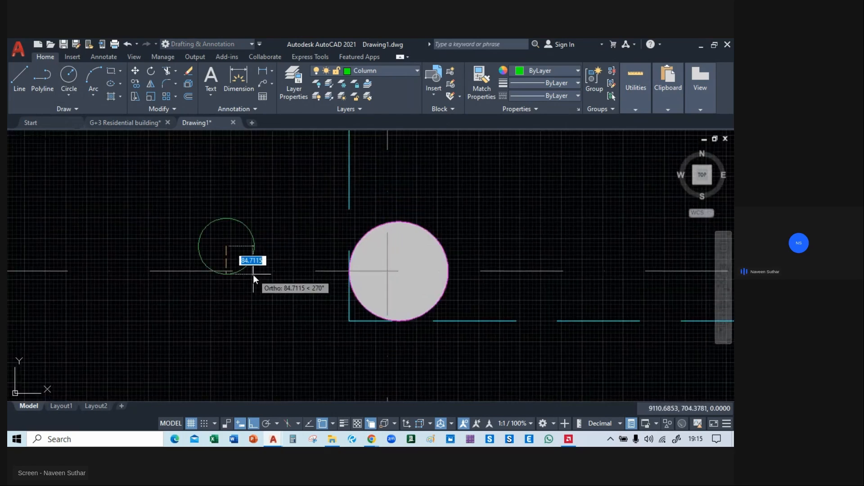
{"action": "type", "text": "150"}
{"action": "key", "text": "Return"}
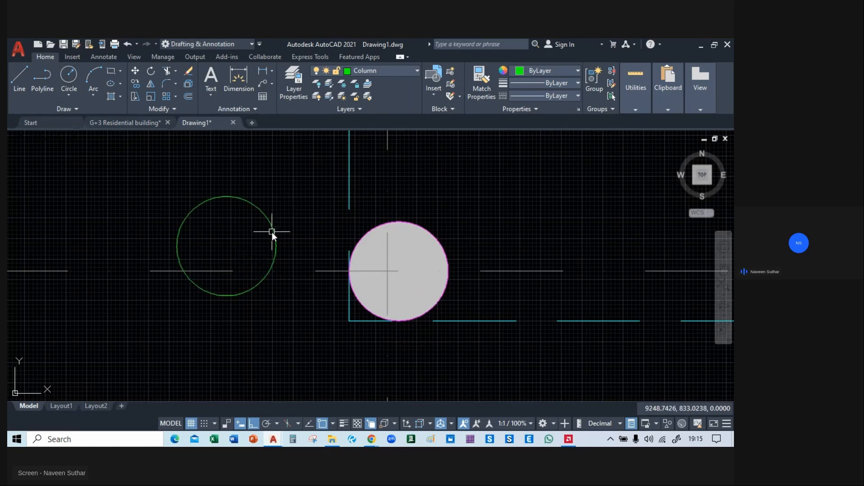
{"action": "left_click", "coordinate": [277, 248]}
{"action": "key", "text": "Escape"}
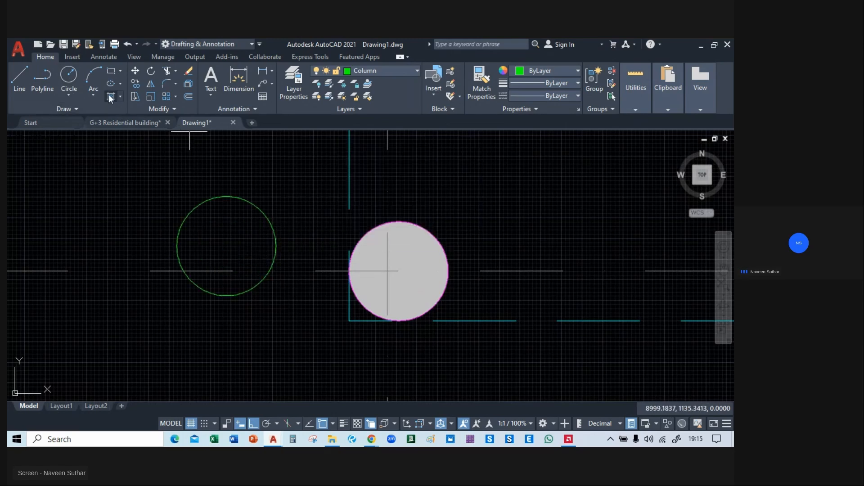
Try a solid cyan hatch in the circle where the grid line crosses it, and delete that hatch.
{"action": "left_click", "coordinate": [110, 96]}
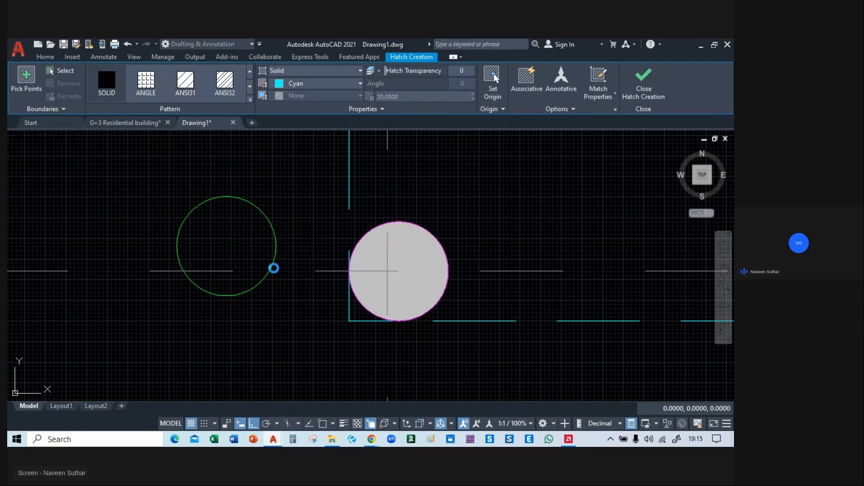
{"action": "left_click", "coordinate": [272, 266]}
{"action": "key", "text": "Return"}
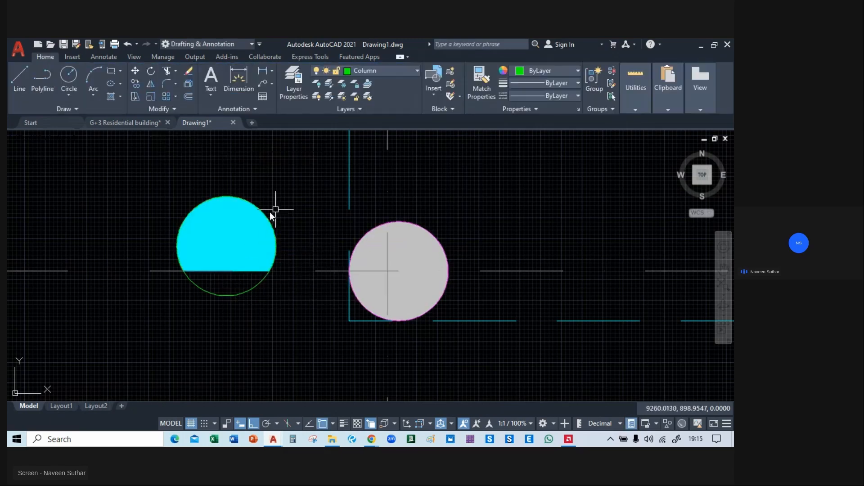
{"action": "left_click", "coordinate": [251, 221]}
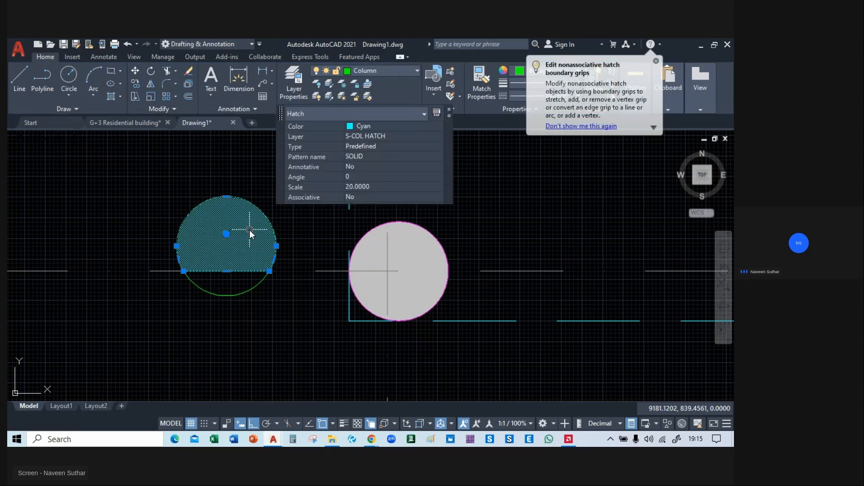
{"action": "key", "text": "Delete"}
Move the circle upward, clear of the horizontal grid line.
{"action": "left_click", "coordinate": [266, 218]}
{"action": "type", "text": "m"}
{"action": "key", "text": "Return"}
{"action": "left_click", "coordinate": [202, 244]}
{"action": "left_click", "coordinate": [205, 203]}
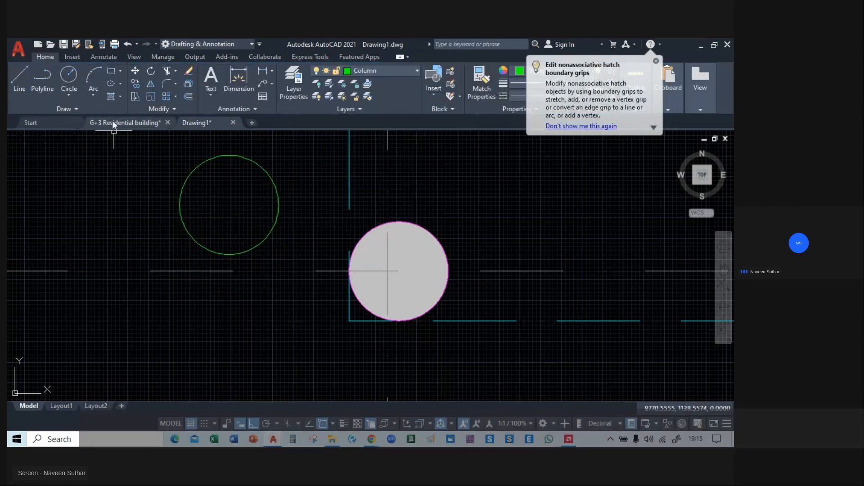
Fill the relocated circle with a solid cyan hatch.
{"action": "left_click", "coordinate": [111, 96]}
{"action": "left_click", "coordinate": [223, 198]}
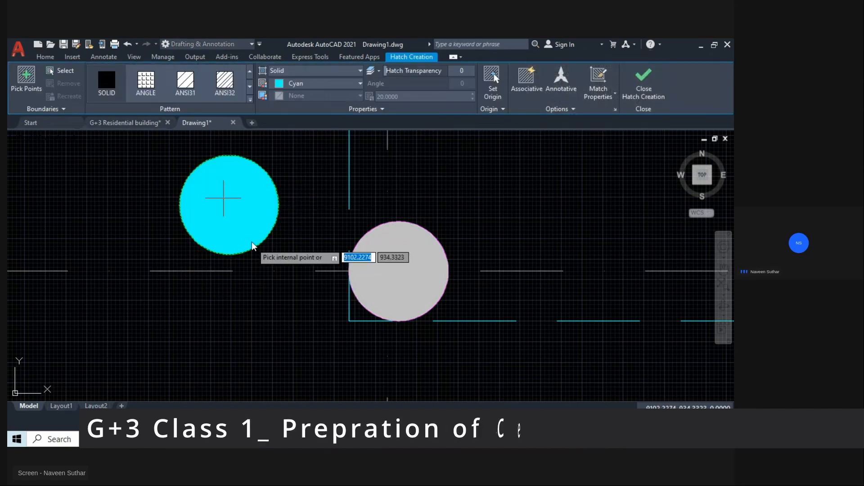
{"action": "key", "text": "Return"}
{"action": "left_click", "coordinate": [239, 183]}
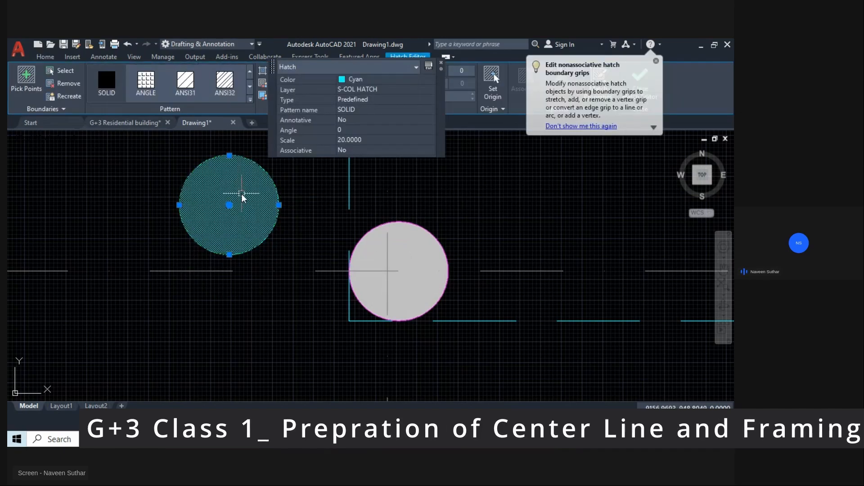
{"action": "type", "text": "m"}
{"action": "key", "text": "Return"}
{"action": "key", "text": "Escape"}
Try to move the circle and its hatch by the upper quadrant onto the round column's upper edge.
{"action": "left_click", "coordinate": [287, 158]}
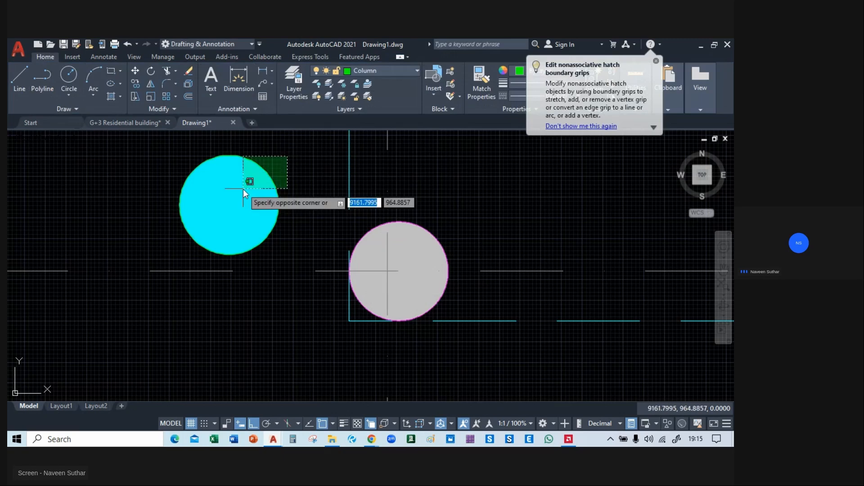
{"action": "left_click", "coordinate": [243, 189]}
{"action": "type", "text": "m"}
{"action": "key", "text": "Return"}
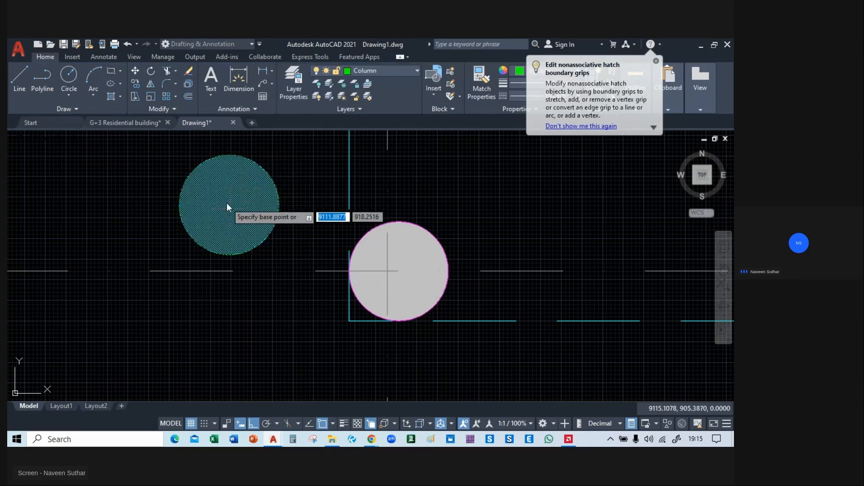
{"action": "left_click", "coordinate": [228, 155]}
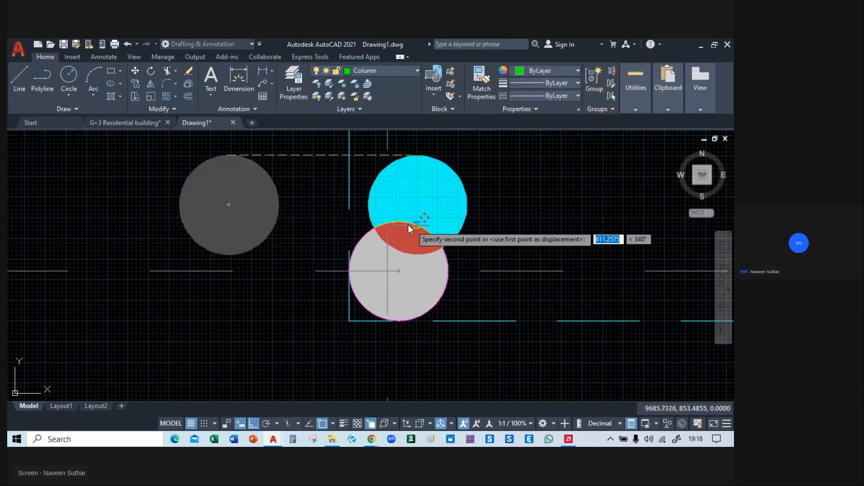
{"action": "left_click", "coordinate": [397, 222]}
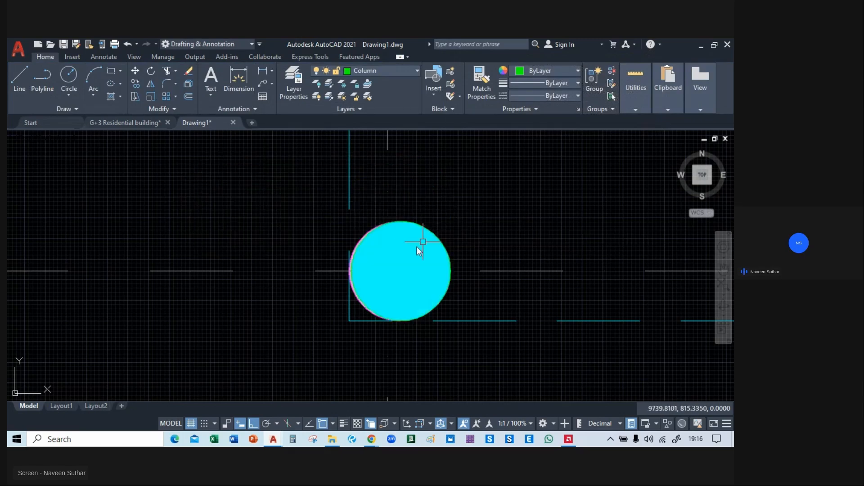
Try to stretch the circle's quadrant grip to the outer edge of the round column beneath it.
{"action": "scroll", "coordinate": [417, 247], "scroll_direction": "up", "scroll_amount": 4}
{"action": "left_click", "coordinate": [499, 230]}
{"action": "key", "text": "Escape"}
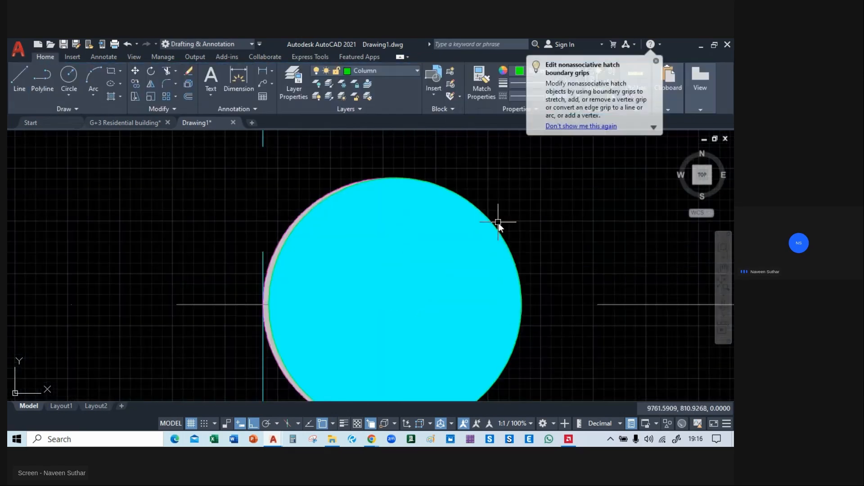
{"action": "left_click", "coordinate": [503, 231]}
{"action": "type", "text": "m"}
{"action": "middle_click_drag", "start_coordinate": [197, 304], "coordinate": [234, 247]}
{"action": "scroll", "coordinate": [243, 247], "scroll_direction": "up", "scroll_amount": 4}
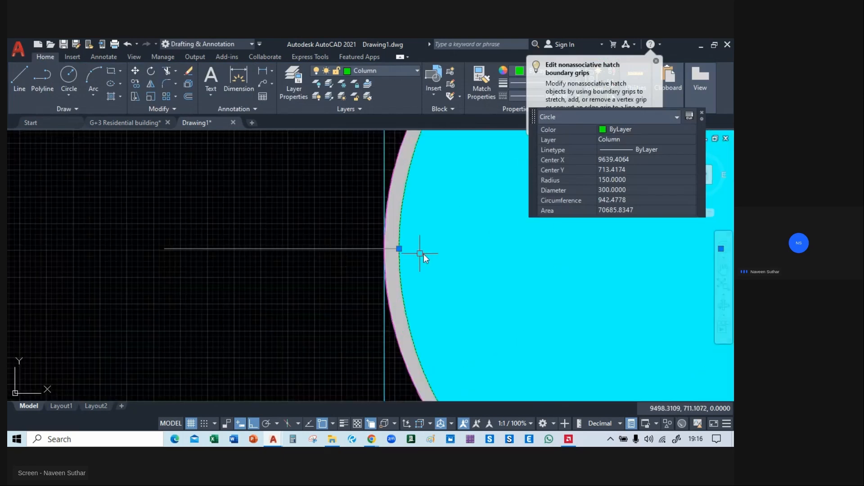
{"action": "left_click", "coordinate": [399, 249]}
{"action": "left_click", "coordinate": [383, 251]}
{"action": "key", "text": "Escape"}
Undo the stretch and the move of the circle, and delete the hatch that spans the circle and the round column.
{"action": "left_click", "coordinate": [406, 256]}
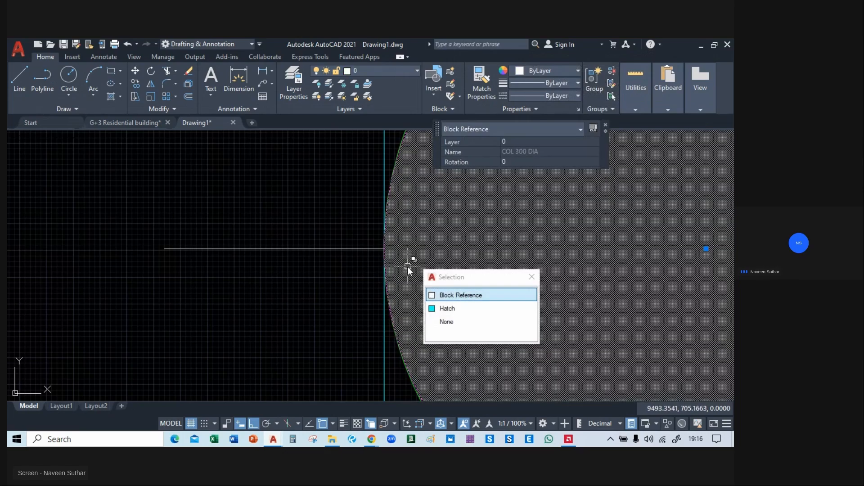
{"action": "key", "text": "Escape"}
{"action": "scroll", "coordinate": [342, 256], "scroll_direction": "down", "scroll_amount": 3}
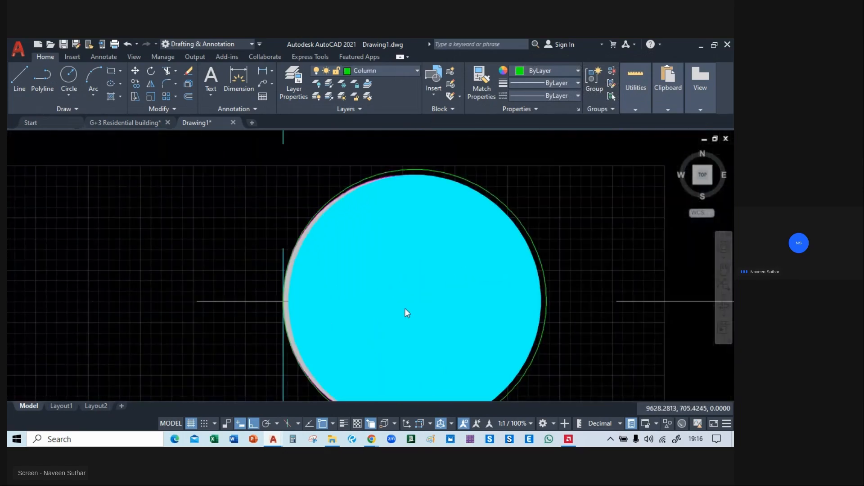
{"action": "scroll", "coordinate": [412, 296], "scroll_direction": "up", "scroll_amount": 4}
{"action": "scroll", "coordinate": [412, 295], "scroll_direction": "down", "scroll_amount": 4}
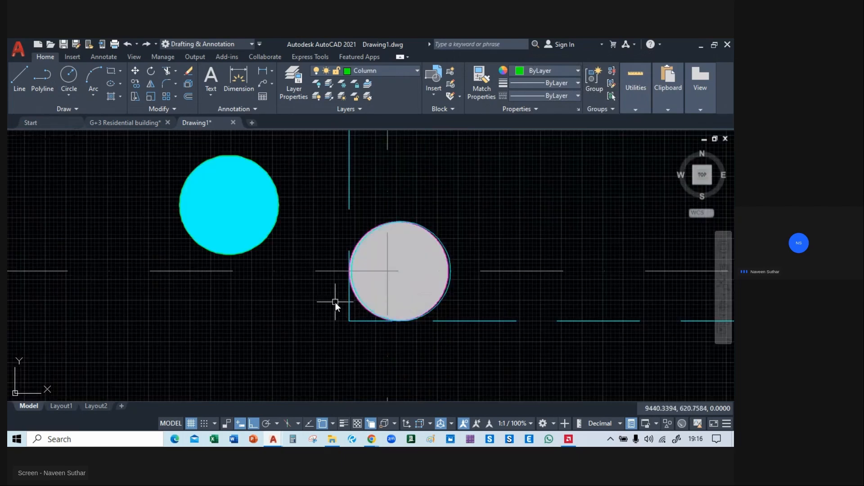
{"action": "left_click", "coordinate": [450, 263]}
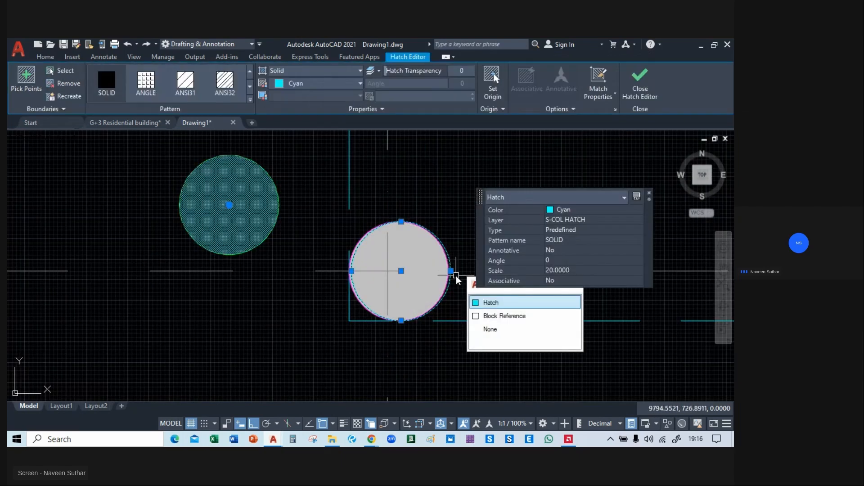
{"action": "key", "text": "Delete"}
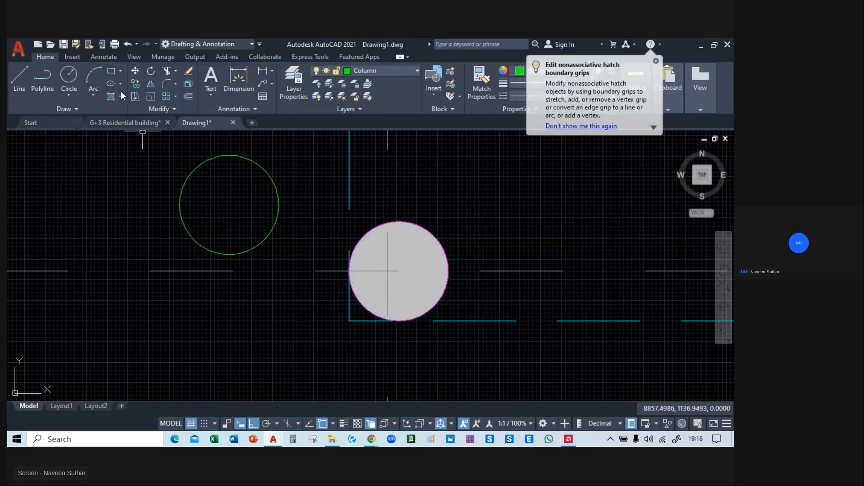
Hatch the empty circle beside the round column again with a solid cyan fill.
{"action": "left_click", "coordinate": [112, 96]}
{"action": "left_click", "coordinate": [216, 215]}
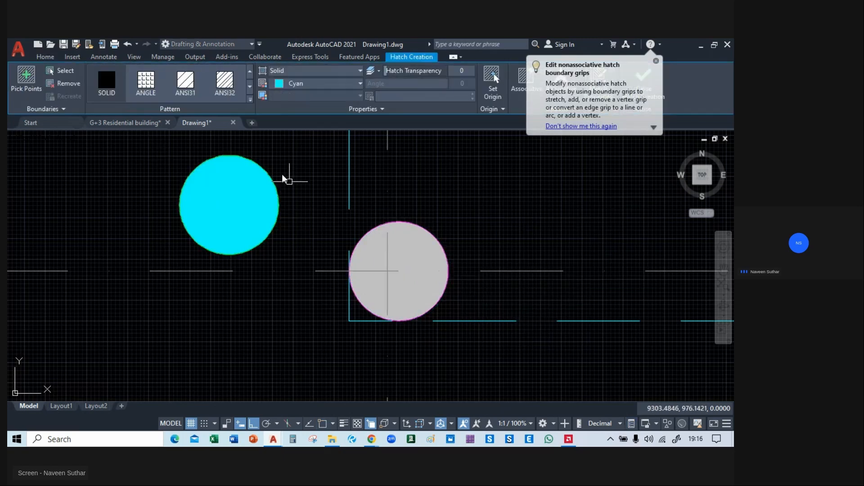
{"action": "key", "text": "Return"}
{"action": "left_click_drag", "start_coordinate": [284, 150], "coordinate": [195, 220]}
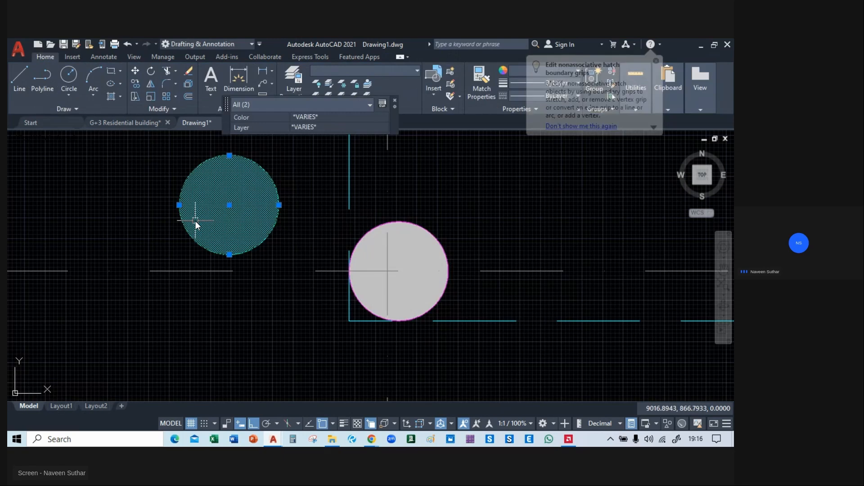
{"action": "type", "text": "m"}
{"action": "key", "text": "Return"}
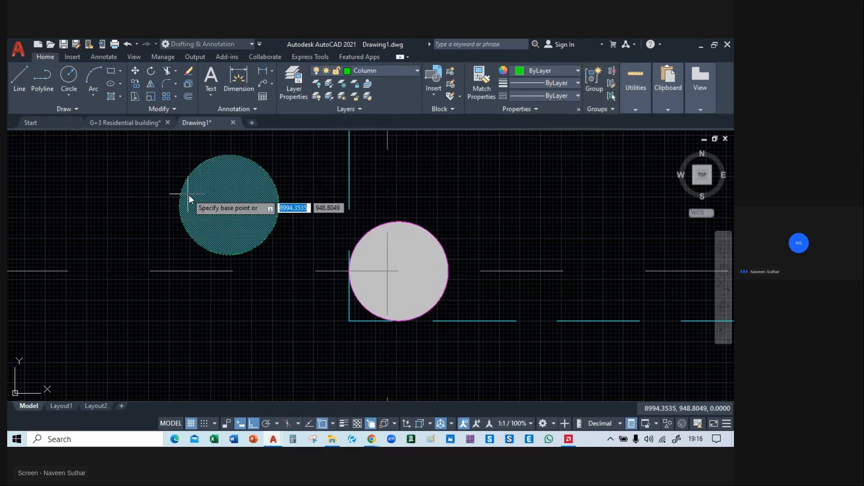
{"action": "middle_click_drag", "start_coordinate": [223, 202], "coordinate": [226, 218]}
{"action": "left_click", "coordinate": [237, 218]}
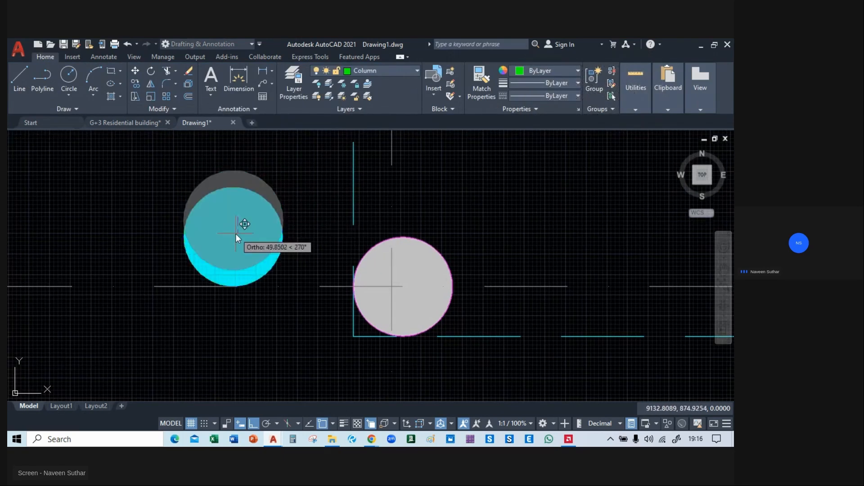
Move the cyan-hatched circle by its centre onto the centre of the round column beside it.
{"action": "left_click", "coordinate": [230, 211]}
{"action": "left_click", "coordinate": [190, 209]}
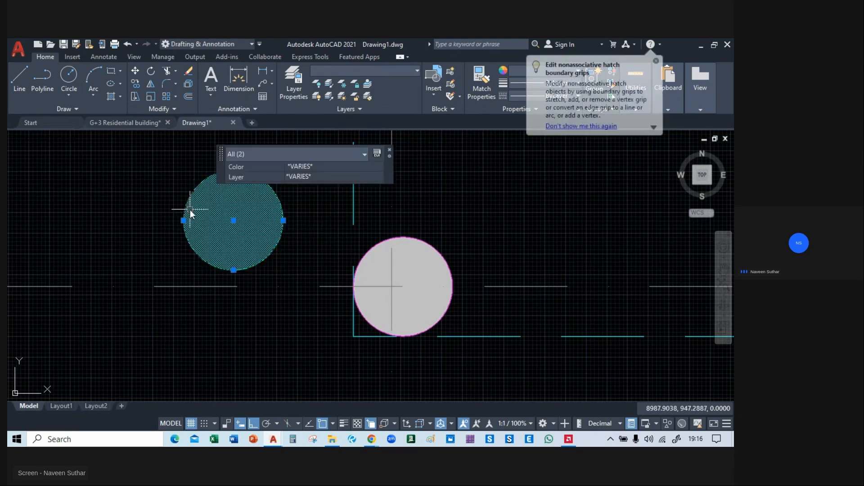
{"action": "key", "text": "space"}
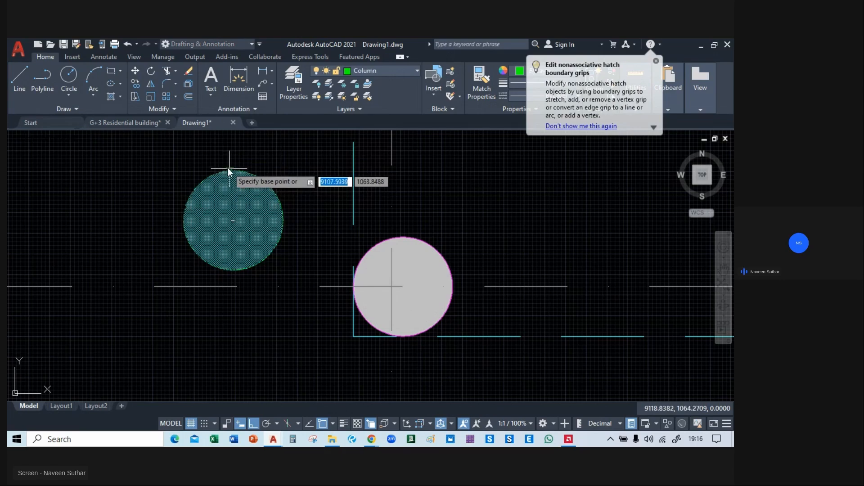
{"action": "scroll", "coordinate": [232, 169], "scroll_direction": "up", "scroll_amount": 6}
{"action": "scroll", "coordinate": [231, 169], "scroll_direction": "down", "scroll_amount": 4}
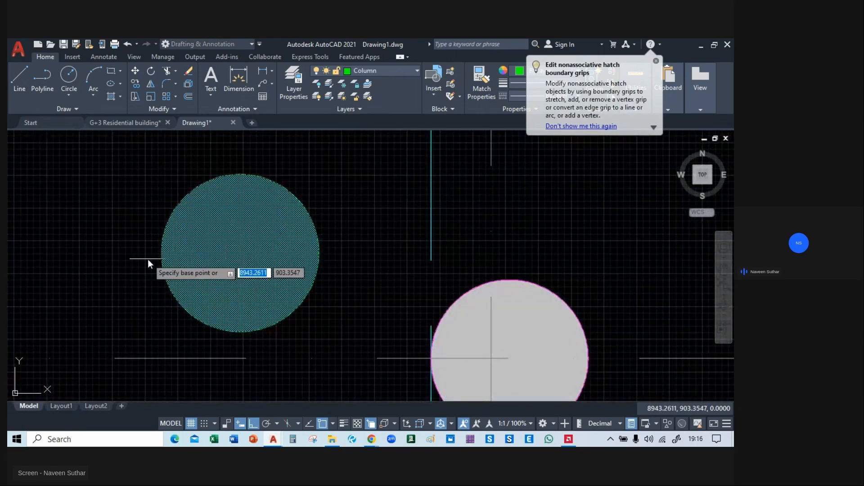
{"action": "left_click", "coordinate": [240, 253]}
{"action": "middle_click_drag", "start_coordinate": [475, 291], "coordinate": [161, 130]}
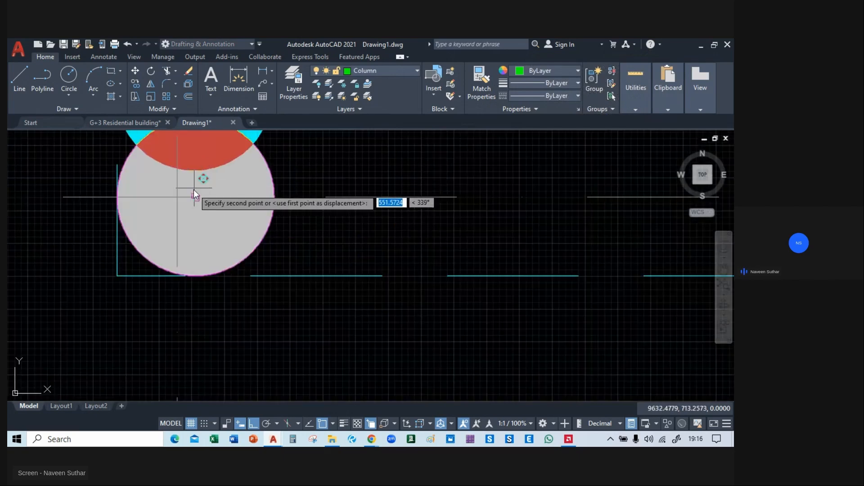
{"action": "scroll", "coordinate": [194, 197], "scroll_direction": "up", "scroll_amount": 5}
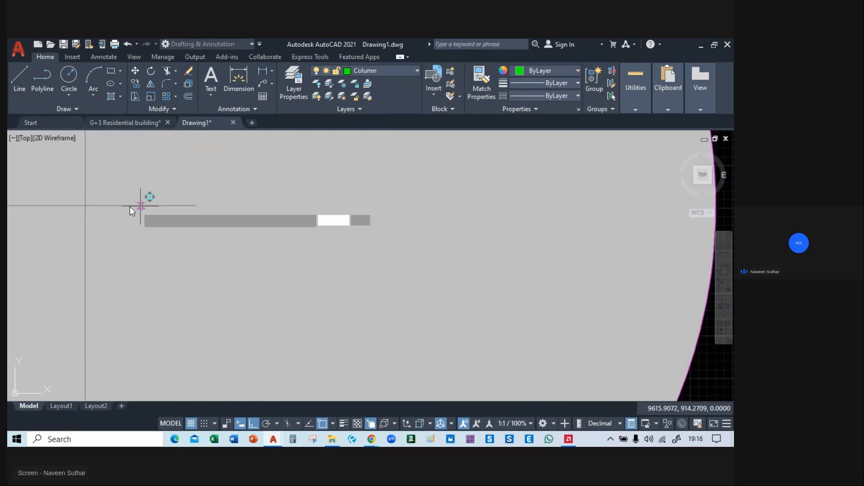
{"action": "scroll", "coordinate": [198, 205], "scroll_direction": "down", "scroll_amount": 3}
{"action": "scroll", "coordinate": [198, 205], "scroll_direction": "down", "scroll_amount": 2}
{"action": "middle_click_drag", "start_coordinate": [198, 206], "coordinate": [243, 253]}
{"action": "left_click", "coordinate": [235, 248]}
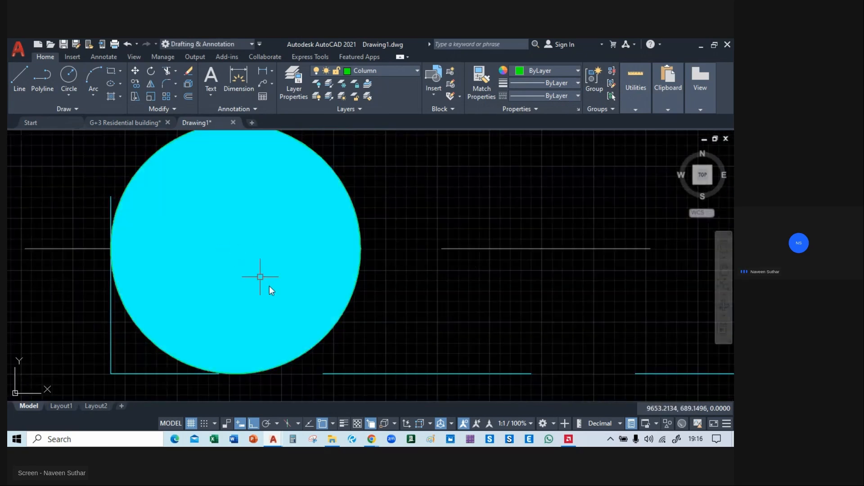
Copy the circle and its hatch from centre to centre onto the other round column on the same axis.
{"action": "scroll", "coordinate": [287, 290], "scroll_direction": "down", "scroll_amount": 4}
{"action": "scroll", "coordinate": [294, 282], "scroll_direction": "down", "scroll_amount": 2}
{"action": "middle_click_drag", "start_coordinate": [294, 282], "coordinate": [238, 269]}
{"action": "scroll", "coordinate": [226, 257], "scroll_direction": "up", "scroll_amount": 2}
{"action": "left_click", "coordinate": [225, 257]}
{"action": "key", "text": "Escape"}
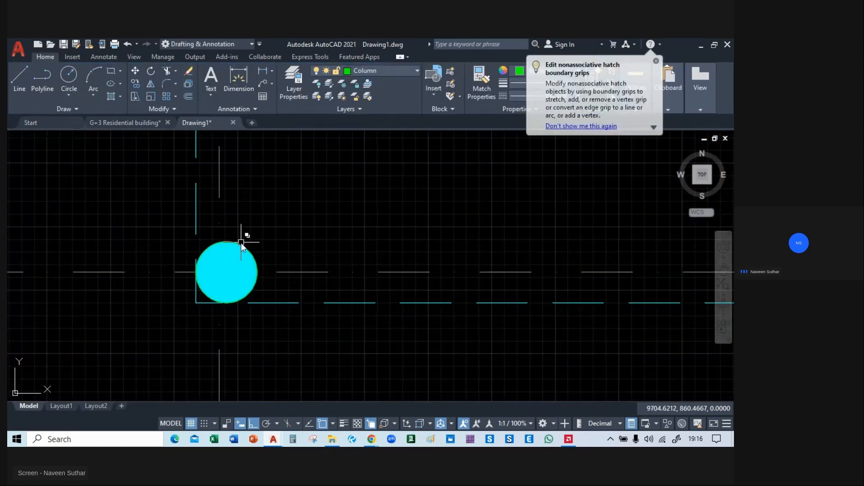
{"action": "left_click", "coordinate": [241, 245]}
{"action": "left_click", "coordinate": [291, 295]}
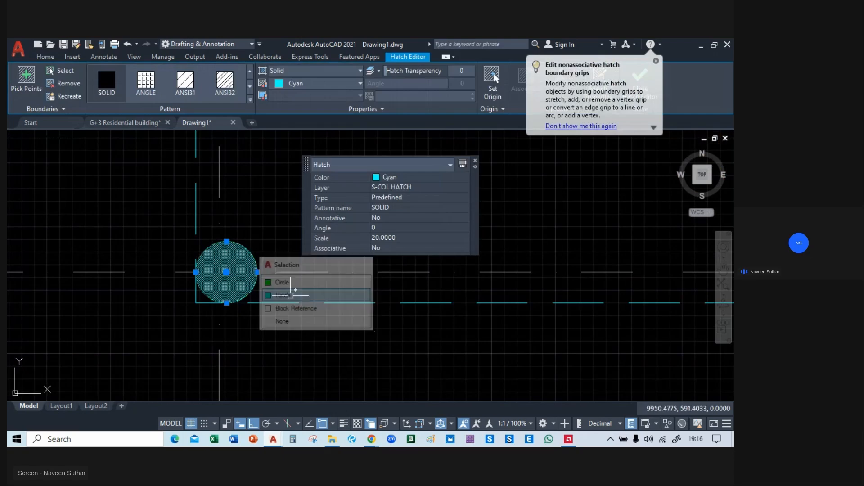
{"action": "left_click", "coordinate": [252, 260]}
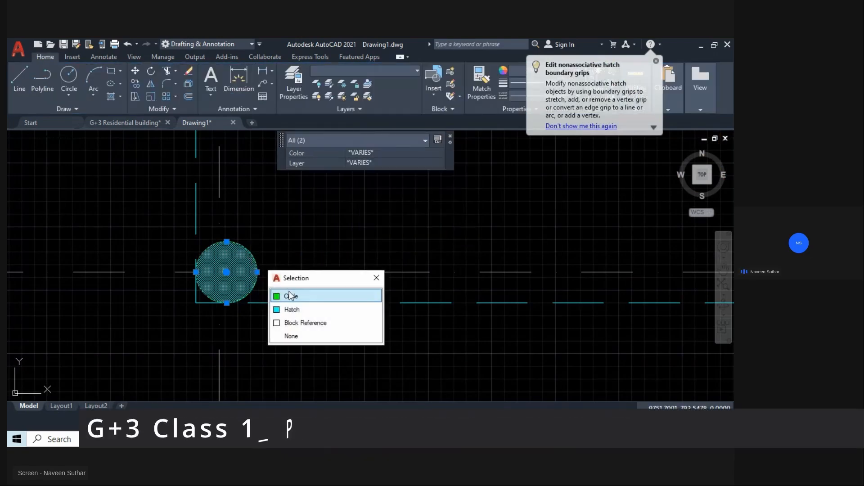
{"action": "left_click", "coordinate": [290, 293]}
{"action": "mouse_move", "coordinate": [322, 275]}
{"action": "middle_mouse_down"}
{"action": "mouse_move", "coordinate": [302, 261]}
{"action": "mouse_move", "coordinate": [236, 263]}
{"action": "middle_mouse_up"}
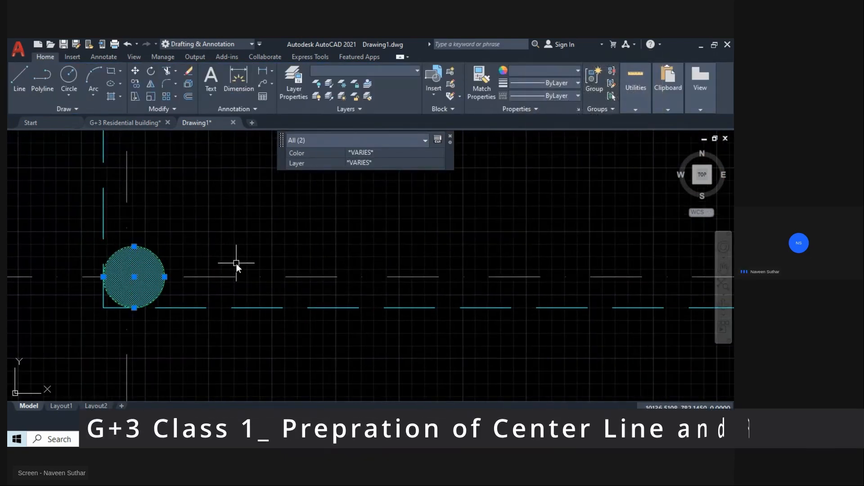
{"action": "type", "text": "co"}
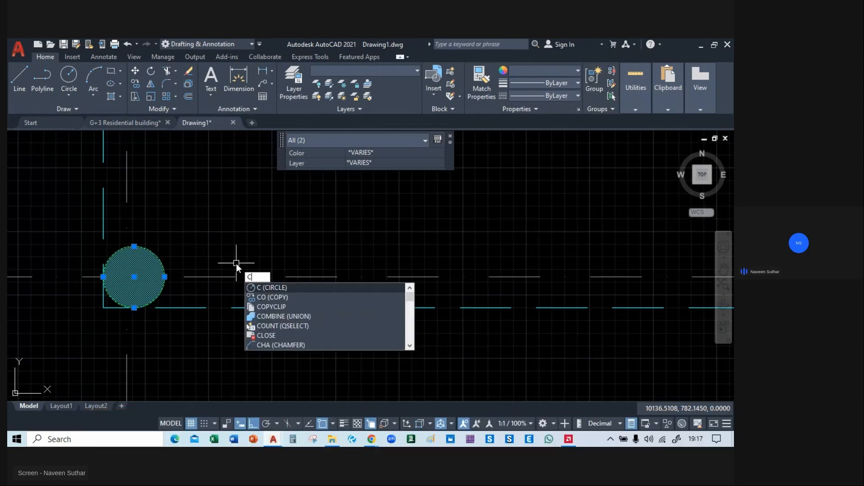
{"action": "key", "text": "Return"}
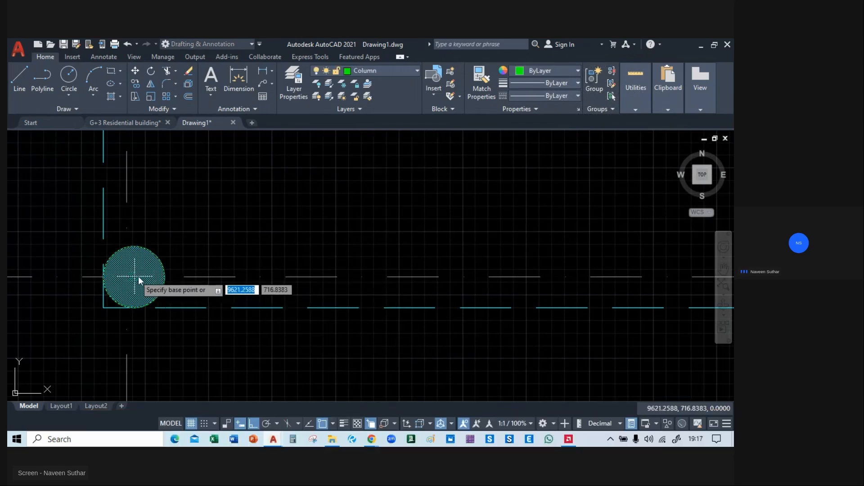
{"action": "scroll", "coordinate": [133, 278], "scroll_direction": "up", "scroll_amount": 5}
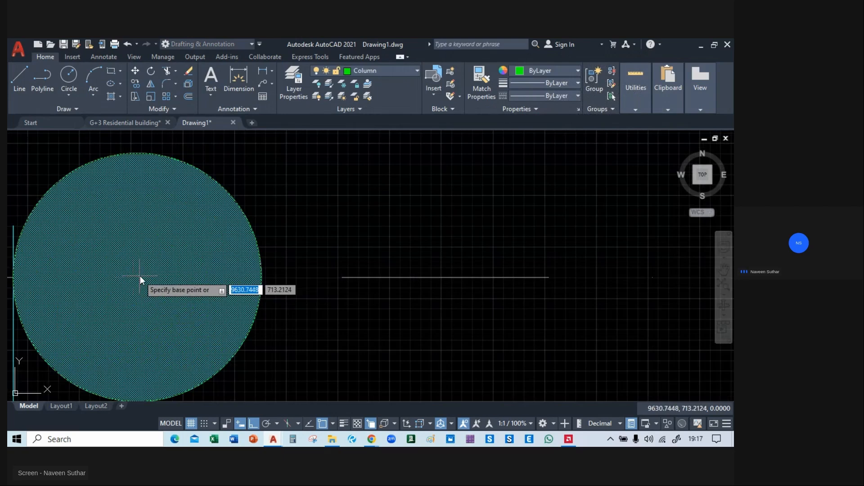
{"action": "left_click", "coordinate": [135, 275]}
{"action": "scroll", "coordinate": [135, 275], "scroll_direction": "down", "scroll_amount": 6}
{"action": "middle_click_drag", "start_coordinate": [587, 286], "coordinate": [323, 263]}
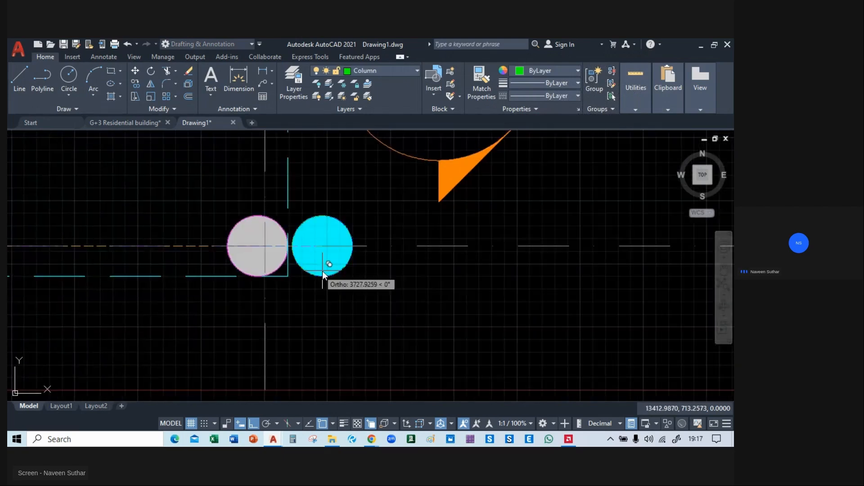
{"action": "left_click", "coordinate": [337, 247]}
Delete the spare hatched rectangular column lying in the empty area to the right of the ground floor plan.
{"action": "scroll", "coordinate": [414, 283], "scroll_direction": "down", "scroll_amount": 6}
{"action": "middle_click_drag", "start_coordinate": [466, 256], "coordinate": [386, 303]}
{"action": "scroll", "coordinate": [230, 251], "scroll_direction": "up", "scroll_amount": 5}
{"action": "middle_click_drag", "start_coordinate": [383, 235], "coordinate": [286, 207]}
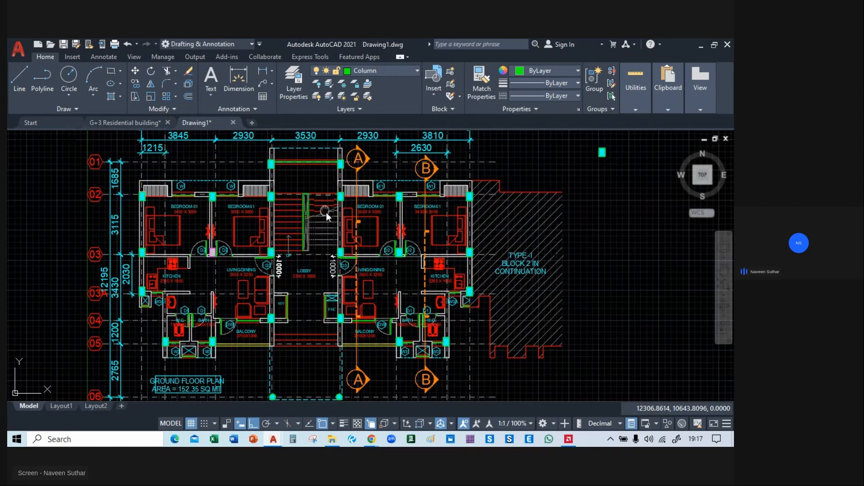
{"action": "middle_click_drag", "start_coordinate": [326, 216], "coordinate": [341, 232]}
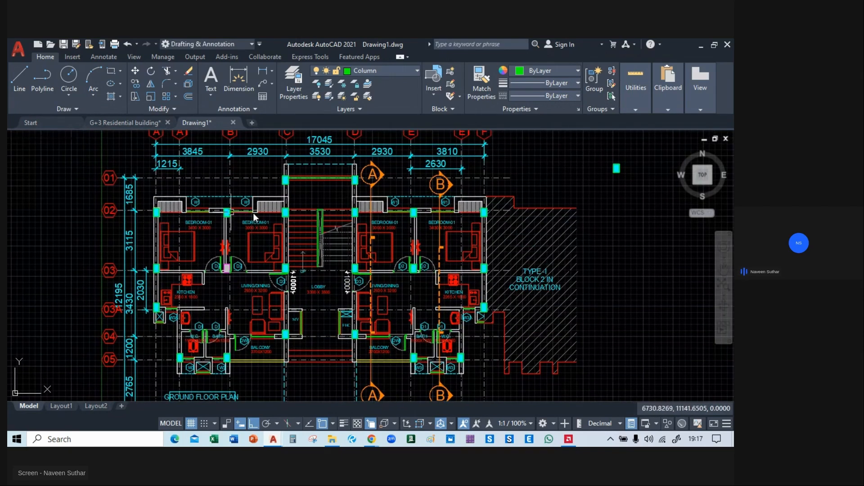
{"action": "middle_click_drag", "start_coordinate": [338, 305], "coordinate": [303, 232]}
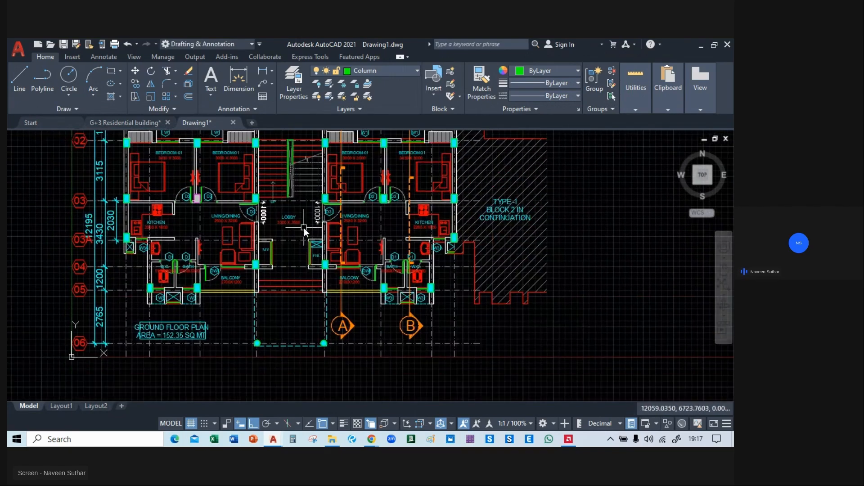
{"action": "scroll", "coordinate": [370, 200], "scroll_direction": "up", "scroll_amount": 3}
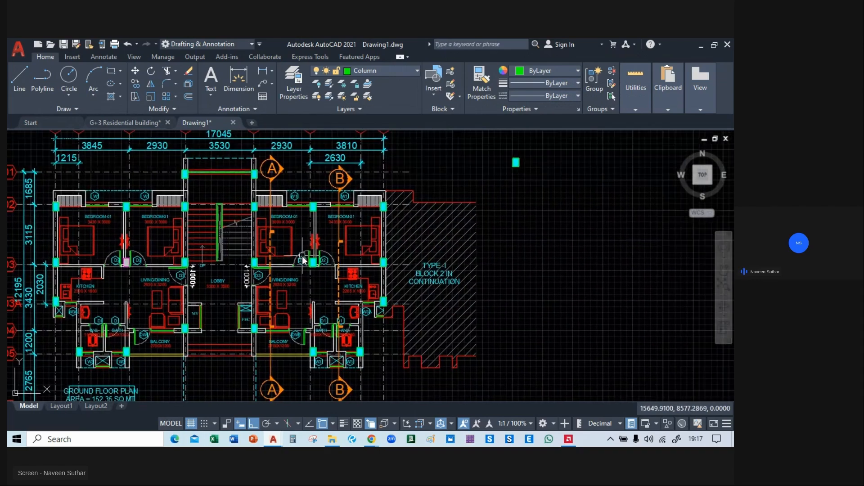
{"action": "scroll", "coordinate": [377, 194], "scroll_direction": "up", "scroll_amount": 5}
{"action": "left_click", "coordinate": [363, 174]}
{"action": "left_click", "coordinate": [416, 227]}
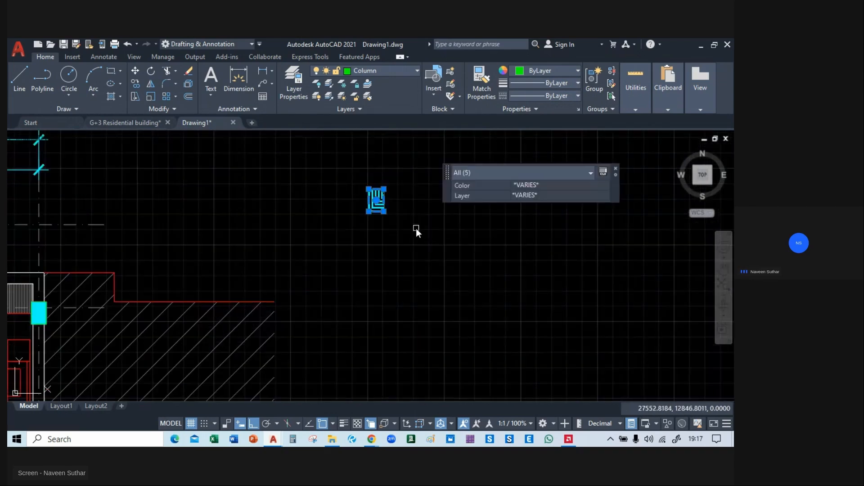
{"action": "key", "text": "Delete"}
Draw a horizontal line about 5534 long in the empty area left of the plan.
{"action": "scroll", "coordinate": [373, 239], "scroll_direction": "down", "scroll_amount": 8}
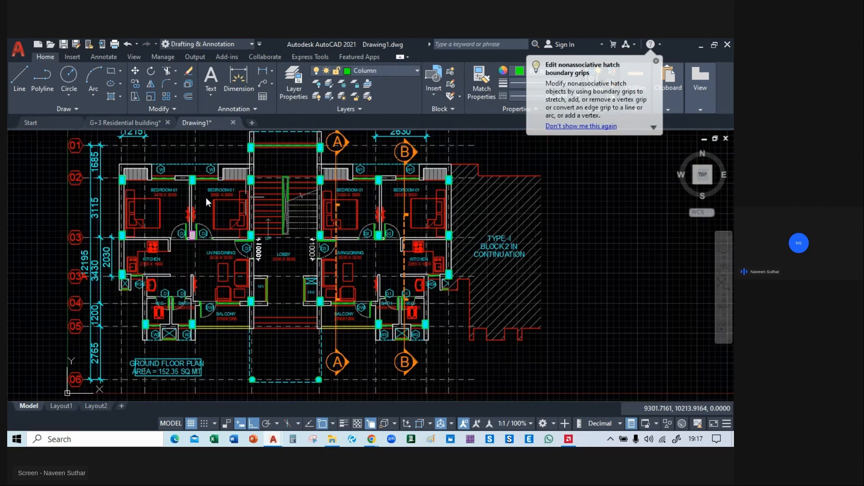
{"action": "middle_click_drag", "start_coordinate": [266, 227], "coordinate": [376, 214]}
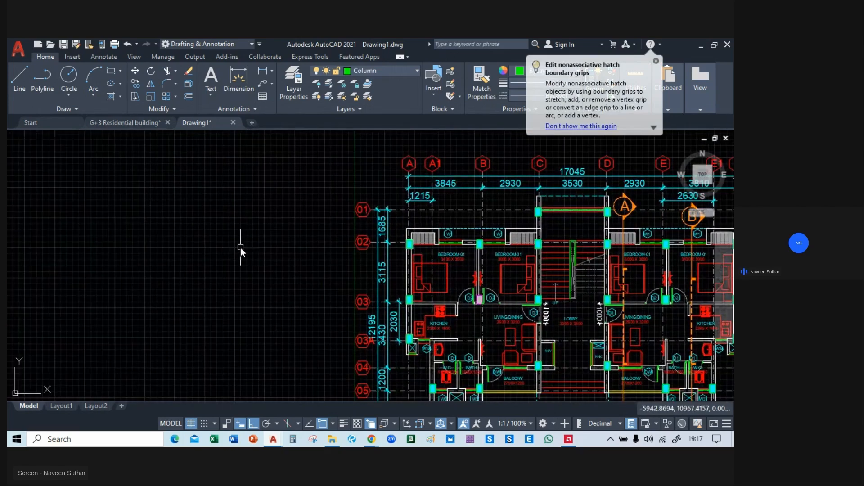
{"action": "scroll", "coordinate": [240, 247], "scroll_direction": "up", "scroll_amount": 2}
{"action": "middle_click_drag", "start_coordinate": [237, 246], "coordinate": [255, 246]}
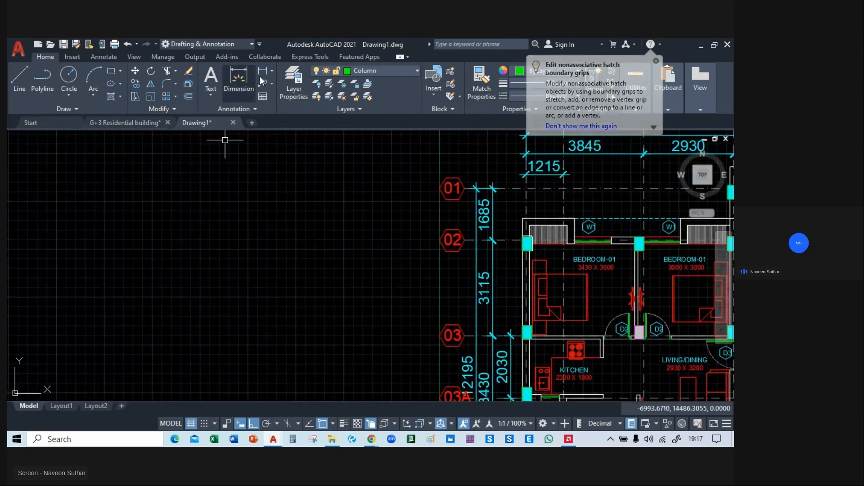
{"action": "left_click", "coordinate": [29, 100]}
{"action": "left_click", "coordinate": [190, 232]}
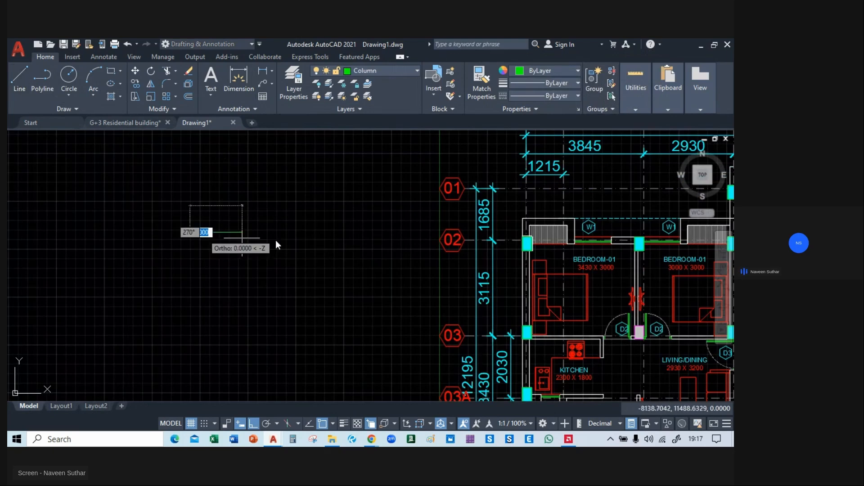
{"action": "left_click", "coordinate": [360, 234]}
{"action": "key", "text": "Escape"}
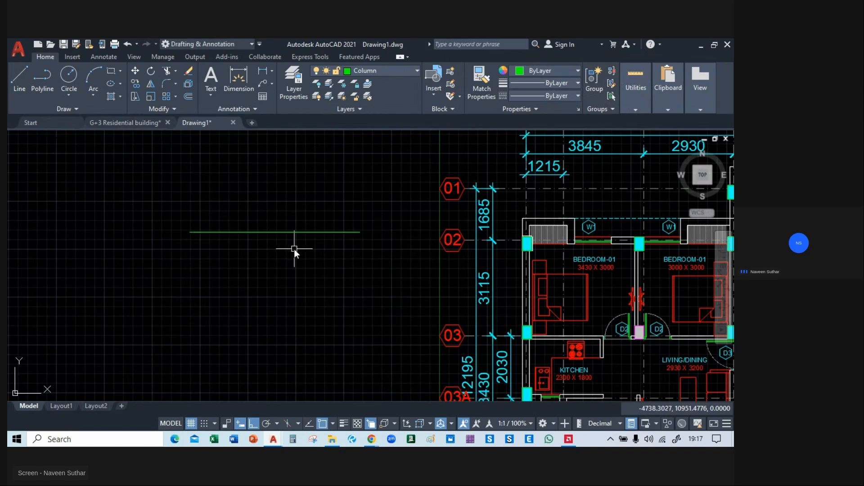
{"action": "middle_click_drag", "start_coordinate": [293, 287], "coordinate": [293, 293]}
{"action": "mouse_move", "coordinate": [332, 438]}
{"action": "left_click", "coordinate": [331, 397]}
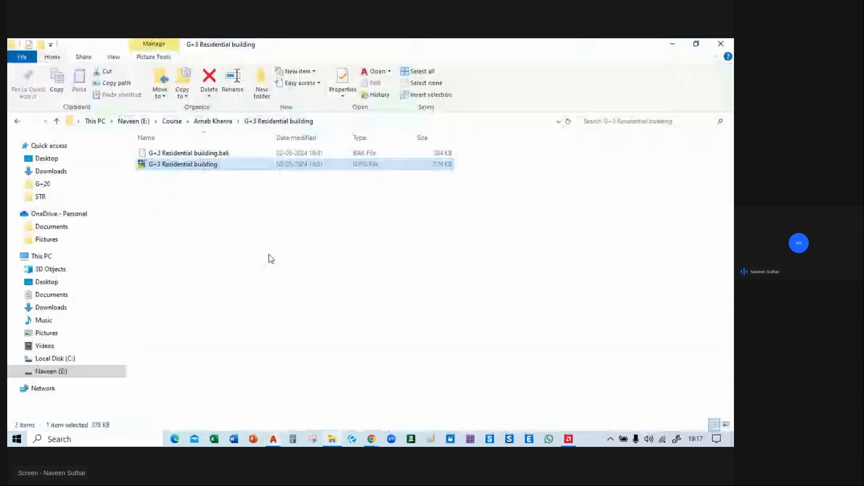
{"action": "left_click", "coordinate": [668, 42]}
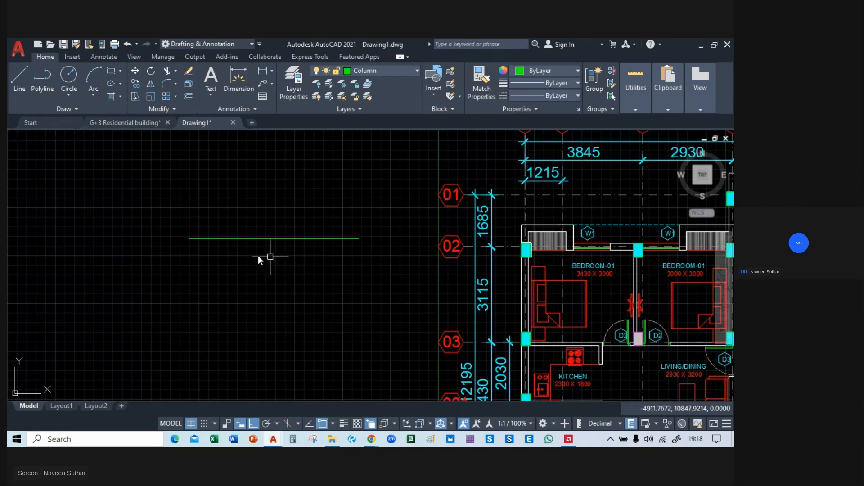
Copy the horizontal line straight down by 230 to form a parallel pair.
{"action": "scroll", "coordinate": [252, 250], "scroll_direction": "up", "scroll_amount": 4}
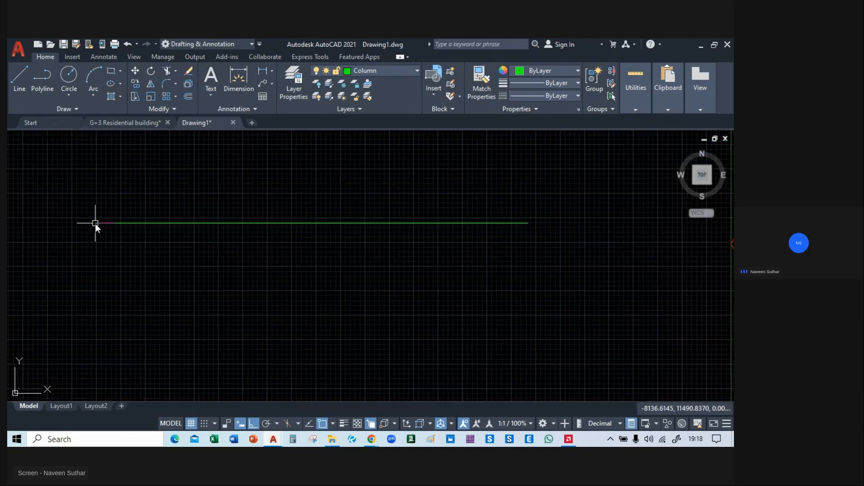
{"action": "left_click", "coordinate": [324, 222]}
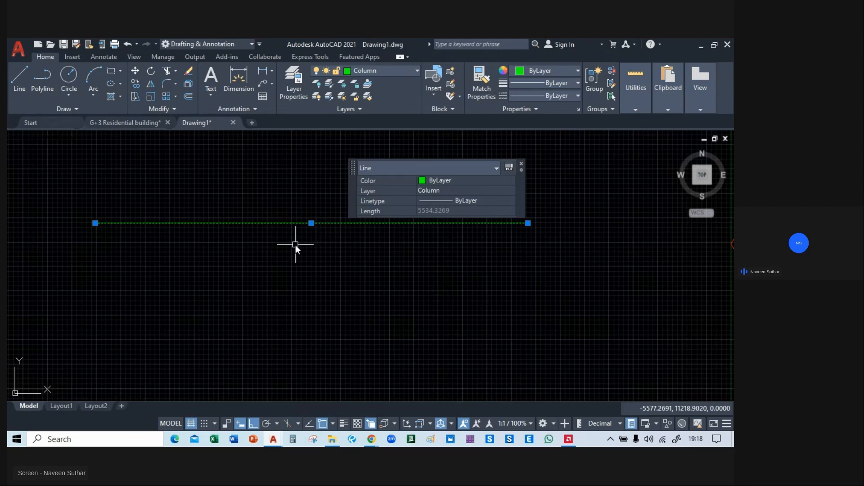
{"action": "type", "text": "co"}
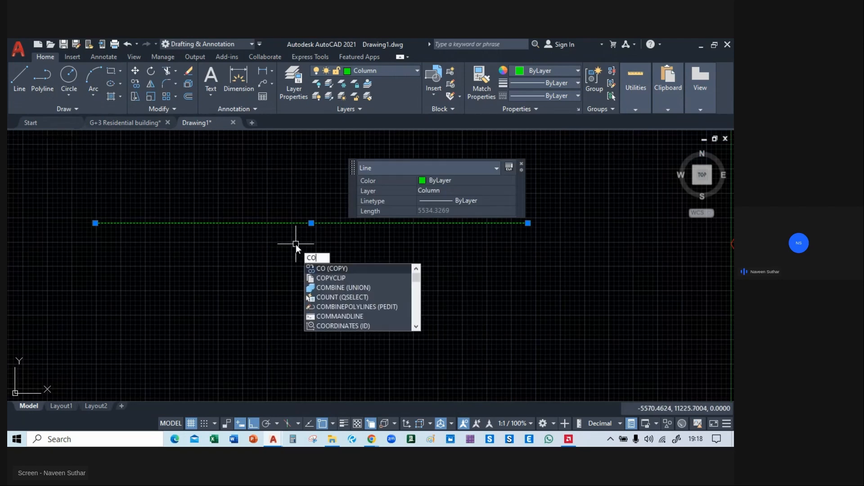
{"action": "key", "text": "Return"}
{"action": "left_click", "coordinate": [528, 223]}
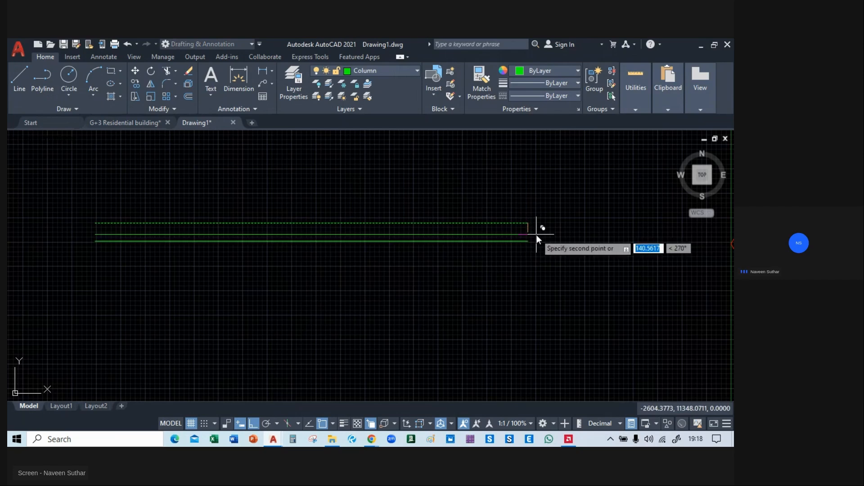
{"action": "key", "text": "Escape"}
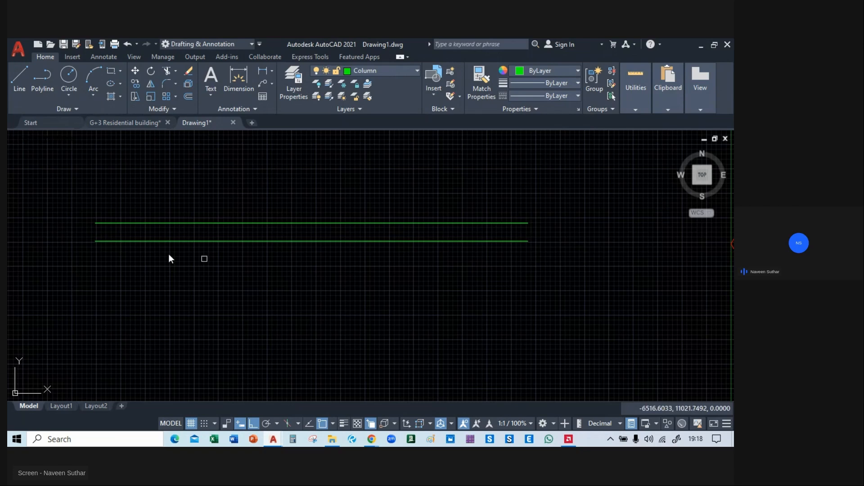
{"action": "middle_click_drag", "start_coordinate": [108, 243], "coordinate": [157, 246]}
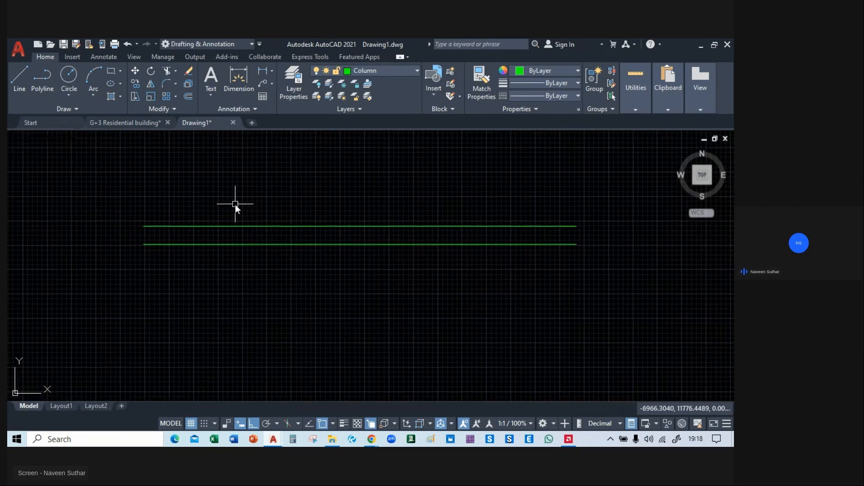
{"action": "left_click", "coordinate": [221, 208]}
{"action": "left_click", "coordinate": [165, 285]}
{"action": "type", "text": "m"}
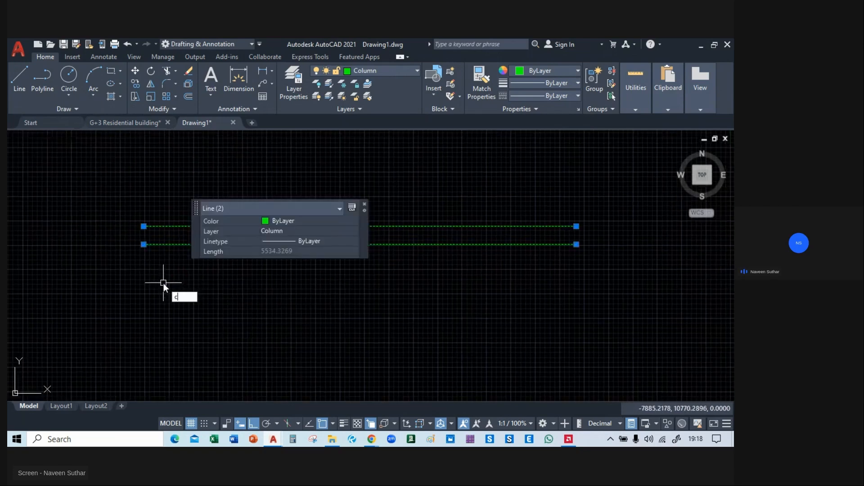
{"action": "key", "text": "Return"}
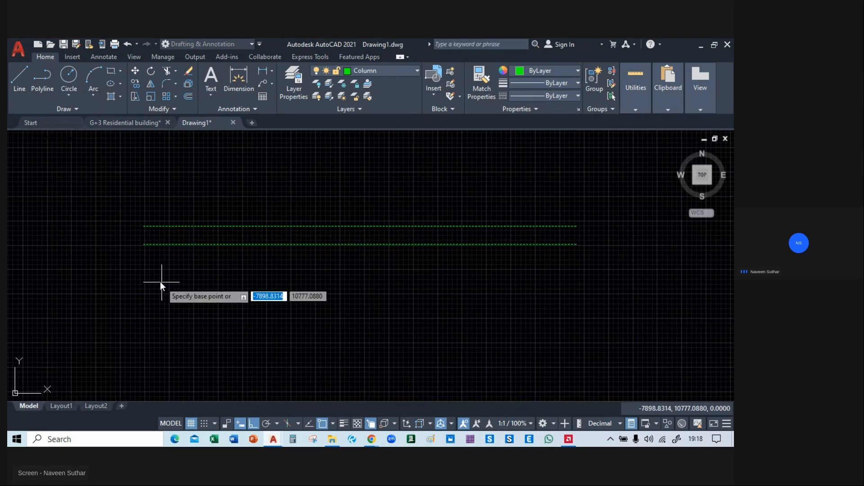
{"action": "left_click", "coordinate": [142, 245]}
{"action": "scroll", "coordinate": [143, 244], "scroll_direction": "down", "scroll_amount": 4}
{"action": "middle_click_drag", "start_coordinate": [570, 289], "coordinate": [400, 288]}
{"action": "scroll", "coordinate": [322, 244], "scroll_direction": "up", "scroll_amount": 4}
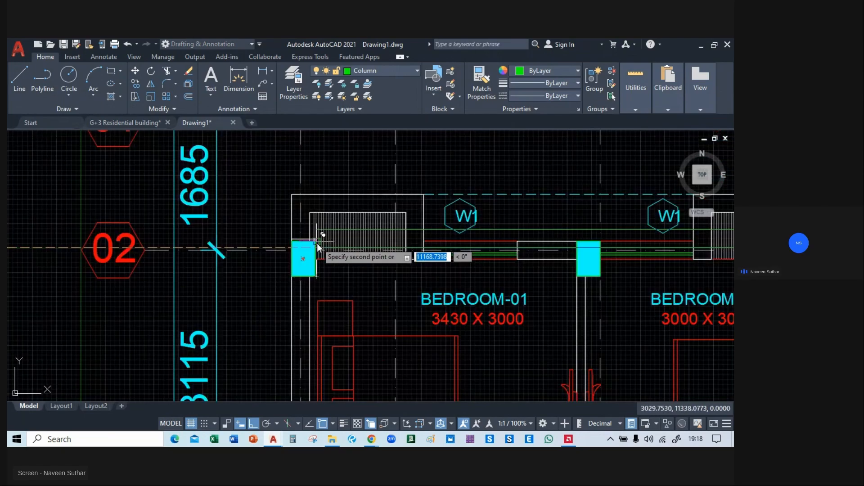
{"action": "scroll", "coordinate": [323, 270], "scroll_direction": "up", "scroll_amount": 4}
{"action": "key", "text": "Escape"}
{"action": "scroll", "coordinate": [131, 280], "scroll_direction": "down", "scroll_amount": 8}
{"action": "middle_click_drag", "start_coordinate": [131, 280], "coordinate": [381, 259]}
{"action": "scroll", "coordinate": [142, 272], "scroll_direction": "down", "scroll_amount": 3}
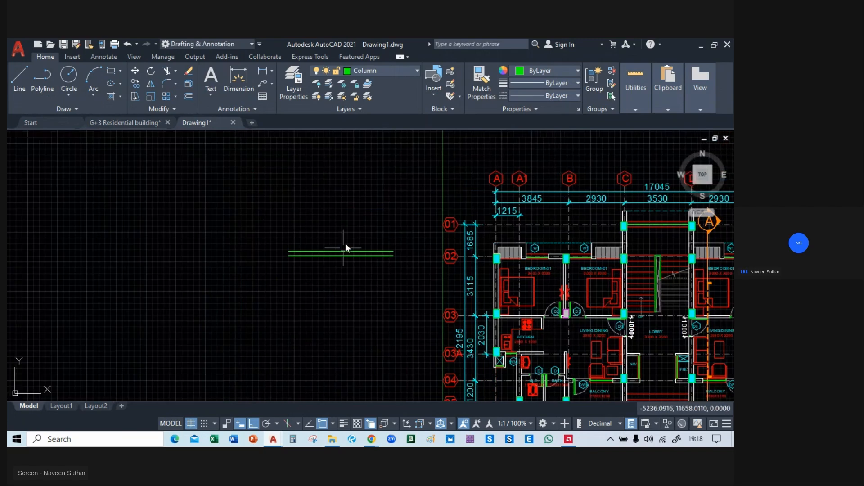
{"action": "scroll", "coordinate": [344, 243], "scroll_direction": "up", "scroll_amount": 3}
{"action": "left_click", "coordinate": [345, 242]}
{"action": "left_click", "coordinate": [289, 293]}
{"action": "type", "text": "m"}
{"action": "key", "text": "Return"}
{"action": "left_click", "coordinate": [258, 255]}
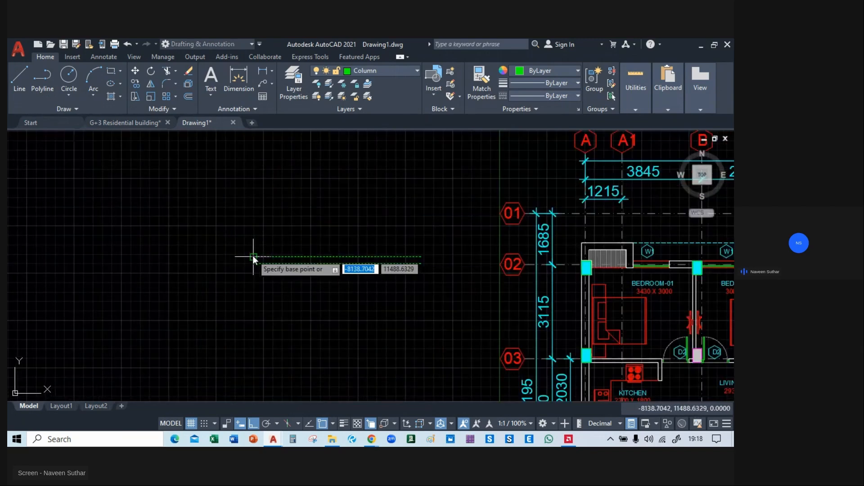
{"action": "middle_click_drag", "start_coordinate": [635, 255], "coordinate": [360, 254]}
{"action": "scroll", "coordinate": [291, 279], "scroll_direction": "up", "scroll_amount": 6}
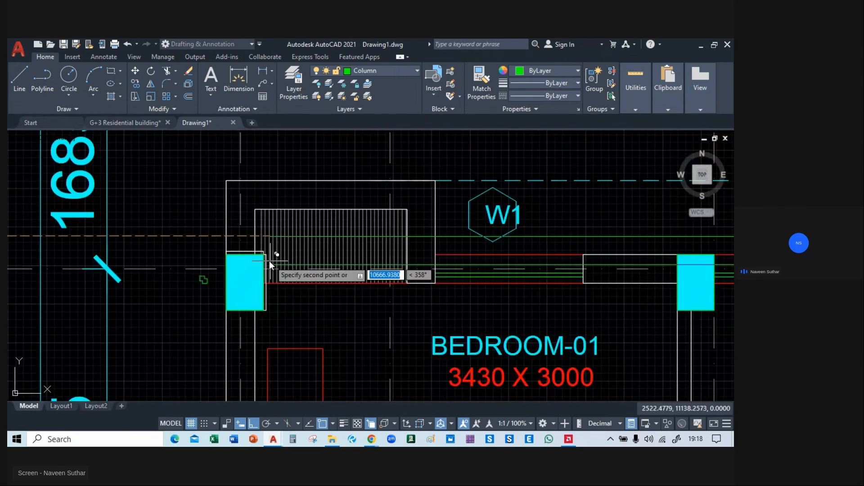
{"action": "scroll", "coordinate": [266, 258], "scroll_direction": "up", "scroll_amount": 5}
{"action": "scroll", "coordinate": [252, 247], "scroll_direction": "down", "scroll_amount": 6}
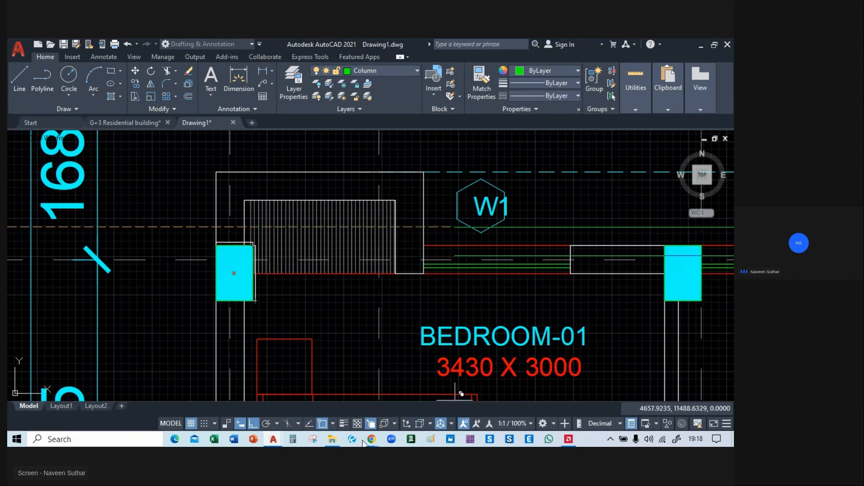
Check the live-class page in Chrome and switch back to the Drawing1 drawing in AutoCAD.
{"action": "mouse_move", "coordinate": [371, 438]}
{"action": "left_click", "coordinate": [324, 394]}
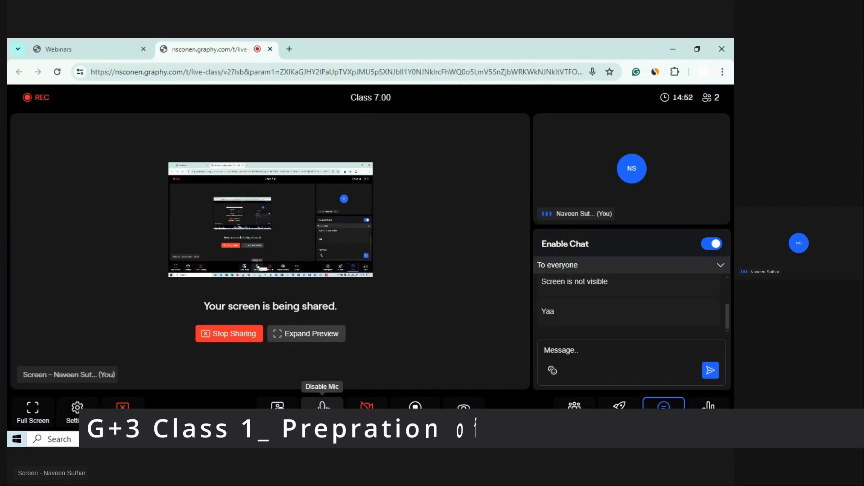
{"action": "key", "text": "alt+Tab"}
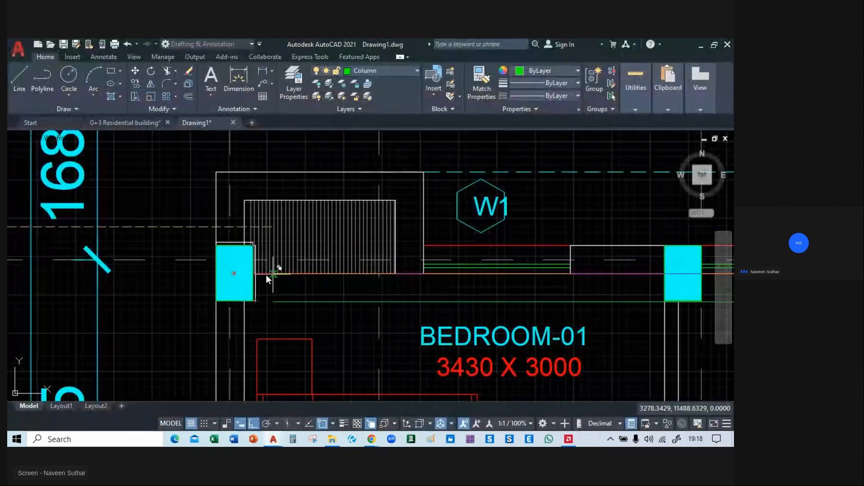
{"action": "mouse_move", "coordinate": [266, 275]}
{"action": "middle_mouse_down"}
{"action": "mouse_move", "coordinate": [158, 245]}
{"action": "mouse_move", "coordinate": [73, 276]}
{"action": "mouse_move", "coordinate": [360, 249]}
{"action": "middle_mouse_up"}
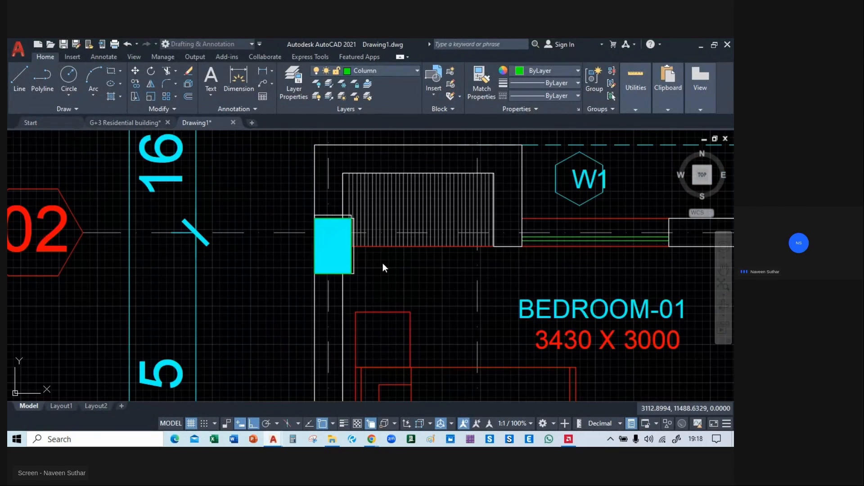
Copy the pair of parallel lines from its upper-left endpoint to the top-right corner of the hatched column at grid A/02.
{"action": "mouse_move", "coordinate": [653, 249]}
{"action": "middle_mouse_down"}
{"action": "mouse_move", "coordinate": [289, 249]}
{"action": "mouse_move", "coordinate": [598, 254]}
{"action": "middle_mouse_up"}
{"action": "scroll", "coordinate": [399, 293], "scroll_direction": "down", "scroll_amount": 4}
{"action": "middle_click_drag", "start_coordinate": [180, 275], "coordinate": [354, 253]}
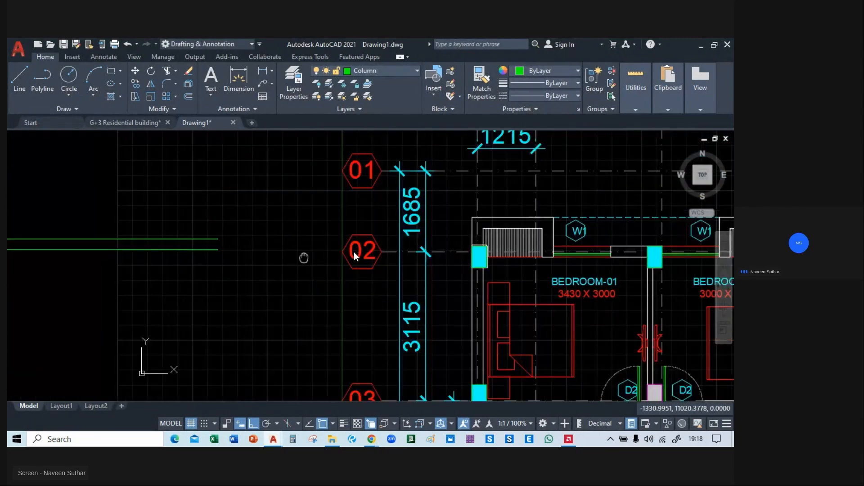
{"action": "middle_click_drag", "start_coordinate": [198, 206], "coordinate": [418, 187]}
{"action": "left_click", "coordinate": [419, 187]}
{"action": "left_click", "coordinate": [167, 274]}
{"action": "type", "text": "c"}
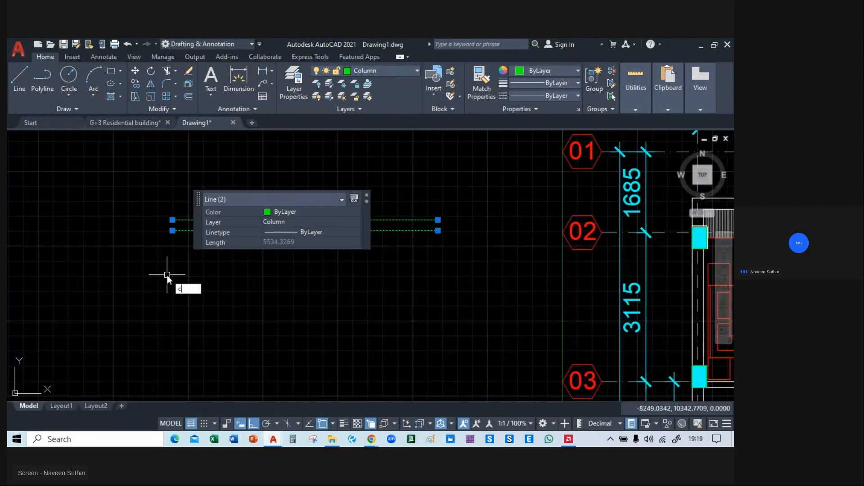
{"action": "key", "text": "Return"}
{"action": "left_click", "coordinate": [173, 220]}
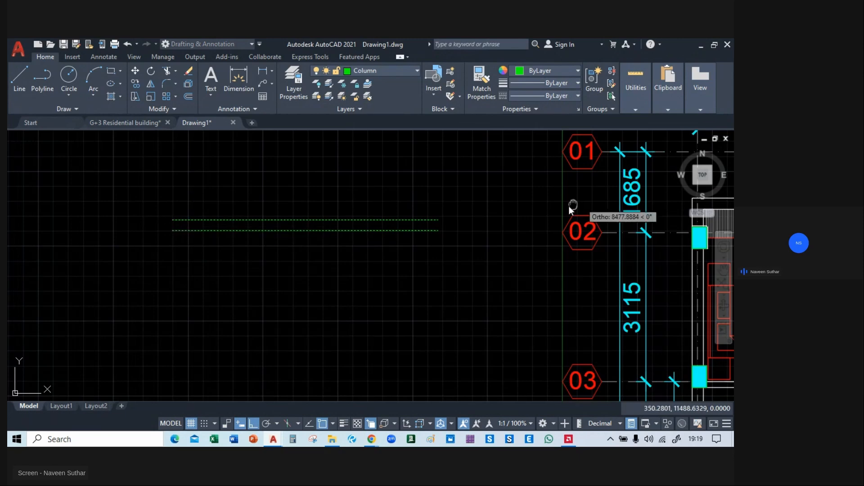
{"action": "middle_click_drag", "start_coordinate": [571, 210], "coordinate": [293, 195]}
{"action": "scroll", "coordinate": [207, 238], "scroll_direction": "up", "scroll_amount": 8}
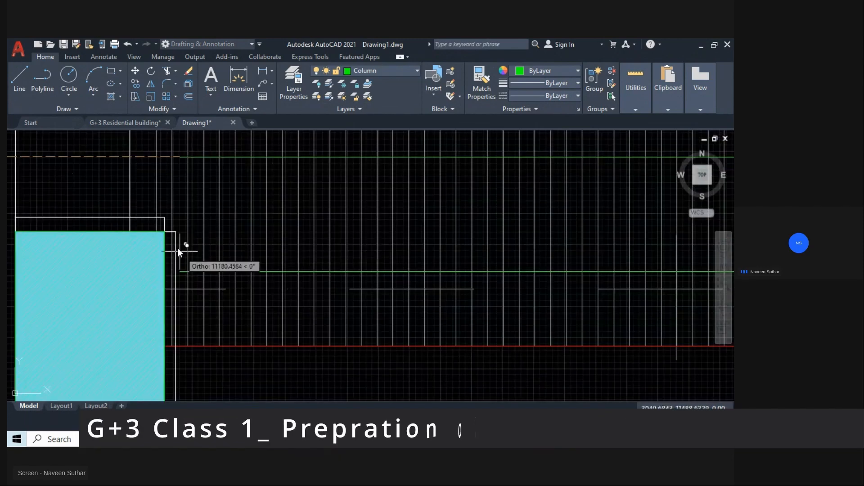
{"action": "scroll", "coordinate": [311, 288], "scroll_direction": "down", "scroll_amount": 4}
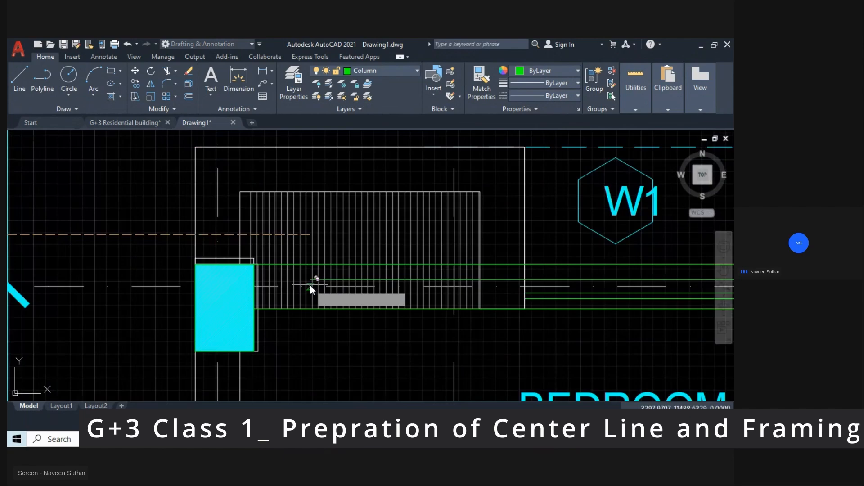
{"action": "middle_click_drag", "start_coordinate": [587, 284], "coordinate": [54, 270]}
{"action": "scroll", "coordinate": [411, 272], "scroll_direction": "down", "scroll_amount": 4}
{"action": "middle_click_drag", "start_coordinate": [411, 272], "coordinate": [119, 254]}
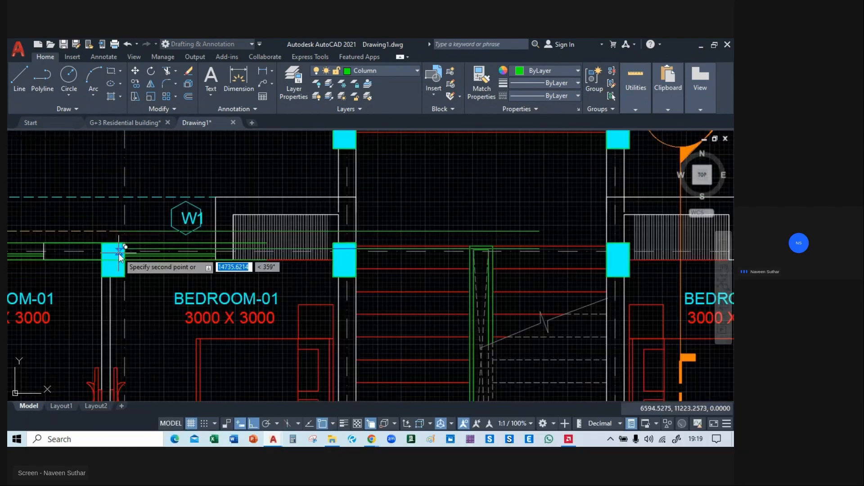
{"action": "mouse_move", "coordinate": [93, 289]}
{"action": "middle_mouse_down"}
{"action": "mouse_move", "coordinate": [526, 239]}
{"action": "mouse_move", "coordinate": [275, 283]}
{"action": "middle_mouse_up"}
{"action": "scroll", "coordinate": [426, 228], "scroll_direction": "up", "scroll_amount": 2}
{"action": "scroll", "coordinate": [390, 241], "scroll_direction": "up", "scroll_amount": 2}
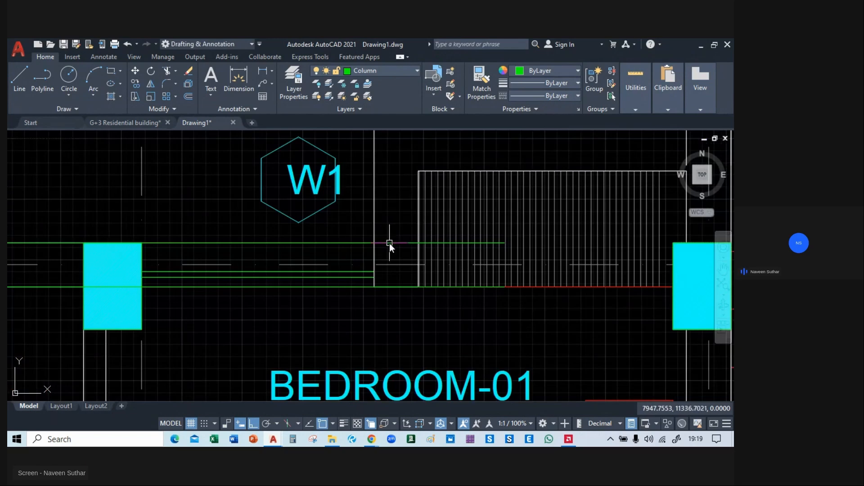
{"action": "type", "text": "E"}
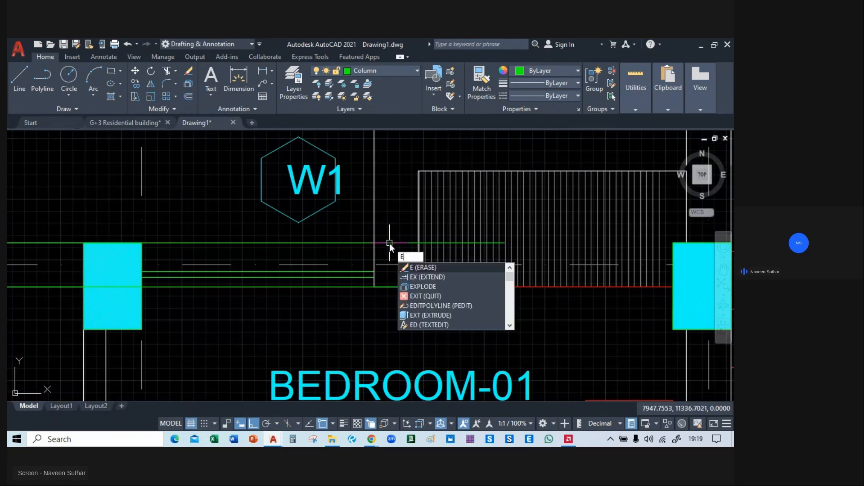
{"action": "type", "text": "X"}
{"action": "key", "text": "Return"}
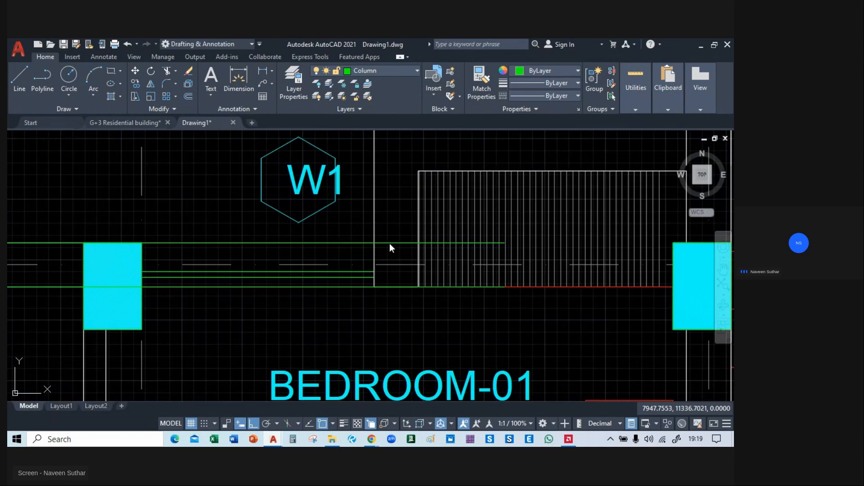
{"action": "mouse_move", "coordinate": [390, 243]}
{"action": "middle_mouse_down"}
{"action": "mouse_move", "coordinate": [299, 255]}
{"action": "mouse_move", "coordinate": [482, 259]}
{"action": "mouse_move", "coordinate": [444, 261]}
{"action": "middle_mouse_up"}
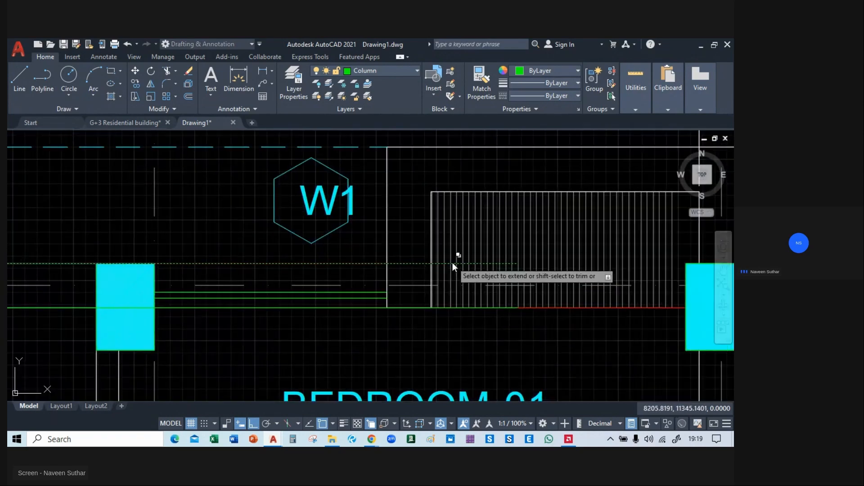
{"action": "scroll", "coordinate": [576, 264], "scroll_direction": "up", "scroll_amount": 4}
{"action": "middle_click_drag", "start_coordinate": [576, 264], "coordinate": [436, 252]}
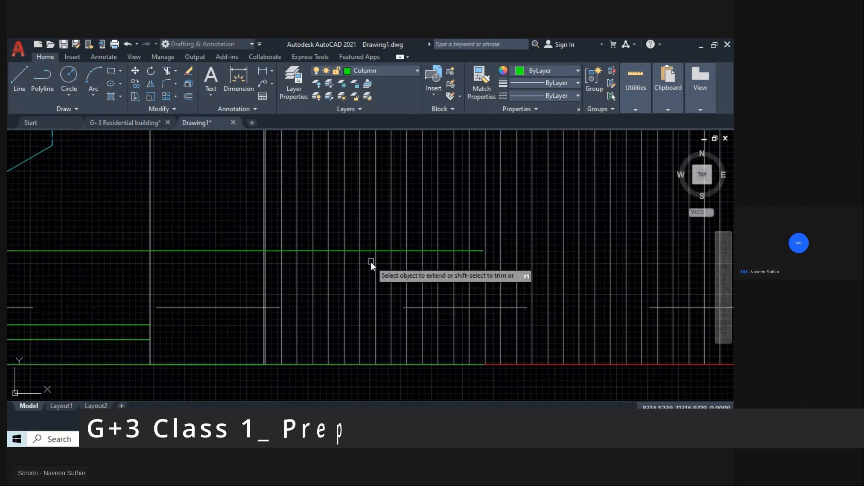
{"action": "key", "text": "Escape"}
Stretch the right end of the upper copied line horizontally to the near top corner of the hatched column at grid C/02.
{"action": "middle_click_drag", "start_coordinate": [375, 263], "coordinate": [301, 230]}
{"action": "left_click", "coordinate": [359, 219]}
{"action": "left_click", "coordinate": [408, 219]}
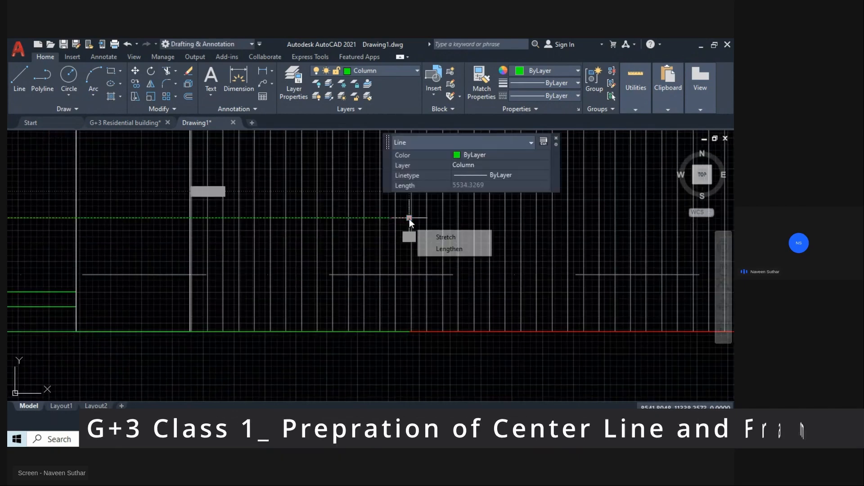
{"action": "middle_click_drag", "start_coordinate": [352, 226], "coordinate": [301, 228]}
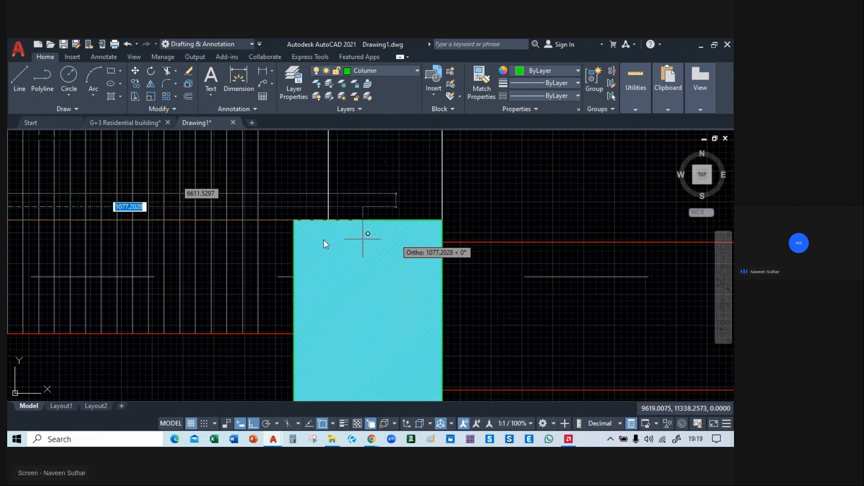
{"action": "left_click", "coordinate": [299, 220]}
{"action": "middle_click_drag", "start_coordinate": [199, 284], "coordinate": [456, 264]}
{"action": "scroll", "coordinate": [371, 268], "scroll_direction": "down", "scroll_amount": 2}
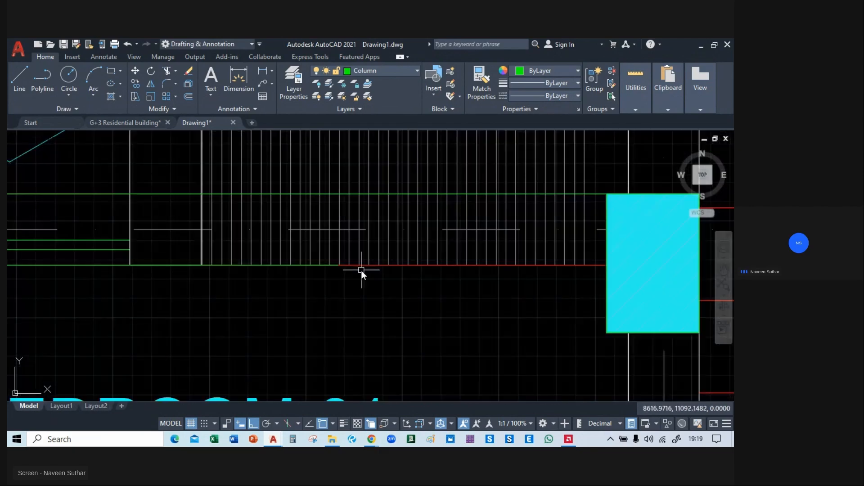
{"action": "type", "text": "ex"}
{"action": "key", "text": "space"}
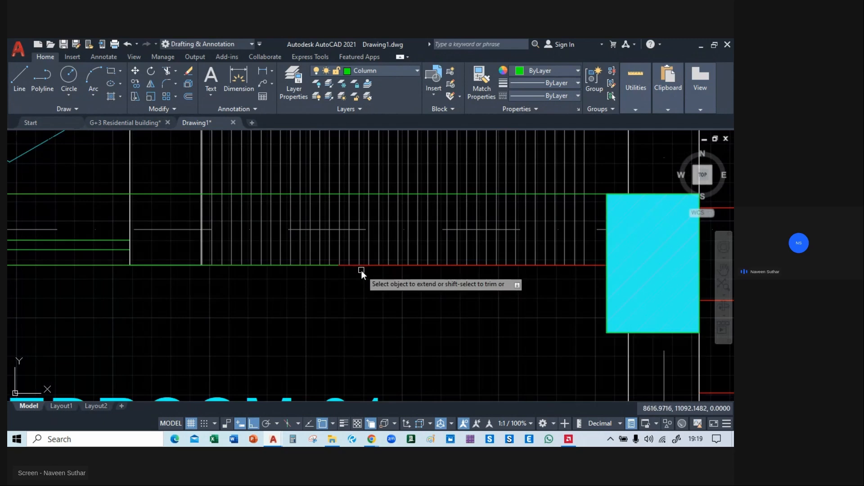
{"action": "key", "text": "Escape"}
Stretch the right end of the lower copied line horizontally to the near face of the column at grid C/02.
{"action": "left_click", "coordinate": [310, 267]}
{"action": "left_click", "coordinate": [351, 303]}
{"action": "left_click", "coordinate": [337, 266]}
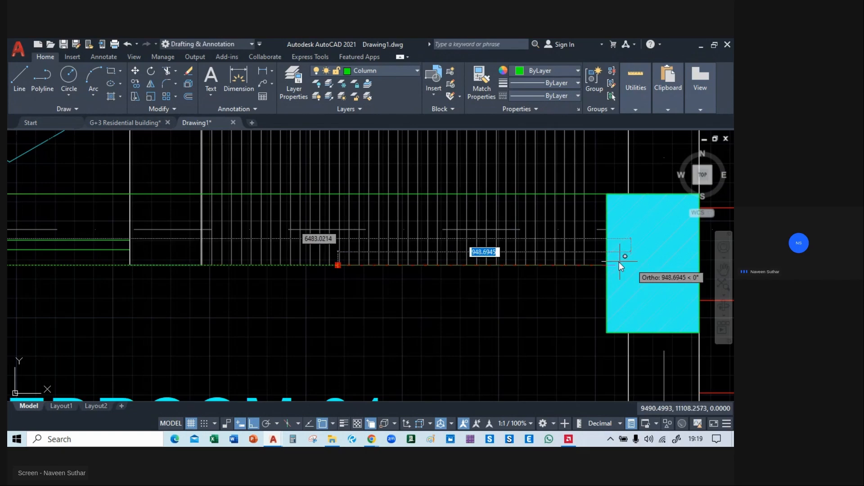
{"action": "left_click", "coordinate": [610, 264]}
{"action": "scroll", "coordinate": [453, 301], "scroll_direction": "down", "scroll_amount": 6}
{"action": "mouse_move", "coordinate": [229, 326]}
{"action": "middle_mouse_down"}
{"action": "mouse_move", "coordinate": [619, 180]}
{"action": "mouse_move", "coordinate": [443, 276]}
{"action": "mouse_move", "coordinate": [320, 265]}
{"action": "middle_mouse_up"}
{"action": "scroll", "coordinate": [316, 225], "scroll_direction": "up", "scroll_amount": 2}
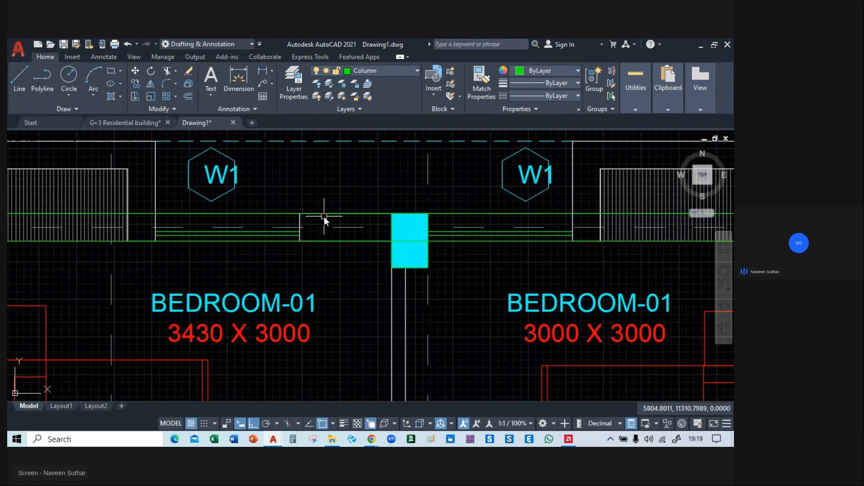
{"action": "left_click", "coordinate": [322, 214]}
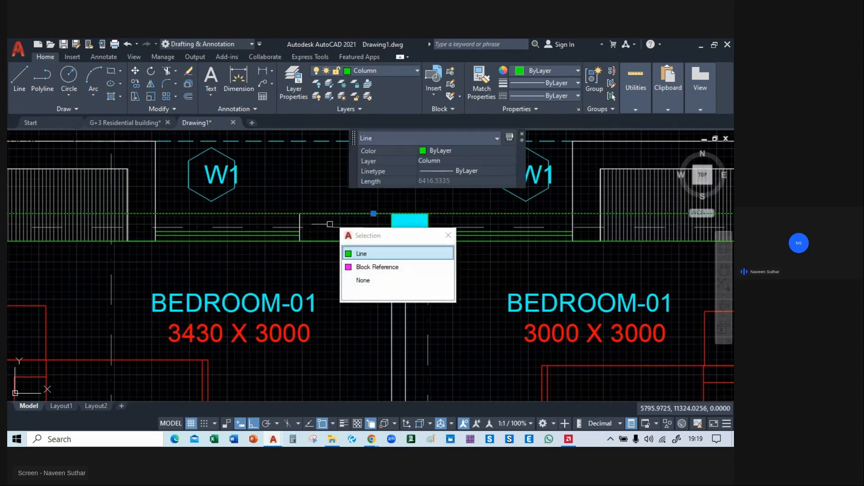
{"action": "left_click", "coordinate": [342, 249]}
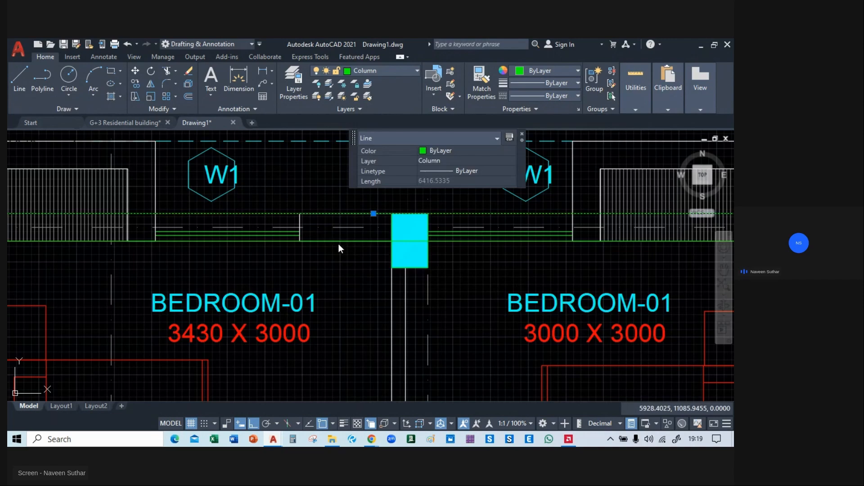
{"action": "left_click", "coordinate": [339, 242]}
{"action": "left_click", "coordinate": [463, 263]}
Assign both beam lines between the hatched columns along grid 02 to the Beam layer.
{"action": "middle_click_drag", "start_coordinate": [264, 269], "coordinate": [422, 286]}
{"action": "left_click", "coordinate": [452, 226]}
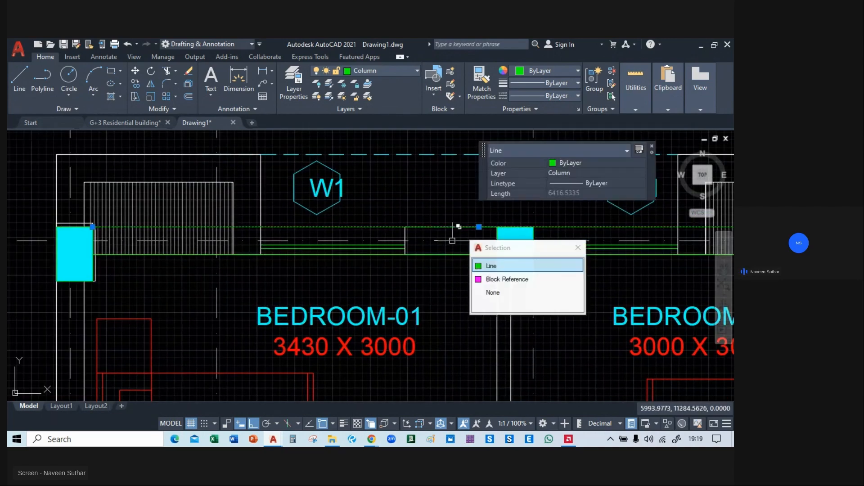
{"action": "left_click", "coordinate": [496, 264]}
{"action": "left_click", "coordinate": [445, 254]}
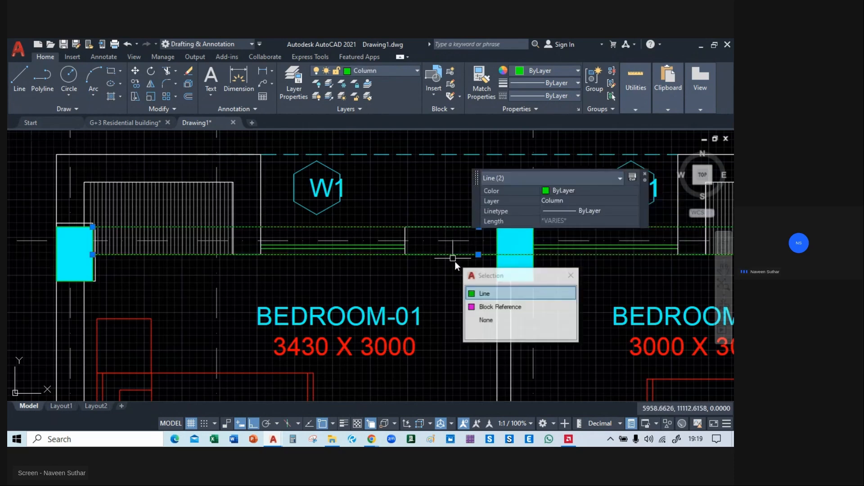
{"action": "left_click", "coordinate": [490, 293]}
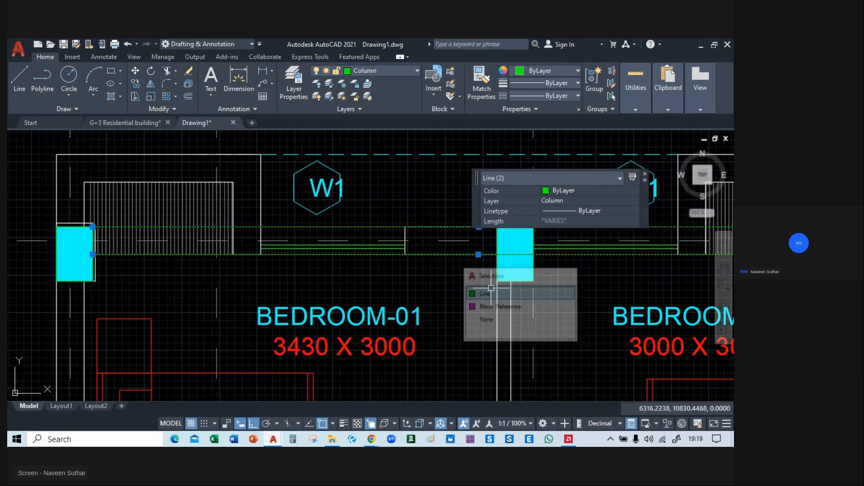
{"action": "left_click", "coordinate": [363, 69]}
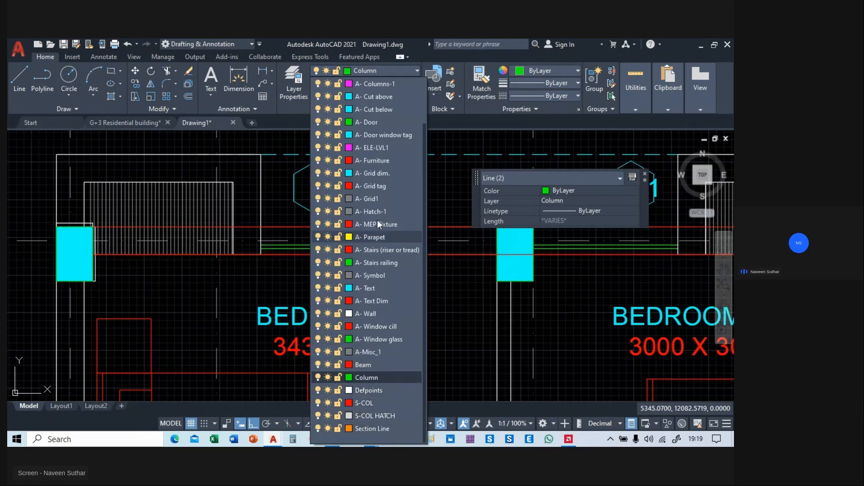
{"action": "scroll", "coordinate": [378, 174], "scroll_direction": "up", "scroll_amount": 2}
{"action": "scroll", "coordinate": [377, 174], "scroll_direction": "down", "scroll_amount": 2}
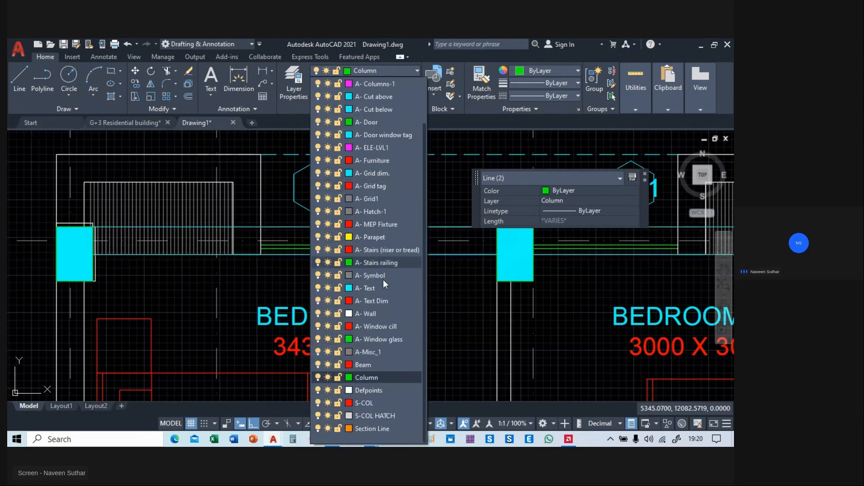
{"action": "left_click", "coordinate": [363, 366]}
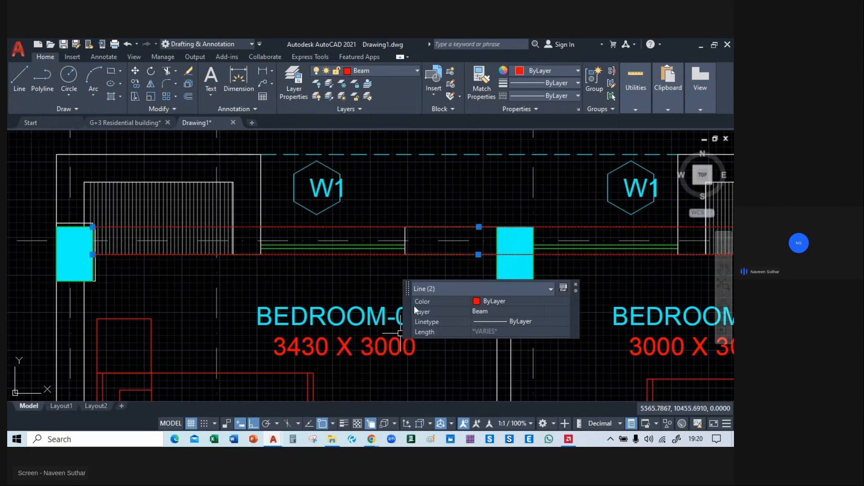
{"action": "key", "text": "Escape"}
Copy the grid 02 beam line pair from the lower line's left endpoint to the bottom-right corner of the hatched column at A/03.
{"action": "middle_click_drag", "start_coordinate": [445, 287], "coordinate": [334, 285]}
{"action": "left_click", "coordinate": [347, 253]}
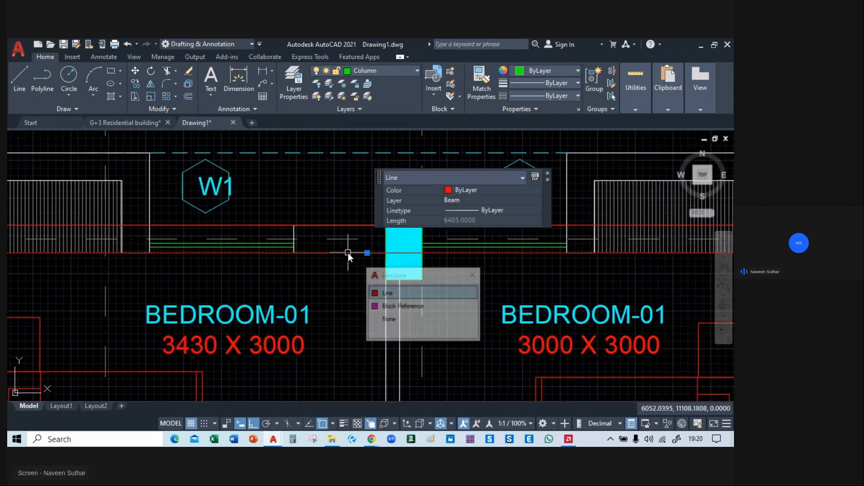
{"action": "left_click", "coordinate": [389, 293]}
{"action": "left_click", "coordinate": [347, 225]}
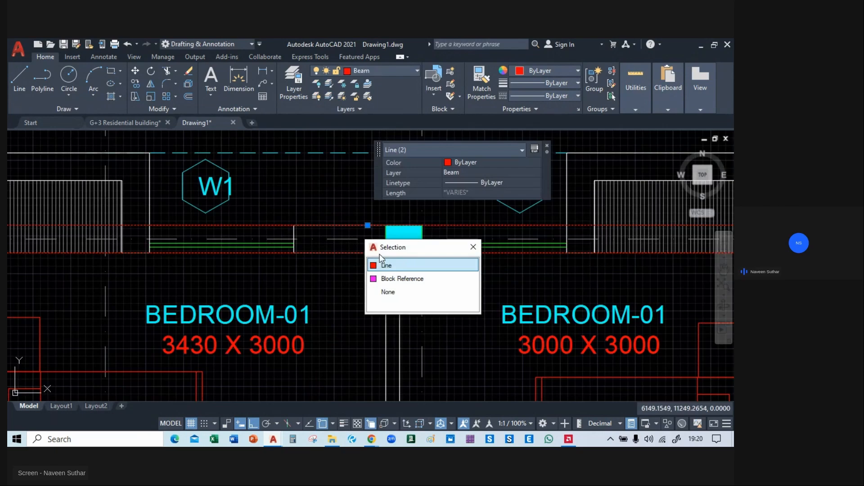
{"action": "left_click", "coordinate": [386, 266]}
{"action": "type", "text": "co"}
{"action": "key", "text": "Return"}
{"action": "middle_click_drag", "start_coordinate": [192, 351], "coordinate": [542, 338]}
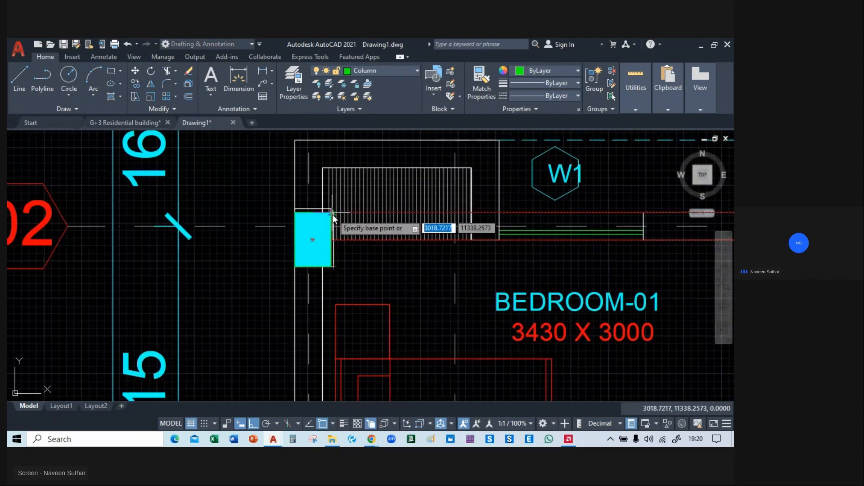
{"action": "left_click", "coordinate": [331, 240]}
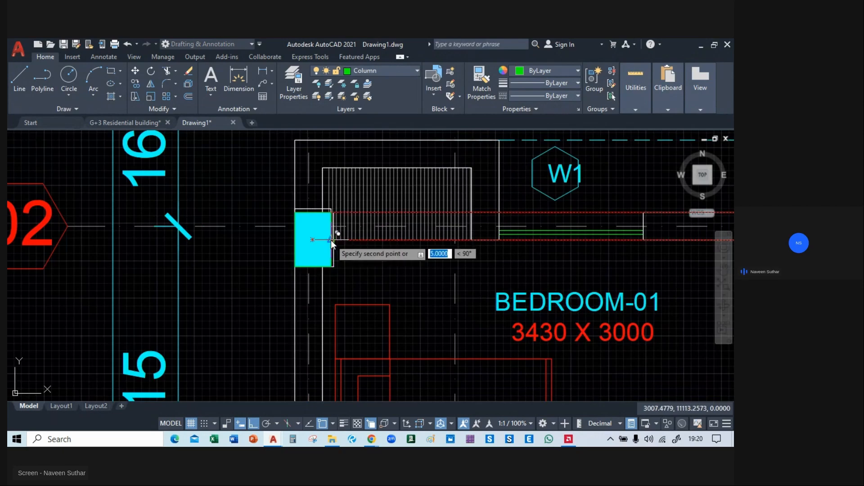
{"action": "scroll", "coordinate": [331, 239], "scroll_direction": "down", "scroll_amount": 5}
{"action": "scroll", "coordinate": [276, 279], "scroll_direction": "up", "scroll_amount": 7}
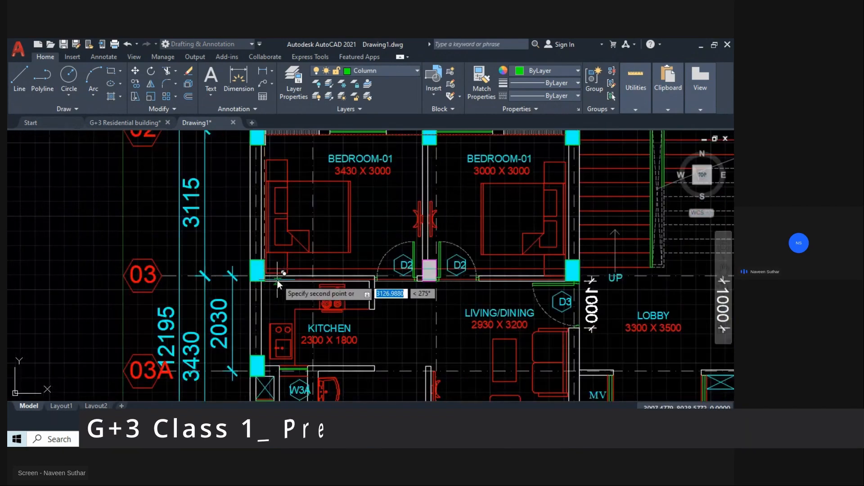
{"action": "scroll", "coordinate": [273, 292], "scroll_direction": "up", "scroll_amount": 4}
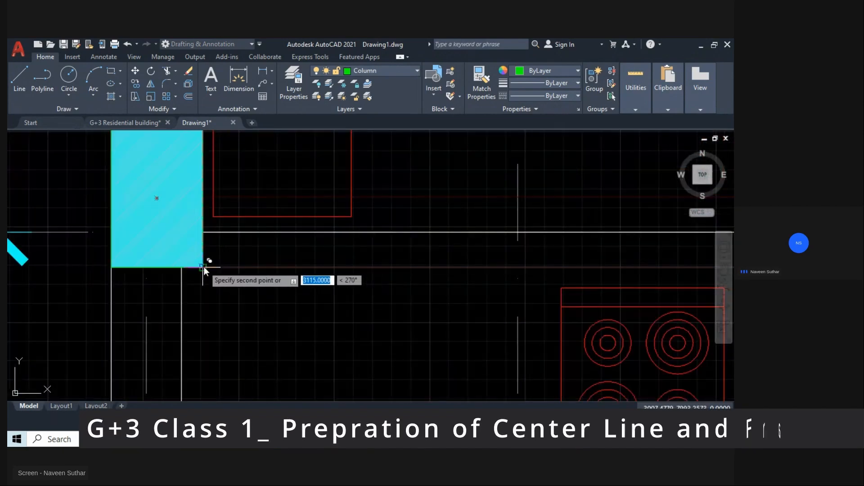
{"action": "scroll", "coordinate": [203, 266], "scroll_direction": "down", "scroll_amount": 6}
{"action": "left_click", "coordinate": [204, 267]}
Place further copies of the beam line pair at the bottom-right corners of the hatched columns at A/03A and A1/05.
{"action": "middle_click_drag", "start_coordinate": [454, 321], "coordinate": [258, 273]}
{"action": "scroll", "coordinate": [185, 307], "scroll_direction": "down", "scroll_amount": 6}
{"action": "scroll", "coordinate": [259, 274], "scroll_direction": "up", "scroll_amount": 7}
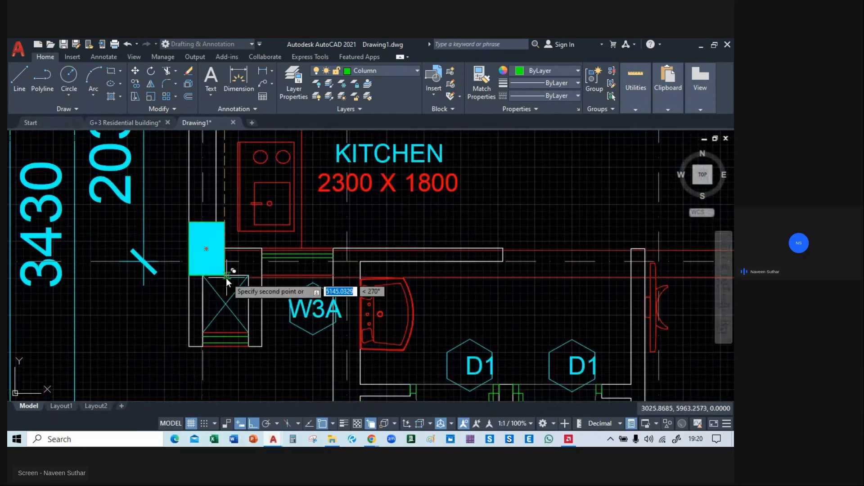
{"action": "scroll", "coordinate": [270, 311], "scroll_direction": "down", "scroll_amount": 5}
{"action": "scroll", "coordinate": [266, 289], "scroll_direction": "up", "scroll_amount": 3}
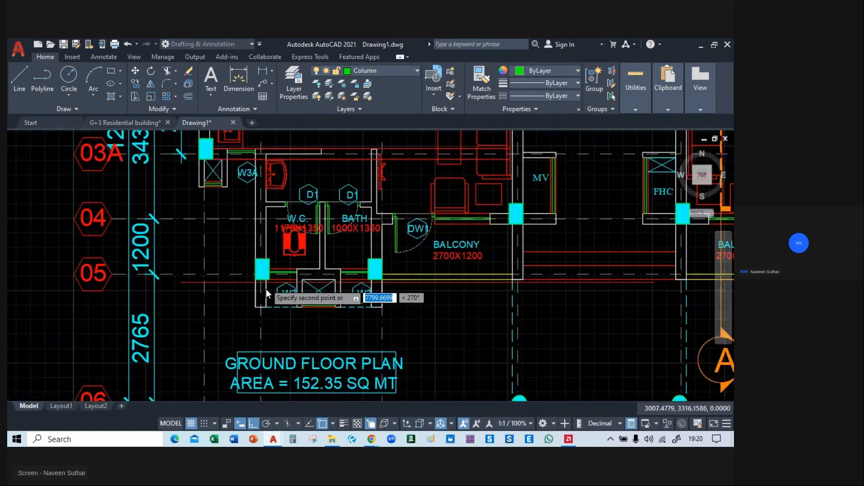
{"action": "scroll", "coordinate": [274, 270], "scroll_direction": "up", "scroll_amount": 4}
{"action": "scroll", "coordinate": [276, 249], "scroll_direction": "down", "scroll_amount": 3}
Examine the column positions around the staircase and right-hand bedrooms for further beam copies, and end the Copy command.
{"action": "middle_click_drag", "start_coordinate": [582, 276], "coordinate": [297, 397]}
{"action": "middle_click_drag", "start_coordinate": [320, 266], "coordinate": [353, 354]}
{"action": "middle_click_drag", "start_coordinate": [325, 292], "coordinate": [266, 367]}
{"action": "middle_click_drag", "start_coordinate": [445, 236], "coordinate": [336, 332]}
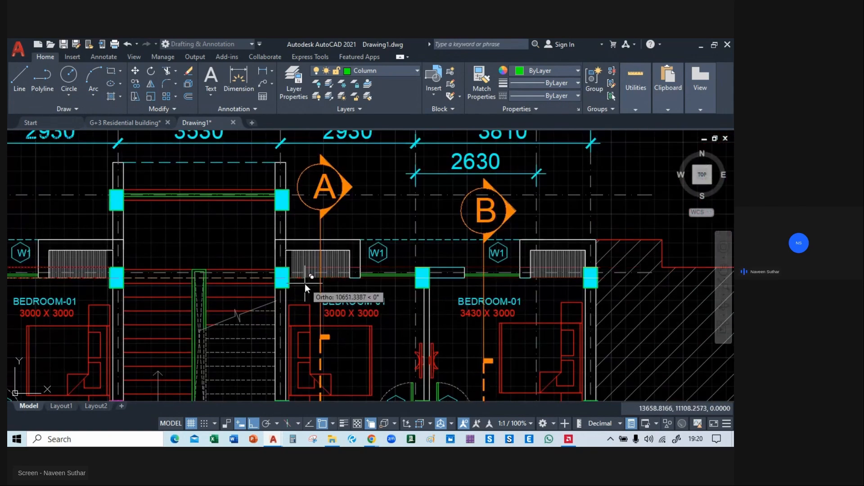
{"action": "middle_click_drag", "start_coordinate": [304, 284], "coordinate": [496, 268]}
{"action": "scroll", "coordinate": [329, 263], "scroll_direction": "down", "scroll_amount": 3}
{"action": "scroll", "coordinate": [345, 228], "scroll_direction": "up", "scroll_amount": 5}
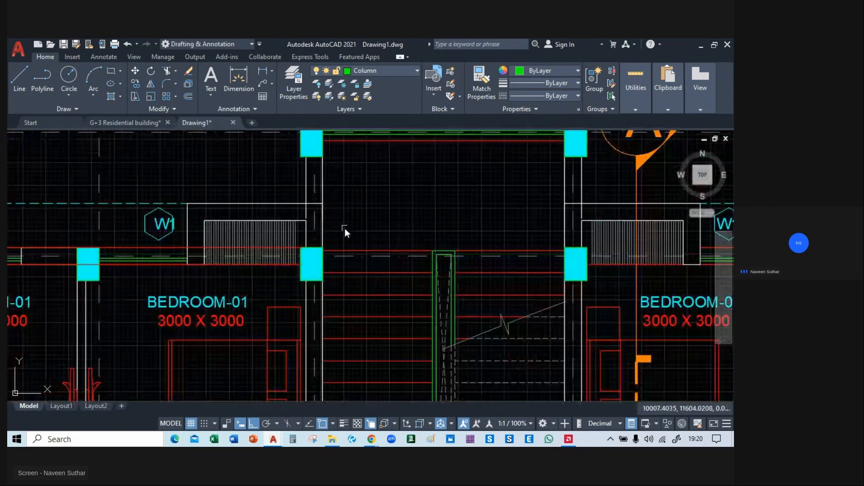
{"action": "middle_click_drag", "start_coordinate": [119, 249], "coordinate": [273, 231]}
{"action": "left_click", "coordinate": [273, 231]}
{"action": "key", "text": "Escape"}
Select all column outlines, column hatches and beam lines with Select Similar, based on the column and lower beam line at A/02.
{"action": "scroll", "coordinate": [277, 244], "scroll_direction": "down", "scroll_amount": 2}
{"action": "mouse_move", "coordinate": [294, 210]}
{"action": "middle_mouse_down"}
{"action": "mouse_move", "coordinate": [280, 149]}
{"action": "mouse_move", "coordinate": [314, 167]}
{"action": "mouse_move", "coordinate": [329, 218]}
{"action": "middle_mouse_up"}
{"action": "scroll", "coordinate": [285, 159], "scroll_direction": "up", "scroll_amount": 2}
{"action": "mouse_move", "coordinate": [147, 180]}
{"action": "middle_mouse_down"}
{"action": "mouse_move", "coordinate": [191, 236]}
{"action": "mouse_move", "coordinate": [623, 234]}
{"action": "mouse_move", "coordinate": [200, 232]}
{"action": "middle_mouse_up"}
{"action": "scroll", "coordinate": [279, 240], "scroll_direction": "up", "scroll_amount": 4}
{"action": "scroll", "coordinate": [211, 222], "scroll_direction": "up", "scroll_amount": 2}
{"action": "middle_click_drag", "start_coordinate": [202, 195], "coordinate": [231, 243]}
{"action": "scroll", "coordinate": [217, 232], "scroll_direction": "up", "scroll_amount": 5}
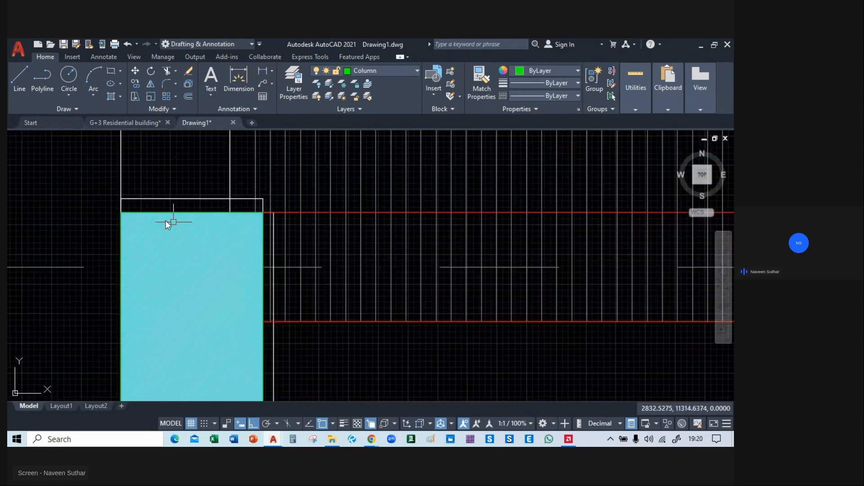
{"action": "scroll", "coordinate": [126, 202], "scroll_direction": "down", "scroll_amount": 4}
{"action": "scroll", "coordinate": [167, 227], "scroll_direction": "up", "scroll_amount": 2}
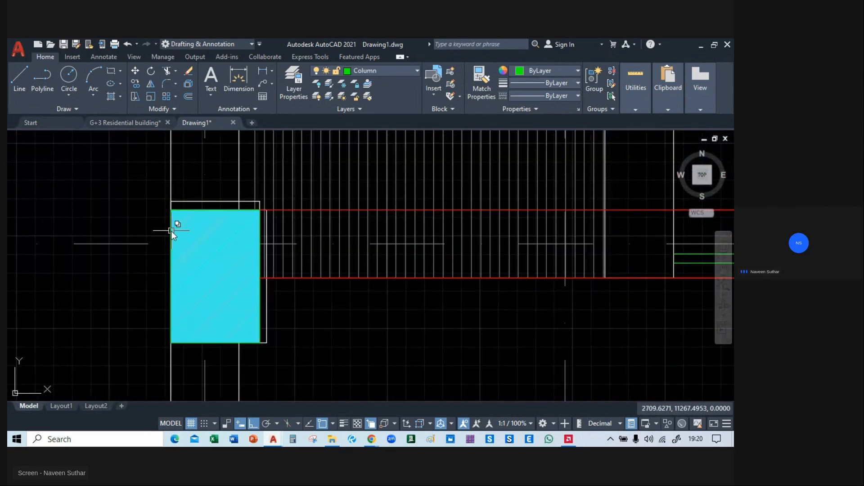
{"action": "left_click", "coordinate": [171, 231]}
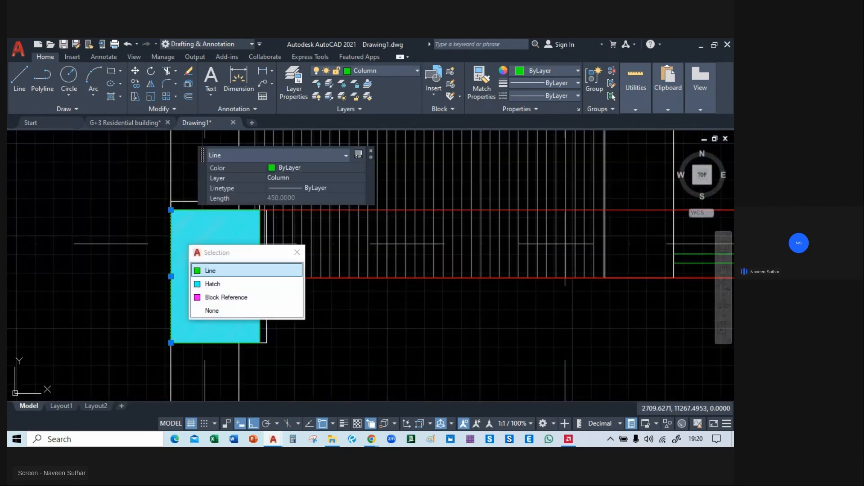
{"action": "left_click", "coordinate": [216, 274]}
{"action": "left_click", "coordinate": [210, 272]}
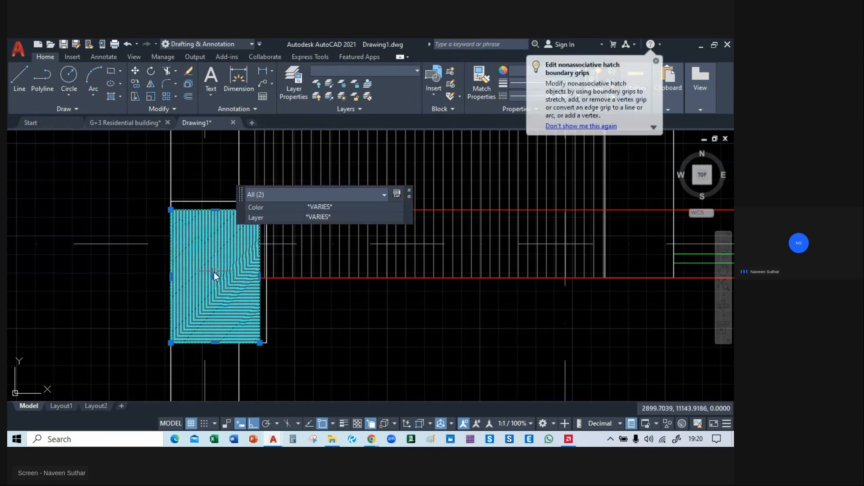
{"action": "left_click", "coordinate": [298, 278]}
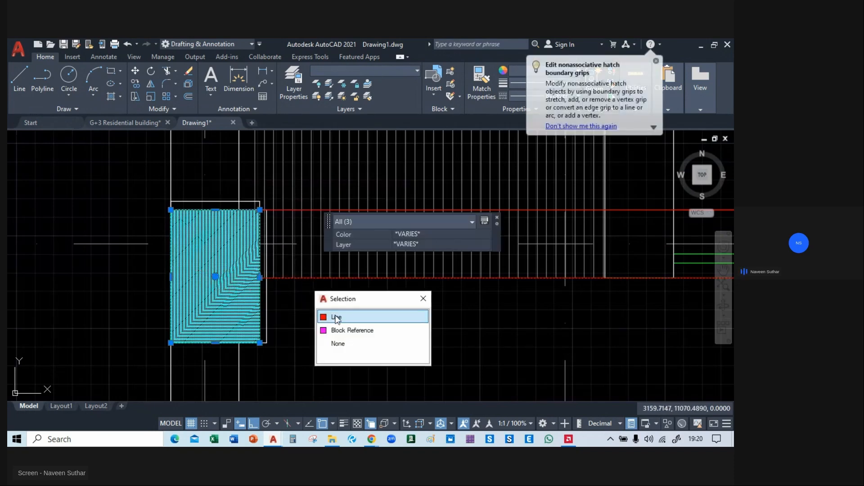
{"action": "left_click", "coordinate": [336, 317]}
{"action": "scroll", "coordinate": [334, 311], "scroll_direction": "down", "scroll_amount": 2}
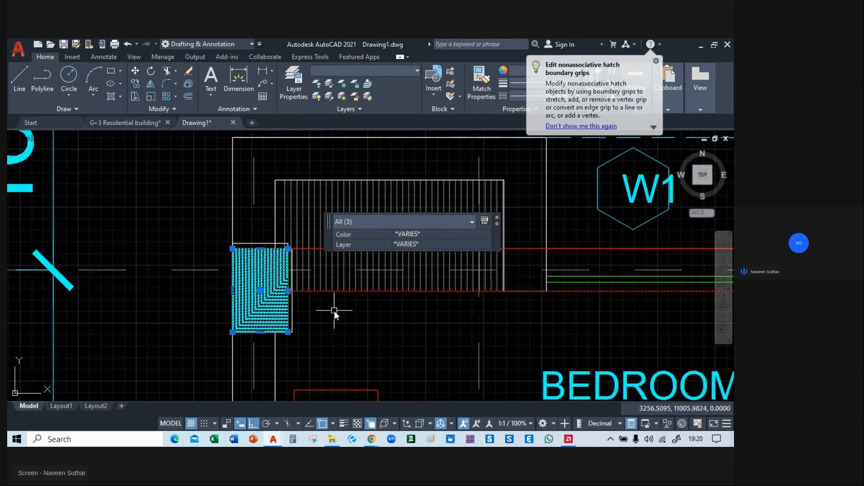
{"action": "scroll", "coordinate": [334, 311], "scroll_direction": "down", "scroll_amount": 6}
{"action": "middle_click_drag", "start_coordinate": [200, 318], "coordinate": [593, 237]}
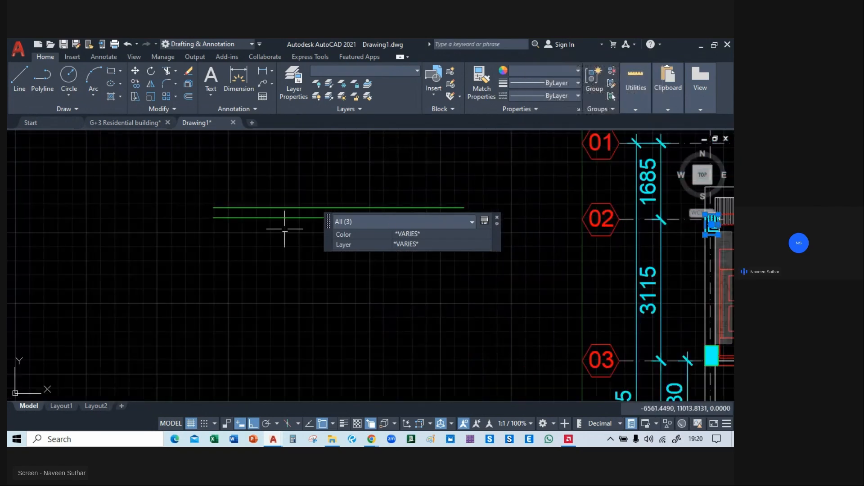
{"action": "scroll", "coordinate": [243, 250], "scroll_direction": "down", "scroll_amount": 4}
{"action": "right_click", "coordinate": [188, 170]}
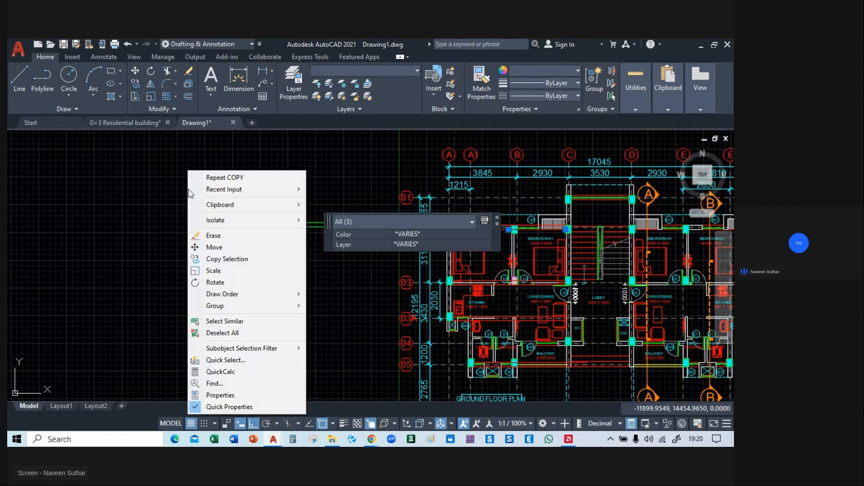
{"action": "left_click", "coordinate": [226, 322]}
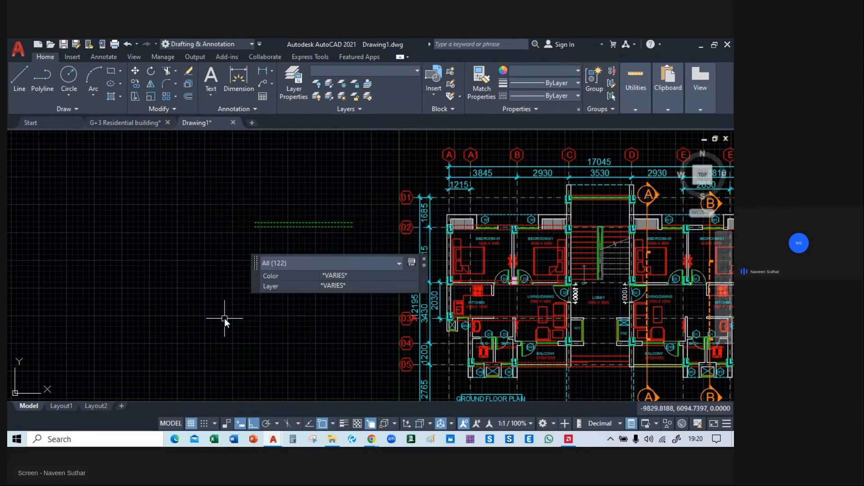
Move the selected columns and beam lines out of the floor plan into the empty area right of the hatched Block 2.
{"action": "middle_click_drag", "start_coordinate": [588, 290], "coordinate": [465, 264]}
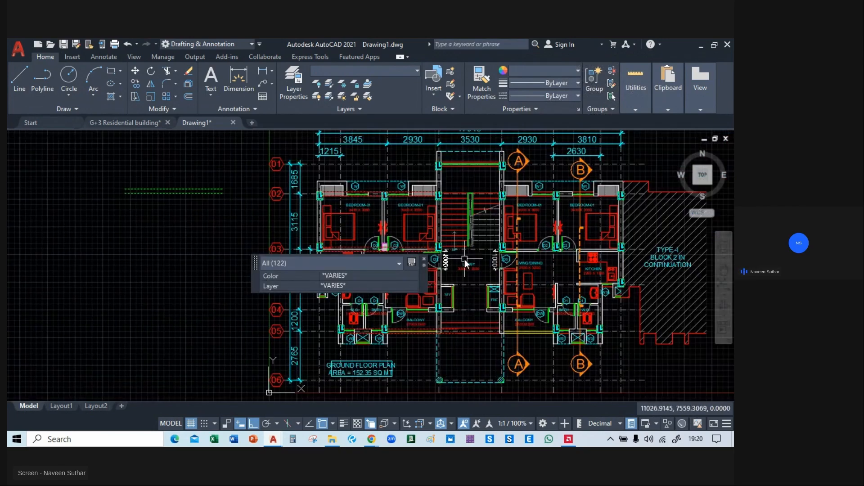
{"action": "type", "text": "m"}
{"action": "key", "text": "space"}
{"action": "left_click", "coordinate": [367, 299]}
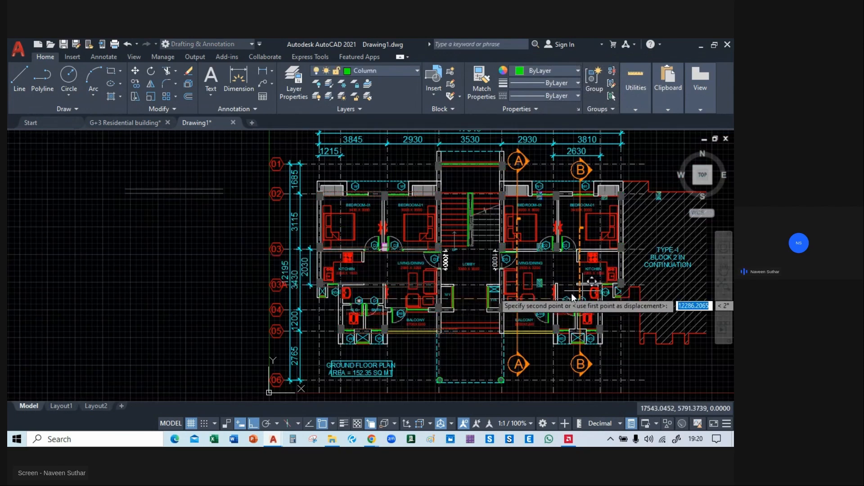
{"action": "middle_click_drag", "start_coordinate": [671, 297], "coordinate": [43, 272]}
{"action": "left_click", "coordinate": [326, 276]}
{"action": "mouse_move", "coordinate": [468, 205]}
{"action": "middle_mouse_down"}
{"action": "mouse_move", "coordinate": [391, 173]}
{"action": "mouse_move", "coordinate": [443, 233]}
{"action": "mouse_move", "coordinate": [490, 243]}
{"action": "mouse_move", "coordinate": [480, 218]}
{"action": "middle_mouse_up"}
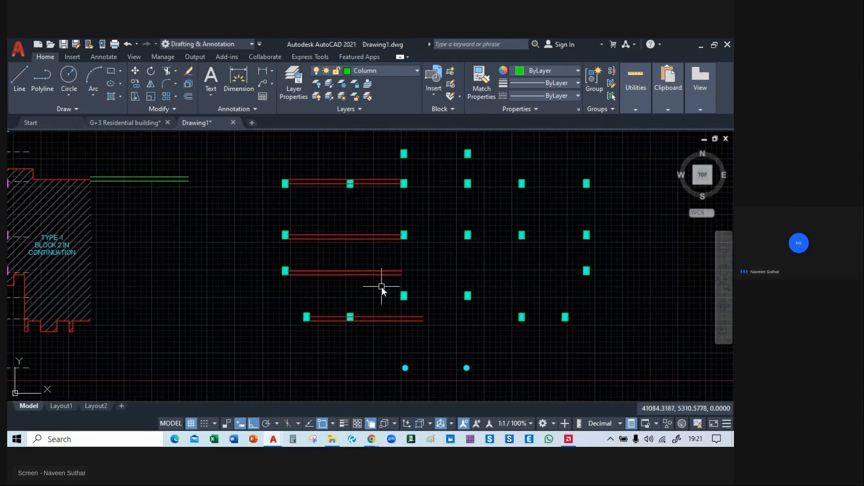
{"action": "scroll", "coordinate": [487, 229], "scroll_direction": "down", "scroll_amount": 5}
{"action": "scroll", "coordinate": [287, 269], "scroll_direction": "up", "scroll_amount": 5}
{"action": "scroll", "coordinate": [287, 269], "scroll_direction": "up", "scroll_amount": 4}
{"action": "middle_click_drag", "start_coordinate": [380, 207], "coordinate": [330, 210]}
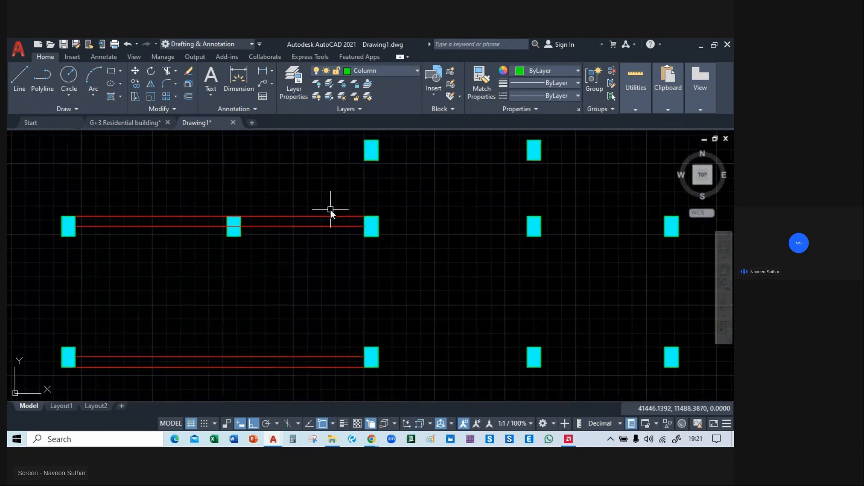
{"action": "key", "text": "Return"}
{"action": "left_click", "coordinate": [325, 182]}
{"action": "left_click", "coordinate": [292, 287]}
{"action": "key", "text": "Escape"}
{"action": "left_click", "coordinate": [355, 218]}
{"action": "left_click", "coordinate": [365, 217]}
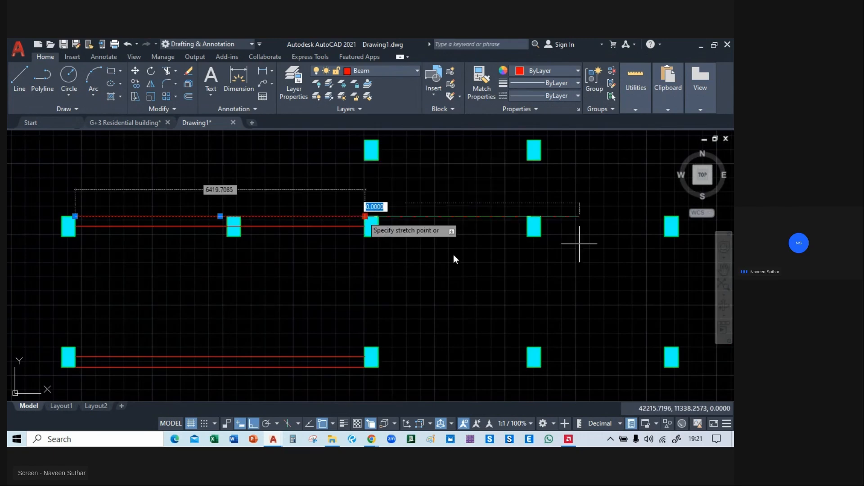
{"action": "middle_click_drag", "start_coordinate": [305, 250], "coordinate": [191, 272]}
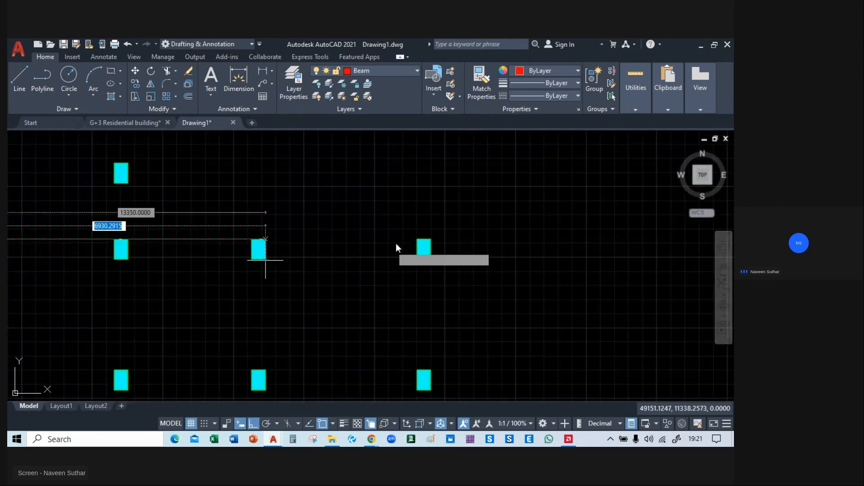
{"action": "key", "text": "Escape"}
Turn Ortho off and stretch the upper grid 02 beam line's right end to the top-right corner of that row's last column.
{"action": "key", "text": "F8"}
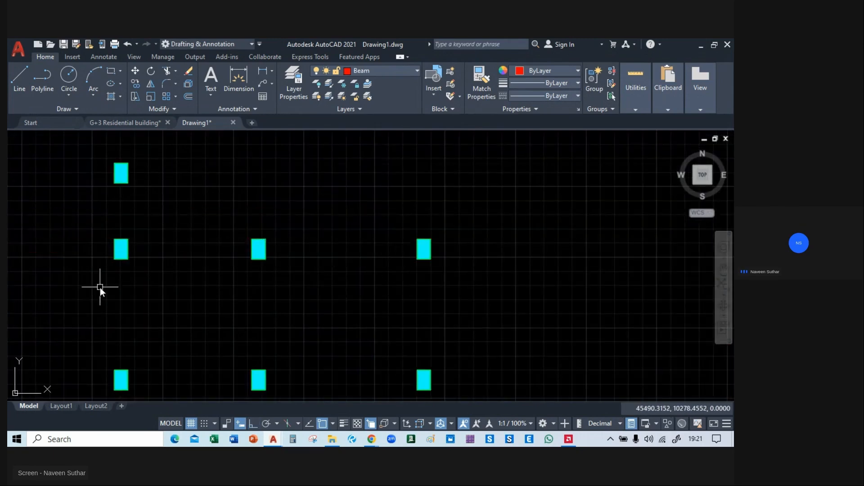
{"action": "middle_click_drag", "start_coordinate": [23, 266], "coordinate": [268, 268]}
{"action": "left_click", "coordinate": [192, 240]}
{"action": "left_click", "coordinate": [198, 240]}
{"action": "middle_click_drag", "start_coordinate": [492, 245], "coordinate": [284, 246]}
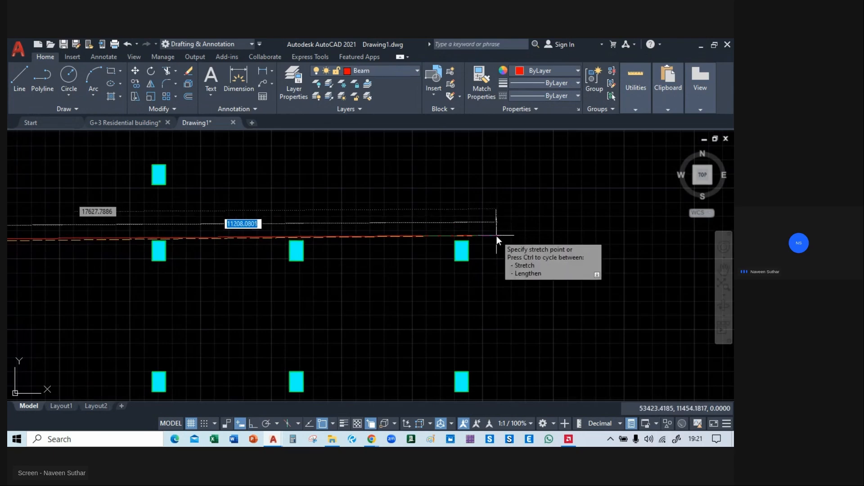
{"action": "left_click", "coordinate": [468, 241]}
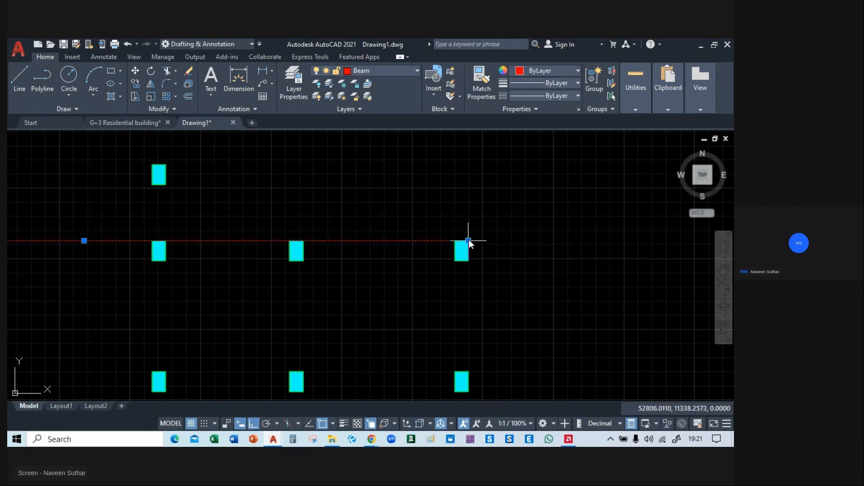
{"action": "key", "text": "Escape"}
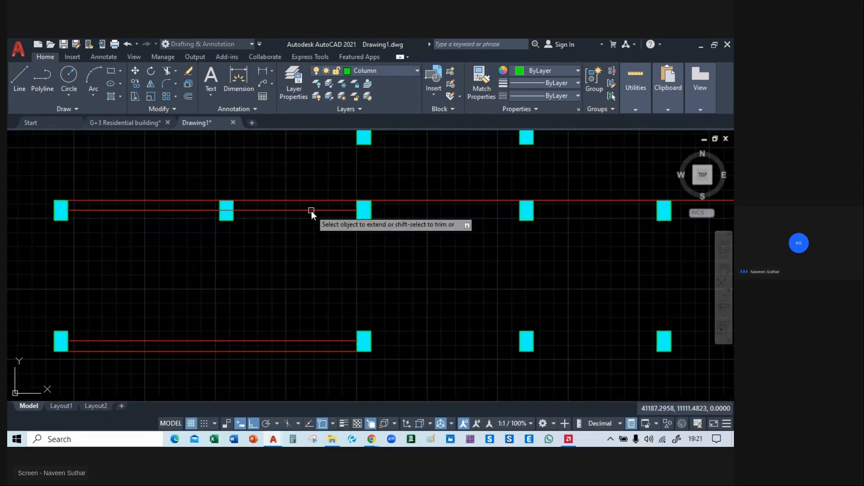
Stretch the right end of the second column row's lower beam line to the left edge of that row's last column.
{"action": "key", "text": "Escape"}
{"action": "left_click", "coordinate": [344, 210]}
{"action": "left_click", "coordinate": [357, 210]}
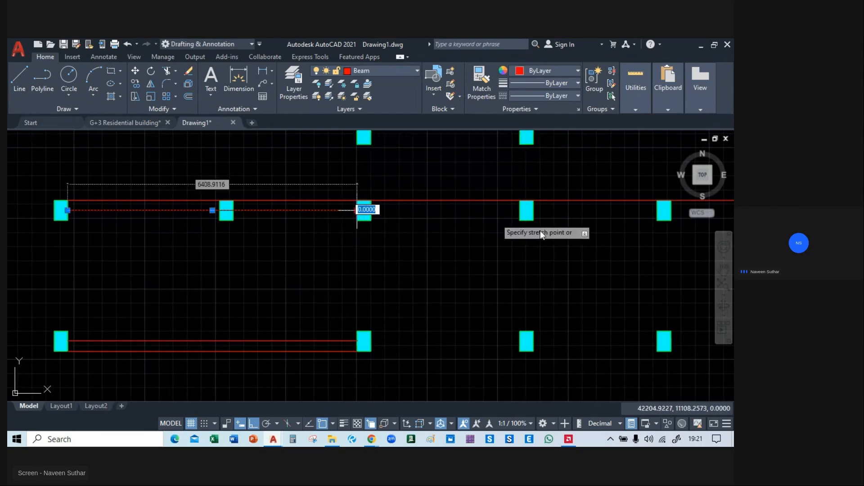
{"action": "middle_click_drag", "start_coordinate": [540, 231], "coordinate": [263, 266]}
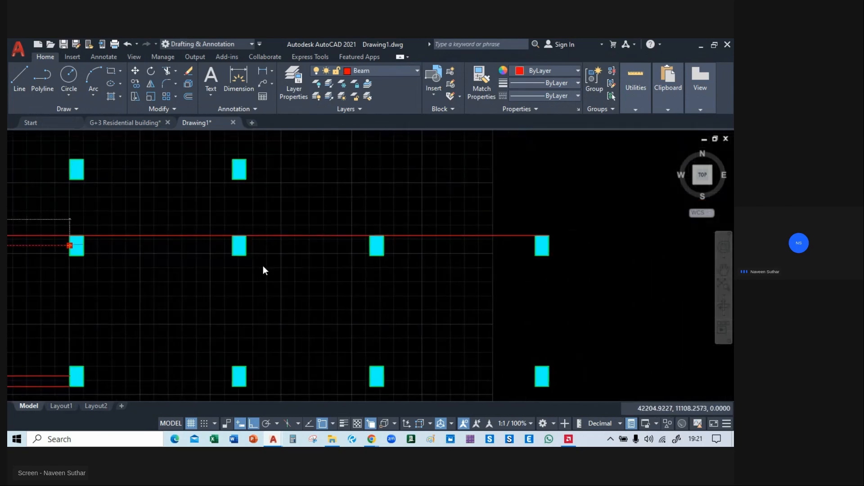
{"action": "left_click", "coordinate": [536, 245]}
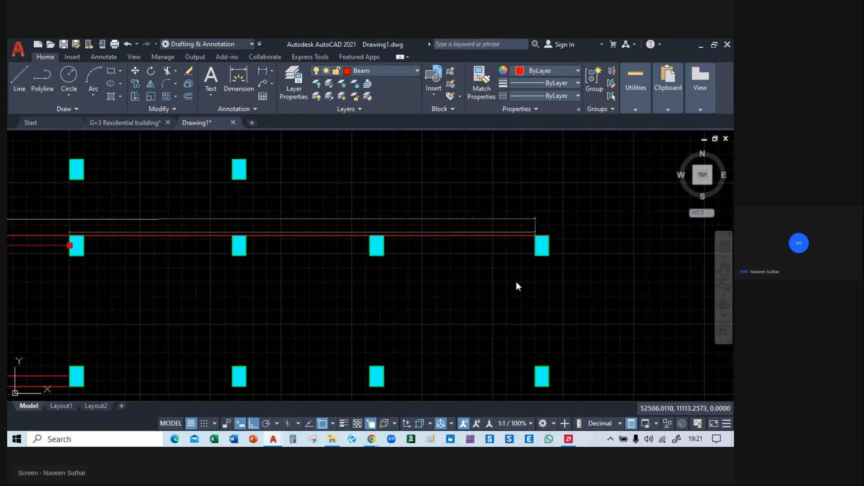
{"action": "key", "text": "Escape"}
Stretch the lower beam line of the third column row to the bottom-left corner of that row's last column.
{"action": "mouse_move", "coordinate": [299, 309]}
{"action": "middle_mouse_down"}
{"action": "mouse_move", "coordinate": [315, 240]}
{"action": "mouse_move", "coordinate": [220, 269]}
{"action": "mouse_move", "coordinate": [223, 276]}
{"action": "middle_mouse_up"}
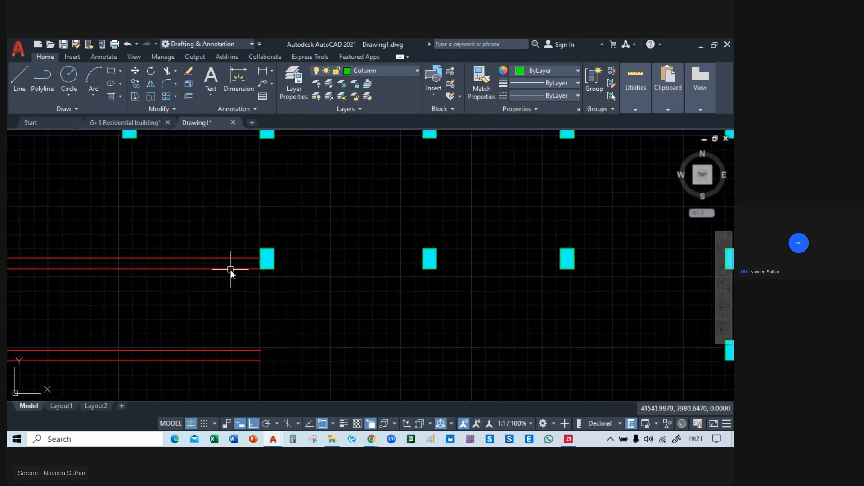
{"action": "left_click", "coordinate": [230, 269]}
{"action": "left_click", "coordinate": [260, 269]}
{"action": "middle_click_drag", "start_coordinate": [516, 276], "coordinate": [309, 270]}
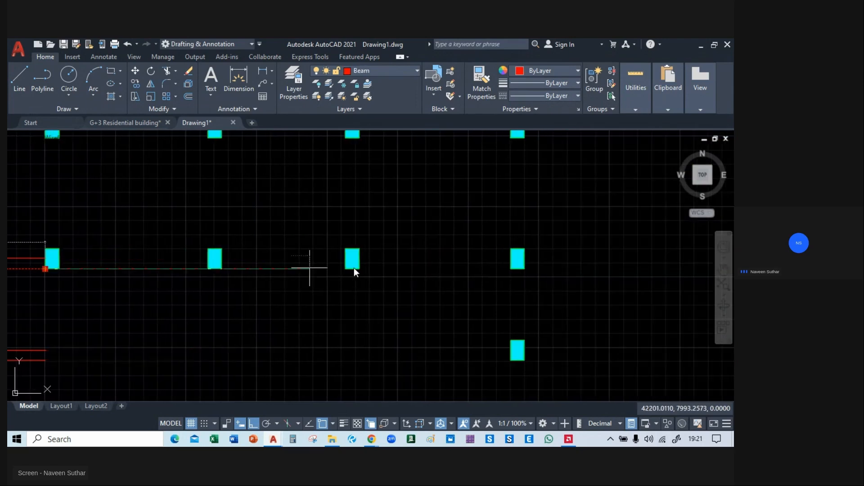
{"action": "left_click", "coordinate": [510, 269]}
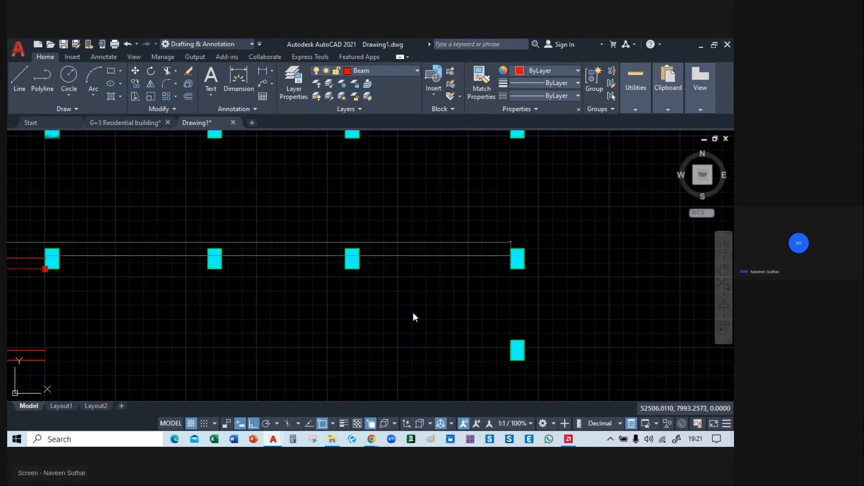
{"action": "key", "text": "Escape"}
{"action": "middle_click_drag", "start_coordinate": [218, 316], "coordinate": [497, 186]}
{"action": "scroll", "coordinate": [274, 242], "scroll_direction": "down", "scroll_amount": 2}
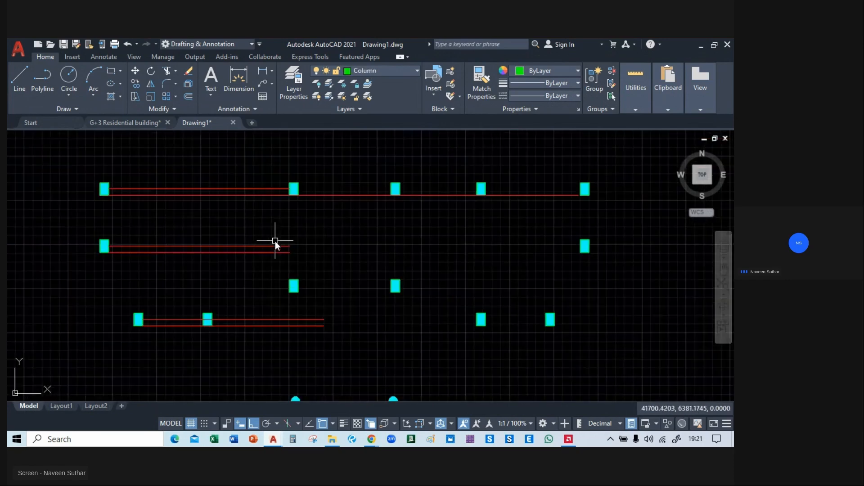
{"action": "mouse_move", "coordinate": [307, 262]}
{"action": "middle_mouse_down"}
{"action": "mouse_move", "coordinate": [325, 337]}
{"action": "mouse_move", "coordinate": [708, 276]}
{"action": "middle_mouse_up"}
{"action": "scroll", "coordinate": [336, 285], "scroll_direction": "down", "scroll_amount": 2}
{"action": "middle_click_drag", "start_coordinate": [463, 279], "coordinate": [398, 306]}
{"action": "left_click", "coordinate": [394, 207]}
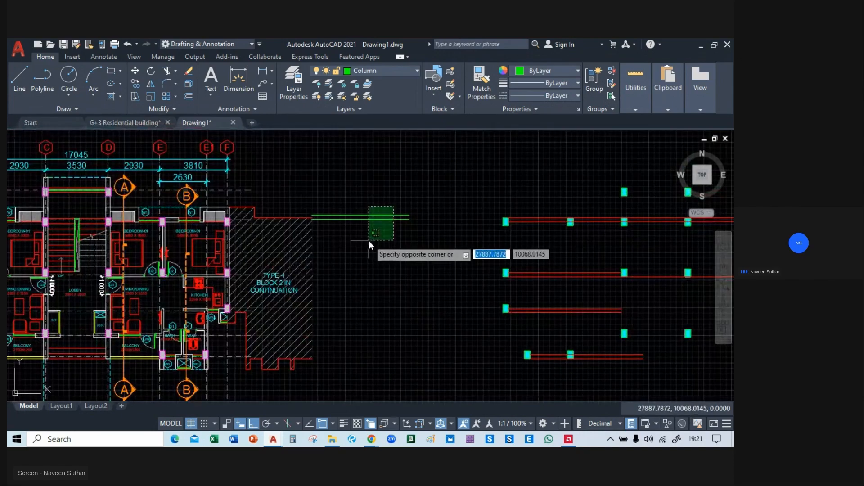
{"action": "left_click", "coordinate": [368, 240]}
{"action": "key", "text": "Escape"}
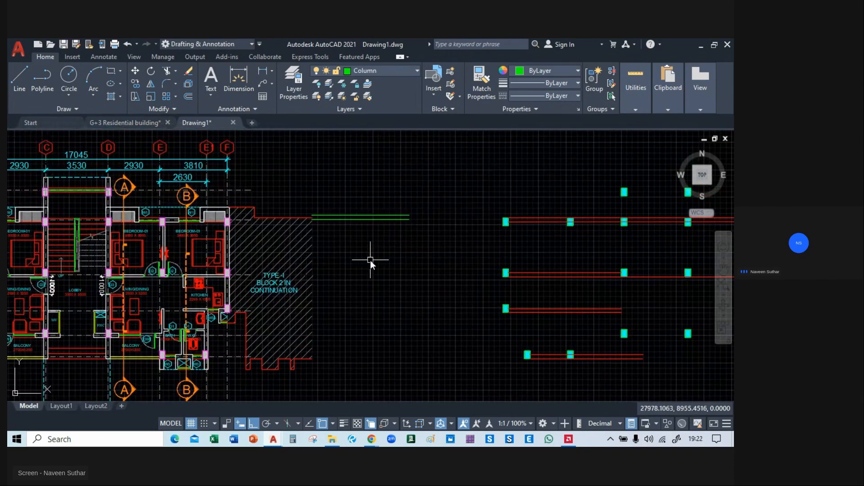
Rotate the two green Column-layer lines beside hatched Block 2 to vertical about their right end.
{"action": "left_click", "coordinate": [374, 192]}
{"action": "left_click", "coordinate": [354, 243]}
{"action": "middle_click_drag", "start_coordinate": [372, 254], "coordinate": [340, 259]}
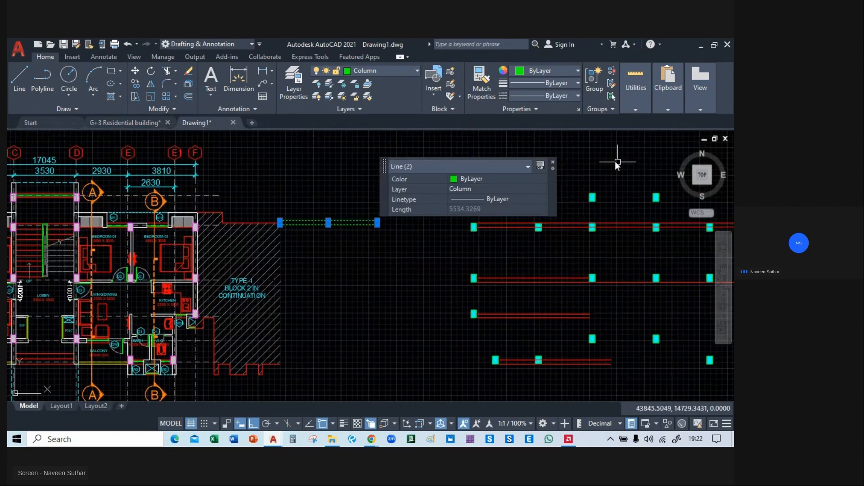
{"action": "left_click", "coordinate": [553, 163]}
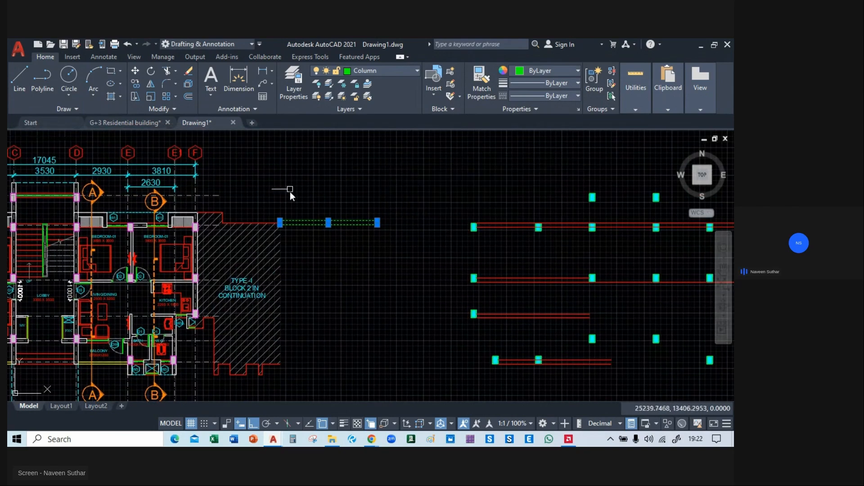
{"action": "scroll", "coordinate": [325, 199], "scroll_direction": "up", "scroll_amount": 2}
{"action": "middle_click_drag", "start_coordinate": [349, 214], "coordinate": [322, 179]}
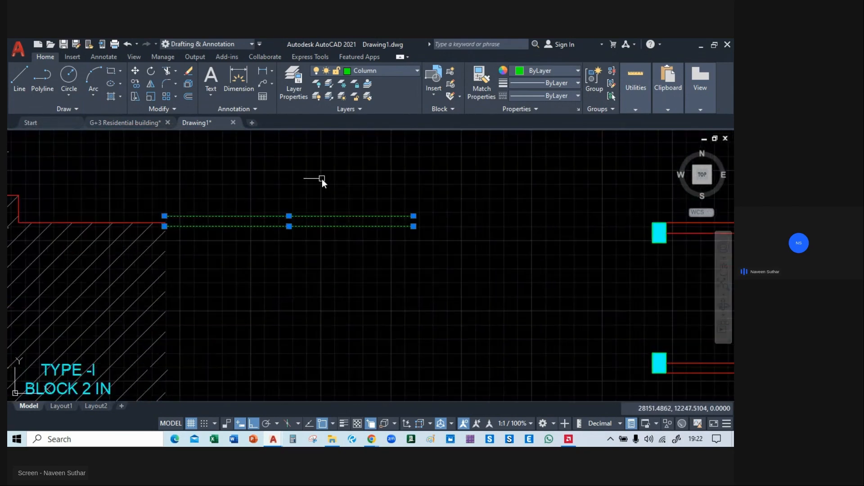
{"action": "type", "text": "RO"}
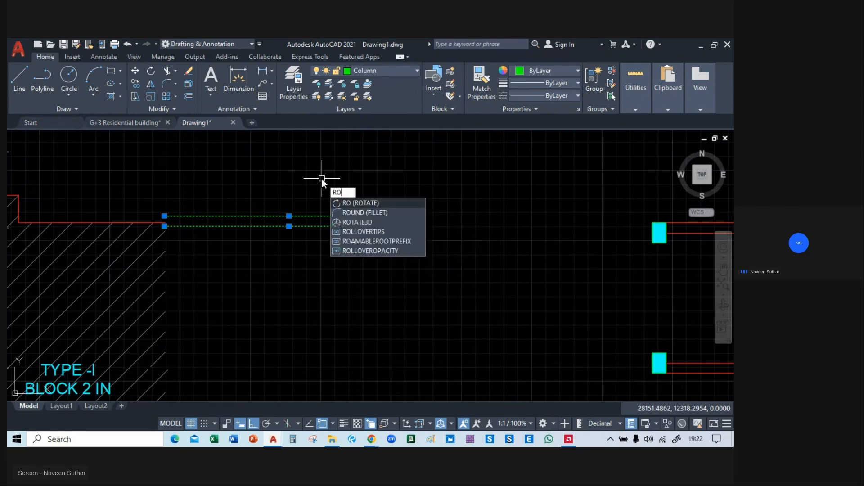
{"action": "key", "text": "Return"}
{"action": "left_click", "coordinate": [415, 218]}
{"action": "left_click", "coordinate": [419, 302]}
Change the rotated vertical line pair to the Beam layer.
{"action": "scroll", "coordinate": [442, 209], "scroll_direction": "down", "scroll_amount": 3}
{"action": "left_click", "coordinate": [318, 228]}
{"action": "left_click", "coordinate": [263, 266]}
{"action": "key", "text": "Escape"}
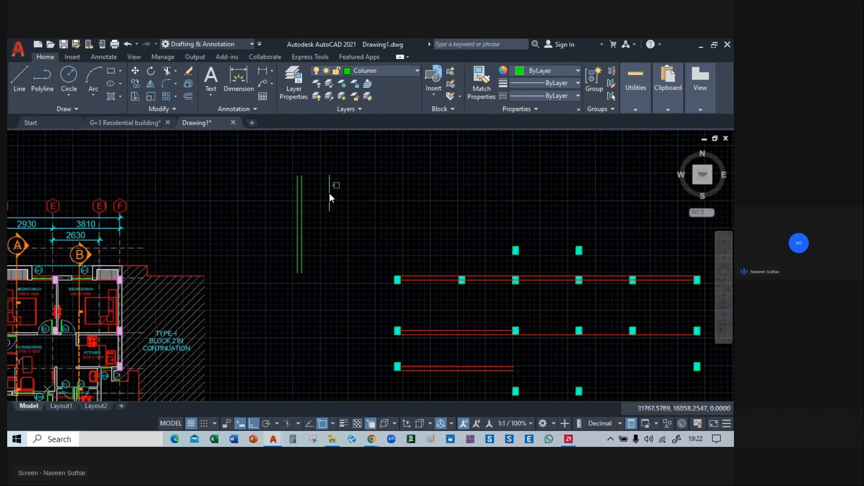
{"action": "left_click", "coordinate": [328, 195]}
{"action": "left_click", "coordinate": [228, 266]}
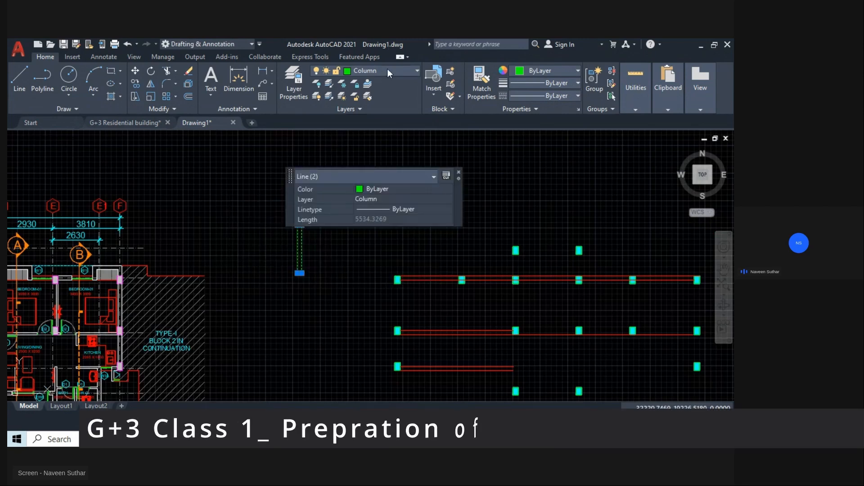
{"action": "left_click", "coordinate": [383, 70]}
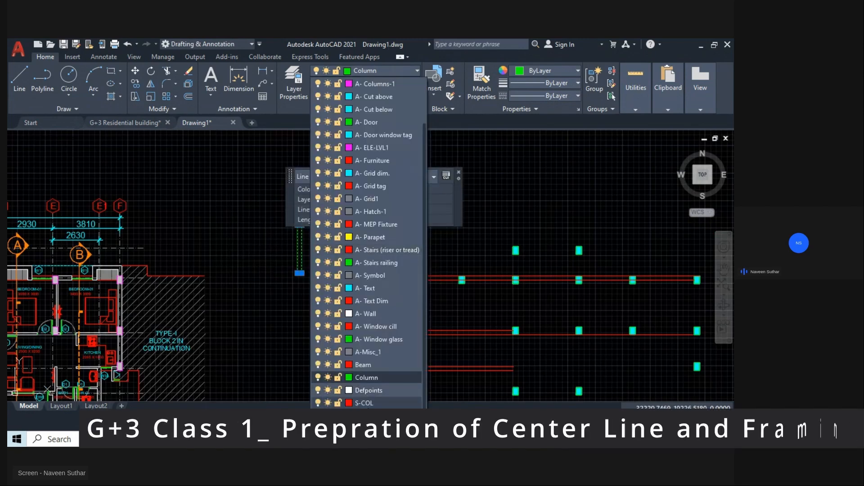
{"action": "left_click", "coordinate": [372, 365]}
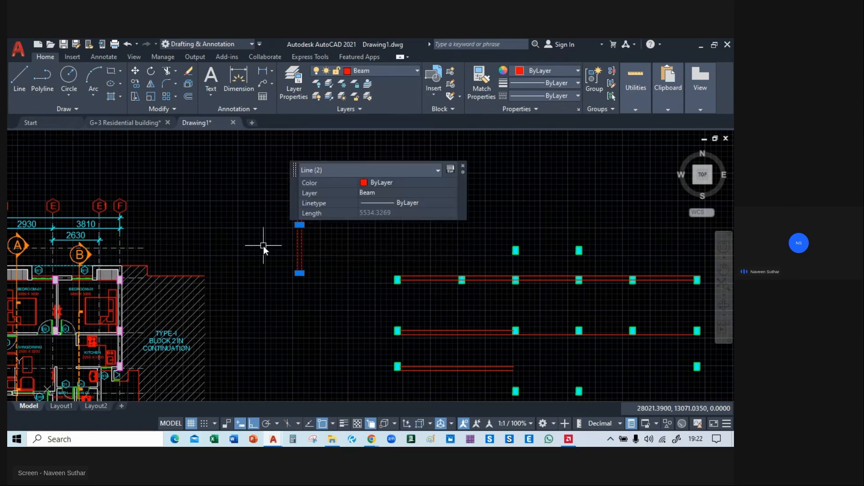
Copy the vertical beam pair from its lower-left endpoint onto the lowest column of the framing plan's outer left column line.
{"action": "type", "text": "co"}
{"action": "key", "text": "Return"}
{"action": "middle_click_drag", "start_coordinate": [315, 306], "coordinate": [251, 190]}
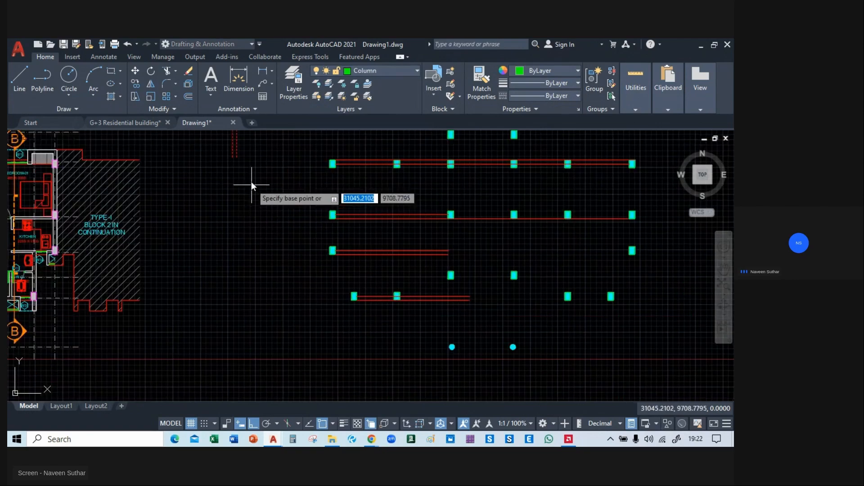
{"action": "left_click", "coordinate": [234, 158]}
{"action": "scroll", "coordinate": [344, 232], "scroll_direction": "up", "scroll_amount": 8}
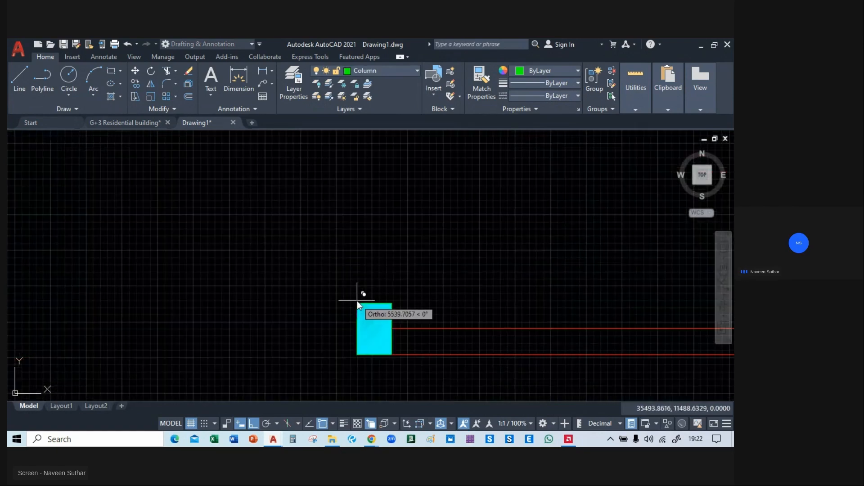
{"action": "scroll", "coordinate": [357, 300], "scroll_direction": "down", "scroll_amount": 6}
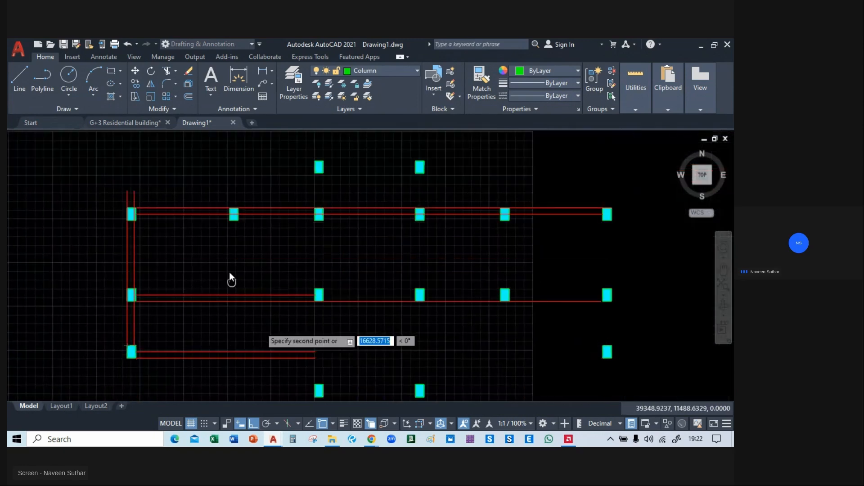
Place copies of the vertical beam pair above the two lower central columns, the two bottom-row right-hand columns and the outer right column.
{"action": "middle_click_drag", "start_coordinate": [229, 272], "coordinate": [237, 241]}
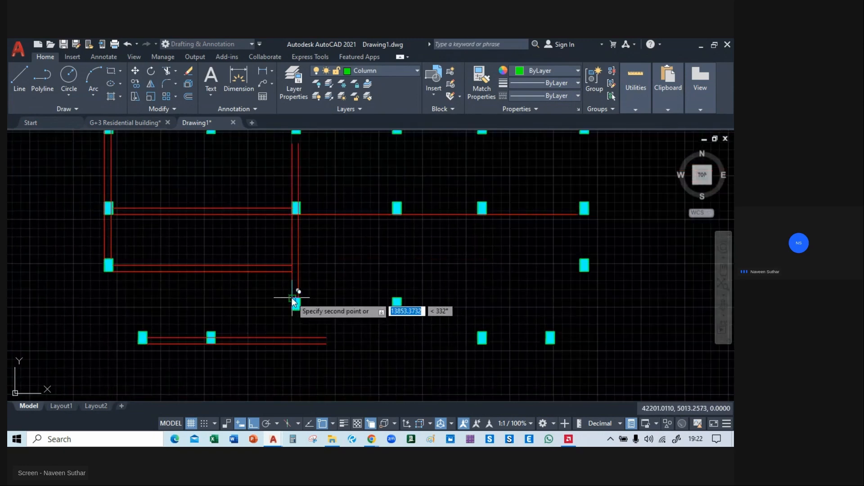
{"action": "left_click", "coordinate": [396, 297]}
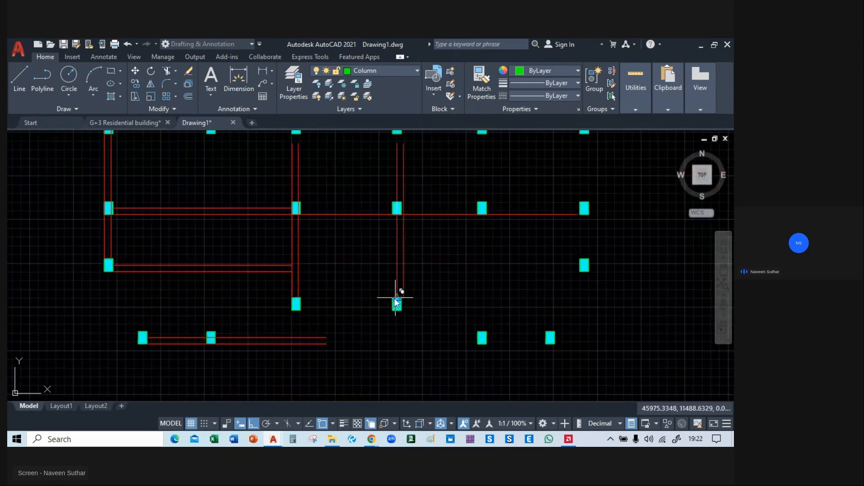
{"action": "middle_click_drag", "start_coordinate": [480, 303], "coordinate": [395, 265]}
{"action": "left_click", "coordinate": [395, 297]}
{"action": "middle_click_drag", "start_coordinate": [499, 228], "coordinate": [411, 315]}
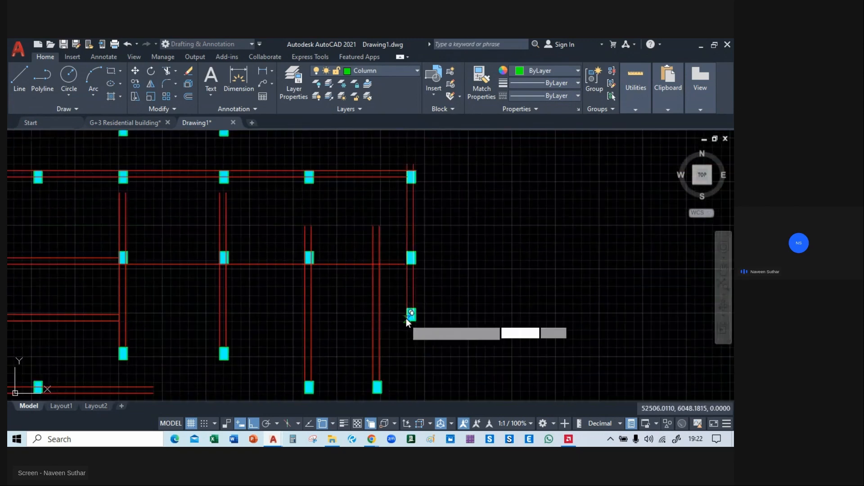
{"action": "left_click", "coordinate": [408, 307]}
Place vertical beam pair copies above the bottom row's first column and through the two uppermost staircase columns, and end the Copy command.
{"action": "middle_click_drag", "start_coordinate": [280, 284], "coordinate": [510, 153]}
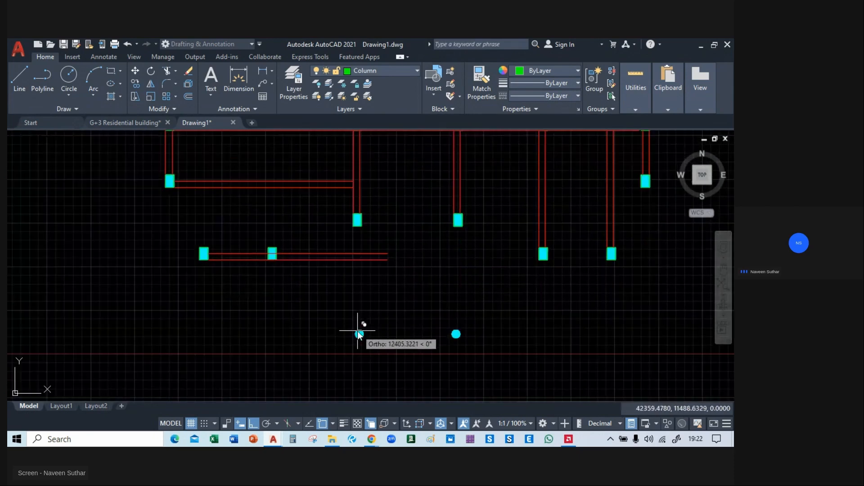
{"action": "scroll", "coordinate": [289, 305], "scroll_direction": "down", "scroll_amount": 4}
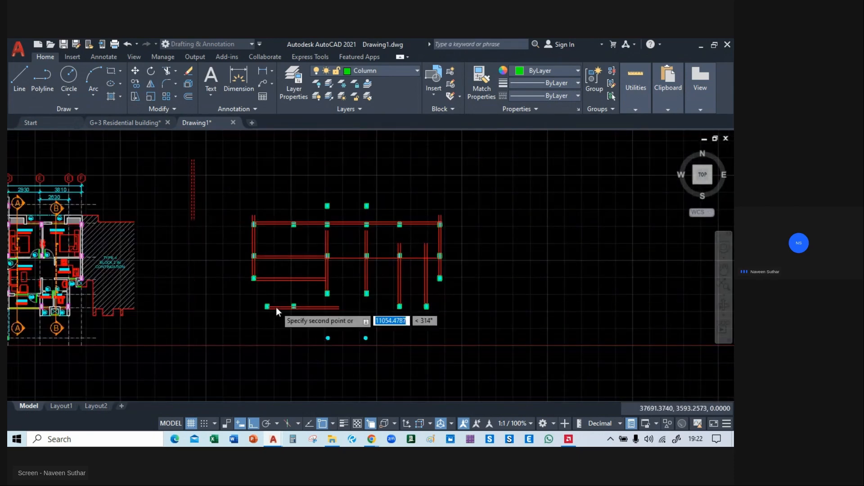
{"action": "scroll", "coordinate": [230, 297], "scroll_direction": "up", "scroll_amount": 5}
{"action": "scroll", "coordinate": [233, 304], "scroll_direction": "down", "scroll_amount": 4}
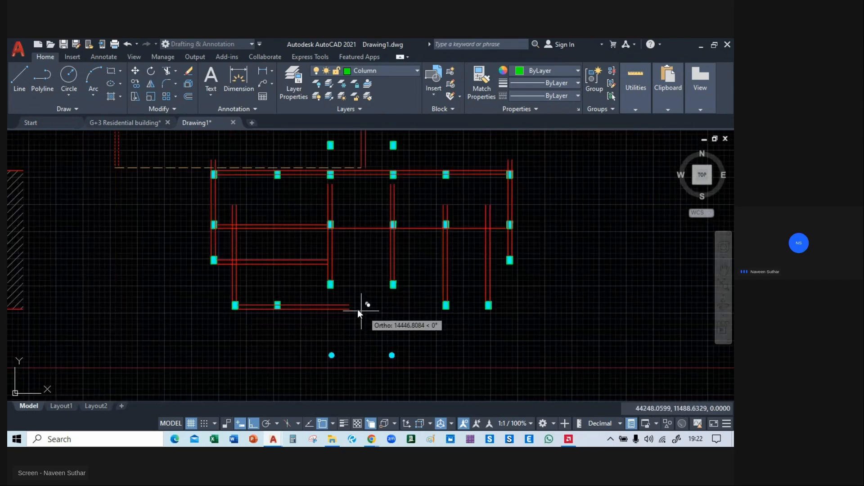
{"action": "scroll", "coordinate": [333, 290], "scroll_direction": "up", "scroll_amount": 5}
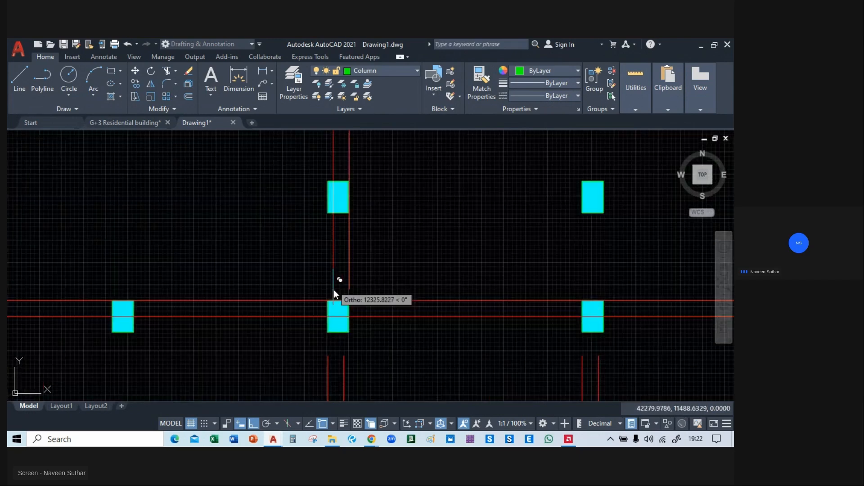
{"action": "middle_click_drag", "start_coordinate": [593, 294], "coordinate": [429, 286]}
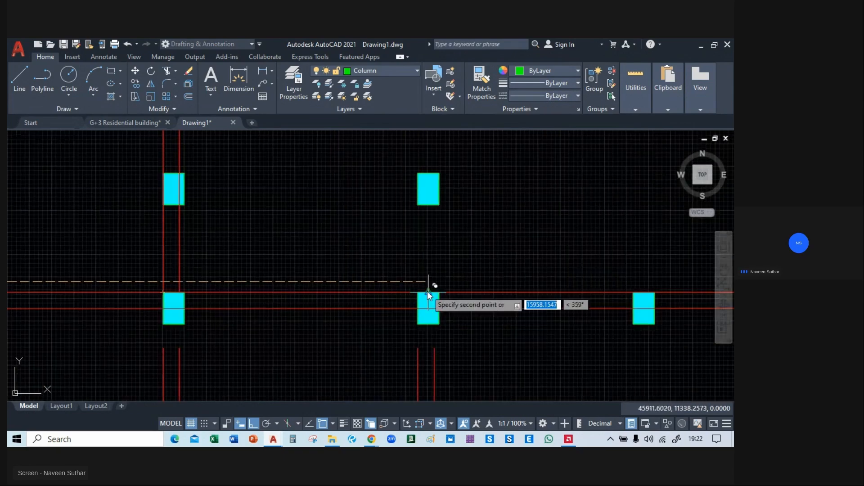
{"action": "scroll", "coordinate": [418, 293], "scroll_direction": "down", "scroll_amount": 4}
{"action": "middle_click_drag", "start_coordinate": [364, 310], "coordinate": [446, 162]}
{"action": "middle_click_drag", "start_coordinate": [496, 292], "coordinate": [395, 218]}
{"action": "middle_click_drag", "start_coordinate": [427, 334], "coordinate": [415, 281]}
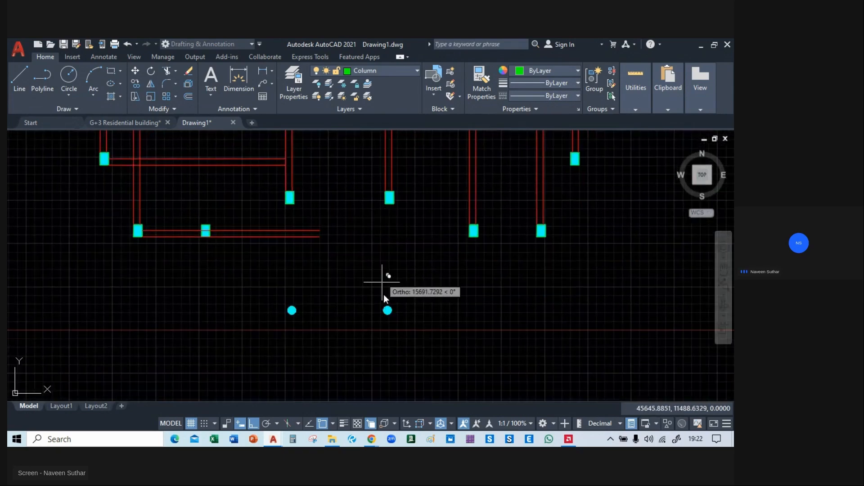
{"action": "key", "text": "Escape"}
Delete the leftover original vertical beam pair between Block 2 and the framing plan.
{"action": "scroll", "coordinate": [384, 308], "scroll_direction": "down", "scroll_amount": 4}
{"action": "mouse_move", "coordinate": [383, 290]}
{"action": "middle_mouse_down"}
{"action": "mouse_move", "coordinate": [369, 309]}
{"action": "mouse_move", "coordinate": [423, 337]}
{"action": "mouse_move", "coordinate": [450, 328]}
{"action": "middle_mouse_up"}
{"action": "left_click_drag", "start_coordinate": [317, 204], "coordinate": [256, 213]}
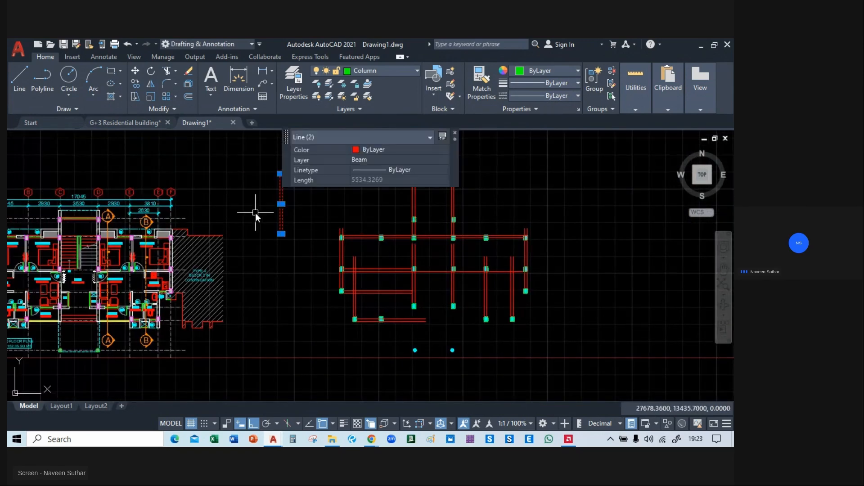
{"action": "key", "text": "Delete"}
Examine the walls, windows and columns along the upper edge of the left-hand BEDROOM-01 rooms in the floor plan.
{"action": "mouse_move", "coordinate": [428, 299]}
{"action": "middle_mouse_down"}
{"action": "mouse_move", "coordinate": [340, 276]}
{"action": "mouse_move", "coordinate": [425, 289]}
{"action": "mouse_move", "coordinate": [548, 290]}
{"action": "mouse_move", "coordinate": [553, 277]}
{"action": "middle_mouse_up"}
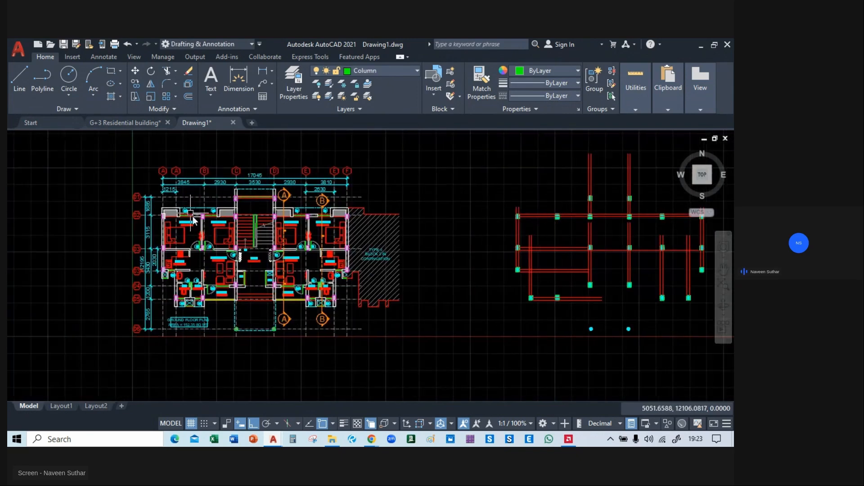
{"action": "scroll", "coordinate": [193, 217], "scroll_direction": "up", "scroll_amount": 6}
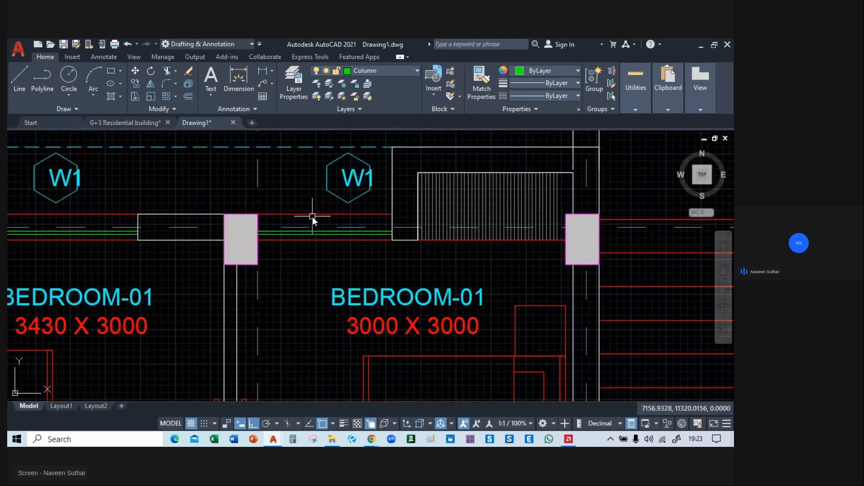
{"action": "scroll", "coordinate": [148, 256], "scroll_direction": "down", "scroll_amount": 4}
{"action": "scroll", "coordinate": [195, 228], "scroll_direction": "up", "scroll_amount": 2}
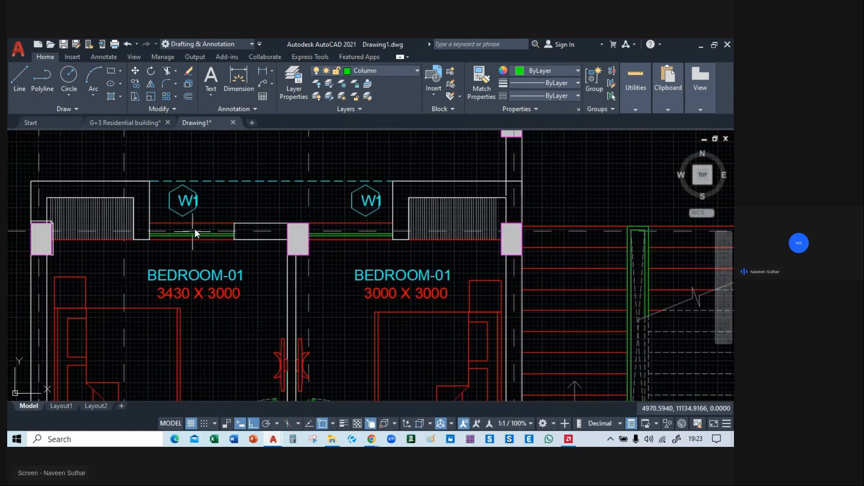
{"action": "scroll", "coordinate": [198, 225], "scroll_direction": "up", "scroll_amount": 4}
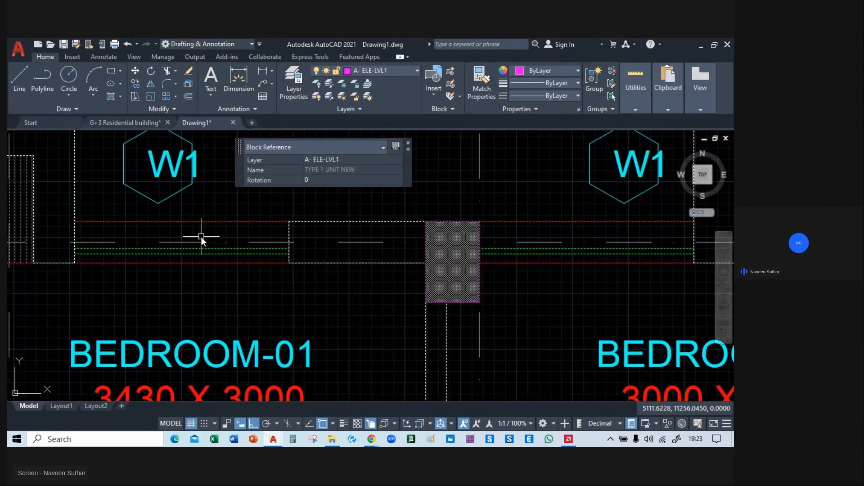
{"action": "scroll", "coordinate": [201, 236], "scroll_direction": "down", "scroll_amount": 5}
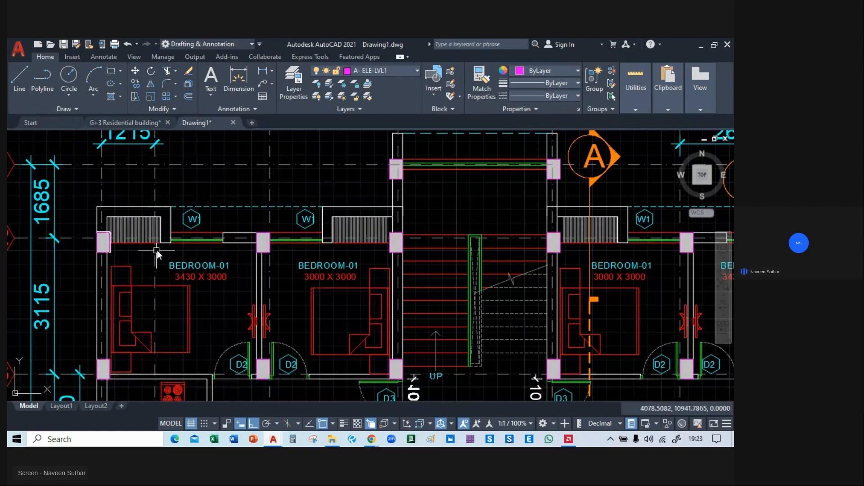
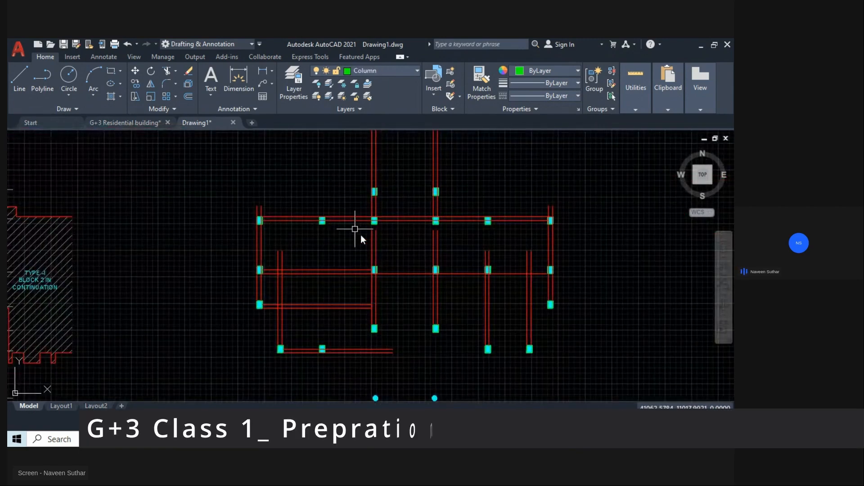
Make Beam the current layer and change its layer colour to blue.
{"action": "mouse_move", "coordinate": [464, 306]}
{"action": "middle_mouse_down"}
{"action": "mouse_move", "coordinate": [496, 341]}
{"action": "mouse_move", "coordinate": [488, 334]}
{"action": "middle_mouse_up"}
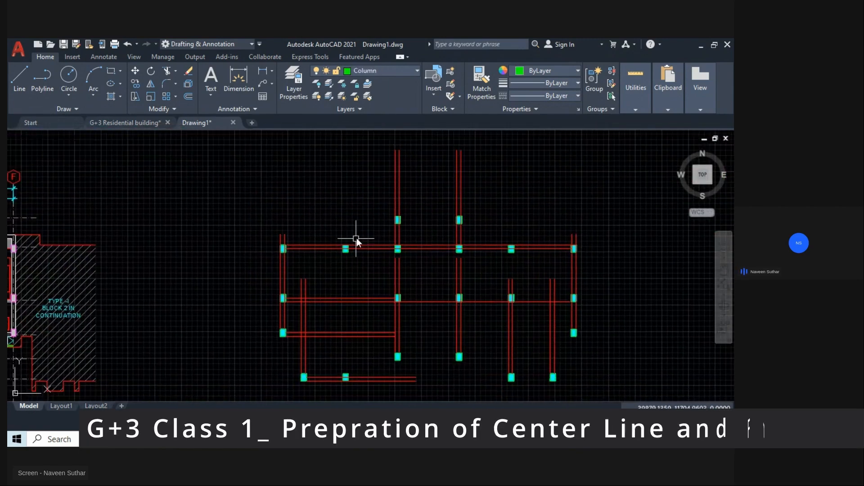
{"action": "left_click", "coordinate": [380, 70]}
{"action": "left_click", "coordinate": [368, 366]}
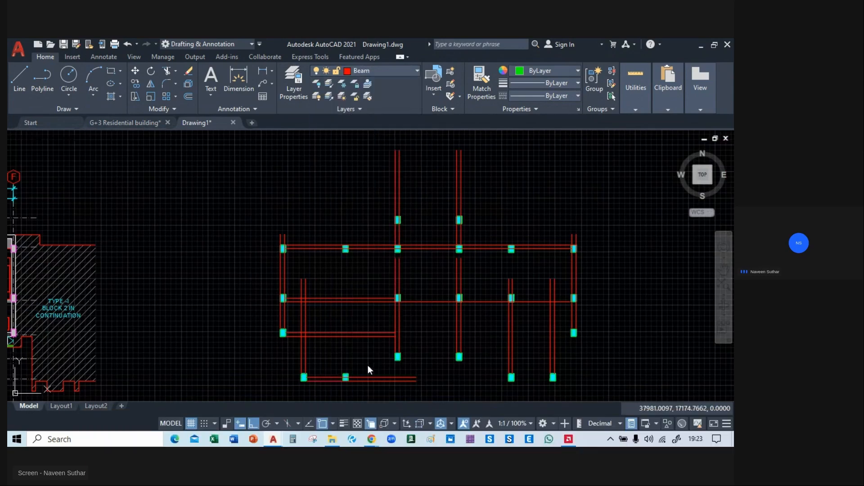
{"action": "left_click", "coordinate": [347, 71]}
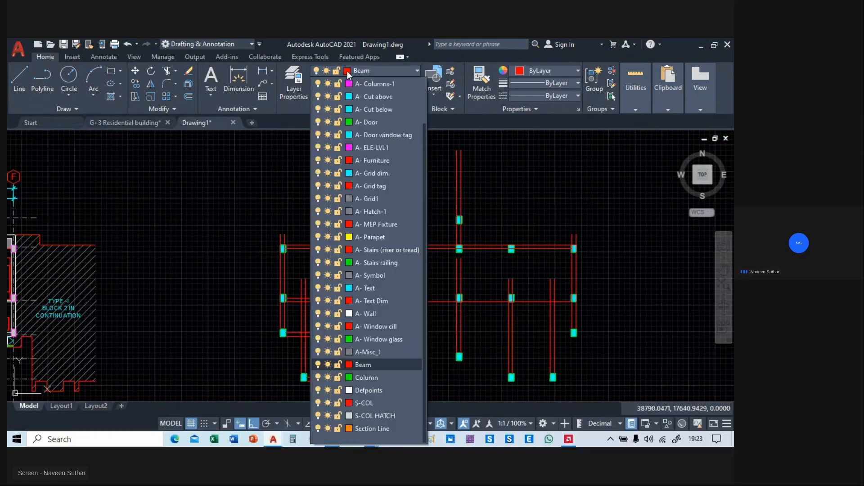
{"action": "left_click", "coordinate": [347, 363]}
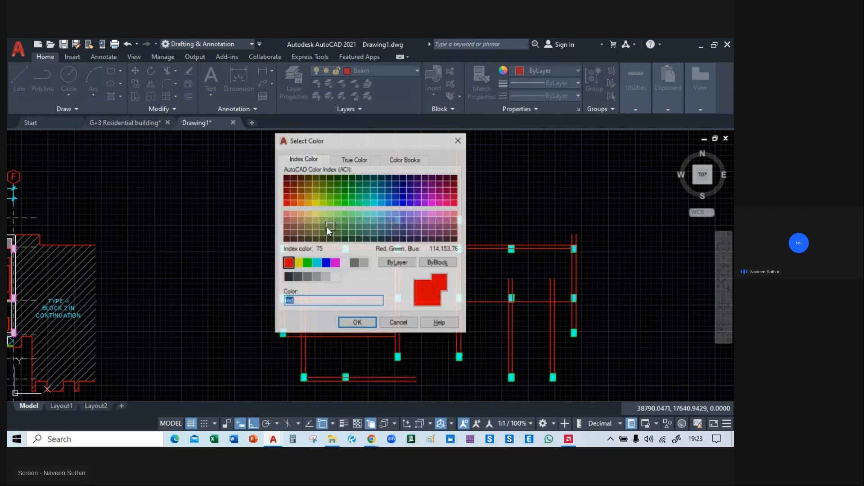
{"action": "left_click", "coordinate": [395, 203]}
{"action": "left_click", "coordinate": [365, 324]}
Move the whole framing plan onto the floor plan, matching its upper-left column's corner to the column at grid A/02.
{"action": "scroll", "coordinate": [373, 264], "scroll_direction": "down", "scroll_amount": 3}
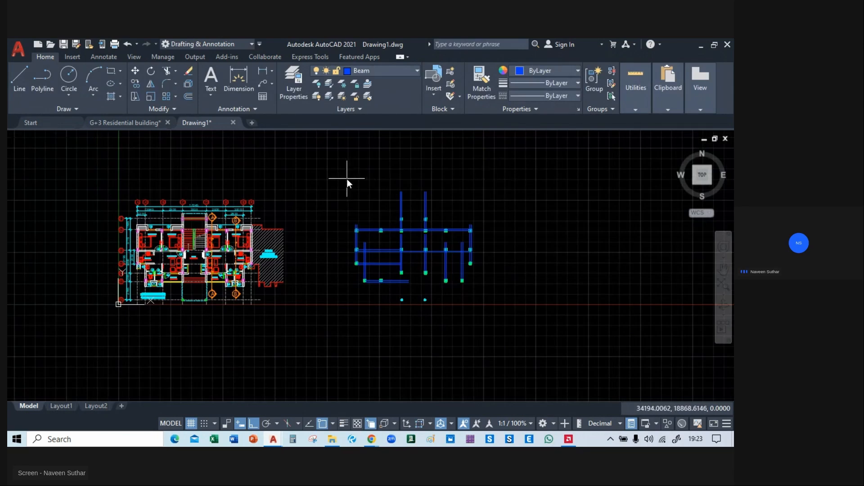
{"action": "left_click", "coordinate": [336, 182]}
{"action": "left_click", "coordinate": [492, 320]}
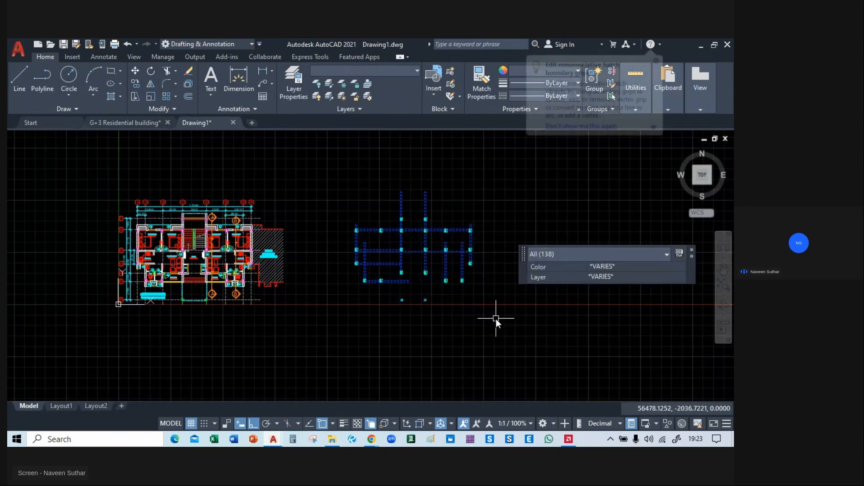
{"action": "type", "text": "m"}
{"action": "key", "text": "Return"}
{"action": "scroll", "coordinate": [367, 223], "scroll_direction": "up", "scroll_amount": 4}
{"action": "scroll", "coordinate": [367, 223], "scroll_direction": "up", "scroll_amount": 4}
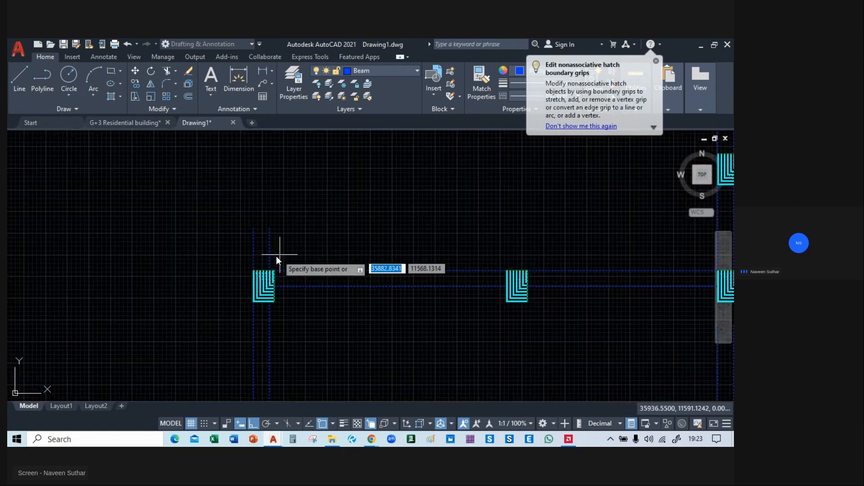
{"action": "left_click", "coordinate": [258, 266]}
{"action": "scroll", "coordinate": [257, 268], "scroll_direction": "down", "scroll_amount": 4}
{"action": "scroll", "coordinate": [256, 269], "scroll_direction": "down", "scroll_amount": 6}
{"action": "scroll", "coordinate": [322, 262], "scroll_direction": "up", "scroll_amount": 10}
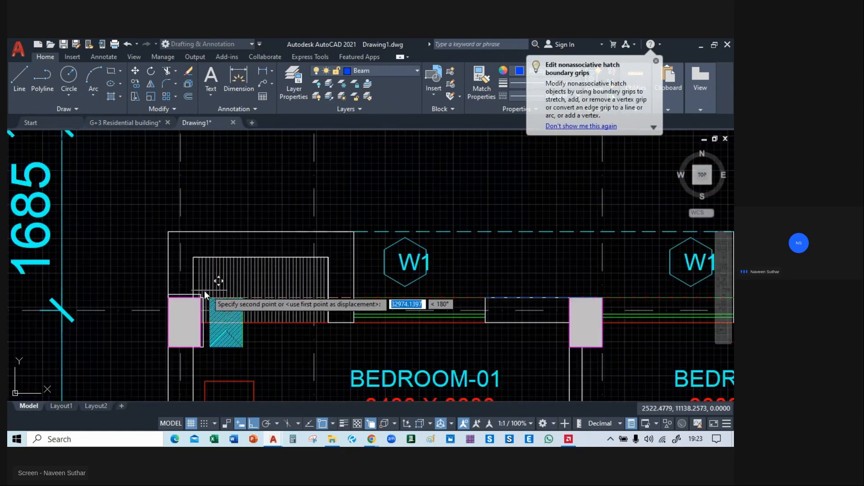
{"action": "left_click", "coordinate": [169, 298]}
Trim the vertical beam pair near grid A1 at the bedroom–kitchen beam and delete the piece left inside BEDROOM-01.
{"action": "scroll", "coordinate": [287, 291], "scroll_direction": "down", "scroll_amount": 5}
{"action": "middle_click_drag", "start_coordinate": [374, 340], "coordinate": [350, 119]}
{"action": "middle_click_drag", "start_coordinate": [354, 213], "coordinate": [322, 300]}
{"action": "scroll", "coordinate": [237, 311], "scroll_direction": "up", "scroll_amount": 2}
{"action": "scroll", "coordinate": [237, 311], "scroll_direction": "up", "scroll_amount": 2}
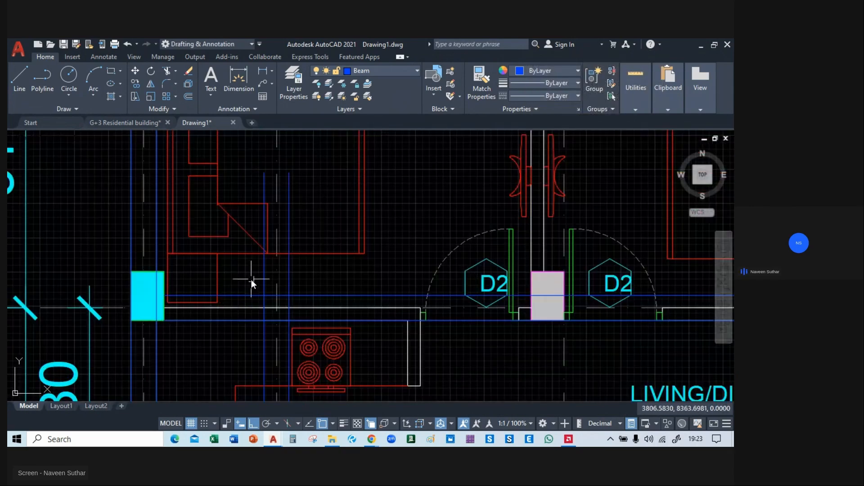
{"action": "type", "text": "tr"}
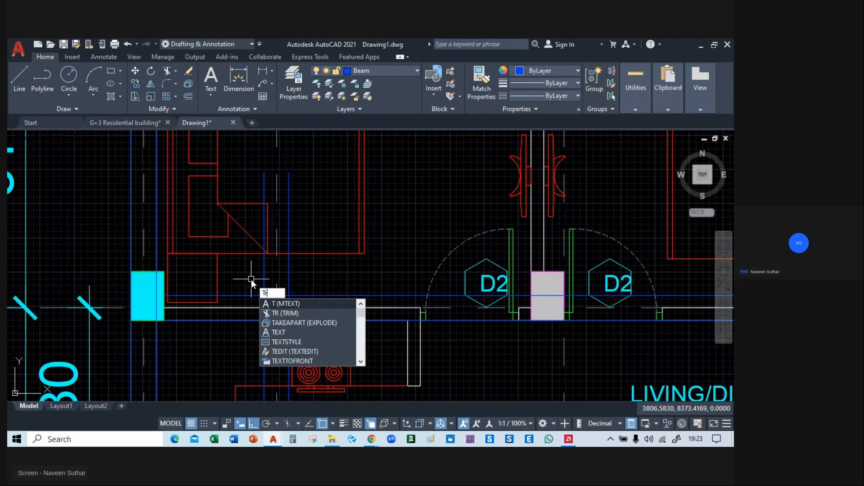
{"action": "key", "text": "Return"}
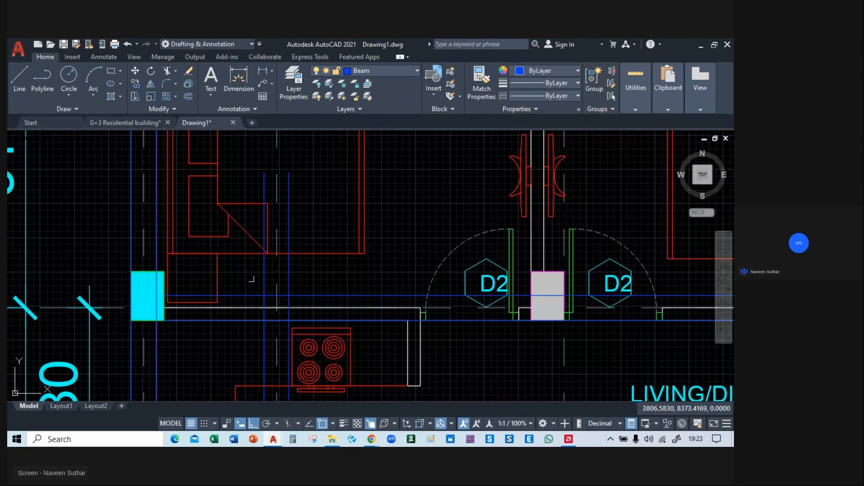
{"action": "left_click", "coordinate": [290, 272]}
{"action": "key", "text": "Escape"}
{"action": "left_click", "coordinate": [290, 213]}
{"action": "key", "text": "Delete"}
Trim the same vertical beam pair at the grid 03A beam and delete the leftover pieces inside the KITCHEN.
{"action": "mouse_move", "coordinate": [316, 287]}
{"action": "middle_mouse_down"}
{"action": "mouse_move", "coordinate": [296, 241]}
{"action": "mouse_move", "coordinate": [322, 218]}
{"action": "mouse_move", "coordinate": [326, 136]}
{"action": "middle_mouse_up"}
{"action": "scroll", "coordinate": [316, 253], "scroll_direction": "down", "scroll_amount": 2}
{"action": "mouse_move", "coordinate": [315, 253]}
{"action": "middle_mouse_down"}
{"action": "mouse_move", "coordinate": [314, 321]}
{"action": "mouse_move", "coordinate": [301, 367]}
{"action": "middle_mouse_up"}
{"action": "scroll", "coordinate": [305, 303], "scroll_direction": "down", "scroll_amount": 2}
{"action": "middle_click_drag", "start_coordinate": [307, 290], "coordinate": [311, 237]}
{"action": "scroll", "coordinate": [275, 260], "scroll_direction": "up", "scroll_amount": 2}
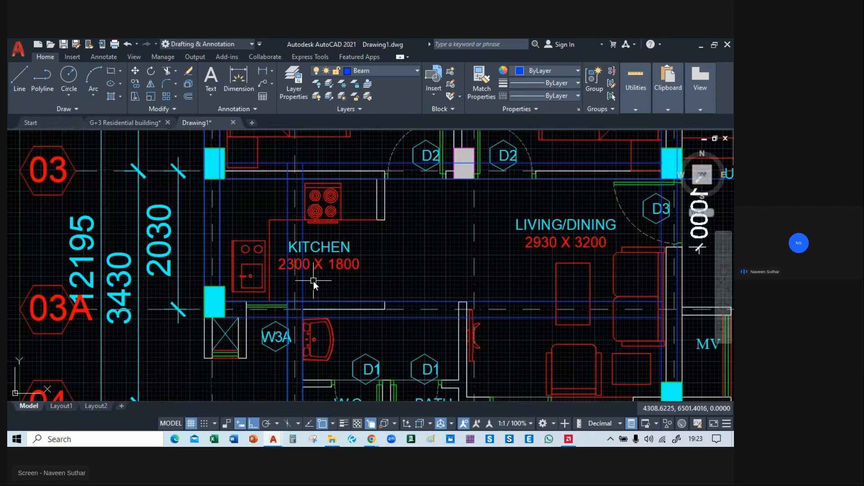
{"action": "scroll", "coordinate": [308, 287], "scroll_direction": "up", "scroll_amount": 2}
{"action": "type", "text": "tr"}
{"action": "key", "text": "Return"}
{"action": "left_click", "coordinate": [302, 294]}
{"action": "left_click", "coordinate": [299, 294]}
{"action": "left_click", "coordinate": [275, 294]}
{"action": "key", "text": "Escape"}
{"action": "left_click_drag", "start_coordinate": [304, 199], "coordinate": [275, 198]}
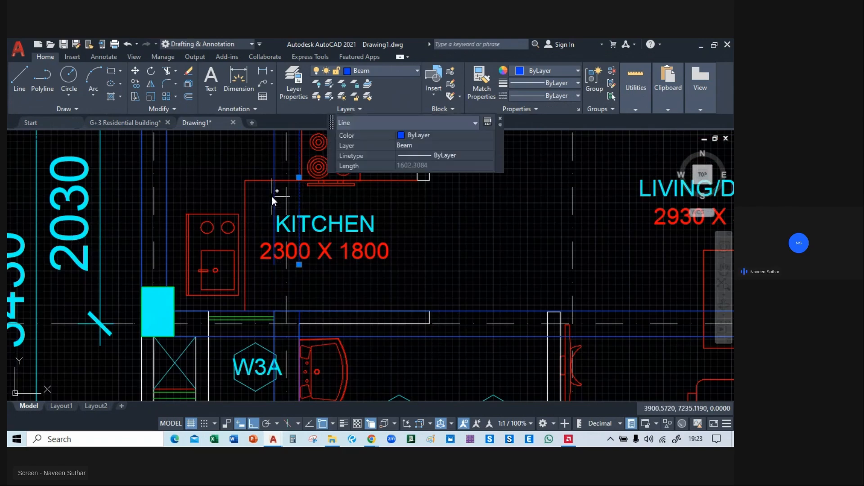
{"action": "key", "text": "Delete"}
Copy the vertical beam pair at grid C to the grey column at grid B/03, aligning its right line with the column's right edge.
{"action": "scroll", "coordinate": [302, 208], "scroll_direction": "down", "scroll_amount": 4}
{"action": "mouse_move", "coordinate": [327, 209]}
{"action": "middle_mouse_down"}
{"action": "mouse_move", "coordinate": [328, 271]}
{"action": "mouse_move", "coordinate": [256, 348]}
{"action": "mouse_move", "coordinate": [253, 305]}
{"action": "mouse_move", "coordinate": [262, 352]}
{"action": "middle_mouse_up"}
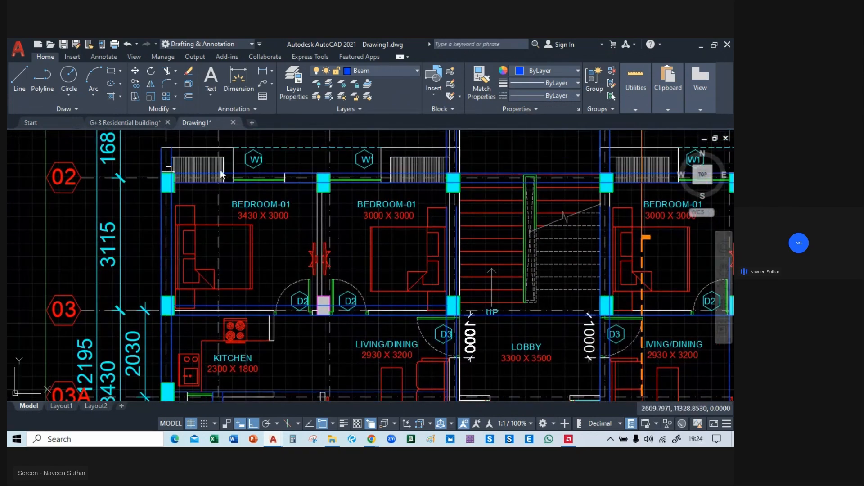
{"action": "mouse_move", "coordinate": [435, 220]}
{"action": "middle_mouse_down"}
{"action": "mouse_move", "coordinate": [433, 247]}
{"action": "mouse_move", "coordinate": [422, 253]}
{"action": "middle_mouse_up"}
{"action": "scroll", "coordinate": [433, 274], "scroll_direction": "up", "scroll_amount": 2}
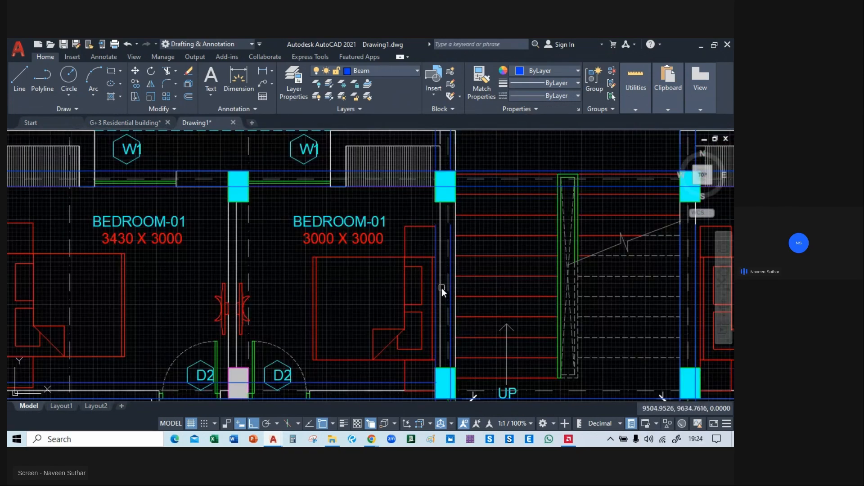
{"action": "left_click", "coordinate": [436, 289]}
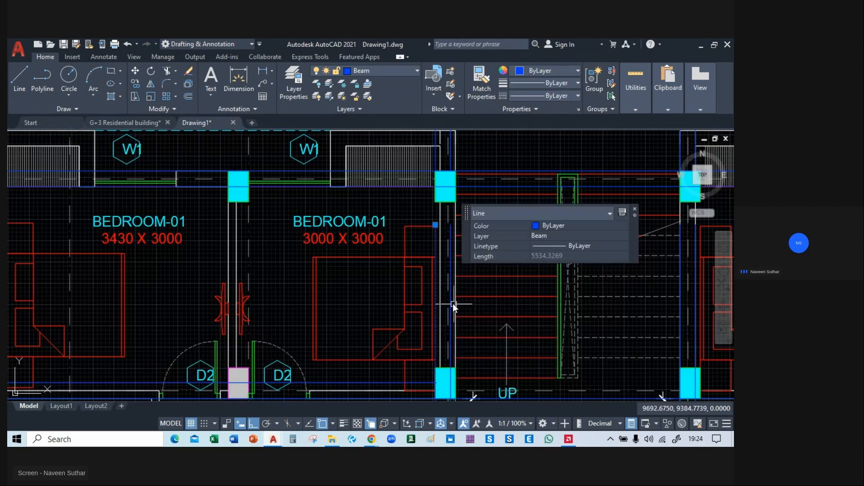
{"action": "left_click", "coordinate": [452, 304]}
{"action": "middle_click_drag", "start_coordinate": [453, 315], "coordinate": [469, 242]}
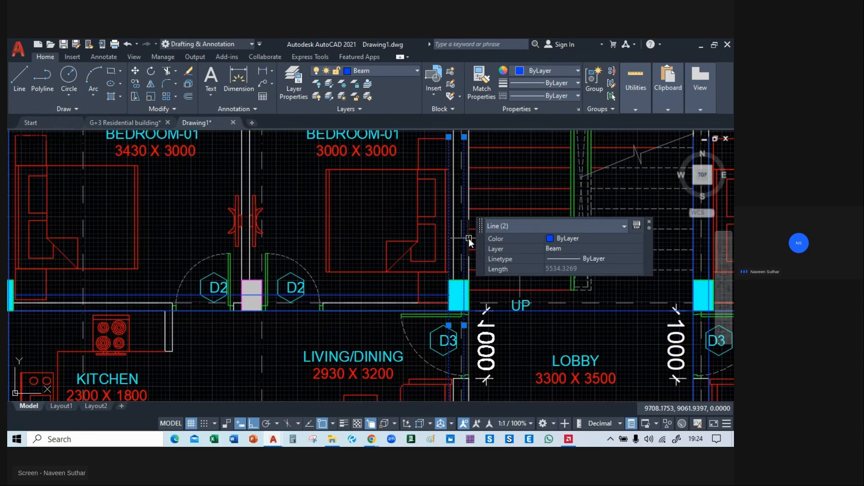
{"action": "key", "text": "Return"}
{"action": "scroll", "coordinate": [456, 284], "scroll_direction": "up", "scroll_amount": 5}
{"action": "left_click", "coordinate": [490, 268]}
{"action": "scroll", "coordinate": [490, 268], "scroll_direction": "down", "scroll_amount": 6}
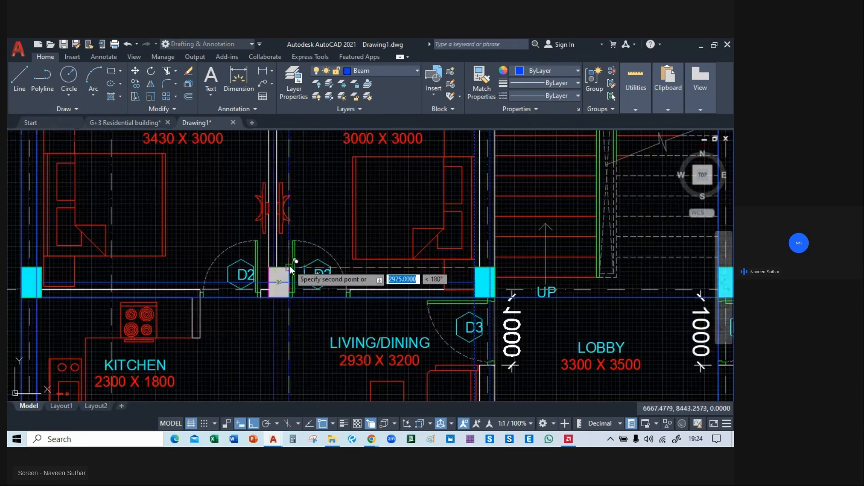
{"action": "scroll", "coordinate": [290, 266], "scroll_direction": "up", "scroll_amount": 4}
{"action": "left_click", "coordinate": [295, 269]}
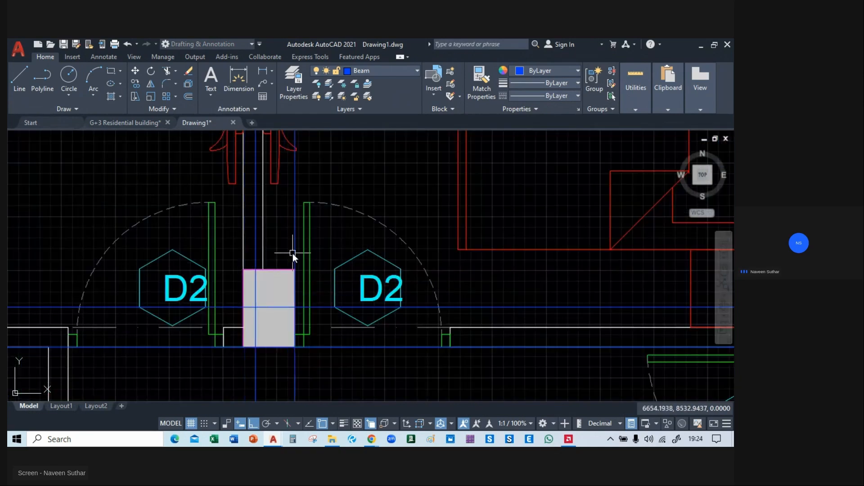
{"action": "scroll", "coordinate": [293, 253], "scroll_direction": "down", "scroll_amount": 7}
{"action": "middle_click_drag", "start_coordinate": [314, 304], "coordinate": [328, 243]}
{"action": "left_click", "coordinate": [323, 255]}
{"action": "left_click", "coordinate": [285, 261]}
{"action": "type", "text": "m"}
{"action": "key", "text": "space"}
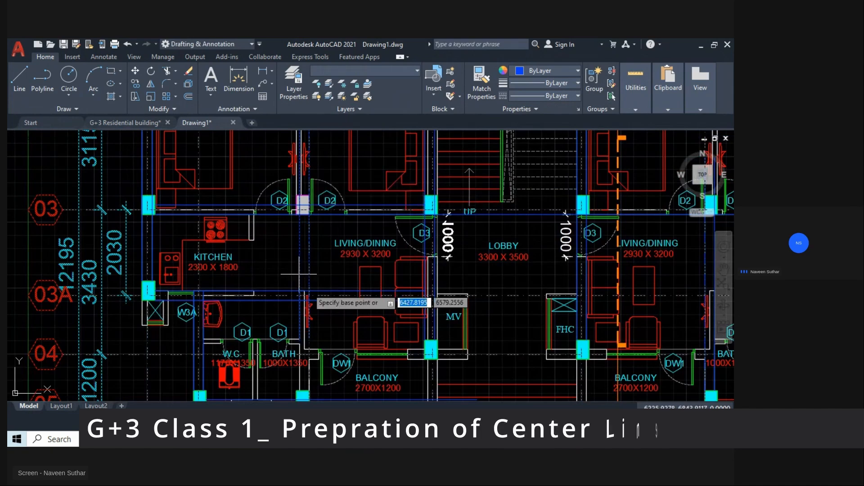
{"action": "left_click", "coordinate": [316, 327]}
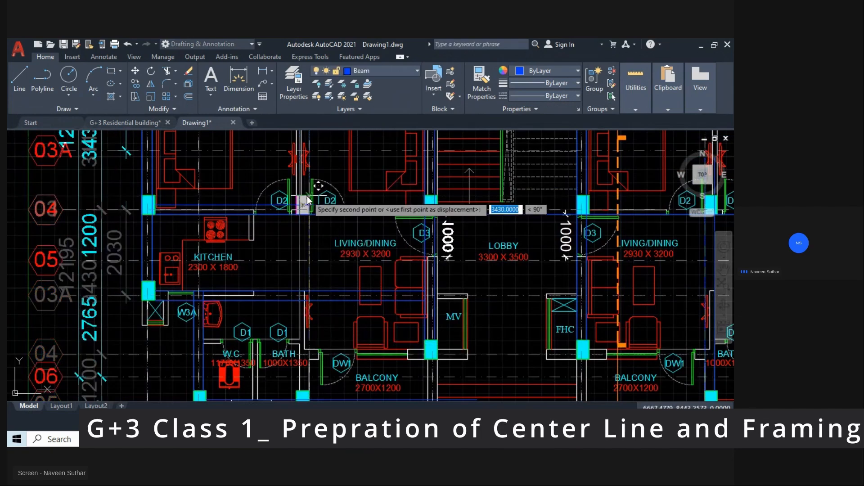
{"action": "left_click", "coordinate": [309, 212]}
Move the copied beam pair up so its lower end meets the upper-right corner of the grey column at grid B/03.
{"action": "left_click", "coordinate": [303, 236]}
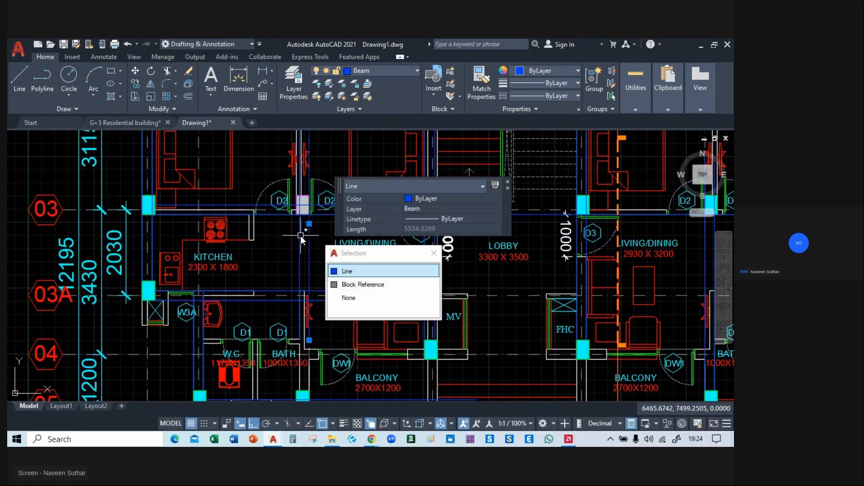
{"action": "left_click", "coordinate": [301, 236]}
{"action": "type", "text": "m"}
{"action": "key", "text": "space"}
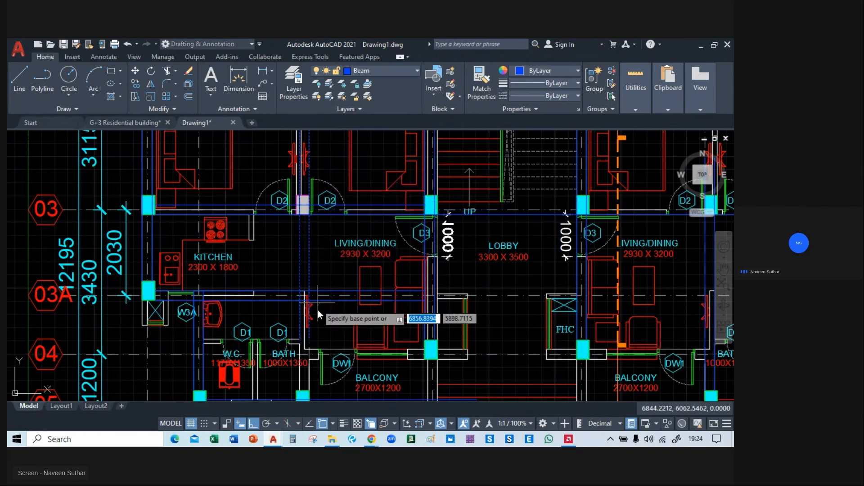
{"action": "left_click", "coordinate": [309, 340]}
{"action": "scroll", "coordinate": [301, 207], "scroll_direction": "up", "scroll_amount": 5}
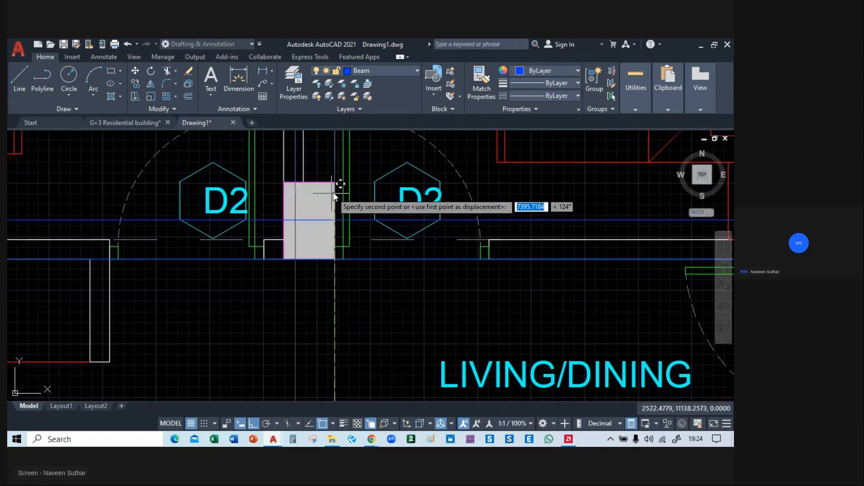
{"action": "left_click", "coordinate": [334, 183]}
Trim the beam pair at grid B where it passes grid 02 and delete the pieces projecting above the bedrooms.
{"action": "scroll", "coordinate": [311, 244], "scroll_direction": "down", "scroll_amount": 8}
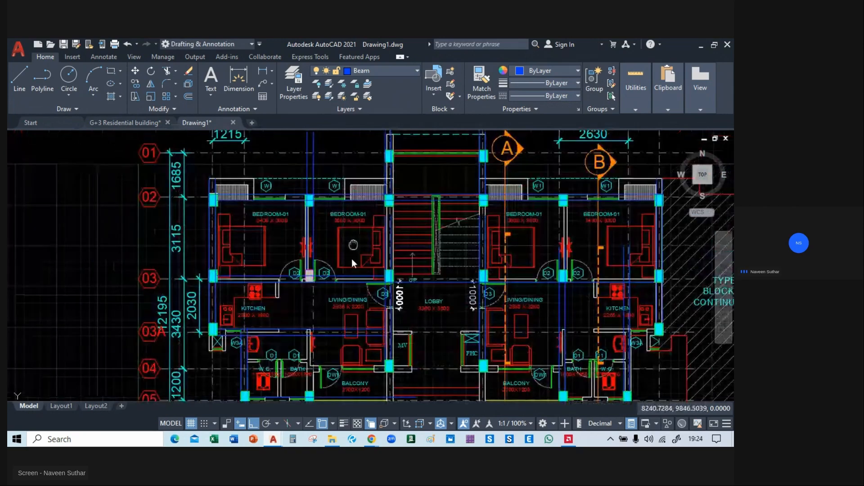
{"action": "type", "text": "tr"}
{"action": "key", "text": "space"}
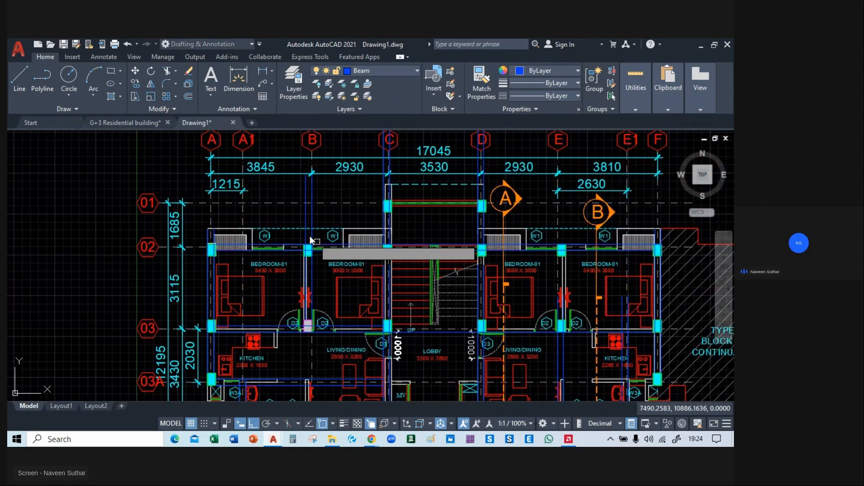
{"action": "scroll", "coordinate": [310, 235], "scroll_direction": "up", "scroll_amount": 2}
{"action": "left_click", "coordinate": [314, 244]}
{"action": "left_click", "coordinate": [353, 284]}
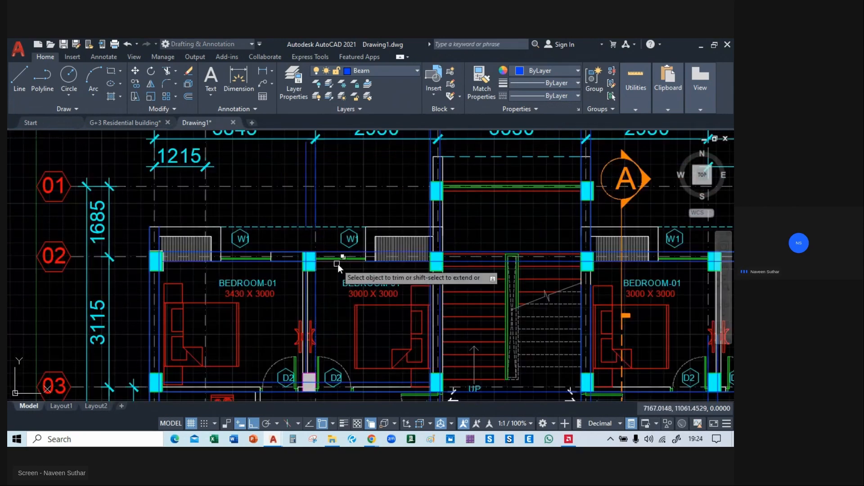
{"action": "left_click", "coordinate": [317, 207]}
{"action": "left_click", "coordinate": [306, 209]}
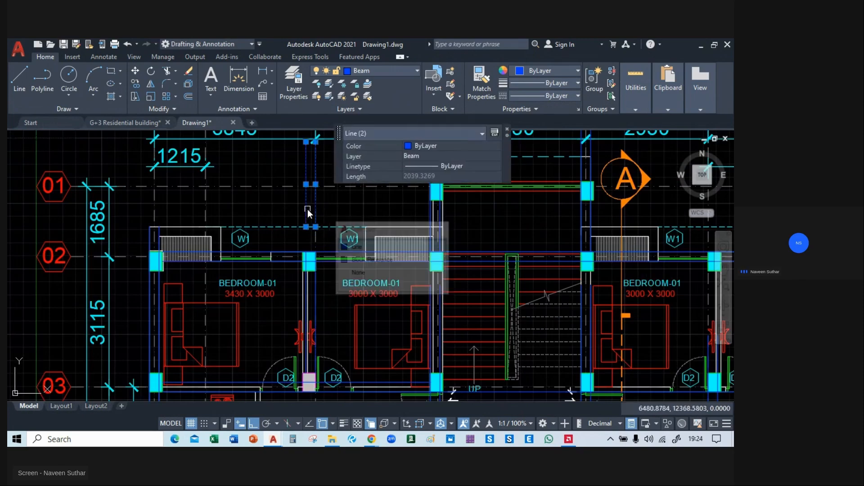
{"action": "key", "text": "Delete"}
Extend the vertical beam pair on the staircase's left side up to the column at grid C/02.
{"action": "middle_click_drag", "start_coordinate": [367, 274], "coordinate": [328, 174]}
{"action": "middle_click_drag", "start_coordinate": [328, 297], "coordinate": [233, 199]}
{"action": "scroll", "coordinate": [293, 210], "scroll_direction": "up", "scroll_amount": 3}
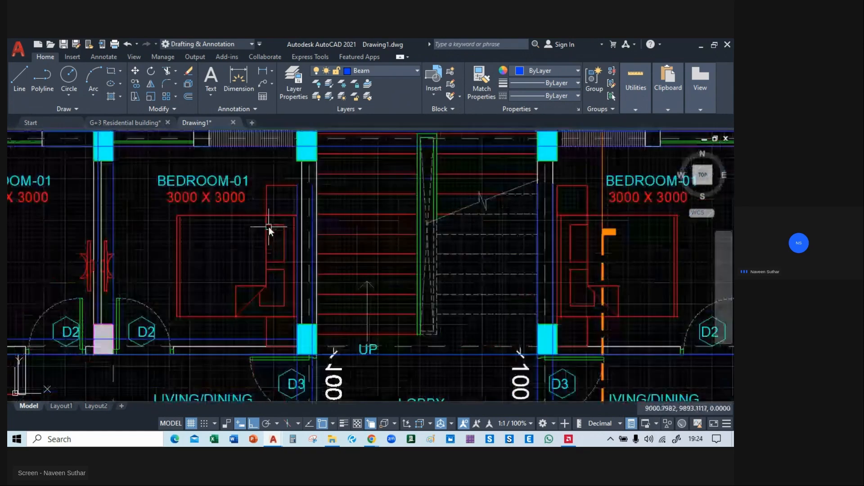
{"action": "type", "text": "ex"}
{"action": "key", "text": "Return"}
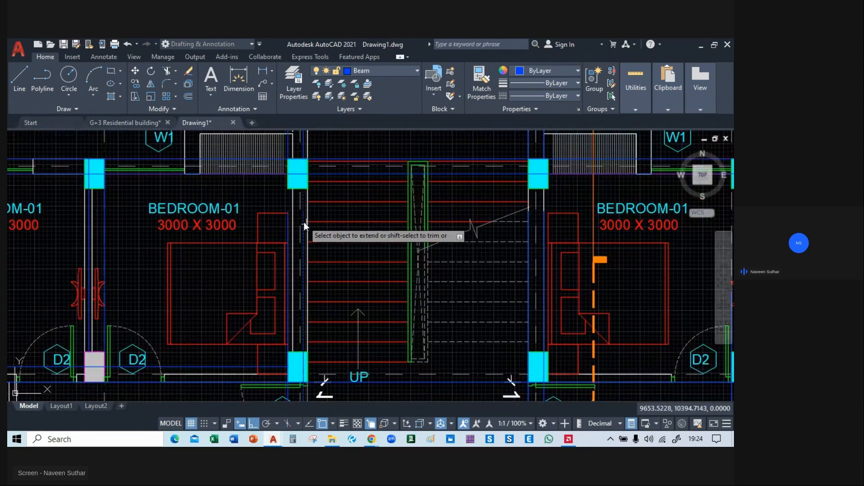
{"action": "left_click", "coordinate": [290, 225]}
{"action": "left_click", "coordinate": [372, 255]}
Extend the vertical beam pair on the staircase's right side up to the column at grid D/02.
{"action": "middle_click_drag", "start_coordinate": [542, 218], "coordinate": [354, 226]}
{"action": "left_click", "coordinate": [356, 225]}
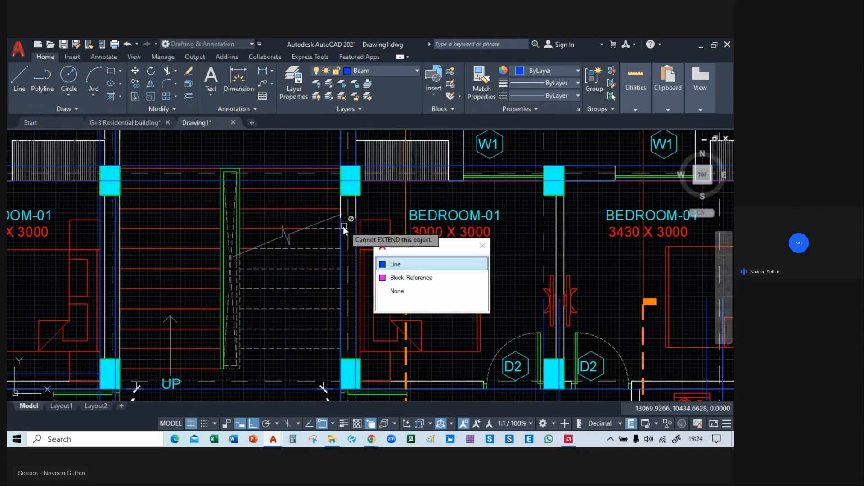
{"action": "left_click", "coordinate": [397, 262]}
{"action": "left_click", "coordinate": [340, 222]}
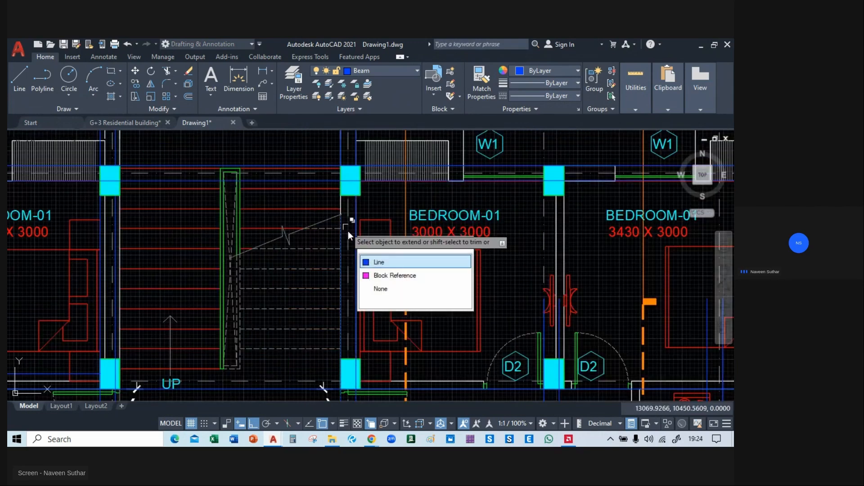
{"action": "left_click", "coordinate": [380, 261]}
{"action": "left_click", "coordinate": [339, 222]}
{"action": "left_click", "coordinate": [380, 259]}
{"action": "left_click", "coordinate": [342, 228]}
{"action": "left_click", "coordinate": [380, 261]}
{"action": "middle_click_drag", "start_coordinate": [440, 288], "coordinate": [359, 221]}
{"action": "scroll", "coordinate": [450, 254], "scroll_direction": "down", "scroll_amount": 2}
{"action": "middle_click_drag", "start_coordinate": [450, 255], "coordinate": [373, 193]}
{"action": "left_click", "coordinate": [390, 237]}
{"action": "left_click", "coordinate": [366, 248]}
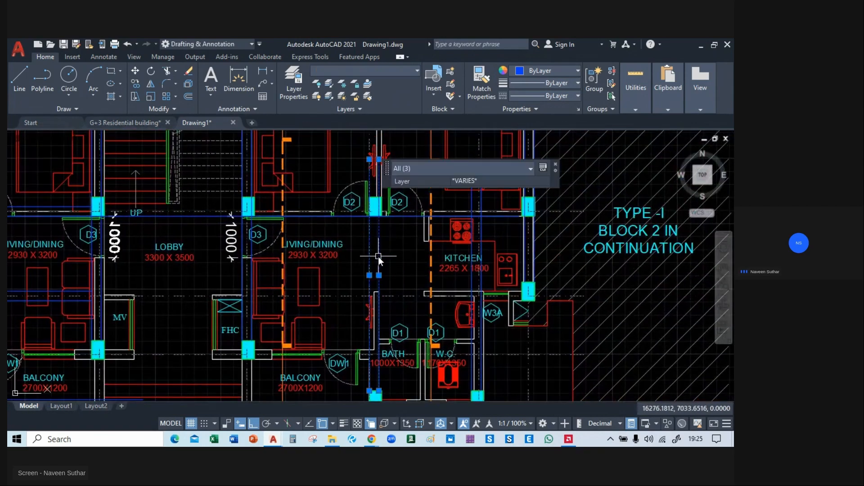
{"action": "mouse_move", "coordinate": [395, 280]}
{"action": "middle_mouse_down"}
{"action": "mouse_move", "coordinate": [471, 193]}
{"action": "mouse_move", "coordinate": [596, 200]}
{"action": "middle_mouse_up"}
{"action": "mouse_move", "coordinate": [351, 289]}
{"action": "middle_mouse_down"}
{"action": "mouse_move", "coordinate": [382, 220]}
{"action": "mouse_move", "coordinate": [384, 171]}
{"action": "mouse_move", "coordinate": [420, 312]}
{"action": "mouse_move", "coordinate": [360, 224]}
{"action": "middle_mouse_up"}
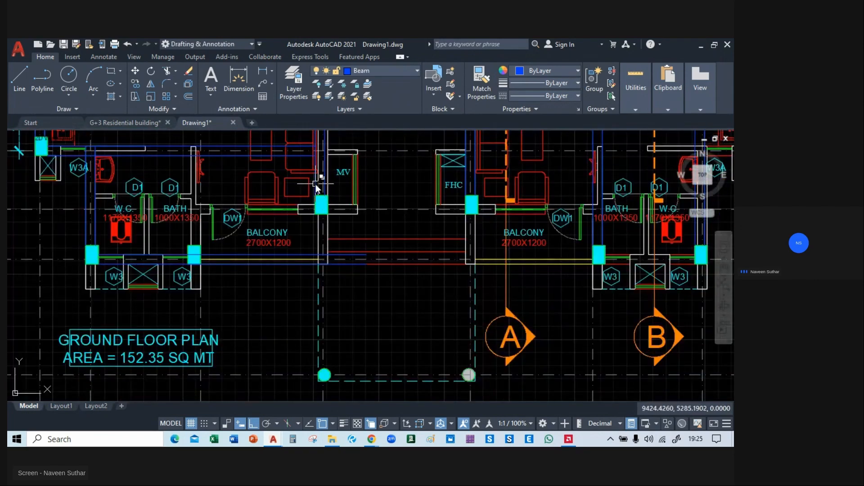
Extend the outer line of the grid C beam pair from the grid 04 column down to the round column at grid 06.
{"action": "left_click", "coordinate": [314, 184]}
{"action": "left_click", "coordinate": [353, 224]}
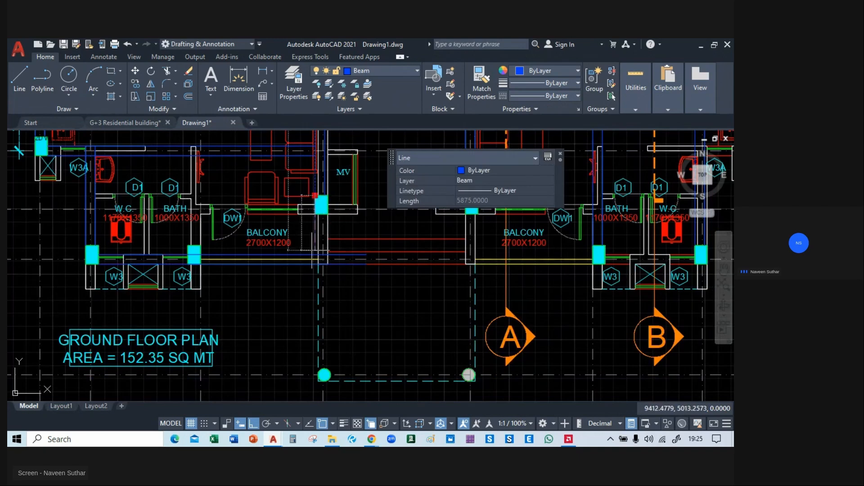
{"action": "left_click", "coordinate": [314, 196]}
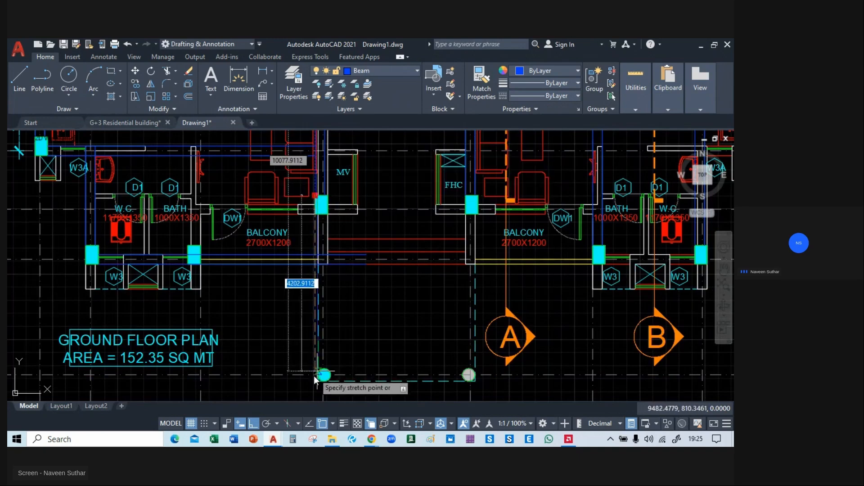
{"action": "scroll", "coordinate": [315, 375], "scroll_direction": "up", "scroll_amount": 6}
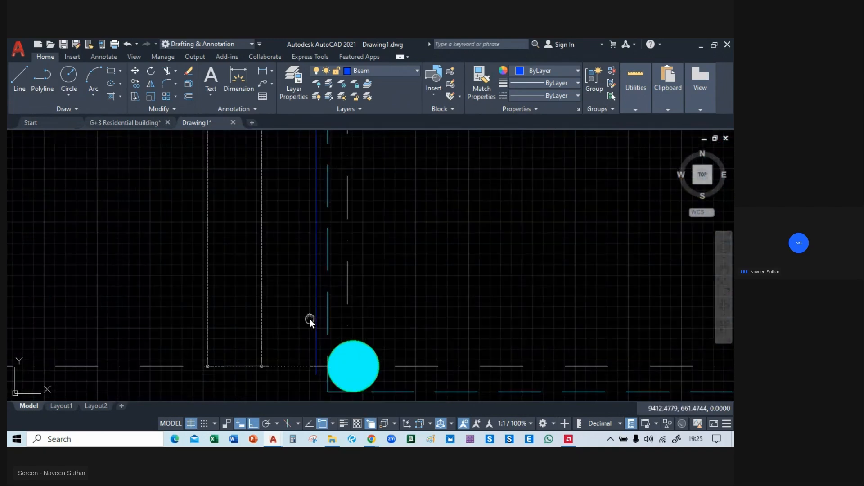
{"action": "left_click", "coordinate": [316, 367]}
{"action": "scroll", "coordinate": [317, 368], "scroll_direction": "down", "scroll_amount": 10}
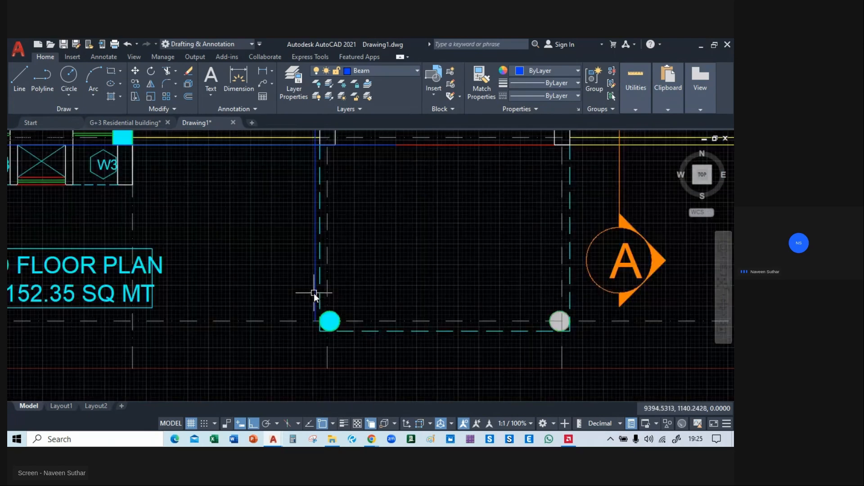
Extend the inner line of the grid C beam pair from the grid 04 column down to the round column at grid 06.
{"action": "scroll", "coordinate": [331, 299], "scroll_direction": "up", "scroll_amount": 7}
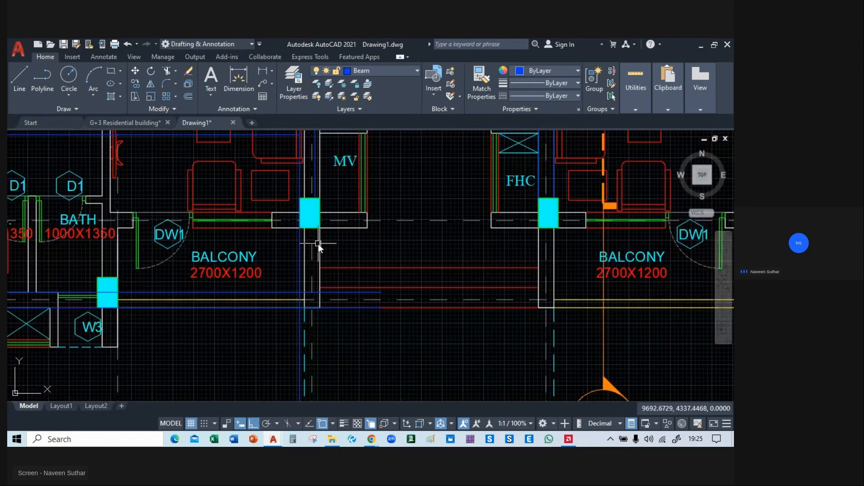
{"action": "left_click", "coordinate": [316, 198]}
{"action": "left_click", "coordinate": [315, 199]}
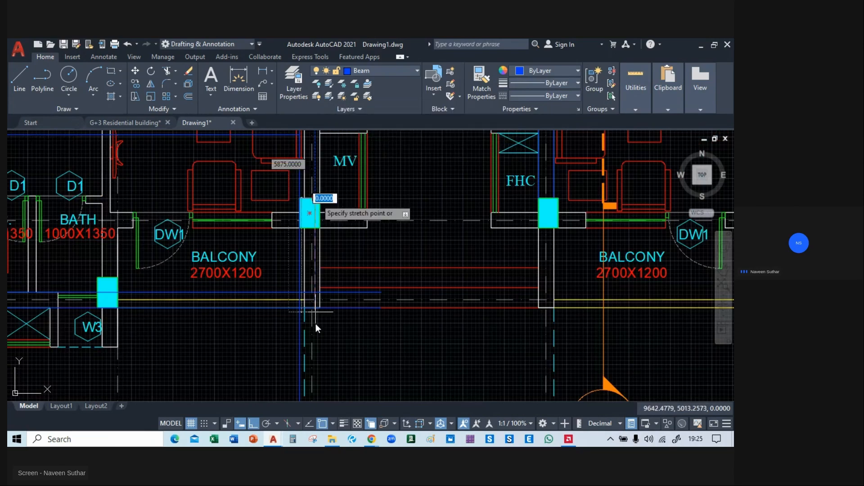
{"action": "middle_click_drag", "start_coordinate": [315, 324], "coordinate": [294, 68]}
{"action": "left_click", "coordinate": [293, 230]}
{"action": "scroll", "coordinate": [351, 345], "scroll_direction": "down", "scroll_amount": 2}
{"action": "scroll", "coordinate": [351, 345], "scroll_direction": "down", "scroll_amount": 2}
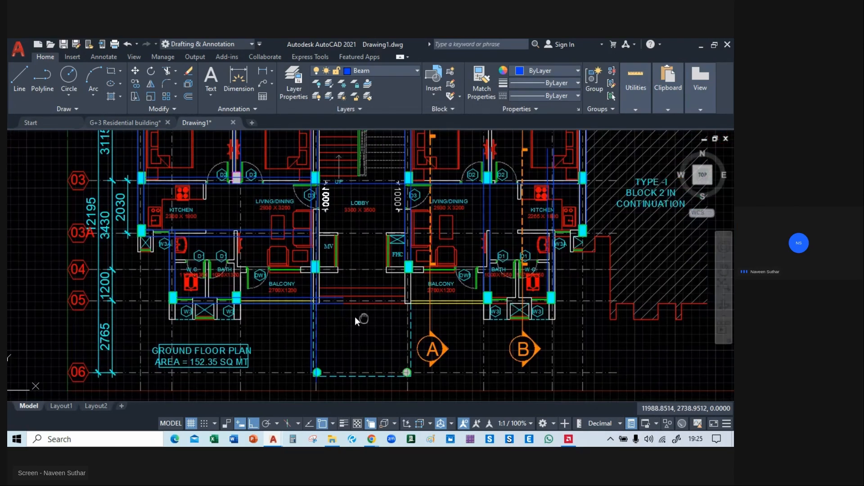
Extend the inner line of the grid D beam pair from the grid 04 column down to the round column at grid 06.
{"action": "scroll", "coordinate": [355, 310], "scroll_direction": "up", "scroll_amount": 4}
{"action": "left_click", "coordinate": [368, 230]}
{"action": "left_click", "coordinate": [401, 261]}
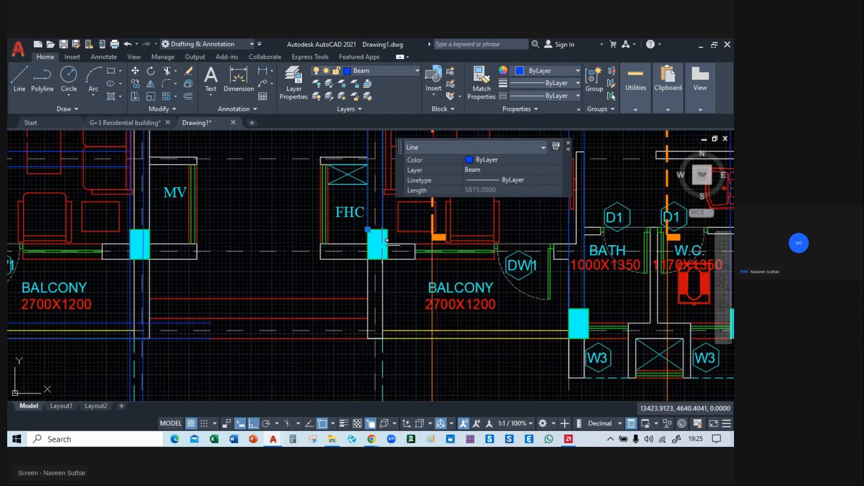
{"action": "left_click", "coordinate": [368, 230]}
{"action": "middle_click_drag", "start_coordinate": [364, 349], "coordinate": [330, 57]}
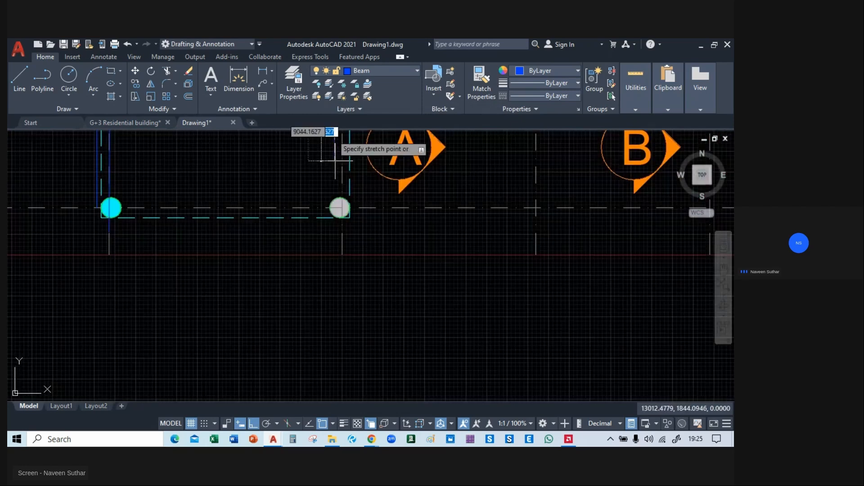
{"action": "left_click", "coordinate": [339, 218]}
{"action": "key", "text": "Escape"}
Extend the outer line of the grid D beam pair from the grid 04 column down to the round column at grid 06.
{"action": "middle_click_drag", "start_coordinate": [404, 176], "coordinate": [409, 370]}
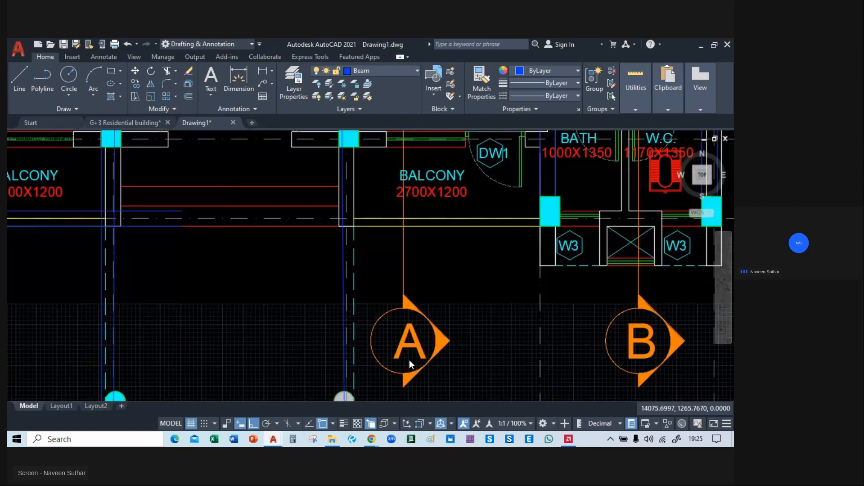
{"action": "middle_click_drag", "start_coordinate": [357, 148], "coordinate": [359, 240]}
{"action": "left_click", "coordinate": [356, 195]}
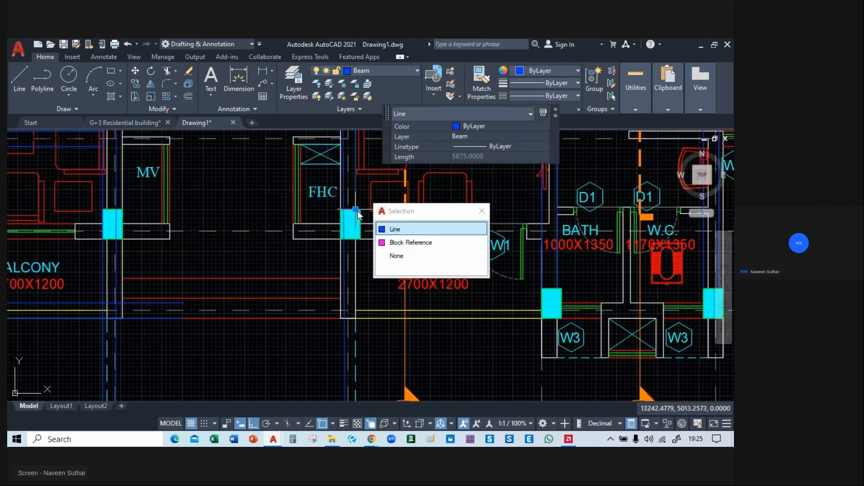
{"action": "left_click", "coordinate": [356, 210]}
{"action": "middle_click_drag", "start_coordinate": [351, 332], "coordinate": [342, 39]}
{"action": "left_click", "coordinate": [351, 203]}
{"action": "key", "text": "Escape"}
{"action": "middle_click_drag", "start_coordinate": [405, 187], "coordinate": [419, 344]}
{"action": "scroll", "coordinate": [398, 233], "scroll_direction": "down", "scroll_amount": 2}
{"action": "mouse_move", "coordinate": [398, 233]}
{"action": "middle_mouse_down"}
{"action": "mouse_move", "coordinate": [402, 296]}
{"action": "mouse_move", "coordinate": [403, 285]}
{"action": "middle_mouse_up"}
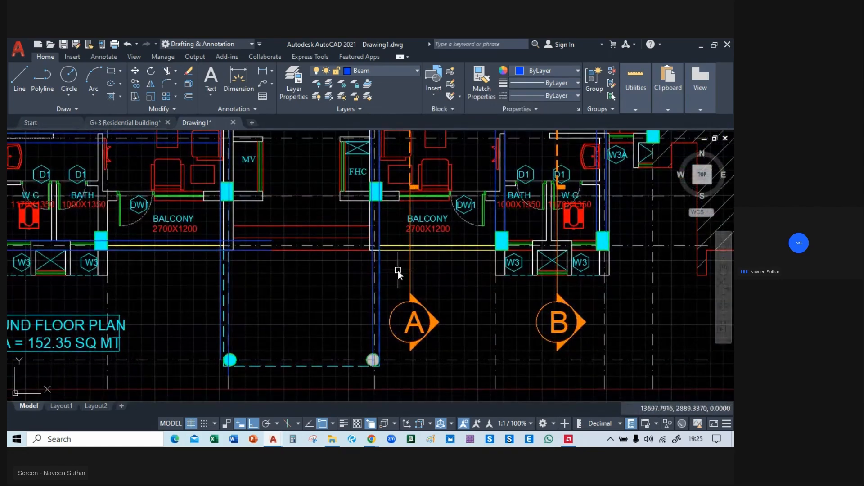
Trim the vertical beam lines at grids C and D where they project above the grid 01 columns.
{"action": "mouse_move", "coordinate": [271, 283]}
{"action": "middle_mouse_down"}
{"action": "mouse_move", "coordinate": [324, 355]}
{"action": "mouse_move", "coordinate": [327, 408]}
{"action": "middle_mouse_up"}
{"action": "mouse_move", "coordinate": [322, 262]}
{"action": "middle_mouse_down"}
{"action": "mouse_move", "coordinate": [416, 338]}
{"action": "mouse_move", "coordinate": [463, 363]}
{"action": "mouse_move", "coordinate": [362, 412]}
{"action": "mouse_move", "coordinate": [230, 413]}
{"action": "middle_mouse_up"}
{"action": "middle_click_drag", "start_coordinate": [287, 257], "coordinate": [328, 343]}
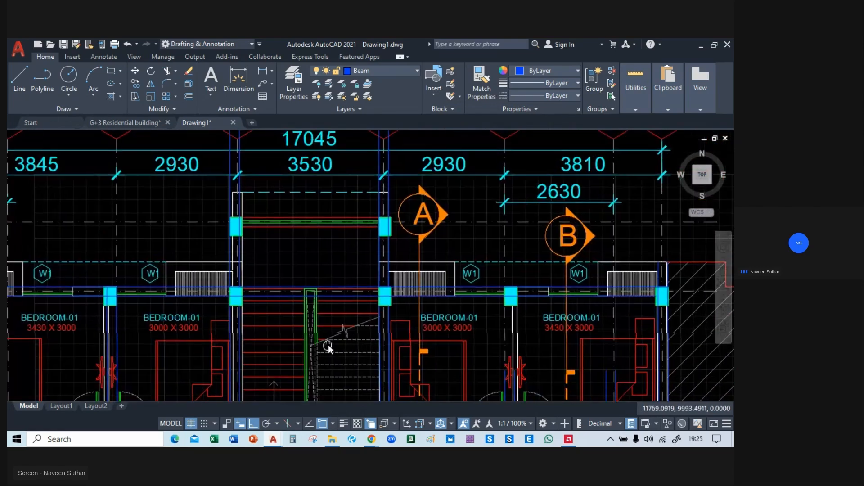
{"action": "scroll", "coordinate": [285, 285], "scroll_direction": "up", "scroll_amount": 3}
{"action": "type", "text": "tr"}
{"action": "key", "text": "Return"}
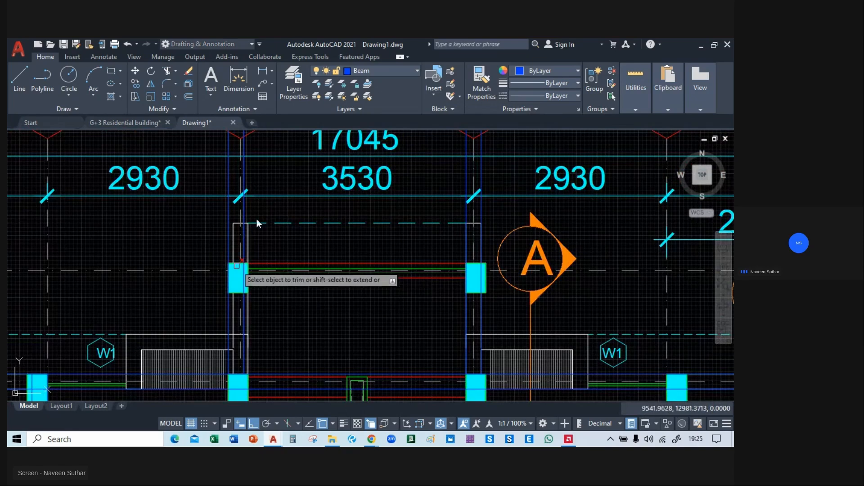
{"action": "scroll", "coordinate": [258, 219], "scroll_direction": "up", "scroll_amount": 2}
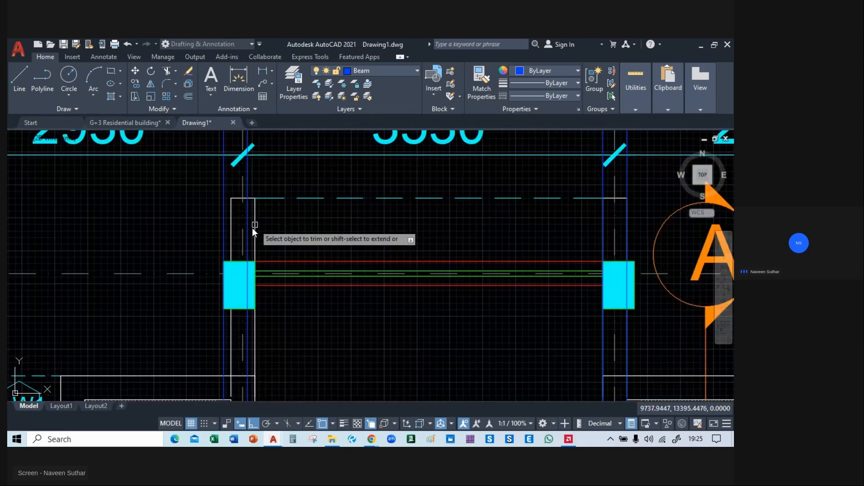
{"action": "left_click", "coordinate": [222, 241]}
{"action": "middle_click_drag", "start_coordinate": [450, 241], "coordinate": [230, 242]}
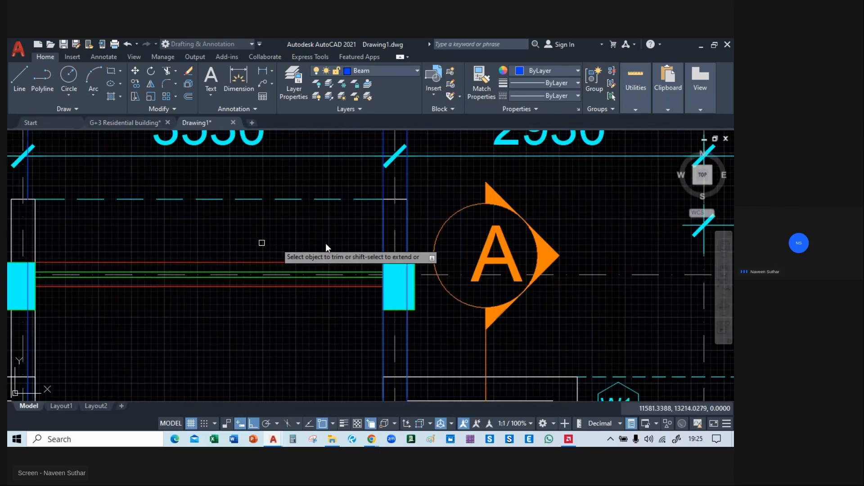
{"action": "left_click", "coordinate": [407, 240]}
{"action": "left_click", "coordinate": [439, 279]}
{"action": "left_click", "coordinate": [387, 239]}
{"action": "left_click", "coordinate": [425, 292]}
{"action": "scroll", "coordinate": [328, 239], "scroll_direction": "down", "scroll_amount": 2}
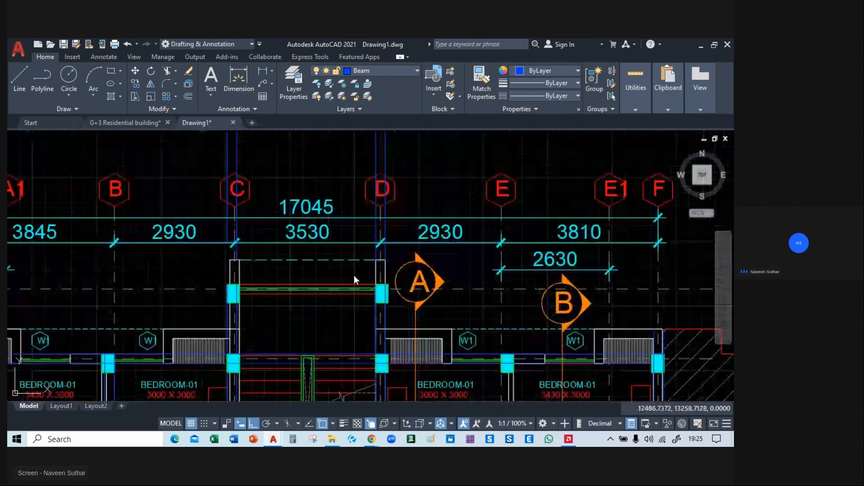
Delete the leftover beam pieces running past the grid C and D bubbles above the plan.
{"action": "middle_click_drag", "start_coordinate": [354, 279], "coordinate": [379, 352]}
{"action": "left_click_drag", "start_coordinate": [458, 212], "coordinate": [216, 214]}
{"action": "key", "text": "Delete"}
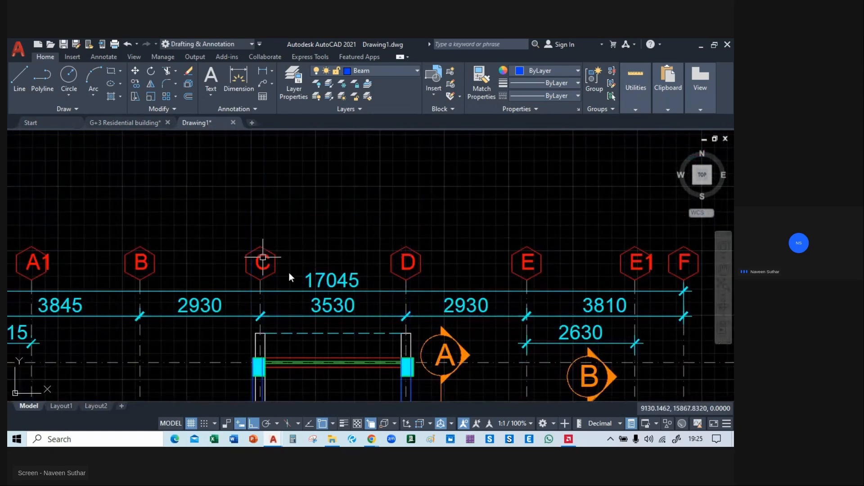
Shorten the upper line of the horizontal beam pair at grid 05 back to the outer beam line at grid C.
{"action": "middle_click_drag", "start_coordinate": [336, 360], "coordinate": [302, 172]}
{"action": "mouse_move", "coordinate": [323, 288]}
{"action": "middle_mouse_down"}
{"action": "mouse_move", "coordinate": [323, 279]}
{"action": "mouse_move", "coordinate": [228, 279]}
{"action": "middle_mouse_up"}
{"action": "middle_click_drag", "start_coordinate": [265, 352], "coordinate": [304, 168]}
{"action": "mouse_move", "coordinate": [299, 319]}
{"action": "middle_mouse_down"}
{"action": "mouse_move", "coordinate": [377, 173]}
{"action": "mouse_move", "coordinate": [389, 185]}
{"action": "mouse_move", "coordinate": [390, 127]}
{"action": "middle_mouse_up"}
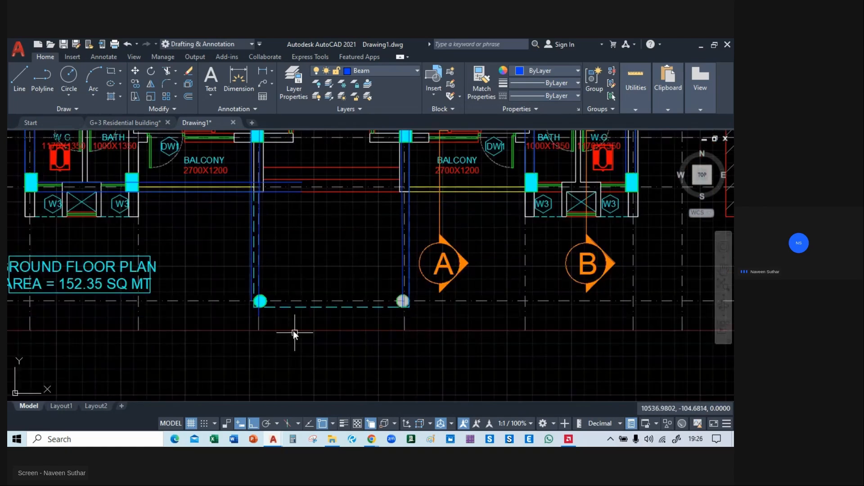
{"action": "scroll", "coordinate": [306, 315], "scroll_direction": "up", "scroll_amount": 2}
{"action": "scroll", "coordinate": [323, 292], "scroll_direction": "down", "scroll_amount": 4}
{"action": "scroll", "coordinate": [315, 301], "scroll_direction": "up", "scroll_amount": 4}
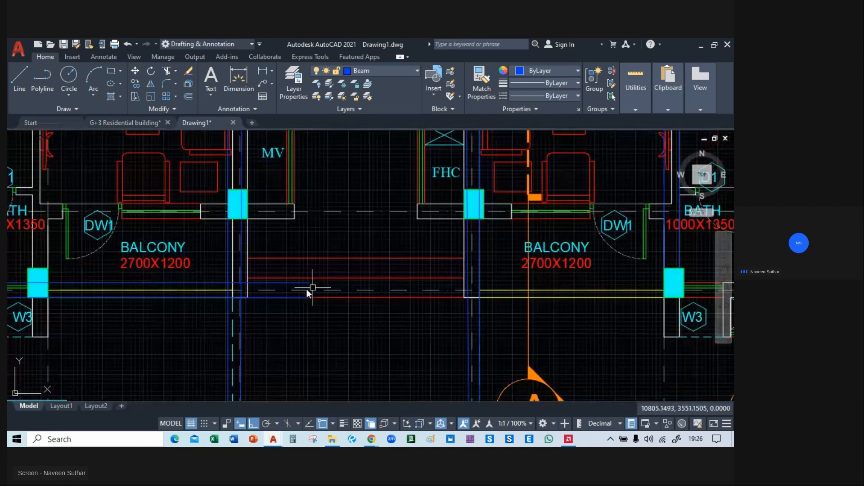
{"action": "left_click", "coordinate": [283, 283]}
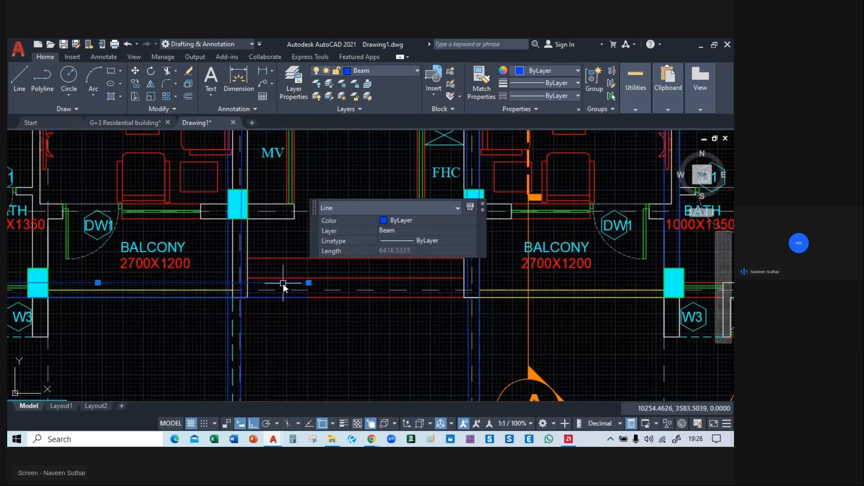
{"action": "left_click", "coordinate": [309, 283]}
{"action": "scroll", "coordinate": [228, 284], "scroll_direction": "up", "scroll_amount": 3}
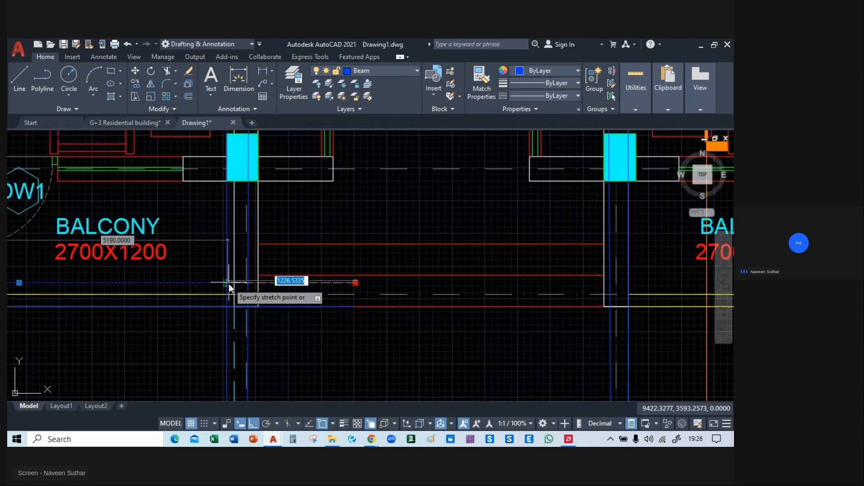
{"action": "left_click", "coordinate": [229, 283]}
Shorten the lower line of the horizontal beam pair at grid 05 back to the outer beam line at grid C.
{"action": "middle_click_drag", "start_coordinate": [329, 285], "coordinate": [363, 292]}
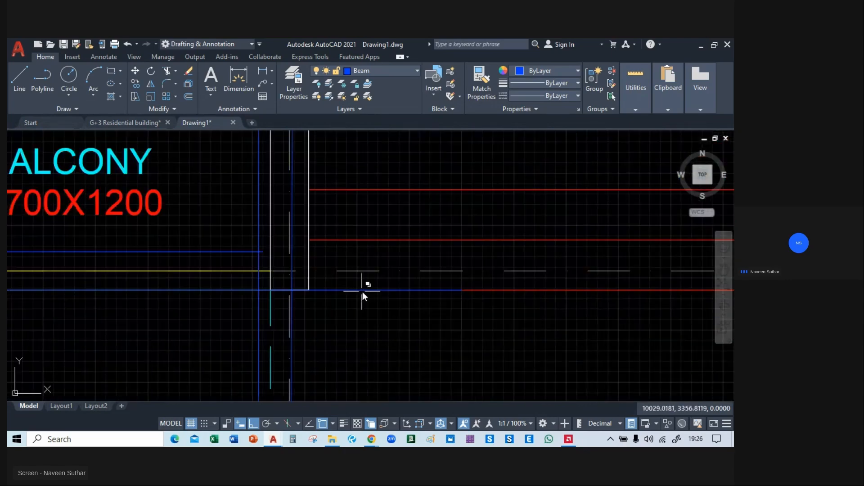
{"action": "left_click", "coordinate": [363, 292]}
{"action": "left_click", "coordinate": [461, 290]}
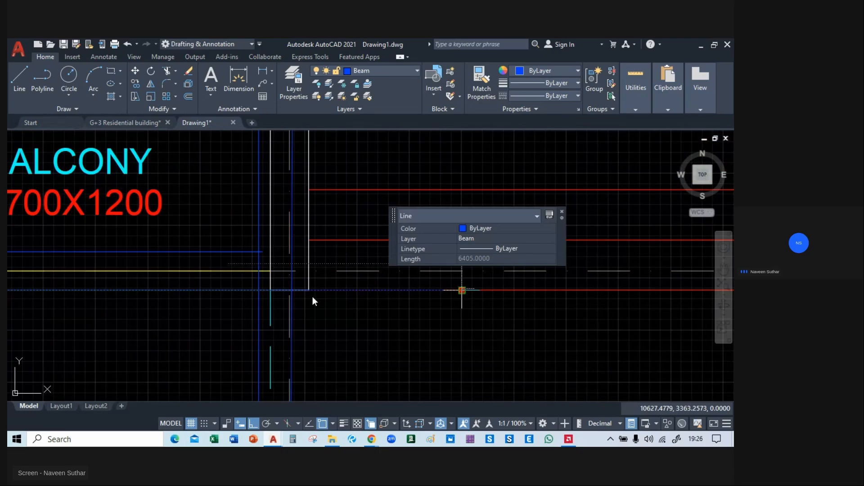
{"action": "left_click", "coordinate": [260, 290]}
{"action": "key", "text": "Escape"}
{"action": "scroll", "coordinate": [310, 307], "scroll_direction": "down", "scroll_amount": 5}
Pick the beam pair and the column's outline and hatch at grid A/02, and select all similar objects in the drawing.
{"action": "mouse_move", "coordinate": [309, 308]}
{"action": "middle_mouse_down"}
{"action": "mouse_move", "coordinate": [362, 241]}
{"action": "mouse_move", "coordinate": [283, 332]}
{"action": "mouse_move", "coordinate": [273, 258]}
{"action": "mouse_move", "coordinate": [266, 330]}
{"action": "mouse_move", "coordinate": [293, 350]}
{"action": "mouse_move", "coordinate": [366, 360]}
{"action": "middle_mouse_up"}
{"action": "mouse_move", "coordinate": [358, 290]}
{"action": "middle_mouse_down"}
{"action": "mouse_move", "coordinate": [383, 335]}
{"action": "mouse_move", "coordinate": [195, 328]}
{"action": "mouse_move", "coordinate": [225, 404]}
{"action": "middle_mouse_up"}
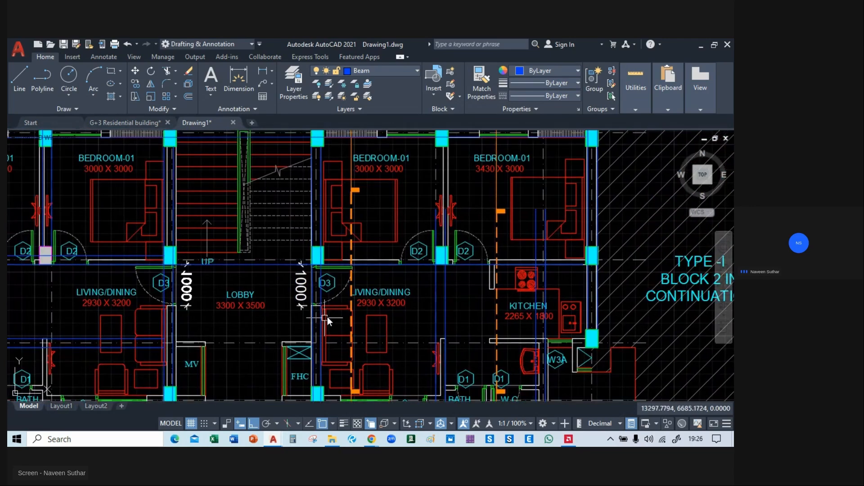
{"action": "middle_click_drag", "start_coordinate": [413, 309], "coordinate": [400, 144]}
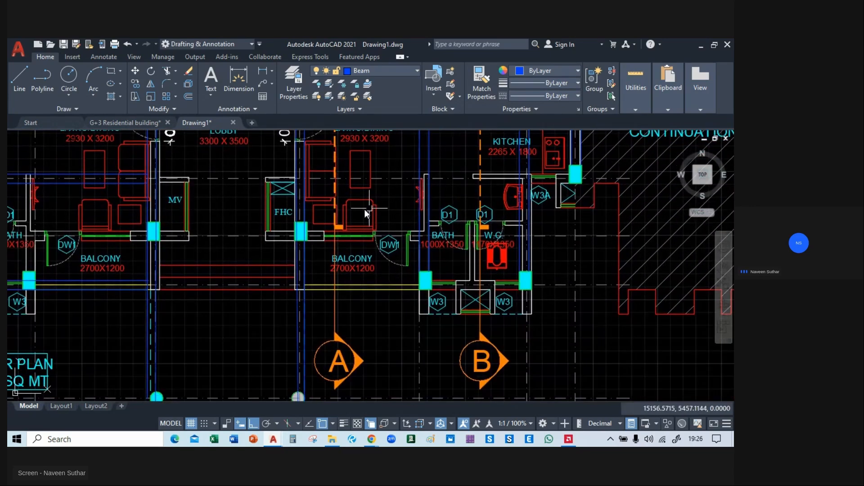
{"action": "scroll", "coordinate": [320, 254], "scroll_direction": "down", "scroll_amount": 3}
{"action": "scroll", "coordinate": [255, 220], "scroll_direction": "up", "scroll_amount": 10}
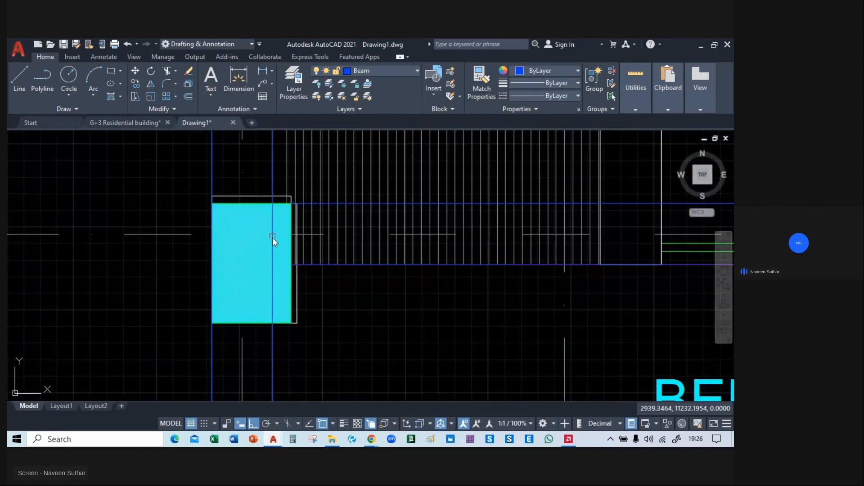
{"action": "left_click", "coordinate": [270, 352]}
{"action": "left_click", "coordinate": [332, 379]}
{"action": "left_click", "coordinate": [211, 350]}
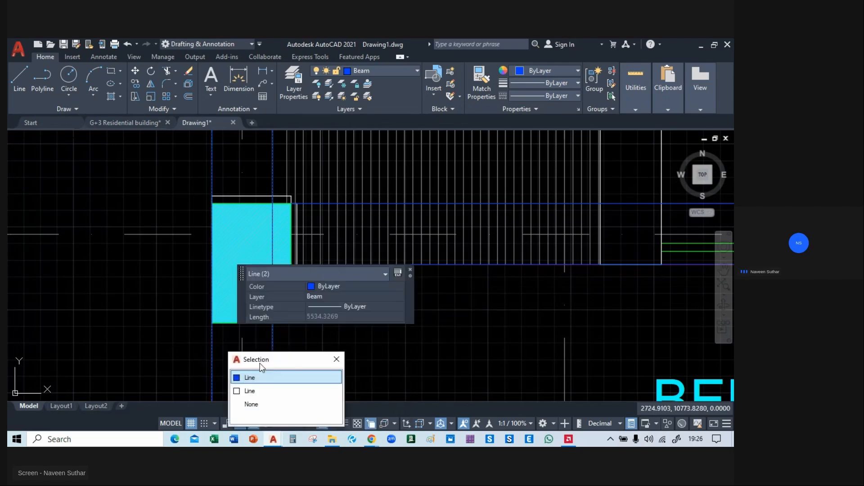
{"action": "left_click", "coordinate": [266, 374]}
{"action": "left_click", "coordinate": [411, 273]}
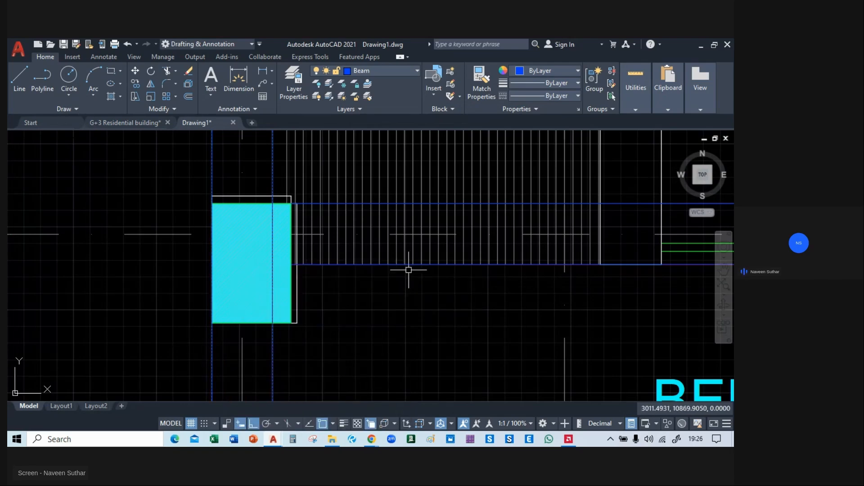
{"action": "left_click", "coordinate": [237, 206]}
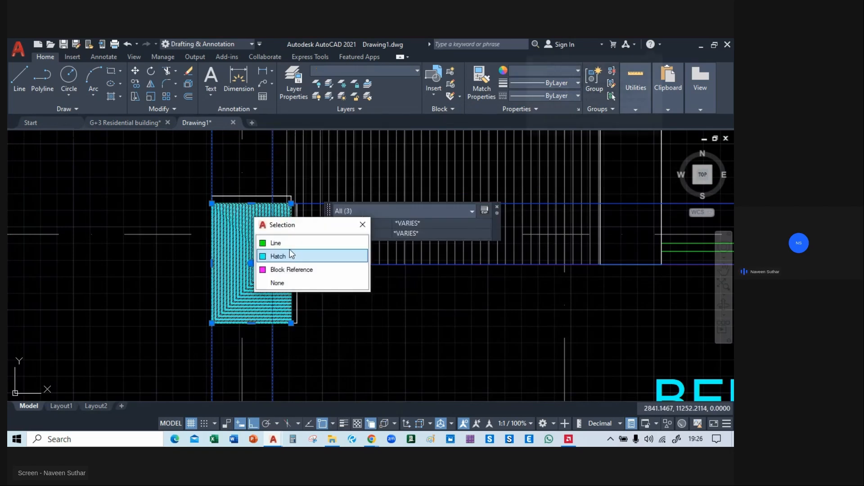
{"action": "left_click", "coordinate": [245, 261]}
{"action": "left_click", "coordinate": [294, 295]}
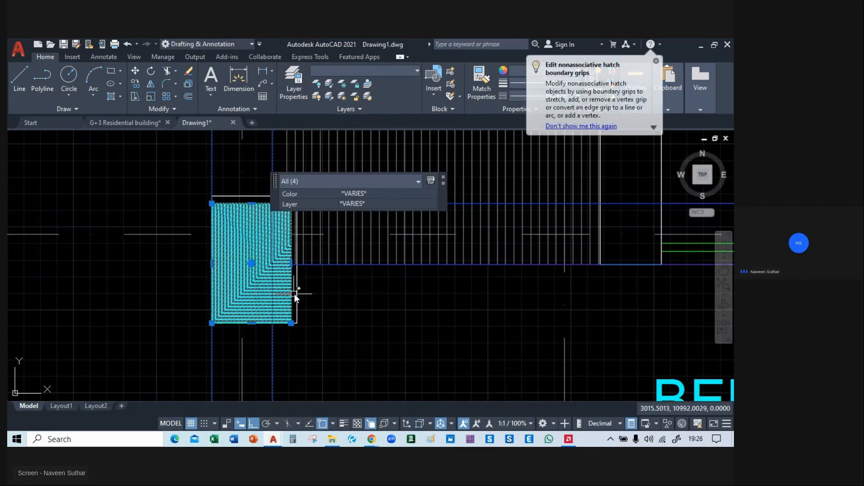
{"action": "middle_click_drag", "start_coordinate": [105, 224], "coordinate": [326, 229]}
{"action": "scroll", "coordinate": [210, 231], "scroll_direction": "down", "scroll_amount": 6}
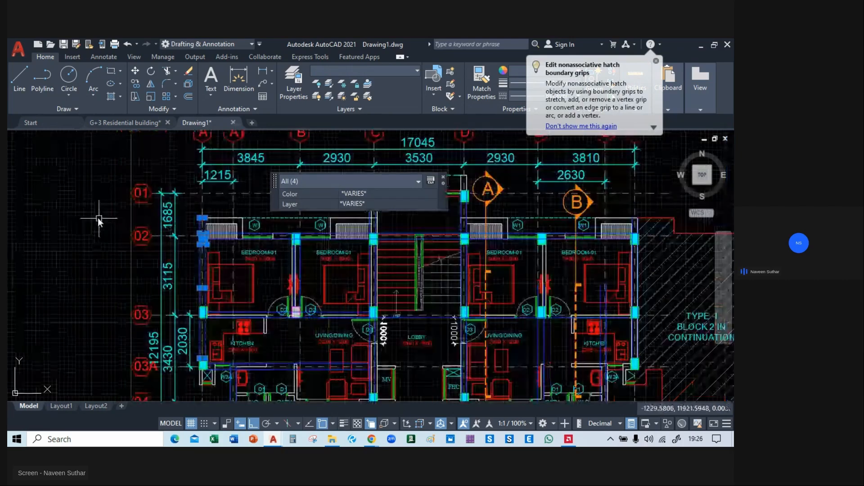
{"action": "right_click", "coordinate": [79, 188]}
{"action": "left_click", "coordinate": [129, 338]}
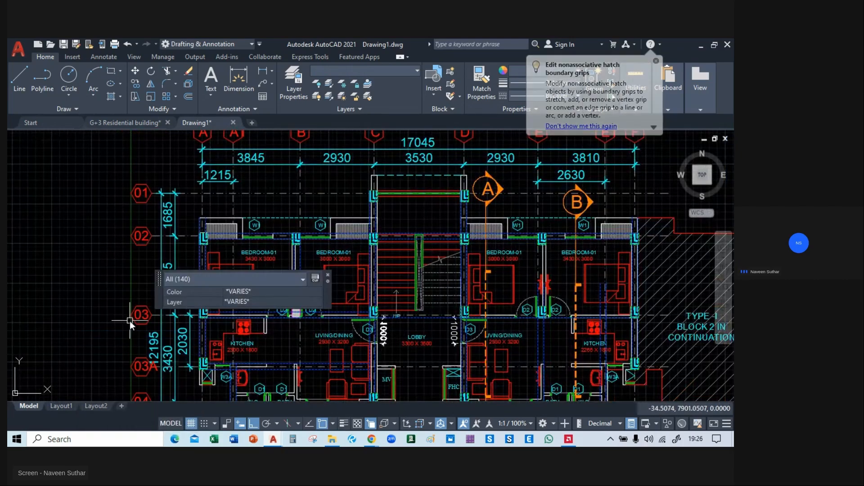
Move the selected beams and columns off the floor plan into the empty area to its right.
{"action": "type", "text": "m"}
{"action": "key", "text": "Return"}
{"action": "left_click", "coordinate": [310, 299]}
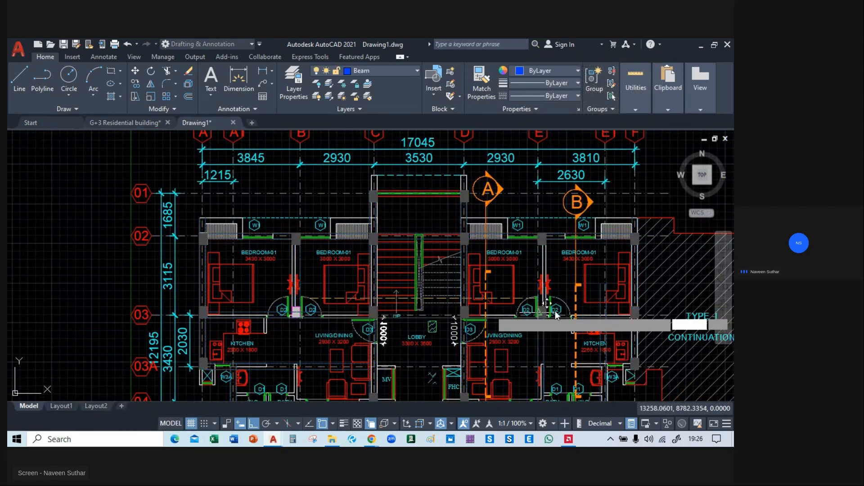
{"action": "middle_click_drag", "start_coordinate": [696, 317], "coordinate": [88, 207]}
{"action": "left_click", "coordinate": [525, 212]}
{"action": "scroll", "coordinate": [350, 276], "scroll_direction": "up", "scroll_amount": 2}
{"action": "scroll", "coordinate": [349, 282], "scroll_direction": "down", "scroll_amount": 3}
{"action": "middle_click_drag", "start_coordinate": [412, 287], "coordinate": [374, 314]}
{"action": "scroll", "coordinate": [234, 274], "scroll_direction": "up", "scroll_amount": 4}
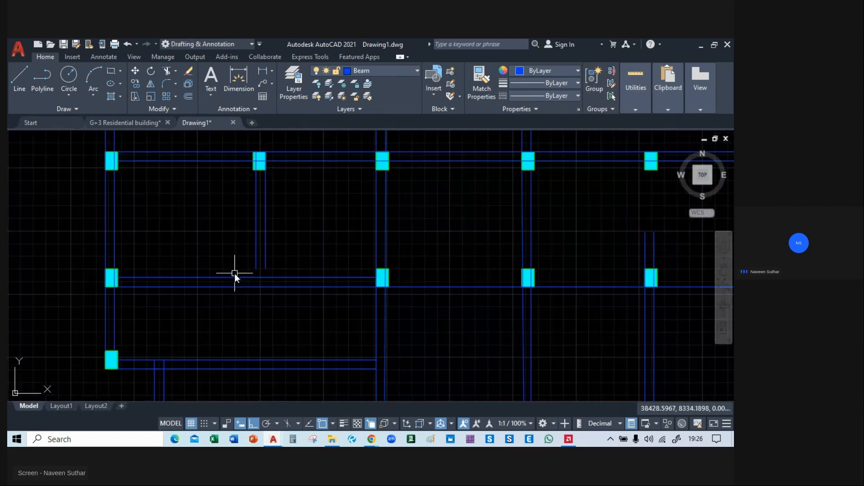
Trim the two vertical beam line ends projecting above the plan's upper-left corner column back to the top horizontal beam.
{"action": "type", "text": "ex"}
{"action": "key", "text": "Return"}
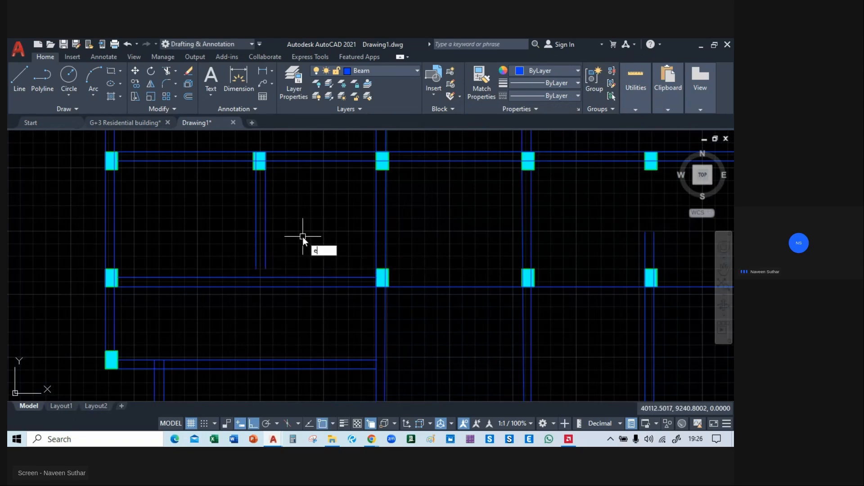
{"action": "middle_click_drag", "start_coordinate": [237, 228], "coordinate": [227, 266]}
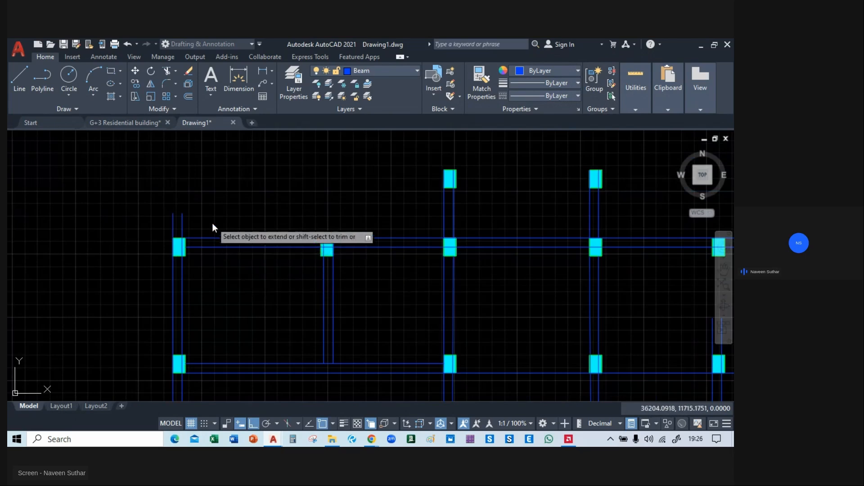
{"action": "type", "text": "tr"}
{"action": "key", "text": "Return"}
{"action": "left_click_drag", "start_coordinate": [201, 220], "coordinate": [140, 225]}
{"action": "middle_click_drag", "start_coordinate": [319, 220], "coordinate": [180, 218]}
{"action": "key", "text": "Escape"}
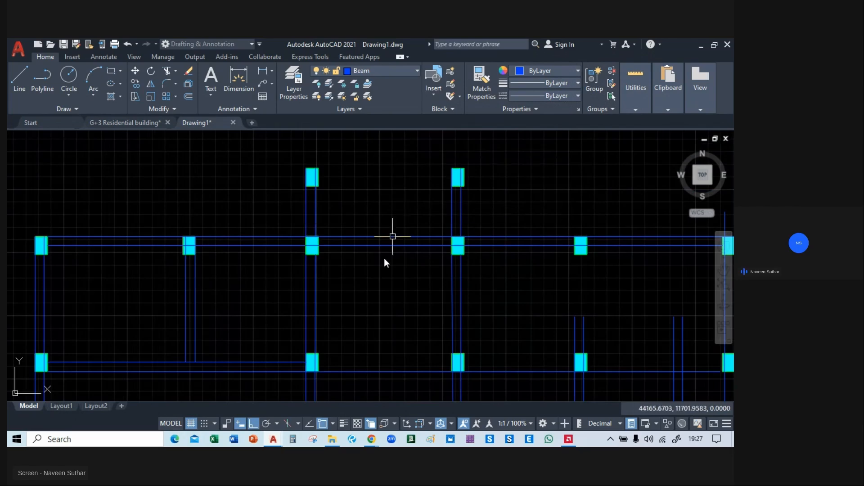
Delete the right line of the vertical beam pair that runs down to the left round column.
{"action": "middle_click_drag", "start_coordinate": [378, 374], "coordinate": [359, 154]}
{"action": "middle_click_drag", "start_coordinate": [359, 292], "coordinate": [364, 166]}
{"action": "mouse_move", "coordinate": [358, 239]}
{"action": "middle_mouse_down"}
{"action": "mouse_move", "coordinate": [366, 296]}
{"action": "mouse_move", "coordinate": [327, 292]}
{"action": "middle_mouse_up"}
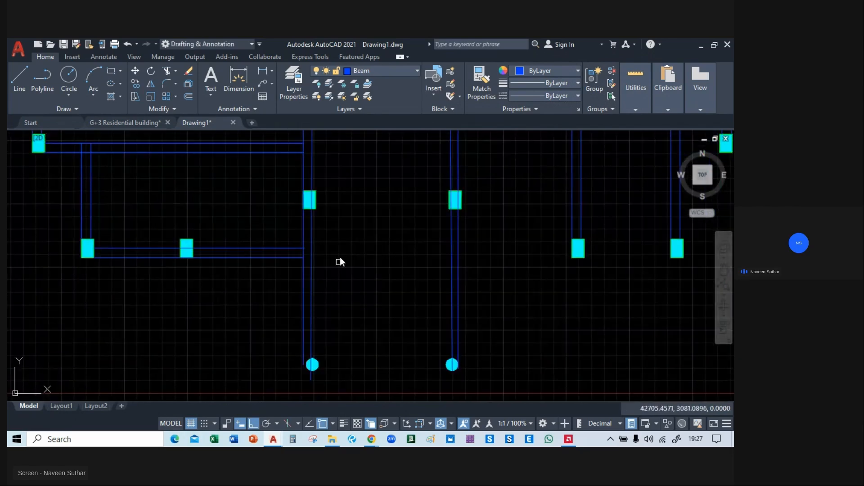
{"action": "middle_click_drag", "start_coordinate": [339, 258], "coordinate": [358, 363]}
{"action": "scroll", "coordinate": [344, 261], "scroll_direction": "down", "scroll_amount": 4}
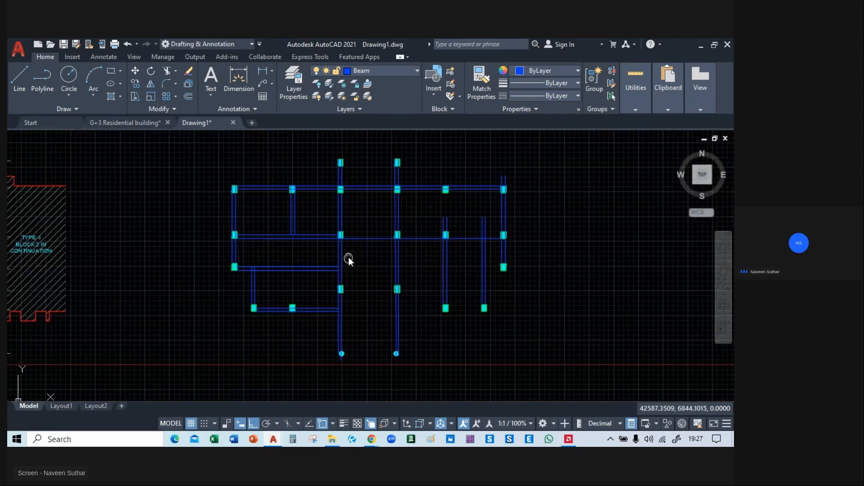
{"action": "left_click", "coordinate": [345, 256]}
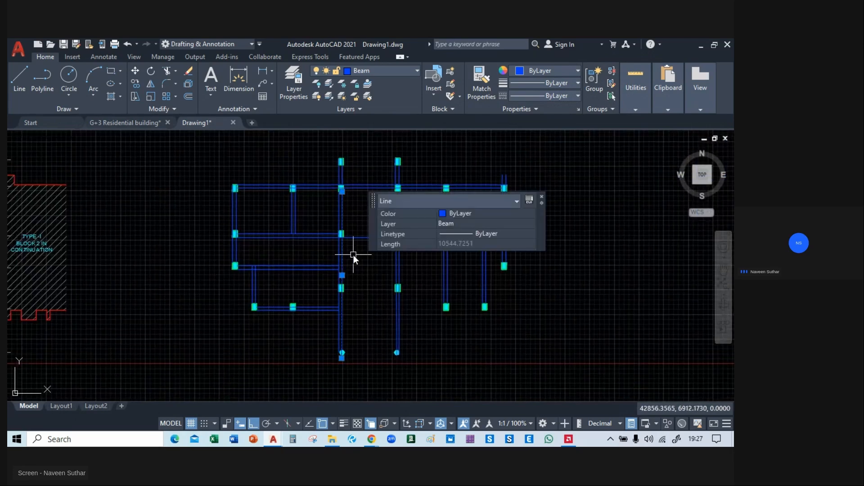
{"action": "key", "text": "Escape"}
{"action": "scroll", "coordinate": [347, 313], "scroll_direction": "up", "scroll_amount": 6}
{"action": "mouse_move", "coordinate": [352, 351]}
{"action": "middle_mouse_down"}
{"action": "mouse_move", "coordinate": [337, 122]}
{"action": "mouse_move", "coordinate": [355, 277]}
{"action": "middle_mouse_up"}
{"action": "scroll", "coordinate": [333, 152], "scroll_direction": "up", "scroll_amount": 4}
{"action": "scroll", "coordinate": [337, 215], "scroll_direction": "down", "scroll_amount": 5}
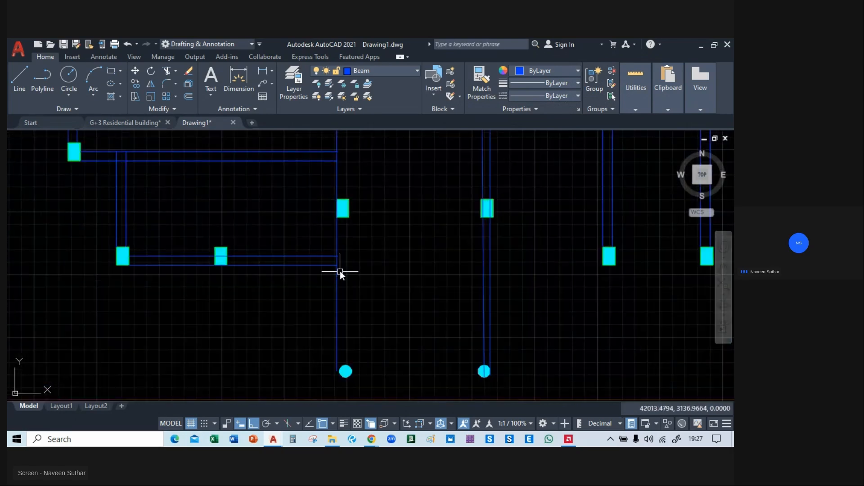
Copy the remaining line of the left round column's vertical beam 230 to the right.
{"action": "left_click", "coordinate": [337, 309]}
{"action": "type", "text": "l"}
{"action": "key", "text": "Return"}
{"action": "left_click", "coordinate": [336, 324]}
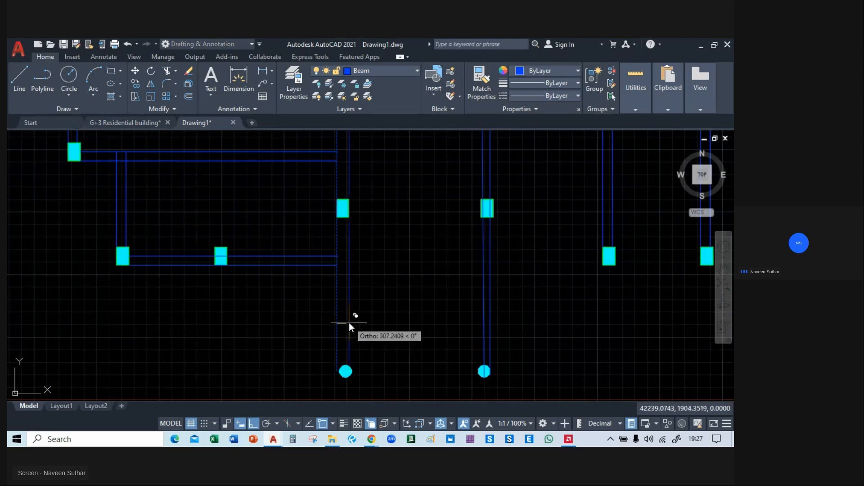
{"action": "type", "text": "230"}
{"action": "key", "text": "Return"}
{"action": "key", "text": "Return"}
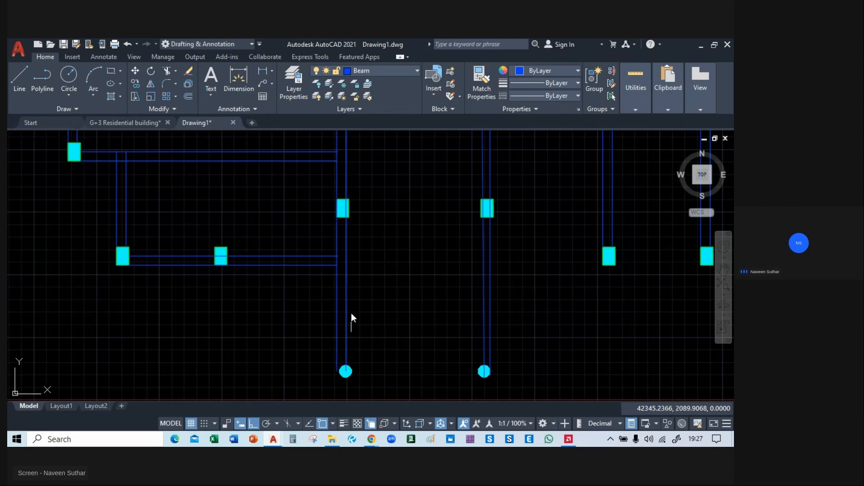
Try to delete both lines of the vertical beam pair that runs down to the right round column.
{"action": "mouse_move", "coordinate": [366, 228]}
{"action": "middle_mouse_down"}
{"action": "mouse_move", "coordinate": [379, 195]}
{"action": "mouse_move", "coordinate": [350, 250]}
{"action": "mouse_move", "coordinate": [331, 140]}
{"action": "middle_mouse_up"}
{"action": "middle_click_drag", "start_coordinate": [399, 351], "coordinate": [350, 184]}
{"action": "mouse_move", "coordinate": [338, 289]}
{"action": "middle_mouse_down"}
{"action": "mouse_move", "coordinate": [401, 361]}
{"action": "mouse_move", "coordinate": [394, 305]}
{"action": "middle_mouse_up"}
{"action": "left_click", "coordinate": [382, 304]}
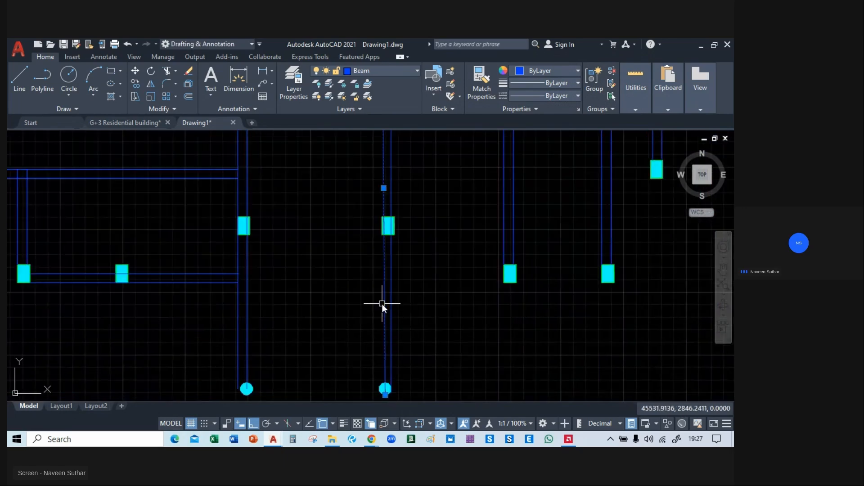
{"action": "key", "text": "Escape"}
{"action": "mouse_move", "coordinate": [378, 287]}
{"action": "middle_mouse_down"}
{"action": "mouse_move", "coordinate": [347, 275]}
{"action": "mouse_move", "coordinate": [355, 303]}
{"action": "mouse_move", "coordinate": [375, 280]}
{"action": "mouse_move", "coordinate": [378, 348]}
{"action": "middle_mouse_up"}
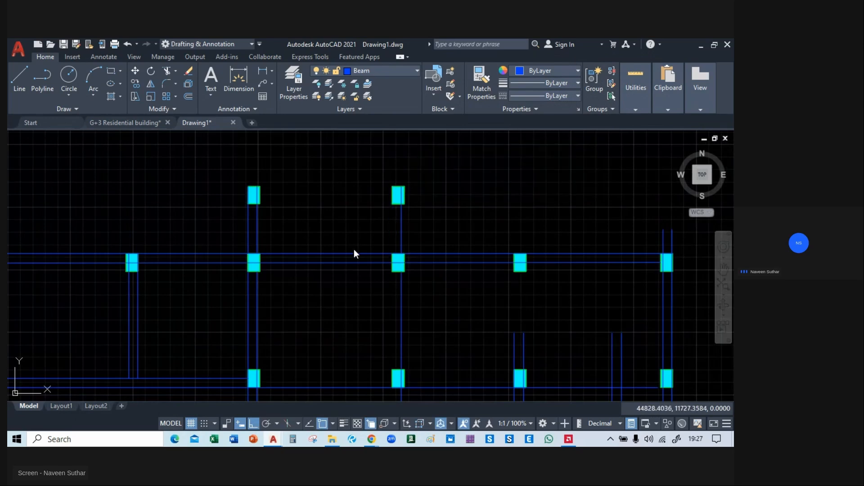
{"action": "left_click", "coordinate": [405, 304]}
{"action": "key", "text": "Escape"}
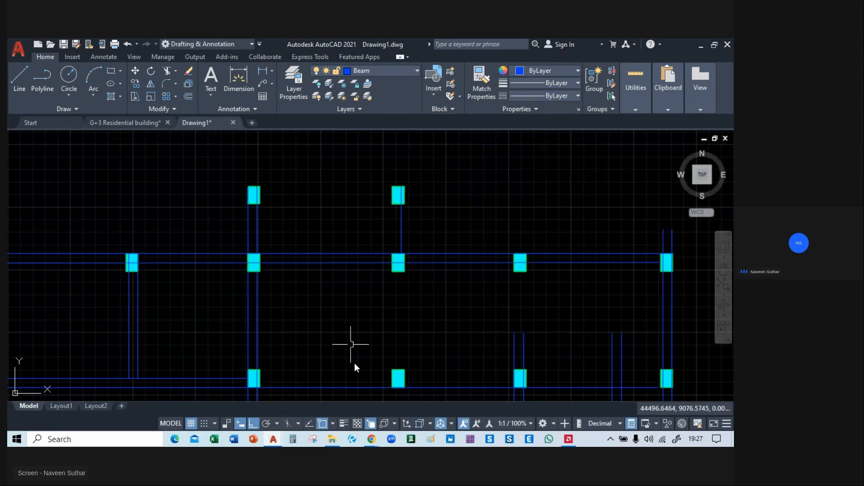
{"action": "middle_click_drag", "start_coordinate": [353, 362], "coordinate": [351, 174]}
Undo the deletion of both lines of the right round column's vertical beam.
{"action": "key", "text": "ctrl+z"}
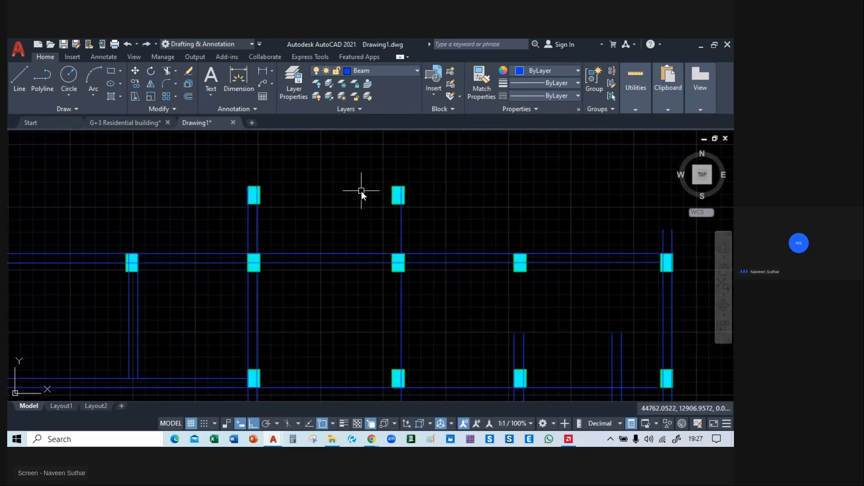
{"action": "key", "text": "ctrl+z"}
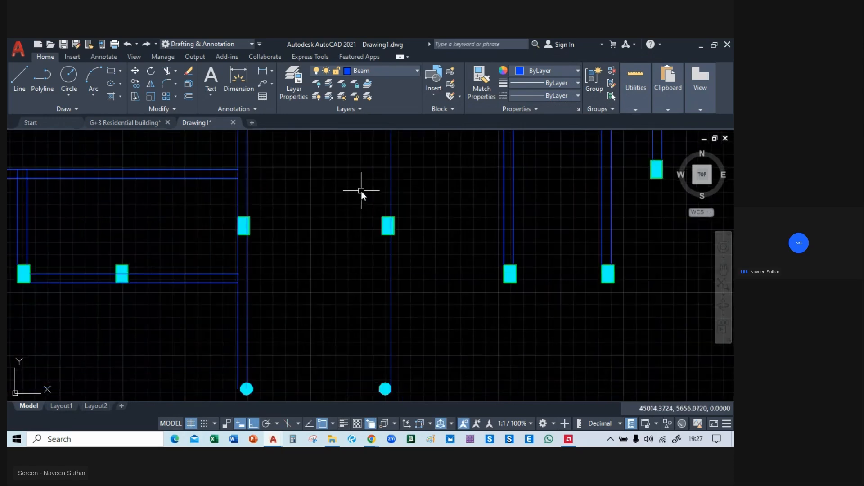
{"action": "key", "text": "ctrl+z"}
Delete the left line of the right round column's vertical beam and replace it with a copy of the right line 230 to the left.
{"action": "left_click", "coordinate": [383, 282]}
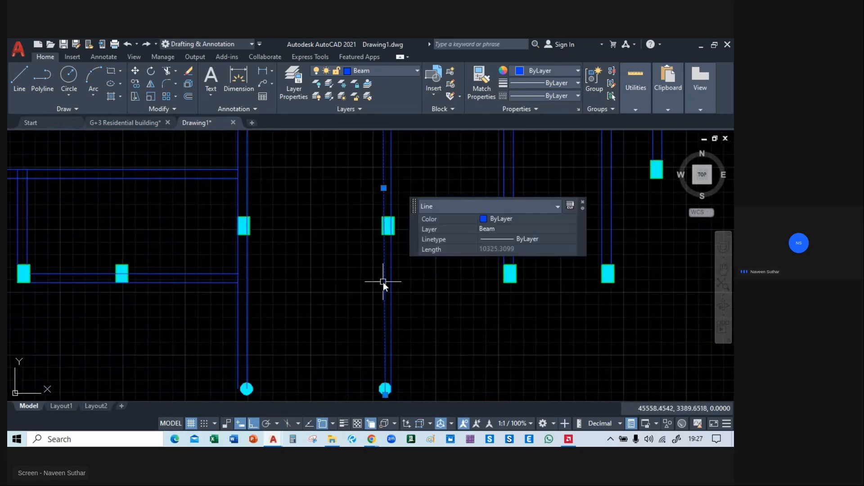
{"action": "key", "text": "Delete"}
{"action": "left_click", "coordinate": [391, 309]}
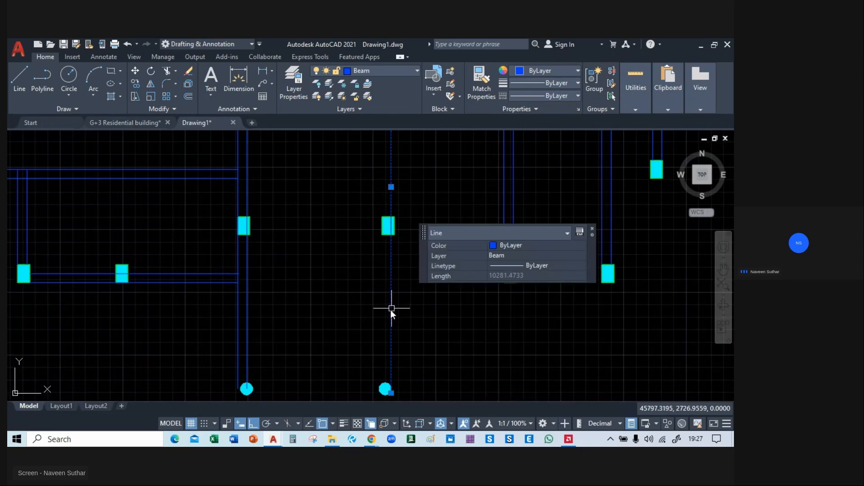
{"action": "type", "text": "co"}
{"action": "key", "text": "Return"}
{"action": "left_click", "coordinate": [391, 310]}
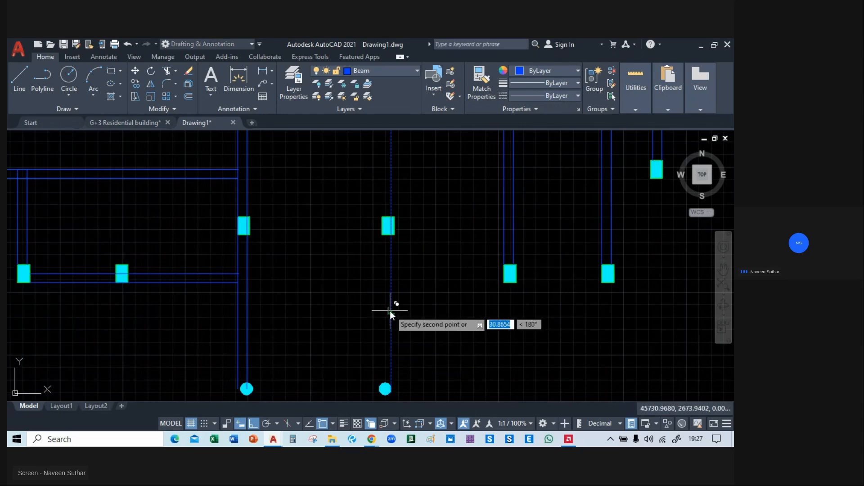
{"action": "type", "text": "230"}
{"action": "key", "text": "Return"}
{"action": "key", "text": "Escape"}
Extend both lines of the vertical beam below the top row's second column to the lower line of the middle horizontal beam.
{"action": "middle_click_drag", "start_coordinate": [427, 246], "coordinate": [461, 384]}
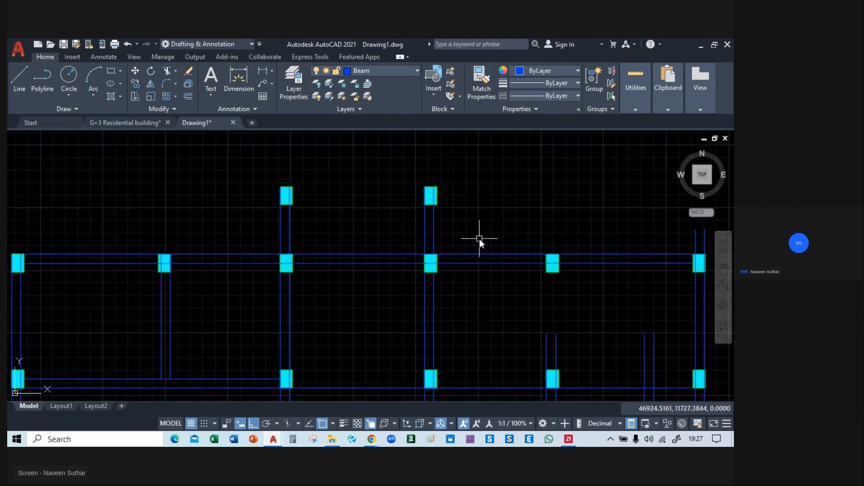
{"action": "middle_click_drag", "start_coordinate": [478, 237], "coordinate": [432, 211]}
{"action": "middle_click_drag", "start_coordinate": [353, 253], "coordinate": [342, 229]}
{"action": "scroll", "coordinate": [342, 260], "scroll_direction": "down", "scroll_amount": 2}
{"action": "mouse_move", "coordinate": [342, 261]}
{"action": "middle_mouse_down"}
{"action": "mouse_move", "coordinate": [363, 312]}
{"action": "mouse_move", "coordinate": [330, 345]}
{"action": "mouse_move", "coordinate": [315, 330]}
{"action": "mouse_move", "coordinate": [298, 242]}
{"action": "mouse_move", "coordinate": [407, 266]}
{"action": "middle_mouse_up"}
{"action": "scroll", "coordinate": [292, 237], "scroll_direction": "up", "scroll_amount": 2}
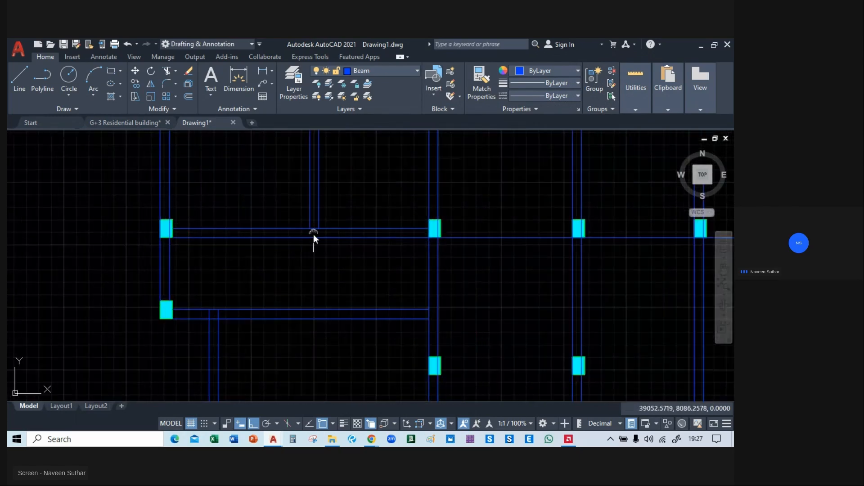
{"action": "type", "text": "ex"}
{"action": "key", "text": "space"}
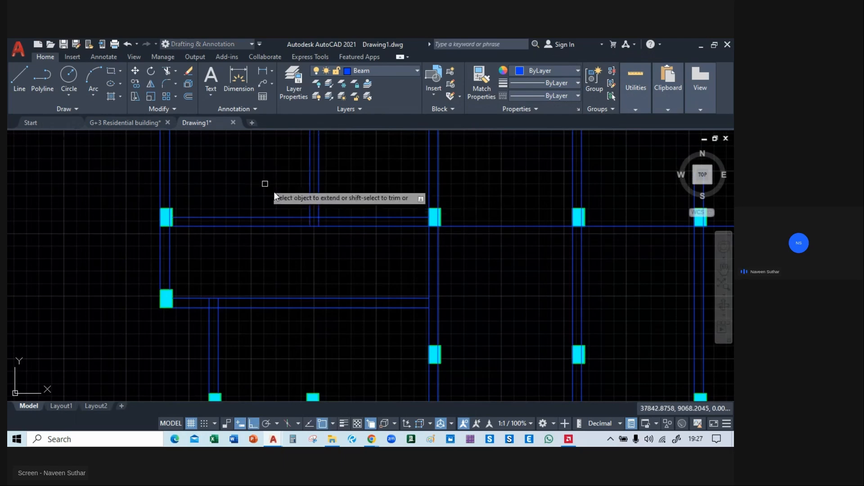
{"action": "scroll", "coordinate": [326, 222], "scroll_direction": "up", "scroll_amount": 4}
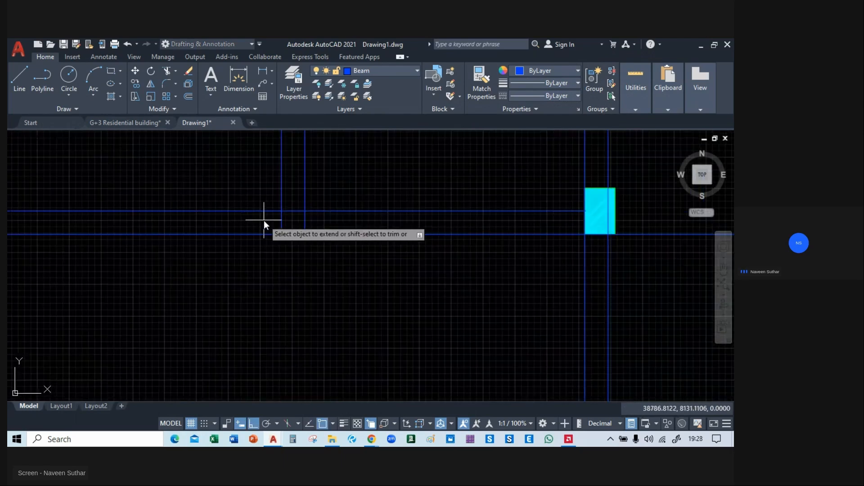
{"action": "left_click", "coordinate": [344, 226]}
{"action": "left_click", "coordinate": [277, 225]}
{"action": "scroll", "coordinate": [299, 224], "scroll_direction": "down", "scroll_amount": 3}
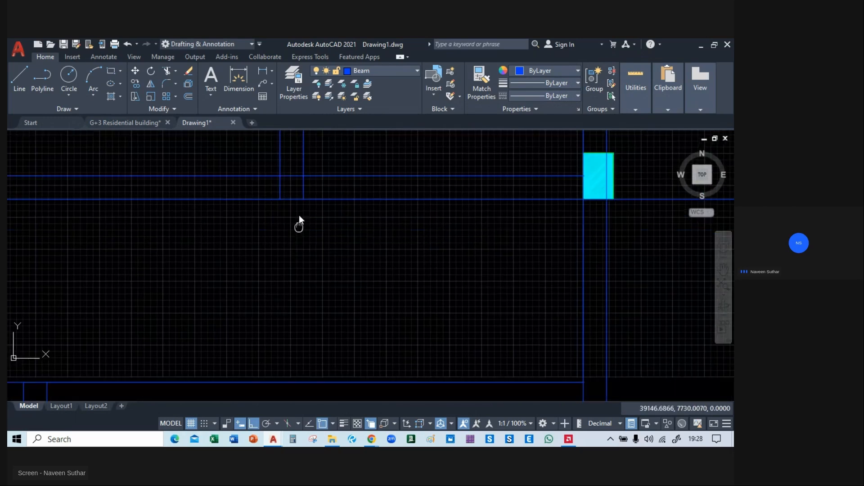
Stretch both lines of the second column's vertical beam down to the upper line of the next horizontal beam.
{"action": "left_click", "coordinate": [287, 186]}
{"action": "left_click", "coordinate": [287, 196]}
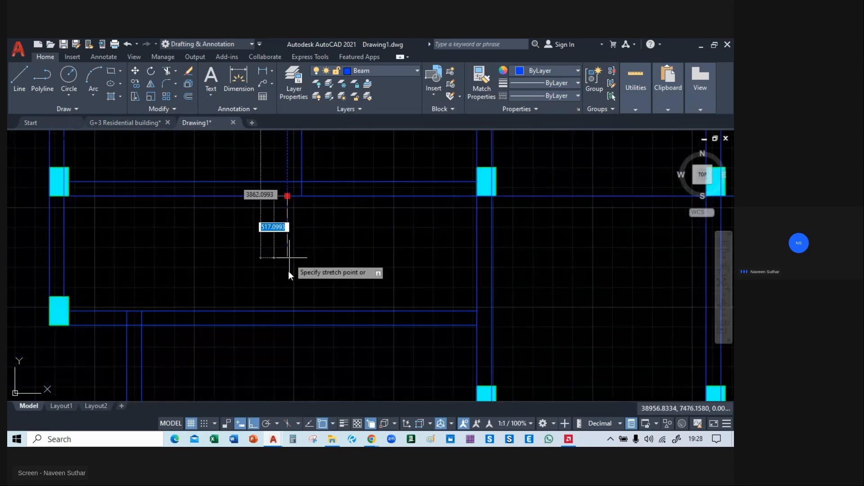
{"action": "left_click", "coordinate": [287, 310]}
{"action": "left_click", "coordinate": [304, 187]}
{"action": "left_click", "coordinate": [302, 197]}
{"action": "left_click", "coordinate": [304, 312]}
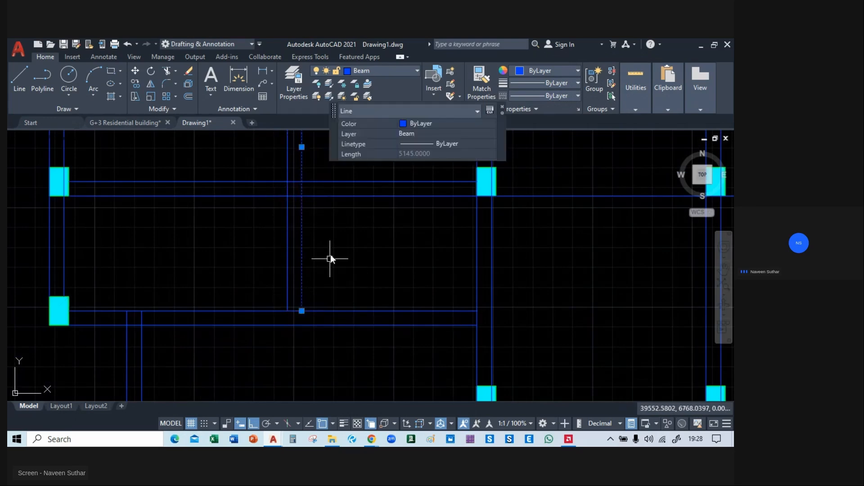
{"action": "key", "text": "Escape"}
Stretch the upper line of the middle horizontal beam across the plan to the inner vertical beam line at the far-right column.
{"action": "scroll", "coordinate": [331, 253], "scroll_direction": "down", "scroll_amount": 5}
{"action": "mouse_move", "coordinate": [331, 252]}
{"action": "middle_mouse_down"}
{"action": "mouse_move", "coordinate": [323, 228]}
{"action": "mouse_move", "coordinate": [276, 286]}
{"action": "mouse_move", "coordinate": [257, 201]}
{"action": "mouse_move", "coordinate": [250, 264]}
{"action": "mouse_move", "coordinate": [270, 309]}
{"action": "mouse_move", "coordinate": [261, 231]}
{"action": "middle_mouse_up"}
{"action": "scroll", "coordinate": [271, 278], "scroll_direction": "up", "scroll_amount": 2}
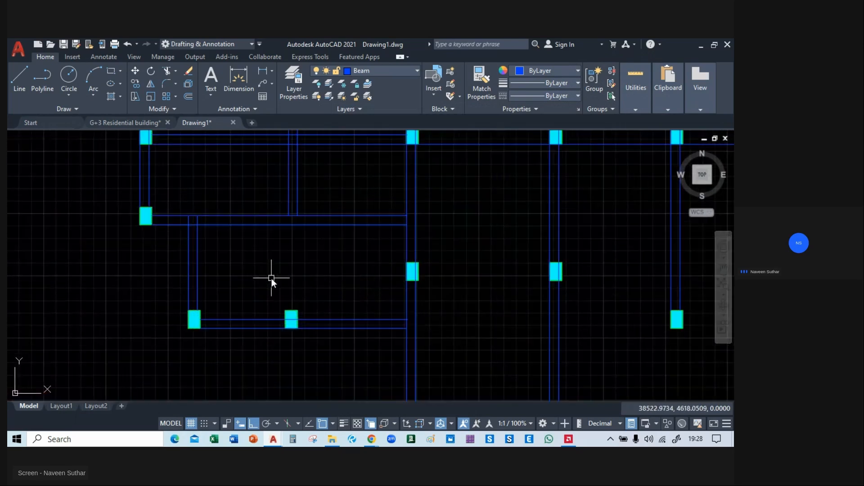
{"action": "mouse_move", "coordinate": [285, 276]}
{"action": "middle_mouse_down"}
{"action": "mouse_move", "coordinate": [309, 254]}
{"action": "mouse_move", "coordinate": [294, 321]}
{"action": "middle_mouse_up"}
{"action": "scroll", "coordinate": [318, 248], "scroll_direction": "down", "scroll_amount": 7}
{"action": "scroll", "coordinate": [334, 244], "scroll_direction": "up", "scroll_amount": 3}
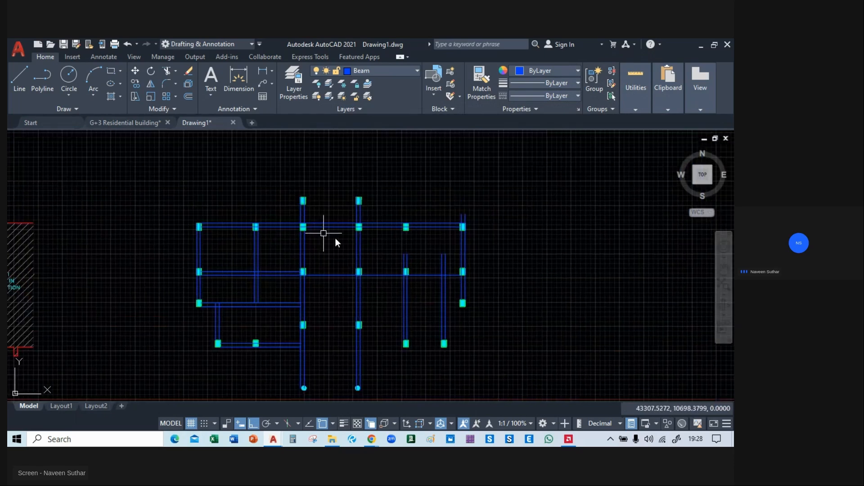
{"action": "scroll", "coordinate": [328, 276], "scroll_direction": "up", "scroll_amount": 4}
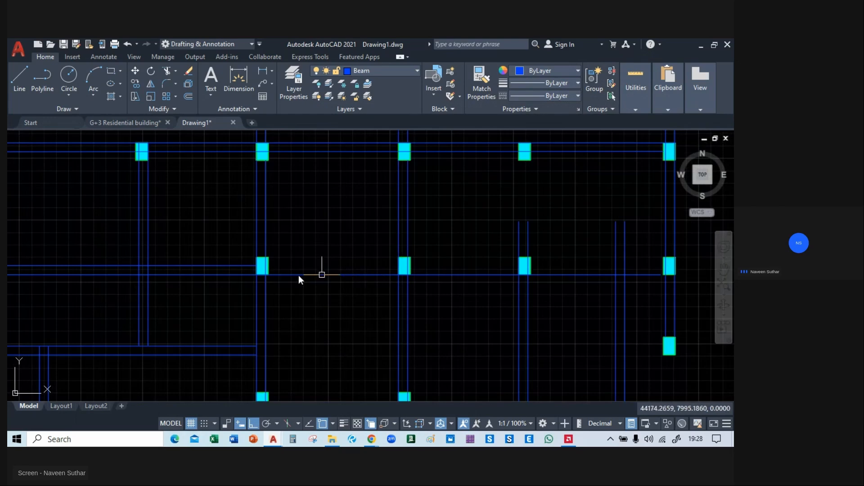
{"action": "left_click", "coordinate": [221, 266]}
{"action": "left_click", "coordinate": [256, 266]}
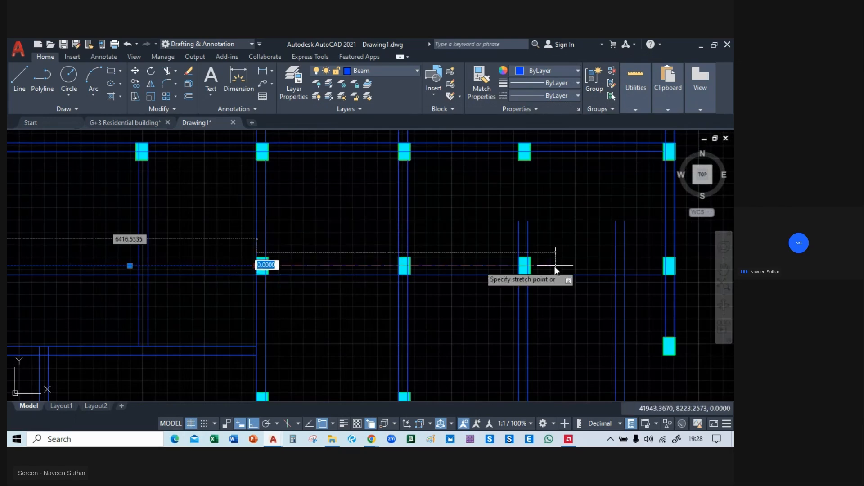
{"action": "middle_click_drag", "start_coordinate": [554, 266], "coordinate": [360, 266]}
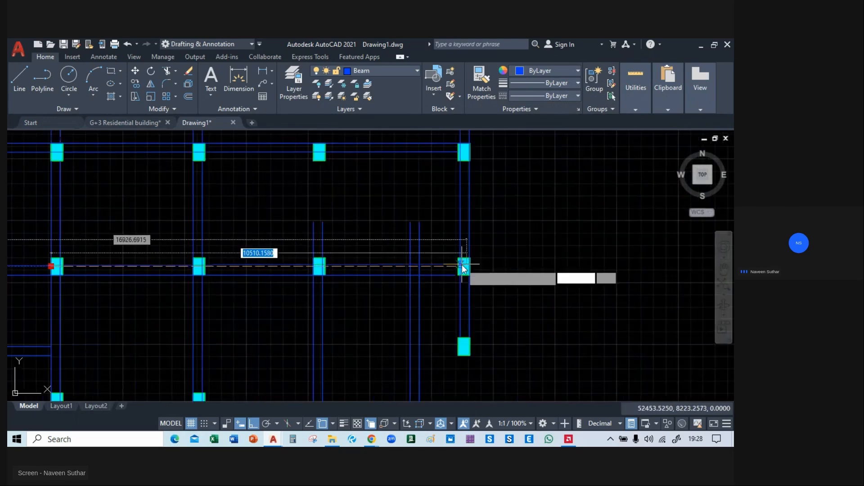
{"action": "scroll", "coordinate": [458, 266], "scroll_direction": "up", "scroll_amount": 4}
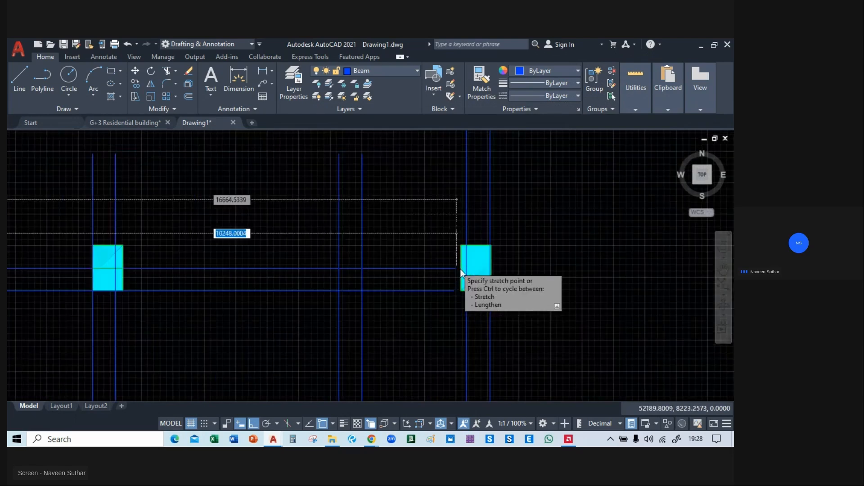
{"action": "scroll", "coordinate": [459, 267], "scroll_direction": "up", "scroll_amount": 2}
{"action": "left_click", "coordinate": [474, 268]}
{"action": "scroll", "coordinate": [423, 310], "scroll_direction": "down", "scroll_amount": 2}
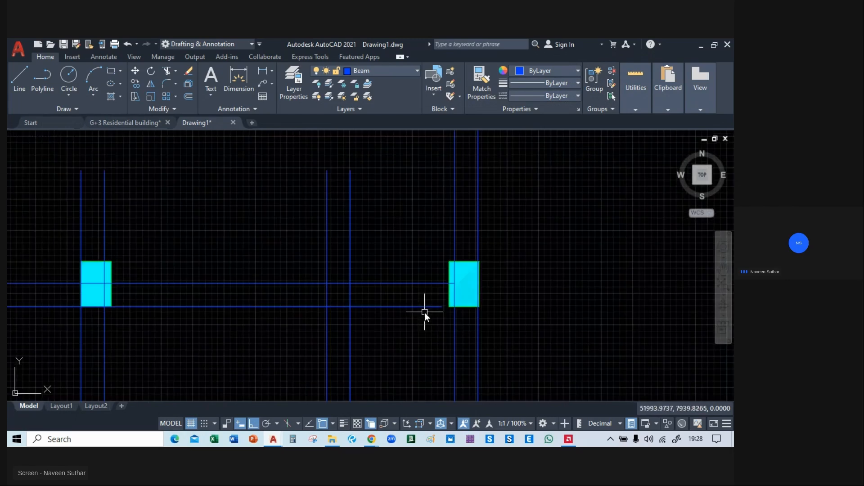
Extend the lower line of the middle horizontal beam to the inner vertical beam line at the far-right column.
{"action": "type", "text": "ex"}
{"action": "key", "text": "Return"}
{"action": "left_click", "coordinate": [424, 306]}
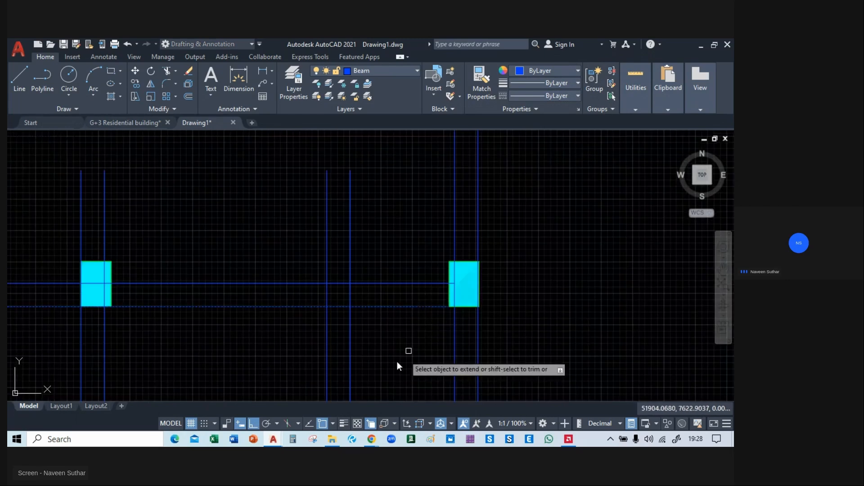
{"action": "middle_click_drag", "start_coordinate": [411, 351], "coordinate": [471, 234]}
{"action": "key", "text": "Escape"}
Draw a beam line between the two topmost columns, joining the facing corners of their upper edges.
{"action": "scroll", "coordinate": [447, 278], "scroll_direction": "down", "scroll_amount": 4}
{"action": "middle_click_drag", "start_coordinate": [434, 338], "coordinate": [524, 219]}
{"action": "scroll", "coordinate": [424, 255], "scroll_direction": "down", "scroll_amount": 2}
{"action": "middle_click_drag", "start_coordinate": [398, 255], "coordinate": [440, 352]}
{"action": "middle_click_drag", "start_coordinate": [421, 245], "coordinate": [432, 280]}
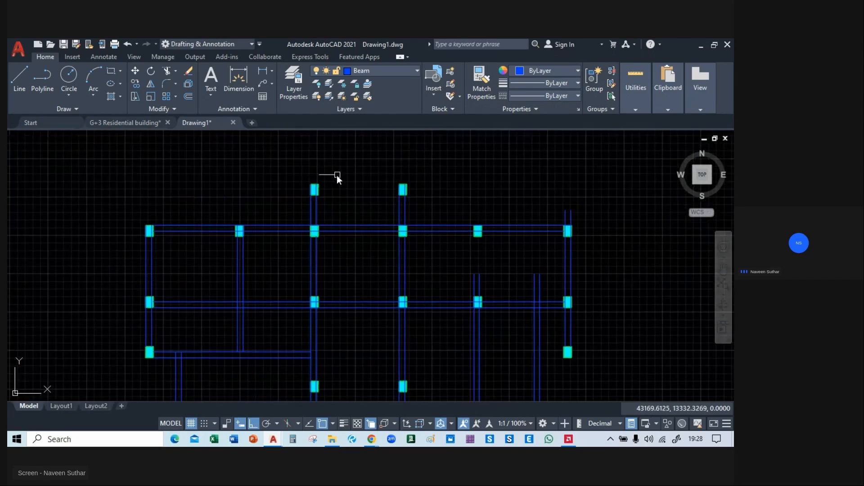
{"action": "scroll", "coordinate": [337, 175], "scroll_direction": "up", "scroll_amount": 4}
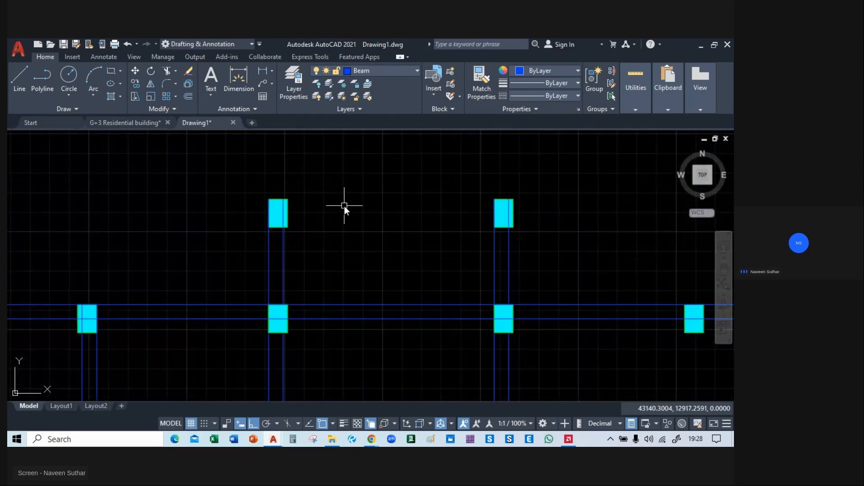
{"action": "left_click", "coordinate": [19, 79]}
{"action": "left_click", "coordinate": [290, 199]}
{"action": "left_click", "coordinate": [496, 199]}
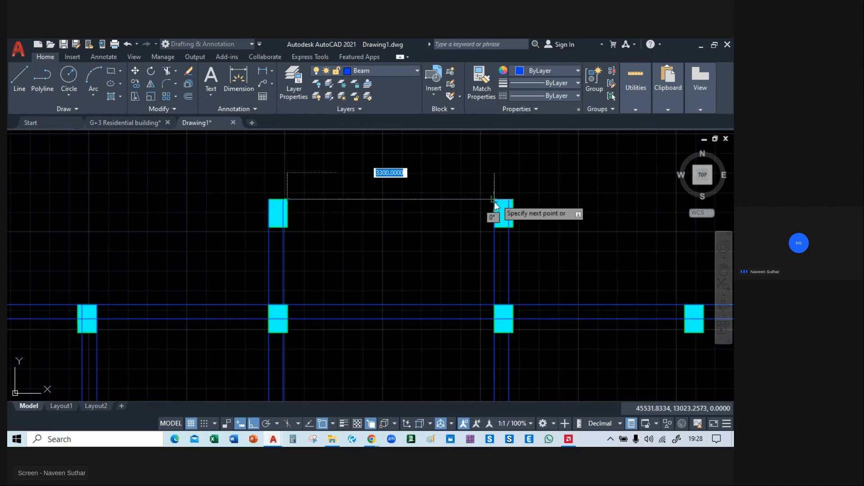
Copy the beam line between the two topmost columns 230 downward to form the beam's second line.
{"action": "key", "text": "Escape"}
{"action": "left_click", "coordinate": [418, 187]}
{"action": "left_click", "coordinate": [373, 223]}
{"action": "type", "text": "co"}
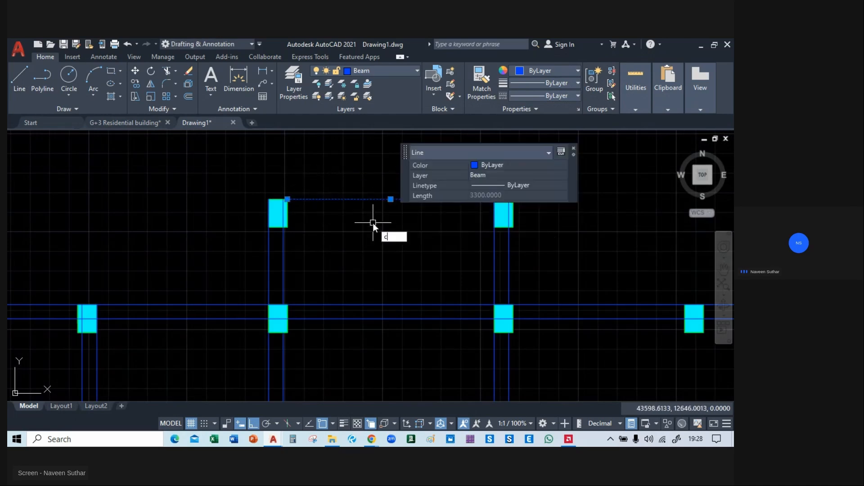
{"action": "key", "text": "Return"}
{"action": "left_click", "coordinate": [374, 198]}
{"action": "type", "text": "230"}
{"action": "key", "text": "Return"}
{"action": "key", "text": "Escape"}
Draw a beam line about 5744 units long from the lower-left corner of the lowest far-right column leftward past the fourth column's vertical beam.
{"action": "middle_click_drag", "start_coordinate": [393, 310], "coordinate": [376, 231]}
{"action": "scroll", "coordinate": [390, 292], "scroll_direction": "down", "scroll_amount": 4}
{"action": "middle_click_drag", "start_coordinate": [390, 293], "coordinate": [328, 299]}
{"action": "mouse_move", "coordinate": [459, 264]}
{"action": "middle_mouse_down"}
{"action": "mouse_move", "coordinate": [467, 163]}
{"action": "mouse_move", "coordinate": [468, 206]}
{"action": "middle_mouse_up"}
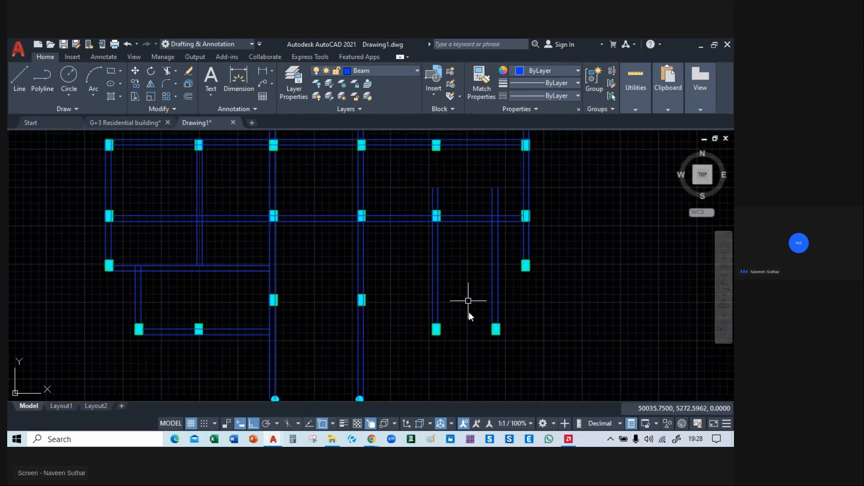
{"action": "middle_click_drag", "start_coordinate": [467, 302], "coordinate": [433, 299]}
{"action": "scroll", "coordinate": [432, 299], "scroll_direction": "up", "scroll_amount": 2}
{"action": "left_click", "coordinate": [15, 86]}
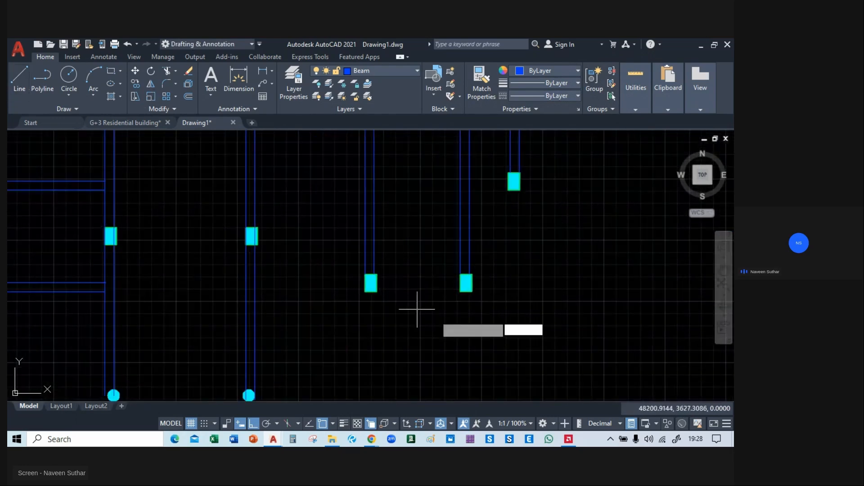
{"action": "left_click", "coordinate": [461, 293]}
{"action": "left_click", "coordinate": [254, 292]}
{"action": "left_click", "coordinate": [236, 292]}
{"action": "key", "text": "Escape"}
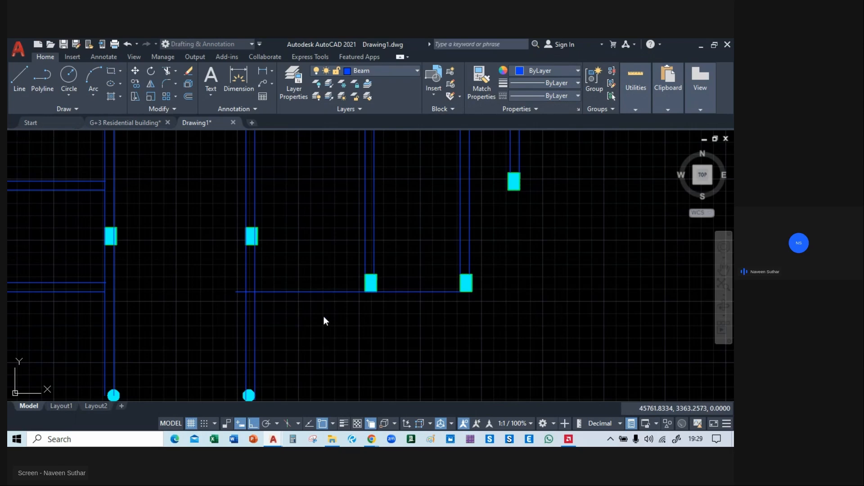
Copy the new lower-right horizontal beam line 230 upward to form the beam's second line.
{"action": "middle_click_drag", "start_coordinate": [334, 312], "coordinate": [367, 340]}
{"action": "left_click", "coordinate": [359, 321]}
{"action": "left_click", "coordinate": [351, 336]}
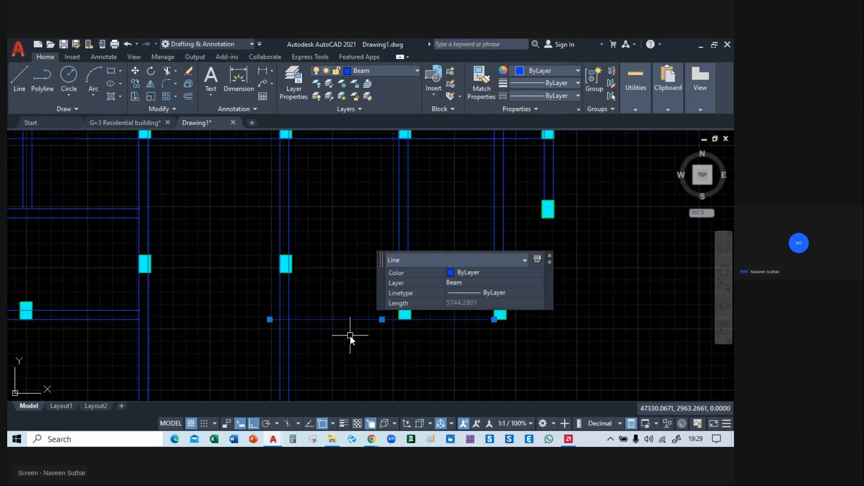
{"action": "type", "text": "m"}
{"action": "key", "text": "Return"}
{"action": "left_click", "coordinate": [350, 319]}
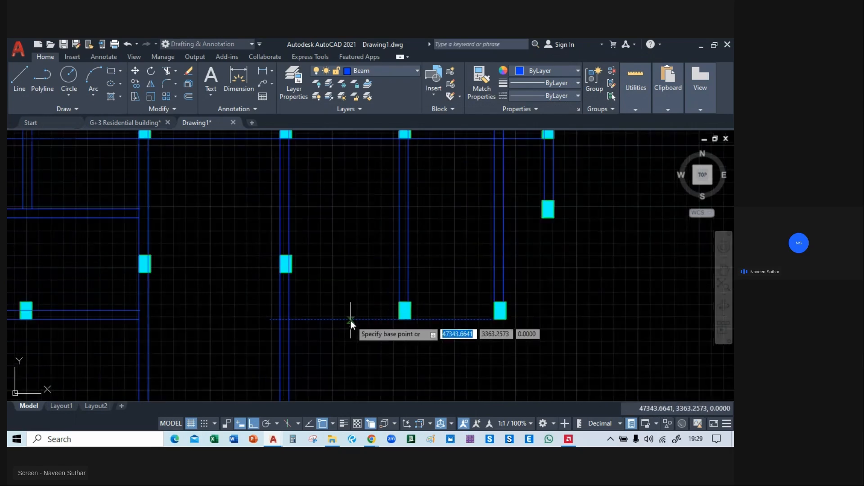
{"action": "type", "text": "230"}
{"action": "key", "text": "Return"}
{"action": "key", "text": "Escape"}
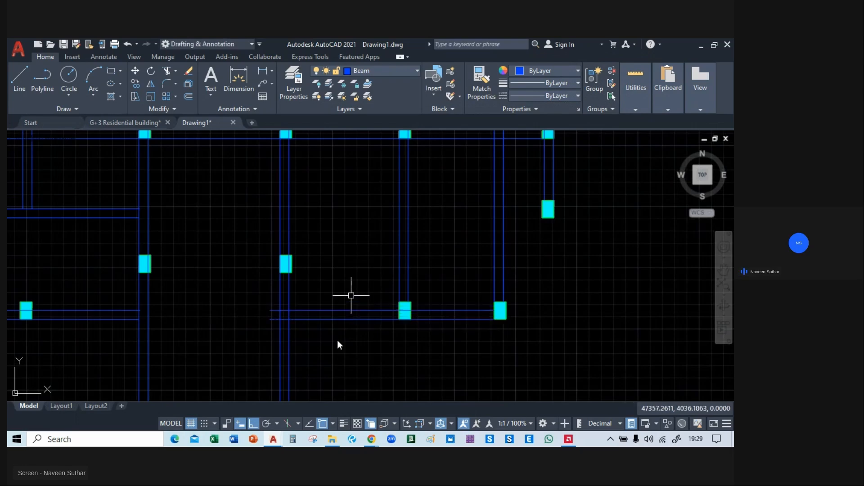
Trim the lower-right horizontal beam's lines where they cross the fourth column's vertical beam and delete the leftover stubs beyond it.
{"action": "middle_click_drag", "start_coordinate": [330, 354], "coordinate": [393, 280]}
{"action": "type", "text": "trc"}
{"action": "key", "text": "Return"}
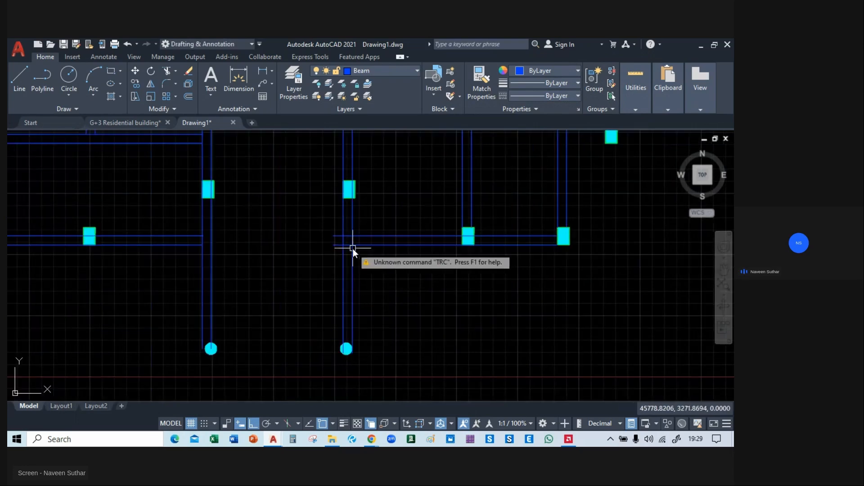
{"action": "type", "text": "tr"}
{"action": "key", "text": "Return"}
{"action": "scroll", "coordinate": [349, 252], "scroll_direction": "up", "scroll_amount": 2}
{"action": "left_click", "coordinate": [349, 253]}
{"action": "left_click", "coordinate": [344, 215]}
{"action": "key", "text": "Return"}
{"action": "key", "text": "Escape"}
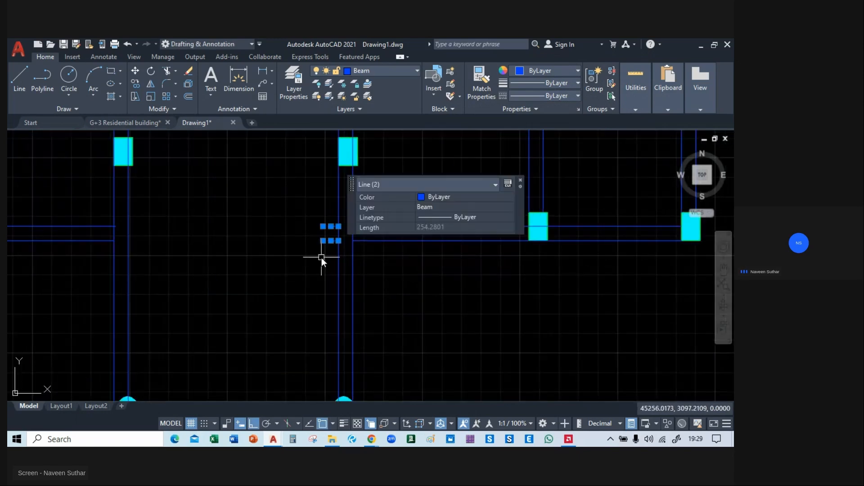
{"action": "scroll", "coordinate": [326, 272], "scroll_direction": "down", "scroll_amount": 5}
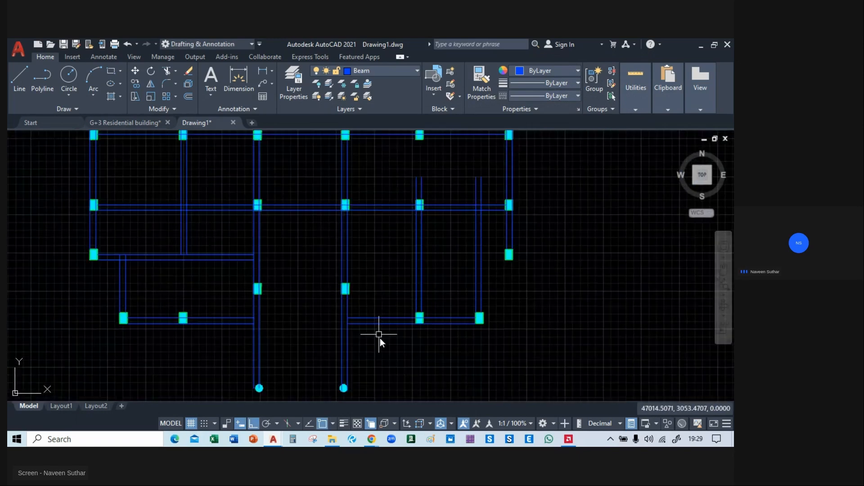
Copy both lower-right horizontal beam lines from their right end to the lower end of the right circular column's inner vertical beam line.
{"action": "scroll", "coordinate": [423, 291], "scroll_direction": "up", "scroll_amount": 2}
{"action": "left_click", "coordinate": [433, 208]}
{"action": "left_click", "coordinate": [417, 269]}
{"action": "type", "text": "co"}
{"action": "key", "text": "Return"}
{"action": "middle_click_drag", "start_coordinate": [537, 281], "coordinate": [537, 270]}
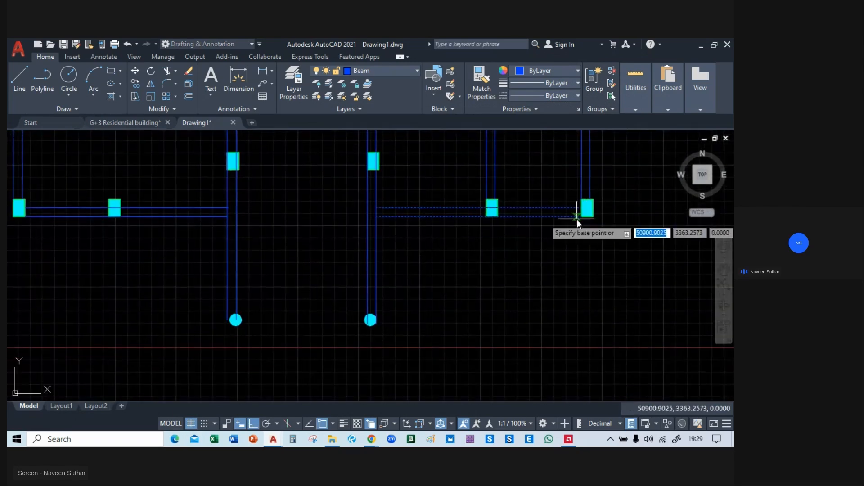
{"action": "left_click", "coordinate": [581, 217]}
{"action": "scroll", "coordinate": [360, 356], "scroll_direction": "up", "scroll_amount": 6}
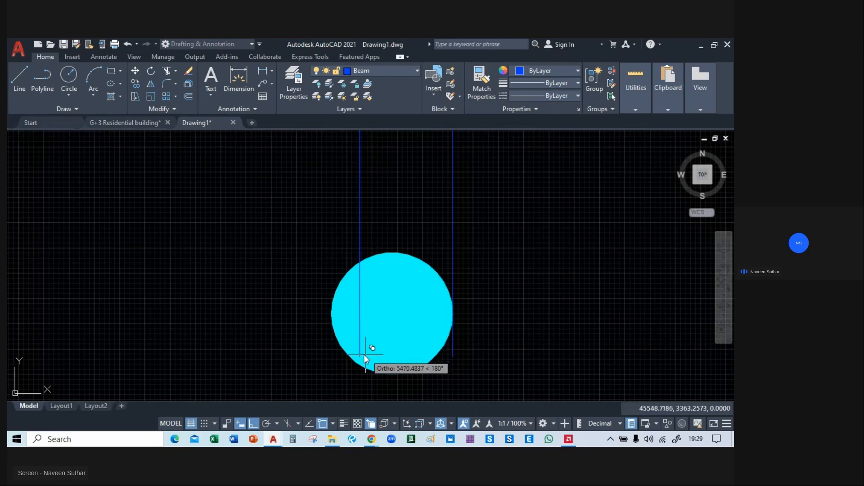
{"action": "left_click", "coordinate": [360, 354]}
{"action": "key", "text": "Escape"}
Try to trim the bottom beam lines' overhang beyond the left circular column's vertical beam.
{"action": "scroll", "coordinate": [396, 337], "scroll_direction": "down", "scroll_amount": 6}
{"action": "middle_click_drag", "start_coordinate": [395, 339], "coordinate": [621, 282]}
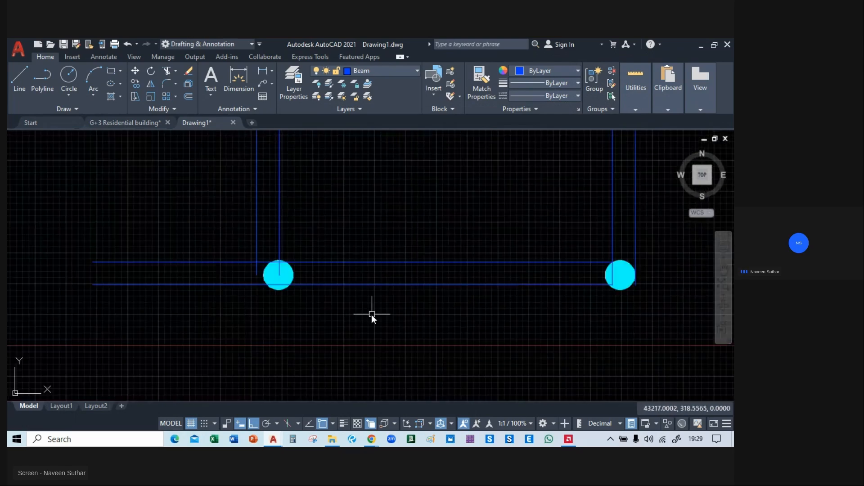
{"action": "type", "text": "tr"}
{"action": "key", "text": "Return"}
{"action": "left_click_drag", "start_coordinate": [244, 204], "coordinate": [212, 323]}
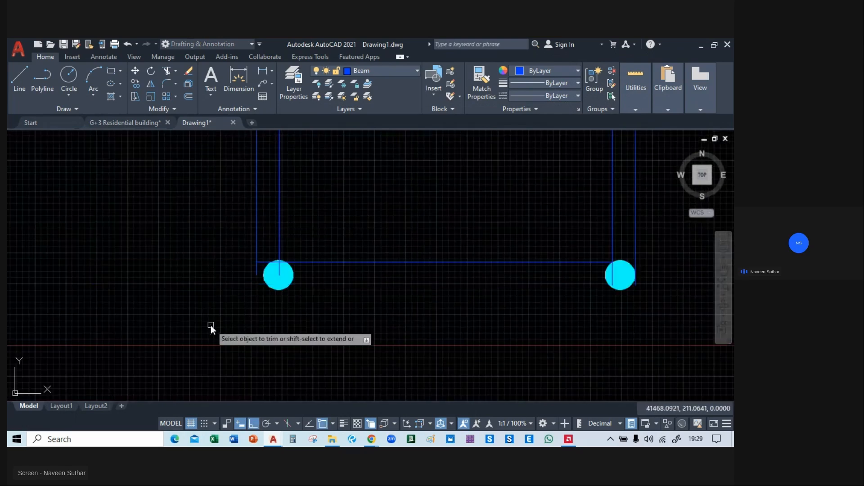
{"action": "key", "text": "ctrl+z"}
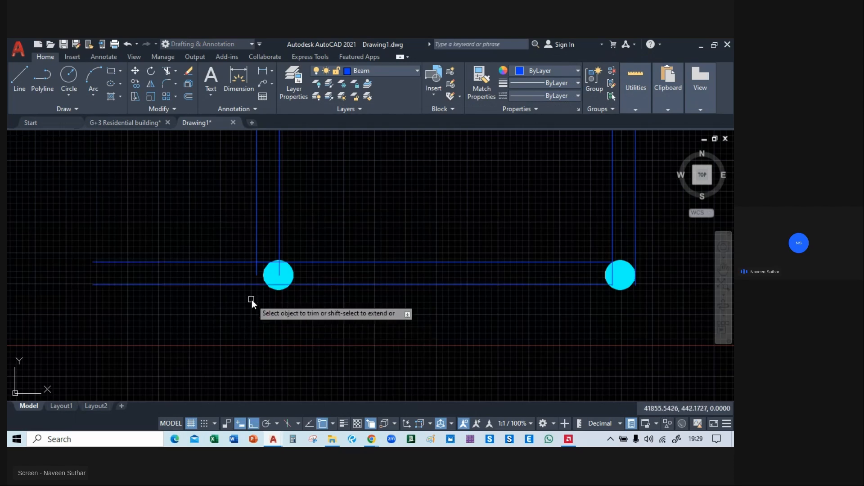
Extend the left circular column's outer vertical beam line to the bottom beam's lower line and trim the horizontal overhang beyond it.
{"action": "scroll", "coordinate": [252, 300], "scroll_direction": "up", "scroll_amount": 2}
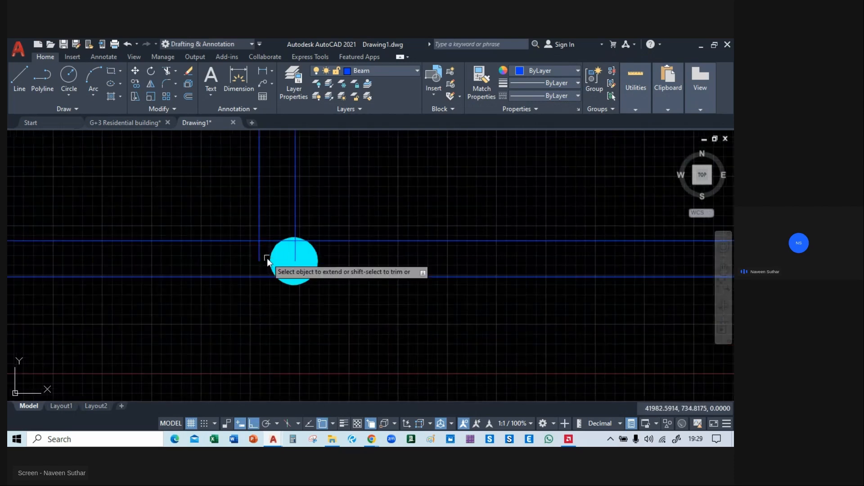
{"action": "key", "text": "Escape"}
{"action": "type", "text": "tr"}
{"action": "key", "text": "Return"}
{"action": "left_click_drag", "start_coordinate": [229, 219], "coordinate": [194, 320]}
{"action": "key", "text": "Escape"}
{"action": "scroll", "coordinate": [185, 316], "scroll_direction": "down", "scroll_amount": 4}
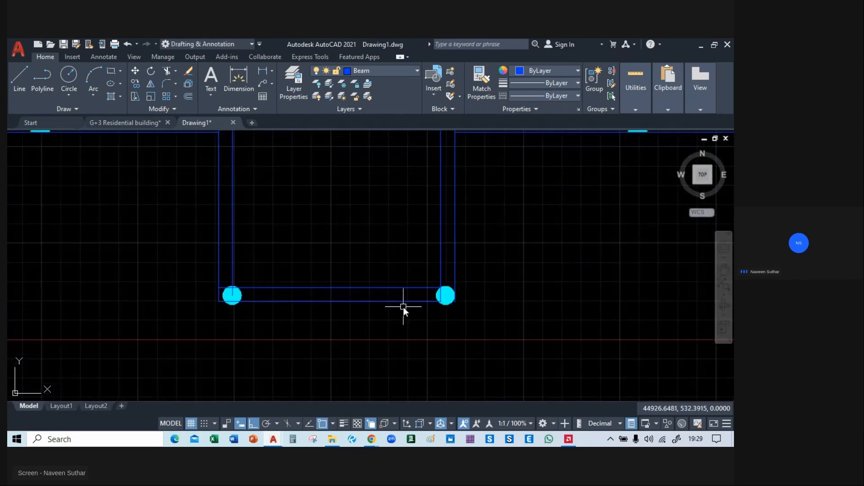
Draw a beam line joining the facing upper corners of the two rectangular columns above the circular columns.
{"action": "mouse_move", "coordinate": [369, 280]}
{"action": "middle_mouse_down"}
{"action": "mouse_move", "coordinate": [357, 335]}
{"action": "mouse_move", "coordinate": [364, 385]}
{"action": "mouse_move", "coordinate": [345, 314]}
{"action": "mouse_move", "coordinate": [344, 356]}
{"action": "middle_mouse_up"}
{"action": "scroll", "coordinate": [357, 336], "scroll_direction": "down", "scroll_amount": 5}
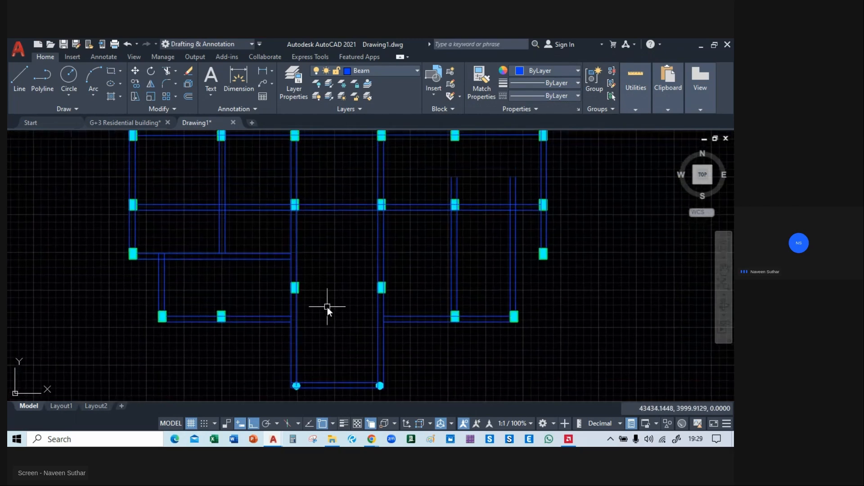
{"action": "scroll", "coordinate": [318, 300], "scroll_direction": "up", "scroll_amount": 4}
{"action": "left_click", "coordinate": [20, 80]}
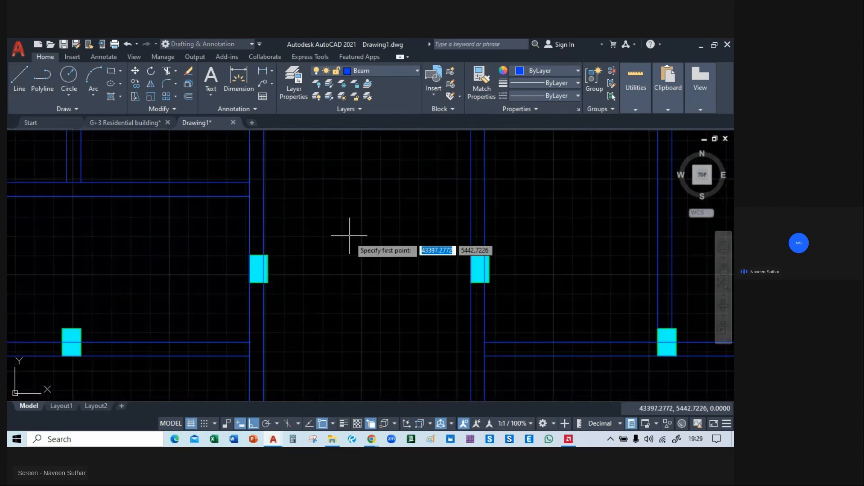
{"action": "left_click", "coordinate": [269, 255]}
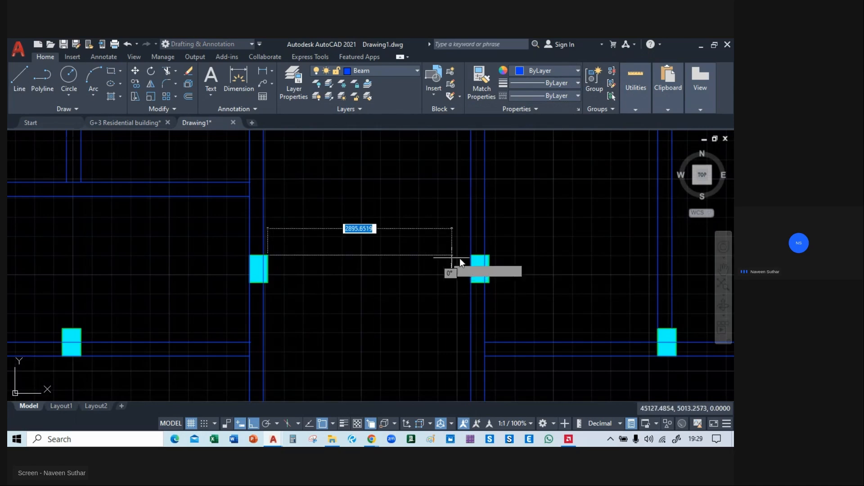
{"action": "left_click", "coordinate": [471, 255]}
{"action": "key", "text": "Return"}
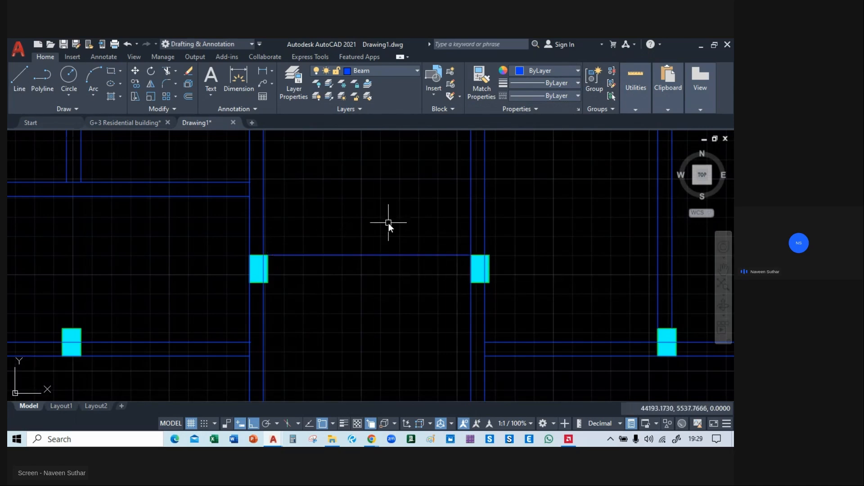
Copy the beam line between the two rectangular columns above the circular ones 230 downward.
{"action": "left_click", "coordinate": [367, 254]}
{"action": "type", "text": "co"}
{"action": "key", "text": "Return"}
{"action": "left_click", "coordinate": [355, 255]}
{"action": "type", "text": "230"}
{"action": "key", "text": "Return"}
{"action": "key", "text": "Return"}
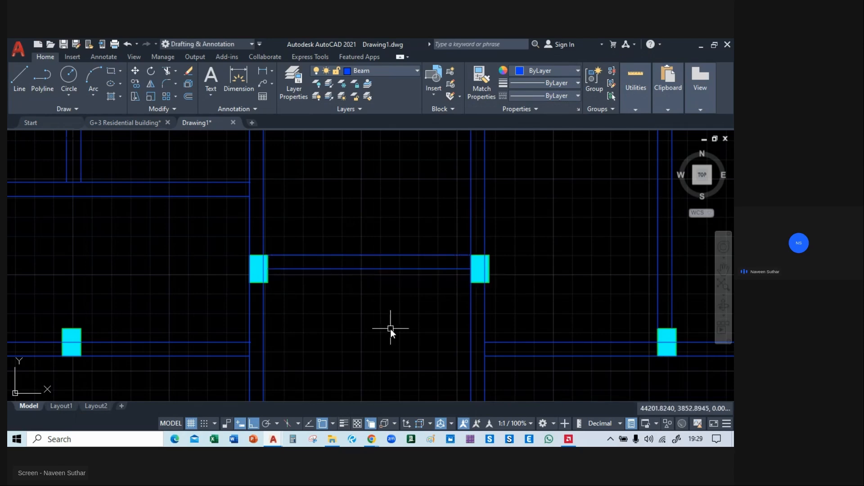
Trim the vertical beam lines between the fifth and sixth columns where they project above the middle horizontal beam.
{"action": "middle_click_drag", "start_coordinate": [391, 329], "coordinate": [400, 182]}
{"action": "scroll", "coordinate": [394, 321], "scroll_direction": "down", "scroll_amount": 5}
{"action": "middle_click_drag", "start_coordinate": [382, 380], "coordinate": [341, 368]}
{"action": "middle_click_drag", "start_coordinate": [451, 312], "coordinate": [422, 312]}
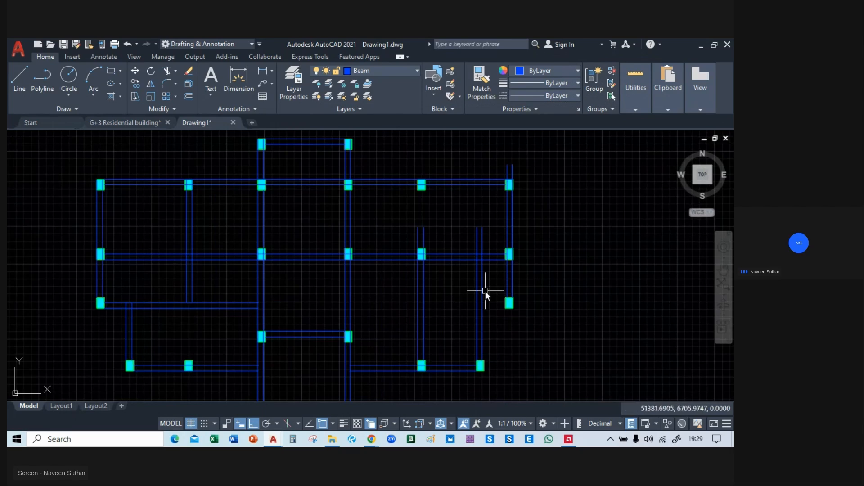
{"action": "mouse_move", "coordinate": [445, 260]}
{"action": "middle_mouse_down"}
{"action": "mouse_move", "coordinate": [447, 233]}
{"action": "mouse_move", "coordinate": [447, 265]}
{"action": "middle_mouse_up"}
{"action": "scroll", "coordinate": [466, 229], "scroll_direction": "up", "scroll_amount": 2}
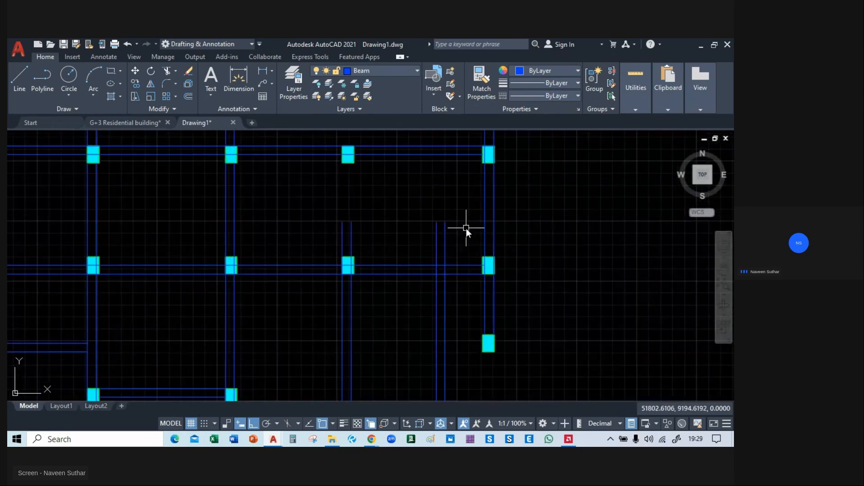
{"action": "type", "text": "tr"}
{"action": "key", "text": "Return"}
{"action": "left_click_drag", "start_coordinate": [455, 250], "coordinate": [403, 254]}
Extend both lines of the fifth column's vertical beam up to the upper horizontal beam.
{"action": "middle_click_drag", "start_coordinate": [403, 257], "coordinate": [442, 263]}
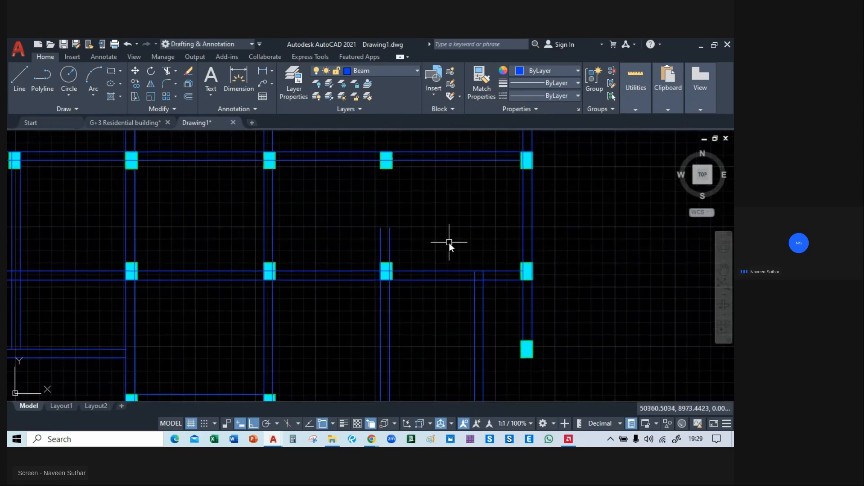
{"action": "type", "text": "ex"}
{"action": "key", "text": "Return"}
{"action": "left_click", "coordinate": [356, 244]}
{"action": "left_click", "coordinate": [438, 249]}
{"action": "scroll", "coordinate": [439, 270], "scroll_direction": "down", "scroll_amount": 5}
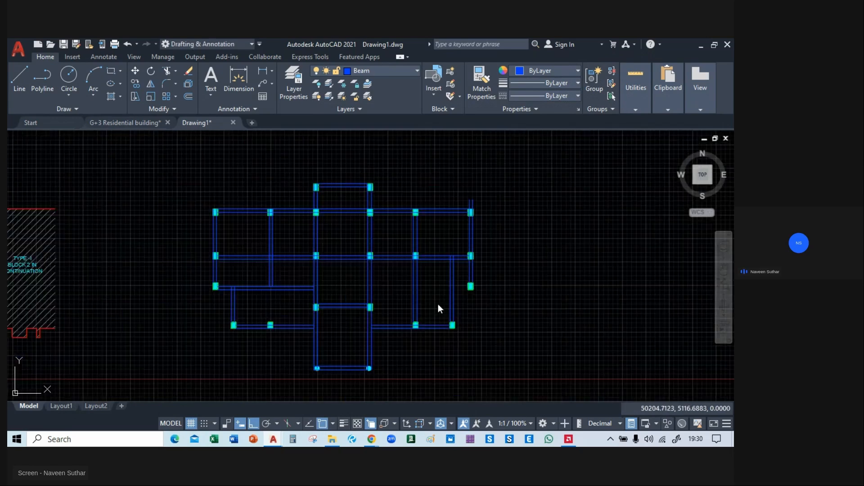
{"action": "key", "text": "Escape"}
Trim the far-right column's vertical beam lines projecting above the upper horizontal beam.
{"action": "scroll", "coordinate": [482, 194], "scroll_direction": "up", "scroll_amount": 5}
{"action": "type", "text": "tr"}
{"action": "key", "text": "Return"}
{"action": "left_click", "coordinate": [490, 214]}
{"action": "left_click", "coordinate": [401, 215]}
{"action": "key", "text": "Escape"}
Draw a beam line from the lower-left corner of the far-right beam's end column to the inner line of the fifth column's vertical beam.
{"action": "middle_click_drag", "start_coordinate": [485, 391], "coordinate": [515, 237]}
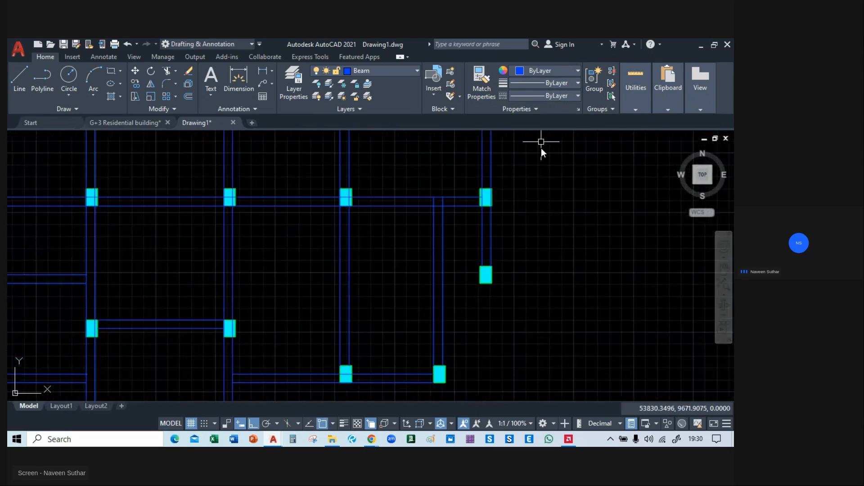
{"action": "mouse_move", "coordinate": [464, 328]}
{"action": "middle_mouse_down"}
{"action": "mouse_move", "coordinate": [478, 296]}
{"action": "mouse_move", "coordinate": [475, 318]}
{"action": "mouse_move", "coordinate": [486, 331]}
{"action": "middle_mouse_up"}
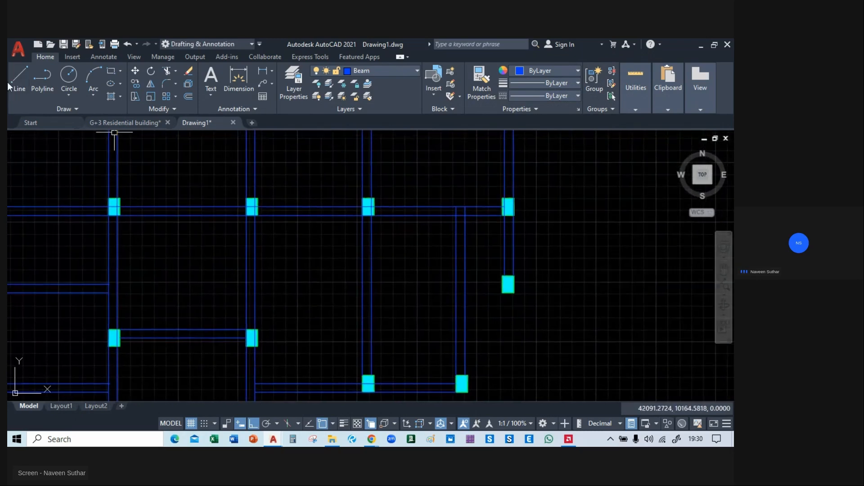
{"action": "scroll", "coordinate": [387, 226], "scroll_direction": "up", "scroll_amount": 4}
{"action": "middle_click_drag", "start_coordinate": [590, 328], "coordinate": [492, 223]}
{"action": "type", "text": "l"}
{"action": "key", "text": "Return"}
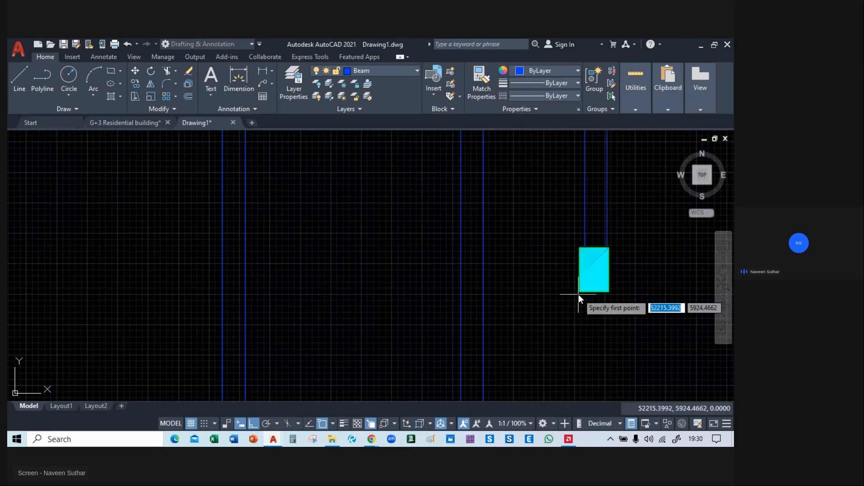
{"action": "left_click", "coordinate": [579, 293]}
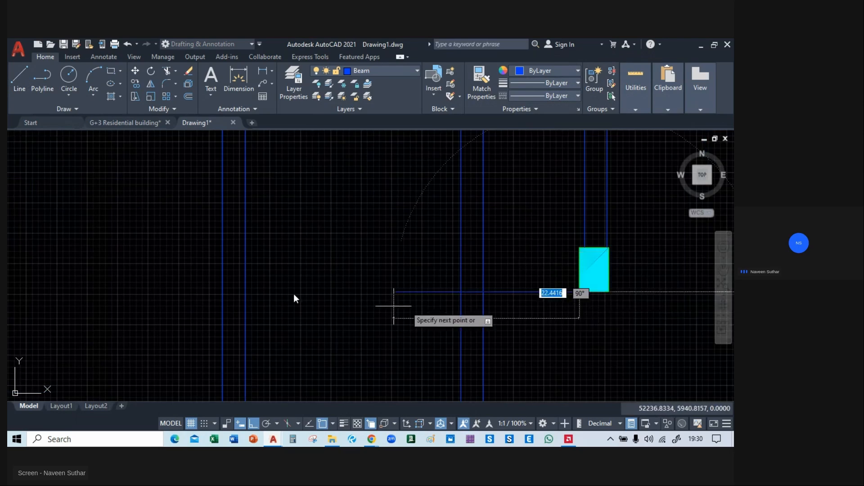
{"action": "left_click", "coordinate": [246, 293]}
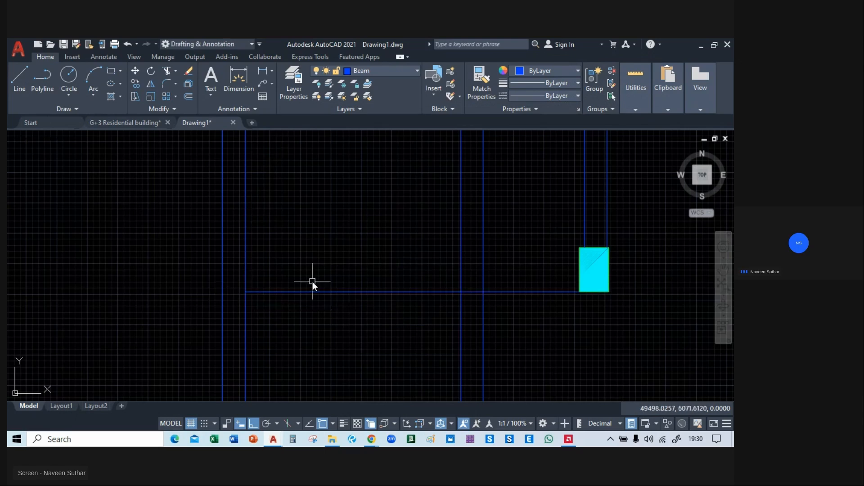
Copy the new horizontal beam line a short distance upward within the end column's depth to form the beam's second line.
{"action": "scroll", "coordinate": [313, 281], "scroll_direction": "down", "scroll_amount": 3}
{"action": "scroll", "coordinate": [332, 290], "scroll_direction": "up", "scroll_amount": 2}
{"action": "left_click", "coordinate": [333, 249]}
{"action": "type", "text": "co"}
{"action": "key", "text": "Return"}
{"action": "left_click", "coordinate": [327, 249]}
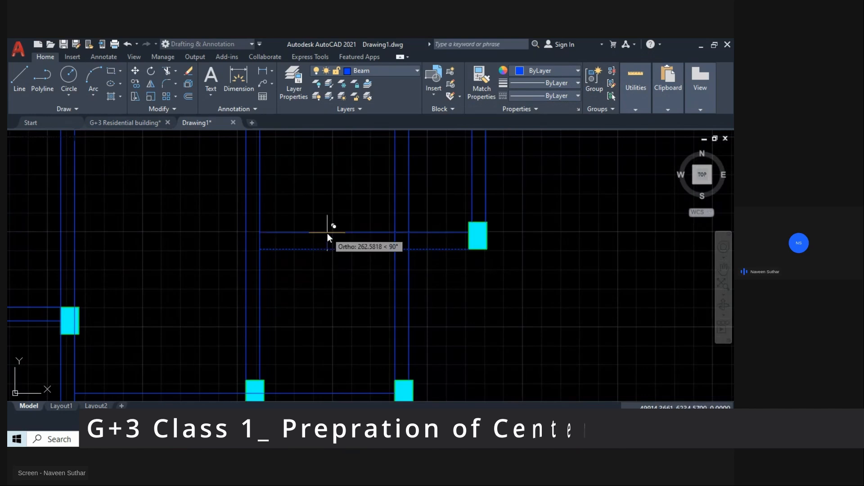
{"action": "left_click", "coordinate": [327, 231]}
{"action": "key", "text": "Escape"}
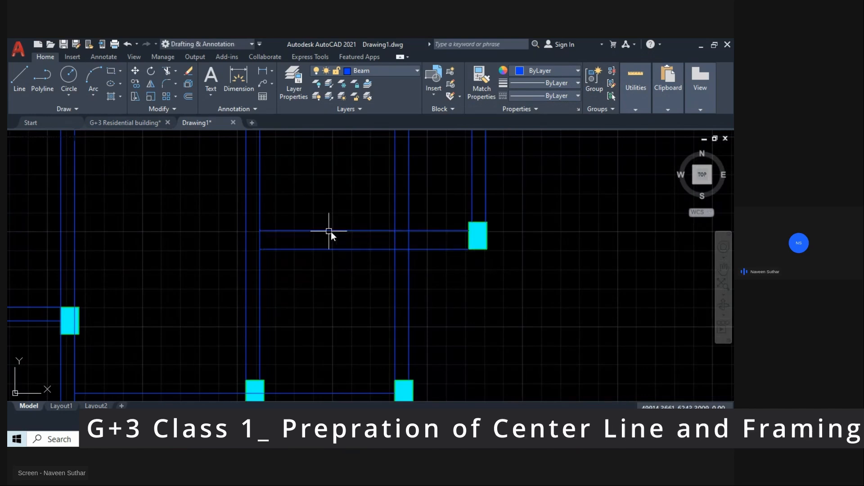
Trim the inner vertical beam's two lines between the middle horizontal beam and the new horizontal beam below it.
{"action": "scroll", "coordinate": [394, 275], "scroll_direction": "down", "scroll_amount": 2}
{"action": "middle_click_drag", "start_coordinate": [409, 287], "coordinate": [422, 284]}
{"action": "type", "text": "tr"}
{"action": "key", "text": "Return"}
{"action": "left_click", "coordinate": [431, 230]}
{"action": "left_click", "coordinate": [379, 227]}
{"action": "key", "text": "Escape"}
Delete the two leftover vertical line stubs inside the middle horizontal beam between the fifth and sixth columns.
{"action": "scroll", "coordinate": [425, 172], "scroll_direction": "up", "scroll_amount": 4}
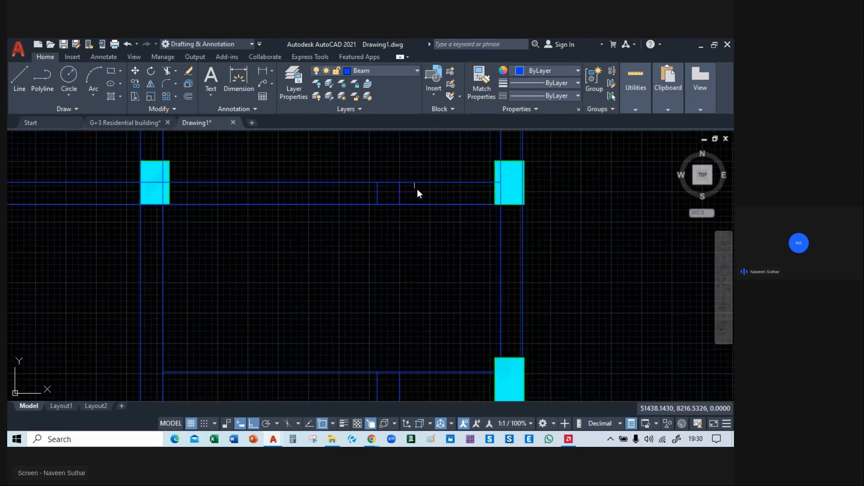
{"action": "left_click", "coordinate": [416, 187]}
{"action": "left_click", "coordinate": [347, 195]}
{"action": "key", "text": "Delete"}
{"action": "middle_click_drag", "start_coordinate": [411, 312], "coordinate": [422, 174]}
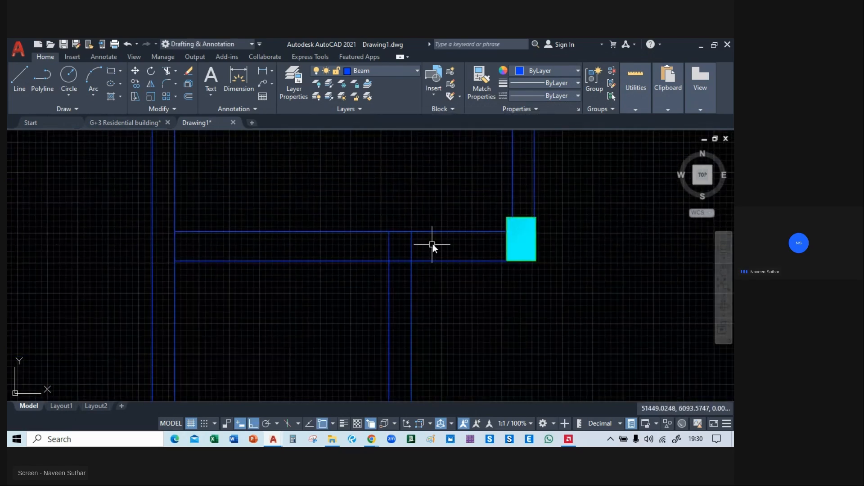
Trim the lower vertical beam's two lines where they run inside the horizontal beam beside the far-right column.
{"action": "type", "text": "tr"}
{"action": "key", "text": "Return"}
{"action": "left_click", "coordinate": [433, 248]}
{"action": "left_click", "coordinate": [326, 248]}
{"action": "key", "text": "Escape"}
Inspect the beam intersections across the whole layout for lines that still need trimming.
{"action": "scroll", "coordinate": [356, 256], "scroll_direction": "down", "scroll_amount": 4}
{"action": "middle_click_drag", "start_coordinate": [443, 312], "coordinate": [584, 297]}
{"action": "scroll", "coordinate": [580, 293], "scroll_direction": "down", "scroll_amount": 3}
{"action": "scroll", "coordinate": [565, 254], "scroll_direction": "up", "scroll_amount": 1}
{"action": "scroll", "coordinate": [285, 280], "scroll_direction": "up", "scroll_amount": 5}
{"action": "type", "text": "tr"}
{"action": "key", "text": "Return"}
{"action": "middle_click_drag", "start_coordinate": [285, 279], "coordinate": [326, 441]}
{"action": "scroll", "coordinate": [309, 286], "scroll_direction": "up", "scroll_amount": 2}
{"action": "scroll", "coordinate": [250, 273], "scroll_direction": "down", "scroll_amount": 2}
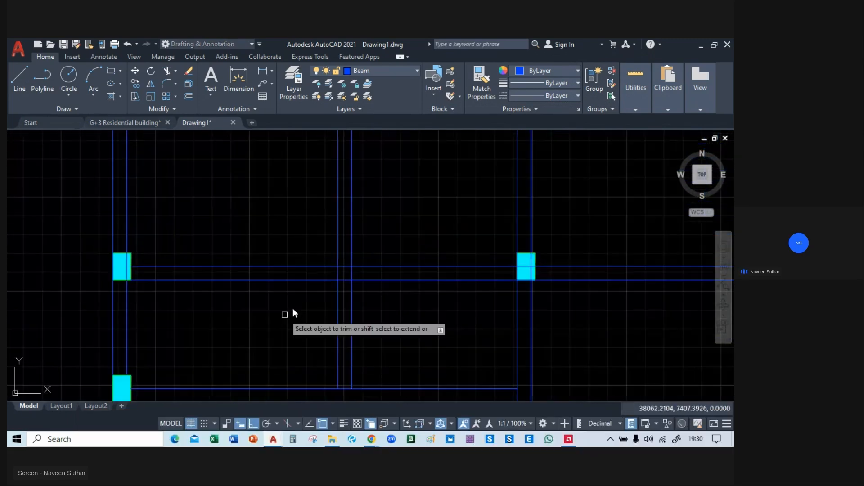
{"action": "scroll", "coordinate": [338, 278], "scroll_direction": "up", "scroll_amount": 2}
{"action": "scroll", "coordinate": [342, 278], "scroll_direction": "down", "scroll_amount": 4}
{"action": "scroll", "coordinate": [331, 279], "scroll_direction": "up", "scroll_amount": 3}
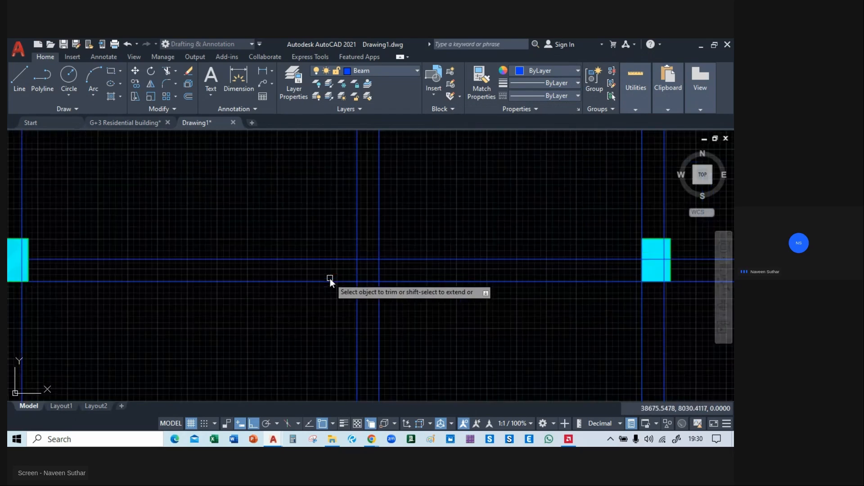
{"action": "scroll", "coordinate": [304, 279], "scroll_direction": "down", "scroll_amount": 3}
{"action": "mouse_move", "coordinate": [282, 209]}
{"action": "middle_mouse_down"}
{"action": "mouse_move", "coordinate": [285, 245]}
{"action": "mouse_move", "coordinate": [304, 187]}
{"action": "mouse_move", "coordinate": [276, 166]}
{"action": "mouse_move", "coordinate": [172, 250]}
{"action": "middle_mouse_up"}
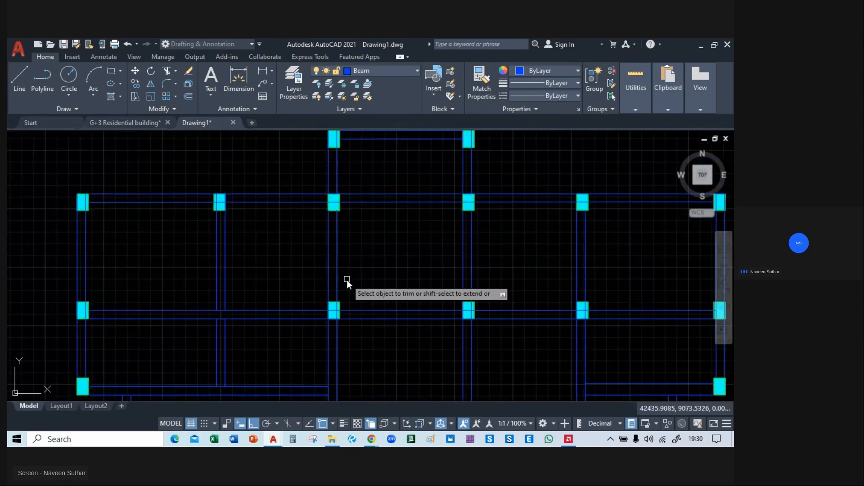
{"action": "mouse_move", "coordinate": [359, 283]}
{"action": "middle_mouse_down"}
{"action": "mouse_move", "coordinate": [357, 272]}
{"action": "mouse_move", "coordinate": [265, 305]}
{"action": "mouse_move", "coordinate": [231, 235]}
{"action": "mouse_move", "coordinate": [256, 274]}
{"action": "mouse_move", "coordinate": [376, 270]}
{"action": "mouse_move", "coordinate": [413, 172]}
{"action": "mouse_move", "coordinate": [502, 166]}
{"action": "mouse_move", "coordinate": [526, 185]}
{"action": "middle_mouse_up"}
{"action": "mouse_move", "coordinate": [382, 344]}
{"action": "middle_mouse_down"}
{"action": "mouse_move", "coordinate": [371, 292]}
{"action": "mouse_move", "coordinate": [276, 343]}
{"action": "middle_mouse_up"}
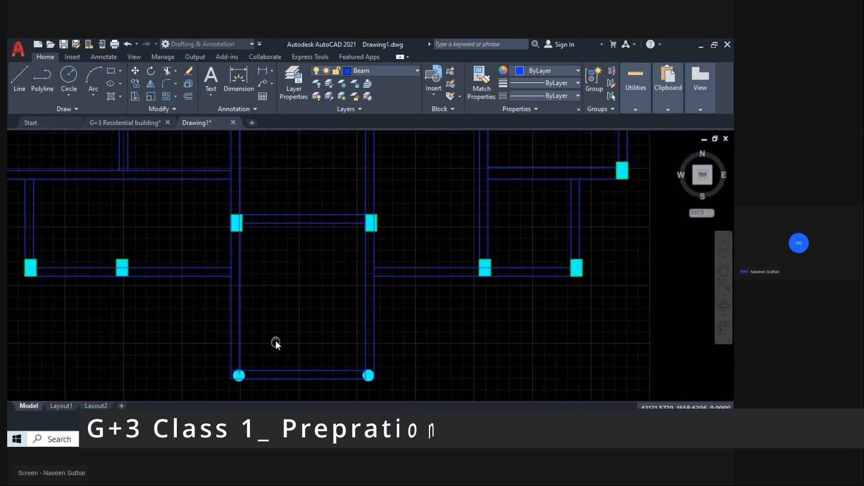
{"action": "mouse_move", "coordinate": [419, 201]}
{"action": "middle_mouse_down"}
{"action": "mouse_move", "coordinate": [404, 259]}
{"action": "mouse_move", "coordinate": [377, 298]}
{"action": "mouse_move", "coordinate": [428, 220]}
{"action": "mouse_move", "coordinate": [485, 252]}
{"action": "middle_mouse_up"}
{"action": "scroll", "coordinate": [476, 243], "scroll_direction": "down", "scroll_amount": 2}
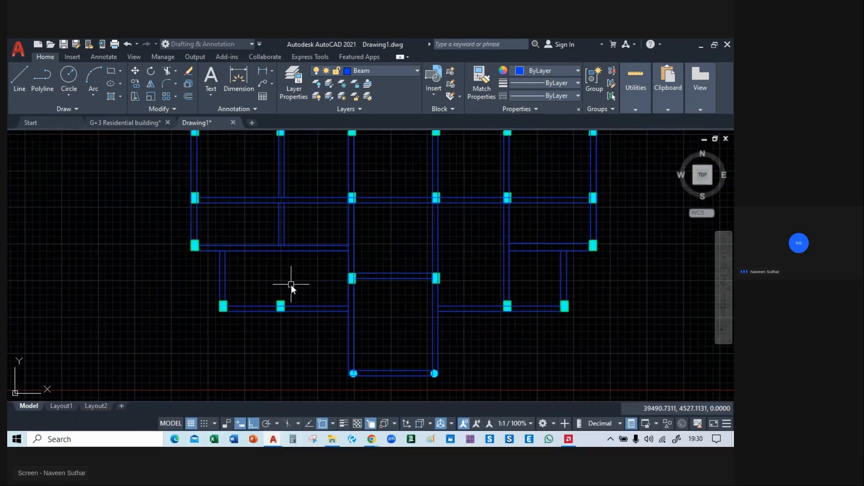
{"action": "middle_click_drag", "start_coordinate": [290, 285], "coordinate": [363, 308]}
{"action": "scroll", "coordinate": [357, 313], "scroll_direction": "up", "scroll_amount": 2}
{"action": "left_click", "coordinate": [369, 238]}
{"action": "left_click", "coordinate": [289, 226]}
{"action": "type", "text": "m"}
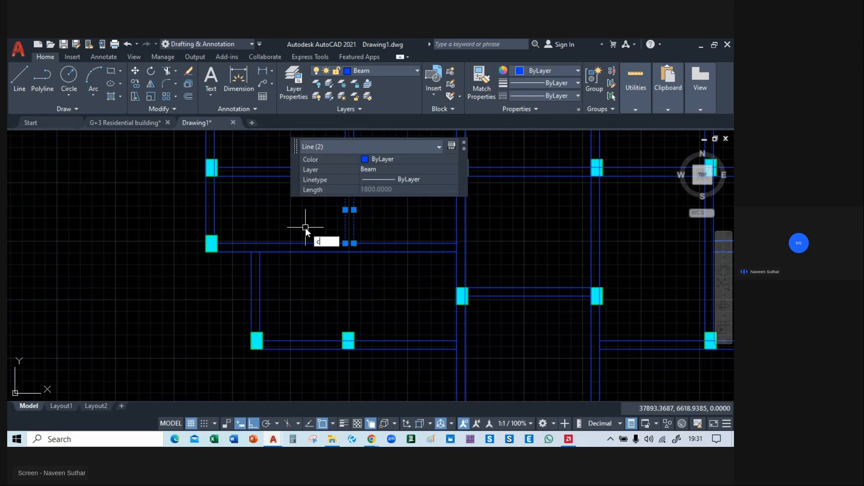
{"action": "key", "text": "Return"}
{"action": "left_click", "coordinate": [355, 241]}
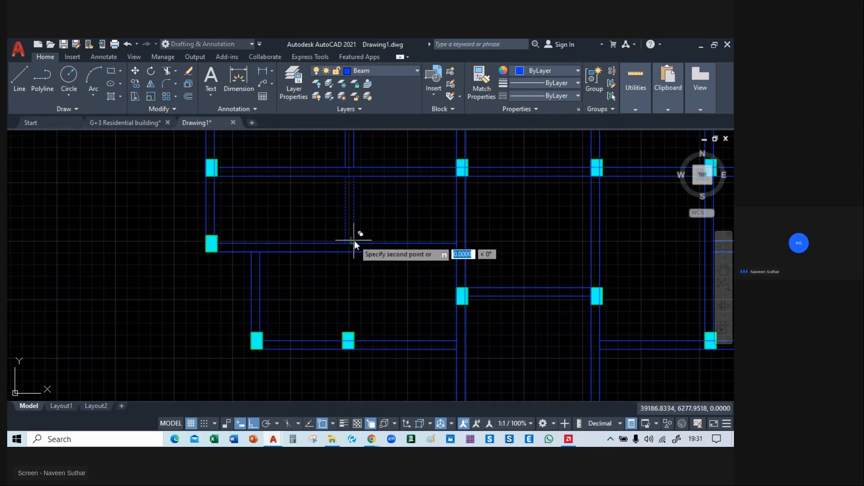
{"action": "key", "text": "Escape"}
Copy the two short vertical beam lines from the left bay down to the top right corner of the column below.
{"action": "left_click", "coordinate": [361, 226]}
{"action": "left_click", "coordinate": [325, 225]}
{"action": "type", "text": "m"}
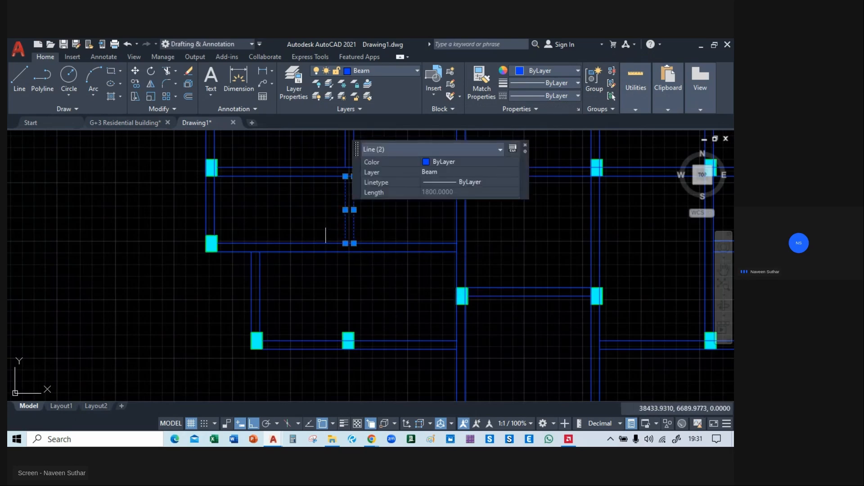
{"action": "key", "text": "Return"}
{"action": "left_click", "coordinate": [354, 245]}
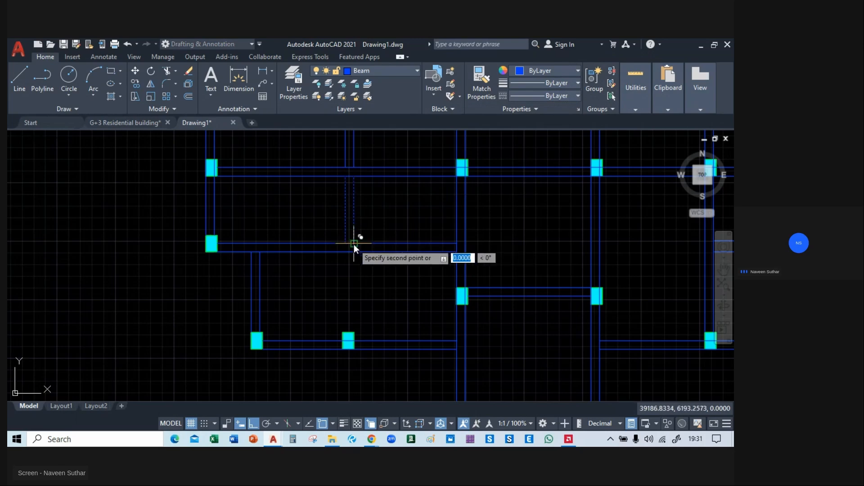
{"action": "scroll", "coordinate": [358, 337], "scroll_direction": "up", "scroll_amount": 4}
{"action": "left_click", "coordinate": [348, 326]}
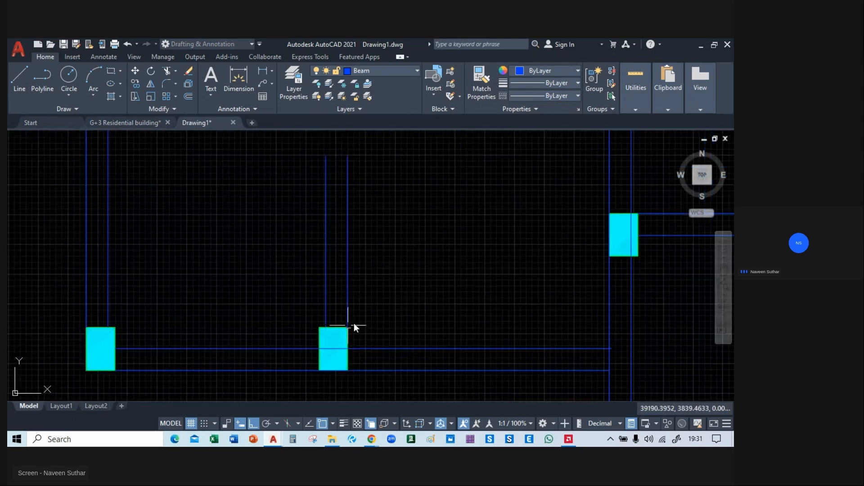
{"action": "scroll", "coordinate": [381, 301], "scroll_direction": "down", "scroll_amount": 2}
Extend the two copied vertical beam lines up to the horizontal beam above them.
{"action": "type", "text": "ex"}
{"action": "key", "text": "Return"}
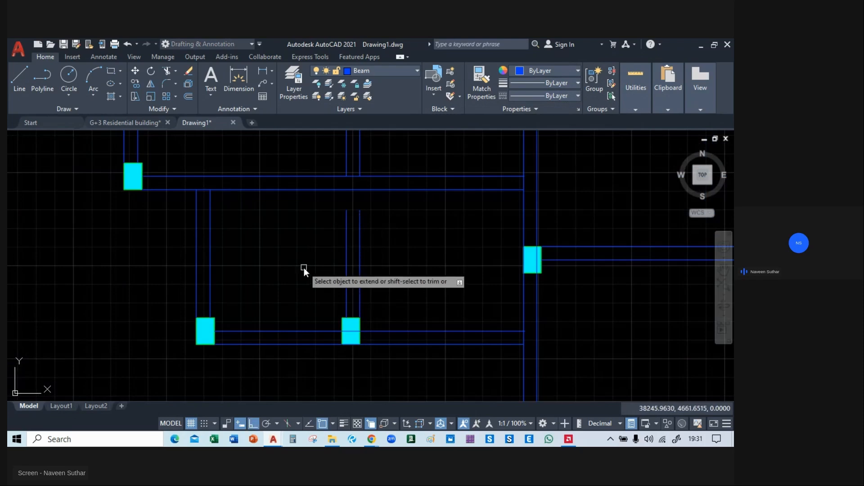
{"action": "left_click", "coordinate": [330, 208]}
{"action": "left_click", "coordinate": [391, 230]}
Switch to the G+3 Residential building drawing and examine the ground floor roof framing plan near column C2 on grid 02.
{"action": "scroll", "coordinate": [366, 285], "scroll_direction": "down", "scroll_amount": 4}
{"action": "scroll", "coordinate": [366, 286], "scroll_direction": "down", "scroll_amount": 2}
{"action": "middle_click_drag", "start_coordinate": [389, 279], "coordinate": [284, 287]}
{"action": "scroll", "coordinate": [333, 327], "scroll_direction": "up", "scroll_amount": 2}
{"action": "middle_click_drag", "start_coordinate": [439, 344], "coordinate": [545, 347]}
{"action": "scroll", "coordinate": [471, 366], "scroll_direction": "down", "scroll_amount": 2}
{"action": "left_click", "coordinate": [135, 122]}
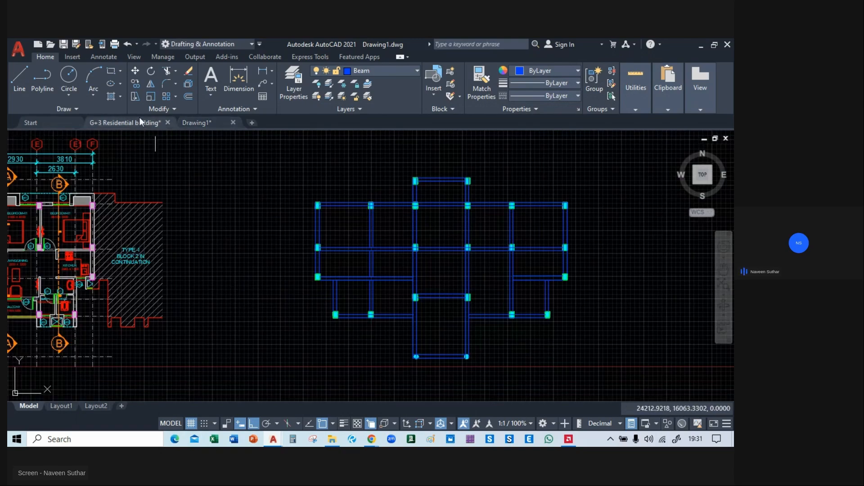
{"action": "scroll", "coordinate": [191, 234], "scroll_direction": "down", "scroll_amount": 6}
{"action": "middle_click_drag", "start_coordinate": [237, 286], "coordinate": [231, 230]}
{"action": "scroll", "coordinate": [230, 231], "scroll_direction": "up", "scroll_amount": 2}
{"action": "middle_click_drag", "start_coordinate": [196, 154], "coordinate": [211, 204]}
{"action": "scroll", "coordinate": [212, 200], "scroll_direction": "down", "scroll_amount": 2}
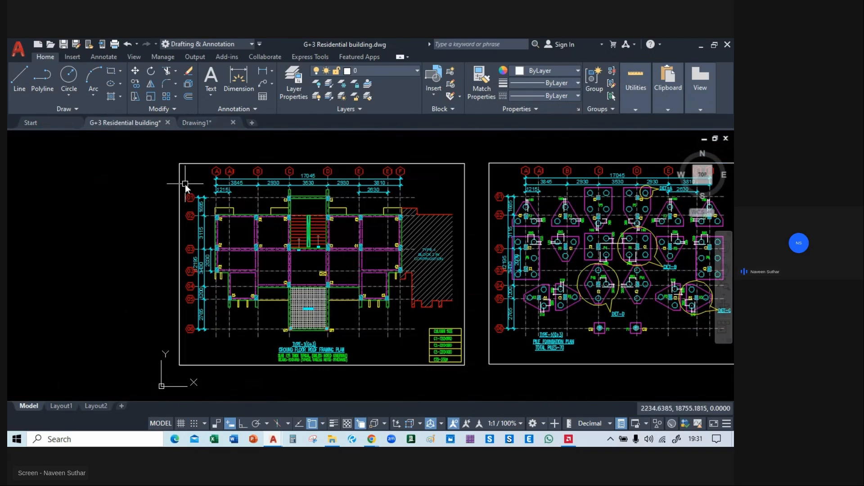
{"action": "scroll", "coordinate": [213, 201], "scroll_direction": "up", "scroll_amount": 4}
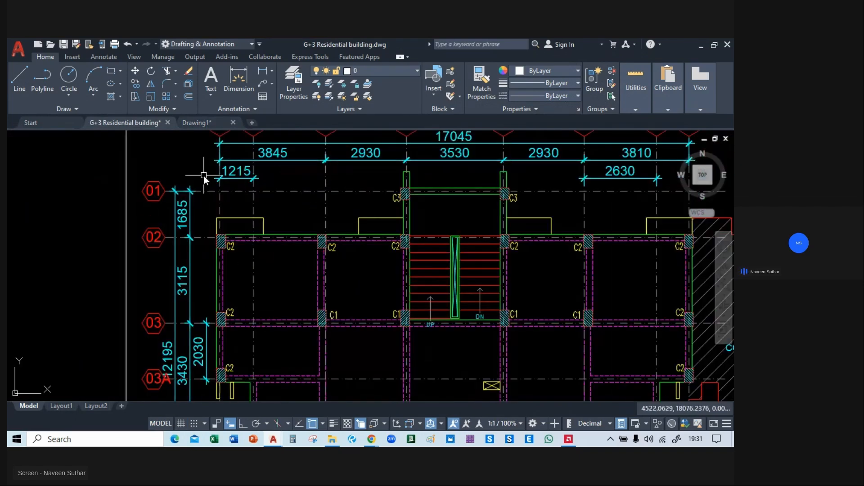
{"action": "scroll", "coordinate": [204, 249], "scroll_direction": "up", "scroll_amount": 4}
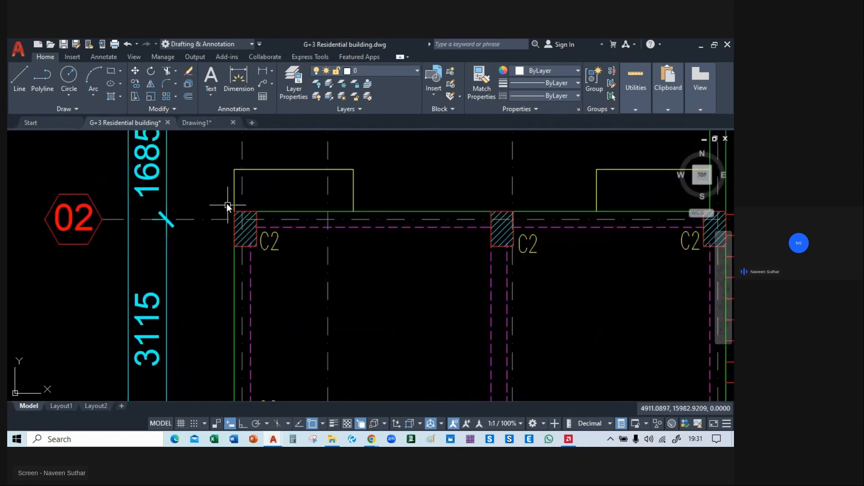
Select the grid 02 corner column, the yellow outline and the green and magenta beam lines, plus all similar objects.
{"action": "left_click", "coordinate": [233, 225]}
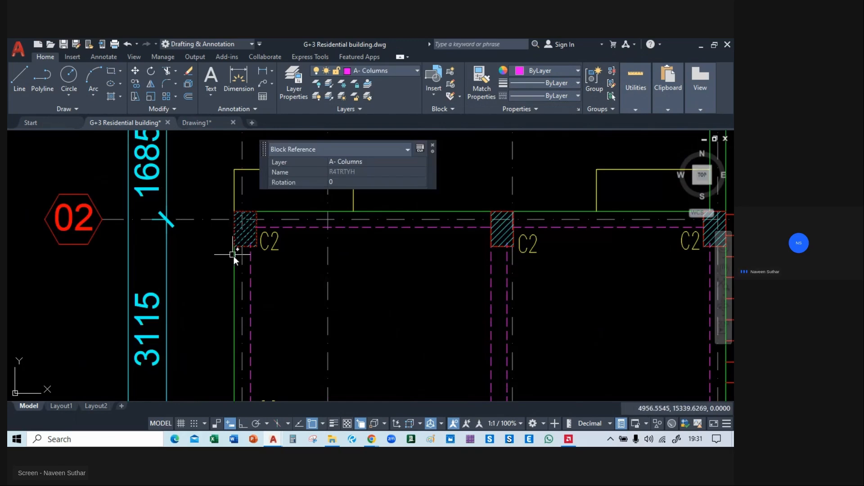
{"action": "left_click", "coordinate": [233, 190]}
{"action": "left_click", "coordinate": [309, 211]}
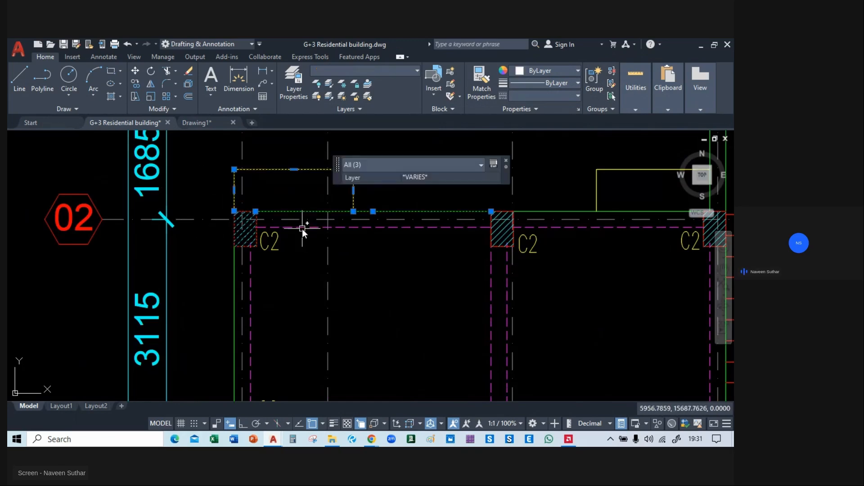
{"action": "left_click", "coordinate": [245, 229]}
{"action": "scroll", "coordinate": [245, 238], "scroll_direction": "down", "scroll_amount": 6}
{"action": "right_click", "coordinate": [143, 232]}
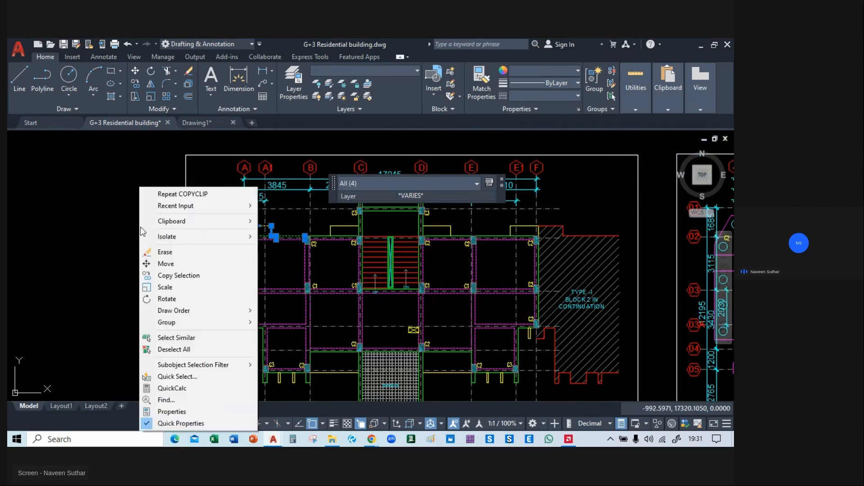
{"action": "left_click", "coordinate": [178, 338]}
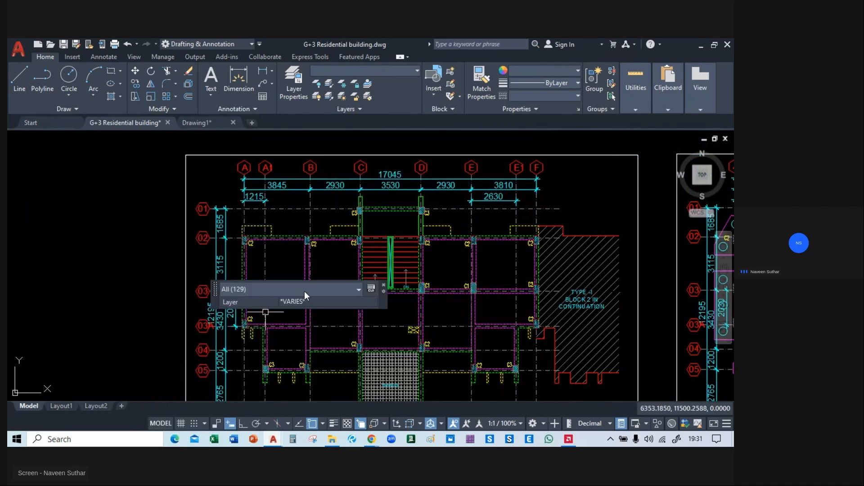
Paste the selected framing objects beside the beam layout in Drawing1 and undo the paste.
{"action": "left_click", "coordinate": [203, 122]}
{"action": "scroll", "coordinate": [237, 212], "scroll_direction": "down", "scroll_amount": 2}
{"action": "middle_click_drag", "start_coordinate": [530, 243], "coordinate": [439, 260]}
{"action": "key", "text": "ctrl+v"}
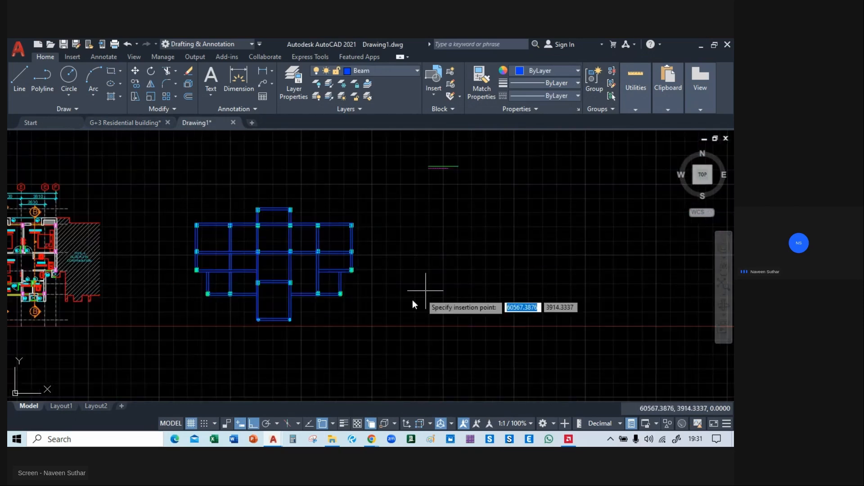
{"action": "left_click", "coordinate": [396, 328]}
{"action": "middle_click_drag", "start_coordinate": [425, 310], "coordinate": [390, 301]}
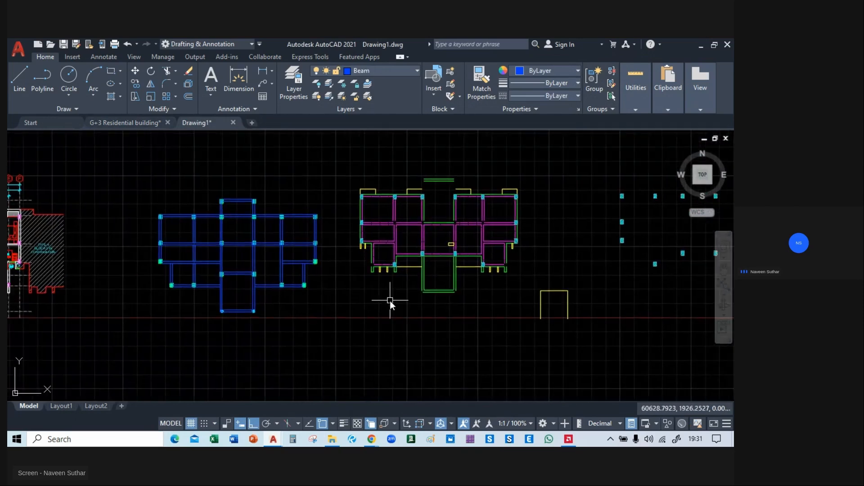
{"action": "key", "text": "ctrl+z"}
Select the entire ground floor roof framing plan with its border in the G+3 Residential building drawing and copy it.
{"action": "scroll", "coordinate": [390, 301], "scroll_direction": "up", "scroll_amount": 5}
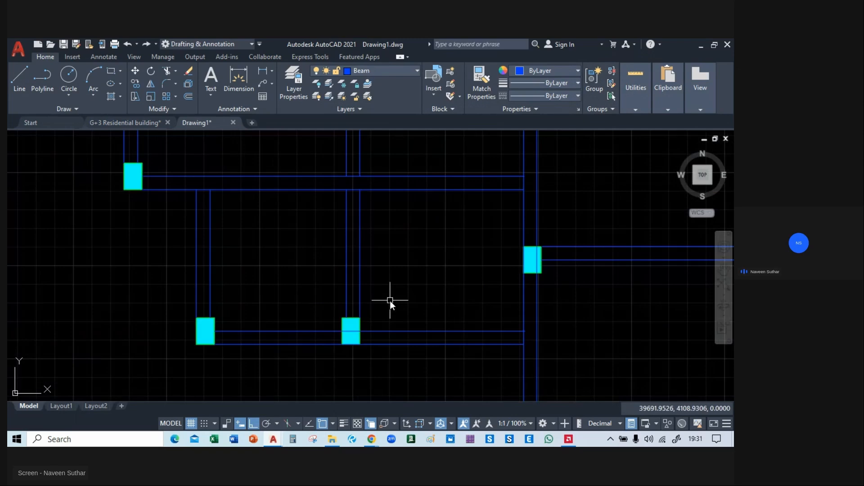
{"action": "key", "text": "alt+Tab"}
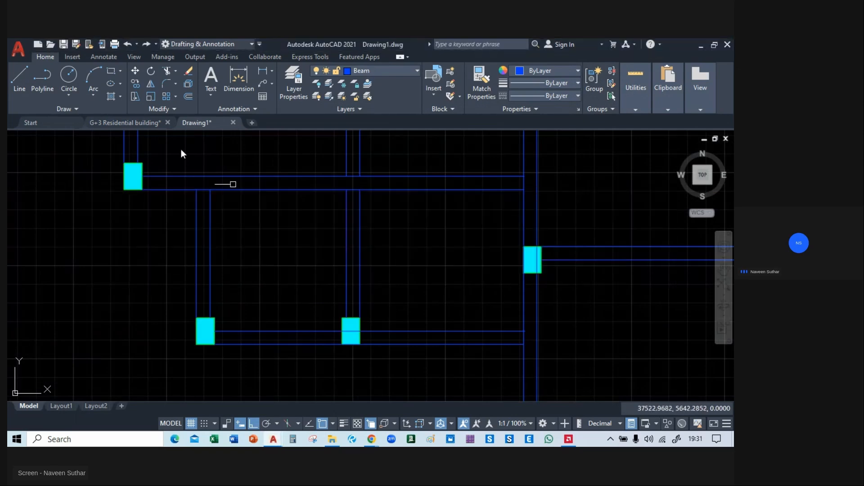
{"action": "left_click", "coordinate": [124, 122]}
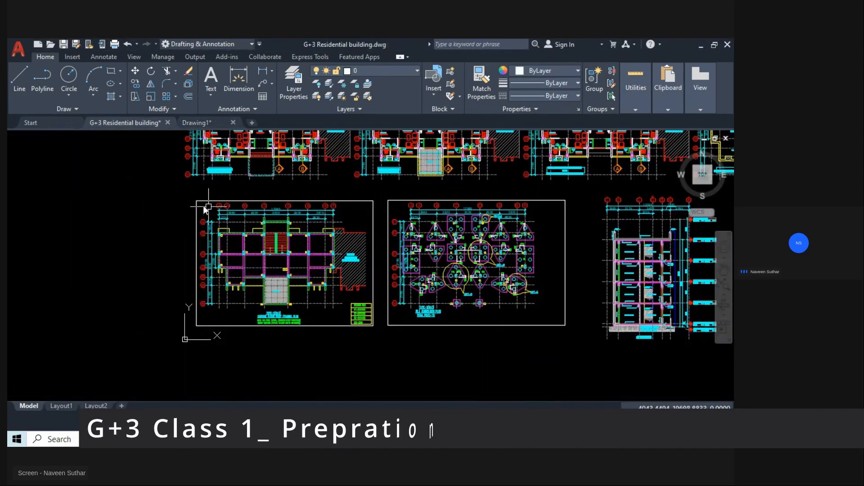
{"action": "left_click", "coordinate": [190, 193]}
{"action": "left_click", "coordinate": [379, 337]}
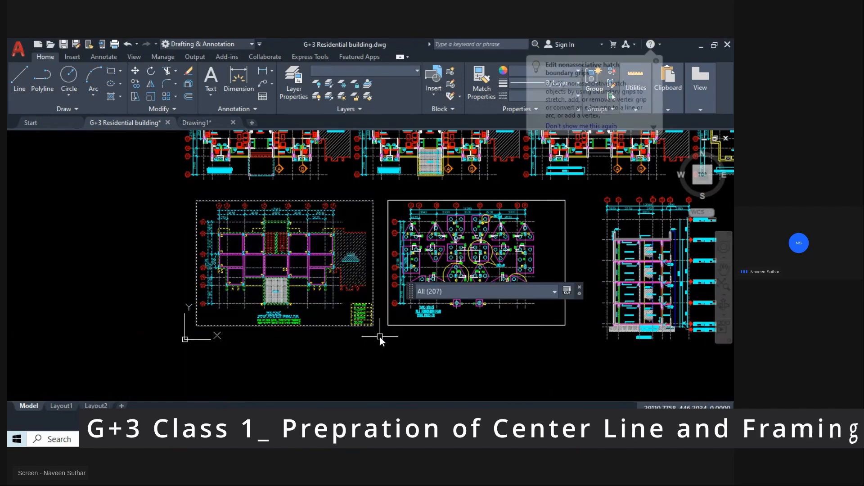
Paste the complete framing plan sheet into Drawing1 beside the blue beam layout.
{"action": "left_click", "coordinate": [212, 123]}
{"action": "scroll", "coordinate": [339, 282], "scroll_direction": "down", "scroll_amount": 6}
{"action": "key", "text": "ctrl+v"}
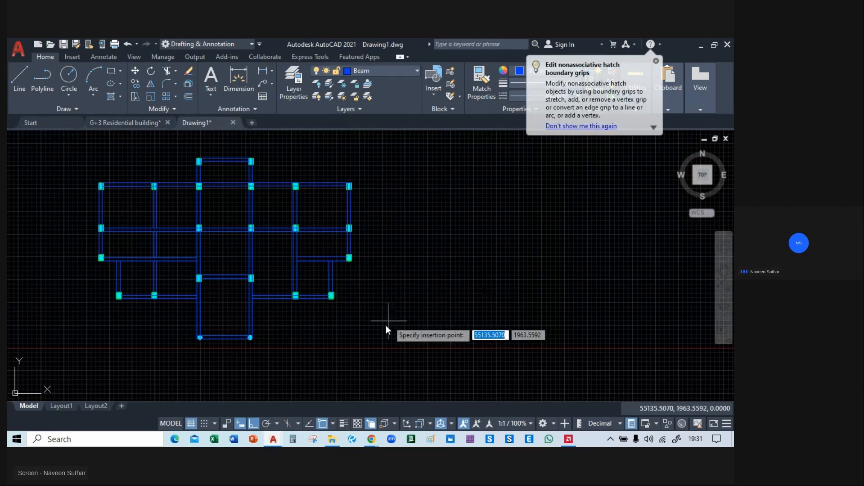
{"action": "left_click", "coordinate": [468, 353]}
{"action": "mouse_move", "coordinate": [480, 325]}
{"action": "middle_mouse_down"}
{"action": "mouse_move", "coordinate": [331, 341]}
{"action": "mouse_move", "coordinate": [316, 328]}
{"action": "mouse_move", "coordinate": [328, 343]}
{"action": "mouse_move", "coordinate": [381, 338]}
{"action": "middle_mouse_up"}
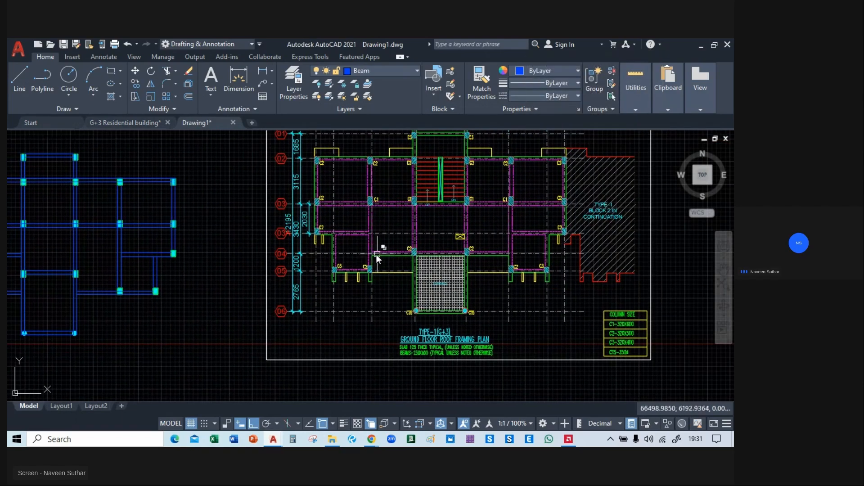
Compare the pasted framing plan's beams, columns and terrace area with the drawn beam layout.
{"action": "scroll", "coordinate": [361, 240], "scroll_direction": "up", "scroll_amount": 4}
{"action": "scroll", "coordinate": [398, 297], "scroll_direction": "down", "scroll_amount": 2}
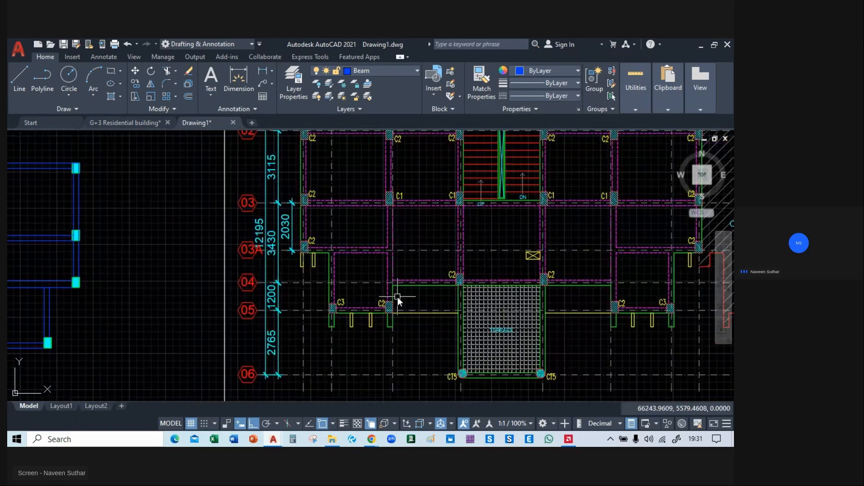
{"action": "scroll", "coordinate": [339, 283], "scroll_direction": "down", "scroll_amount": 3}
{"action": "mouse_move", "coordinate": [340, 282]}
{"action": "middle_mouse_down"}
{"action": "mouse_move", "coordinate": [417, 236]}
{"action": "mouse_move", "coordinate": [441, 242]}
{"action": "mouse_move", "coordinate": [389, 265]}
{"action": "middle_mouse_up"}
{"action": "middle_click_drag", "start_coordinate": [455, 262], "coordinate": [421, 269]}
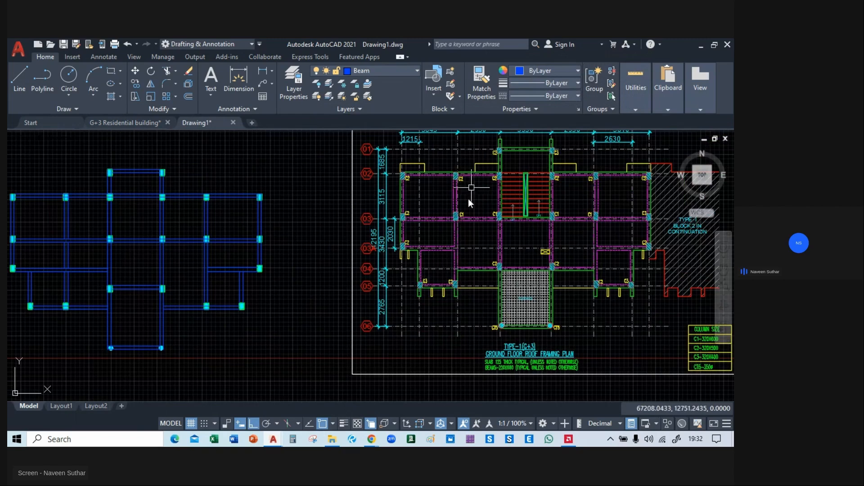
{"action": "scroll", "coordinate": [391, 271], "scroll_direction": "down", "scroll_amount": 3}
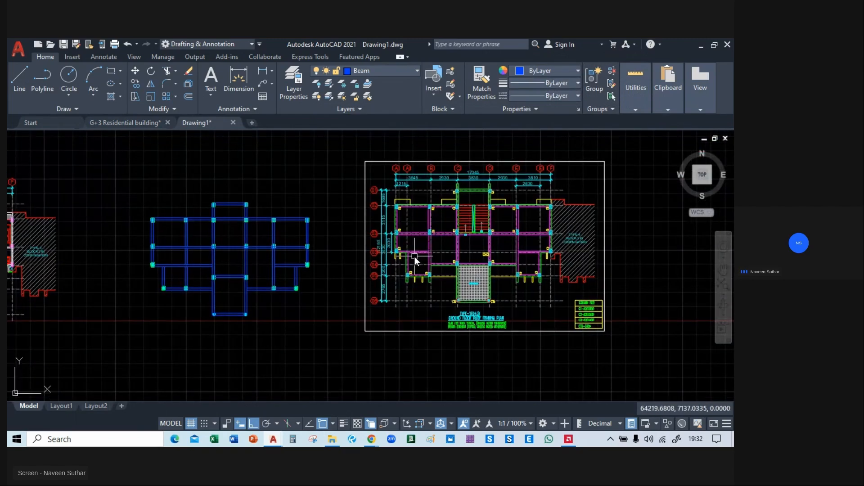
{"action": "scroll", "coordinate": [414, 256], "scroll_direction": "up", "scroll_amount": 2}
{"action": "scroll", "coordinate": [415, 257], "scroll_direction": "down", "scroll_amount": 2}
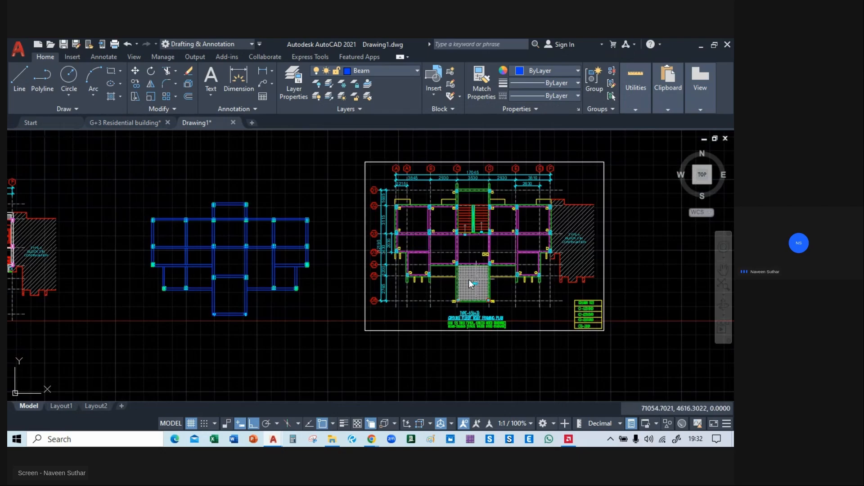
{"action": "scroll", "coordinate": [538, 286], "scroll_direction": "up", "scroll_amount": 5}
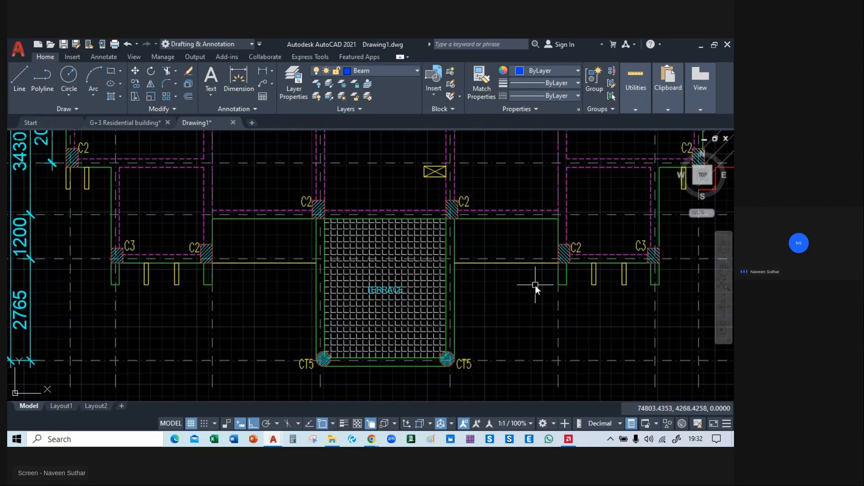
{"action": "scroll", "coordinate": [468, 281], "scroll_direction": "down", "scroll_amount": 3}
{"action": "scroll", "coordinate": [184, 275], "scroll_direction": "down", "scroll_amount": 2}
{"action": "mouse_move", "coordinate": [124, 264]}
{"action": "middle_mouse_down"}
{"action": "mouse_move", "coordinate": [509, 265]}
{"action": "mouse_move", "coordinate": [279, 297]}
{"action": "mouse_move", "coordinate": [495, 297]}
{"action": "mouse_move", "coordinate": [299, 302]}
{"action": "mouse_move", "coordinate": [339, 301]}
{"action": "middle_mouse_up"}
{"action": "scroll", "coordinate": [378, 272], "scroll_direction": "up", "scroll_amount": 2}
{"action": "scroll", "coordinate": [378, 272], "scroll_direction": "down", "scroll_amount": 2}
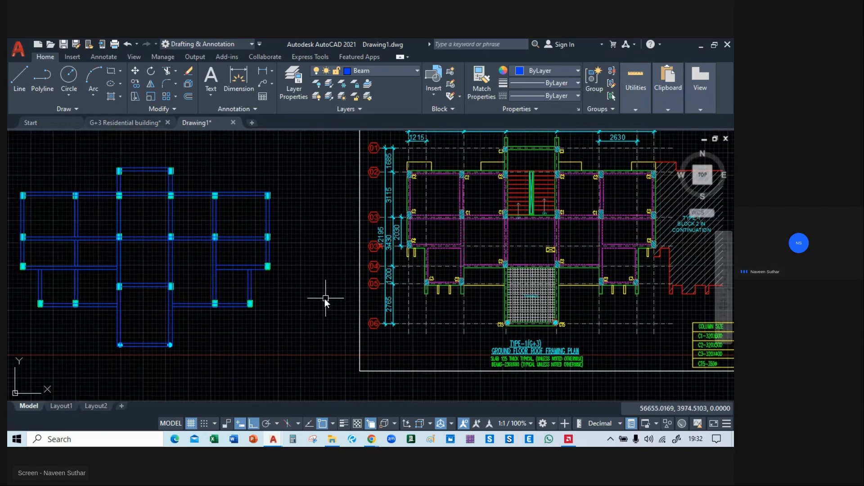
{"action": "scroll", "coordinate": [324, 298], "scroll_direction": "down", "scroll_amount": 2}
{"action": "middle_click_drag", "start_coordinate": [272, 300], "coordinate": [472, 296]}
{"action": "middle_click_drag", "start_coordinate": [160, 297], "coordinate": [297, 270]}
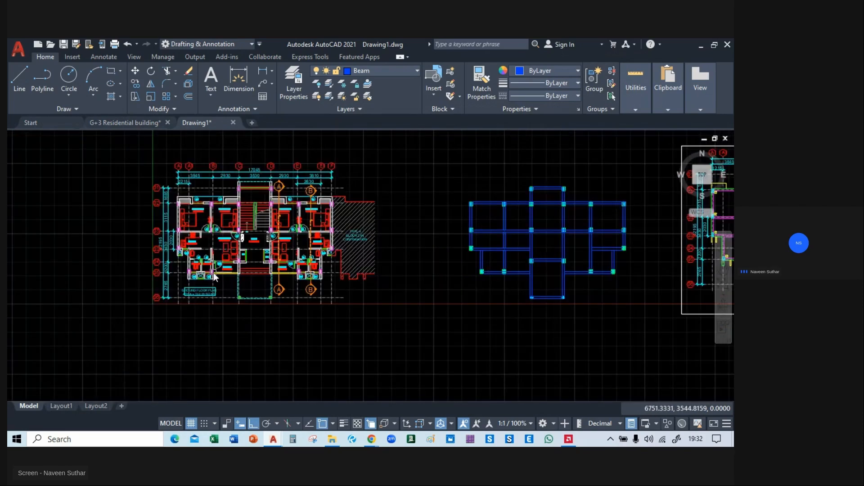
{"action": "scroll", "coordinate": [216, 270], "scroll_direction": "up", "scroll_amount": 4}
{"action": "scroll", "coordinate": [247, 288], "scroll_direction": "down", "scroll_amount": 4}
{"action": "scroll", "coordinate": [344, 204], "scroll_direction": "up", "scroll_amount": 2}
{"action": "middle_click_drag", "start_coordinate": [490, 218], "coordinate": [289, 204]}
{"action": "left_click", "coordinate": [271, 150]}
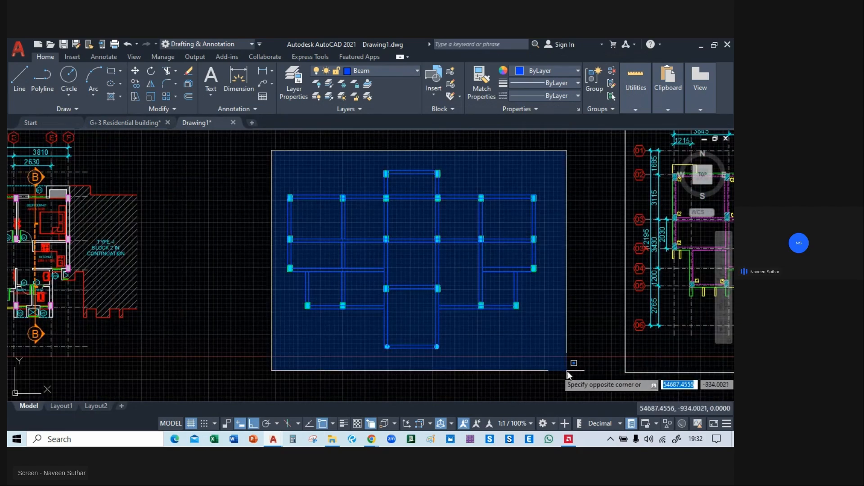
{"action": "left_click", "coordinate": [567, 371]}
{"action": "type", "text": "c"}
{"action": "key", "text": "Escape"}
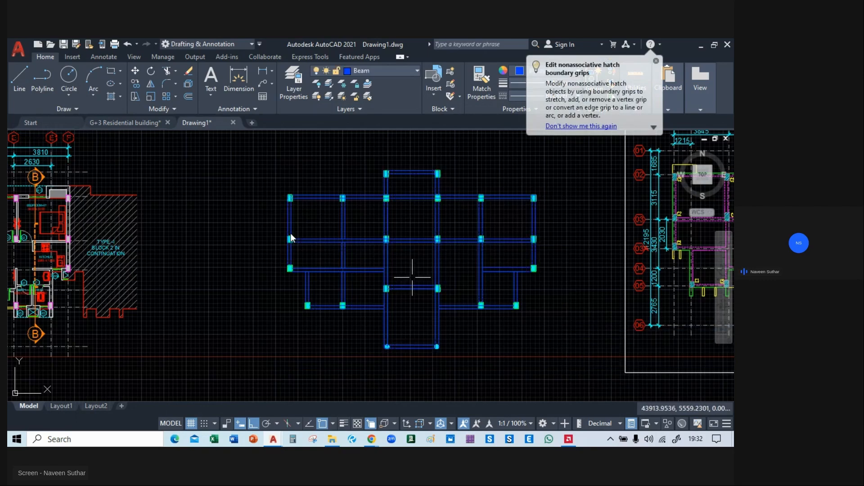
Copy the entire blue beam layout with its columns onto the ground floor plan, aligning its upper-left column corner with the column at grid A/02.
{"action": "left_click", "coordinate": [247, 141]}
{"action": "left_click", "coordinate": [542, 354]}
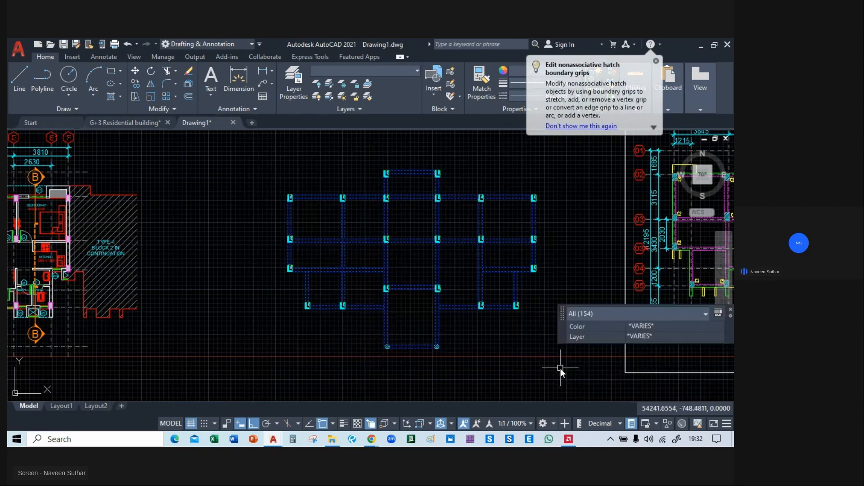
{"action": "type", "text": "co"}
{"action": "key", "text": "Return"}
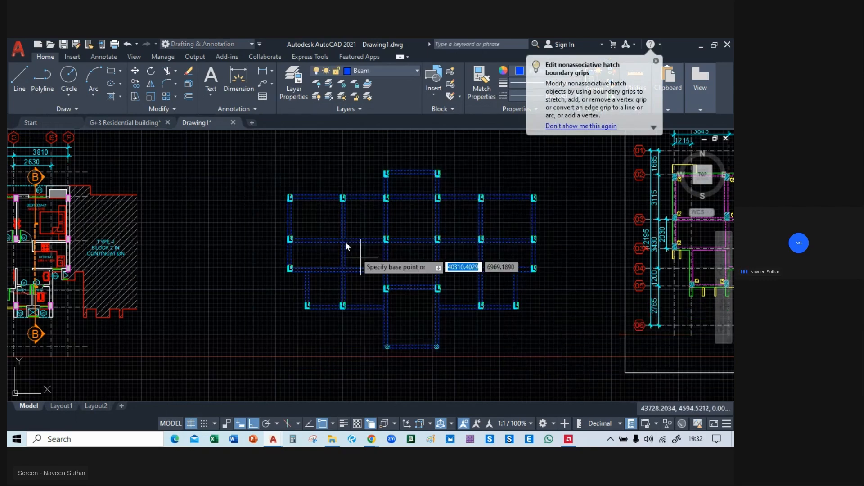
{"action": "middle_click_drag", "start_coordinate": [294, 196], "coordinate": [336, 219]}
{"action": "scroll", "coordinate": [336, 217], "scroll_direction": "up", "scroll_amount": 2}
{"action": "scroll", "coordinate": [319, 218], "scroll_direction": "up", "scroll_amount": 4}
{"action": "left_click", "coordinate": [333, 218]}
{"action": "scroll", "coordinate": [334, 218], "scroll_direction": "down", "scroll_amount": 6}
{"action": "middle_click_drag", "start_coordinate": [107, 243], "coordinate": [481, 247]}
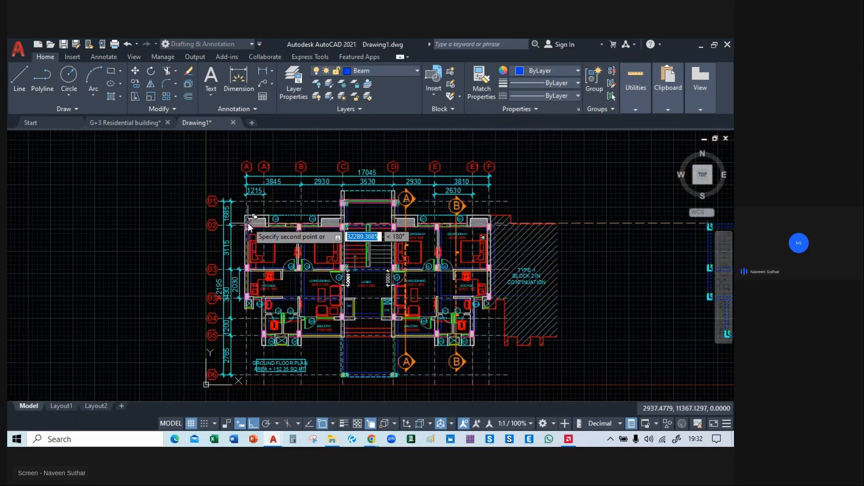
{"action": "scroll", "coordinate": [247, 222], "scroll_direction": "up", "scroll_amount": 9}
{"action": "left_click", "coordinate": [217, 230]}
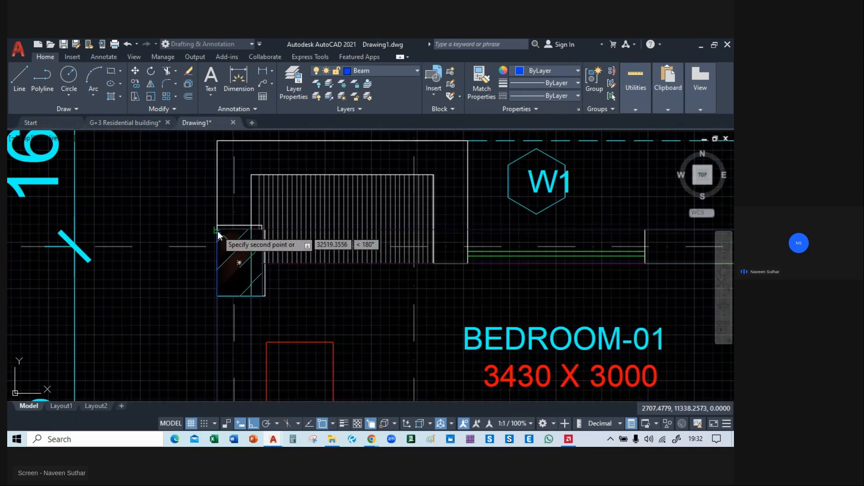
Examine how the copied beams and columns line up with the ground floor plan walls around the bedrooms and the stair block at grid 01.
{"action": "scroll", "coordinate": [217, 231], "scroll_direction": "down", "scroll_amount": 6}
{"action": "middle_click_drag", "start_coordinate": [349, 310], "coordinate": [292, 212]}
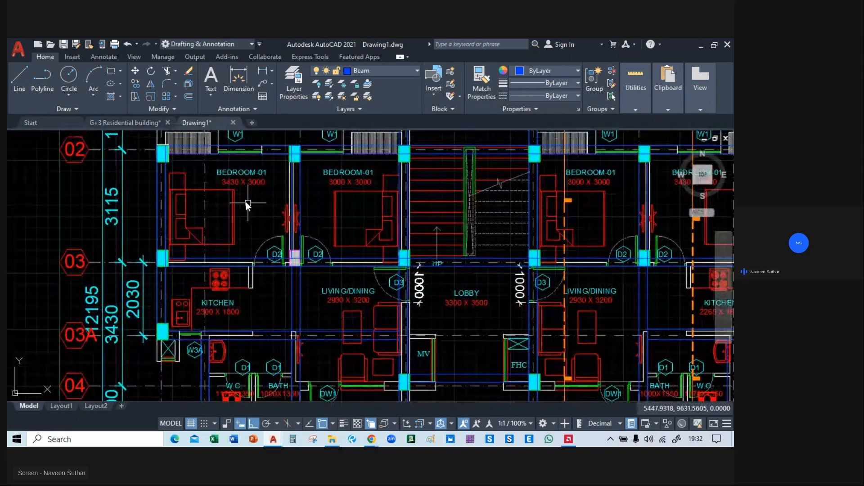
{"action": "scroll", "coordinate": [245, 198], "scroll_direction": "up", "scroll_amount": 2}
{"action": "scroll", "coordinate": [229, 202], "scroll_direction": "down", "scroll_amount": 2}
{"action": "middle_click_drag", "start_coordinate": [253, 245], "coordinate": [199, 274]}
{"action": "middle_click_drag", "start_coordinate": [288, 198], "coordinate": [247, 257]}
{"action": "scroll", "coordinate": [259, 216], "scroll_direction": "up", "scroll_amount": 4}
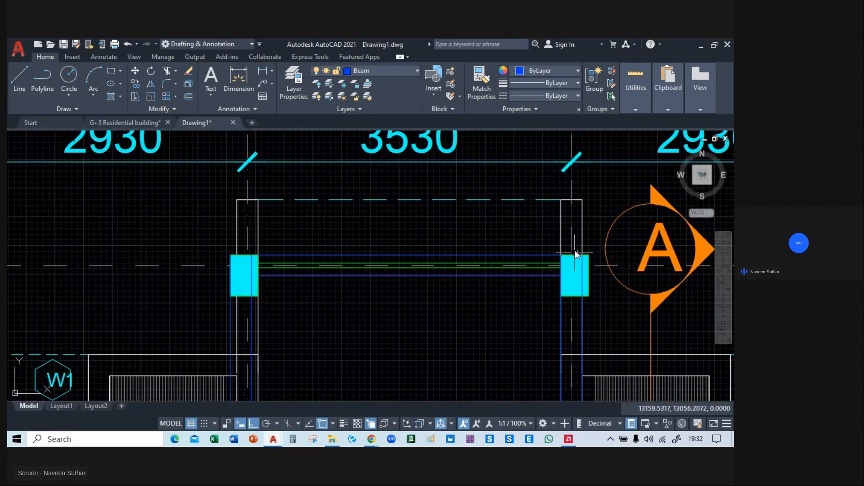
{"action": "scroll", "coordinate": [256, 272], "scroll_direction": "up", "scroll_amount": 2}
{"action": "left_click", "coordinate": [249, 247]}
{"action": "left_click", "coordinate": [249, 245]}
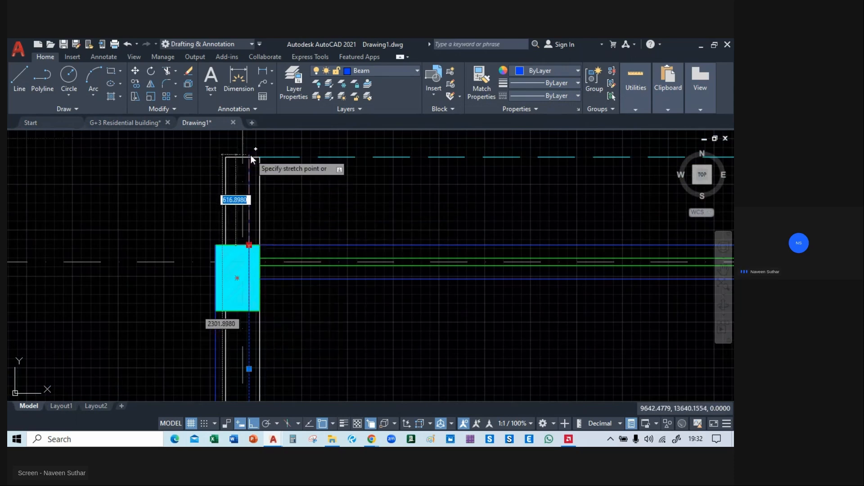
{"action": "key", "text": "Escape"}
{"action": "key", "text": "Escape"}
Lengthen both vertical beam lines at column C on grid 01 up to the end of the wall projection.
{"action": "type", "text": "EX"}
{"action": "key", "text": "Return"}
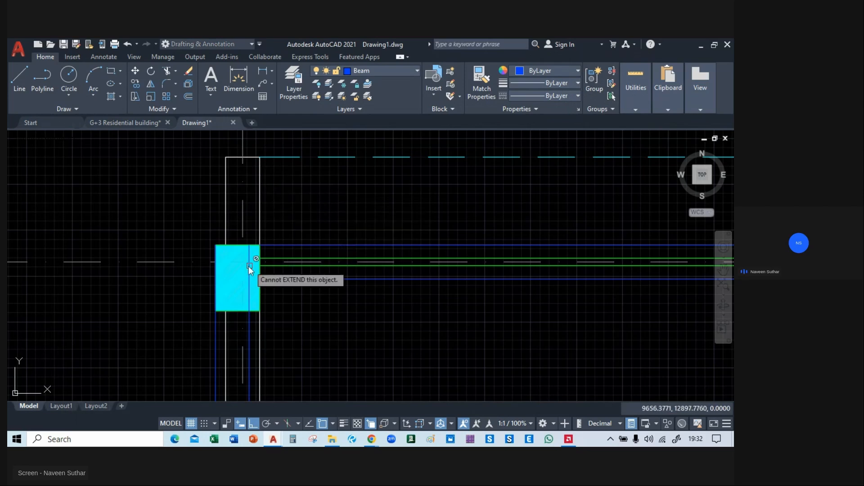
{"action": "left_click", "coordinate": [247, 263]}
{"action": "left_click", "coordinate": [286, 302]}
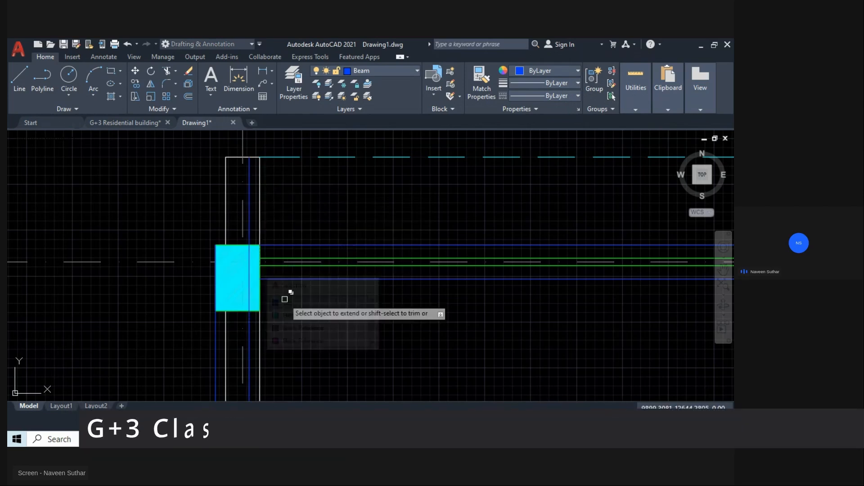
{"action": "left_click", "coordinate": [215, 261]}
{"action": "left_click", "coordinate": [216, 246]}
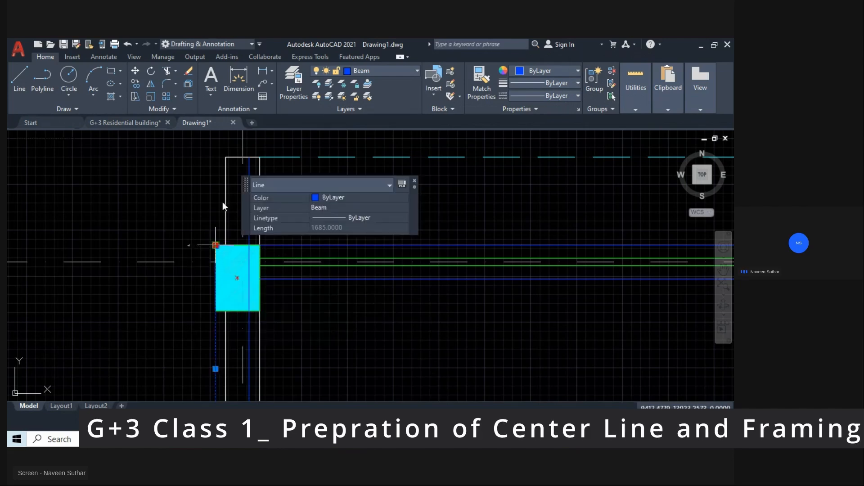
{"action": "left_click", "coordinate": [215, 156]}
{"action": "key", "text": "Escape"}
Extend both vertical beam lines at column D on grid 01 up to the end of the wall projection.
{"action": "scroll", "coordinate": [243, 189], "scroll_direction": "down", "scroll_amount": 3}
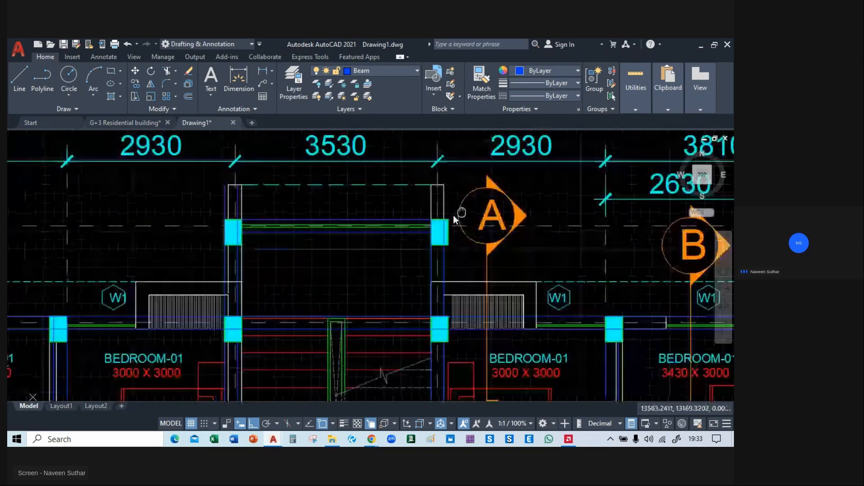
{"action": "scroll", "coordinate": [253, 270], "scroll_direction": "up", "scroll_amount": 5}
{"action": "scroll", "coordinate": [283, 261], "scroll_direction": "up", "scroll_amount": 2}
{"action": "type", "text": "ex"}
{"action": "key", "text": "Return"}
{"action": "left_click", "coordinate": [264, 260]}
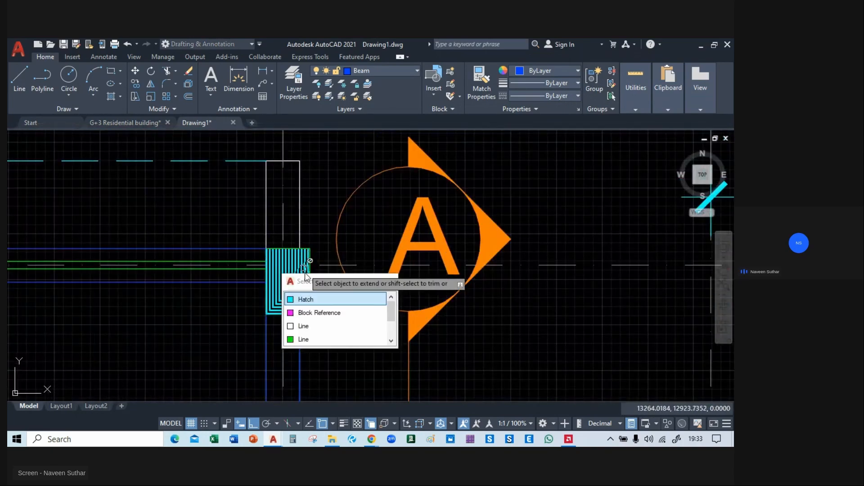
{"action": "left_click", "coordinate": [311, 301]}
{"action": "left_click", "coordinate": [266, 257]}
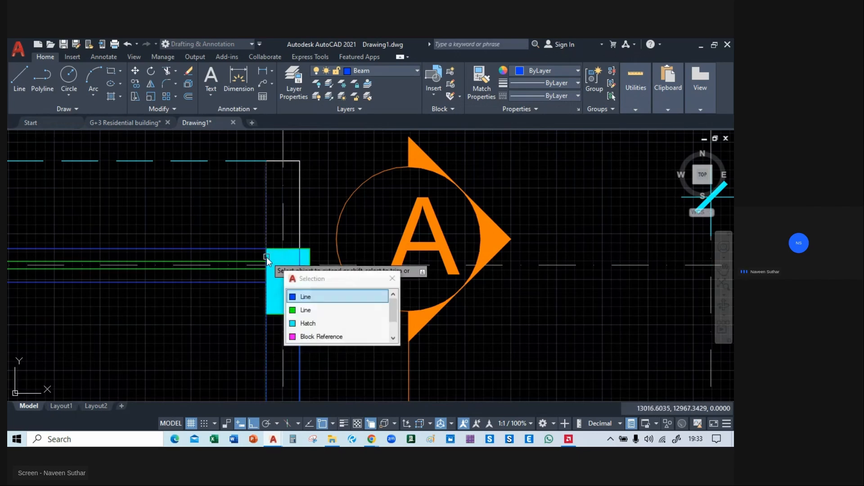
{"action": "left_click", "coordinate": [295, 305]}
{"action": "left_click", "coordinate": [301, 264]}
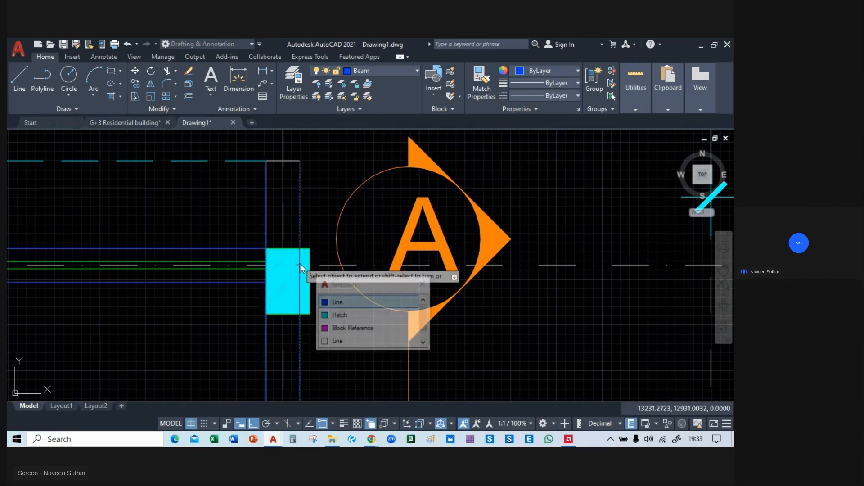
{"action": "left_click", "coordinate": [334, 301]}
{"action": "key", "text": "Escape"}
Examine the overlaid beams toward the lower left of the plan, where walls project below the W.C. and bath beside the W3 windows.
{"action": "scroll", "coordinate": [344, 274], "scroll_direction": "down", "scroll_amount": 2}
{"action": "scroll", "coordinate": [345, 277], "scroll_direction": "down", "scroll_amount": 2}
{"action": "mouse_move", "coordinate": [243, 309]}
{"action": "middle_mouse_down"}
{"action": "mouse_move", "coordinate": [338, 241]}
{"action": "mouse_move", "coordinate": [352, 182]}
{"action": "mouse_move", "coordinate": [262, 227]}
{"action": "mouse_move", "coordinate": [470, 165]}
{"action": "middle_mouse_up"}
{"action": "scroll", "coordinate": [352, 182], "scroll_direction": "down", "scroll_amount": 2}
{"action": "scroll", "coordinate": [468, 166], "scroll_direction": "up", "scroll_amount": 1}
{"action": "middle_click_drag", "start_coordinate": [359, 283], "coordinate": [341, 161]}
{"action": "scroll", "coordinate": [255, 312], "scroll_direction": "up", "scroll_amount": 2}
{"action": "mouse_move", "coordinate": [350, 341]}
{"action": "middle_mouse_down"}
{"action": "mouse_move", "coordinate": [312, 250]}
{"action": "mouse_move", "coordinate": [395, 253]}
{"action": "middle_mouse_up"}
{"action": "scroll", "coordinate": [231, 259], "scroll_direction": "up", "scroll_amount": 2}
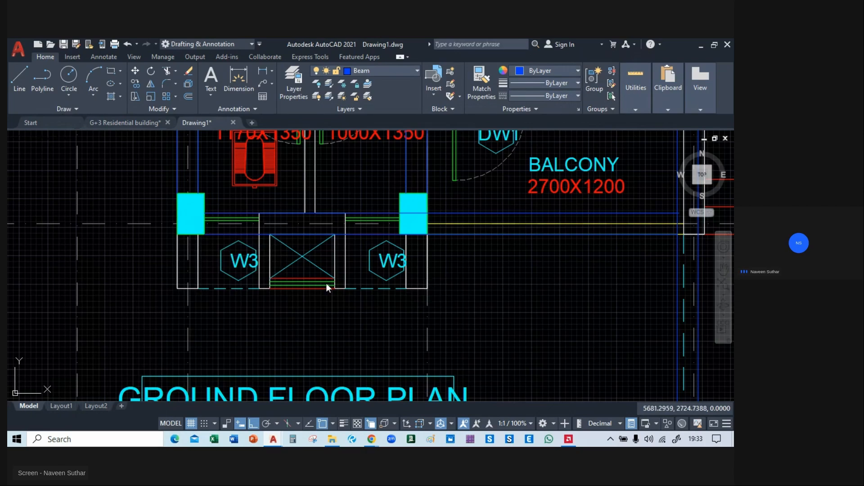
{"action": "middle_click_drag", "start_coordinate": [325, 283], "coordinate": [348, 302]}
{"action": "scroll", "coordinate": [221, 284], "scroll_direction": "up", "scroll_amount": 4}
{"action": "scroll", "coordinate": [199, 222], "scroll_direction": "down", "scroll_amount": 2}
{"action": "middle_click_drag", "start_coordinate": [199, 222], "coordinate": [216, 245]}
Try to extend the vertical beam lines at the W.C. corner column down to the wall projection's end.
{"action": "type", "text": "ex"}
{"action": "key", "text": "Return"}
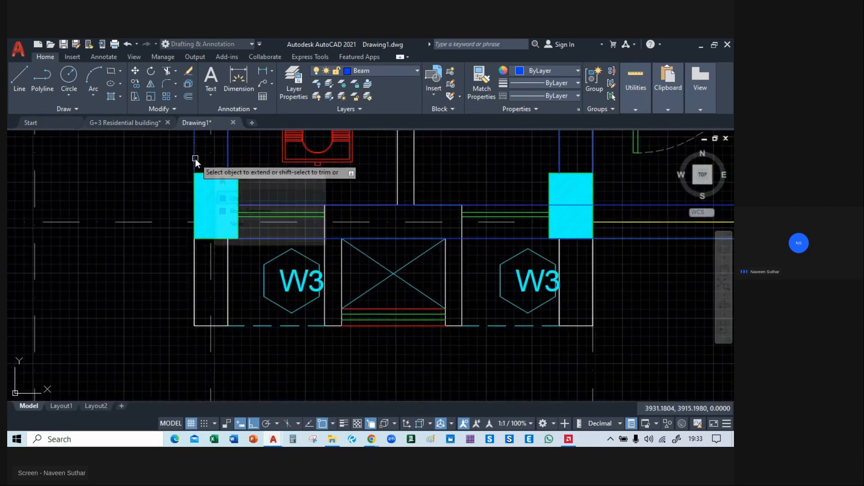
{"action": "left_click", "coordinate": [233, 198]}
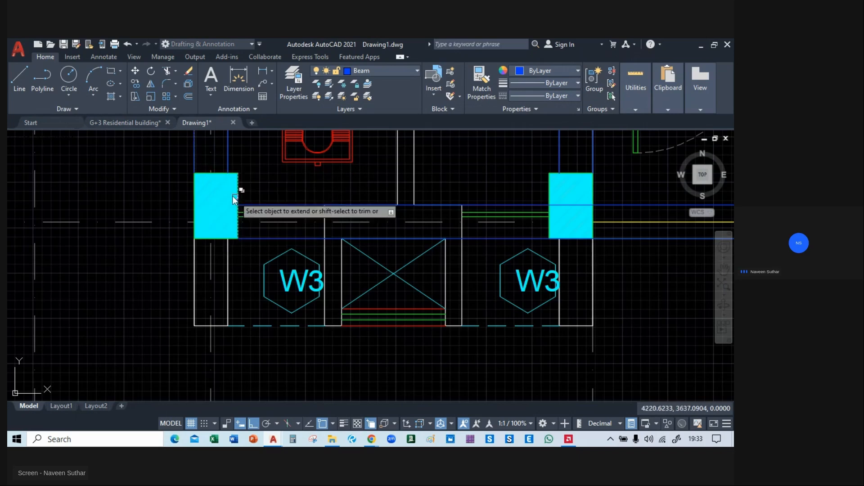
{"action": "left_click", "coordinate": [237, 202]}
{"action": "left_click", "coordinate": [239, 201]}
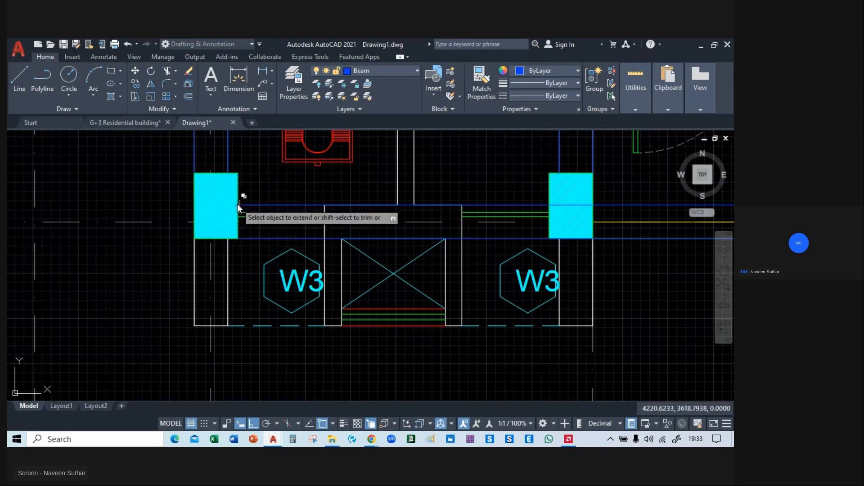
Stretch both vertical beam lines at the left unit's W.C. corner column down to the end of the wall projection.
{"action": "left_click", "coordinate": [228, 173]}
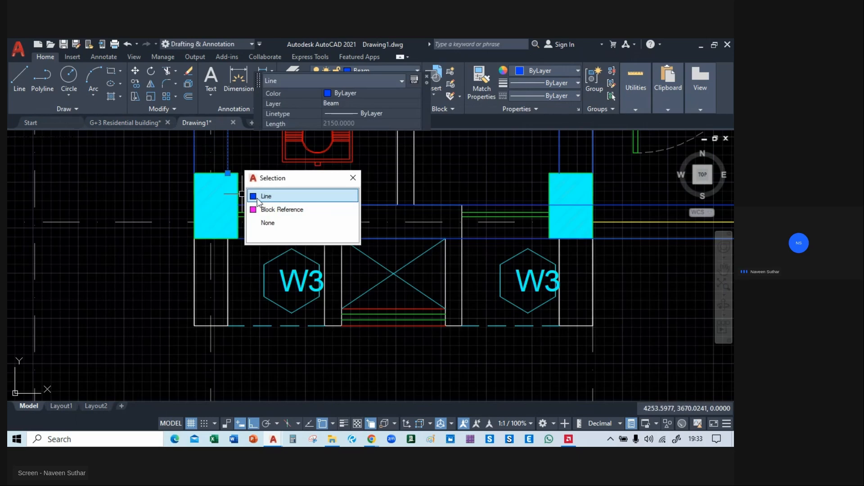
{"action": "left_click", "coordinate": [260, 193]}
{"action": "left_click", "coordinate": [228, 172]}
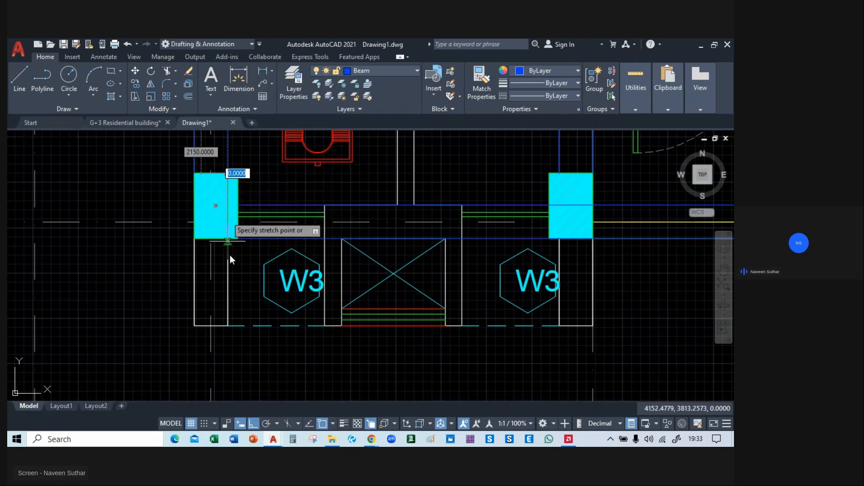
{"action": "left_click", "coordinate": [228, 329]}
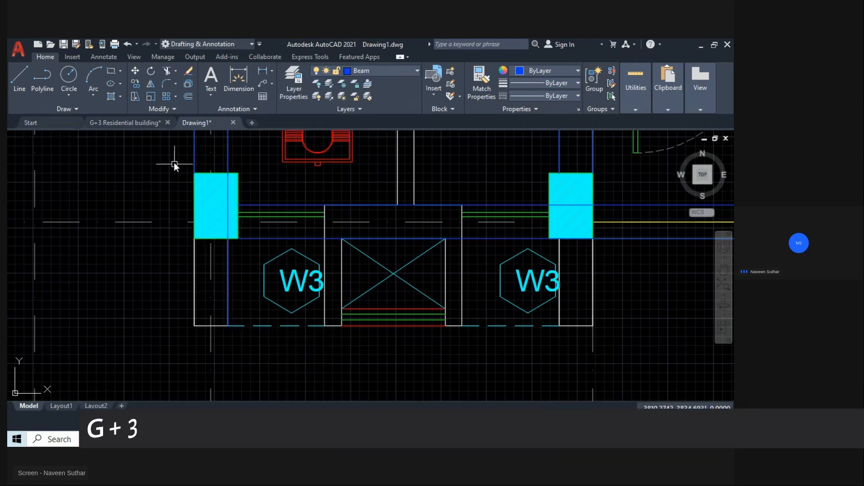
{"action": "left_click", "coordinate": [194, 160]}
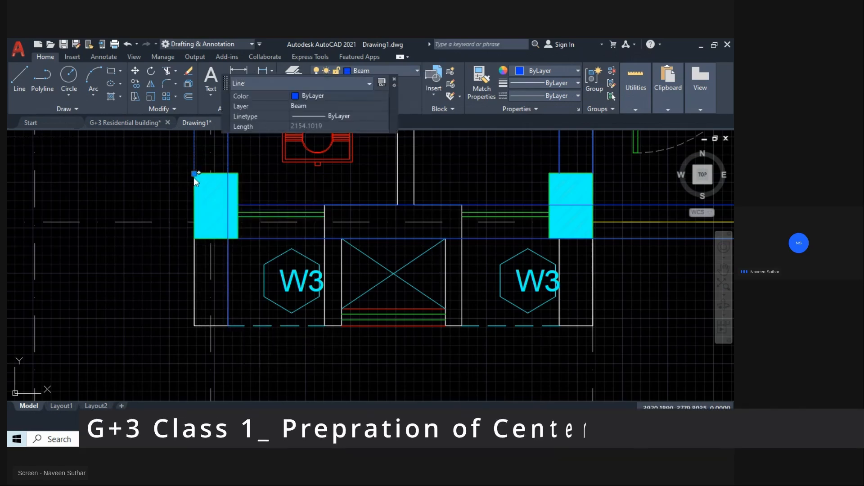
{"action": "left_click", "coordinate": [194, 174]}
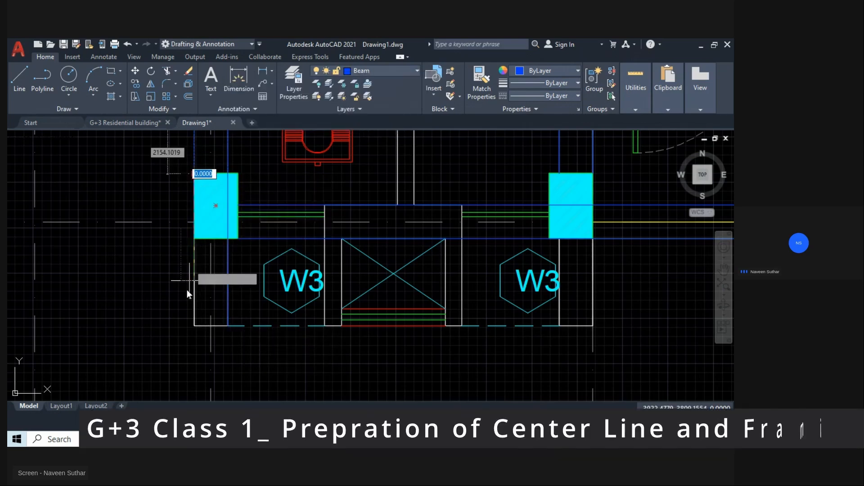
{"action": "left_click", "coordinate": [194, 326]}
{"action": "key", "text": "Escape"}
Stretch both vertical beam lines at the column between the left unit's bath and balcony down to the wall projection's end.
{"action": "middle_click_drag", "start_coordinate": [386, 292], "coordinate": [142, 291]}
{"action": "left_click", "coordinate": [315, 154]}
{"action": "left_click", "coordinate": [344, 194]}
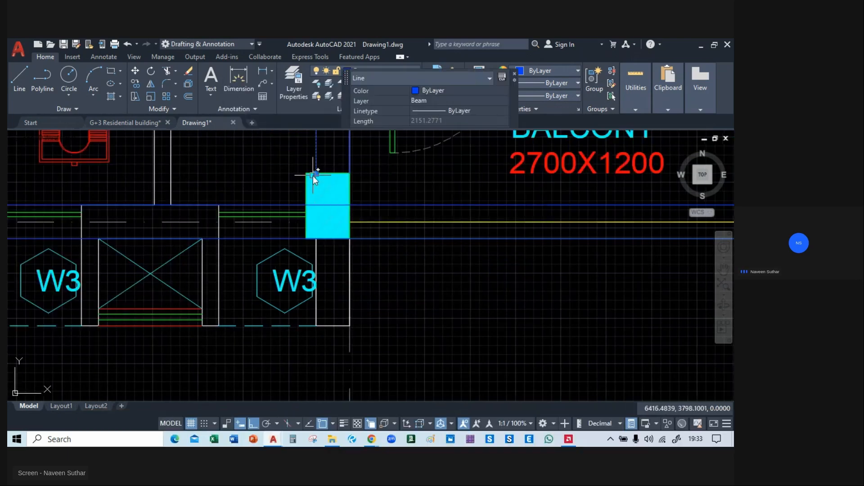
{"action": "left_click", "coordinate": [316, 174]}
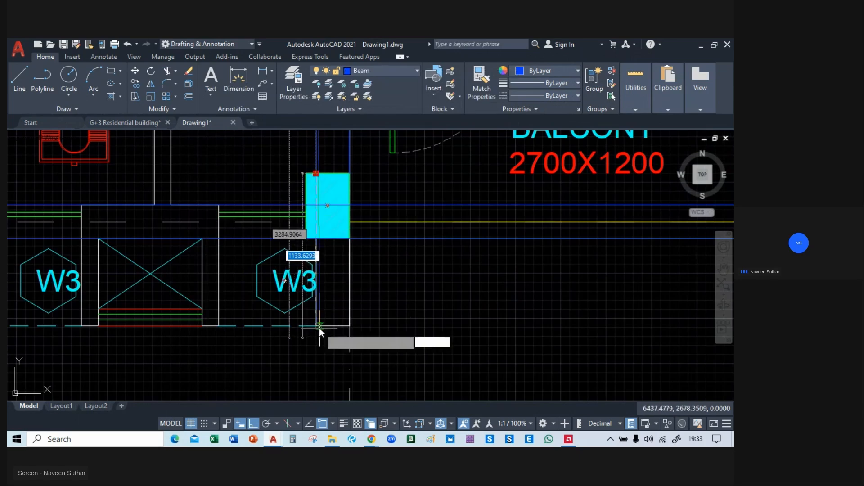
{"action": "left_click", "coordinate": [314, 325]}
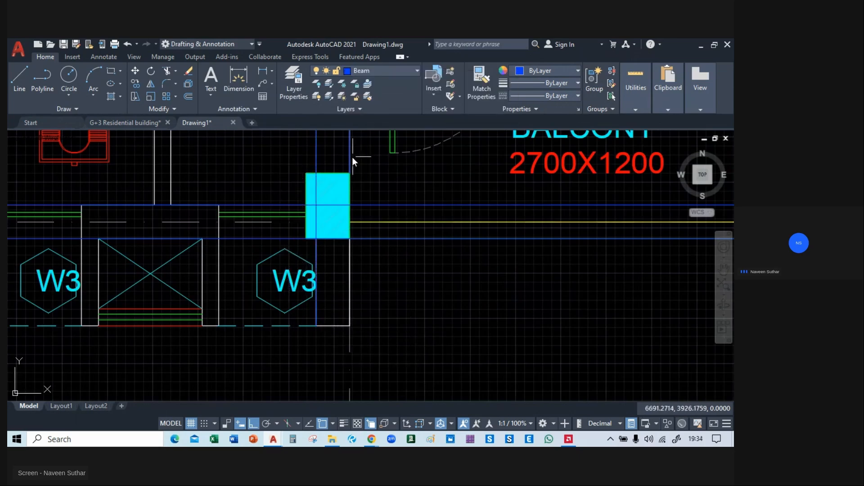
{"action": "left_click", "coordinate": [353, 170]}
{"action": "left_click", "coordinate": [353, 175]}
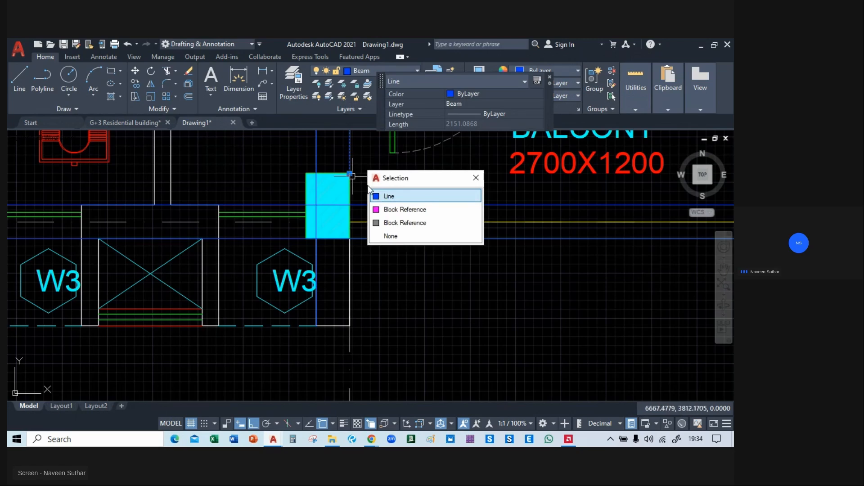
{"action": "left_click", "coordinate": [350, 173]}
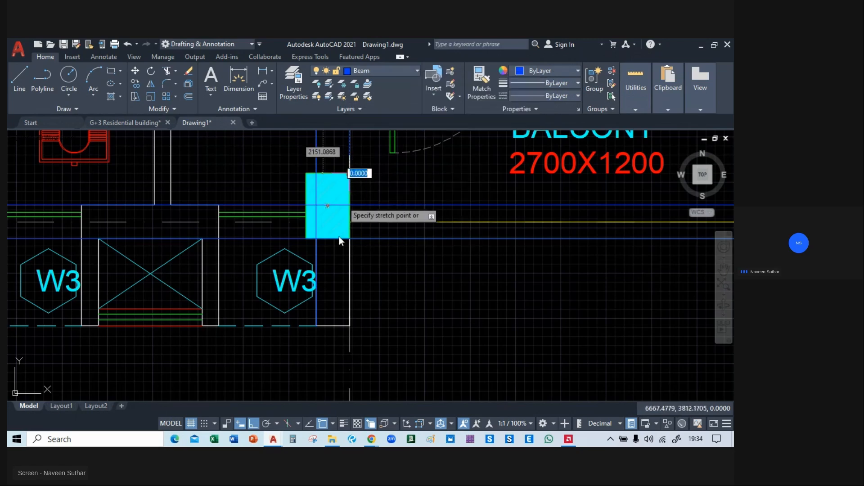
{"action": "left_click", "coordinate": [349, 325]}
{"action": "key", "text": "Escape"}
Stretch both vertical beam lines at the column between the right unit's balcony and bath down to the wall projection's end.
{"action": "scroll", "coordinate": [396, 312], "scroll_direction": "down", "scroll_amount": 4}
{"action": "mouse_move", "coordinate": [396, 311]}
{"action": "middle_mouse_down"}
{"action": "mouse_move", "coordinate": [418, 288]}
{"action": "mouse_move", "coordinate": [418, 312]}
{"action": "mouse_move", "coordinate": [325, 313]}
{"action": "mouse_move", "coordinate": [347, 308]}
{"action": "mouse_move", "coordinate": [271, 296]}
{"action": "mouse_move", "coordinate": [376, 264]}
{"action": "middle_mouse_up"}
{"action": "scroll", "coordinate": [347, 308], "scroll_direction": "down", "scroll_amount": 4}
{"action": "scroll", "coordinate": [345, 285], "scroll_direction": "up", "scroll_amount": 5}
{"action": "scroll", "coordinate": [309, 210], "scroll_direction": "up", "scroll_amount": 2}
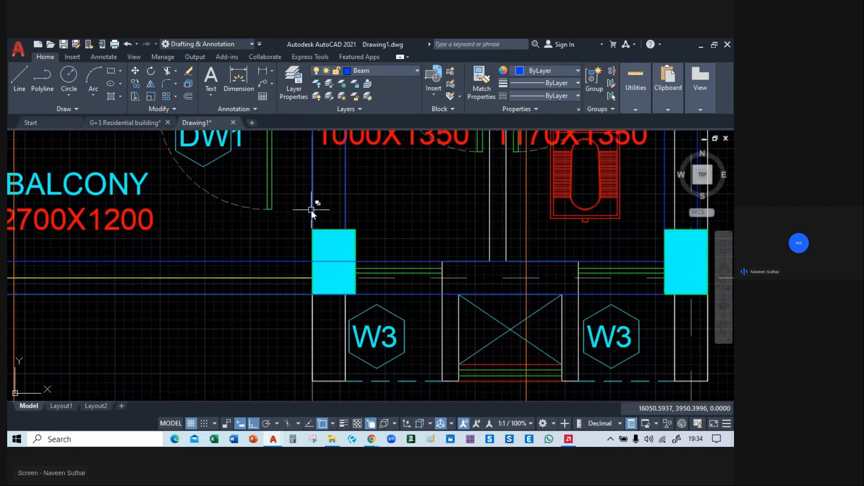
{"action": "left_click", "coordinate": [311, 210]}
{"action": "left_click", "coordinate": [312, 229]}
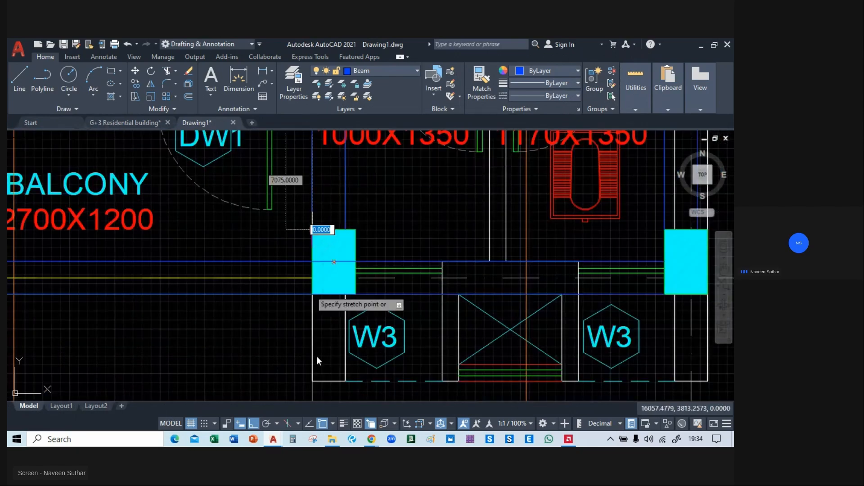
{"action": "left_click", "coordinate": [312, 382]}
{"action": "key", "text": "Escape"}
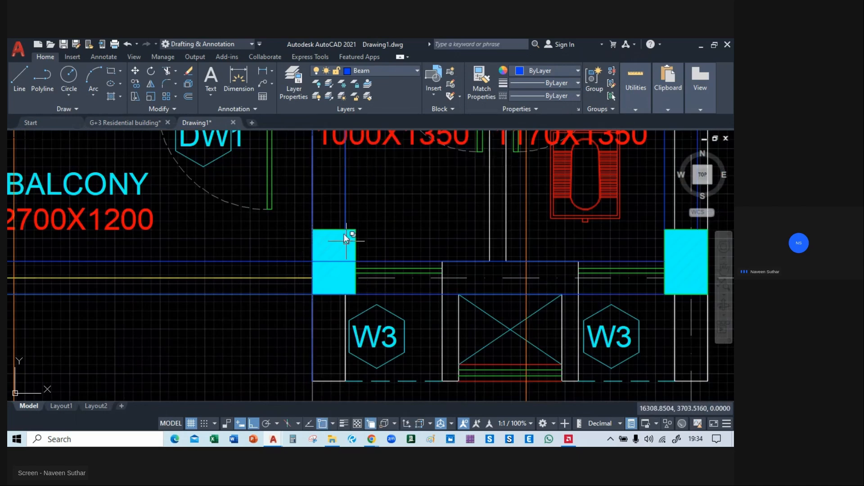
{"action": "left_click", "coordinate": [343, 217]}
{"action": "left_click", "coordinate": [380, 253]}
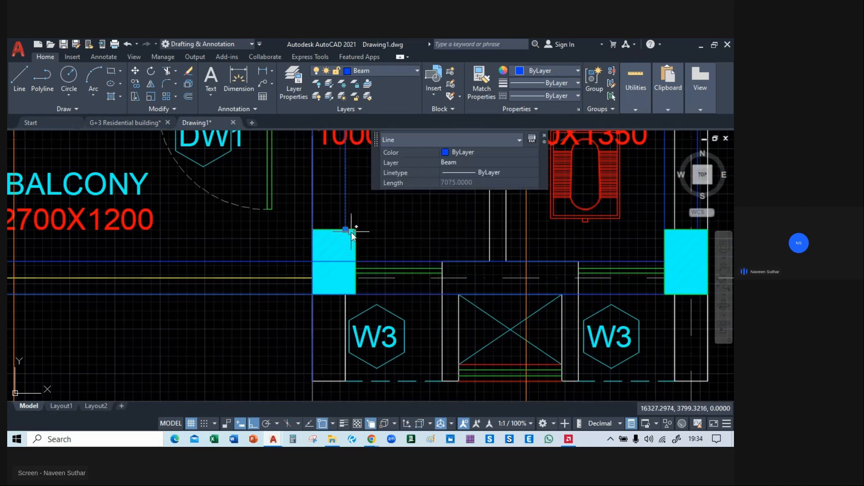
{"action": "left_click", "coordinate": [346, 230]}
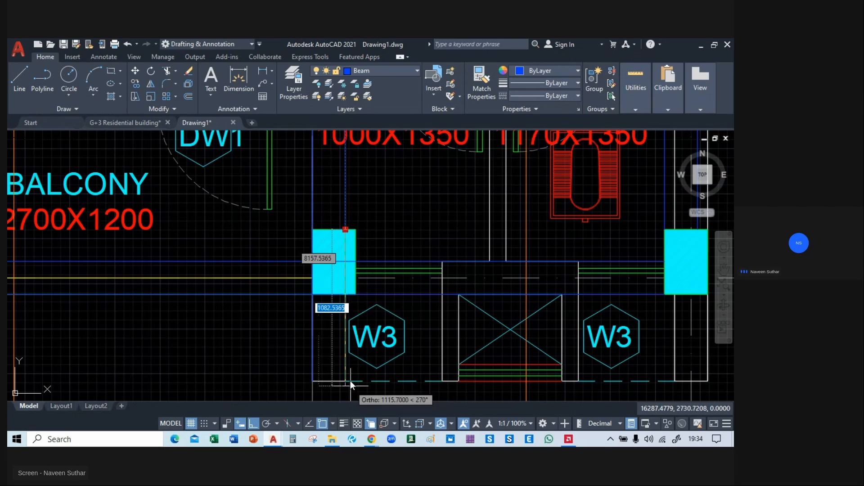
{"action": "left_click", "coordinate": [344, 382]}
{"action": "key", "text": "Escape"}
Stretch both vertical beam lines at the right unit's W.C. corner column down to the end of the wall projection.
{"action": "middle_click_drag", "start_coordinate": [481, 327], "coordinate": [230, 322]}
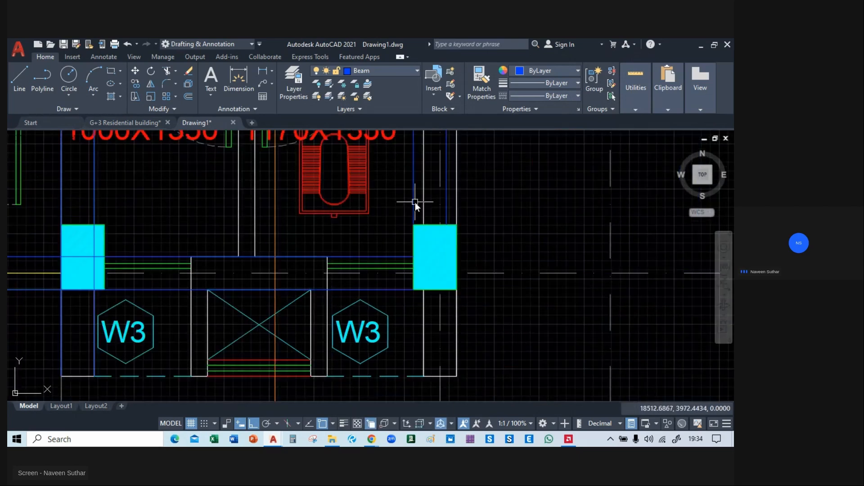
{"action": "left_click", "coordinate": [414, 228]}
{"action": "left_click", "coordinate": [413, 225]}
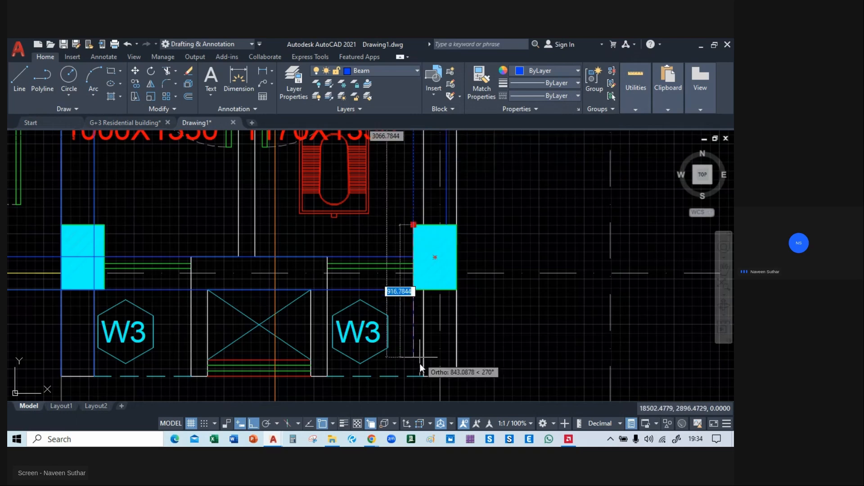
{"action": "key", "text": "Escape"}
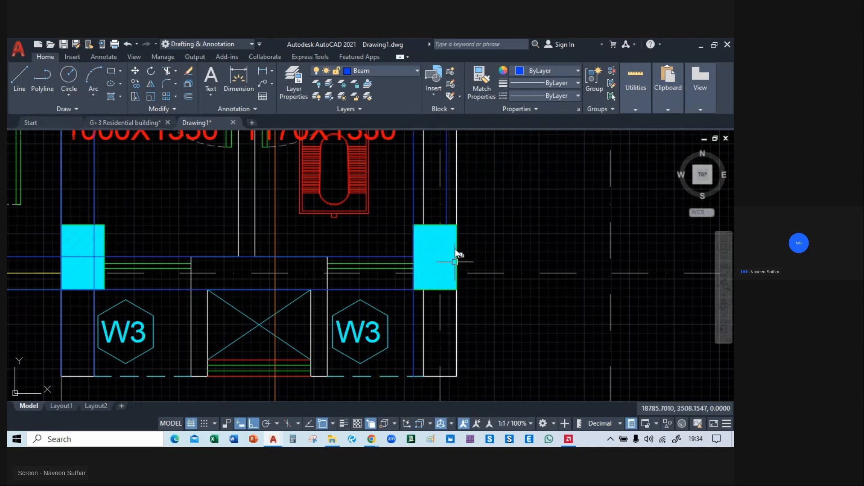
{"action": "left_click", "coordinate": [446, 204]}
{"action": "left_click", "coordinate": [446, 224]}
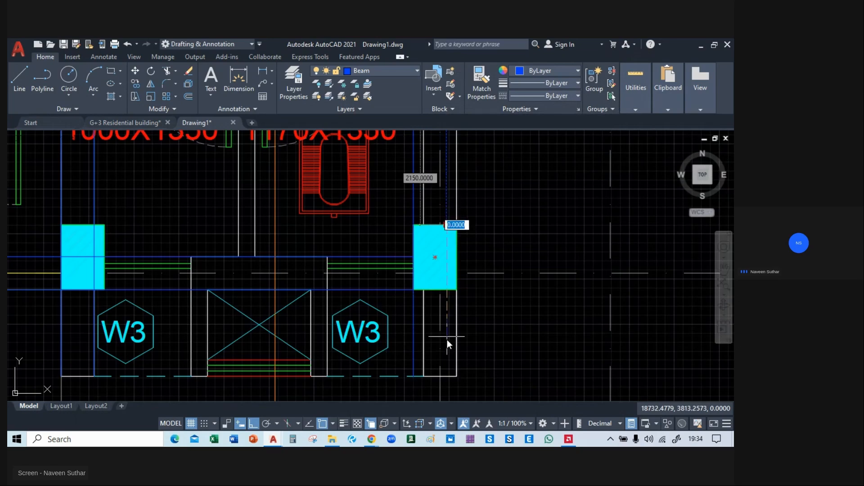
{"action": "left_click", "coordinate": [447, 377]}
Examine the overlaid beams across the whole ground floor plan, ending at the hatched projection beside window W1 above the left Bedroom-01.
{"action": "scroll", "coordinate": [519, 304], "scroll_direction": "down", "scroll_amount": 5}
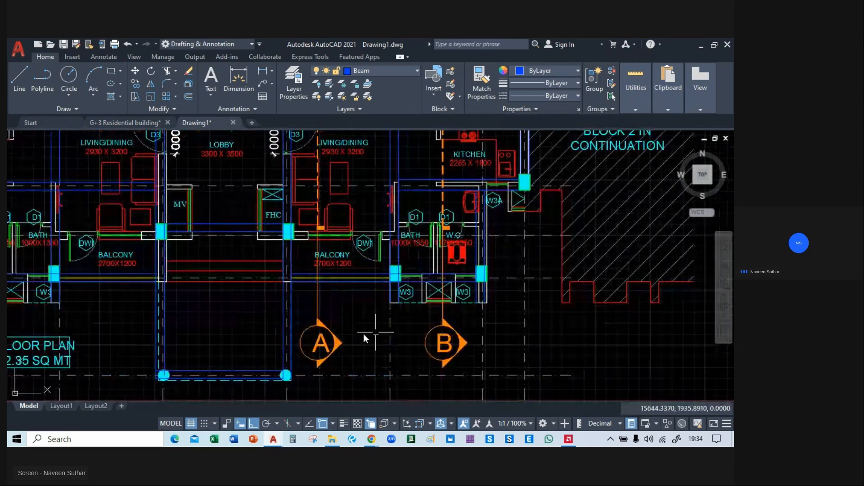
{"action": "middle_click_drag", "start_coordinate": [182, 328], "coordinate": [357, 301]}
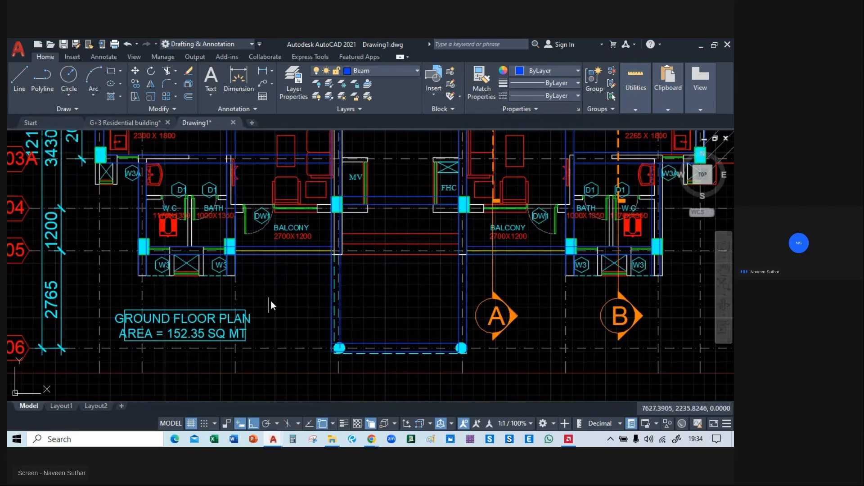
{"action": "scroll", "coordinate": [278, 320], "scroll_direction": "down", "scroll_amount": 4}
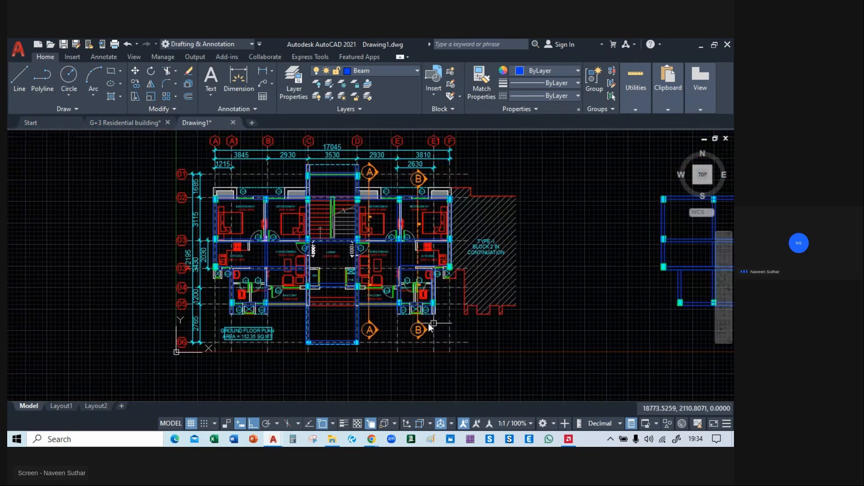
{"action": "mouse_move", "coordinate": [557, 292]}
{"action": "middle_mouse_down"}
{"action": "mouse_move", "coordinate": [60, 295]}
{"action": "mouse_move", "coordinate": [339, 231]}
{"action": "middle_mouse_up"}
{"action": "scroll", "coordinate": [264, 240], "scroll_direction": "down", "scroll_amount": 4}
{"action": "scroll", "coordinate": [193, 248], "scroll_direction": "up", "scroll_amount": 4}
{"action": "mouse_move", "coordinate": [150, 252]}
{"action": "middle_mouse_down"}
{"action": "mouse_move", "coordinate": [218, 288]}
{"action": "mouse_move", "coordinate": [185, 314]}
{"action": "mouse_move", "coordinate": [243, 322]}
{"action": "mouse_move", "coordinate": [264, 343]}
{"action": "middle_mouse_up"}
{"action": "scroll", "coordinate": [218, 288], "scroll_direction": "up", "scroll_amount": 4}
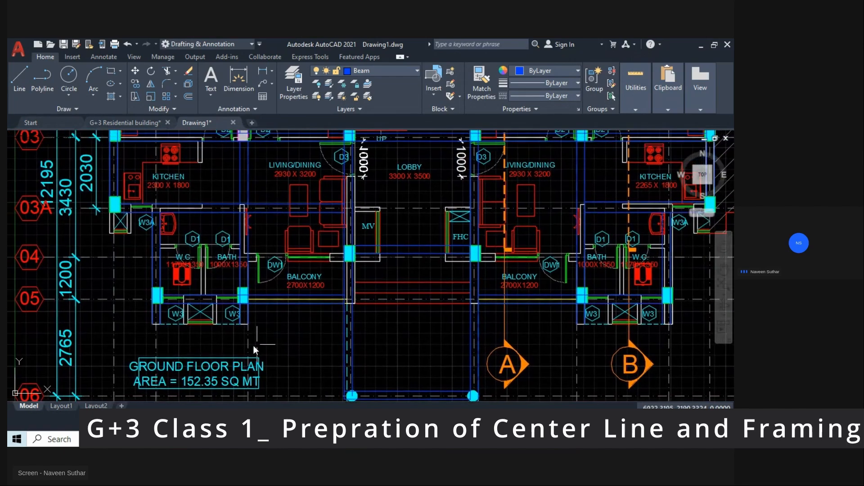
{"action": "middle_click_drag", "start_coordinate": [298, 204], "coordinate": [342, 319]}
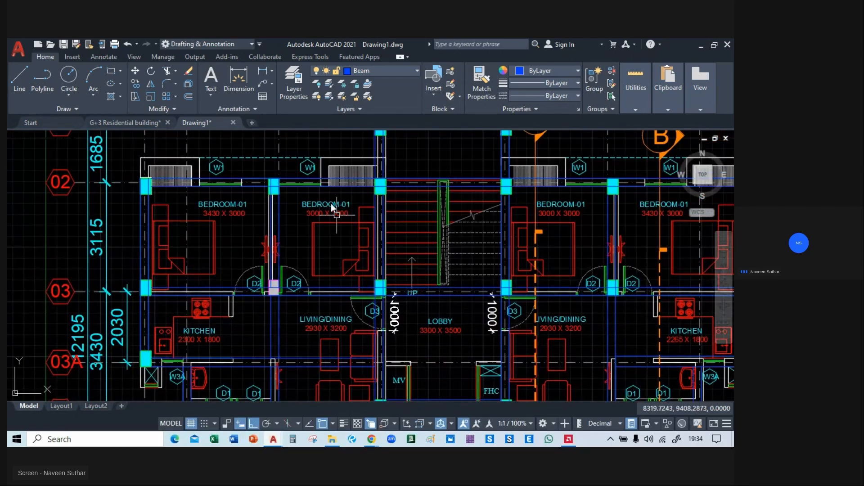
{"action": "middle_click_drag", "start_coordinate": [331, 203], "coordinate": [222, 316]}
{"action": "middle_click_drag", "start_coordinate": [465, 309], "coordinate": [331, 248]}
{"action": "middle_click_drag", "start_coordinate": [247, 221], "coordinate": [293, 193]}
{"action": "scroll", "coordinate": [294, 193], "scroll_direction": "down", "scroll_amount": 4}
{"action": "middle_click_drag", "start_coordinate": [580, 200], "coordinate": [155, 212]}
{"action": "middle_click_drag", "start_coordinate": [90, 253], "coordinate": [329, 248]}
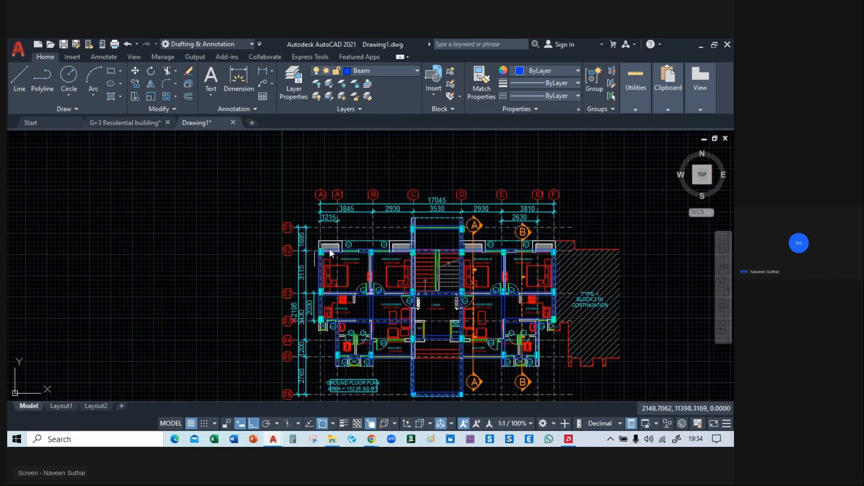
{"action": "scroll", "coordinate": [329, 248], "scroll_direction": "up", "scroll_amount": 8}
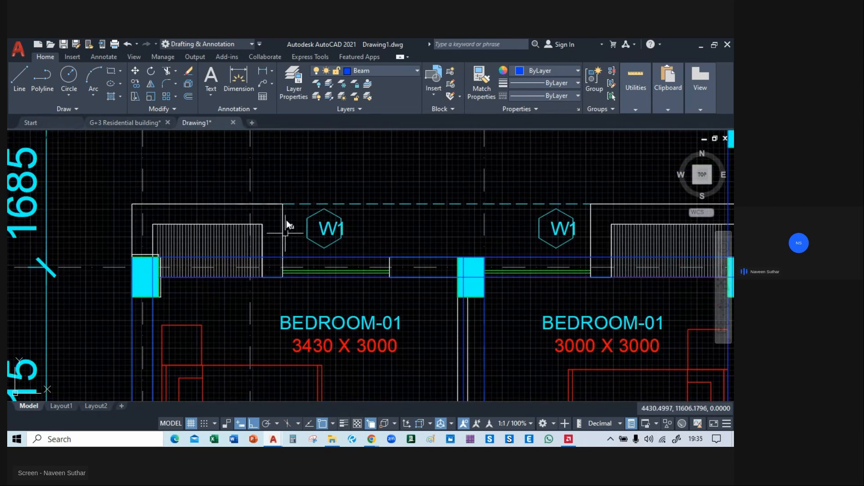
{"action": "scroll", "coordinate": [138, 224], "scroll_direction": "up", "scroll_amount": 2}
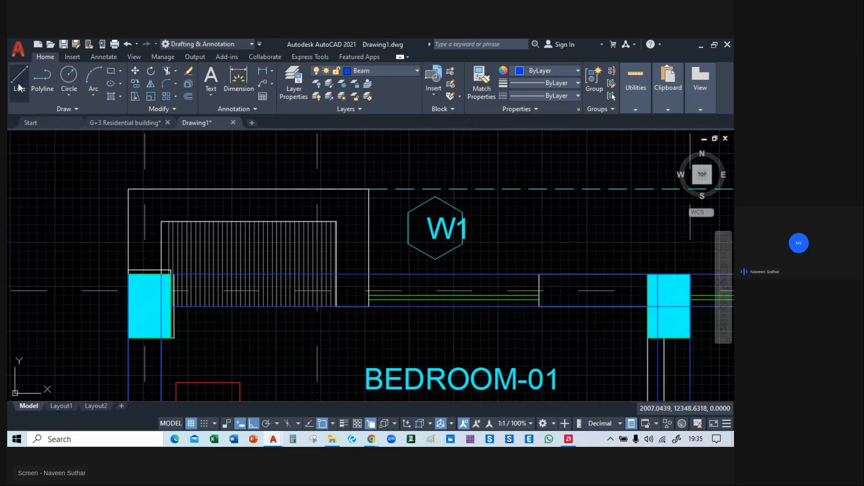
Create a layer named outline with index color 50 and make it the current layer.
{"action": "left_click", "coordinate": [372, 71]}
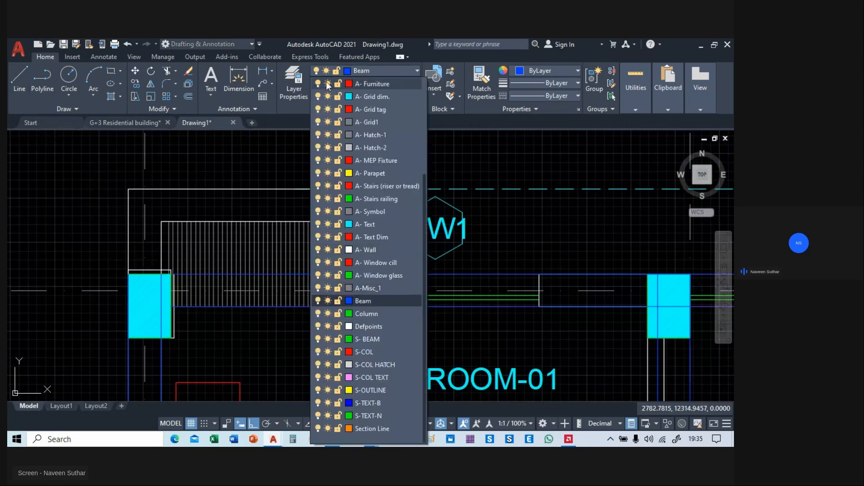
{"action": "left_click", "coordinate": [293, 74]}
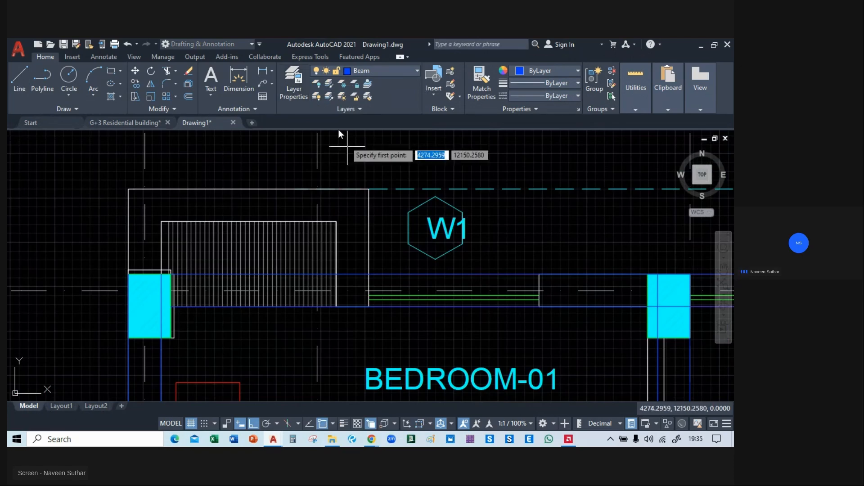
{"action": "left_click", "coordinate": [289, 91]}
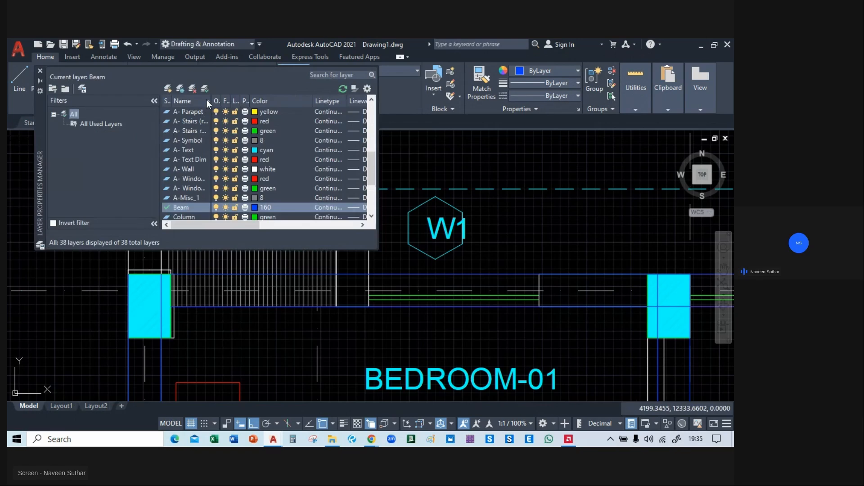
{"action": "left_click", "coordinate": [166, 90]}
{"action": "type", "text": "outline"}
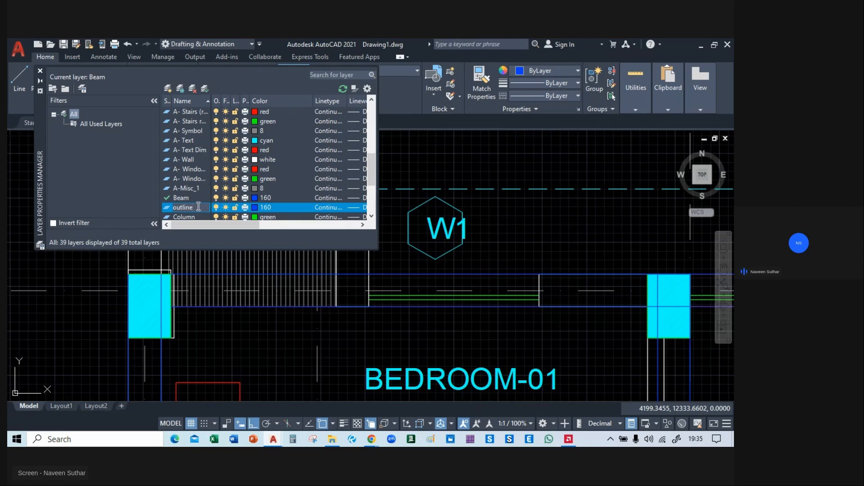
{"action": "left_click", "coordinate": [256, 206]}
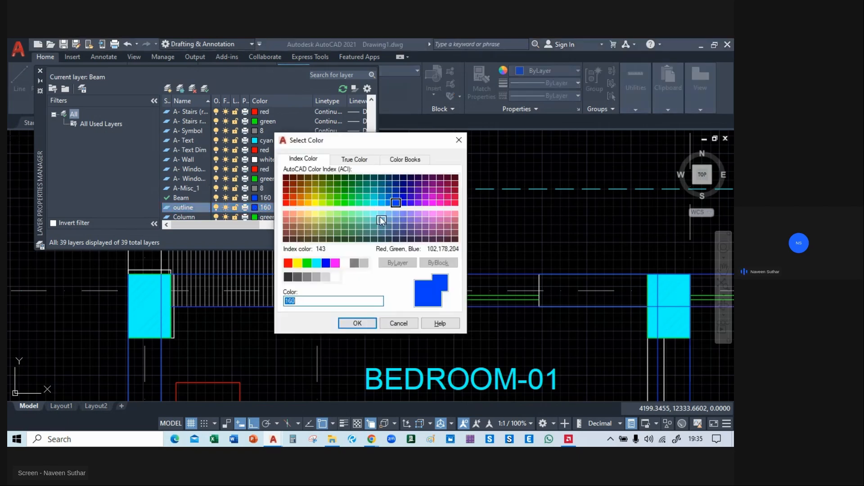
{"action": "left_click", "coordinate": [315, 202]}
{"action": "left_click", "coordinate": [357, 324]}
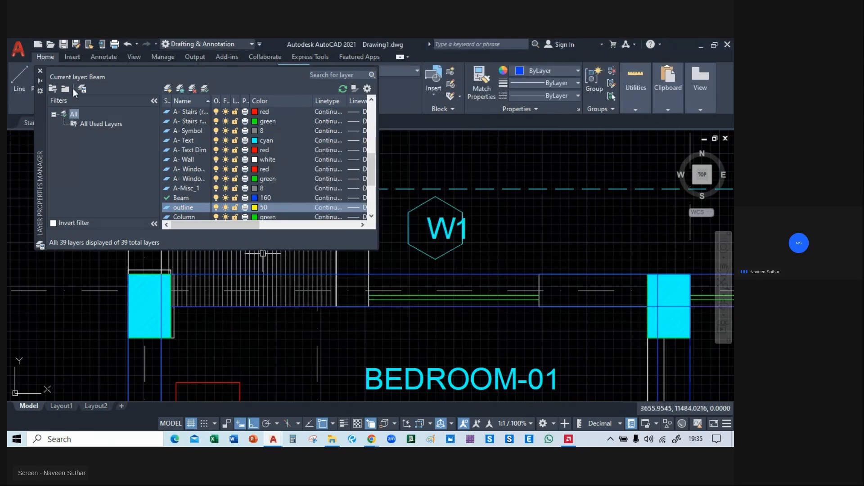
{"action": "left_click", "coordinate": [40, 71]}
{"action": "left_click", "coordinate": [388, 74]}
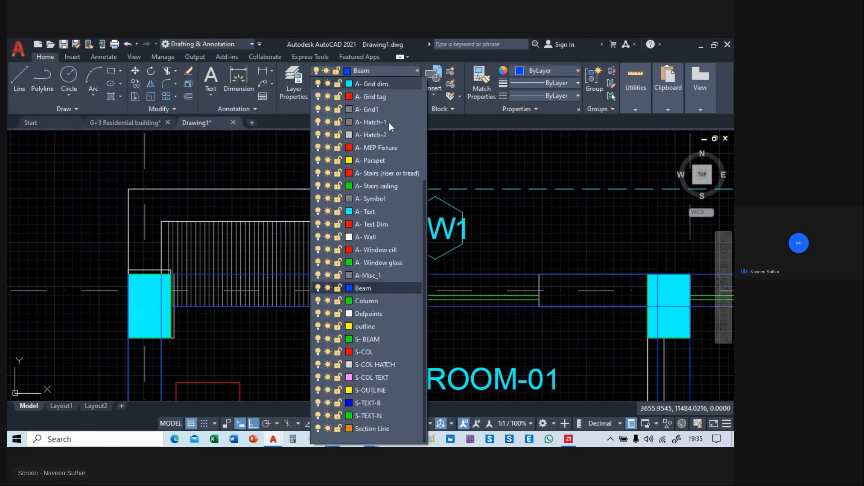
{"action": "left_click", "coordinate": [378, 331]}
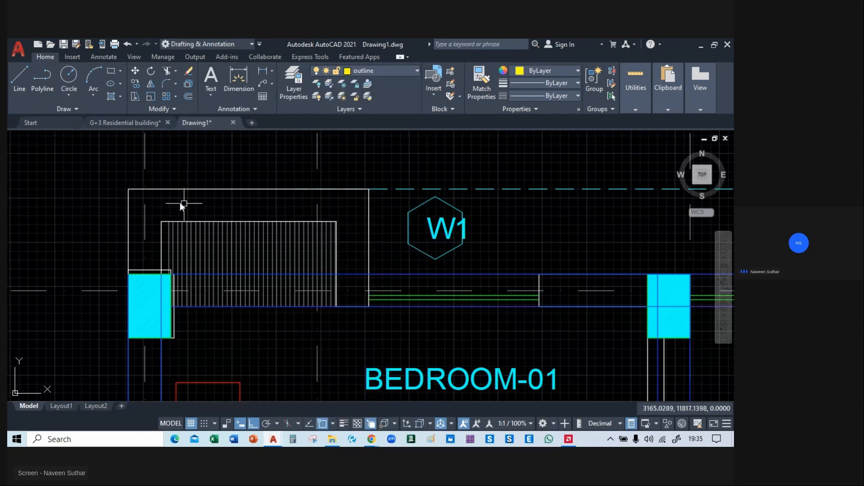
Trace the hatched projection above the left Bedroom-01 with three lines, from the corner column's outer corner around to the beam's inner edge beside W1.
{"action": "left_click", "coordinate": [19, 79]}
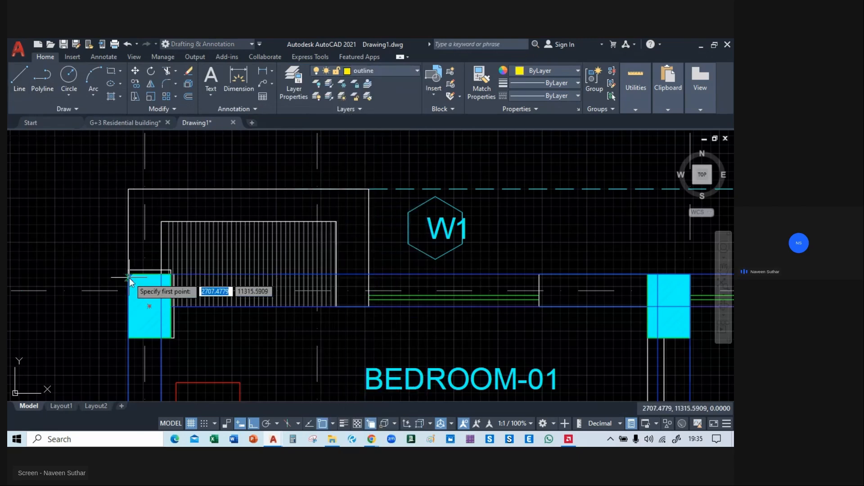
{"action": "left_click", "coordinate": [128, 275]}
{"action": "left_click", "coordinate": [128, 189]}
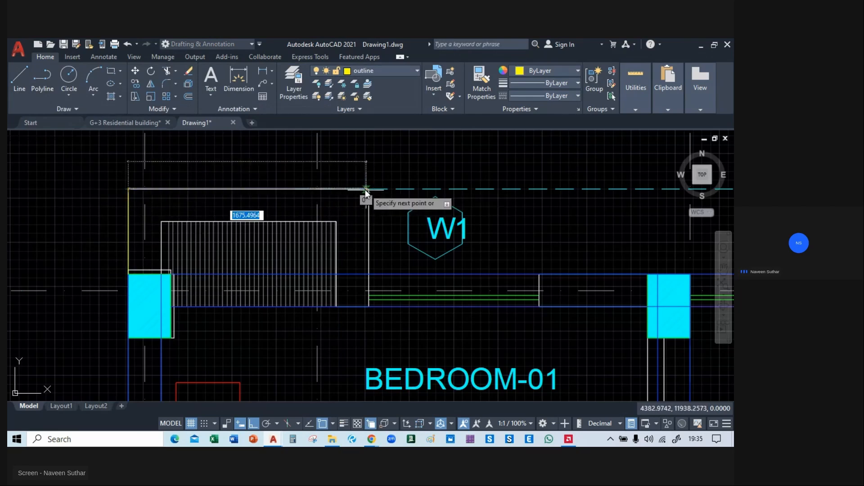
{"action": "scroll", "coordinate": [368, 188], "scroll_direction": "up", "scroll_amount": 3}
{"action": "scroll", "coordinate": [378, 186], "scroll_direction": "up", "scroll_amount": 1}
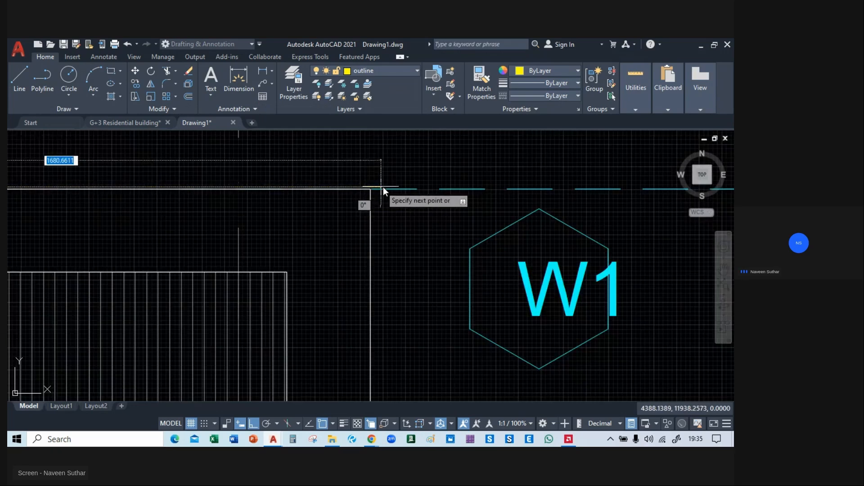
{"action": "left_click", "coordinate": [369, 189]}
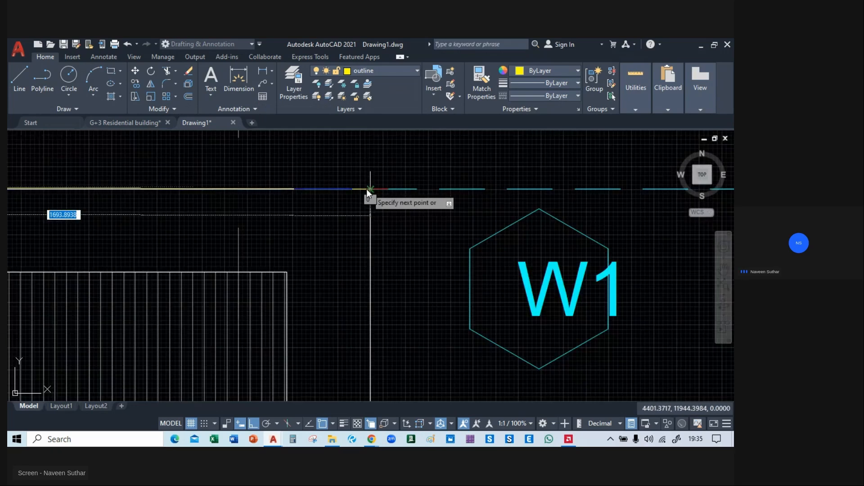
{"action": "middle_click_drag", "start_coordinate": [371, 317], "coordinate": [358, 185]}
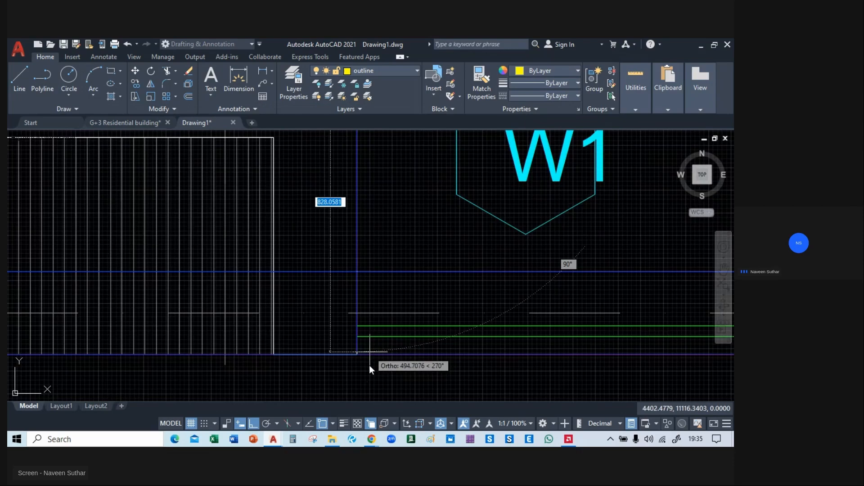
{"action": "left_click", "coordinate": [356, 356]}
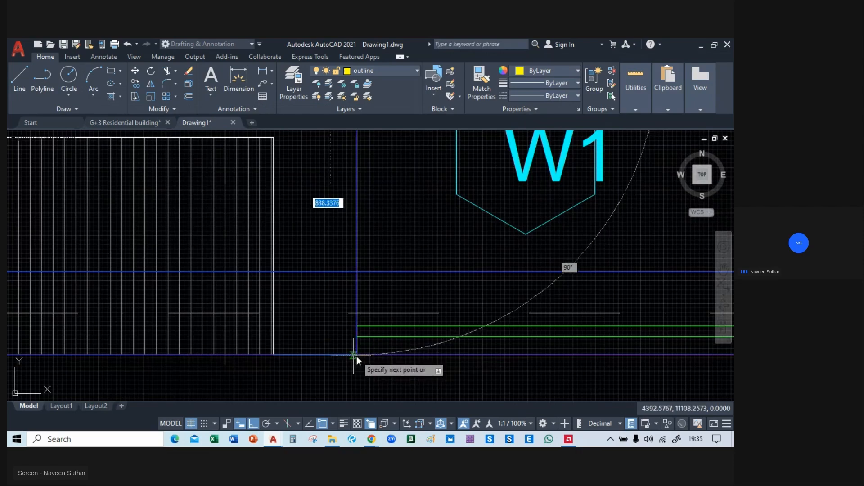
{"action": "key", "text": "Escape"}
Copy the three outline lines from the left projection to the hatched projection beside the staircase, aligning them with the column's outer edge.
{"action": "scroll", "coordinate": [278, 300], "scroll_direction": "down", "scroll_amount": 6}
{"action": "middle_click_drag", "start_coordinate": [356, 322], "coordinate": [399, 293]}
{"action": "scroll", "coordinate": [209, 293], "scroll_direction": "down", "scroll_amount": 2}
{"action": "scroll", "coordinate": [212, 240], "scroll_direction": "up", "scroll_amount": 4}
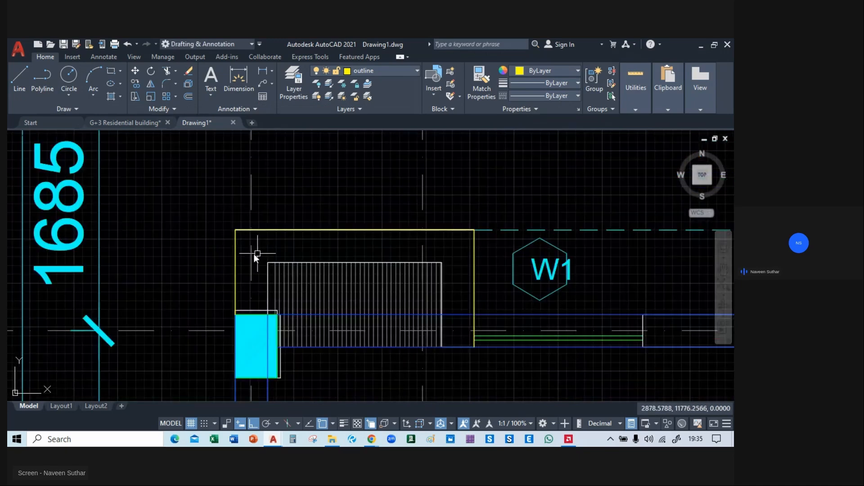
{"action": "left_click", "coordinate": [234, 250]}
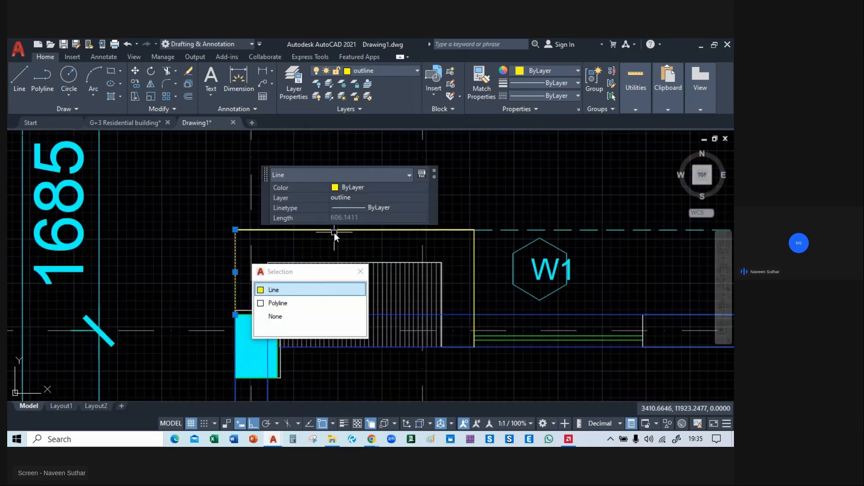
{"action": "left_click", "coordinate": [374, 229]}
{"action": "left_click", "coordinate": [396, 269]}
{"action": "left_click", "coordinate": [475, 274]}
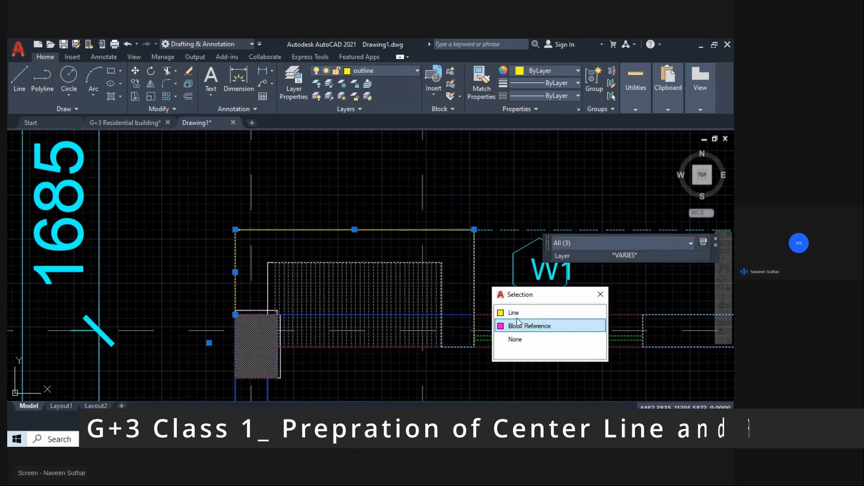
{"action": "left_click", "coordinate": [512, 312]}
{"action": "type", "text": "m"}
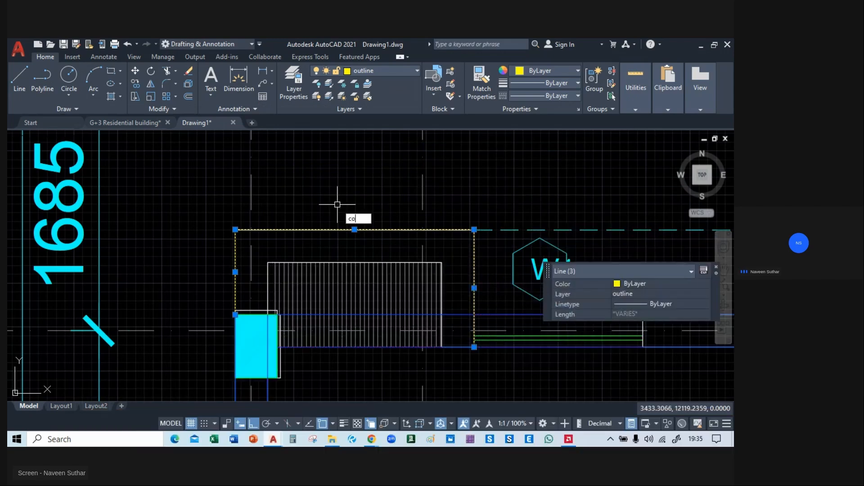
{"action": "key", "text": "Return"}
{"action": "middle_click_drag", "start_coordinate": [381, 292], "coordinate": [215, 290]}
{"action": "left_click", "coordinate": [309, 345]}
{"action": "middle_click_drag", "start_coordinate": [592, 336], "coordinate": [115, 327]}
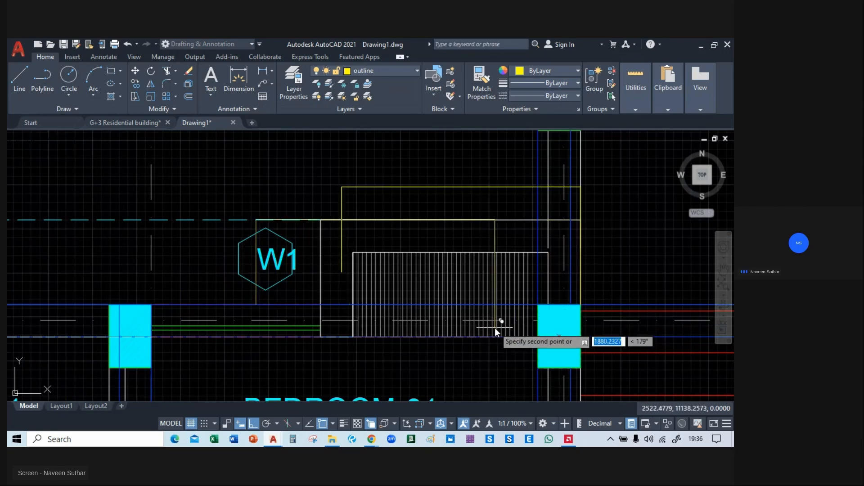
{"action": "middle_click_drag", "start_coordinate": [68, 310], "coordinate": [710, 321]}
{"action": "middle_click_drag", "start_coordinate": [533, 279], "coordinate": [84, 257]}
{"action": "middle_click_drag", "start_coordinate": [442, 284], "coordinate": [79, 299]}
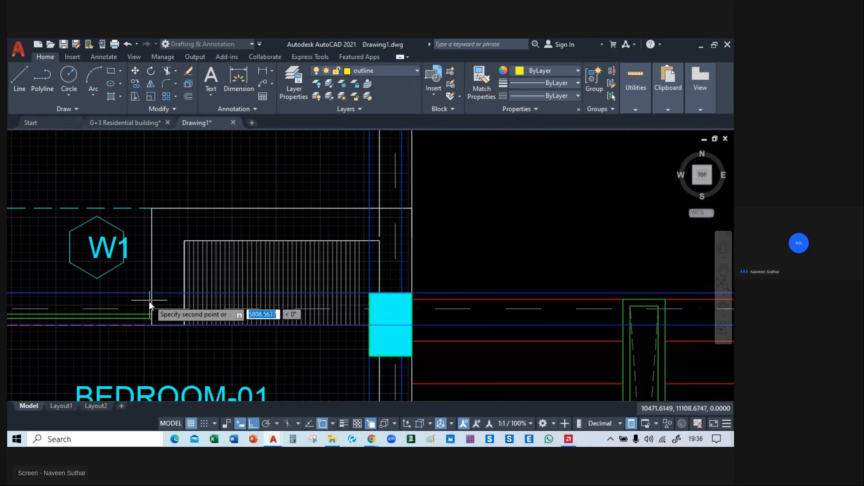
{"action": "left_click", "coordinate": [412, 325]}
Stretch both ends of the copied outline's vertical line beside W1 onto the edge of the hatched projection.
{"action": "middle_click_drag", "start_coordinate": [193, 333], "coordinate": [336, 323]}
{"action": "scroll", "coordinate": [324, 231], "scroll_direction": "up", "scroll_amount": 5}
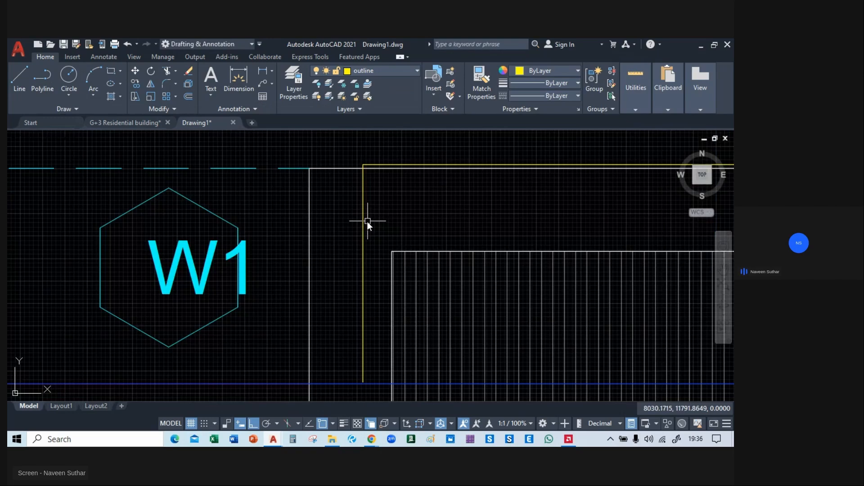
{"action": "scroll", "coordinate": [361, 221], "scroll_direction": "down", "scroll_amount": 3}
{"action": "scroll", "coordinate": [379, 245], "scroll_direction": "up", "scroll_amount": 2}
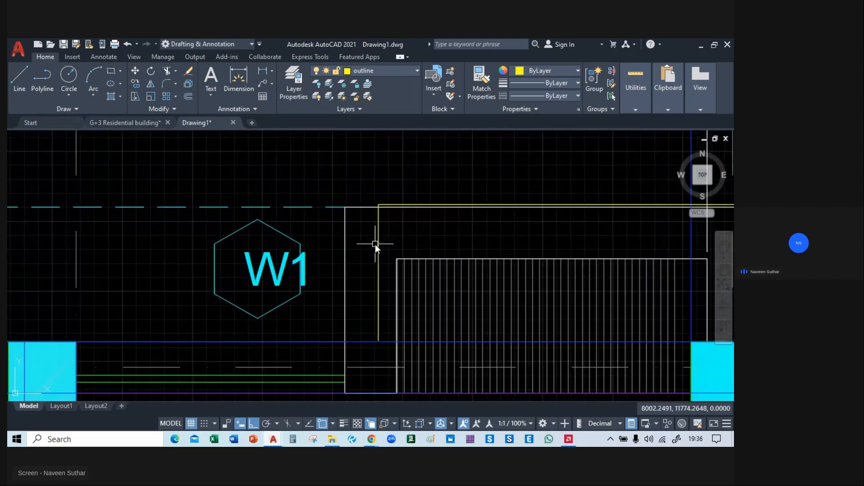
{"action": "left_click", "coordinate": [380, 247]}
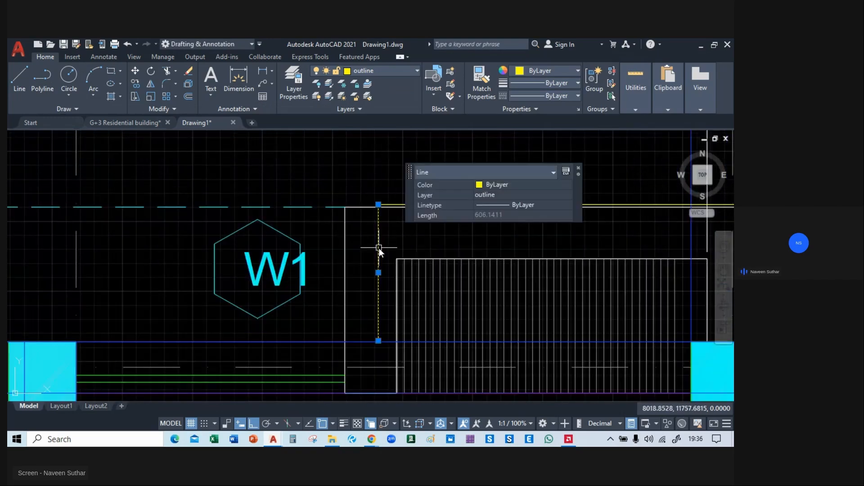
{"action": "left_click", "coordinate": [379, 341]}
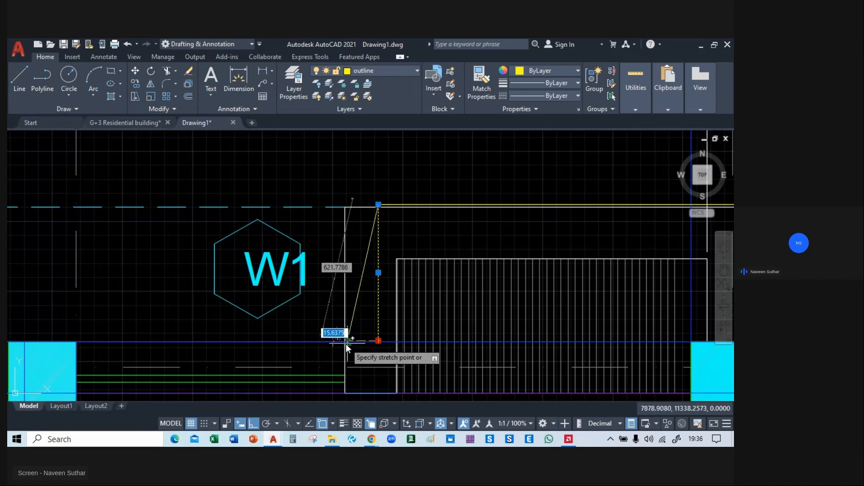
{"action": "left_click", "coordinate": [346, 343]}
{"action": "left_click", "coordinate": [378, 204]}
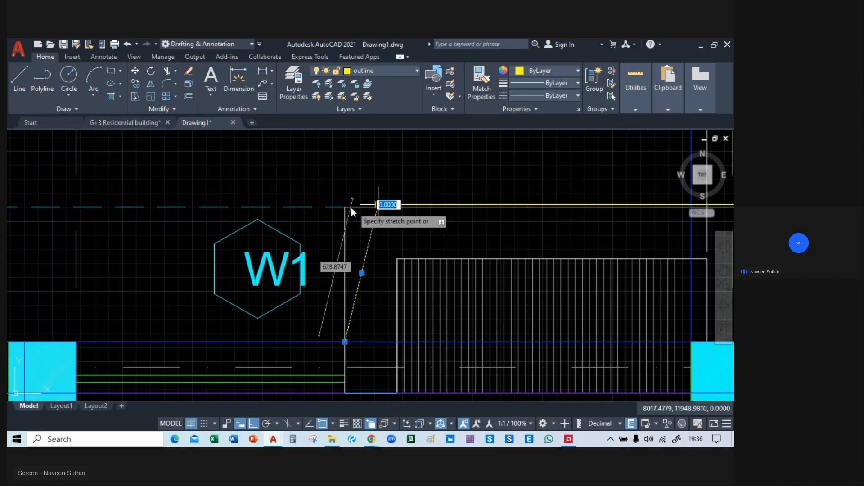
{"action": "left_click", "coordinate": [344, 207]}
{"action": "middle_click_drag", "start_coordinate": [350, 297], "coordinate": [337, 204]}
{"action": "left_click", "coordinate": [337, 219]}
{"action": "key", "text": "Escape"}
Stretch the upper end of that vertical outline line straight up past the horizontal outline line.
{"action": "middle_click_drag", "start_coordinate": [372, 135], "coordinate": [326, 300]}
{"action": "scroll", "coordinate": [326, 258], "scroll_direction": "up", "scroll_amount": 4}
{"action": "middle_click_drag", "start_coordinate": [213, 289], "coordinate": [263, 279]}
{"action": "left_click", "coordinate": [276, 285]}
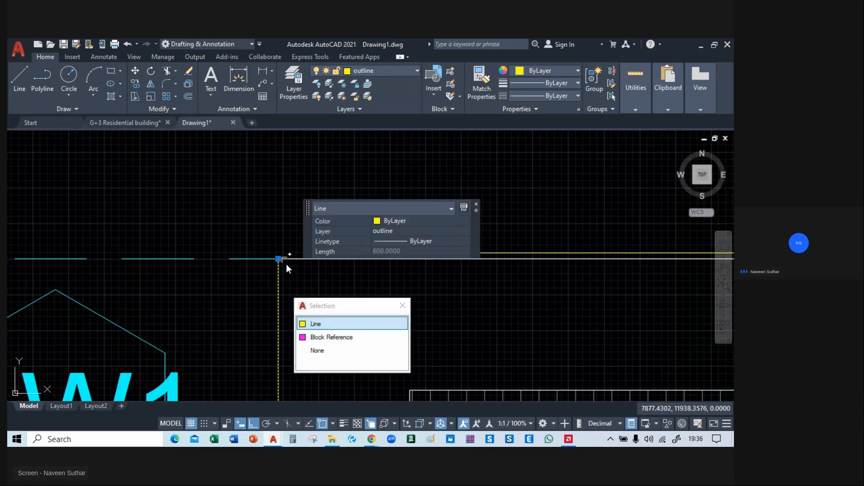
{"action": "left_click", "coordinate": [315, 322]}
{"action": "left_click", "coordinate": [277, 260]}
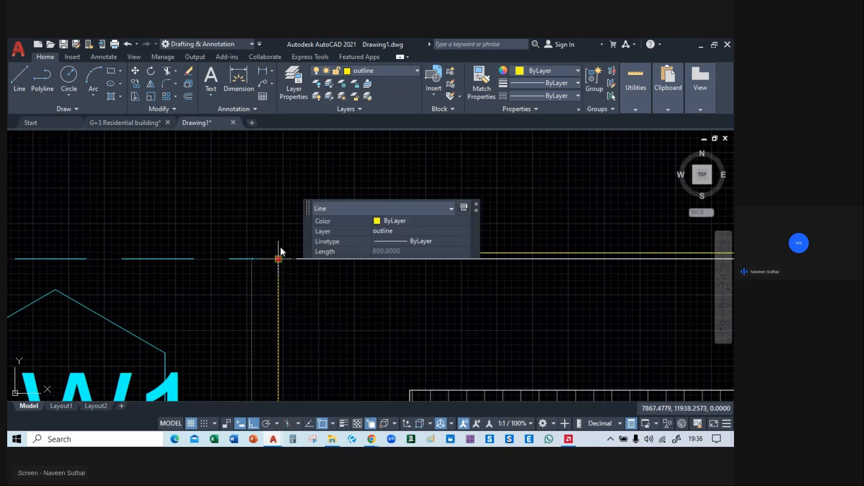
{"action": "left_click", "coordinate": [279, 222]}
Extend the horizontal outline line to the vertical one and trim the vertical overshoot to close the corner.
{"action": "key", "text": "Escape"}
{"action": "type", "text": "ex"}
{"action": "key", "text": "Return"}
{"action": "left_click", "coordinate": [378, 254]}
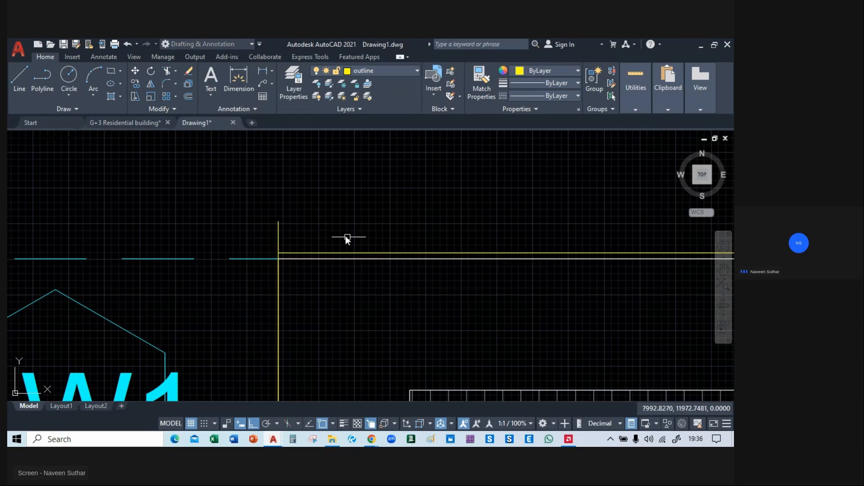
{"action": "left_click", "coordinate": [317, 225]}
{"action": "left_click", "coordinate": [222, 238], "text": "shift"}
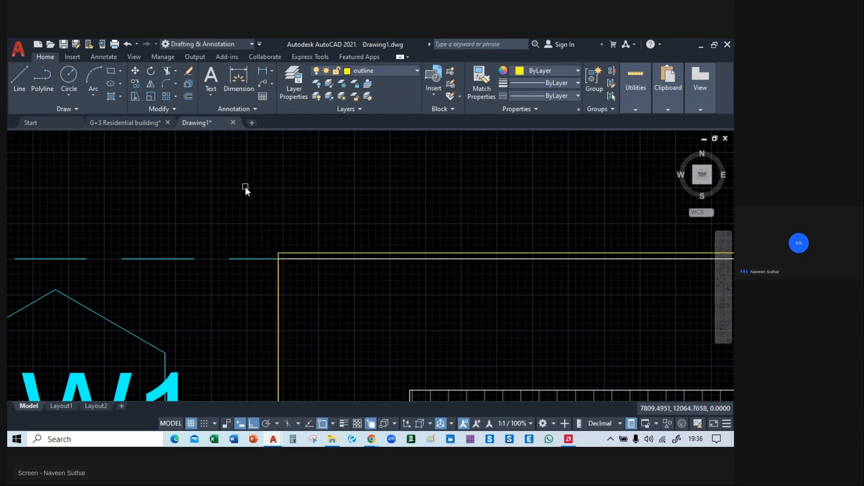
{"action": "key", "text": "Escape"}
Try to copy the staircase-side projection's three outline lines to the far-right hatched projection beside the Block 2 continuation area.
{"action": "scroll", "coordinate": [396, 243], "scroll_direction": "down", "scroll_amount": 9}
{"action": "mouse_move", "coordinate": [494, 266]}
{"action": "middle_mouse_down"}
{"action": "mouse_move", "coordinate": [442, 247]}
{"action": "mouse_move", "coordinate": [560, 251]}
{"action": "mouse_move", "coordinate": [8, 247]}
{"action": "mouse_move", "coordinate": [540, 253]}
{"action": "middle_mouse_up"}
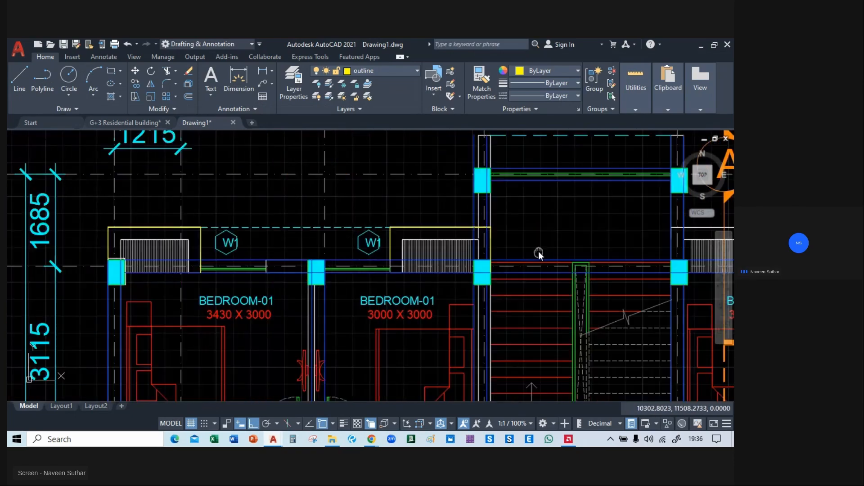
{"action": "middle_click_drag", "start_coordinate": [367, 235], "coordinate": [124, 230]}
{"action": "scroll", "coordinate": [193, 236], "scroll_direction": "up", "scroll_amount": 4}
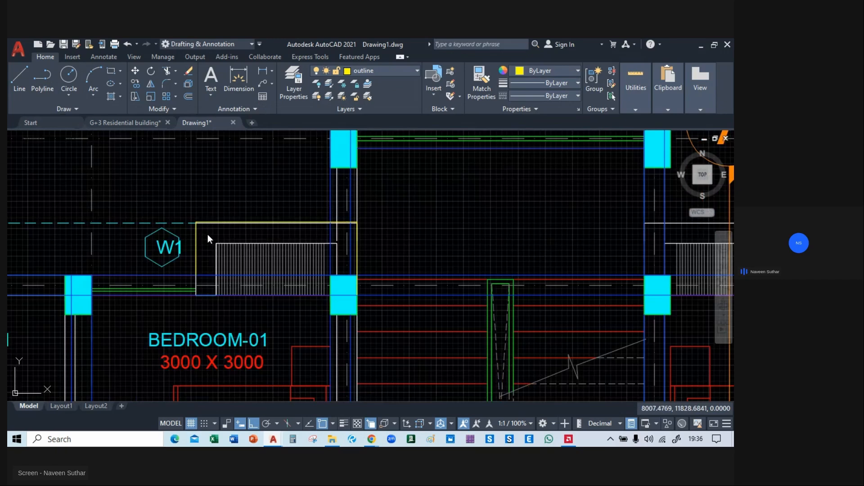
{"action": "left_click", "coordinate": [186, 239]}
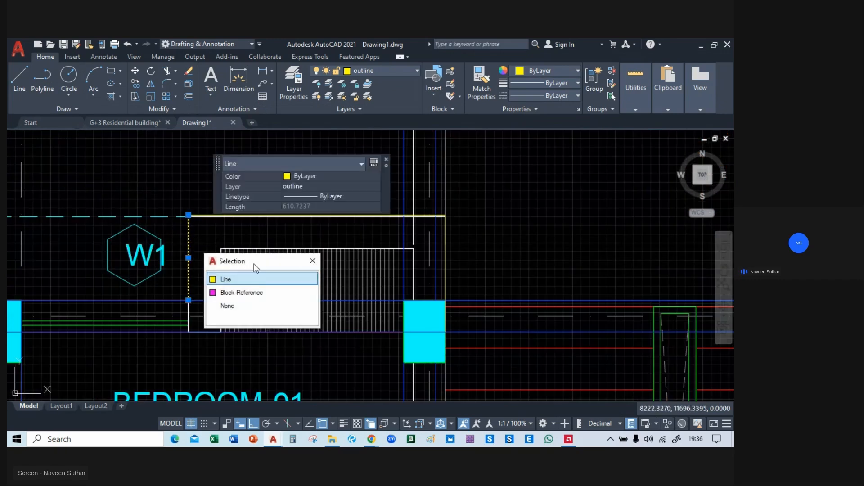
{"action": "left_click", "coordinate": [257, 279]}
{"action": "left_click", "coordinate": [261, 216]}
{"action": "left_click", "coordinate": [381, 255]}
{"action": "left_click", "coordinate": [446, 249]}
{"action": "left_click", "coordinate": [491, 288]}
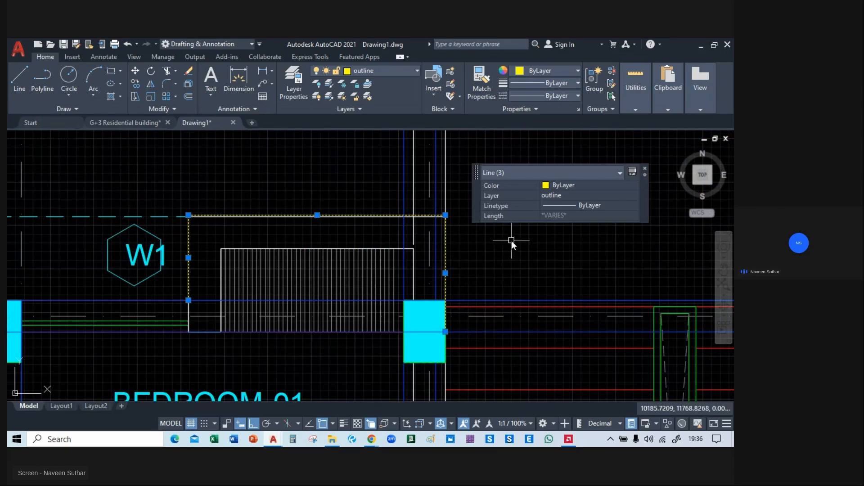
{"action": "type", "text": "m"}
{"action": "key", "text": "Return"}
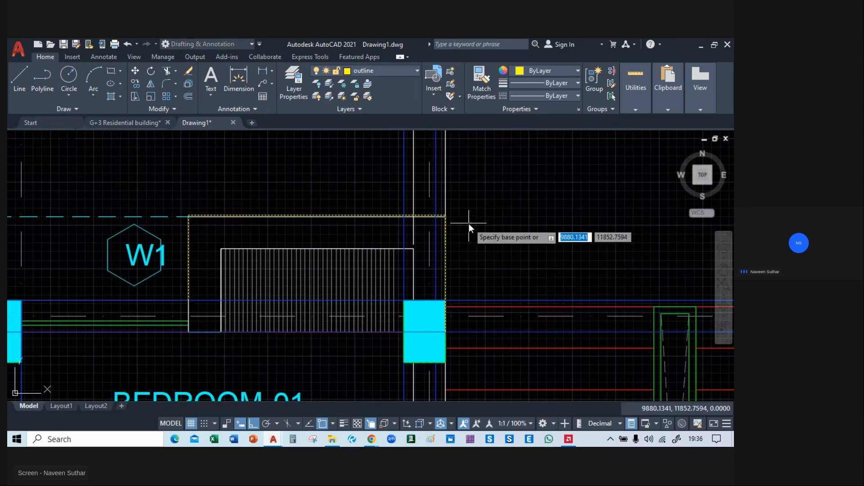
{"action": "left_click", "coordinate": [447, 215]}
{"action": "middle_click_drag", "start_coordinate": [668, 223], "coordinate": [230, 261]}
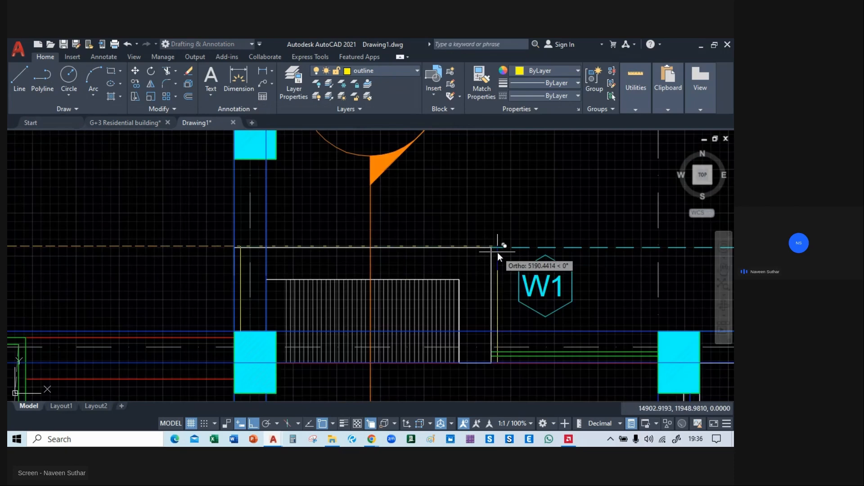
{"action": "middle_click_drag", "start_coordinate": [673, 239], "coordinate": [48, 234]}
{"action": "middle_click_drag", "start_coordinate": [459, 238], "coordinate": [285, 226]}
{"action": "left_click", "coordinate": [418, 229]}
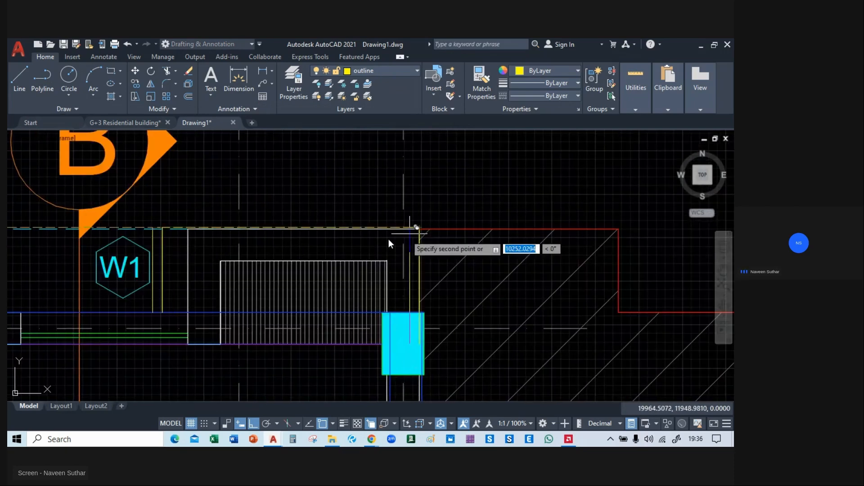
{"action": "middle_click_drag", "start_coordinate": [140, 282], "coordinate": [339, 255]}
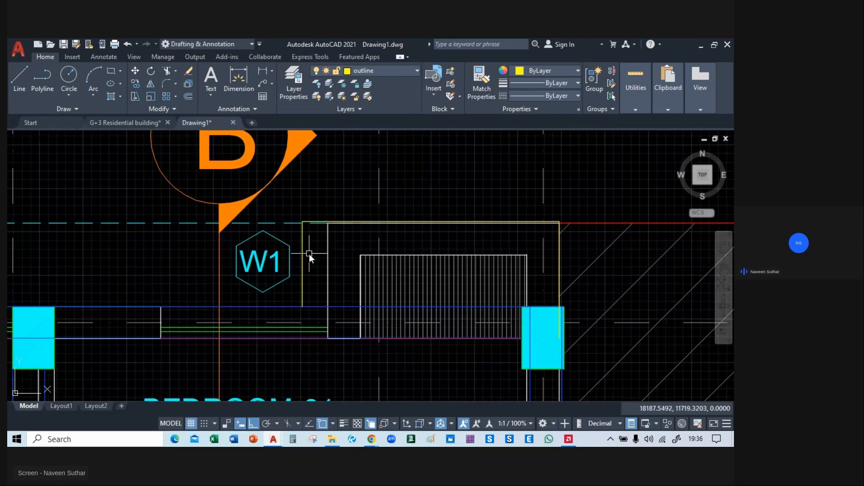
Undo the outline copy at the far-right projection.
{"action": "key", "text": "ctrl+z"}
{"action": "scroll", "coordinate": [310, 253], "scroll_direction": "down", "scroll_amount": 7}
{"action": "scroll", "coordinate": [283, 263], "scroll_direction": "up", "scroll_amount": 4}
{"action": "key", "text": "ctrl+z"}
{"action": "key", "text": "ctrl+z"}
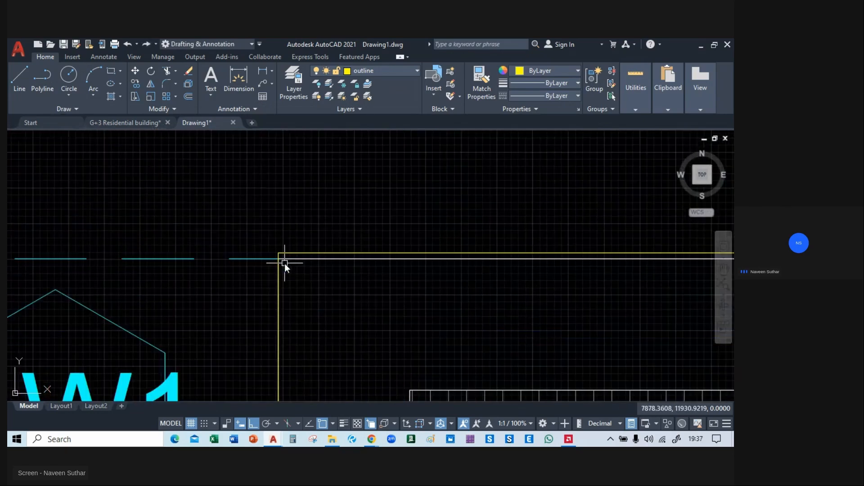
{"action": "scroll", "coordinate": [286, 261], "scroll_direction": "down", "scroll_amount": 6}
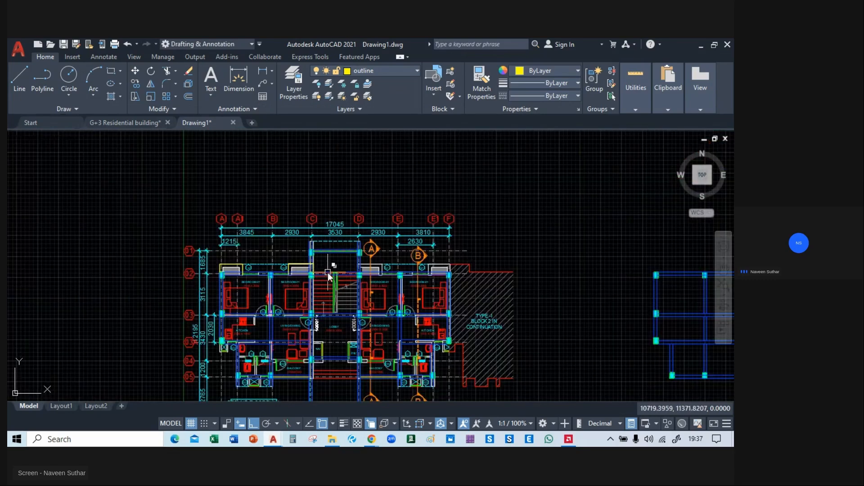
{"action": "key", "text": "ctrl+z"}
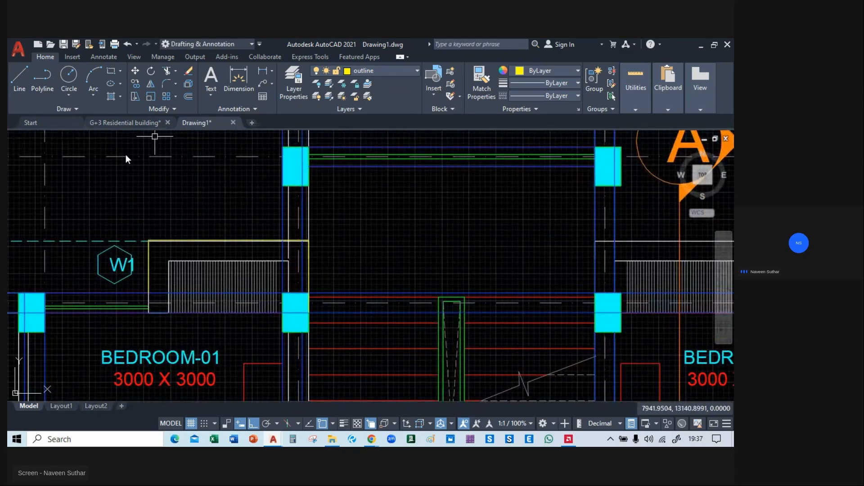
Copy the three outline lines from the projection left of the staircase to the matching projection on its right, ending at the corner beside W1.
{"action": "scroll", "coordinate": [162, 269], "scroll_direction": "up", "scroll_amount": 4}
{"action": "left_click", "coordinate": [123, 257]}
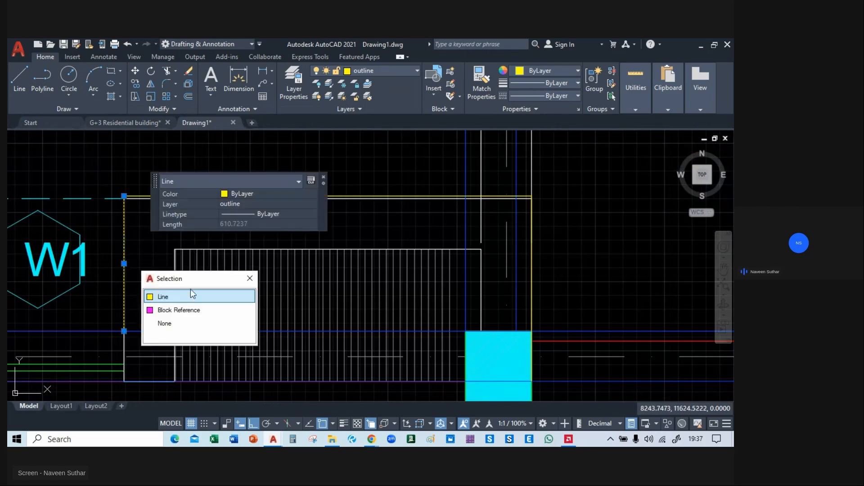
{"action": "left_click", "coordinate": [188, 297]}
{"action": "left_click", "coordinate": [387, 196]}
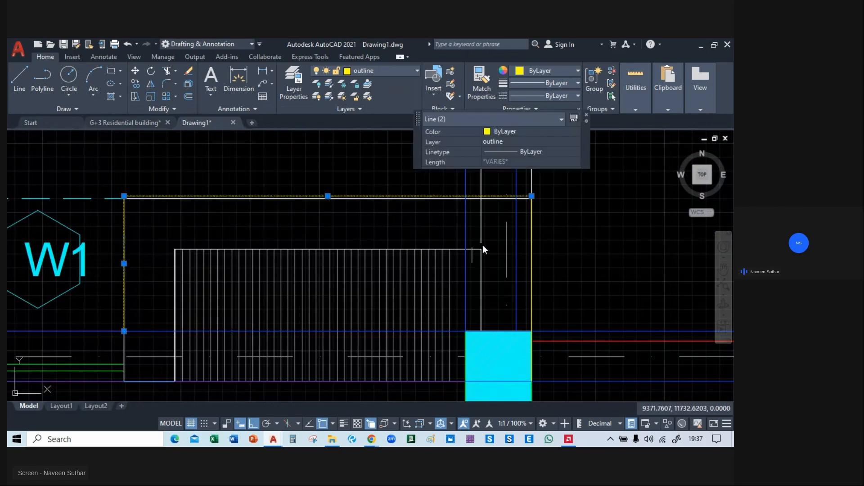
{"action": "left_click", "coordinate": [531, 245]}
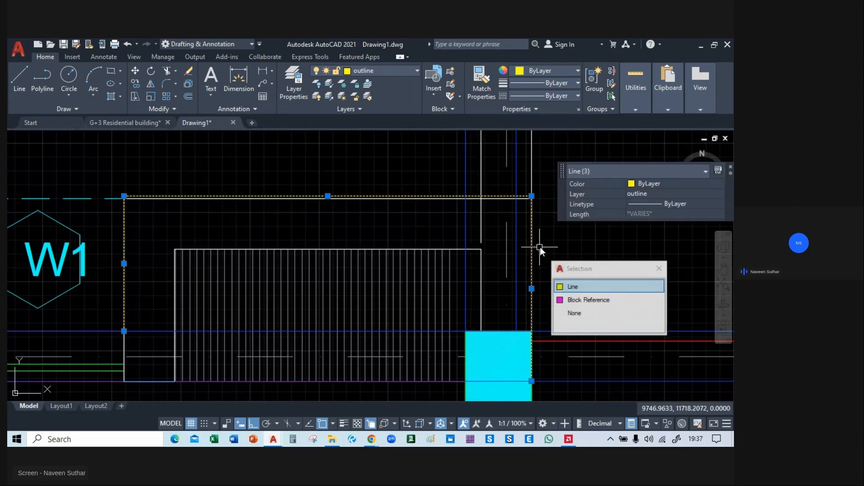
{"action": "left_click", "coordinate": [573, 283]}
{"action": "type", "text": "m"}
{"action": "key", "text": "Return"}
{"action": "left_click", "coordinate": [532, 196]}
{"action": "middle_click_drag", "start_coordinate": [558, 199], "coordinate": [114, 196]}
{"action": "middle_click_drag", "start_coordinate": [492, 212], "coordinate": [147, 213]}
{"action": "middle_click_drag", "start_coordinate": [528, 221], "coordinate": [193, 221]}
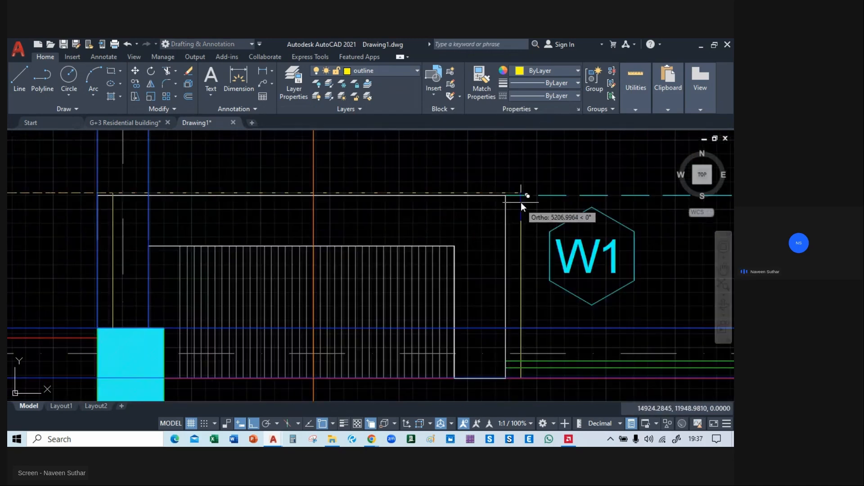
{"action": "left_click", "coordinate": [507, 196]}
Copy the three outline lines from the leftmost hatched projection to the far-right projection, ending at the corner beside the Block 2 continuation area.
{"action": "scroll", "coordinate": [390, 255], "scroll_direction": "down", "scroll_amount": 3}
{"action": "mouse_move", "coordinate": [352, 252]}
{"action": "middle_mouse_down"}
{"action": "mouse_move", "coordinate": [244, 286]}
{"action": "mouse_move", "coordinate": [163, 237]}
{"action": "mouse_move", "coordinate": [182, 217]}
{"action": "middle_mouse_up"}
{"action": "scroll", "coordinate": [182, 217], "scroll_direction": "up", "scroll_amount": 5}
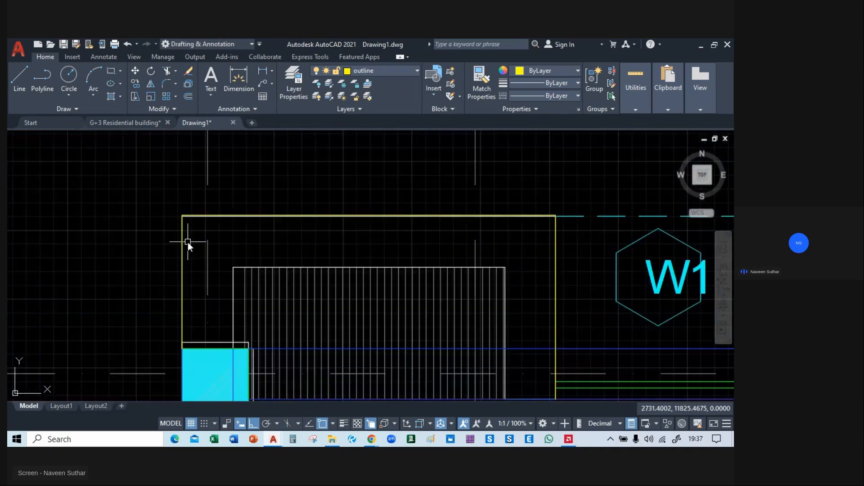
{"action": "left_click", "coordinate": [182, 242]}
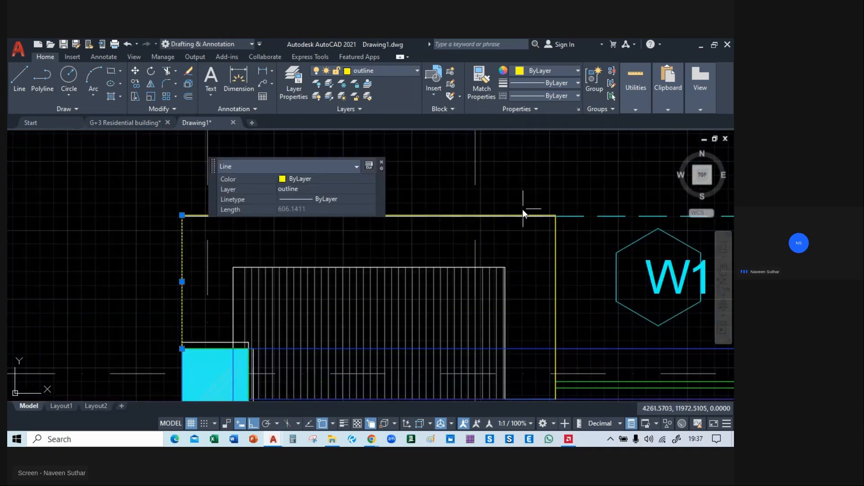
{"action": "left_click", "coordinate": [512, 215]}
{"action": "left_click", "coordinate": [551, 252]}
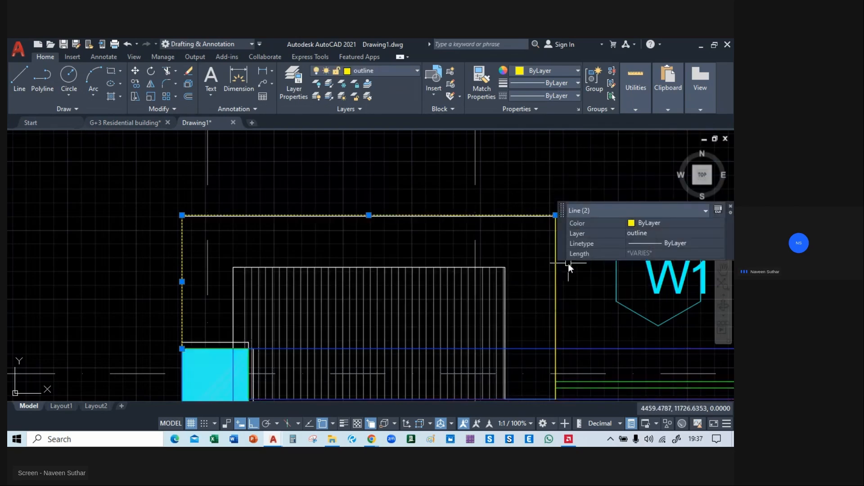
{"action": "left_click", "coordinate": [558, 262]}
{"action": "left_click", "coordinate": [597, 301]}
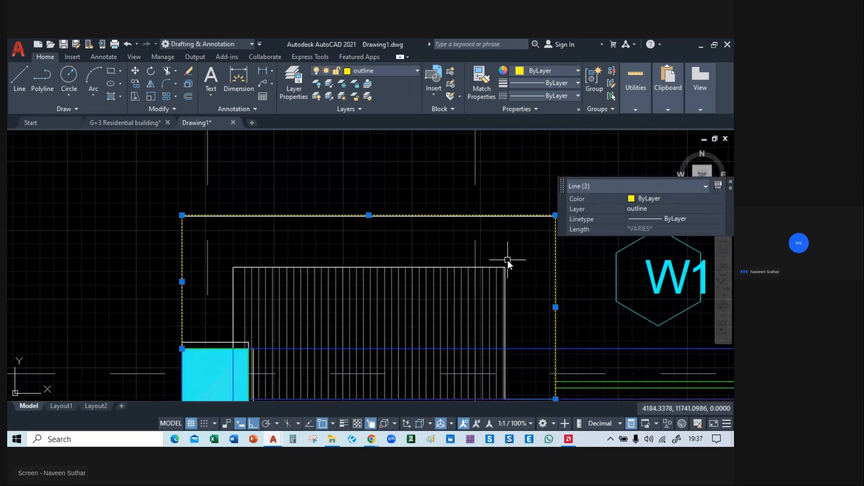
{"action": "type", "text": "m"}
{"action": "key", "text": "Return"}
{"action": "middle_click_drag", "start_coordinate": [507, 260], "coordinate": [135, 276]}
{"action": "left_click", "coordinate": [182, 227]}
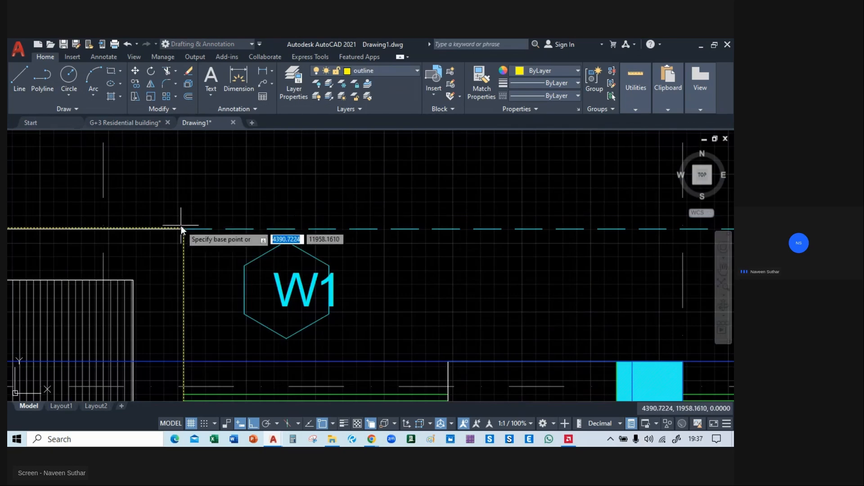
{"action": "mouse_move", "coordinate": [662, 232]}
{"action": "middle_mouse_down"}
{"action": "mouse_move", "coordinate": [75, 231]}
{"action": "mouse_move", "coordinate": [54, 248]}
{"action": "middle_mouse_up"}
{"action": "middle_click_drag", "start_coordinate": [583, 267], "coordinate": [45, 266]}
{"action": "middle_click_drag", "start_coordinate": [671, 255], "coordinate": [54, 252]}
{"action": "middle_click_drag", "start_coordinate": [616, 263], "coordinate": [108, 263]}
{"action": "middle_click_drag", "start_coordinate": [572, 267], "coordinate": [126, 265]}
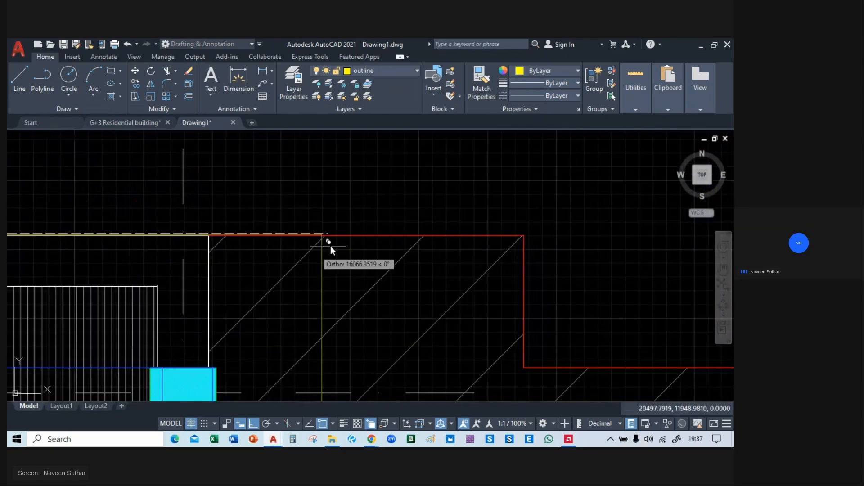
{"action": "left_click", "coordinate": [209, 234]}
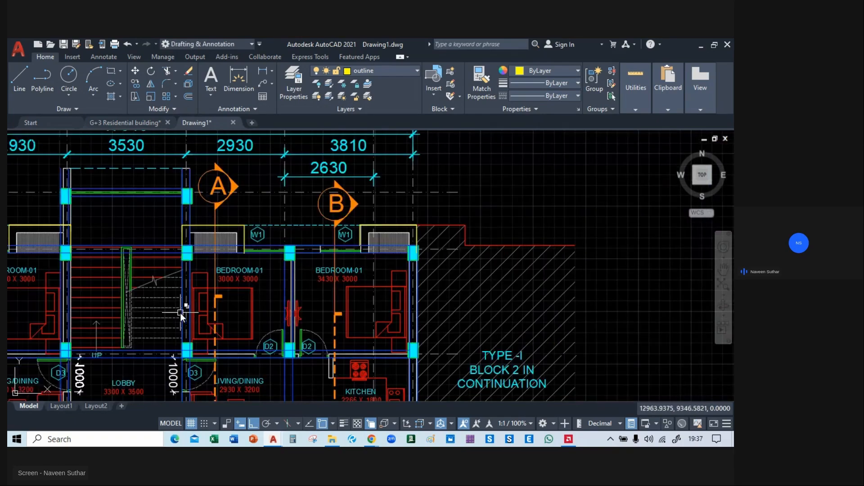
Compare the small projections between C3 and C2 at grid 05 of the reference framing plan with the W3 window bay in the floor plan.
{"action": "scroll", "coordinate": [283, 254], "scroll_direction": "up", "scroll_amount": 3}
{"action": "scroll", "coordinate": [284, 254], "scroll_direction": "down", "scroll_amount": 2}
{"action": "mouse_move", "coordinate": [291, 311]}
{"action": "middle_mouse_down"}
{"action": "mouse_move", "coordinate": [293, 247]}
{"action": "mouse_move", "coordinate": [458, 220]}
{"action": "middle_mouse_up"}
{"action": "middle_click_drag", "start_coordinate": [425, 283], "coordinate": [318, 305]}
{"action": "mouse_move", "coordinate": [540, 288]}
{"action": "middle_mouse_down"}
{"action": "mouse_move", "coordinate": [178, 285]}
{"action": "mouse_move", "coordinate": [309, 289]}
{"action": "middle_mouse_up"}
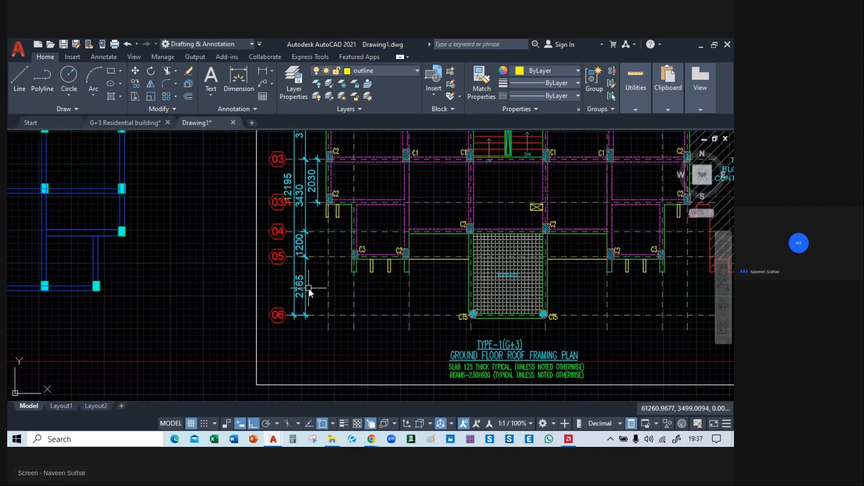
{"action": "mouse_move", "coordinate": [456, 284]}
{"action": "middle_mouse_down"}
{"action": "mouse_move", "coordinate": [362, 371]}
{"action": "mouse_move", "coordinate": [514, 280]}
{"action": "middle_mouse_up"}
{"action": "scroll", "coordinate": [432, 263], "scroll_direction": "up", "scroll_amount": 6}
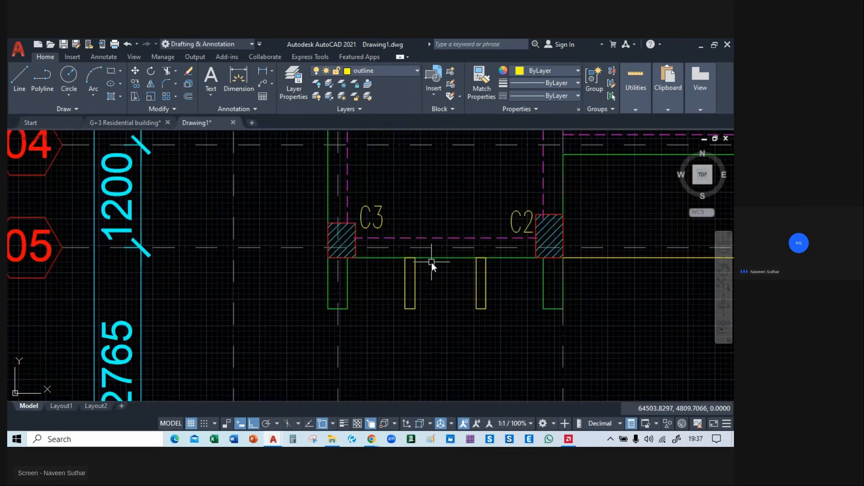
{"action": "scroll", "coordinate": [432, 263], "scroll_direction": "down", "scroll_amount": 6}
{"action": "mouse_move", "coordinate": [429, 265]}
{"action": "middle_mouse_down"}
{"action": "mouse_move", "coordinate": [330, 363]}
{"action": "mouse_move", "coordinate": [219, 345]}
{"action": "mouse_move", "coordinate": [156, 376]}
{"action": "mouse_move", "coordinate": [234, 377]}
{"action": "mouse_move", "coordinate": [245, 308]}
{"action": "middle_mouse_up"}
{"action": "scroll", "coordinate": [244, 301], "scroll_direction": "up", "scroll_amount": 5}
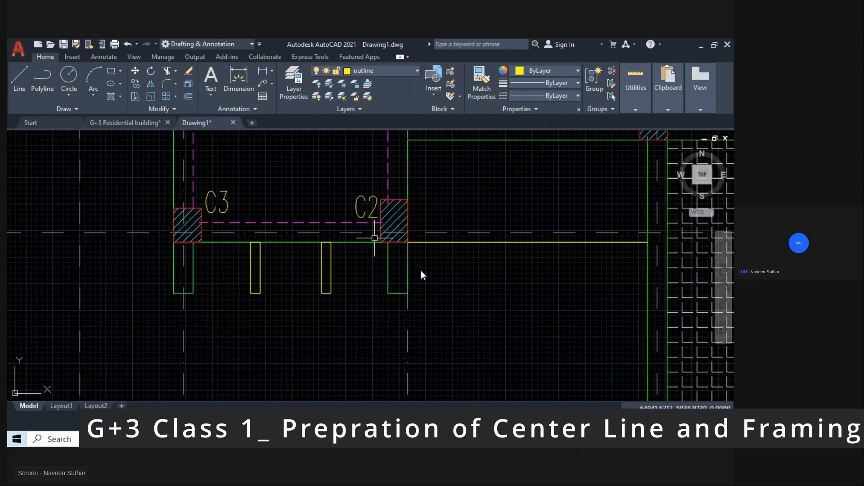
{"action": "scroll", "coordinate": [150, 331], "scroll_direction": "down", "scroll_amount": 8}
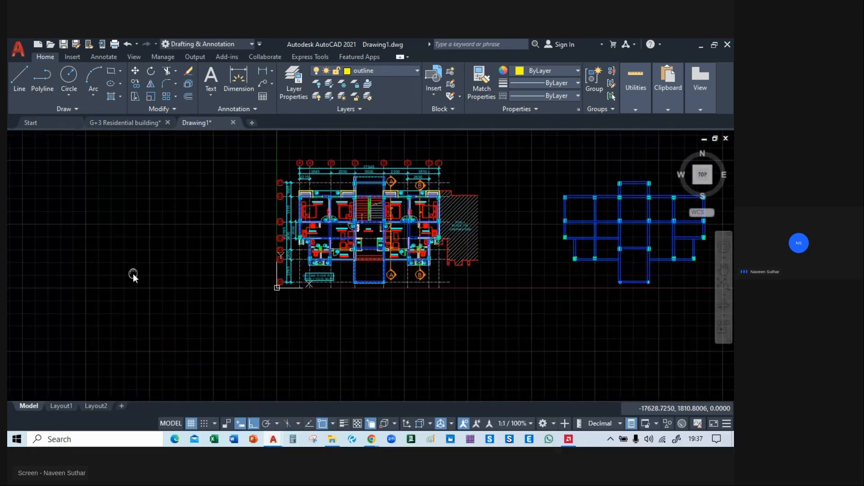
{"action": "scroll", "coordinate": [135, 304], "scroll_direction": "up", "scroll_amount": 6}
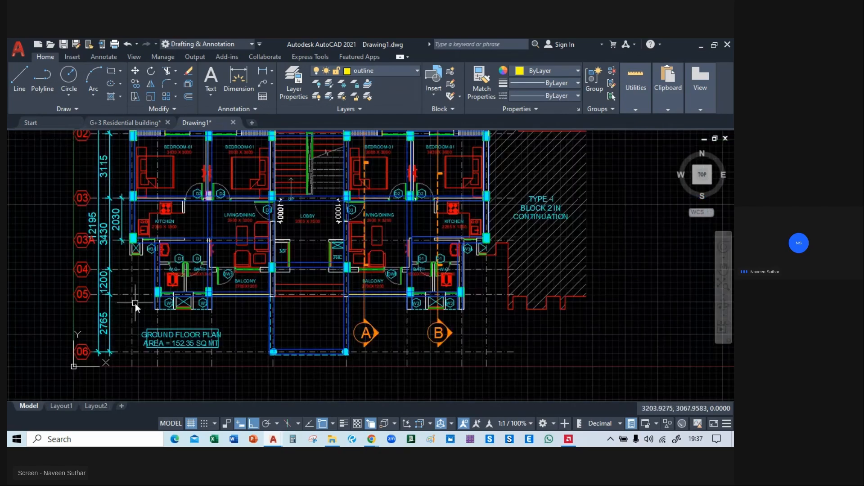
{"action": "middle_click_drag", "start_coordinate": [434, 302], "coordinate": [285, 256]}
{"action": "scroll", "coordinate": [302, 290], "scroll_direction": "up", "scroll_amount": 4}
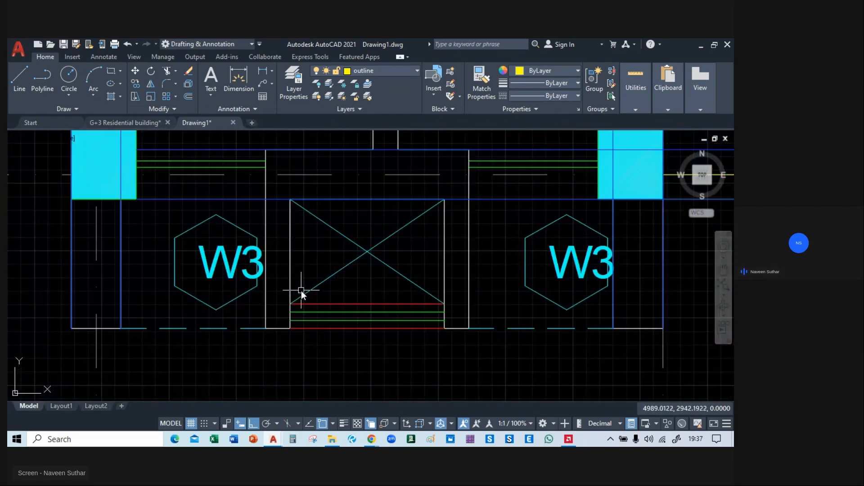
{"action": "middle_click_drag", "start_coordinate": [290, 241], "coordinate": [392, 276]}
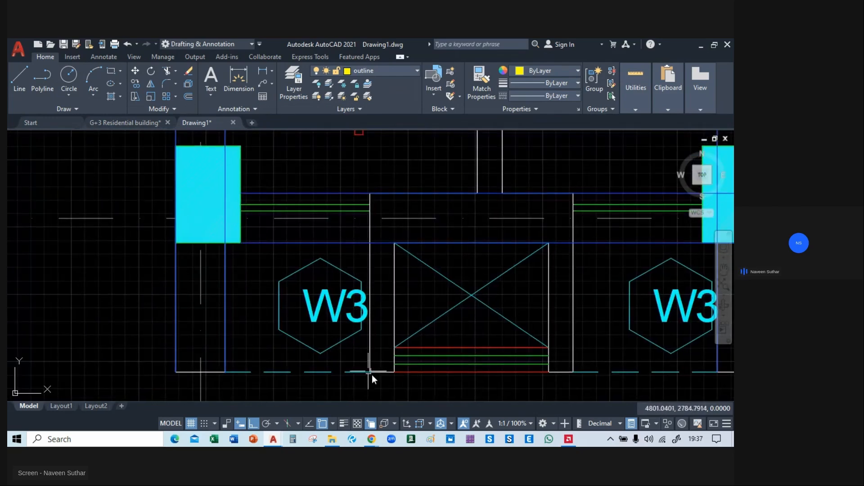
{"action": "middle_click_drag", "start_coordinate": [394, 260], "coordinate": [237, 219]}
Recheck the yellow projections below the C3-C2 beam in the reference plan against the white wall projections between the two W3 windows.
{"action": "scroll", "coordinate": [237, 219], "scroll_direction": "down", "scroll_amount": 10}
{"action": "scroll", "coordinate": [235, 220], "scroll_direction": "down", "scroll_amount": 3}
{"action": "mouse_move", "coordinate": [630, 254]}
{"action": "middle_mouse_down"}
{"action": "mouse_move", "coordinate": [199, 306]}
{"action": "mouse_move", "coordinate": [125, 292]}
{"action": "mouse_move", "coordinate": [10, 303]}
{"action": "mouse_move", "coordinate": [15, 313]}
{"action": "middle_mouse_up"}
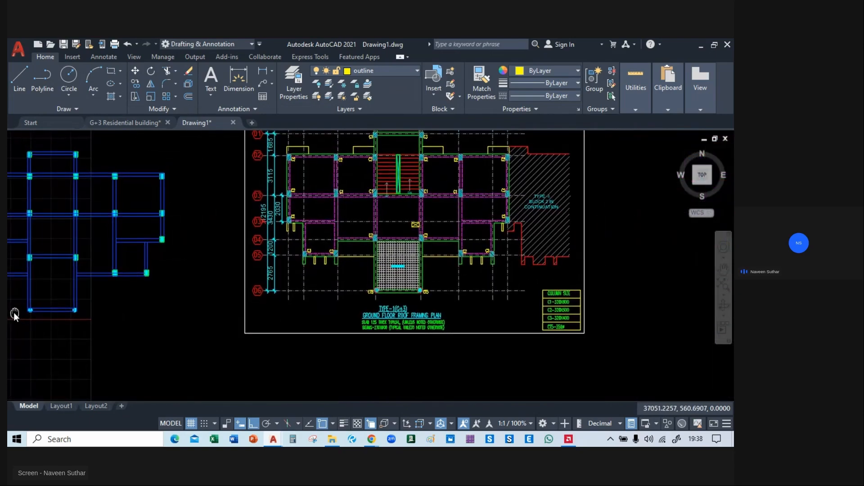
{"action": "scroll", "coordinate": [588, 277], "scroll_direction": "up", "scroll_amount": 4}
{"action": "scroll", "coordinate": [533, 255], "scroll_direction": "up", "scroll_amount": 2}
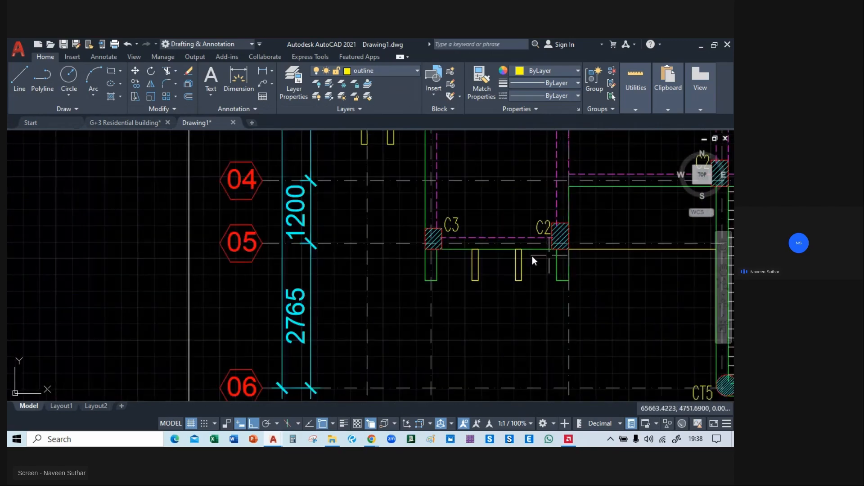
{"action": "scroll", "coordinate": [486, 265], "scroll_direction": "down", "scroll_amount": 10}
{"action": "middle_click_drag", "start_coordinate": [82, 305], "coordinate": [391, 291]}
{"action": "scroll", "coordinate": [450, 297], "scroll_direction": "up", "scroll_amount": 8}
{"action": "middle_click_drag", "start_coordinate": [468, 320], "coordinate": [385, 279]}
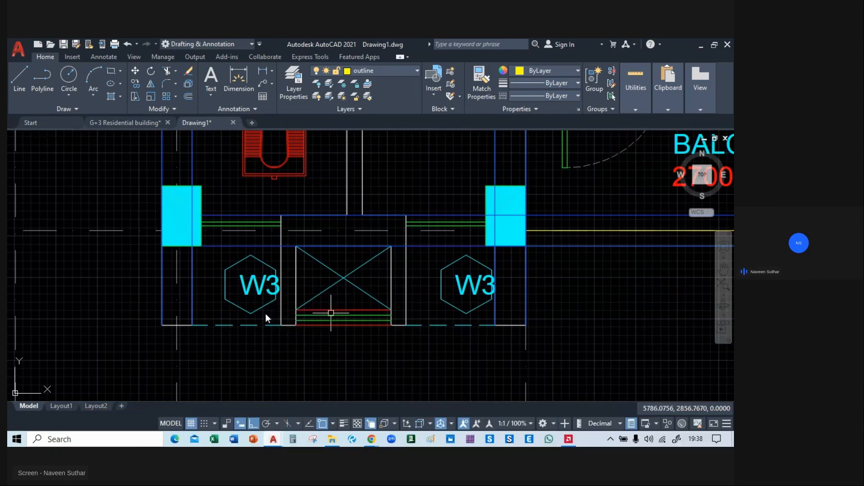
{"action": "scroll", "coordinate": [247, 301], "scroll_direction": "down", "scroll_amount": 4}
{"action": "mouse_move", "coordinate": [275, 331]}
{"action": "middle_mouse_down"}
{"action": "mouse_move", "coordinate": [242, 243]}
{"action": "mouse_move", "coordinate": [259, 264]}
{"action": "middle_mouse_up"}
{"action": "scroll", "coordinate": [245, 244], "scroll_direction": "up", "scroll_amount": 6}
{"action": "scroll", "coordinate": [281, 300], "scroll_direction": "down", "scroll_amount": 3}
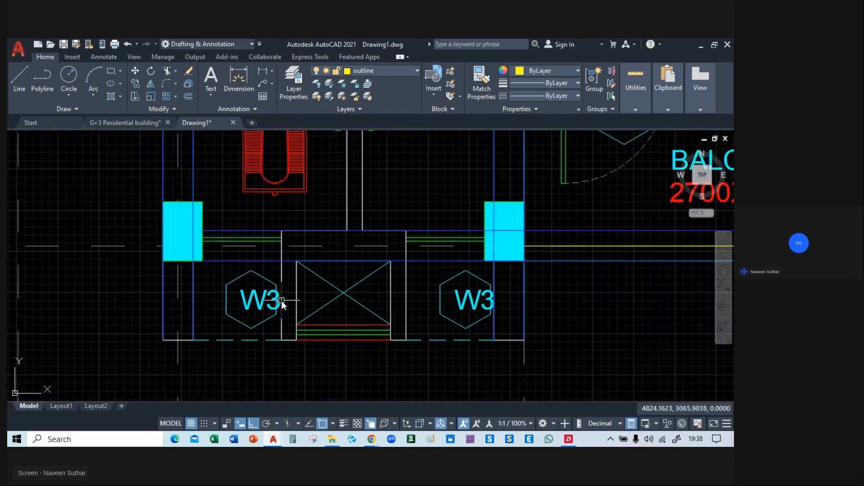
{"action": "middle_click_drag", "start_coordinate": [282, 301], "coordinate": [311, 275]}
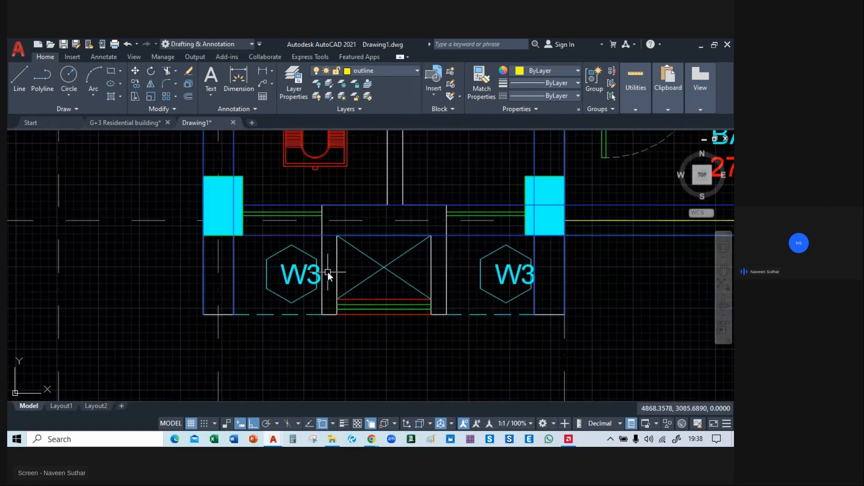
Try to draw a vertical outline line along the wall edge beside the first W3 window, from the beam's lower edge to the wall end.
{"action": "scroll", "coordinate": [326, 272], "scroll_direction": "up", "scroll_amount": 2}
{"action": "mouse_move", "coordinate": [332, 226]}
{"action": "middle_mouse_down"}
{"action": "mouse_move", "coordinate": [332, 235]}
{"action": "mouse_move", "coordinate": [337, 225]}
{"action": "middle_mouse_up"}
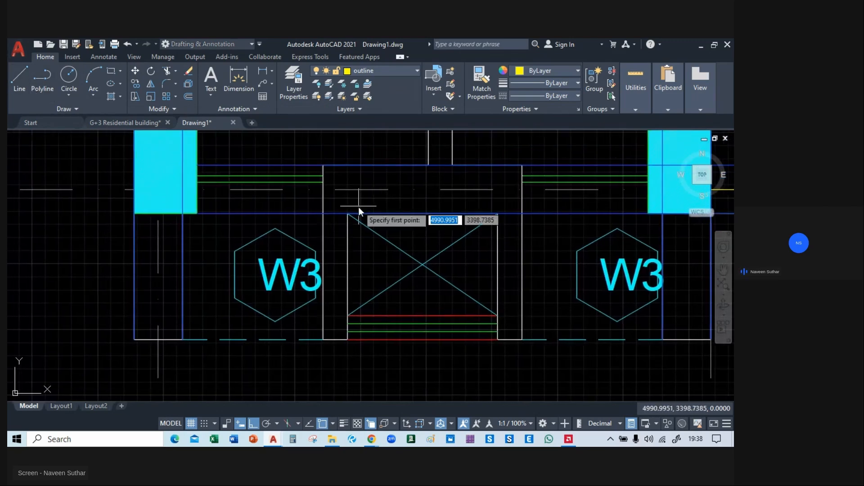
{"action": "left_click", "coordinate": [323, 215]}
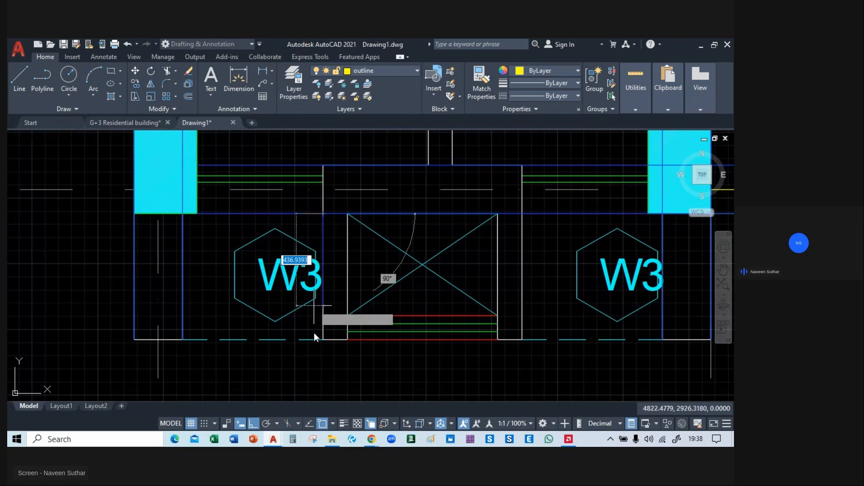
{"action": "left_click", "coordinate": [326, 340]}
{"action": "key", "text": "Escape"}
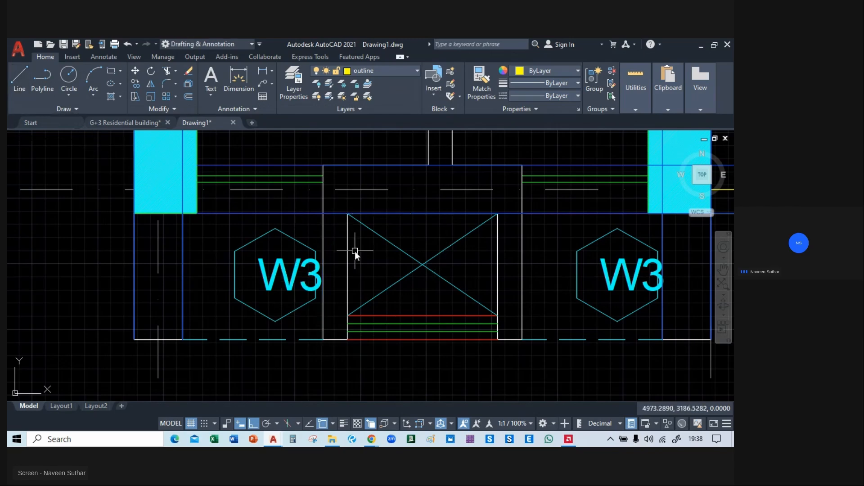
{"action": "mouse_move", "coordinate": [232, 255]}
{"action": "middle_mouse_down"}
{"action": "mouse_move", "coordinate": [227, 262]}
{"action": "mouse_move", "coordinate": [197, 252]}
{"action": "middle_mouse_up"}
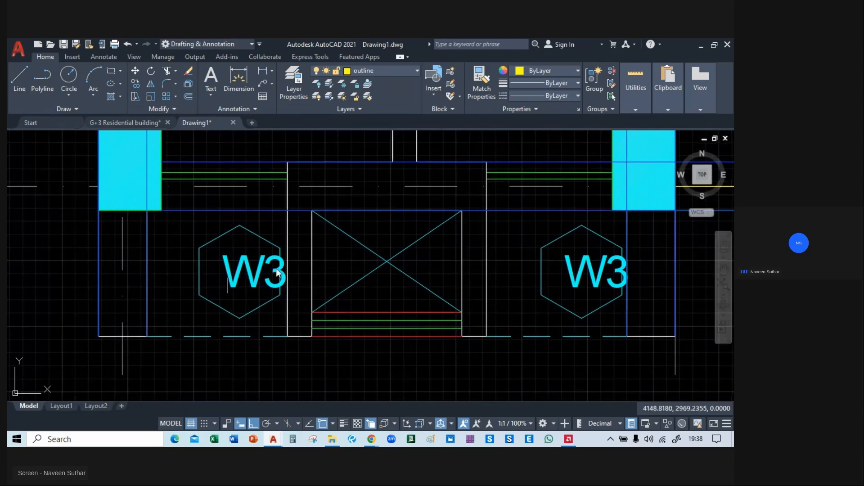
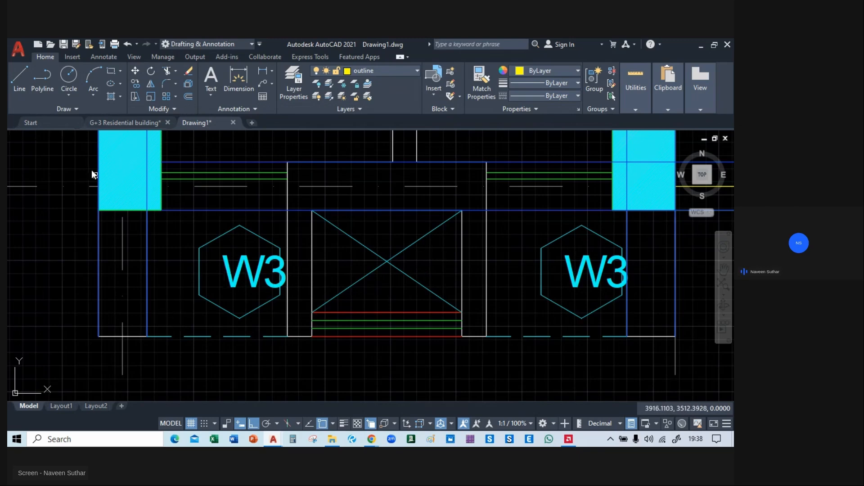
Draw a vertical outline line along the wall edge beside the first W3 window, from the beam's lower edge to the wall end.
{"action": "left_click", "coordinate": [22, 76]}
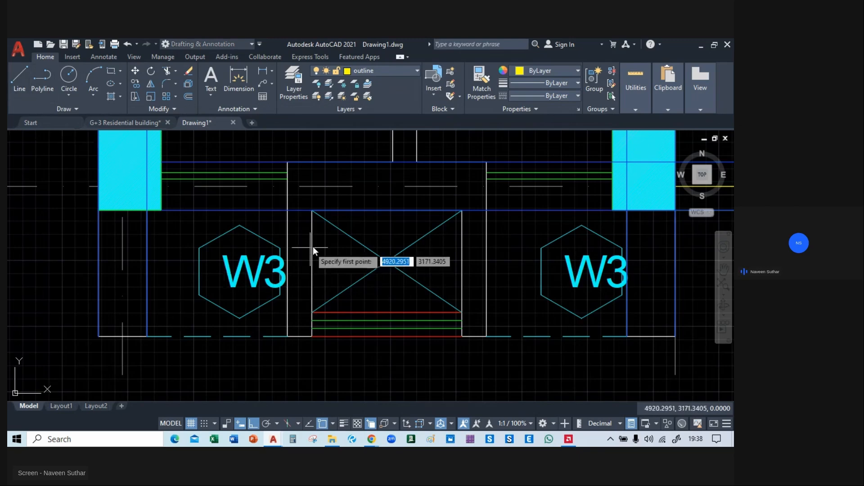
{"action": "left_click", "coordinate": [287, 210]}
{"action": "left_click", "coordinate": [288, 336]}
{"action": "key", "text": "Escape"}
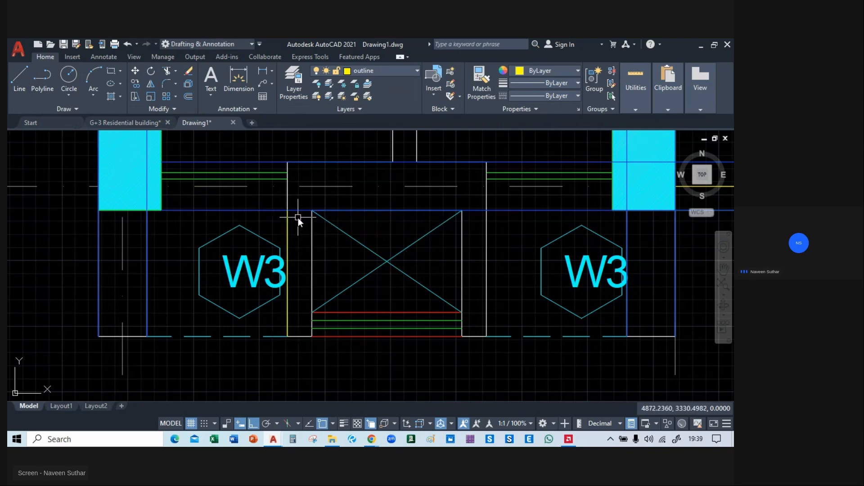
{"action": "left_click", "coordinate": [22, 85]}
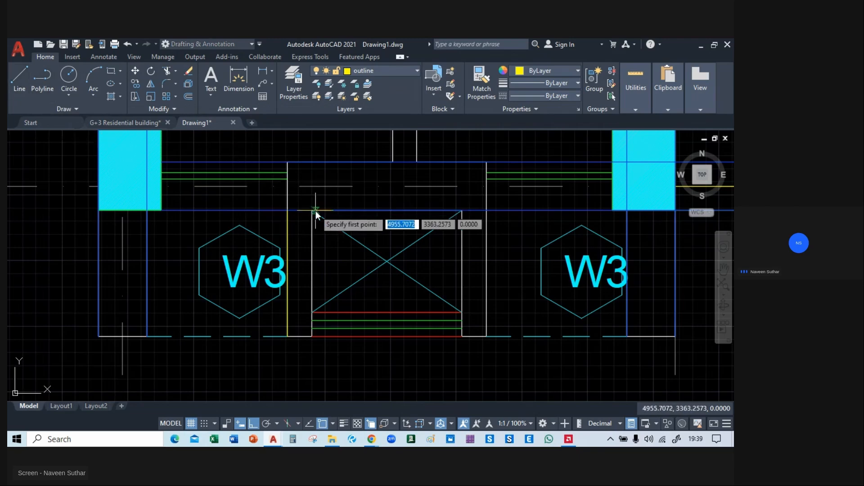
{"action": "key", "text": "Escape"}
Copy the vertical outline line to the other three edges of the wall projections between the two W3 windows.
{"action": "left_click", "coordinate": [289, 231]}
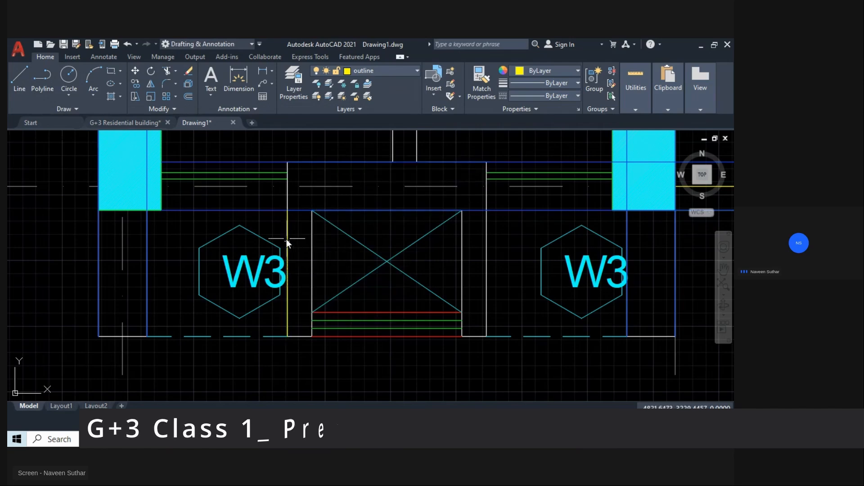
{"action": "left_click", "coordinate": [326, 277]}
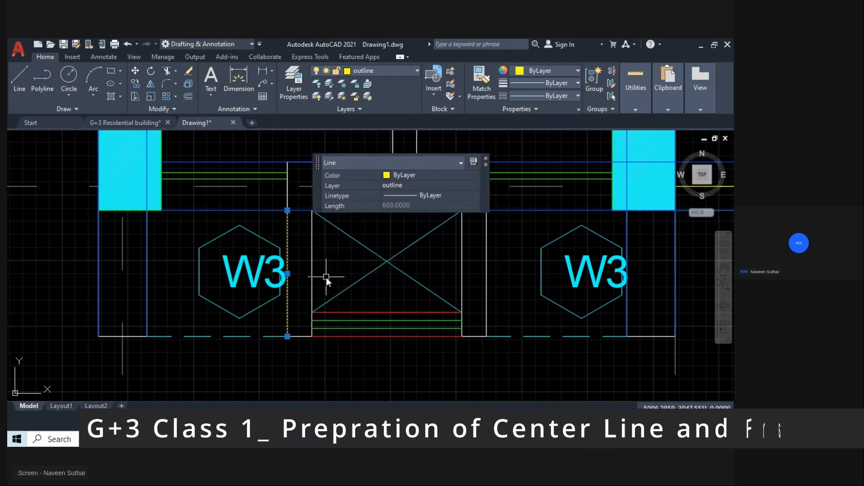
{"action": "type", "text": "co"}
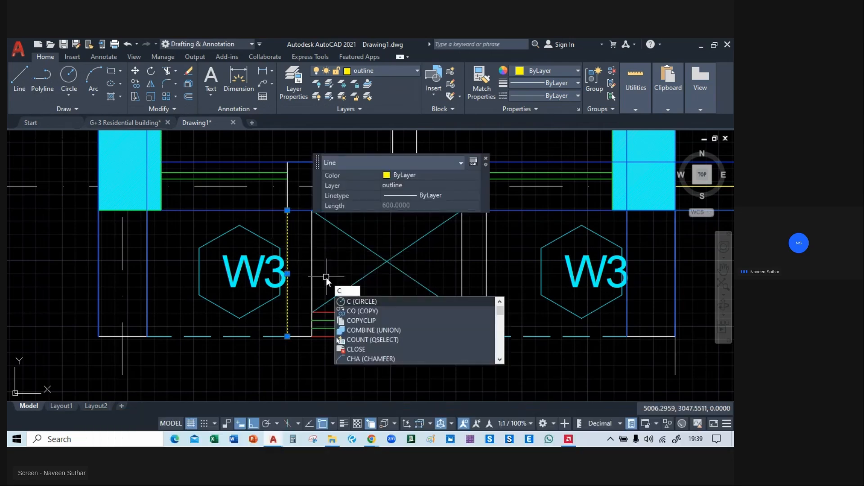
{"action": "key", "text": "Return"}
{"action": "left_click", "coordinate": [287, 336]}
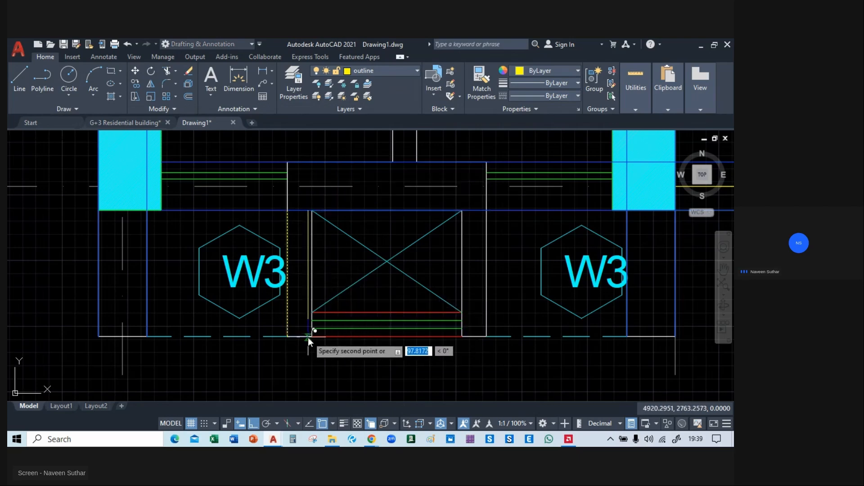
{"action": "left_click", "coordinate": [311, 337]}
{"action": "left_click", "coordinate": [462, 336]}
{"action": "left_click", "coordinate": [486, 337]}
{"action": "key", "text": "Escape"}
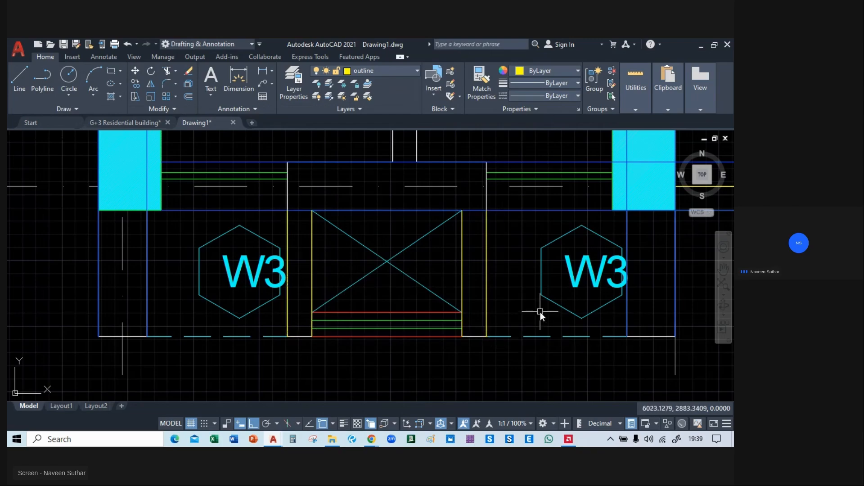
Copy the four vertical outline lines to the matching wall projections in the W3 bay at section line B.
{"action": "scroll", "coordinate": [286, 279], "scroll_direction": "down", "scroll_amount": 6}
{"action": "middle_click_drag", "start_coordinate": [503, 320], "coordinate": [441, 313]}
{"action": "scroll", "coordinate": [240, 277], "scroll_direction": "up", "scroll_amount": 5}
{"action": "left_click", "coordinate": [234, 219]}
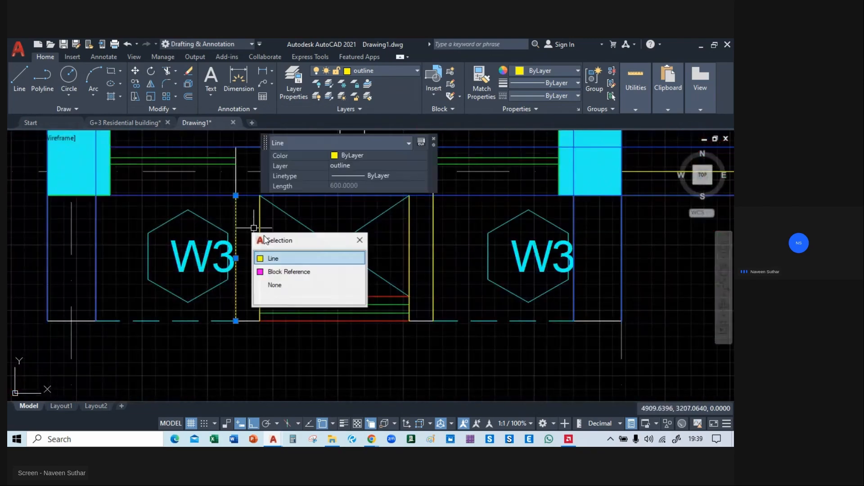
{"action": "left_click", "coordinate": [260, 226]}
{"action": "left_click", "coordinate": [307, 271]}
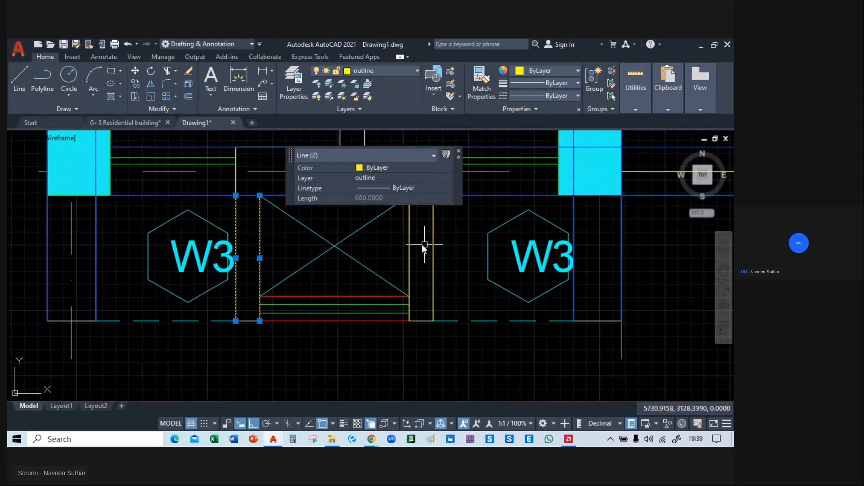
{"action": "left_click", "coordinate": [408, 245]}
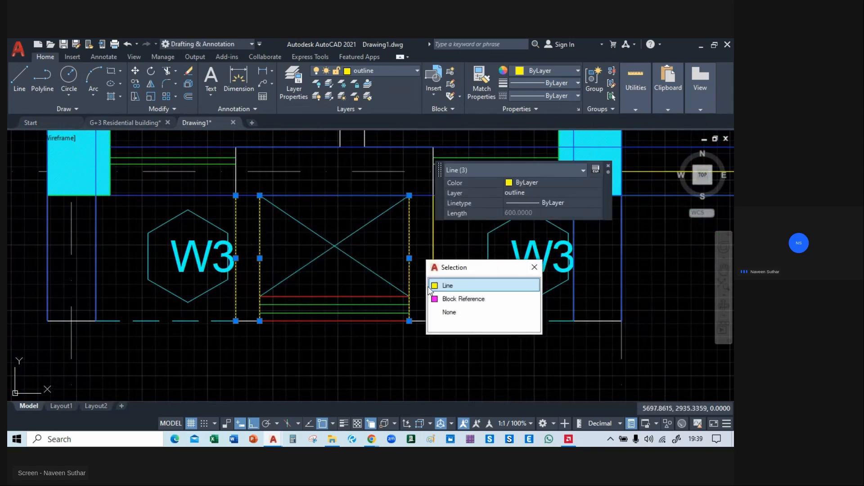
{"action": "left_click", "coordinate": [433, 266]}
{"action": "left_click", "coordinate": [466, 297]}
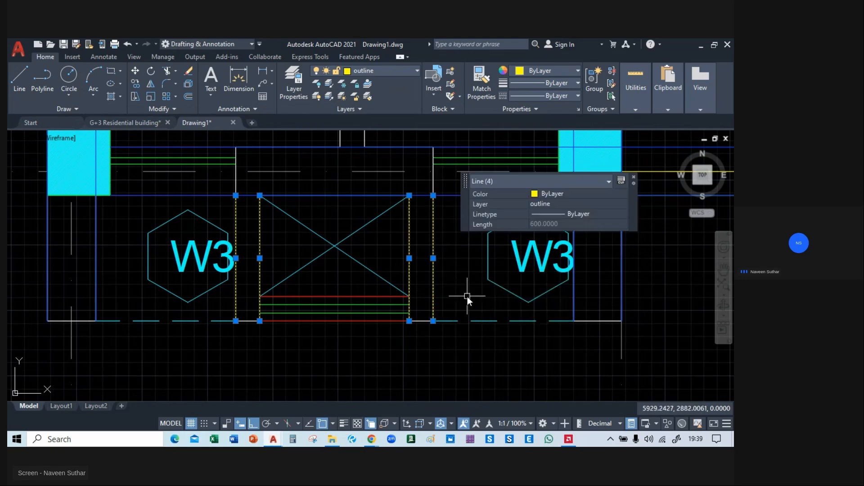
{"action": "type", "text": "co"}
{"action": "key", "text": "Return"}
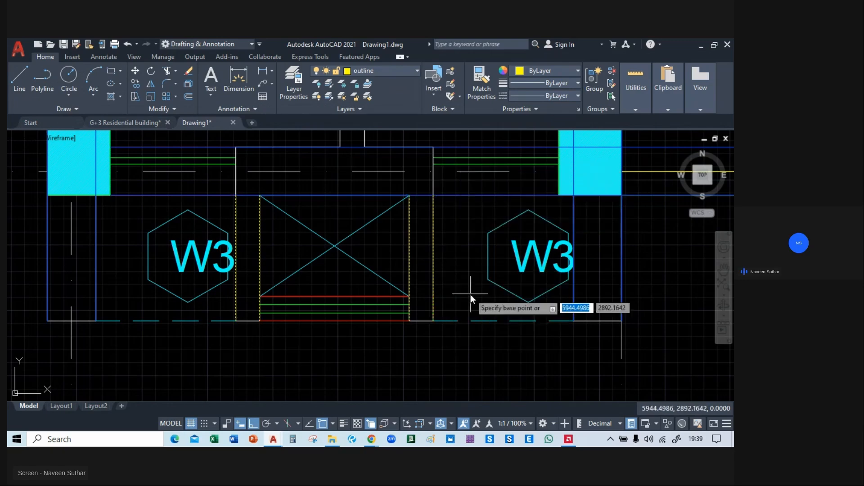
{"action": "left_click", "coordinate": [433, 196]}
{"action": "scroll", "coordinate": [433, 197], "scroll_direction": "down", "scroll_amount": 3}
{"action": "middle_click_drag", "start_coordinate": [628, 217], "coordinate": [36, 240]}
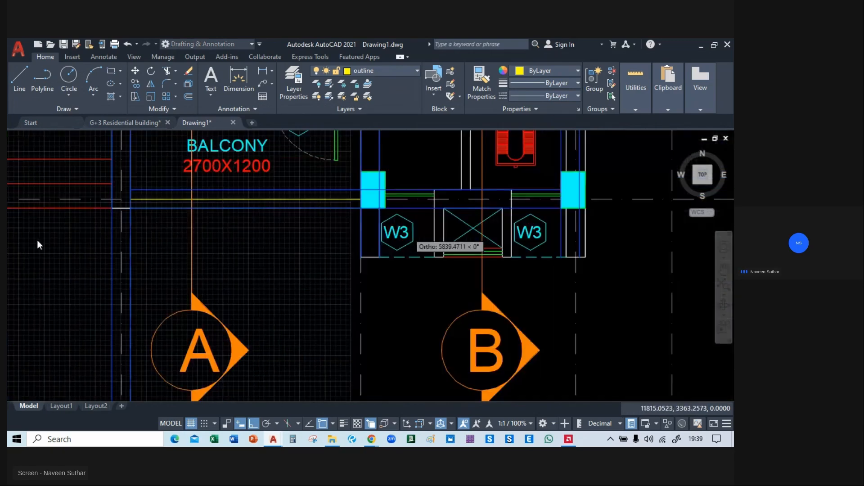
{"action": "middle_click_drag", "start_coordinate": [516, 207], "coordinate": [418, 234]}
{"action": "scroll", "coordinate": [418, 234], "scroll_direction": "up", "scroll_amount": 4}
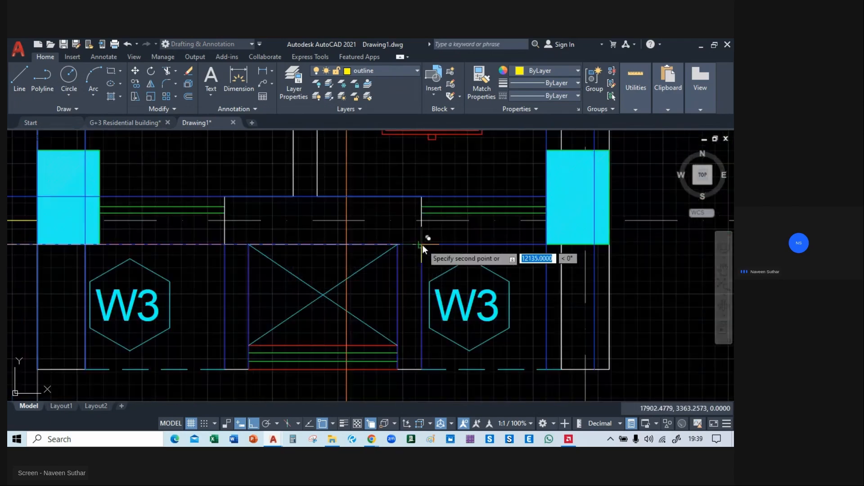
{"action": "left_click", "coordinate": [422, 244]}
{"action": "key", "text": "Escape"}
Delete the old beam and column layout standing between the floor plan and the reference framing plan.
{"action": "scroll", "coordinate": [460, 269], "scroll_direction": "down", "scroll_amount": 5}
{"action": "scroll", "coordinate": [347, 322], "scroll_direction": "down", "scroll_amount": 6}
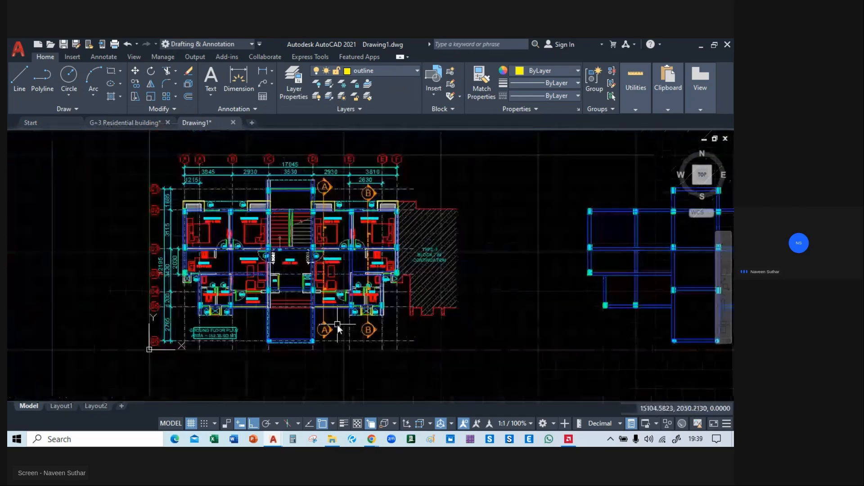
{"action": "middle_click_drag", "start_coordinate": [524, 214], "coordinate": [255, 203]}
{"action": "scroll", "coordinate": [254, 203], "scroll_direction": "down", "scroll_amount": 2}
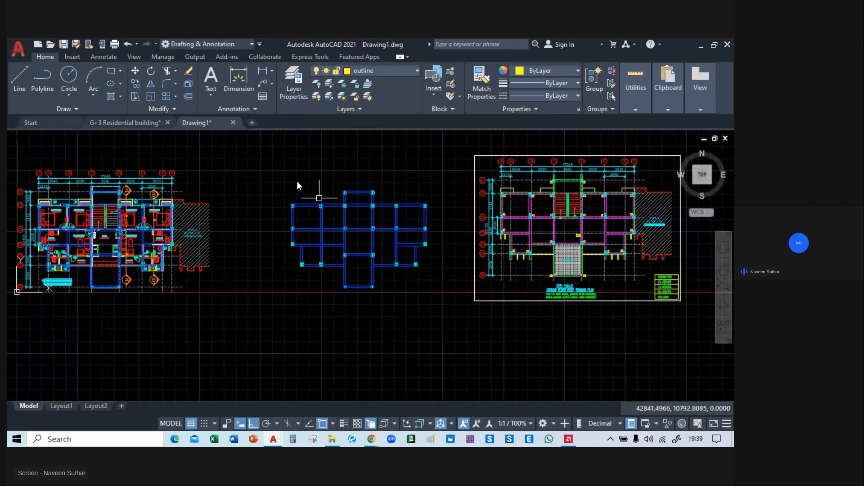
{"action": "left_click", "coordinate": [269, 171]}
{"action": "left_click", "coordinate": [444, 319]}
{"action": "key", "text": "Delete"}
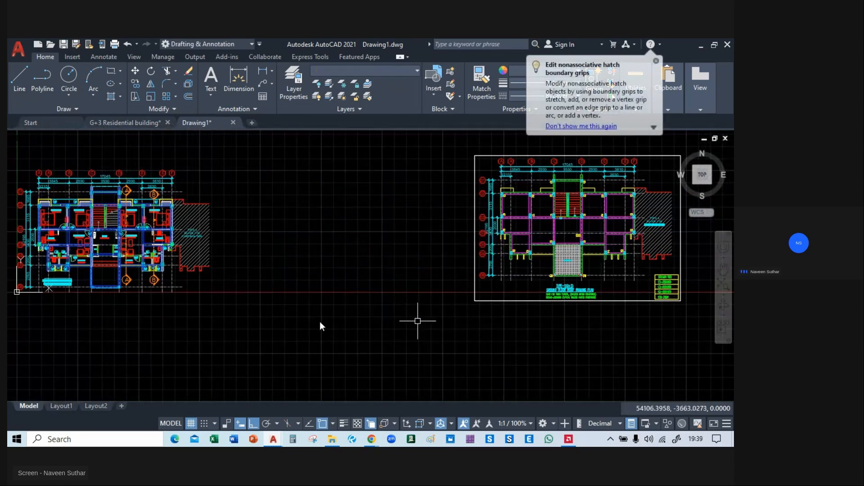
Compare the projections in the reference ground floor roof framing plan with the outlines traced over the floor plan.
{"action": "middle_click_drag", "start_coordinate": [102, 248], "coordinate": [411, 261]}
{"action": "scroll", "coordinate": [354, 203], "scroll_direction": "up", "scroll_amount": 10}
{"action": "scroll", "coordinate": [292, 210], "scroll_direction": "down", "scroll_amount": 2}
{"action": "middle_click_drag", "start_coordinate": [515, 252], "coordinate": [187, 163]}
{"action": "scroll", "coordinate": [217, 229], "scroll_direction": "down", "scroll_amount": 2}
{"action": "scroll", "coordinate": [292, 248], "scroll_direction": "down", "scroll_amount": 2}
{"action": "mouse_move", "coordinate": [666, 276]}
{"action": "middle_mouse_down"}
{"action": "mouse_move", "coordinate": [87, 283]}
{"action": "mouse_move", "coordinate": [93, 340]}
{"action": "middle_mouse_up"}
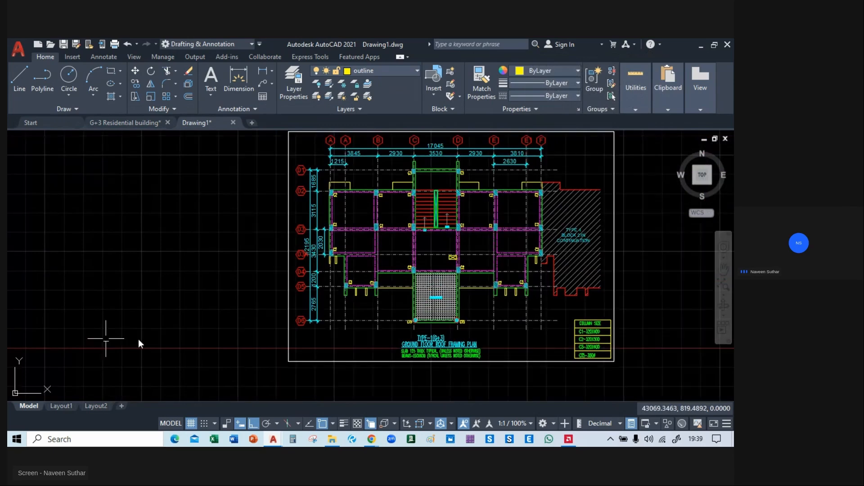
{"action": "scroll", "coordinate": [425, 303], "scroll_direction": "up", "scroll_amount": 6}
{"action": "scroll", "coordinate": [467, 285], "scroll_direction": "down", "scroll_amount": 4}
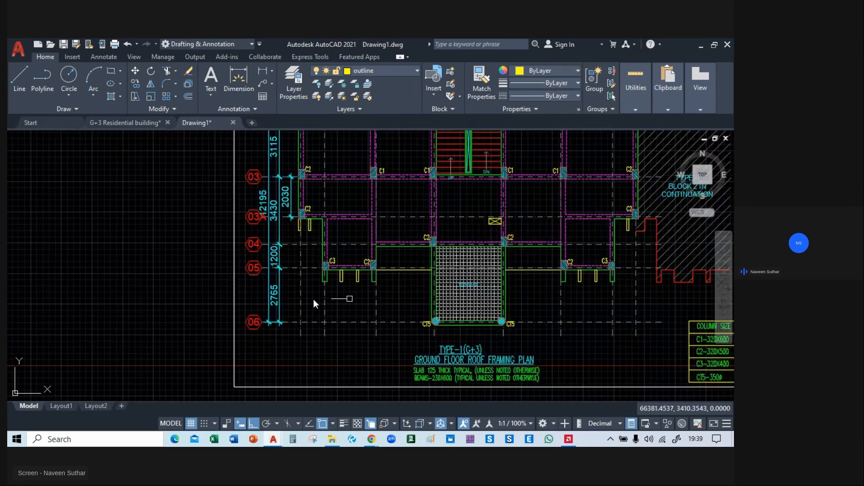
{"action": "middle_click_drag", "start_coordinate": [104, 284], "coordinate": [636, 269]}
{"action": "middle_click_drag", "start_coordinate": [180, 254], "coordinate": [677, 258]}
{"action": "scroll", "coordinate": [346, 271], "scroll_direction": "up", "scroll_amount": 4}
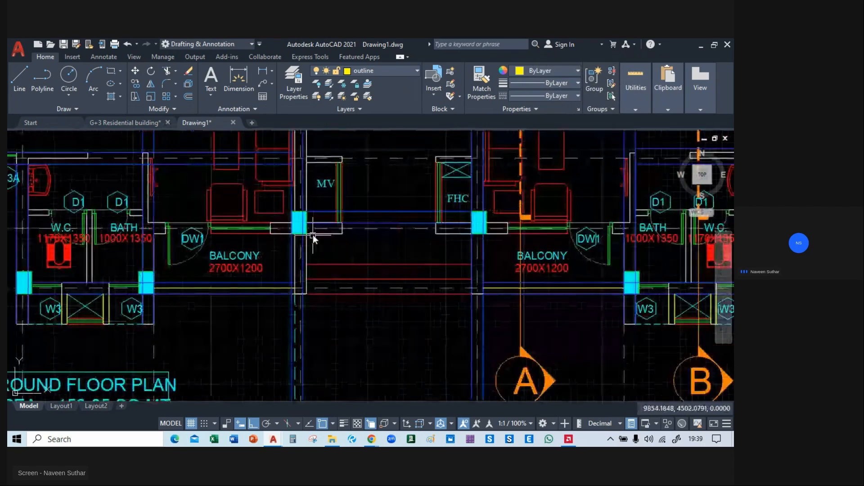
{"action": "scroll", "coordinate": [406, 217], "scroll_direction": "down", "scroll_amount": 2}
{"action": "middle_click_drag", "start_coordinate": [347, 234], "coordinate": [222, 358]}
{"action": "scroll", "coordinate": [468, 326], "scroll_direction": "down", "scroll_amount": 5}
{"action": "middle_click_drag", "start_coordinate": [468, 326], "coordinate": [594, 338]}
{"action": "scroll", "coordinate": [368, 266], "scroll_direction": "up", "scroll_amount": 6}
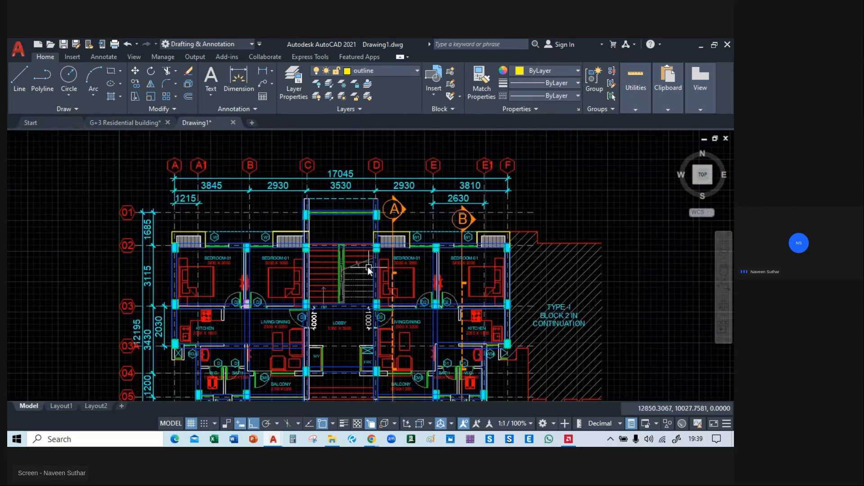
Select all objects similar to the beam, column, hatch and outline samples at corner A/02 and move them horizontally into the space between both plans.
{"action": "scroll", "coordinate": [367, 286], "scroll_direction": "down", "scroll_amount": 4}
{"action": "middle_click_drag", "start_coordinate": [299, 306], "coordinate": [365, 262]}
{"action": "scroll", "coordinate": [293, 217], "scroll_direction": "up", "scroll_amount": 5}
{"action": "scroll", "coordinate": [345, 265], "scroll_direction": "up", "scroll_amount": 3}
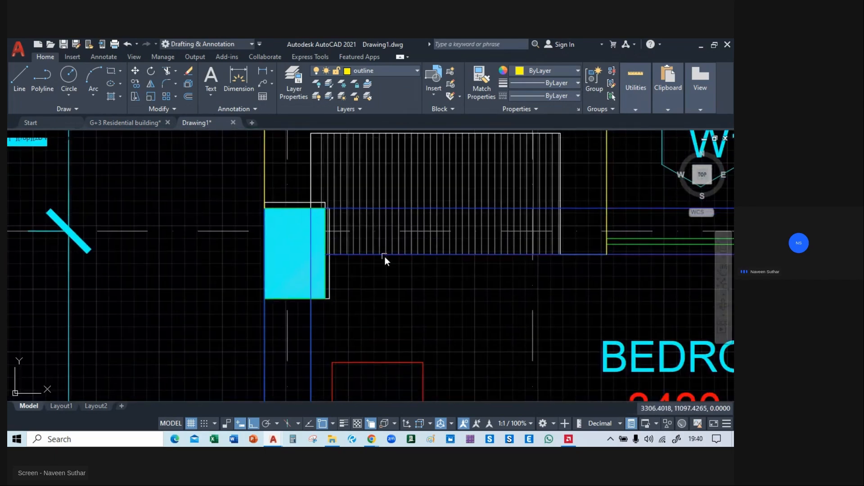
{"action": "left_click", "coordinate": [384, 255]}
{"action": "left_click", "coordinate": [421, 293]}
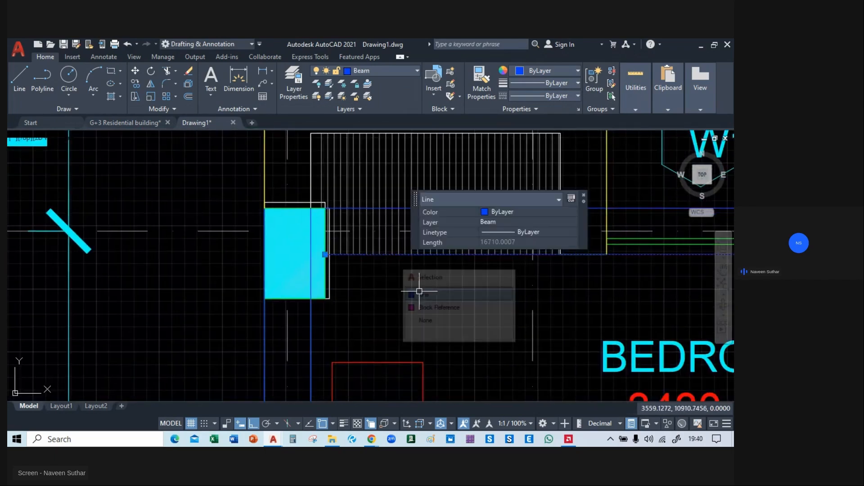
{"action": "left_click", "coordinate": [305, 298]}
{"action": "left_click", "coordinate": [365, 347]}
{"action": "left_click", "coordinate": [296, 267]}
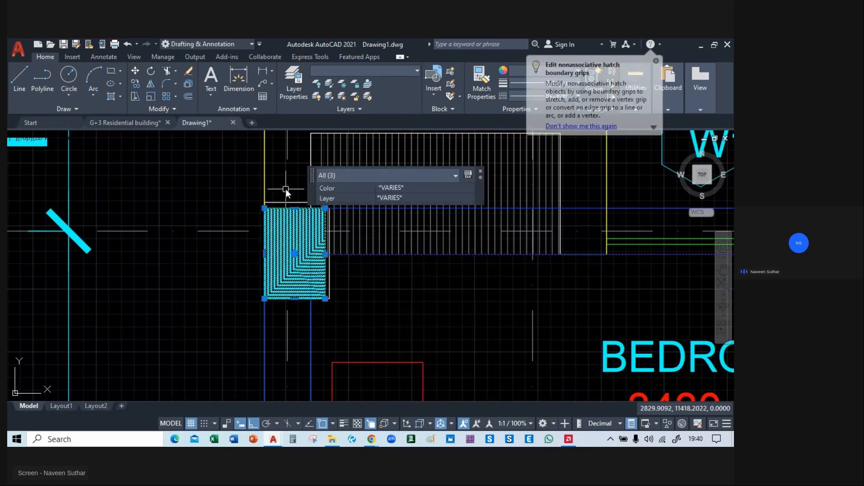
{"action": "left_click", "coordinate": [266, 174]}
{"action": "left_click", "coordinate": [302, 210]}
{"action": "scroll", "coordinate": [317, 207], "scroll_direction": "down", "scroll_amount": 10}
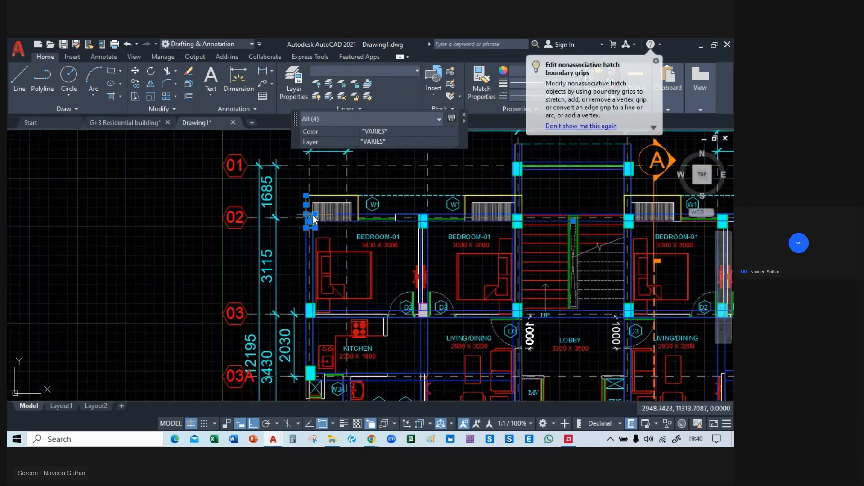
{"action": "right_click", "coordinate": [157, 212]}
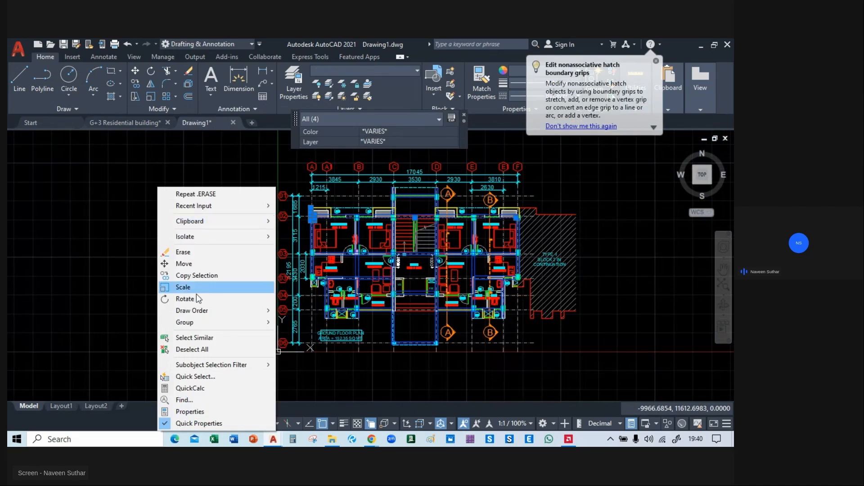
{"action": "left_click", "coordinate": [193, 337]}
{"action": "scroll", "coordinate": [201, 338], "scroll_direction": "down", "scroll_amount": 3}
{"action": "scroll", "coordinate": [493, 320], "scroll_direction": "up", "scroll_amount": 6}
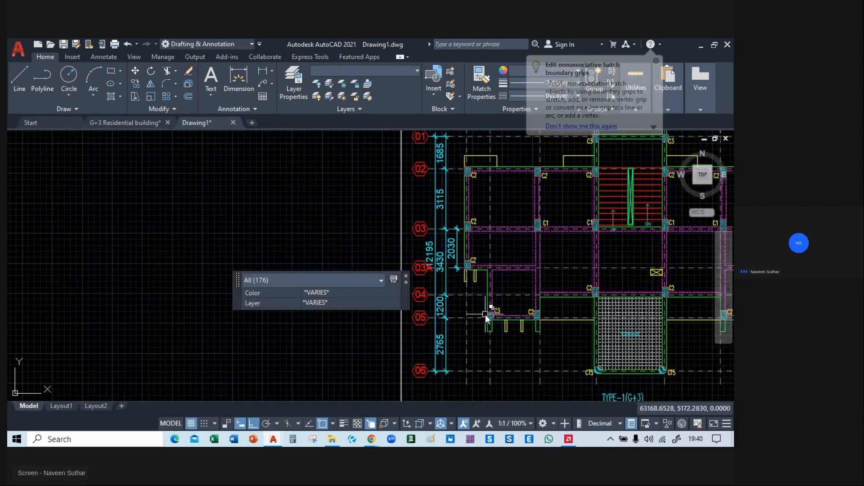
{"action": "scroll", "coordinate": [494, 319], "scroll_direction": "down", "scroll_amount": 4}
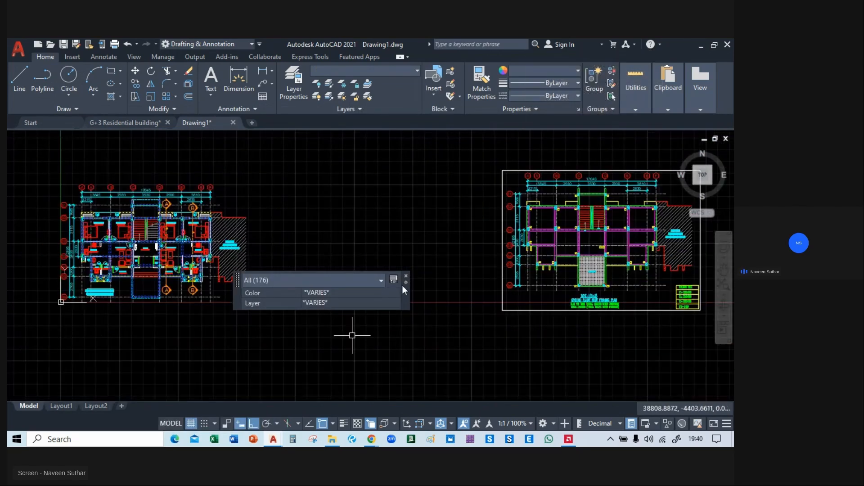
{"action": "type", "text": "m"}
{"action": "key", "text": "Return"}
{"action": "left_click", "coordinate": [150, 325]}
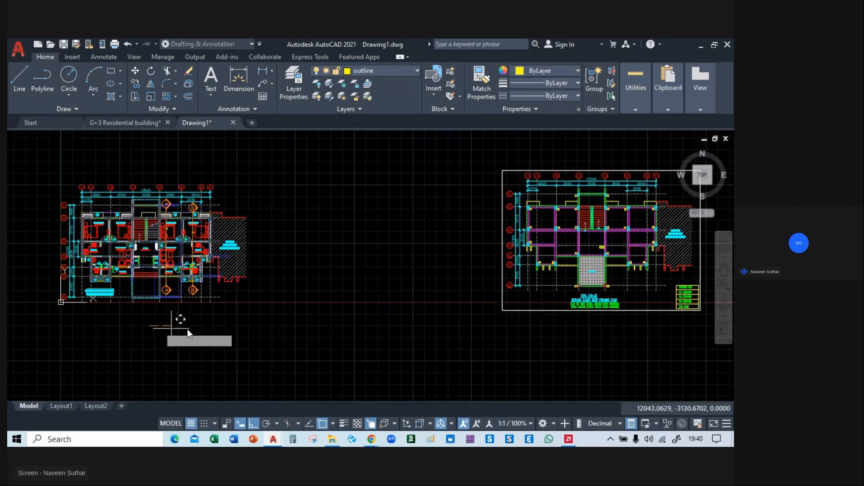
{"action": "left_click", "coordinate": [372, 334]}
Draw a short horizontal outline line closing the upper ends of the two beam lines above the upper column at grid C.
{"action": "scroll", "coordinate": [275, 282], "scroll_direction": "up", "scroll_amount": 8}
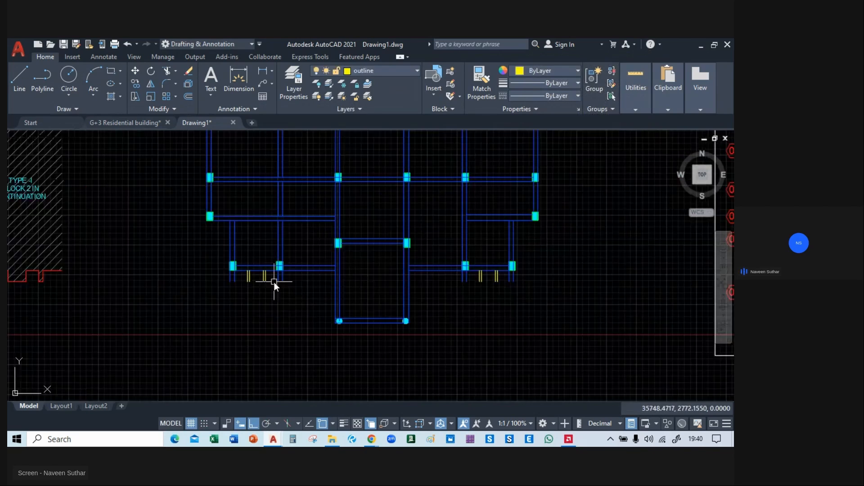
{"action": "scroll", "coordinate": [370, 270], "scroll_direction": "down", "scroll_amount": 6}
{"action": "scroll", "coordinate": [356, 178], "scroll_direction": "up", "scroll_amount": 8}
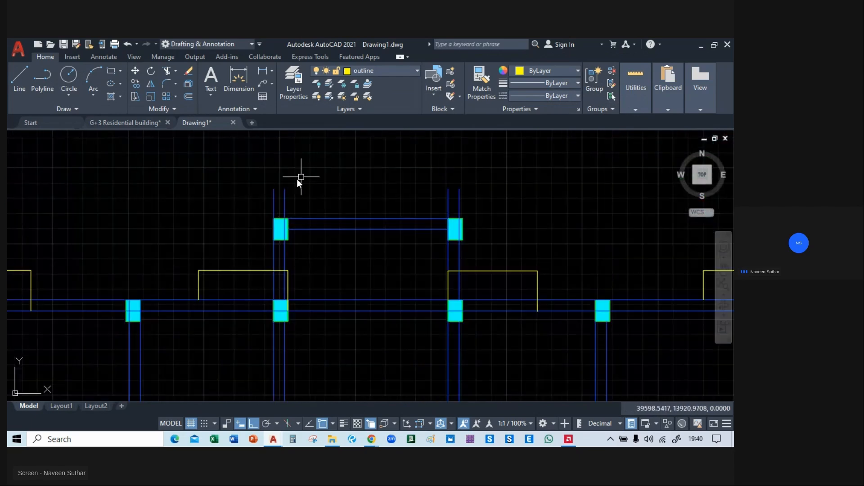
{"action": "type", "text": "l"}
{"action": "key", "text": "Return"}
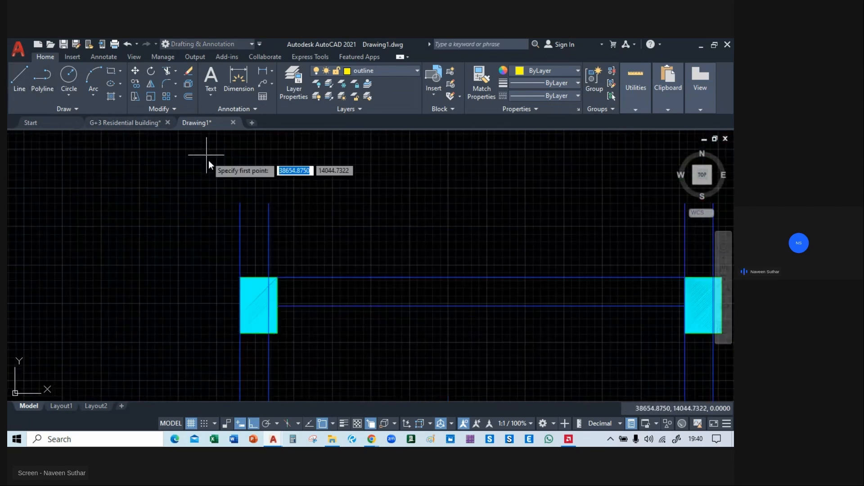
{"action": "left_click", "coordinate": [239, 204]}
{"action": "left_click", "coordinate": [269, 203]}
{"action": "key", "text": "Escape"}
Match the line closing the upper beam ends at grid C to the properties of the adjoining blue beam line.
{"action": "middle_click_drag", "start_coordinate": [476, 213], "coordinate": [391, 221]}
{"action": "type", "text": "ma"}
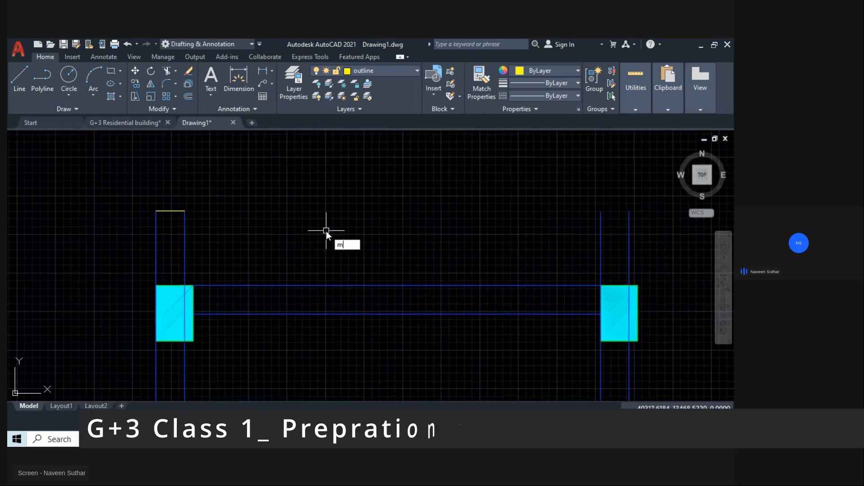
{"action": "key", "text": "Return"}
{"action": "left_click", "coordinate": [185, 245]}
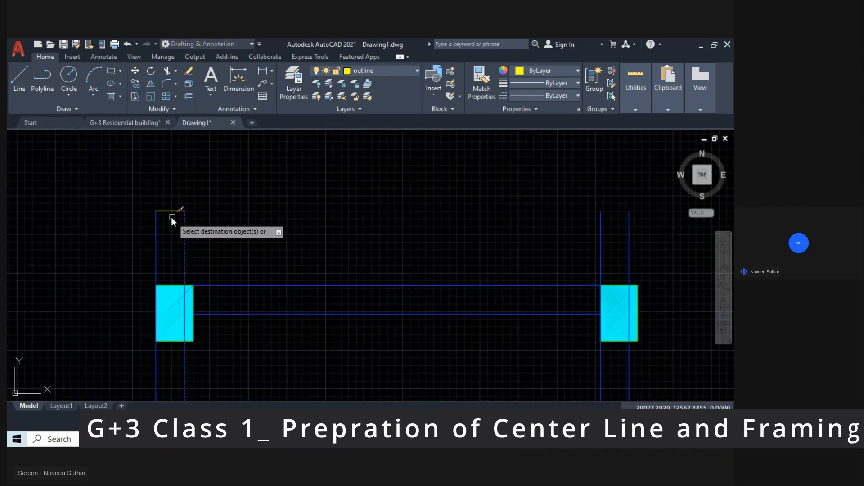
{"action": "left_click", "coordinate": [170, 211]}
{"action": "key", "text": "Return"}
Draw a short horizontal line closing the upper ends of the two beam lines above the upper column at grid D.
{"action": "scroll", "coordinate": [277, 216], "scroll_direction": "down", "scroll_amount": 6}
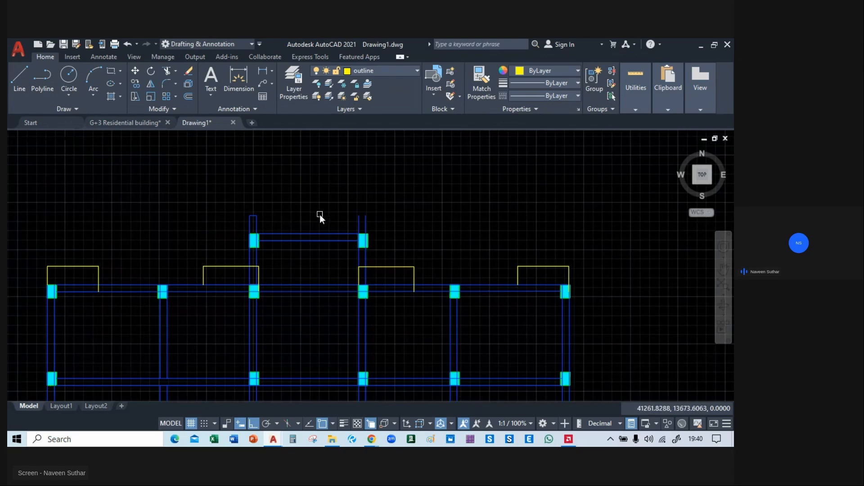
{"action": "scroll", "coordinate": [320, 214], "scroll_direction": "up", "scroll_amount": 2}
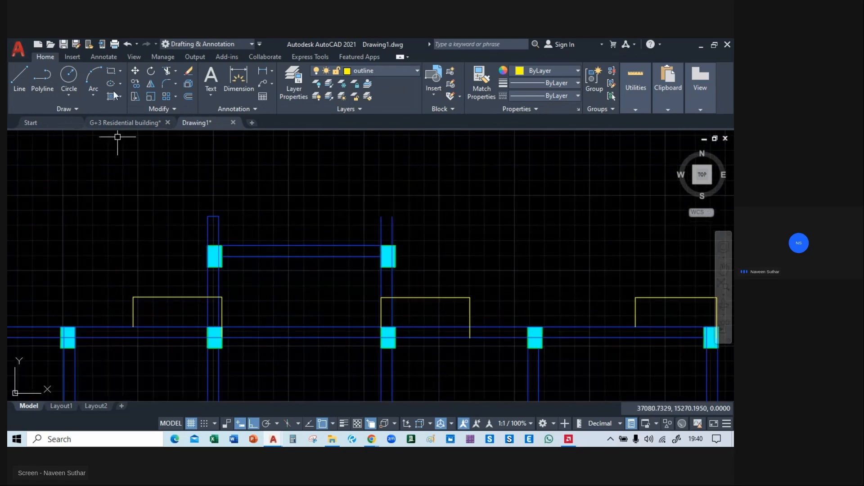
{"action": "left_click", "coordinate": [19, 80]}
{"action": "scroll", "coordinate": [392, 214], "scroll_direction": "up", "scroll_amount": 4}
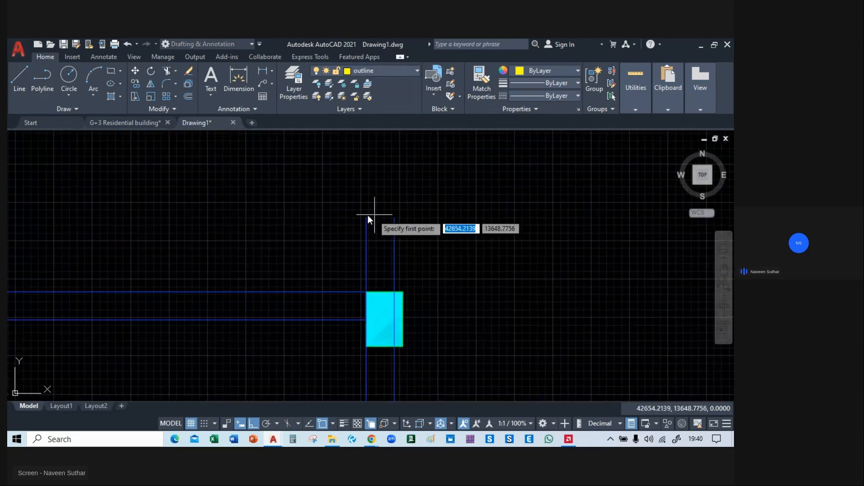
{"action": "left_click", "coordinate": [367, 218]}
{"action": "left_click", "coordinate": [394, 218]}
{"action": "key", "text": "Escape"}
Match the new closing line at grid D to the properties of the adjoining blue beam line.
{"action": "type", "text": "ma"}
{"action": "key", "text": "Return"}
{"action": "left_click", "coordinate": [395, 242]}
{"action": "left_click", "coordinate": [379, 218]}
{"action": "key", "text": "Escape"}
Delete the vertical yellow outline line running along the far side of the column at C/02.
{"action": "scroll", "coordinate": [422, 209], "scroll_direction": "down", "scroll_amount": 2}
{"action": "scroll", "coordinate": [423, 209], "scroll_direction": "down", "scroll_amount": 2}
{"action": "middle_click_drag", "start_coordinate": [324, 303], "coordinate": [434, 187]}
{"action": "scroll", "coordinate": [347, 222], "scroll_direction": "down", "scroll_amount": 3}
{"action": "scroll", "coordinate": [330, 201], "scroll_direction": "up", "scroll_amount": 3}
{"action": "scroll", "coordinate": [330, 202], "scroll_direction": "down", "scroll_amount": 3}
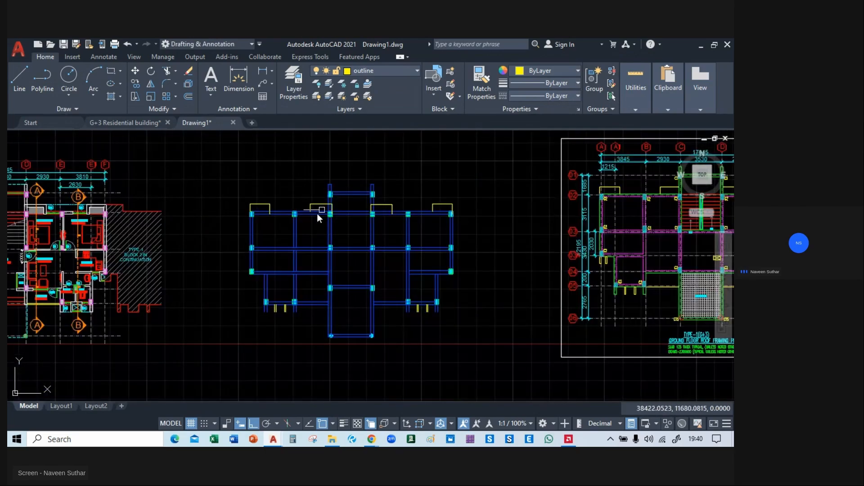
{"action": "middle_click_drag", "start_coordinate": [542, 233], "coordinate": [526, 260]}
{"action": "scroll", "coordinate": [292, 236], "scroll_direction": "up", "scroll_amount": 4}
{"action": "scroll", "coordinate": [314, 296], "scroll_direction": "up", "scroll_amount": 3}
{"action": "scroll", "coordinate": [328, 260], "scroll_direction": "up", "scroll_amount": 3}
{"action": "left_click", "coordinate": [324, 260]}
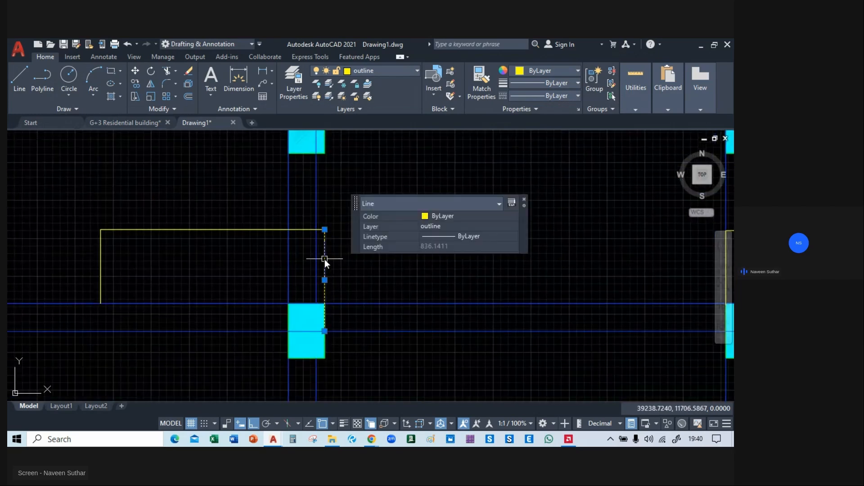
{"action": "key", "text": "Delete"}
Trim the projection's horizontal outline back to the near beam line at grid C and delete the leftover segment.
{"action": "type", "text": "tr"}
{"action": "key", "text": "Return"}
{"action": "left_click", "coordinate": [301, 229]}
{"action": "key", "text": "Escape"}
{"action": "left_click", "coordinate": [325, 229]}
{"action": "key", "text": "Delete"}
Delete the yellow vertical line overlapping the beam above column D/02 and trim that projection's horizontal outline back to the beam.
{"action": "scroll", "coordinate": [341, 238], "scroll_direction": "down", "scroll_amount": 6}
{"action": "middle_click_drag", "start_coordinate": [455, 248], "coordinate": [386, 247]}
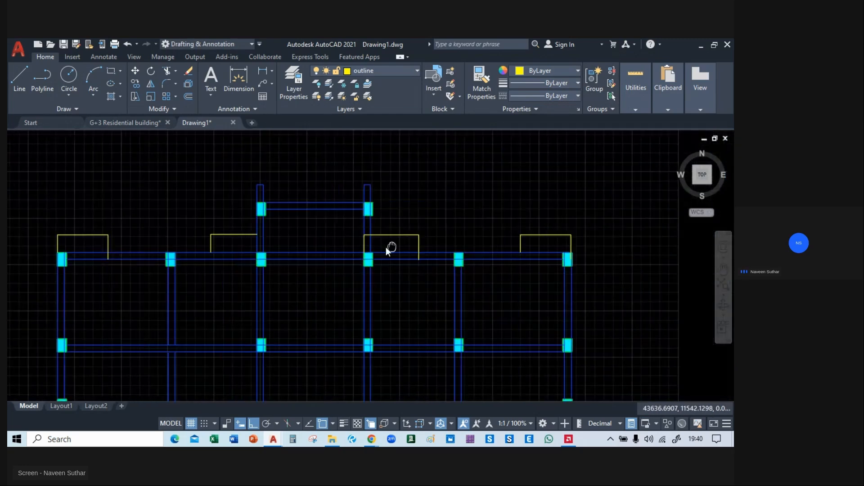
{"action": "scroll", "coordinate": [367, 245], "scroll_direction": "up", "scroll_amount": 4}
{"action": "left_click", "coordinate": [358, 244]}
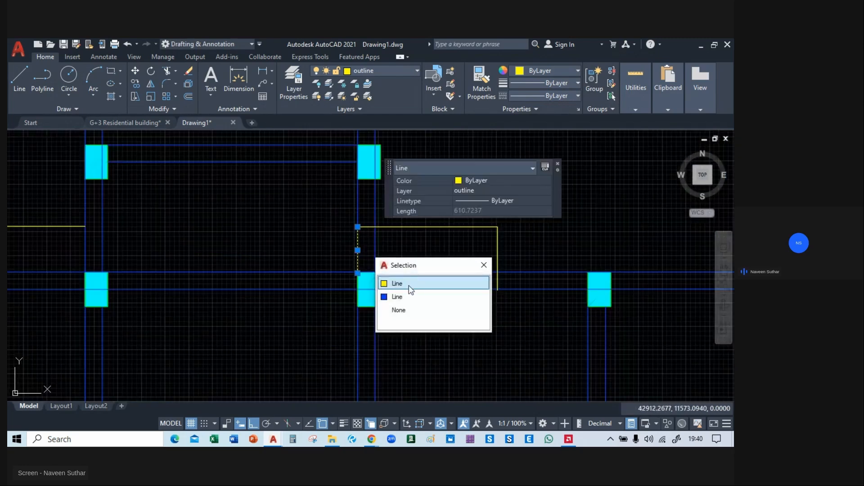
{"action": "left_click", "coordinate": [410, 285]}
{"action": "key", "text": "Delete"}
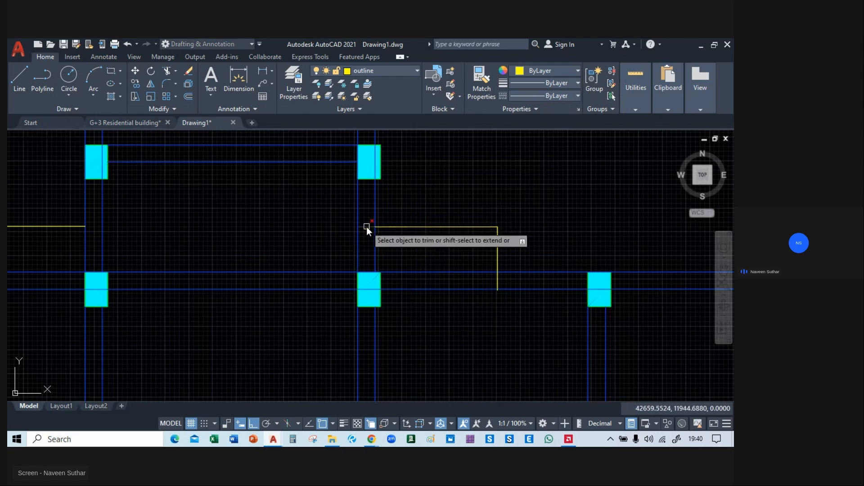
Trim the vertical outline ends crossing into the row 02 beam at the projections beside grids A and D.
{"action": "scroll", "coordinate": [422, 261], "scroll_direction": "down", "scroll_amount": 4}
{"action": "scroll", "coordinate": [301, 272], "scroll_direction": "up", "scroll_amount": 4}
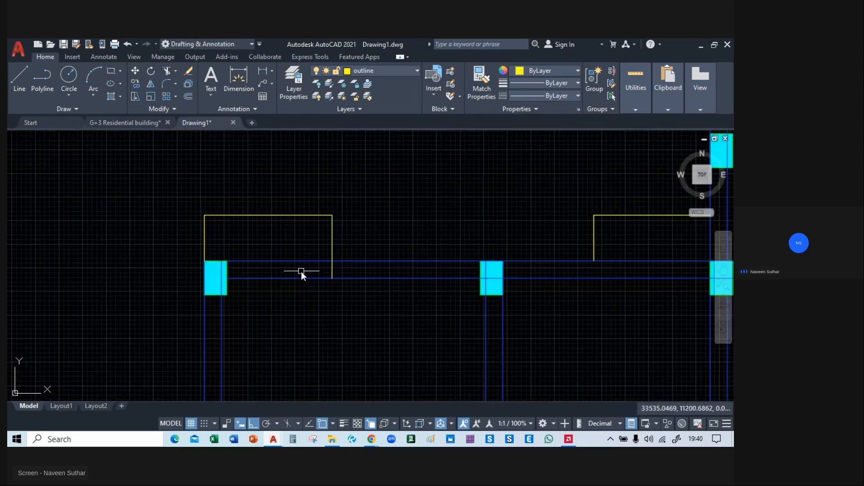
{"action": "type", "text": "tr"}
{"action": "key", "text": "Return"}
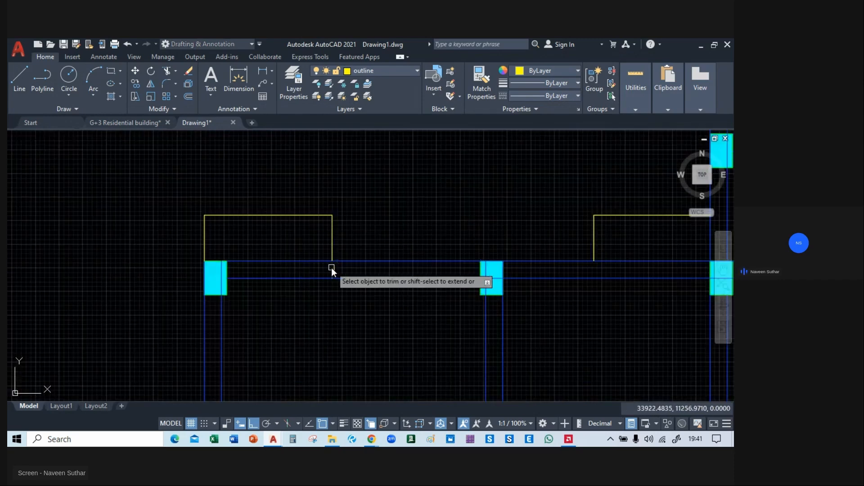
{"action": "left_click", "coordinate": [332, 269]}
{"action": "middle_click_drag", "start_coordinate": [464, 199], "coordinate": [162, 210]}
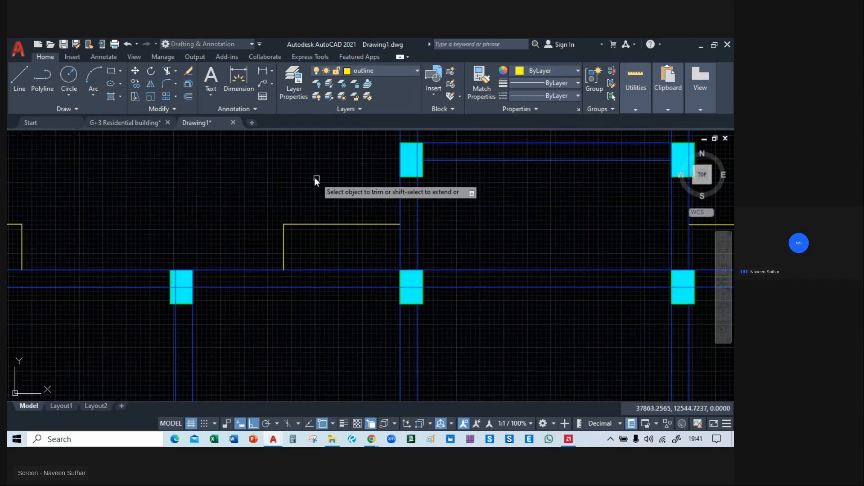
{"action": "scroll", "coordinate": [314, 178], "scroll_direction": "down", "scroll_amount": 2}
{"action": "middle_click_drag", "start_coordinate": [527, 219], "coordinate": [450, 238]}
{"action": "scroll", "coordinate": [445, 243], "scroll_direction": "up", "scroll_amount": 4}
{"action": "left_click", "coordinate": [426, 255]}
Draw short lines closing the lower ends of the two yellow outline pairs below the lower-left bay of the plan.
{"action": "scroll", "coordinate": [426, 270], "scroll_direction": "up", "scroll_amount": 4}
{"action": "scroll", "coordinate": [417, 279], "scroll_direction": "down", "scroll_amount": 8}
{"action": "scroll", "coordinate": [422, 338], "scroll_direction": "down", "scroll_amount": 2}
{"action": "scroll", "coordinate": [579, 335], "scroll_direction": "down", "scroll_amount": 2}
{"action": "middle_click_drag", "start_coordinate": [579, 334], "coordinate": [725, 301]}
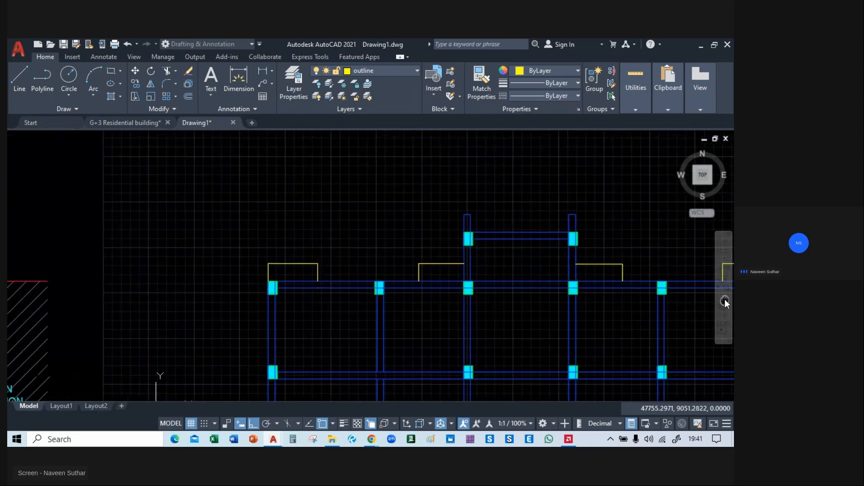
{"action": "middle_click_drag", "start_coordinate": [518, 355], "coordinate": [459, 103]}
{"action": "middle_click_drag", "start_coordinate": [306, 307], "coordinate": [238, 304]}
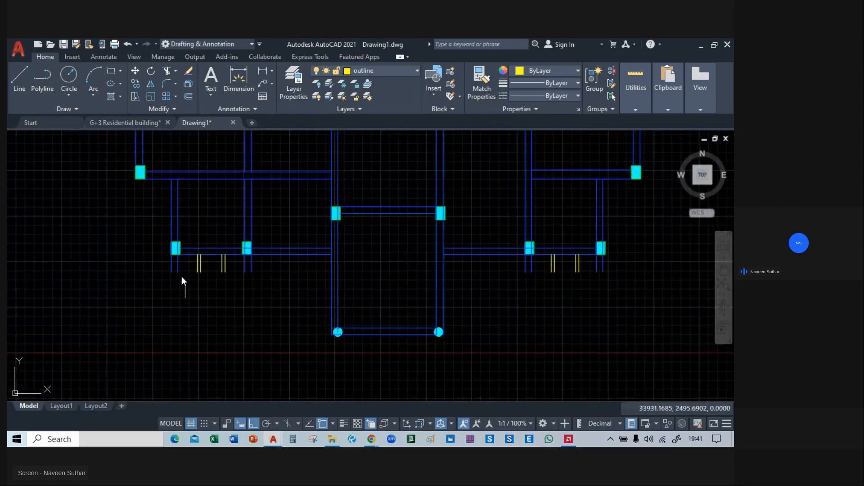
{"action": "scroll", "coordinate": [203, 269], "scroll_direction": "up", "scroll_amount": 4}
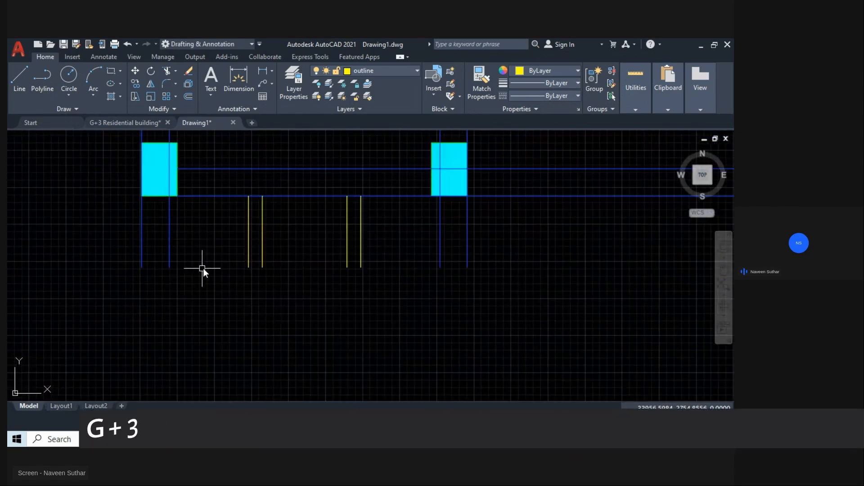
{"action": "left_click", "coordinate": [248, 267]}
{"action": "left_click", "coordinate": [262, 267]}
{"action": "key", "text": "Escape"}
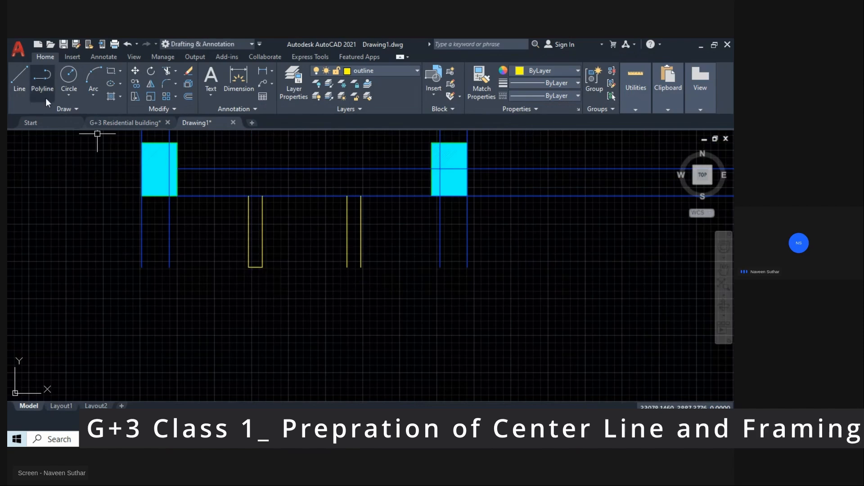
{"action": "key", "text": "space"}
{"action": "left_click", "coordinate": [347, 267]}
{"action": "left_click", "coordinate": [361, 267]}
{"action": "key", "text": "Escape"}
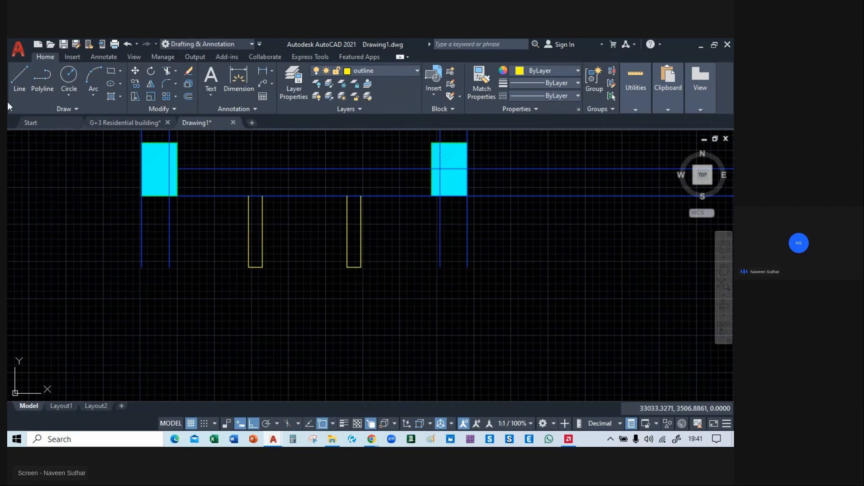
Draw lines closing the lower ends of the two projecting beam pairs below the columns of the lower-left bay.
{"action": "left_click", "coordinate": [23, 79]}
{"action": "left_click", "coordinate": [141, 267]}
{"action": "left_click", "coordinate": [169, 267]}
{"action": "key", "text": "Escape"}
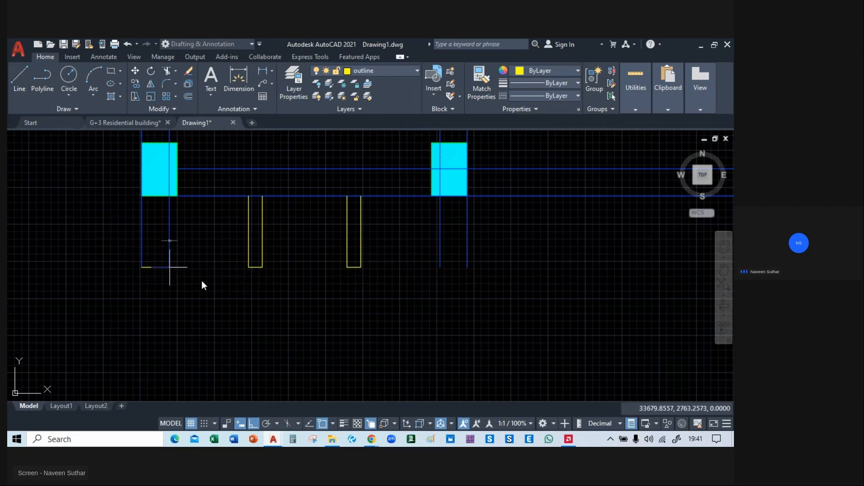
{"action": "left_click", "coordinate": [20, 79]}
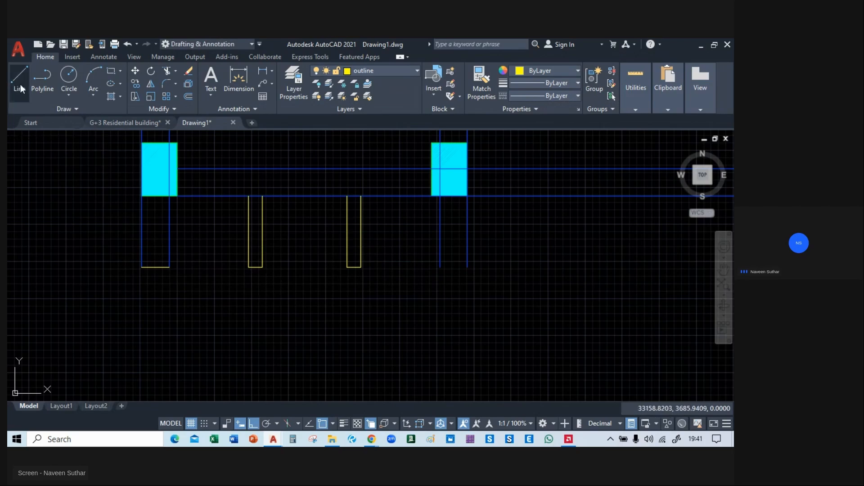
{"action": "left_click", "coordinate": [441, 267]}
{"action": "left_click", "coordinate": [467, 268]}
{"action": "key", "text": "Escape"}
Draw a line closing the lower ends of the beam pair below the inner column of the lower-right bay.
{"action": "scroll", "coordinate": [365, 307], "scroll_direction": "down", "scroll_amount": 8}
{"action": "middle_click_drag", "start_coordinate": [572, 305], "coordinate": [337, 284]}
{"action": "scroll", "coordinate": [337, 283], "scroll_direction": "up", "scroll_amount": 8}
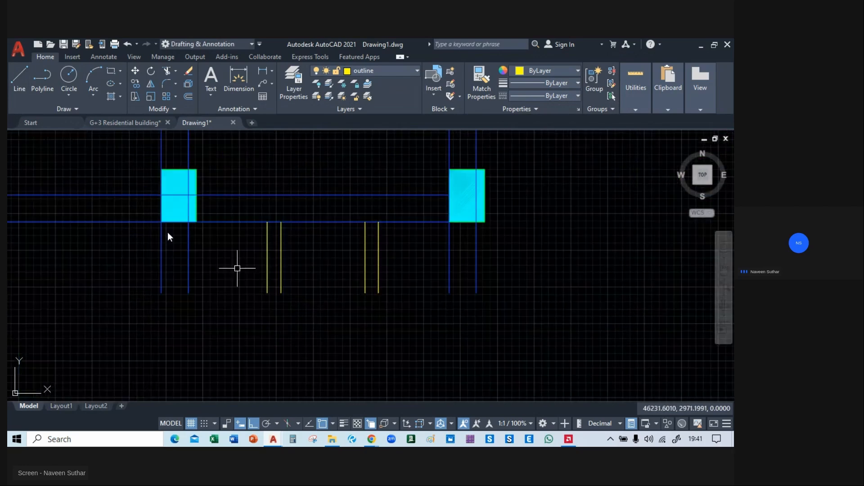
{"action": "left_click", "coordinate": [11, 88]}
{"action": "left_click", "coordinate": [161, 293]}
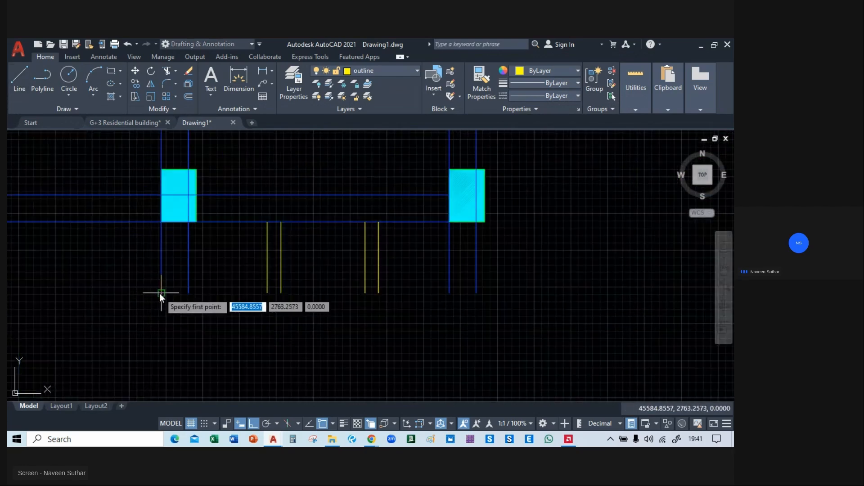
{"action": "left_click", "coordinate": [189, 294]}
{"action": "key", "text": "Escape"}
Close the lower ends of the two yellow outline pairs and the outer beam pair below the lower-right bay.
{"action": "key", "text": "Return"}
{"action": "left_click", "coordinate": [268, 293]}
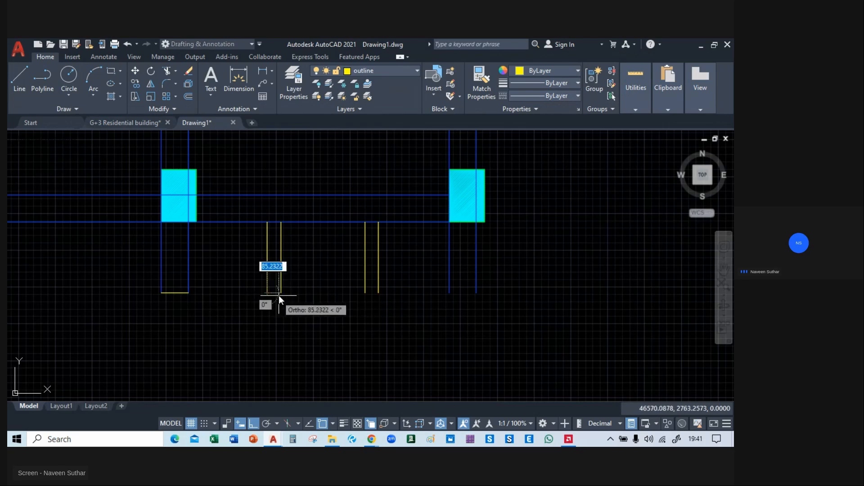
{"action": "left_click", "coordinate": [280, 295]}
{"action": "key", "text": "Escape"}
{"action": "key", "text": "space"}
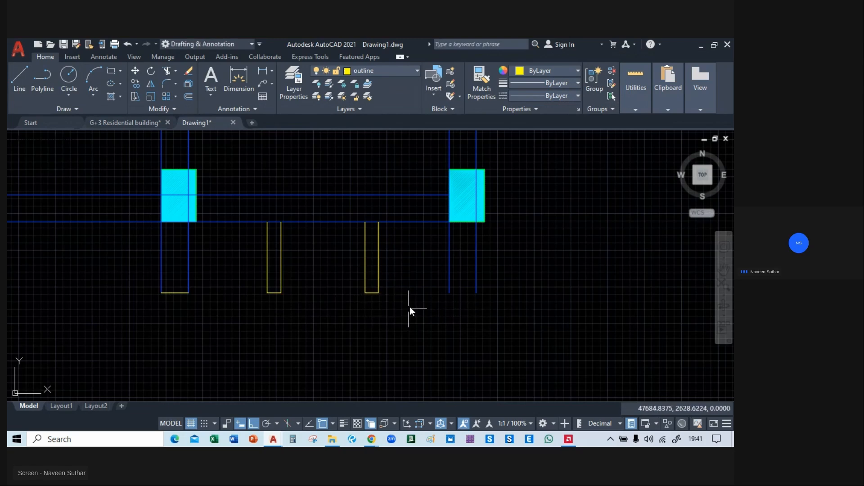
{"action": "left_click", "coordinate": [467, 295]}
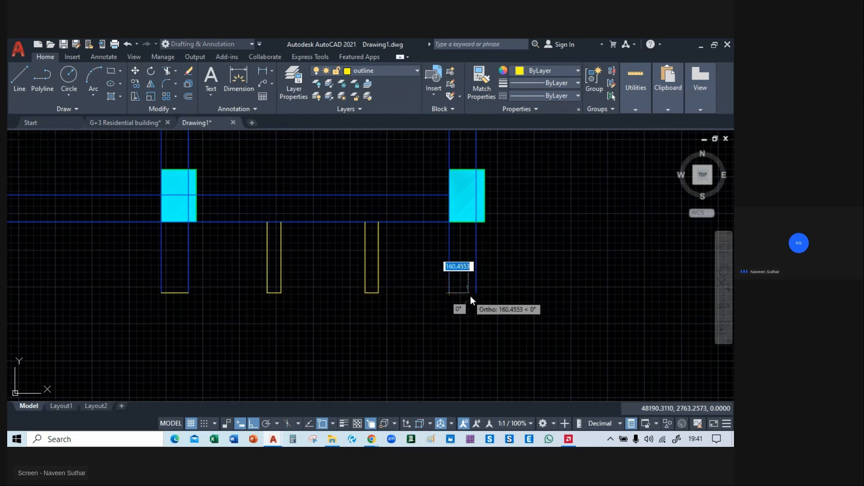
Match the closing lines under all four lower beam projections to the properties of the blue beam lines.
{"action": "scroll", "coordinate": [471, 317], "scroll_direction": "down", "scroll_amount": 4}
{"action": "type", "text": "ma"}
{"action": "key", "text": "Return"}
{"action": "scroll", "coordinate": [371, 328], "scroll_direction": "up", "scroll_amount": 4}
{"action": "left_click", "coordinate": [322, 254]}
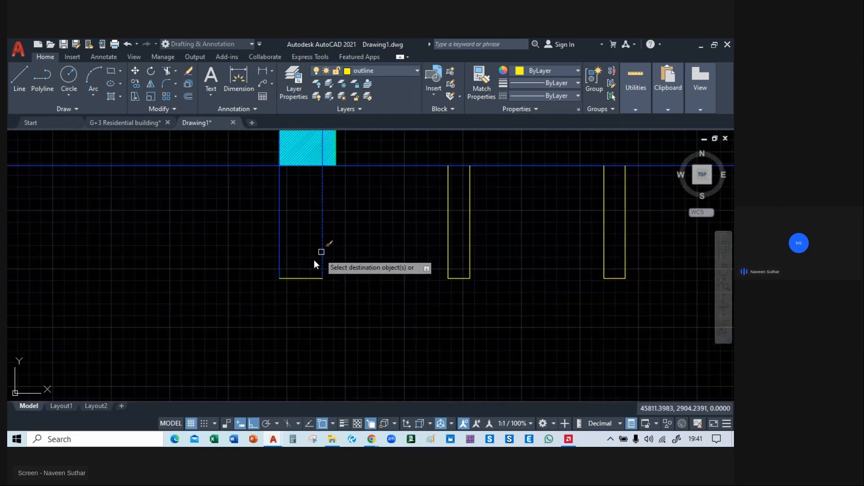
{"action": "left_click", "coordinate": [299, 277]}
{"action": "scroll", "coordinate": [310, 293], "scroll_direction": "down", "scroll_amount": 6}
{"action": "scroll", "coordinate": [451, 287], "scroll_direction": "up", "scroll_amount": 6}
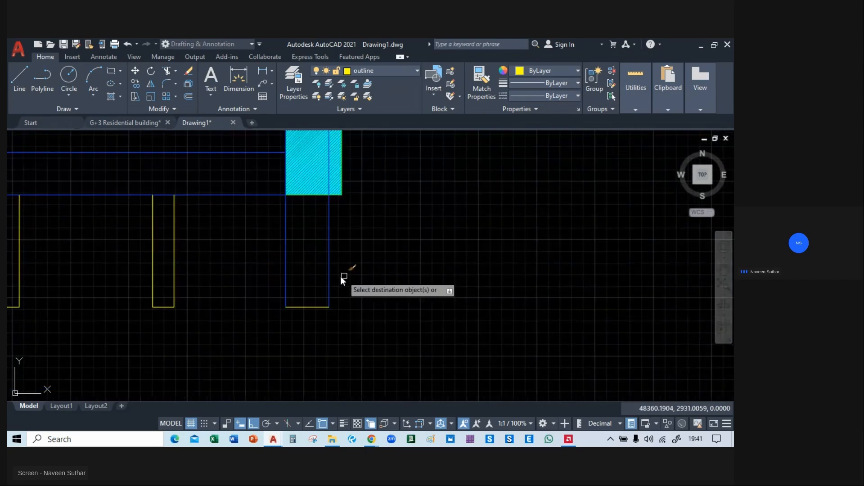
{"action": "left_click", "coordinate": [316, 307]}
{"action": "scroll", "coordinate": [448, 324], "scroll_direction": "down", "scroll_amount": 4}
{"action": "scroll", "coordinate": [621, 279], "scroll_direction": "up", "scroll_amount": 4}
{"action": "scroll", "coordinate": [266, 315], "scroll_direction": "down", "scroll_amount": 5}
{"action": "scroll", "coordinate": [258, 289], "scroll_direction": "up", "scroll_amount": 5}
{"action": "left_click", "coordinate": [236, 274]}
{"action": "left_click", "coordinate": [230, 264]}
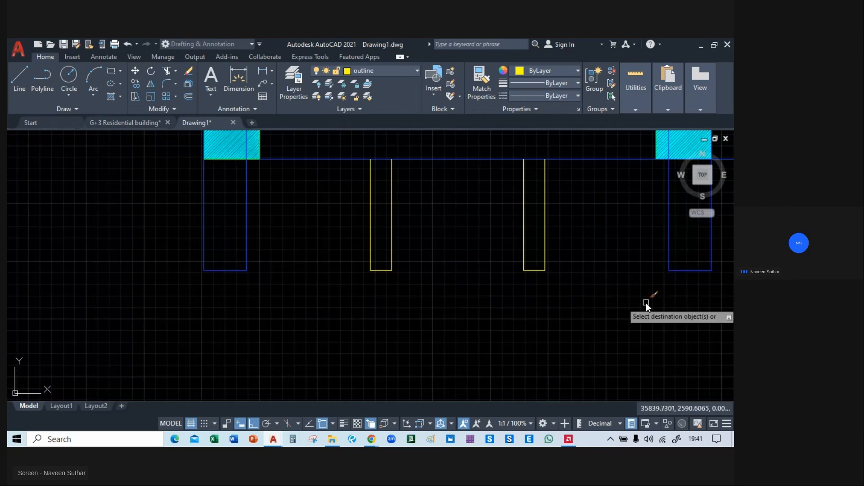
{"action": "key", "text": "Escape"}
Trim the two vertical beam lines out of the corner column at A/02, choosing the blue line among the overlapping objects.
{"action": "scroll", "coordinate": [521, 304], "scroll_direction": "down", "scroll_amount": 5}
{"action": "middle_click_drag", "start_coordinate": [480, 290], "coordinate": [314, 361]}
{"action": "middle_click_drag", "start_coordinate": [306, 228], "coordinate": [371, 395]}
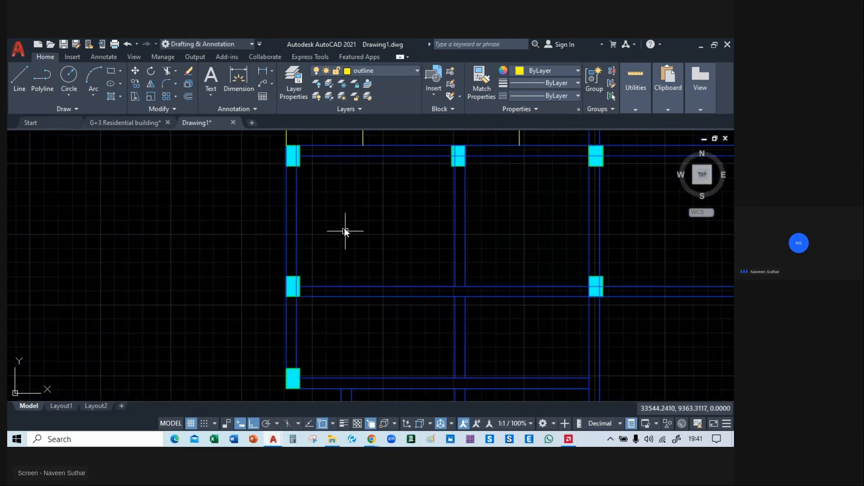
{"action": "middle_click_drag", "start_coordinate": [296, 163], "coordinate": [293, 261]}
{"action": "scroll", "coordinate": [295, 258], "scroll_direction": "up", "scroll_amount": 6}
{"action": "scroll", "coordinate": [295, 258], "scroll_direction": "down", "scroll_amount": 3}
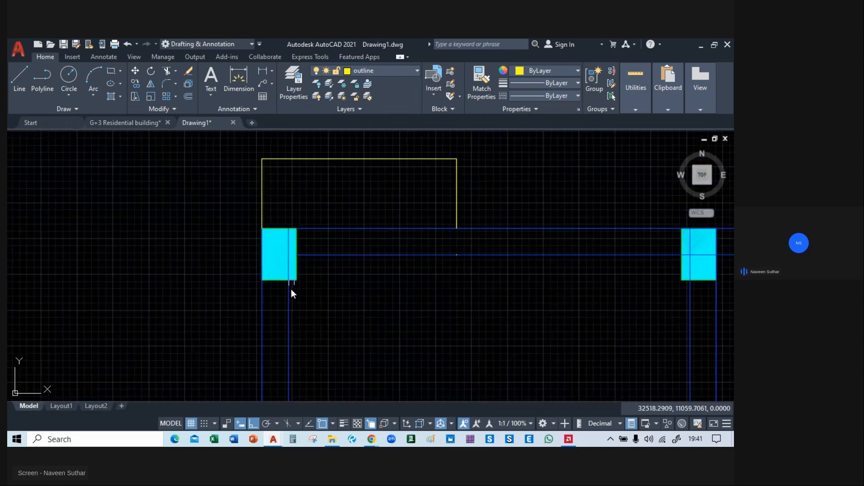
{"action": "scroll", "coordinate": [280, 266], "scroll_direction": "up", "scroll_amount": 2}
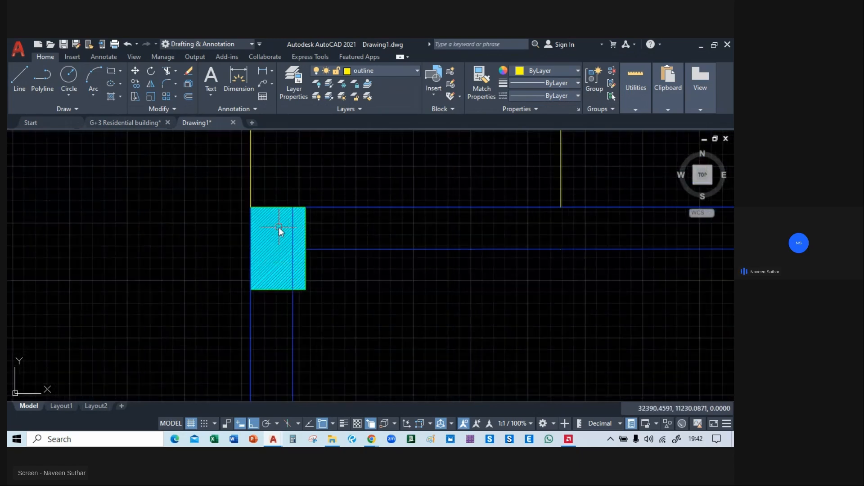
{"action": "type", "text": "tr"}
{"action": "key", "text": "Return"}
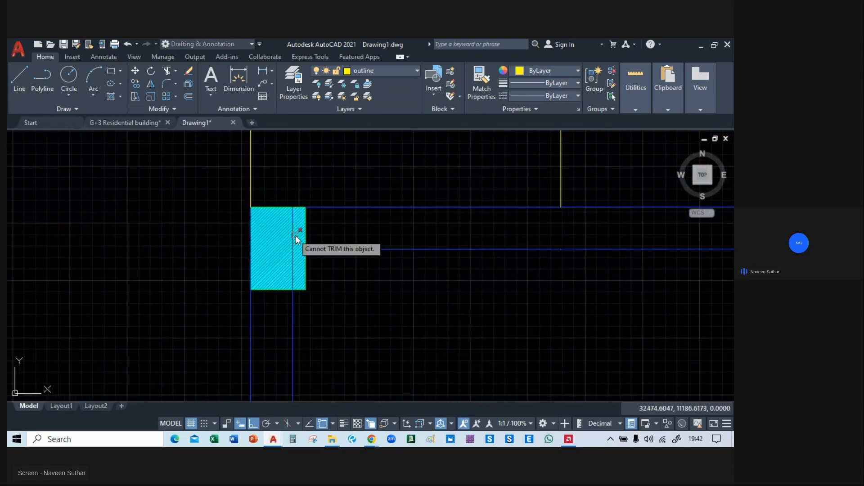
{"action": "left_click", "coordinate": [295, 236]}
{"action": "left_click", "coordinate": [347, 291]}
{"action": "left_click", "coordinate": [250, 244]}
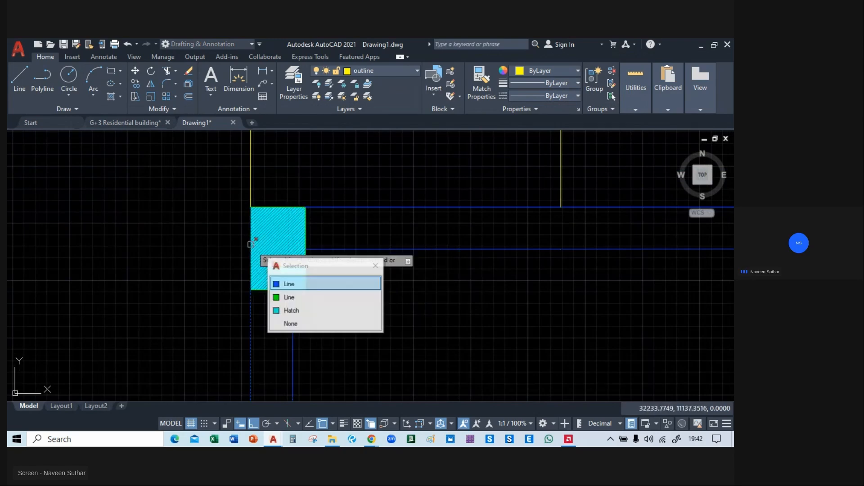
{"action": "left_click", "coordinate": [314, 286]}
Trim the vertical and horizontal beam lines out of the second column in the A/02 row, choosing the blue line among overlapping objects.
{"action": "scroll", "coordinate": [382, 291], "scroll_direction": "down", "scroll_amount": 2}
{"action": "middle_click_drag", "start_coordinate": [473, 321], "coordinate": [16, 317]}
{"action": "scroll", "coordinate": [277, 258], "scroll_direction": "up", "scroll_amount": 2}
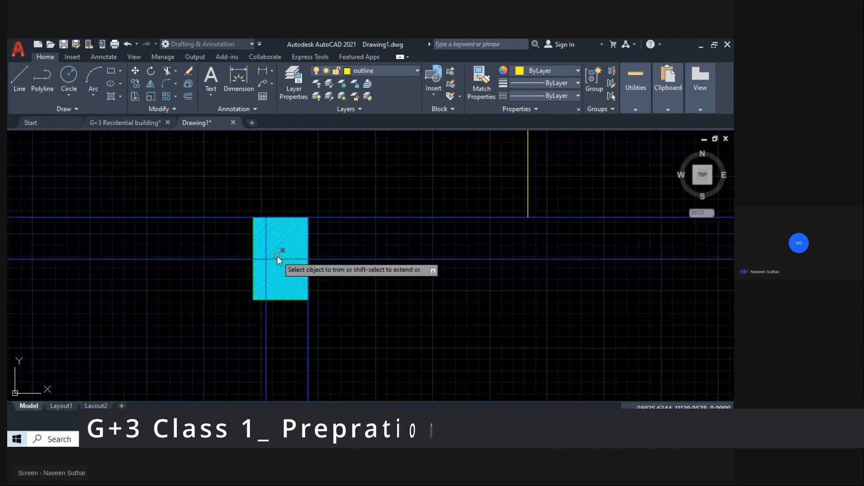
{"action": "left_click", "coordinate": [268, 234]}
{"action": "left_click", "coordinate": [317, 279]}
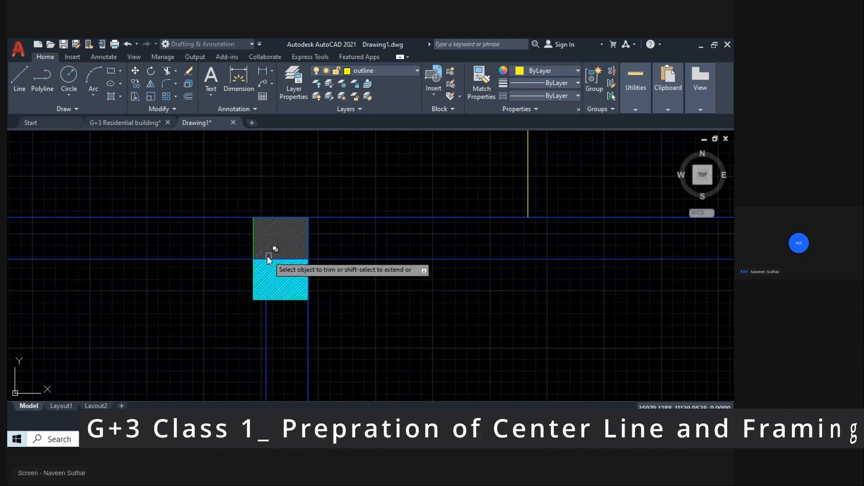
{"action": "left_click", "coordinate": [269, 257]}
{"action": "left_click", "coordinate": [297, 296]}
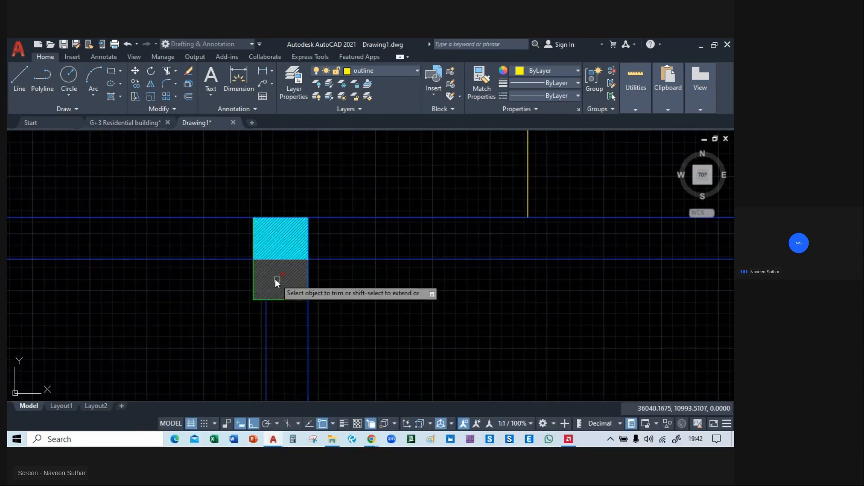
{"action": "left_click", "coordinate": [308, 275]}
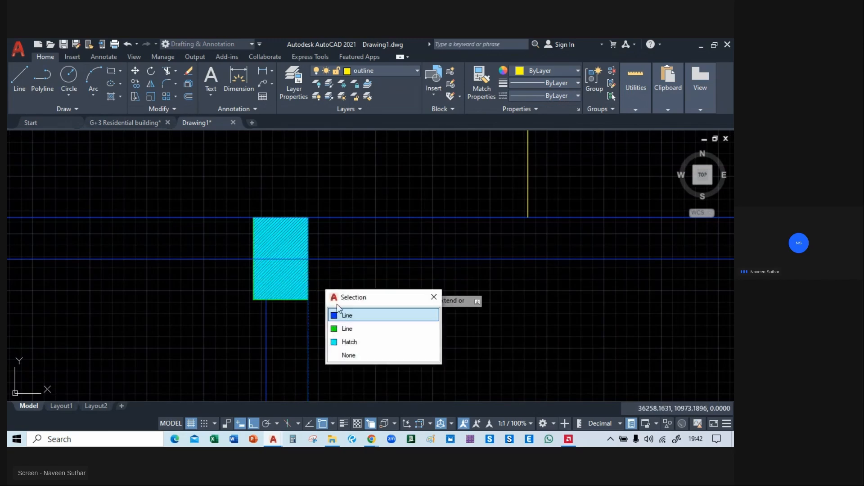
{"action": "left_click", "coordinate": [345, 316]}
{"action": "left_click", "coordinate": [276, 258]}
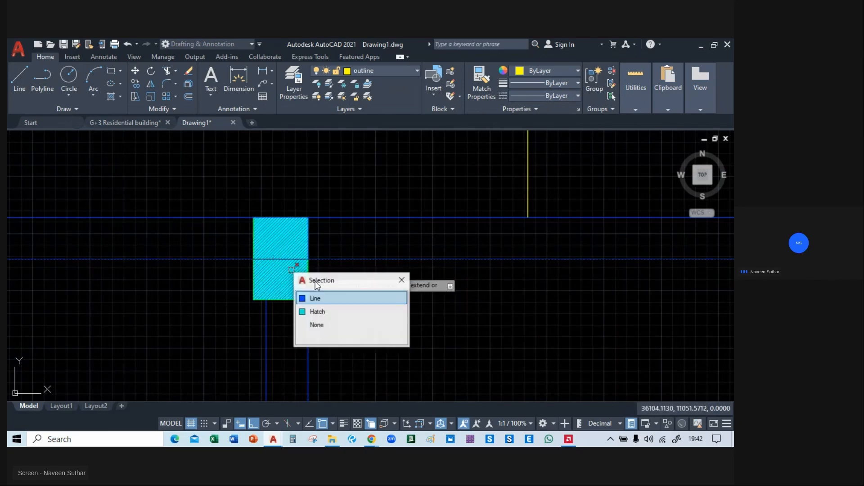
{"action": "left_click", "coordinate": [335, 297]}
Trim the inner horizontal beam line and both top-edge line pieces out of the third column in the A/02 row.
{"action": "scroll", "coordinate": [350, 297], "scroll_direction": "down", "scroll_amount": 3}
{"action": "scroll", "coordinate": [471, 303], "scroll_direction": "up", "scroll_amount": 1}
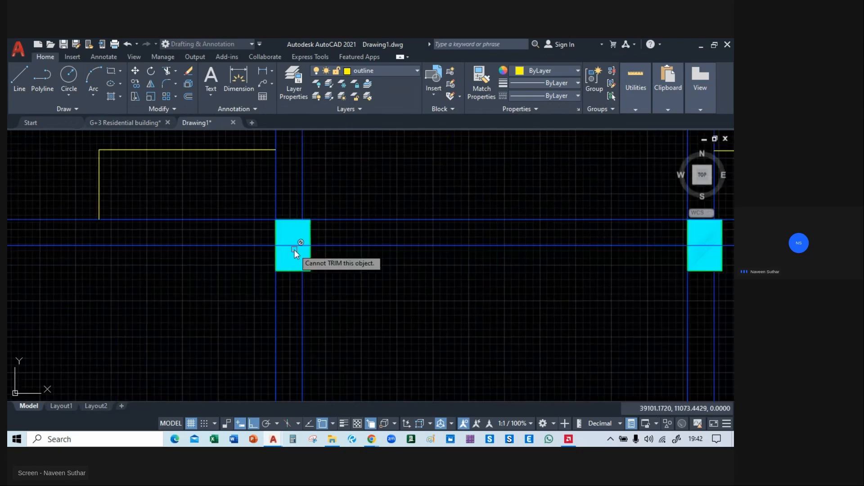
{"action": "scroll", "coordinate": [294, 251], "scroll_direction": "up", "scroll_amount": 4}
{"action": "left_click", "coordinate": [284, 239]}
{"action": "left_click", "coordinate": [324, 279]}
{"action": "middle_click_drag", "start_coordinate": [456, 266], "coordinate": [400, 281]}
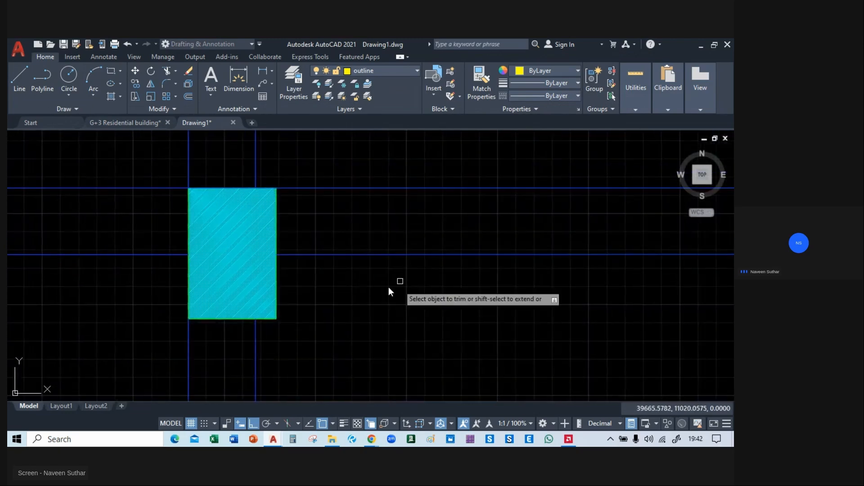
{"action": "left_click", "coordinate": [217, 187]}
{"action": "left_click", "coordinate": [270, 226]}
{"action": "left_click", "coordinate": [266, 187]}
{"action": "left_click", "coordinate": [302, 222]}
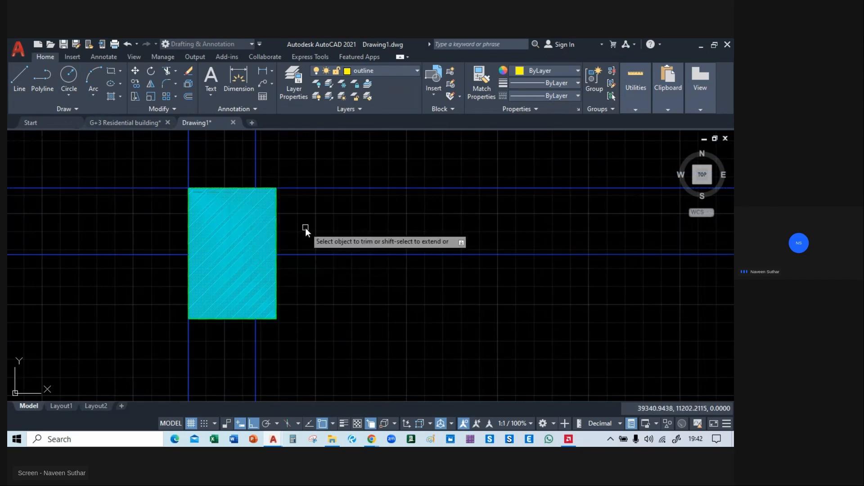
Trim the top-edge beam line pieces and the inner horizontal line out of the fourth column in the A/02 row.
{"action": "scroll", "coordinate": [303, 223], "scroll_direction": "down", "scroll_amount": 4}
{"action": "middle_click_drag", "start_coordinate": [567, 288], "coordinate": [244, 309]}
{"action": "scroll", "coordinate": [396, 243], "scroll_direction": "up", "scroll_amount": 2}
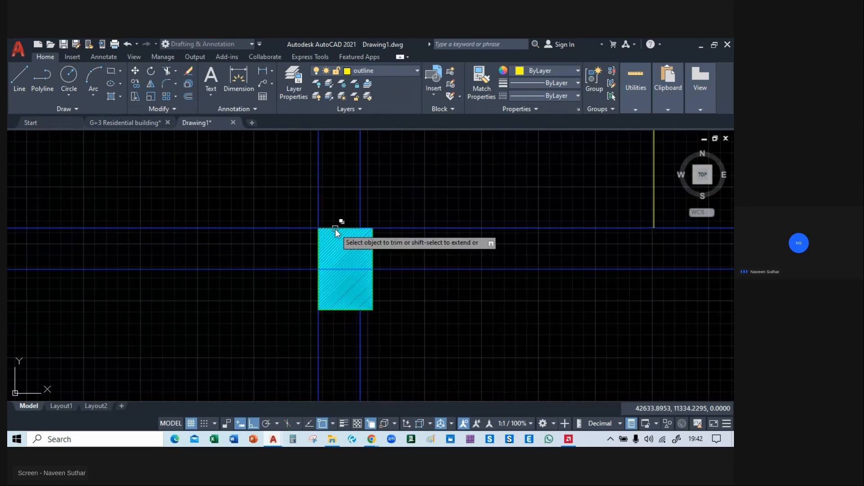
{"action": "left_click", "coordinate": [337, 229]}
{"action": "left_click", "coordinate": [379, 267]}
{"action": "left_click", "coordinate": [361, 270]}
{"action": "left_click", "coordinate": [396, 318]}
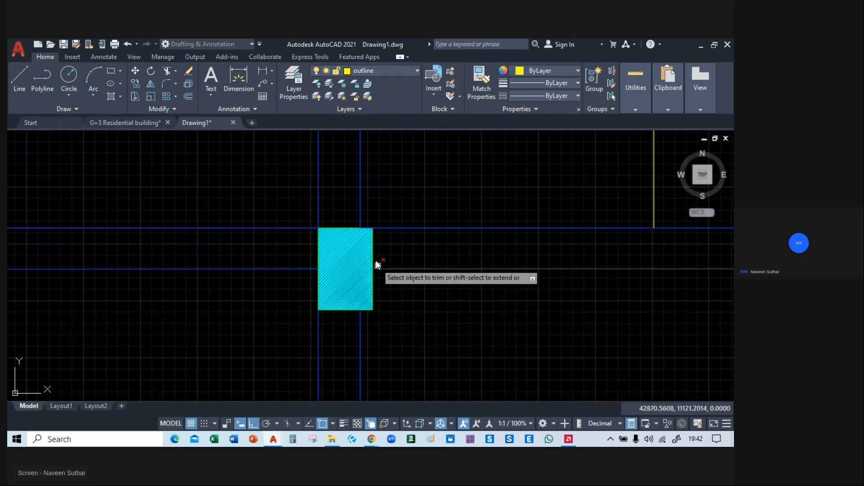
{"action": "left_click", "coordinate": [363, 228]}
{"action": "left_click", "coordinate": [399, 262]}
Trim the top-edge and inner horizontal beam lines out of the fifth column in the A/02 row.
{"action": "middle_click_drag", "start_coordinate": [566, 309], "coordinate": [110, 309]}
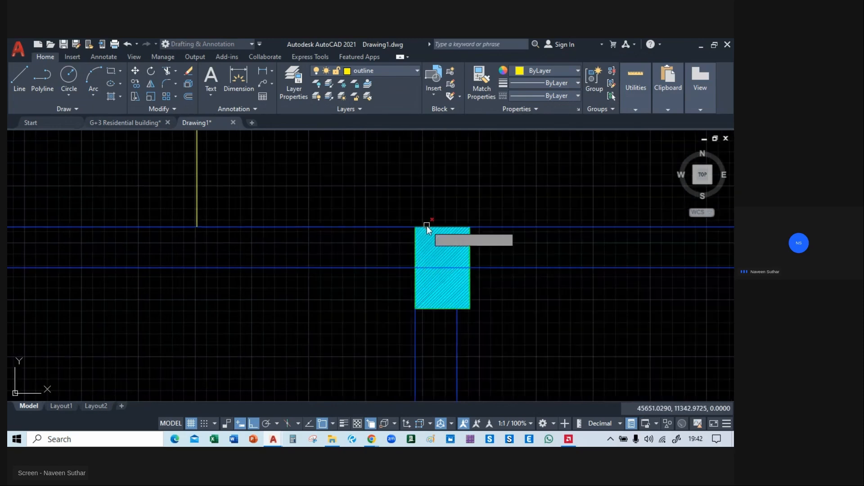
{"action": "scroll", "coordinate": [427, 226], "scroll_direction": "up", "scroll_amount": 4}
{"action": "left_click", "coordinate": [427, 228]}
{"action": "left_click", "coordinate": [468, 265]}
{"action": "middle_click_drag", "start_coordinate": [444, 281], "coordinate": [276, 251]}
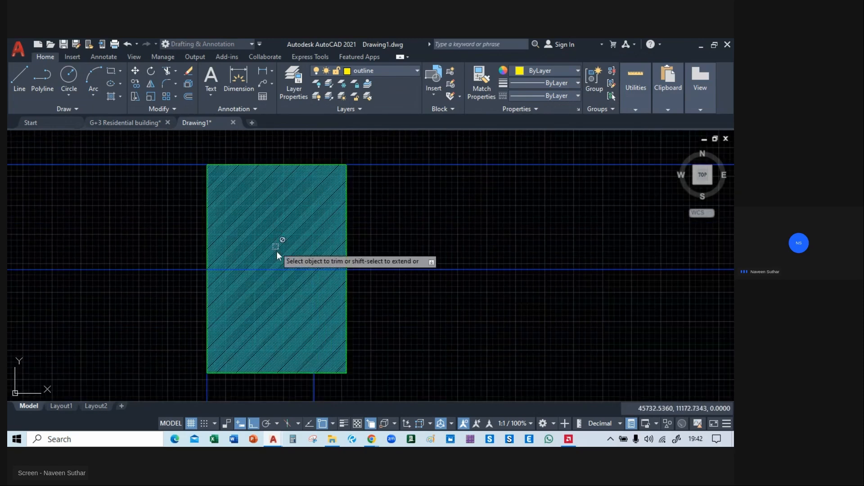
{"action": "left_click", "coordinate": [282, 269]}
{"action": "left_click", "coordinate": [328, 309]}
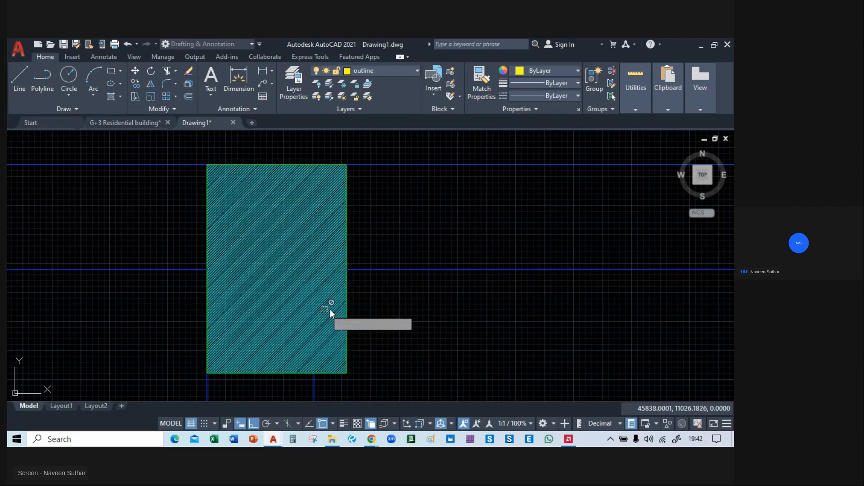
Trim the yellow outline and the blue vertical beam line out of the right-end column in the A/02 row.
{"action": "scroll", "coordinate": [359, 291], "scroll_direction": "down", "scroll_amount": 8}
{"action": "middle_click_drag", "start_coordinate": [501, 315], "coordinate": [345, 327]}
{"action": "scroll", "coordinate": [445, 285], "scroll_direction": "up", "scroll_amount": 6}
{"action": "left_click", "coordinate": [444, 266]}
{"action": "left_click", "coordinate": [480, 307]}
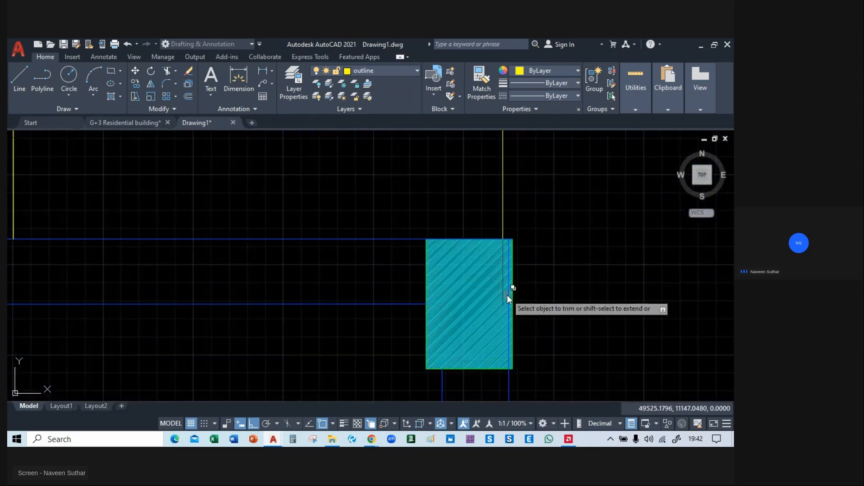
{"action": "left_click", "coordinate": [505, 292]}
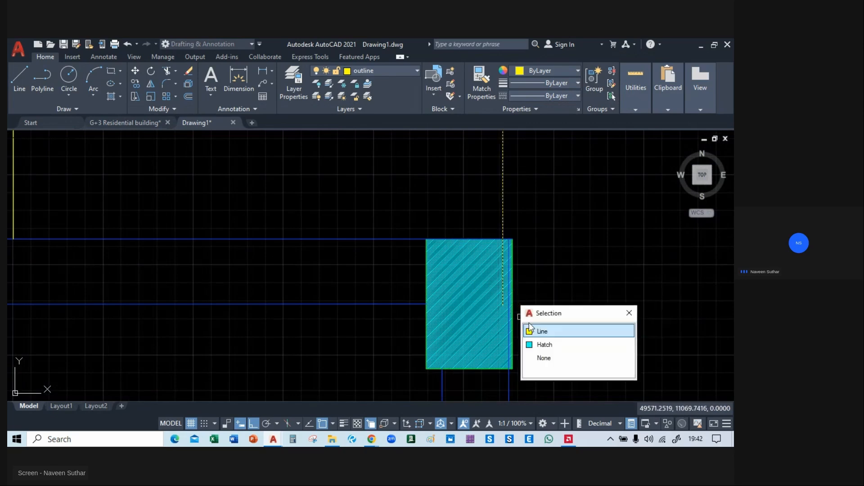
{"action": "left_click", "coordinate": [541, 331]}
{"action": "left_click", "coordinate": [509, 310]}
{"action": "left_click", "coordinate": [544, 349]}
Trim the remaining overlapping line pieces at the right-end column of the A/02 row.
{"action": "scroll", "coordinate": [553, 244], "scroll_direction": "down", "scroll_amount": 4}
{"action": "scroll", "coordinate": [503, 243], "scroll_direction": "up", "scroll_amount": 4}
{"action": "left_click", "coordinate": [498, 247]}
{"action": "left_click", "coordinate": [531, 288]}
{"action": "left_click", "coordinate": [552, 290]}
{"action": "scroll", "coordinate": [625, 274], "scroll_direction": "down", "scroll_amount": 2}
{"action": "scroll", "coordinate": [533, 256], "scroll_direction": "up", "scroll_amount": 4}
{"action": "left_click", "coordinate": [529, 252]}
{"action": "left_click", "coordinate": [565, 292]}
Trim the outer vertical beam line along the left edge of the left-end column in the row below A/02.
{"action": "scroll", "coordinate": [622, 292], "scroll_direction": "down", "scroll_amount": 3}
{"action": "middle_click_drag", "start_coordinate": [497, 356], "coordinate": [627, 198]}
{"action": "middle_click_drag", "start_coordinate": [204, 228], "coordinate": [566, 232]}
{"action": "scroll", "coordinate": [353, 250], "scroll_direction": "up", "scroll_amount": 2}
{"action": "scroll", "coordinate": [334, 257], "scroll_direction": "up", "scroll_amount": 2}
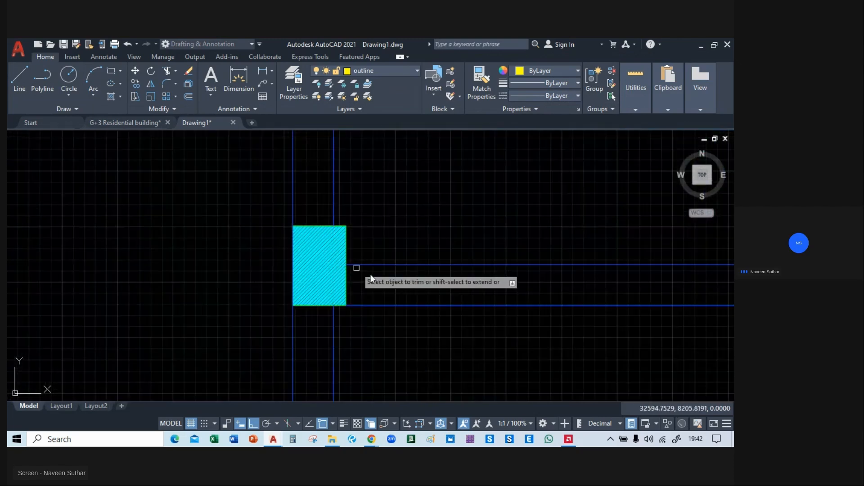
{"action": "left_click", "coordinate": [292, 258]}
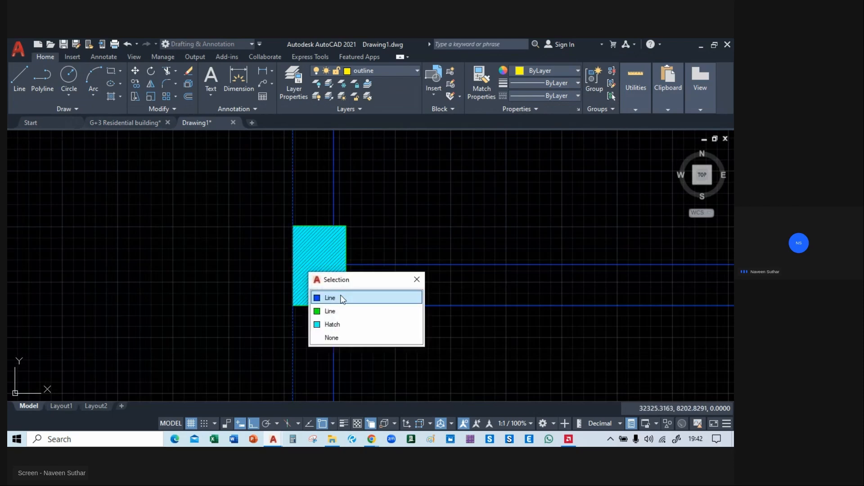
{"action": "left_click", "coordinate": [342, 297]}
Trim the inner horizontal and vertical beam lines out of the lower-row column beneath the upper row's third column.
{"action": "scroll", "coordinate": [389, 333], "scroll_direction": "down", "scroll_amount": 3}
{"action": "middle_click_drag", "start_coordinate": [569, 339], "coordinate": [273, 326]}
{"action": "middle_click_drag", "start_coordinate": [473, 338], "coordinate": [244, 323]}
{"action": "scroll", "coordinate": [268, 274], "scroll_direction": "up", "scroll_amount": 2}
{"action": "left_click", "coordinate": [291, 276]}
{"action": "left_click", "coordinate": [285, 265]}
{"action": "left_click", "coordinate": [320, 306]}
{"action": "left_click", "coordinate": [289, 275]}
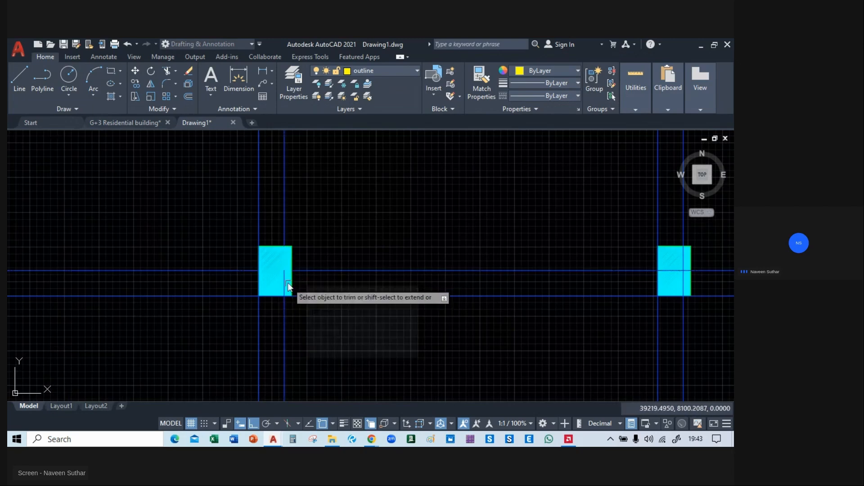
{"action": "left_click", "coordinate": [285, 280]}
{"action": "left_click", "coordinate": [321, 320]}
Trim the blue beam lines overlapping the bottom and left edges of the same lower-row column.
{"action": "left_click", "coordinate": [282, 299]}
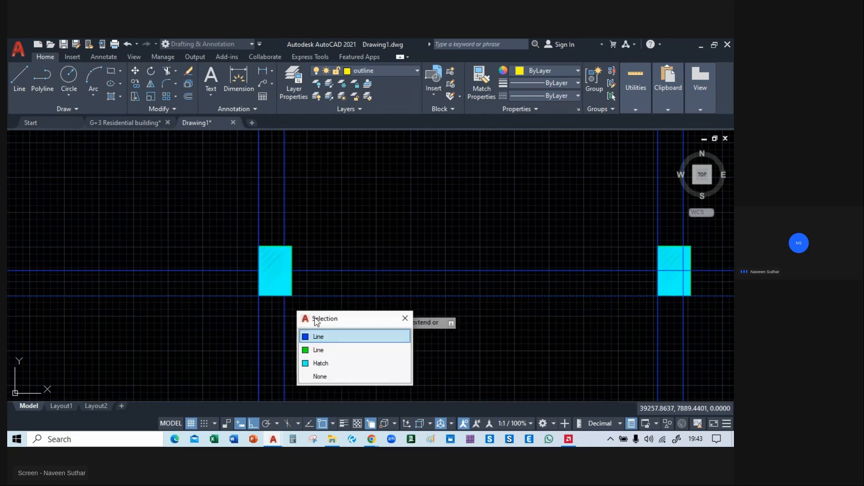
{"action": "left_click", "coordinate": [327, 336]}
{"action": "left_click", "coordinate": [288, 296]}
{"action": "left_click", "coordinate": [325, 336]}
{"action": "left_click", "coordinate": [258, 280]}
{"action": "left_click", "coordinate": [315, 316]}
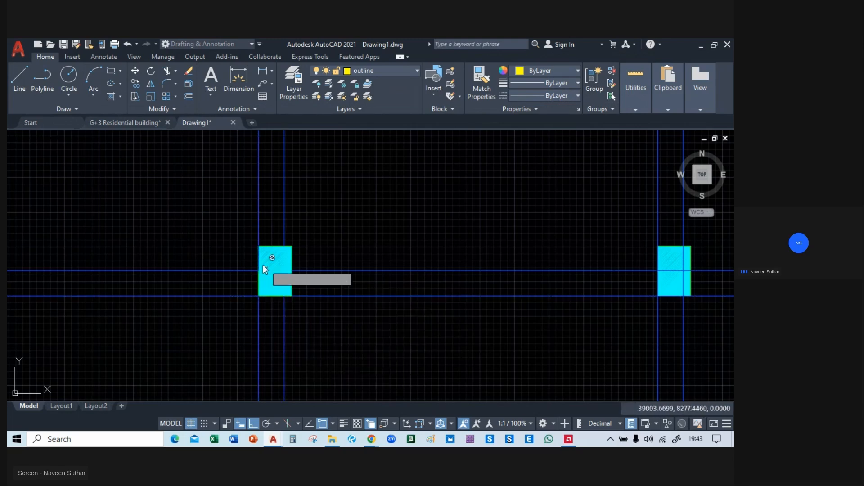
{"action": "left_click", "coordinate": [258, 263]}
{"action": "left_click", "coordinate": [299, 302]}
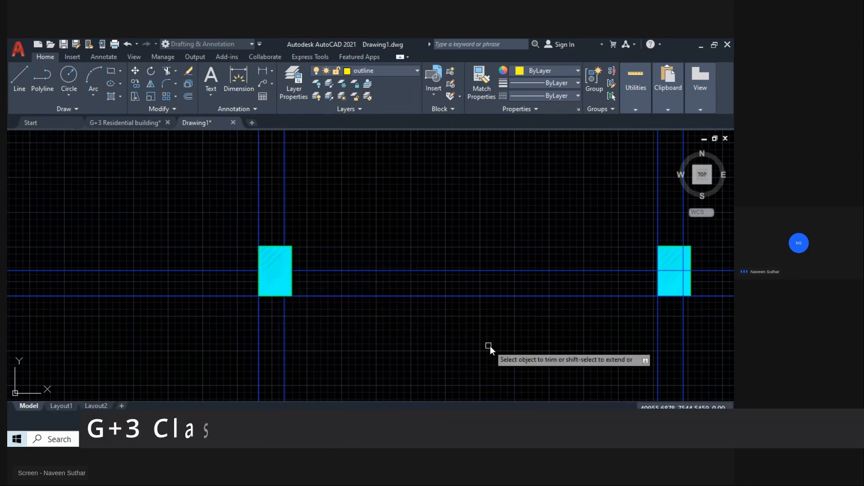
Trim the inner vertical and horizontal beam lines out of the lower-row column beneath the upper row's fourth column.
{"action": "middle_click_drag", "start_coordinate": [503, 345], "coordinate": [210, 330]}
{"action": "scroll", "coordinate": [418, 265], "scroll_direction": "up", "scroll_amount": 3}
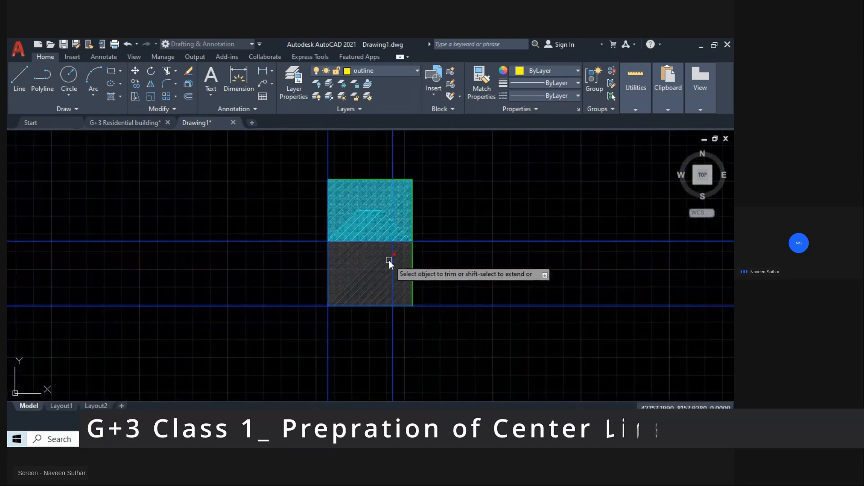
{"action": "left_click", "coordinate": [393, 263]}
{"action": "left_click", "coordinate": [419, 304]}
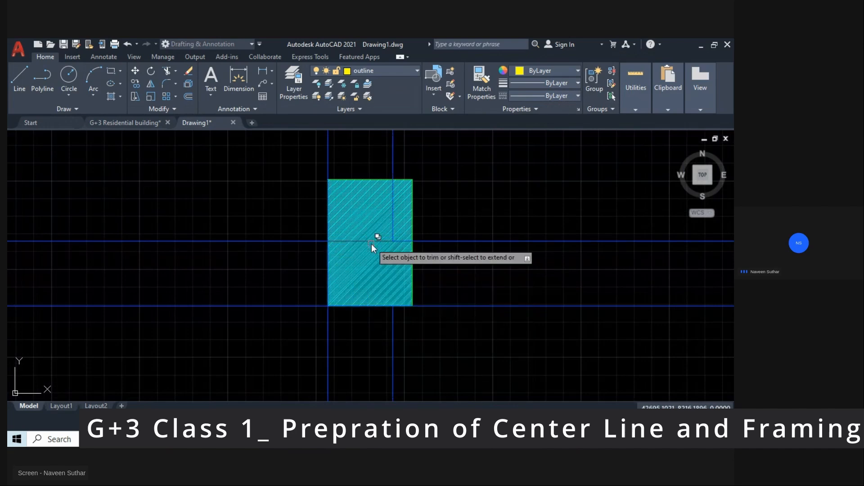
{"action": "left_click", "coordinate": [371, 244]}
{"action": "left_click", "coordinate": [407, 284]}
{"action": "left_click", "coordinate": [392, 244]}
{"action": "left_click", "coordinate": [428, 284]}
{"action": "left_click", "coordinate": [405, 243]}
{"action": "left_click", "coordinate": [435, 283]}
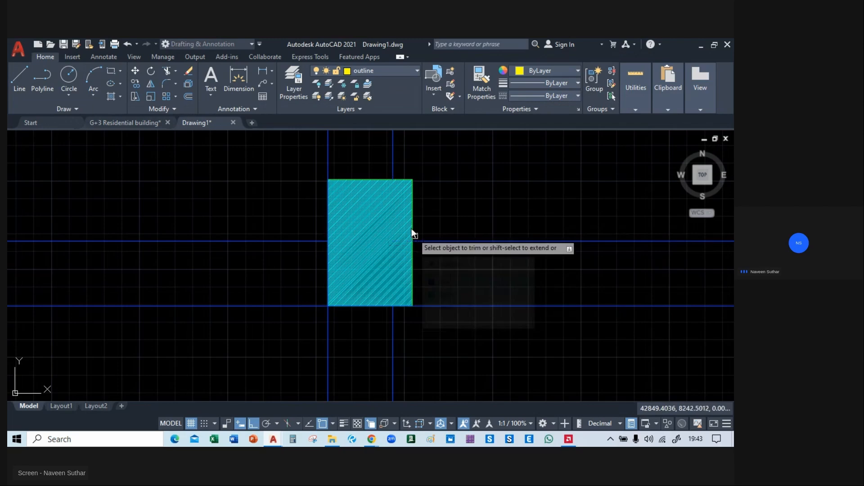
Trim the blue beam lines overlapping the left and bottom edges of the lower-row column beneath the fourth column.
{"action": "left_click", "coordinate": [328, 253]}
{"action": "left_click", "coordinate": [365, 295]}
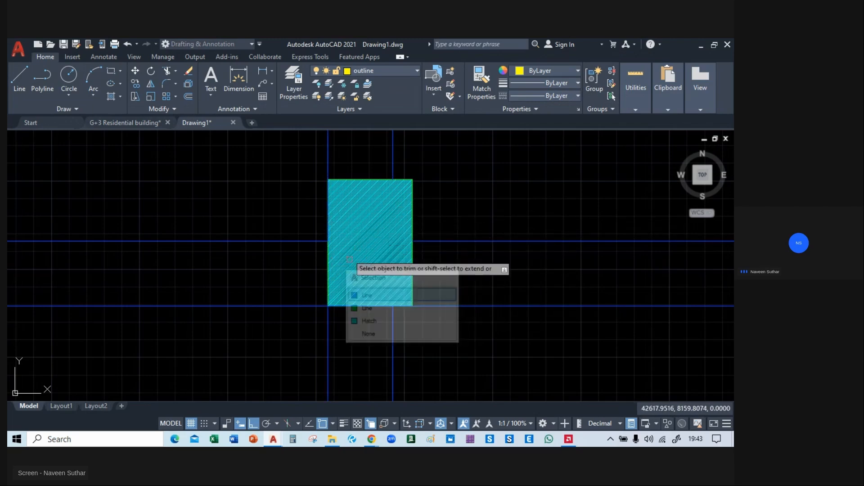
{"action": "left_click", "coordinate": [325, 215]}
{"action": "left_click", "coordinate": [361, 258]}
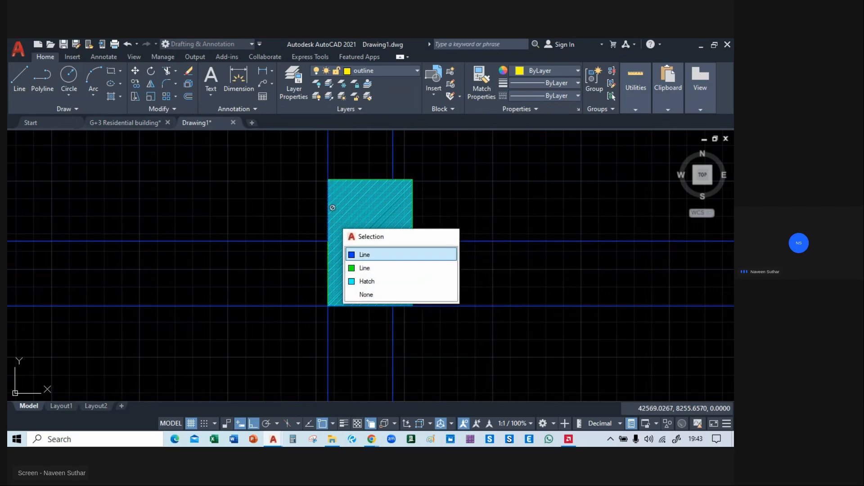
{"action": "middle_click_drag", "start_coordinate": [496, 274], "coordinate": [314, 269]}
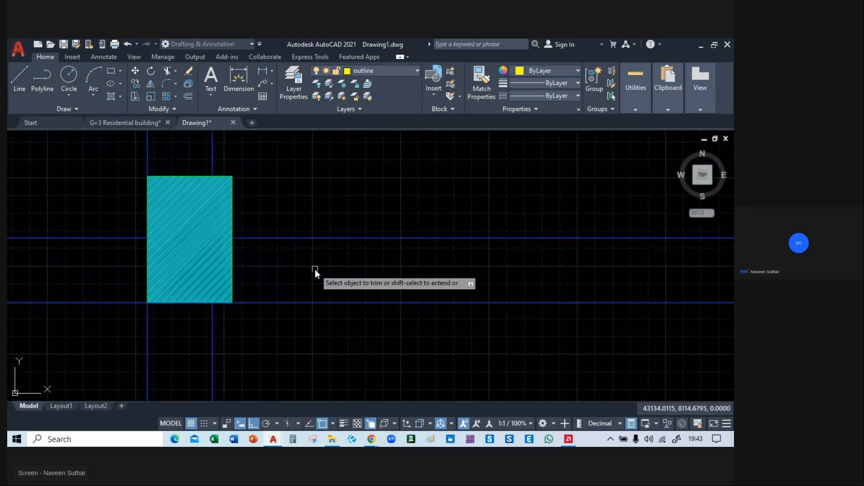
{"action": "left_click", "coordinate": [220, 302]}
{"action": "left_click", "coordinate": [269, 341]}
{"action": "left_click", "coordinate": [201, 301]}
{"action": "left_click", "coordinate": [262, 341]}
Trim the inner horizontal and vertical beam lines out of the lower-row column beneath the upper row's fifth column.
{"action": "scroll", "coordinate": [297, 331], "scroll_direction": "down", "scroll_amount": 4}
{"action": "middle_click_drag", "start_coordinate": [379, 352], "coordinate": [92, 347]}
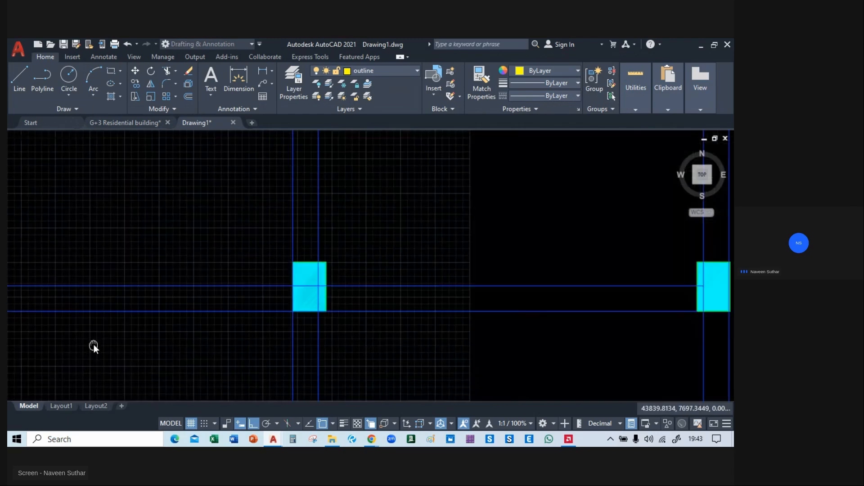
{"action": "scroll", "coordinate": [323, 315], "scroll_direction": "up", "scroll_amount": 2}
{"action": "left_click", "coordinate": [300, 271]}
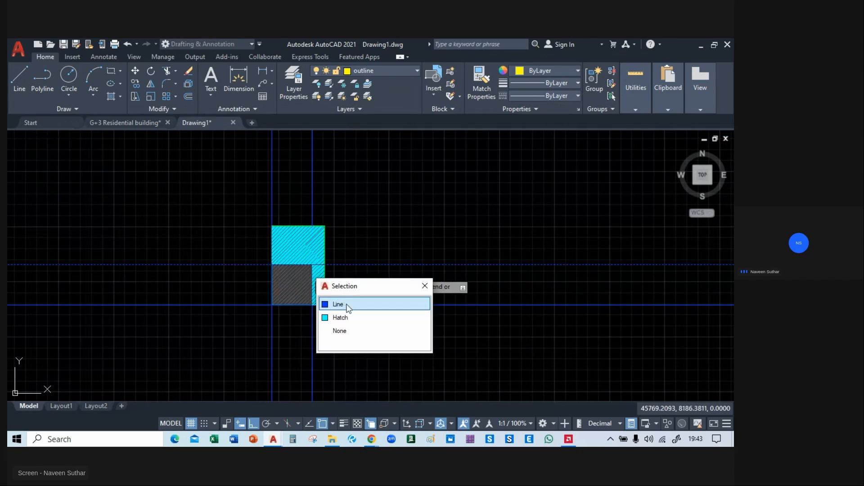
{"action": "left_click", "coordinate": [340, 303]}
{"action": "left_click", "coordinate": [320, 293]}
{"action": "left_click", "coordinate": [349, 322]}
{"action": "left_click", "coordinate": [322, 275]}
{"action": "left_click", "coordinate": [346, 306]}
{"action": "left_click", "coordinate": [310, 250]}
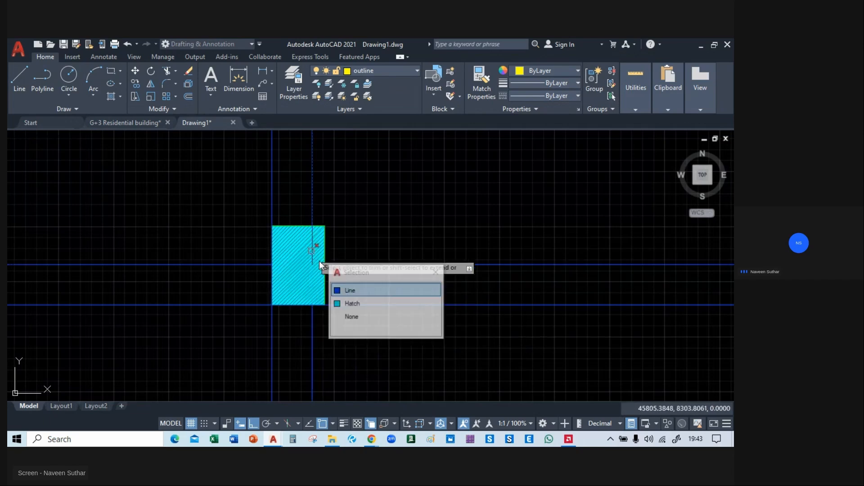
{"action": "left_click", "coordinate": [347, 290]}
Trim the blue beam lines overlapping the left and bottom edges of the lower-row column beneath the fifth column.
{"action": "left_click", "coordinate": [272, 275]}
{"action": "left_click", "coordinate": [316, 311]}
{"action": "left_click", "coordinate": [272, 253]}
{"action": "left_click", "coordinate": [313, 293]}
{"action": "left_click", "coordinate": [324, 312]}
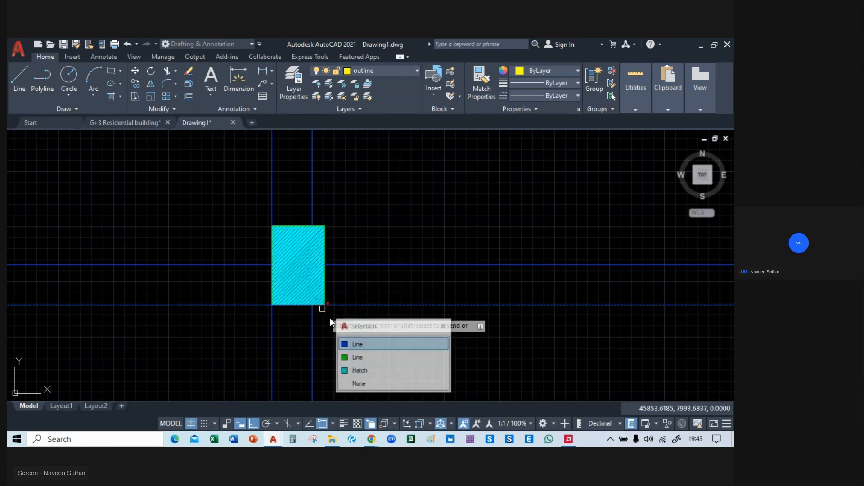
{"action": "left_click", "coordinate": [360, 338]}
{"action": "left_click", "coordinate": [301, 303]}
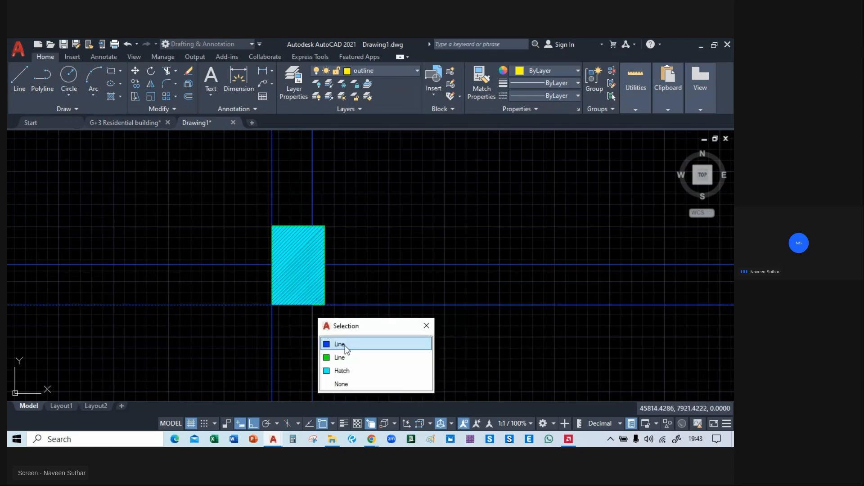
{"action": "left_click", "coordinate": [361, 341]}
Trim the two inner vertical beam lines and the horizontal line end out of the lower row's rightmost column.
{"action": "scroll", "coordinate": [365, 334], "scroll_direction": "down", "scroll_amount": 5}
{"action": "middle_click_drag", "start_coordinate": [483, 352], "coordinate": [280, 318]}
{"action": "scroll", "coordinate": [313, 287], "scroll_direction": "up", "scroll_amount": 5}
{"action": "middle_click_drag", "start_coordinate": [318, 288], "coordinate": [424, 296]}
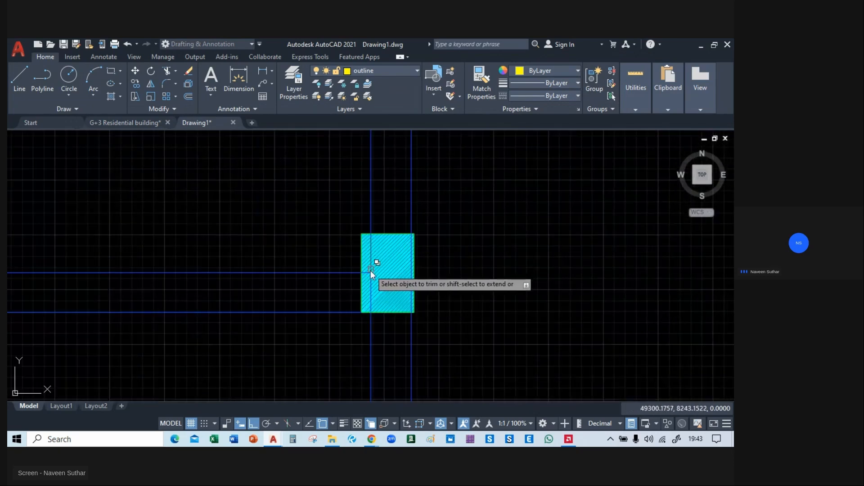
{"action": "left_click", "coordinate": [369, 273]}
{"action": "left_click", "coordinate": [420, 317]}
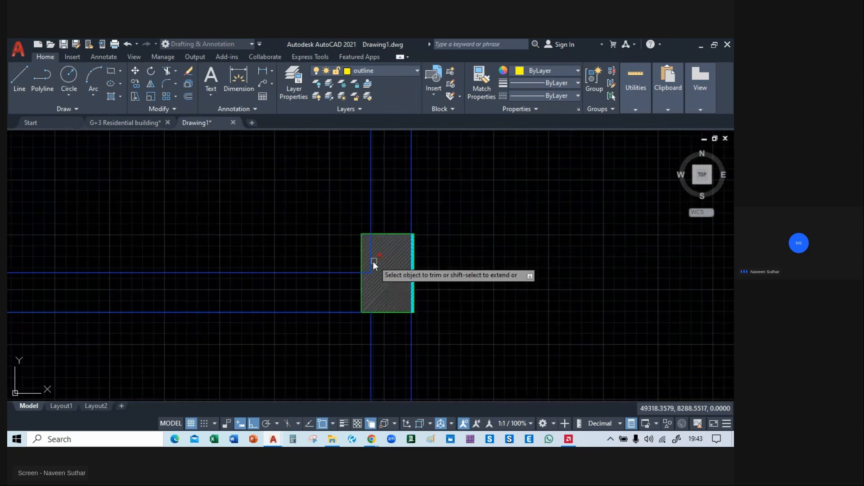
{"action": "left_click", "coordinate": [372, 261]}
{"action": "left_click", "coordinate": [368, 273]}
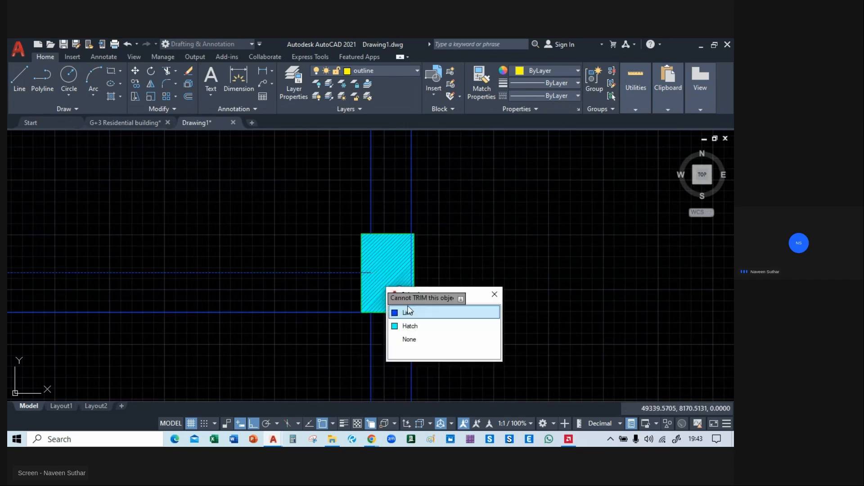
{"action": "left_click", "coordinate": [410, 307]}
{"action": "left_click", "coordinate": [411, 277]}
{"action": "left_click", "coordinate": [432, 315]}
Trim the inner vertical beam line and the blue line overlapping the left edge out of the front row's leftmost column.
{"action": "scroll", "coordinate": [496, 266], "scroll_direction": "down", "scroll_amount": 4}
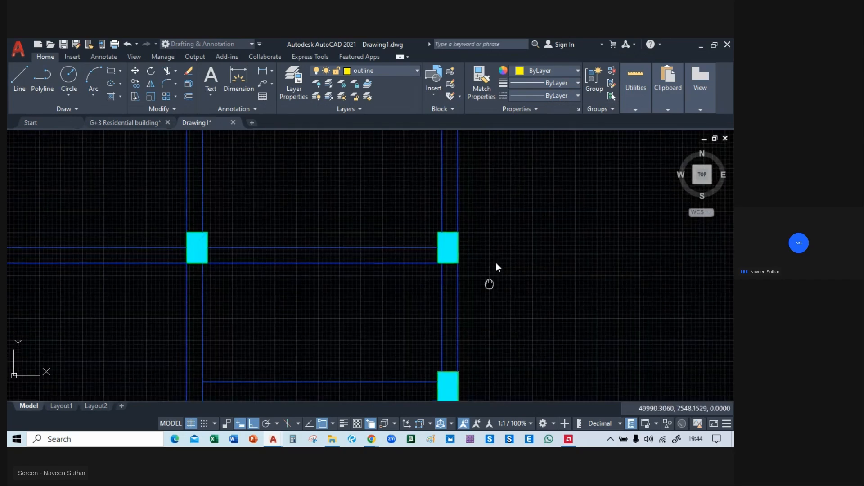
{"action": "scroll", "coordinate": [500, 218], "scroll_direction": "up", "scroll_amount": 4}
{"action": "scroll", "coordinate": [600, 199], "scroll_direction": "down", "scroll_amount": 4}
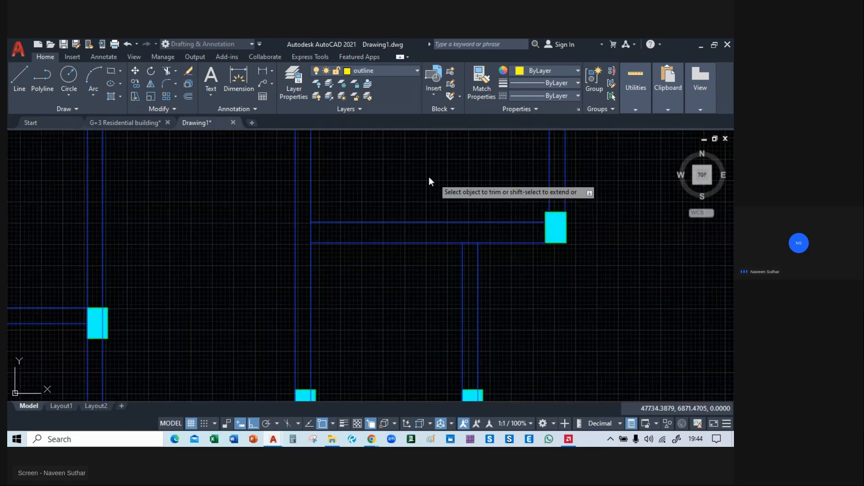
{"action": "middle_click_drag", "start_coordinate": [402, 170], "coordinate": [523, 306]}
{"action": "middle_click_drag", "start_coordinate": [246, 252], "coordinate": [599, 233]}
{"action": "mouse_move", "coordinate": [341, 265]}
{"action": "middle_mouse_down"}
{"action": "mouse_move", "coordinate": [550, 225]}
{"action": "mouse_move", "coordinate": [578, 208]}
{"action": "middle_mouse_up"}
{"action": "middle_click_drag", "start_coordinate": [202, 295], "coordinate": [338, 269]}
{"action": "scroll", "coordinate": [319, 262], "scroll_direction": "down", "scroll_amount": 4}
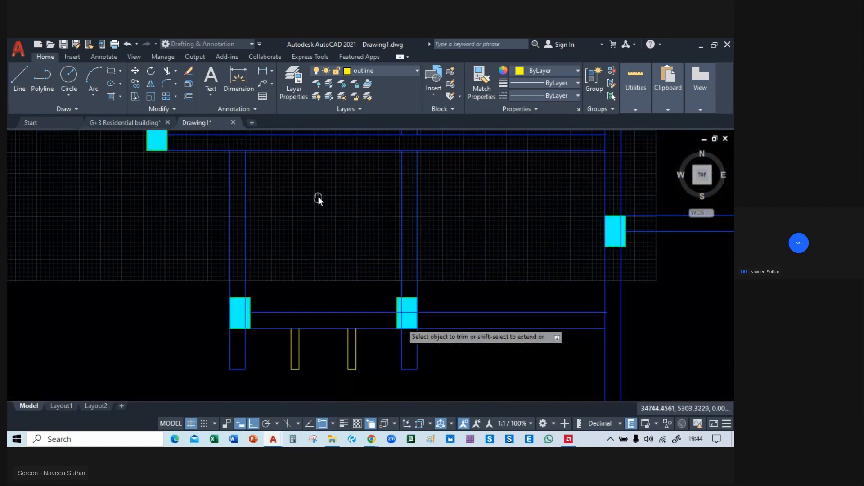
{"action": "middle_click_drag", "start_coordinate": [318, 196], "coordinate": [282, 137]}
{"action": "scroll", "coordinate": [215, 248], "scroll_direction": "up", "scroll_amount": 4}
{"action": "left_click", "coordinate": [205, 257]}
{"action": "left_click", "coordinate": [267, 290]}
{"action": "left_click", "coordinate": [165, 255]}
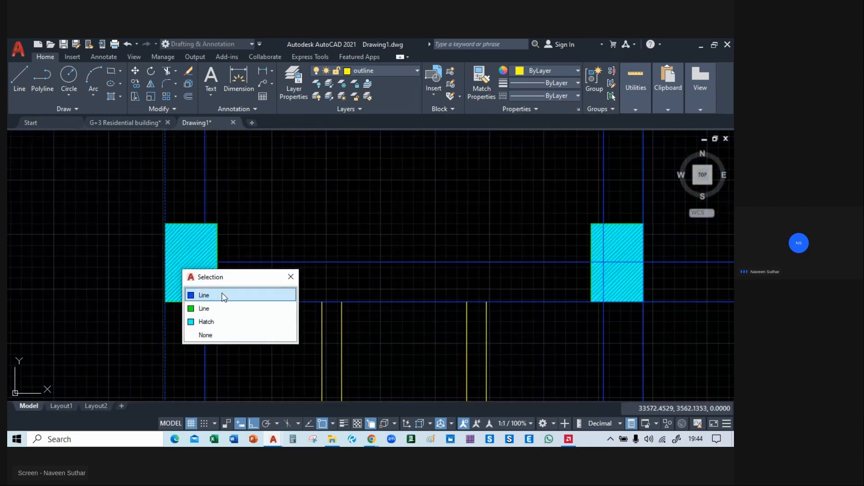
{"action": "left_click", "coordinate": [223, 296]}
Trim the inner horizontal and vertical beam lines out of the front row's second column, beside the yellow projection lines.
{"action": "middle_click_drag", "start_coordinate": [299, 337], "coordinate": [145, 309]}
{"action": "middle_click_drag", "start_coordinate": [502, 233], "coordinate": [344, 249]}
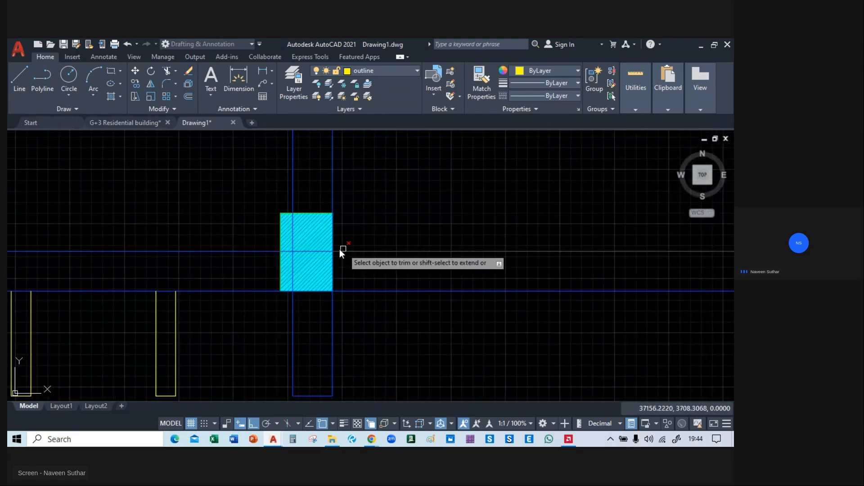
{"action": "scroll", "coordinate": [319, 249], "scroll_direction": "up", "scroll_amount": 2}
{"action": "left_click", "coordinate": [317, 252]}
{"action": "left_click", "coordinate": [359, 292]}
{"action": "left_click", "coordinate": [276, 269]}
{"action": "left_click", "coordinate": [324, 322]}
{"action": "left_click", "coordinate": [266, 253]}
{"action": "left_click", "coordinate": [307, 287]}
{"action": "left_click", "coordinate": [273, 236]}
{"action": "left_click", "coordinate": [311, 273]}
Trim the blue beam lines overlapping the right and bottom edges of the front row's second column.
{"action": "left_click", "coordinate": [342, 220]}
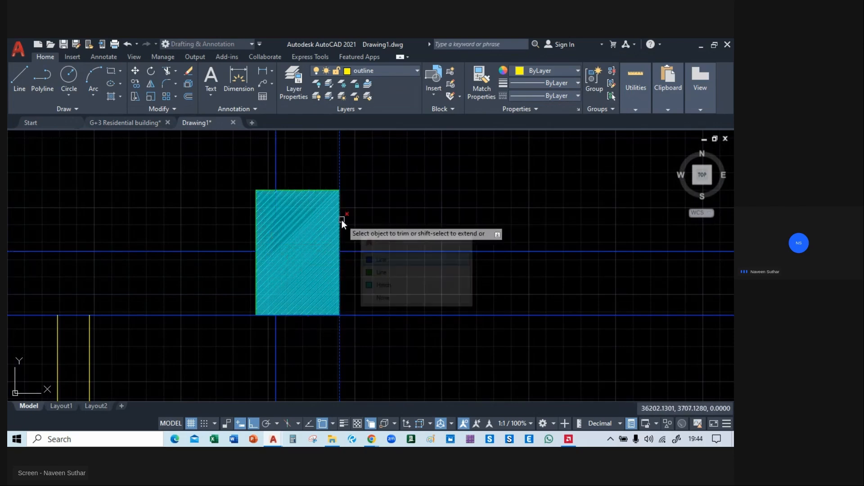
{"action": "left_click", "coordinate": [374, 263]}
{"action": "left_click", "coordinate": [355, 277]}
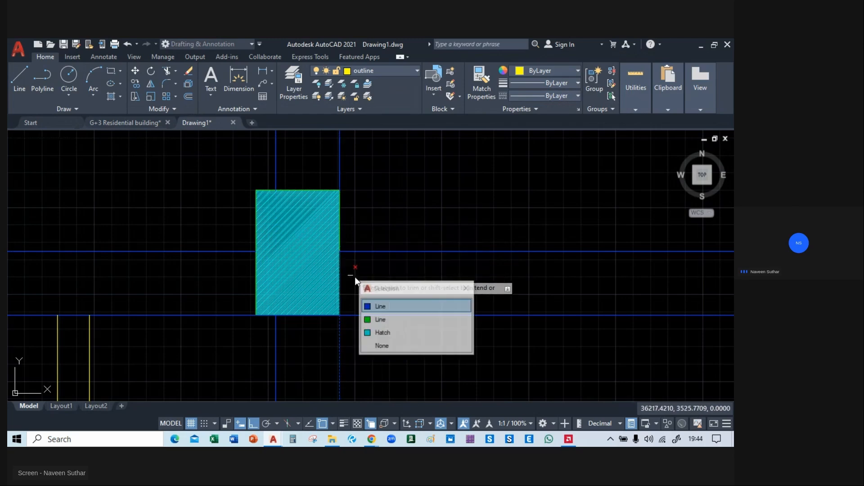
{"action": "left_click", "coordinate": [383, 306]}
{"action": "left_click", "coordinate": [322, 316]}
{"action": "left_click", "coordinate": [357, 366]}
{"action": "left_click", "coordinate": [268, 317]}
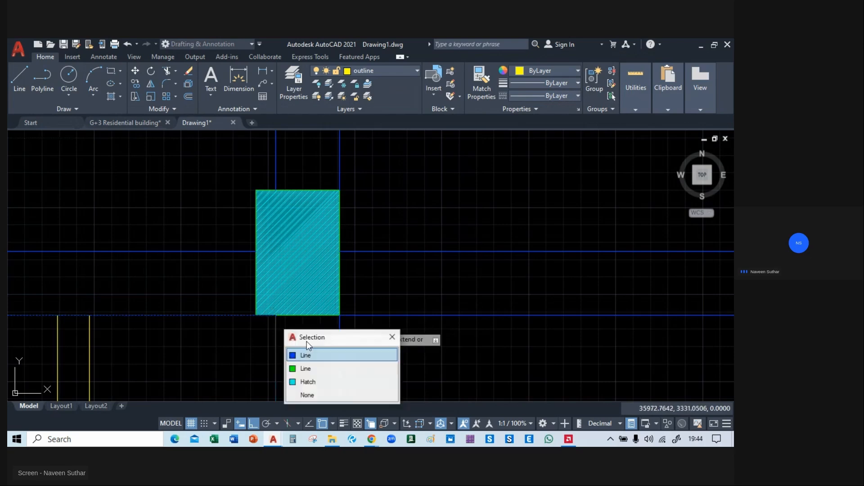
{"action": "left_click", "coordinate": [320, 354]}
Trim the inner vertical beam line and the left-edge blue line out of the left rectangular column of the central bay.
{"action": "scroll", "coordinate": [468, 357], "scroll_direction": "down", "scroll_amount": 5}
{"action": "mouse_move", "coordinate": [468, 356]}
{"action": "middle_mouse_down"}
{"action": "mouse_move", "coordinate": [282, 335]}
{"action": "mouse_move", "coordinate": [230, 357]}
{"action": "middle_mouse_up"}
{"action": "middle_click_drag", "start_coordinate": [480, 301], "coordinate": [433, 324]}
{"action": "scroll", "coordinate": [297, 255], "scroll_direction": "up", "scroll_amount": 5}
{"action": "left_click", "coordinate": [332, 273]}
{"action": "left_click", "coordinate": [362, 312]}
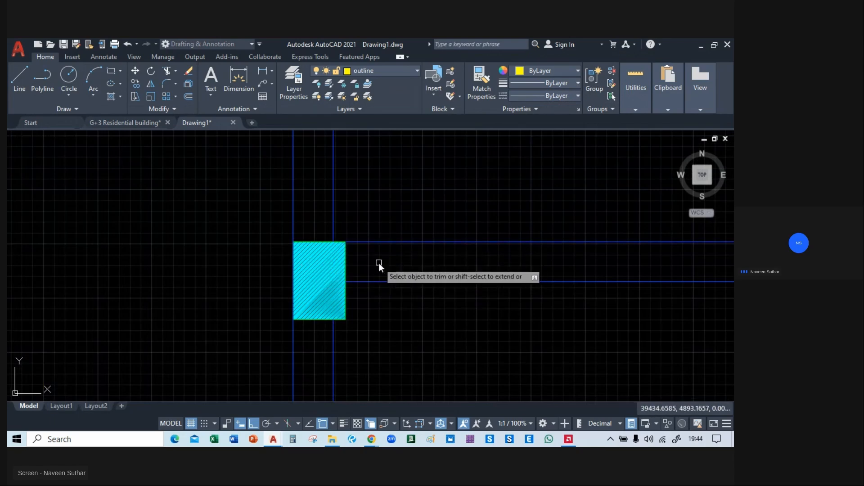
{"action": "left_click", "coordinate": [304, 278]}
{"action": "left_click", "coordinate": [338, 314]}
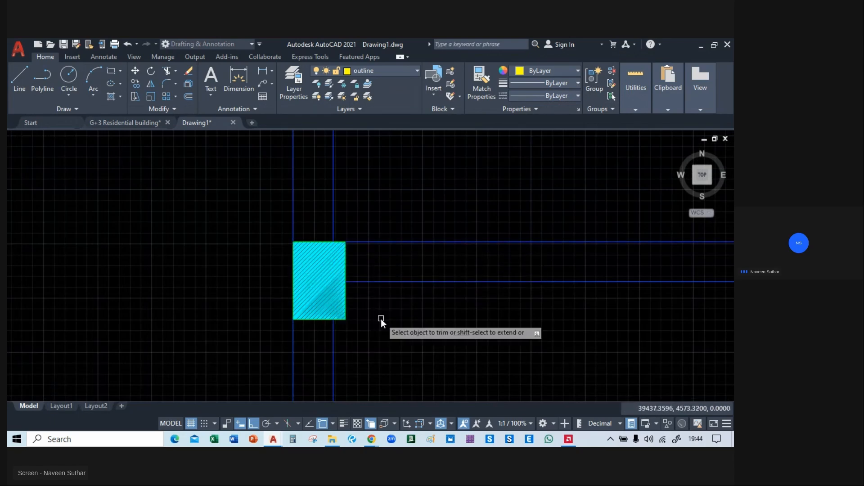
Trim the inner vertical beam line and the left-edge blue line out of the central bay's right rectangular column.
{"action": "scroll", "coordinate": [382, 320], "scroll_direction": "down", "scroll_amount": 2}
{"action": "middle_click_drag", "start_coordinate": [536, 329], "coordinate": [227, 310]}
{"action": "left_click", "coordinate": [434, 273]}
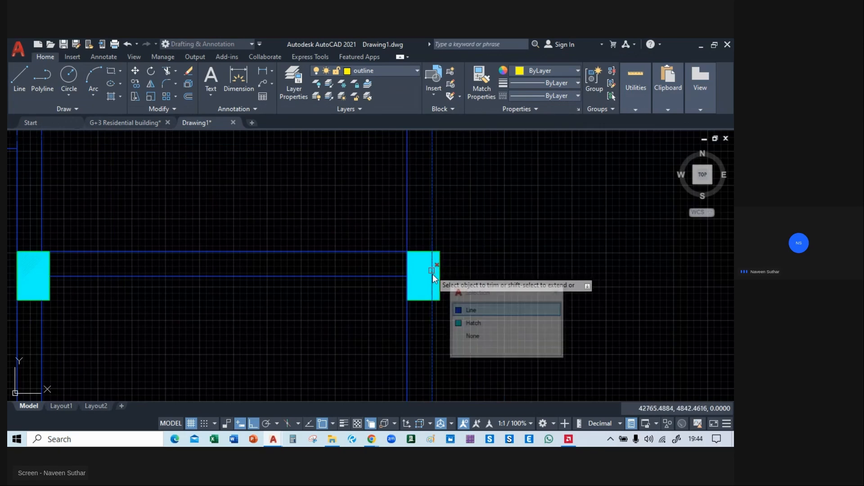
{"action": "left_click", "coordinate": [468, 307]}
{"action": "left_click", "coordinate": [411, 262]}
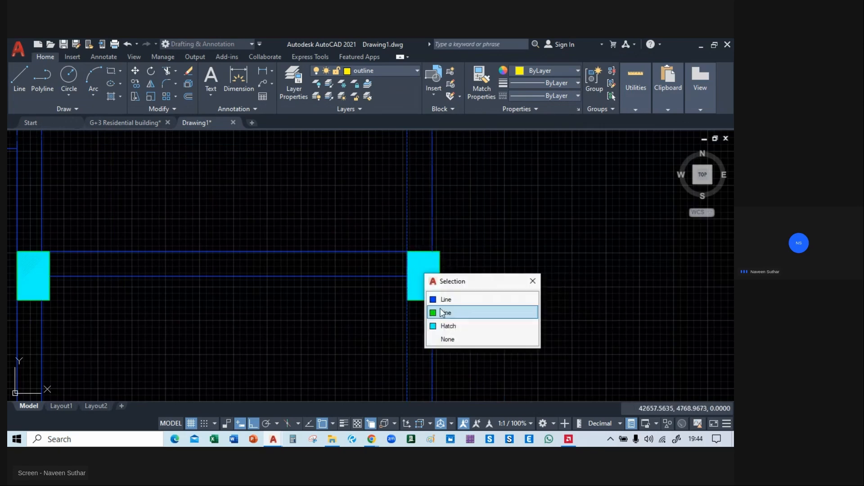
{"action": "left_click", "coordinate": [447, 298]}
{"action": "left_click", "coordinate": [406, 290]}
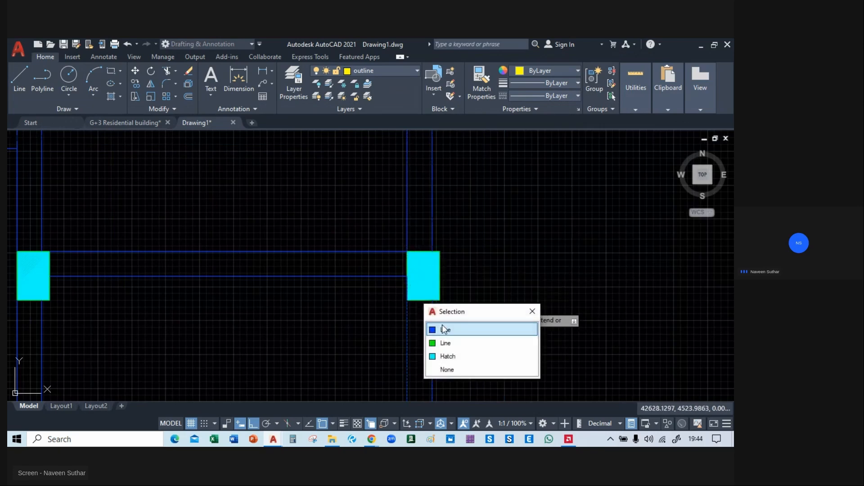
{"action": "left_click", "coordinate": [488, 327]}
Trim the inner vertical beam lines out of the right and left circular columns at the front of the central bay.
{"action": "scroll", "coordinate": [543, 183], "scroll_direction": "down", "scroll_amount": 4}
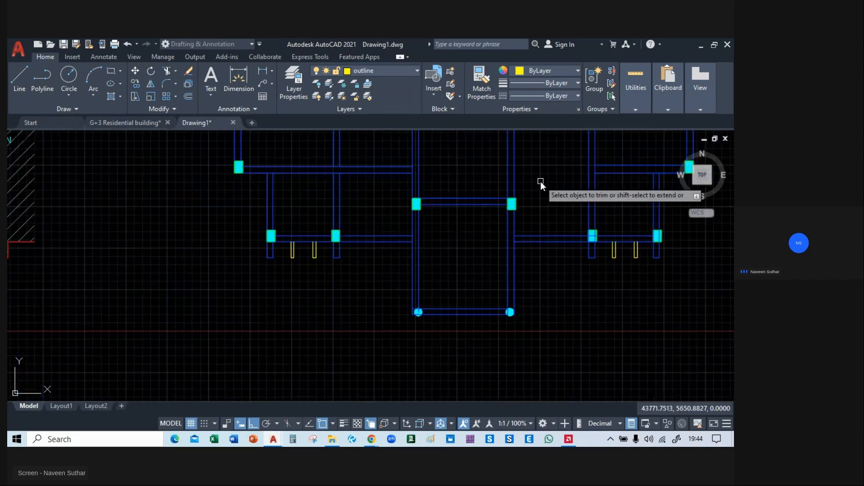
{"action": "scroll", "coordinate": [428, 278], "scroll_direction": "up", "scroll_amount": 5}
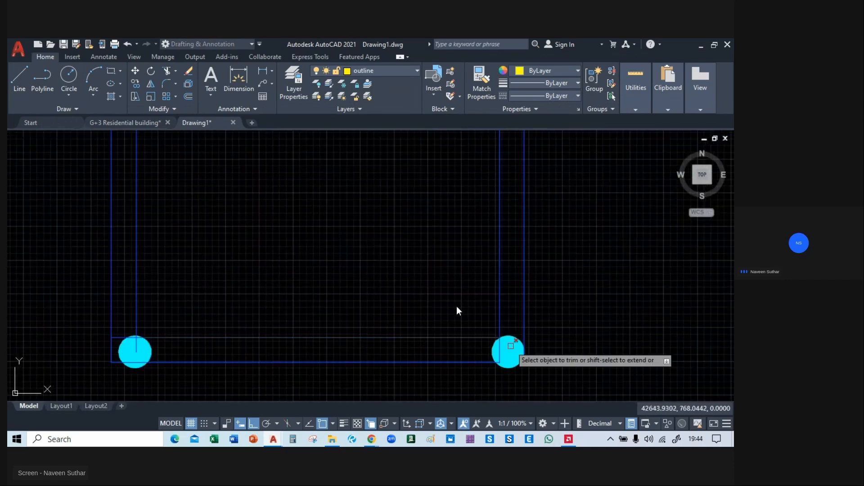
{"action": "middle_click_drag", "start_coordinate": [456, 306], "coordinate": [400, 236]}
{"action": "left_click", "coordinate": [448, 282]}
{"action": "left_click", "coordinate": [471, 314]}
{"action": "scroll", "coordinate": [360, 254], "scroll_direction": "up", "scroll_amount": 4}
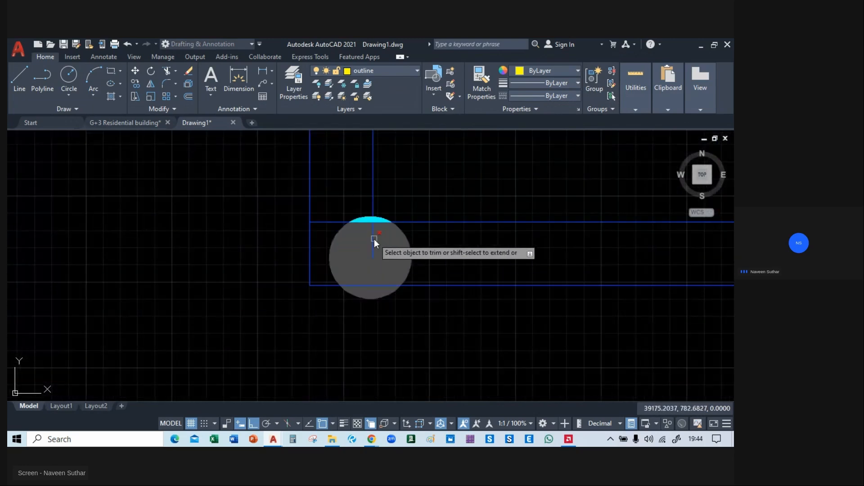
{"action": "left_click", "coordinate": [373, 239]}
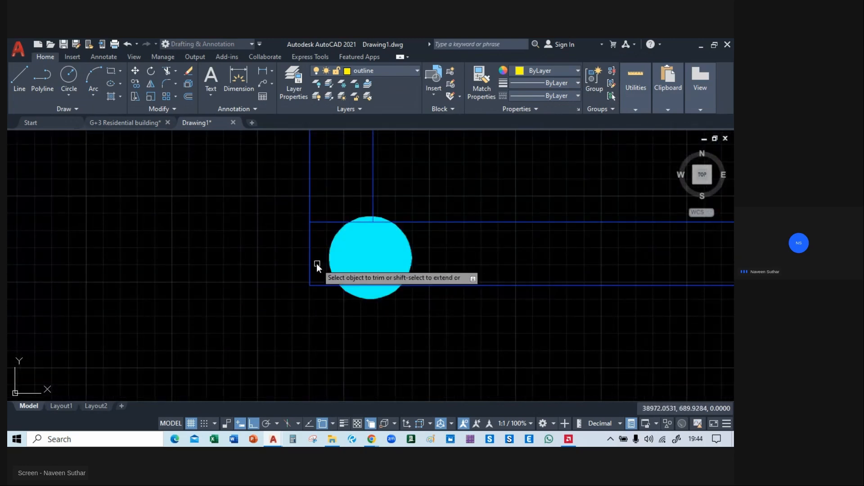
Trim the inner horizontal and vertical beam lines out of the left column of the front row's right-hand pair.
{"action": "scroll", "coordinate": [306, 310], "scroll_direction": "down", "scroll_amount": 4}
{"action": "middle_click_drag", "start_coordinate": [442, 342], "coordinate": [223, 341]}
{"action": "middle_click_drag", "start_coordinate": [559, 319], "coordinate": [489, 317]}
{"action": "mouse_move", "coordinate": [202, 346]}
{"action": "middle_mouse_down"}
{"action": "mouse_move", "coordinate": [446, 353]}
{"action": "mouse_move", "coordinate": [409, 372]}
{"action": "middle_mouse_up"}
{"action": "scroll", "coordinate": [414, 351], "scroll_direction": "down", "scroll_amount": 4}
{"action": "mouse_move", "coordinate": [408, 258]}
{"action": "middle_mouse_down"}
{"action": "mouse_move", "coordinate": [374, 377]}
{"action": "mouse_move", "coordinate": [318, 296]}
{"action": "mouse_move", "coordinate": [201, 289]}
{"action": "middle_mouse_up"}
{"action": "scroll", "coordinate": [424, 263], "scroll_direction": "up", "scroll_amount": 5}
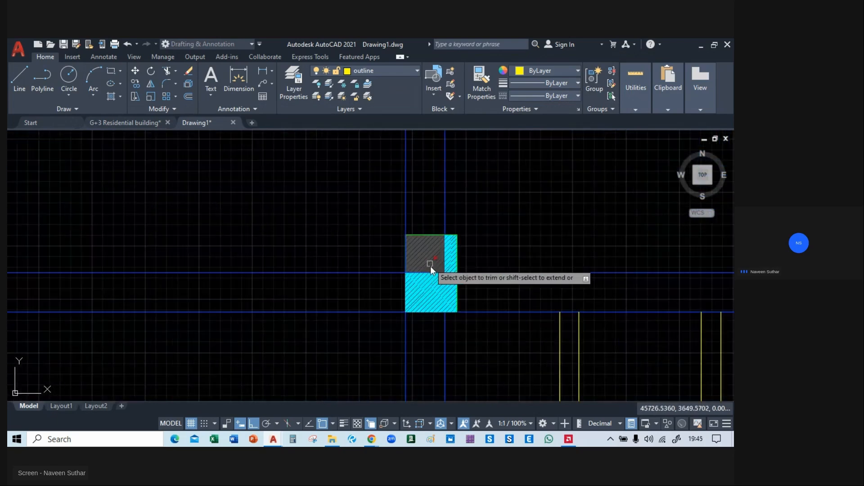
{"action": "left_click", "coordinate": [431, 272]}
{"action": "left_click", "coordinate": [445, 283]}
{"action": "left_click", "coordinate": [478, 322]}
{"action": "left_click", "coordinate": [448, 274]}
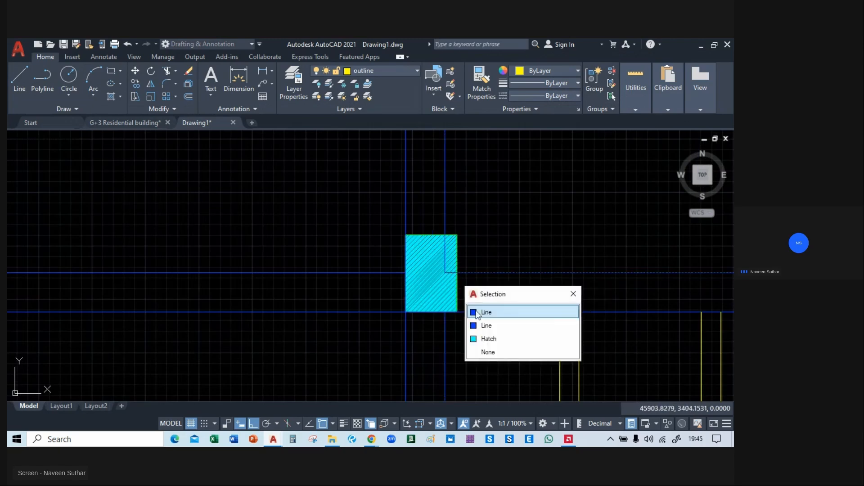
{"action": "left_click", "coordinate": [479, 311]}
{"action": "left_click", "coordinate": [446, 263]}
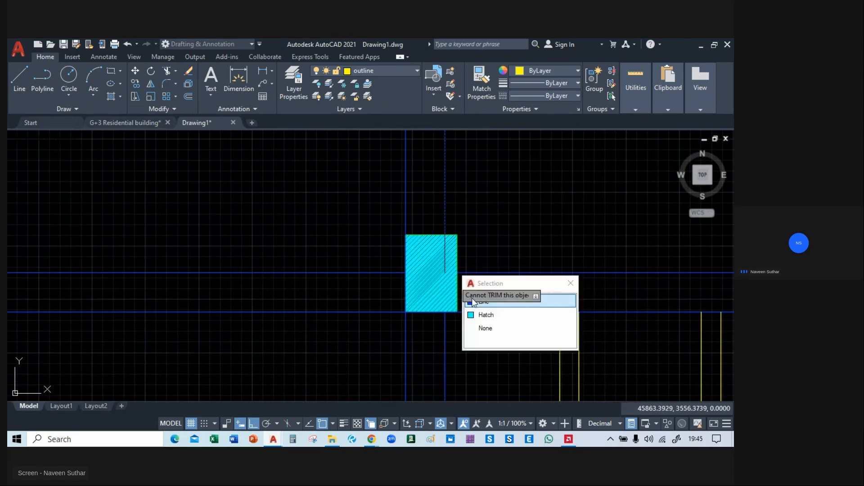
{"action": "left_click", "coordinate": [485, 328]}
Trim the blue beam lines overlapping the left and bottom edges of the left column in the front row's right-hand pair.
{"action": "middle_click_drag", "start_coordinate": [456, 350], "coordinate": [299, 329]}
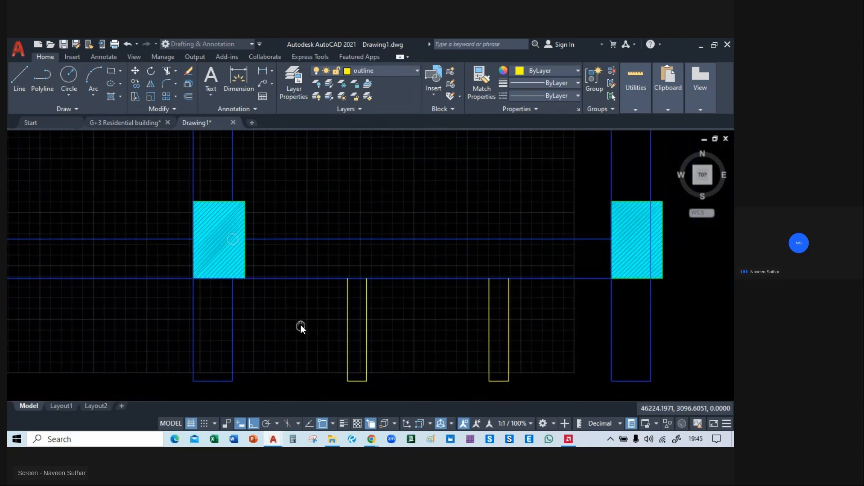
{"action": "left_click", "coordinate": [193, 253]}
{"action": "left_click", "coordinate": [245, 292]}
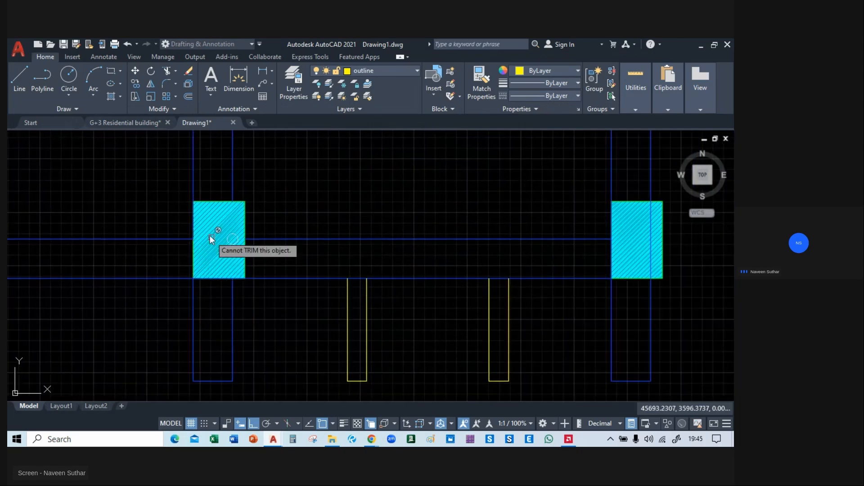
{"action": "left_click", "coordinate": [193, 222]}
{"action": "left_click", "coordinate": [235, 263]}
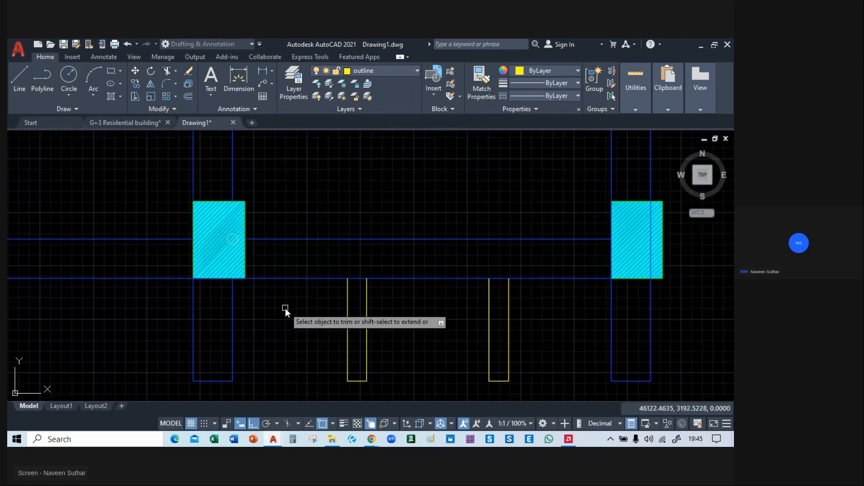
{"action": "left_click", "coordinate": [208, 278]}
{"action": "left_click", "coordinate": [270, 316]}
{"action": "left_click", "coordinate": [246, 284]}
{"action": "left_click", "coordinate": [272, 312]}
Trim the inner vertical beam line and the blue line overlapping the left edge out of the front row's rightmost column.
{"action": "middle_click_drag", "start_coordinate": [494, 309], "coordinate": [256, 310]}
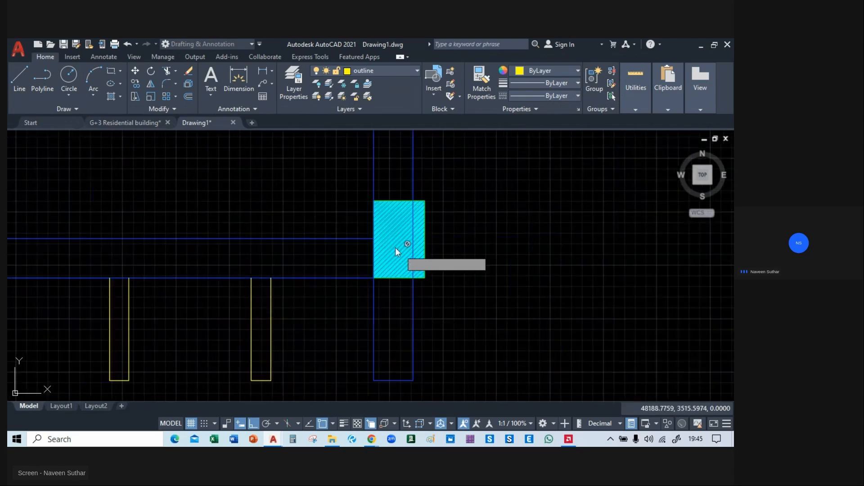
{"action": "left_click", "coordinate": [413, 245]}
{"action": "left_click", "coordinate": [458, 283]}
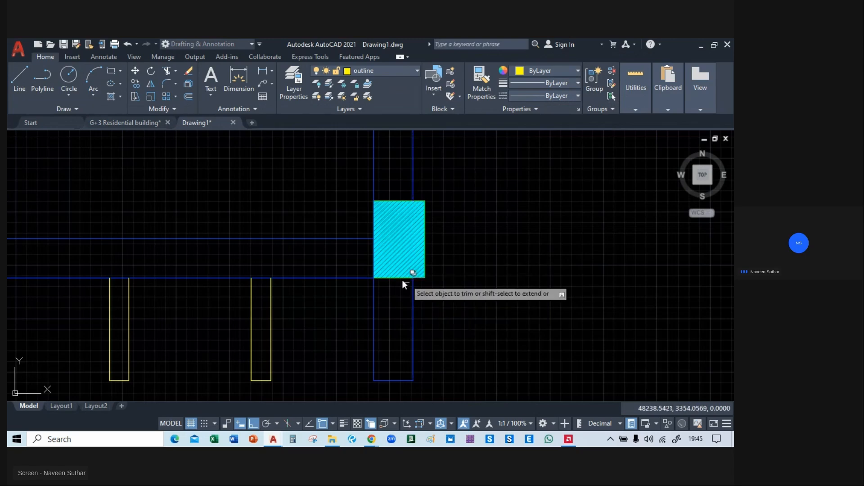
{"action": "left_click", "coordinate": [374, 222]}
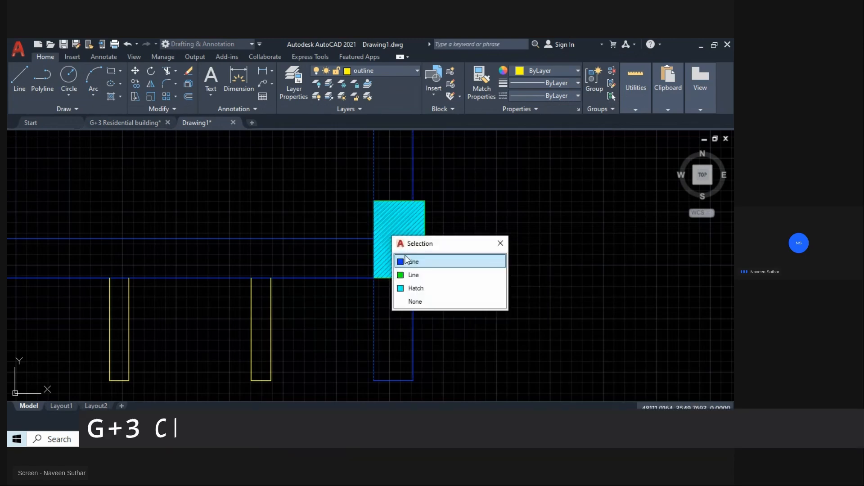
{"action": "left_click", "coordinate": [404, 262]}
{"action": "left_click", "coordinate": [372, 252]}
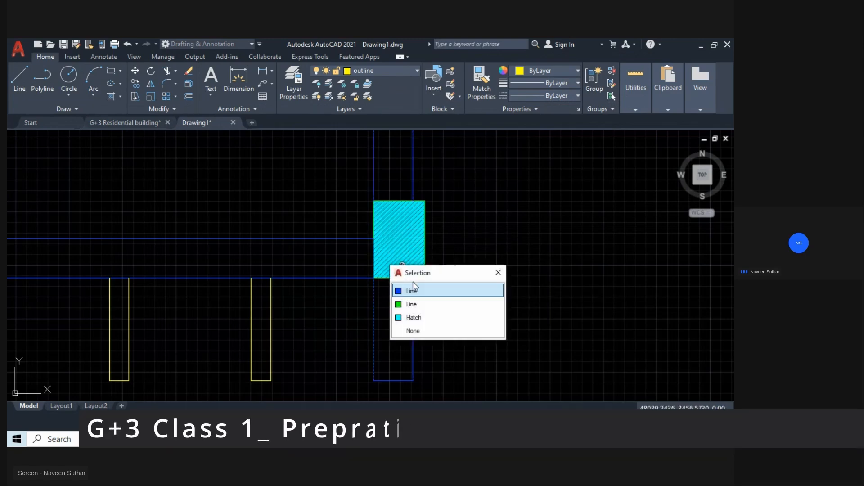
{"action": "left_click", "coordinate": [449, 294]}
Move the central bay's right circular front column hatch by its centre to align with the beam corner, with Ortho off.
{"action": "scroll", "coordinate": [528, 280], "scroll_direction": "down", "scroll_amount": 4}
{"action": "middle_click_drag", "start_coordinate": [562, 268], "coordinate": [609, 250]}
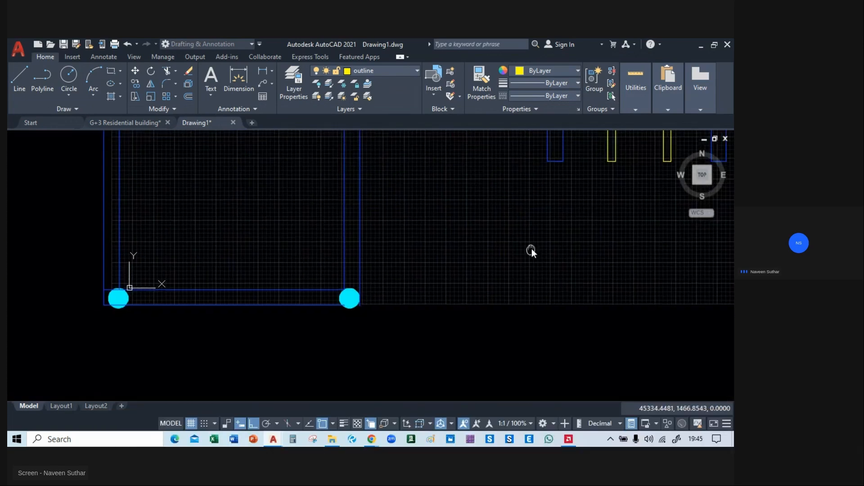
{"action": "middle_click_drag", "start_coordinate": [531, 249], "coordinate": [607, 256]}
{"action": "scroll", "coordinate": [587, 371], "scroll_direction": "down", "scroll_amount": 4}
{"action": "mouse_move", "coordinate": [601, 363]}
{"action": "middle_mouse_down"}
{"action": "mouse_move", "coordinate": [524, 391]}
{"action": "mouse_move", "coordinate": [484, 387]}
{"action": "mouse_move", "coordinate": [515, 332]}
{"action": "mouse_move", "coordinate": [517, 304]}
{"action": "mouse_move", "coordinate": [548, 299]}
{"action": "mouse_move", "coordinate": [554, 396]}
{"action": "mouse_move", "coordinate": [523, 399]}
{"action": "mouse_move", "coordinate": [523, 423]}
{"action": "mouse_move", "coordinate": [540, 244]}
{"action": "middle_mouse_up"}
{"action": "scroll", "coordinate": [369, 307], "scroll_direction": "up", "scroll_amount": 4}
{"action": "scroll", "coordinate": [404, 309], "scroll_direction": "up", "scroll_amount": 2}
{"action": "mouse_move", "coordinate": [404, 309]}
{"action": "middle_mouse_down"}
{"action": "mouse_move", "coordinate": [273, 326]}
{"action": "mouse_move", "coordinate": [296, 340]}
{"action": "mouse_move", "coordinate": [189, 330]}
{"action": "middle_mouse_up"}
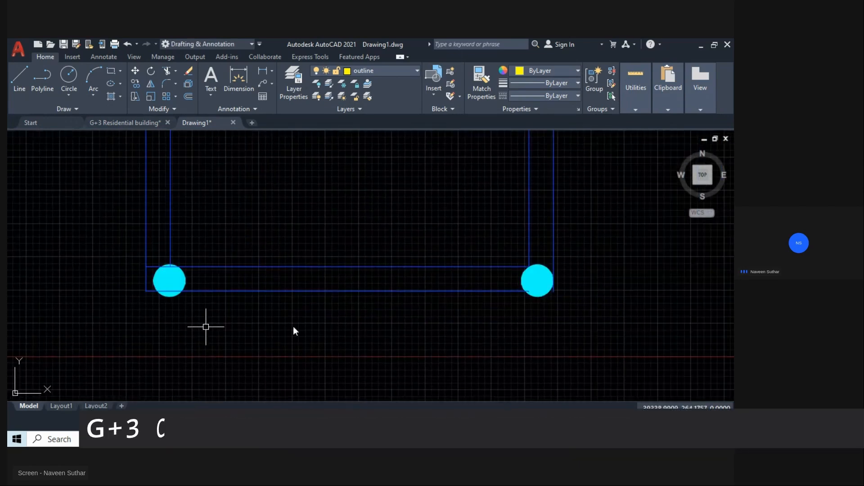
{"action": "middle_click_drag", "start_coordinate": [565, 280], "coordinate": [485, 281]}
{"action": "scroll", "coordinate": [486, 278], "scroll_direction": "up", "scroll_amount": 4}
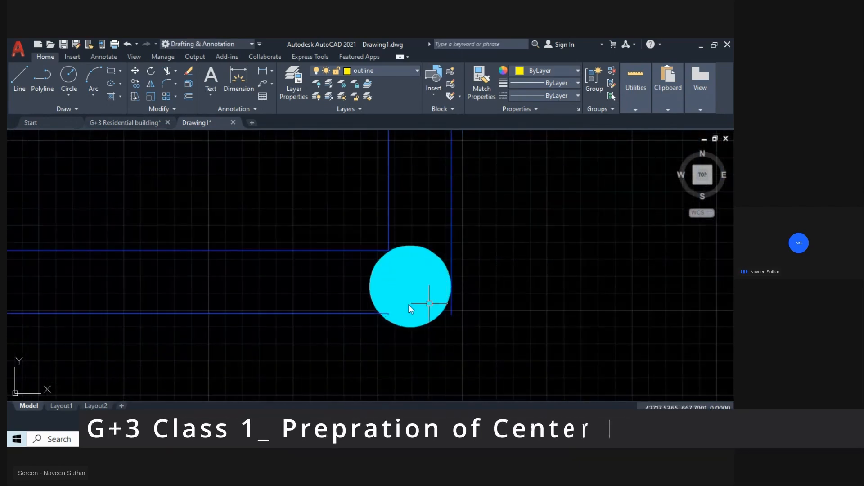
{"action": "left_click", "coordinate": [424, 294]}
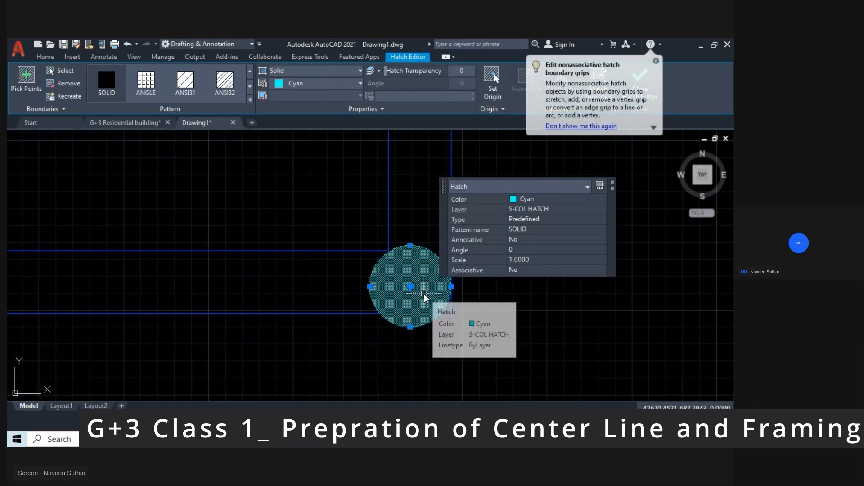
{"action": "type", "text": "m"}
{"action": "key", "text": "Return"}
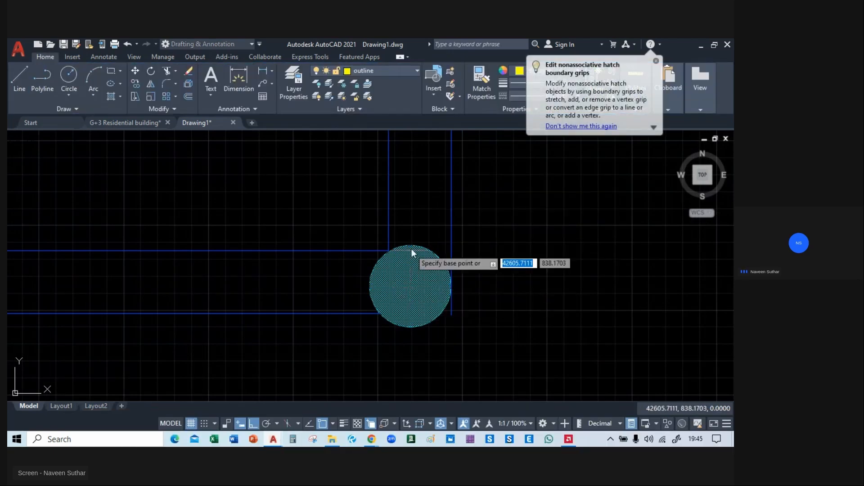
{"action": "middle_click_drag", "start_coordinate": [412, 249], "coordinate": [425, 230]}
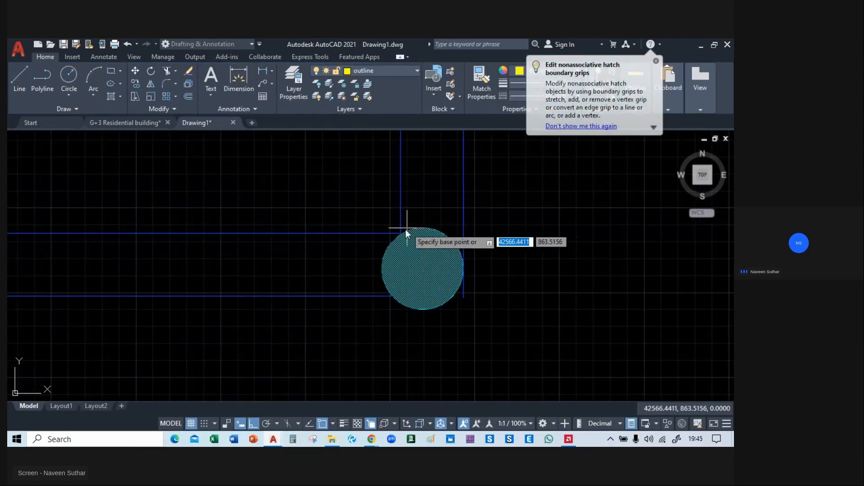
{"action": "left_click", "coordinate": [423, 268]}
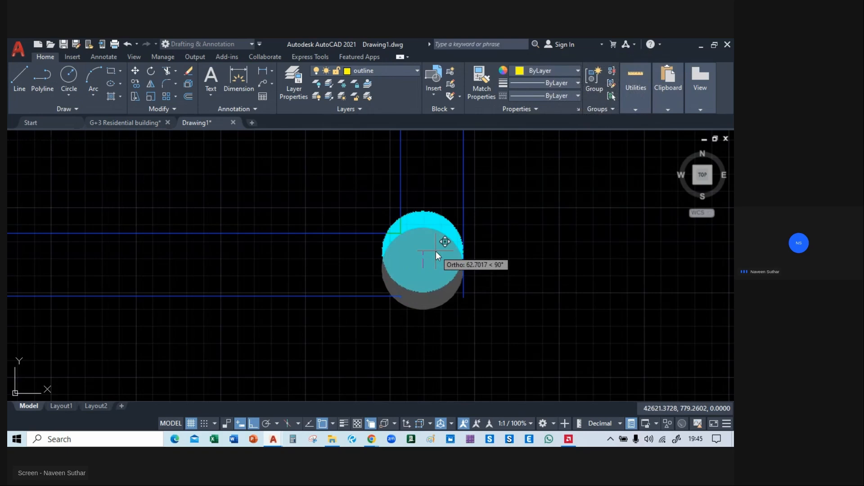
{"action": "key", "text": "F8"}
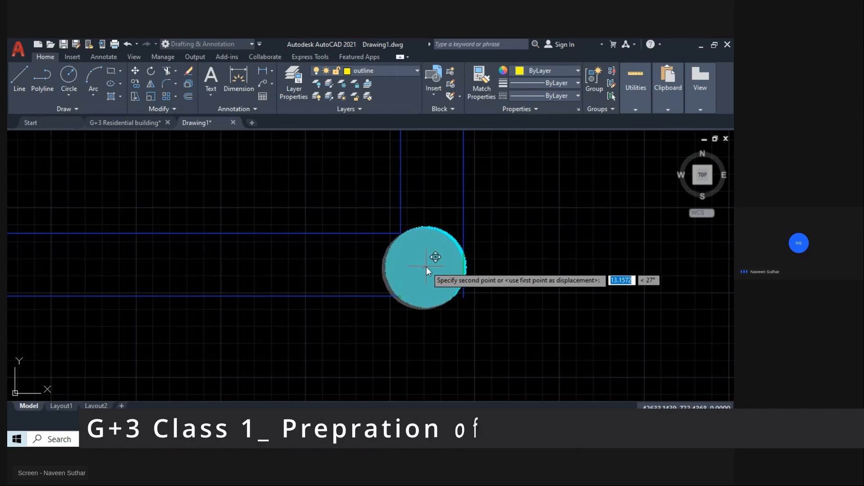
{"action": "left_click", "coordinate": [425, 266]}
Move the central bay's left circular front column hatch by its centre onto the middle of the beam-line corner.
{"action": "scroll", "coordinate": [512, 295], "scroll_direction": "down", "scroll_amount": 3}
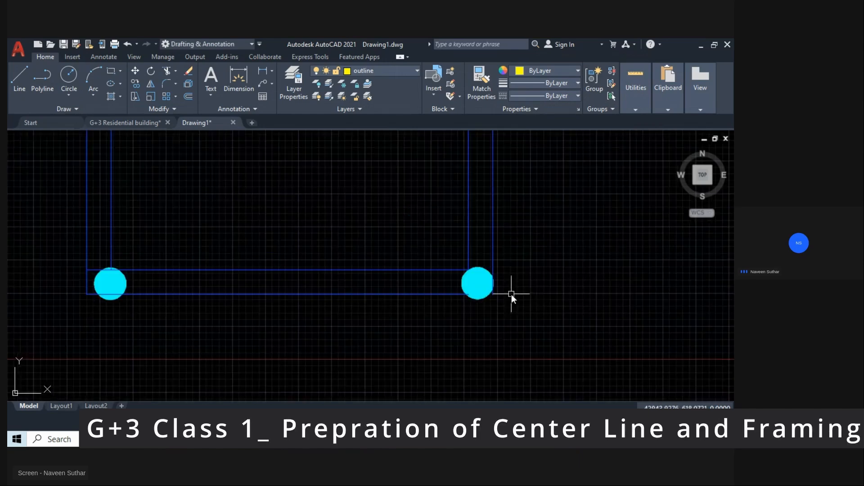
{"action": "scroll", "coordinate": [315, 282], "scroll_direction": "up", "scroll_amount": 3}
{"action": "middle_click_drag", "start_coordinate": [281, 266], "coordinate": [436, 273]}
{"action": "left_click", "coordinate": [403, 254]}
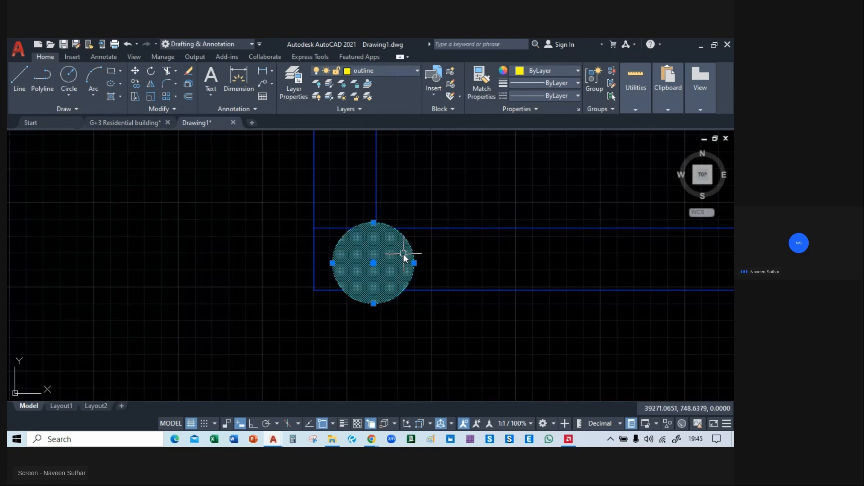
{"action": "left_click", "coordinate": [433, 254]}
{"action": "left_click", "coordinate": [395, 270]}
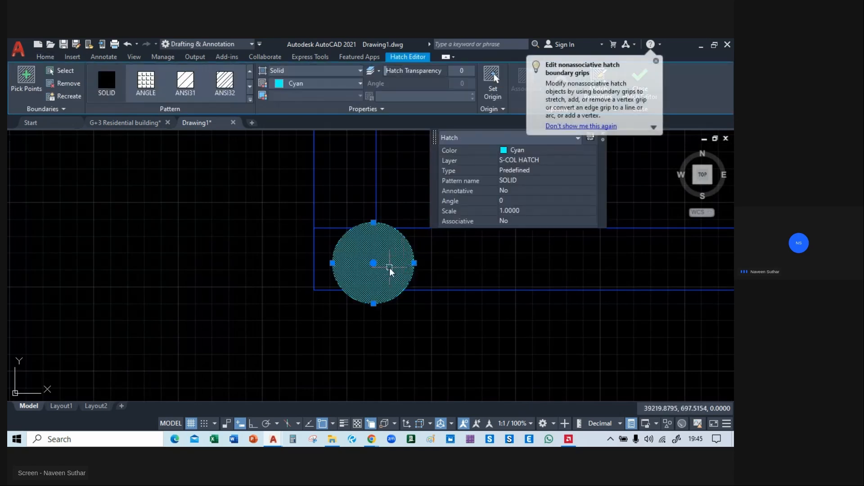
{"action": "key", "text": "m"}
{"action": "key", "text": "Return"}
{"action": "left_click", "coordinate": [374, 265]}
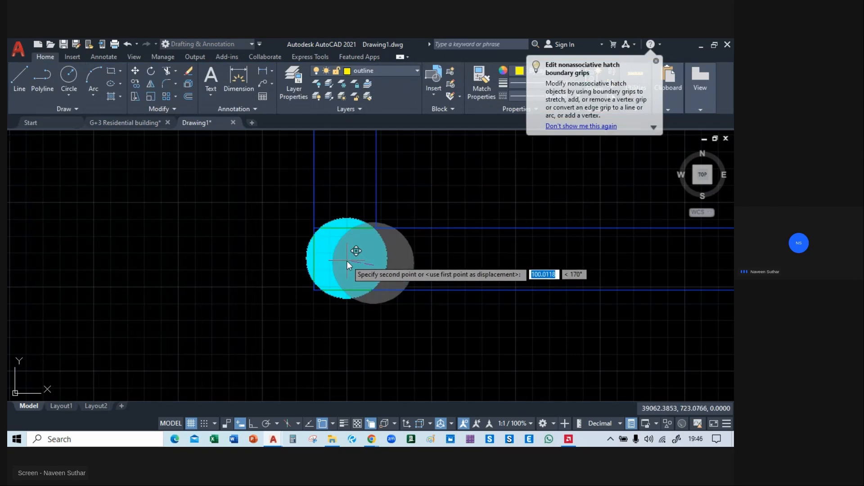
{"action": "left_click", "coordinate": [346, 261]}
{"action": "scroll", "coordinate": [347, 260], "scroll_direction": "down", "scroll_amount": 3}
{"action": "scroll", "coordinate": [234, 264], "scroll_direction": "up", "scroll_amount": 3}
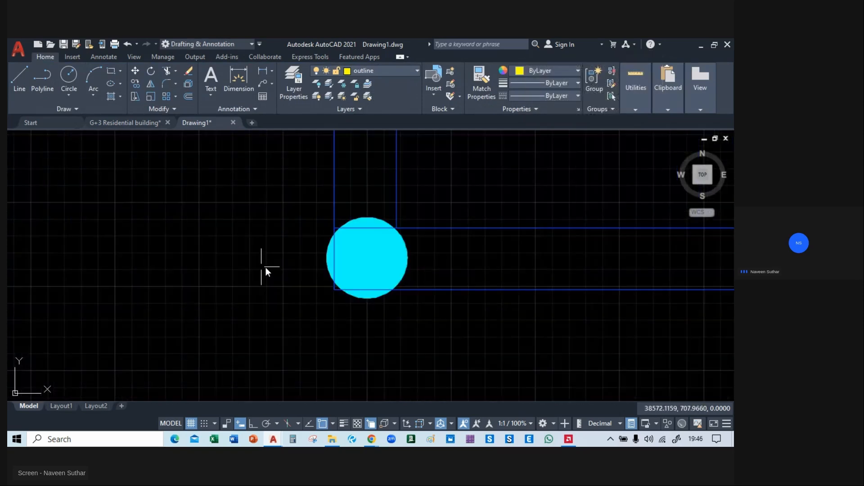
Extend the lower front beam line through the right circular column to the outer vertical line and delete the short leftover beam segment.
{"action": "middle_click_drag", "start_coordinate": [334, 252], "coordinate": [308, 251]}
{"action": "scroll", "coordinate": [557, 249], "scroll_direction": "down", "scroll_amount": 3}
{"action": "middle_click_drag", "start_coordinate": [622, 259], "coordinate": [364, 267]}
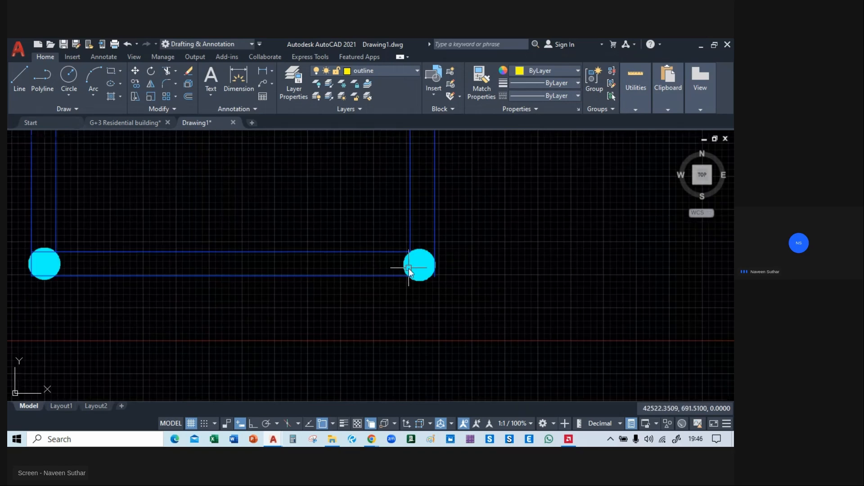
{"action": "scroll", "coordinate": [405, 268], "scroll_direction": "up", "scroll_amount": 2}
{"action": "type", "text": "ex"}
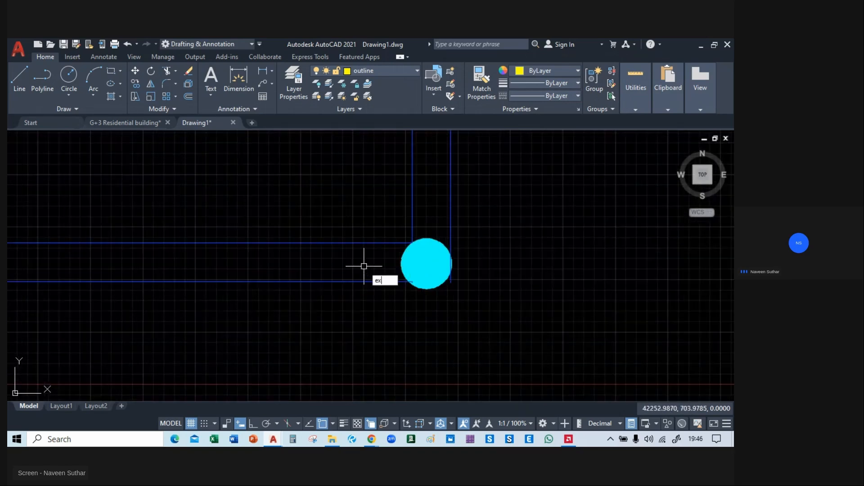
{"action": "key", "text": "Return"}
{"action": "scroll", "coordinate": [414, 283], "scroll_direction": "up", "scroll_amount": 4}
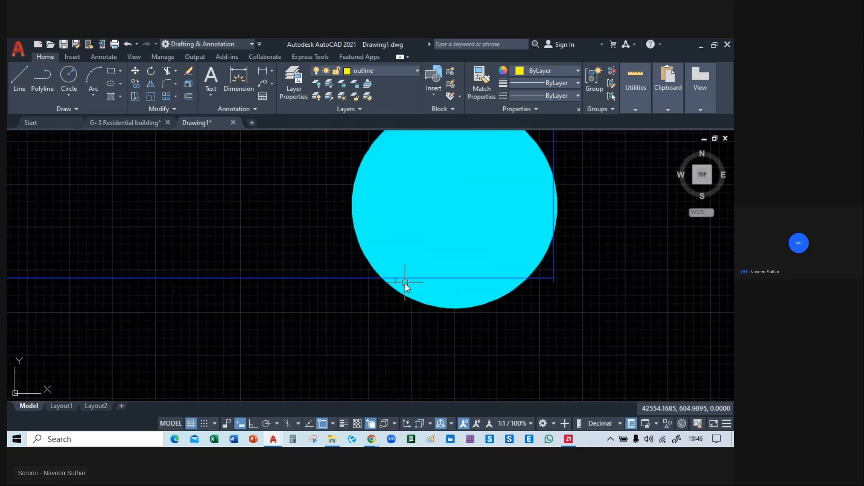
{"action": "left_click", "coordinate": [397, 281]}
{"action": "left_click", "coordinate": [427, 319]}
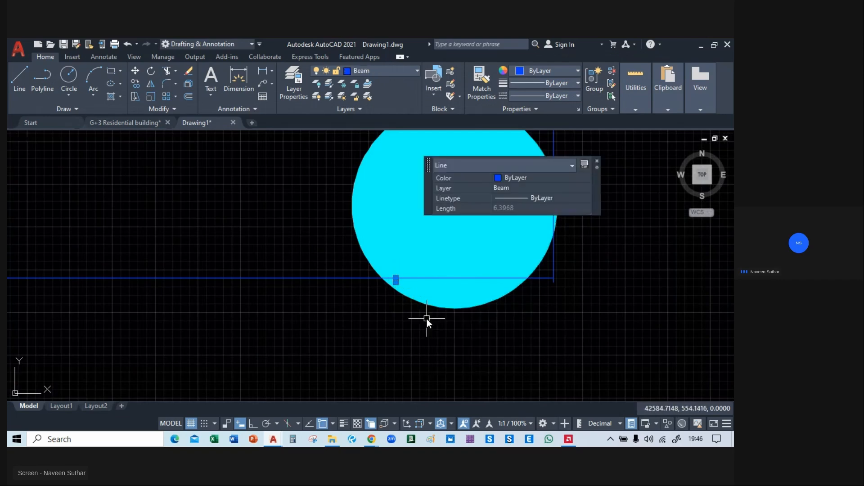
{"action": "scroll", "coordinate": [506, 306], "scroll_direction": "down", "scroll_amount": 2}
{"action": "middle_click_drag", "start_coordinate": [457, 224], "coordinate": [461, 269]}
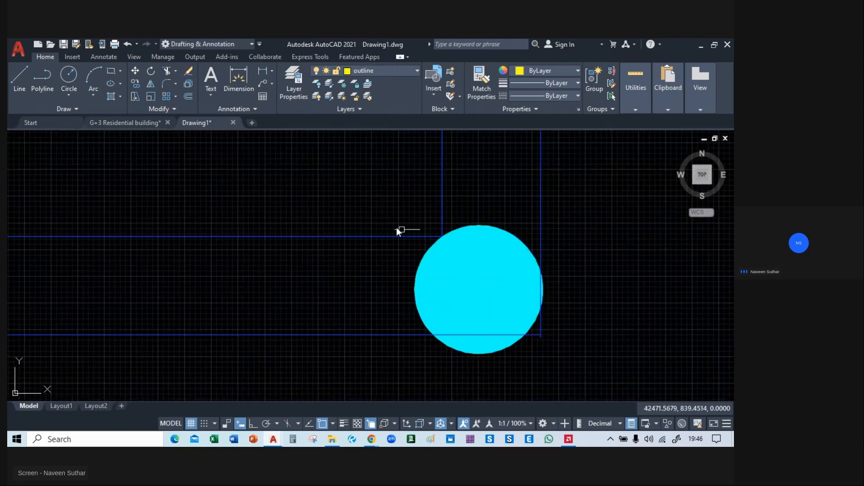
Extend the upper front beam line through the right circular column to the outer vertical beam line.
{"action": "type", "text": "ex"}
{"action": "key", "text": "space"}
{"action": "left_click", "coordinate": [366, 212]}
{"action": "left_click", "coordinate": [339, 263]}
{"action": "key", "text": "space"}
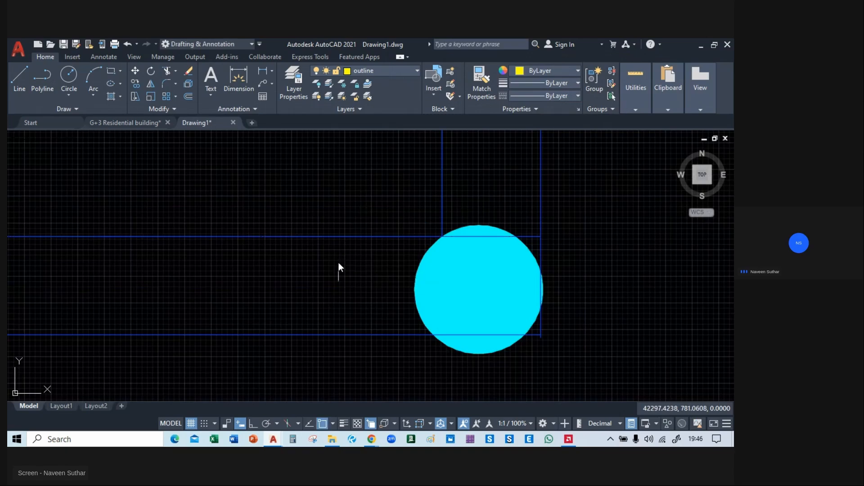
Trim the outer vertical beam line's overhang below the lower front beam line at the right circular column.
{"action": "scroll", "coordinate": [339, 263], "scroll_direction": "down", "scroll_amount": 2}
{"action": "scroll", "coordinate": [443, 293], "scroll_direction": "up", "scroll_amount": 5}
{"action": "type", "text": "tr"}
{"action": "key", "text": "space"}
{"action": "left_click", "coordinate": [431, 282]}
{"action": "key", "text": "space"}
{"action": "scroll", "coordinate": [446, 303], "scroll_direction": "down", "scroll_amount": 4}
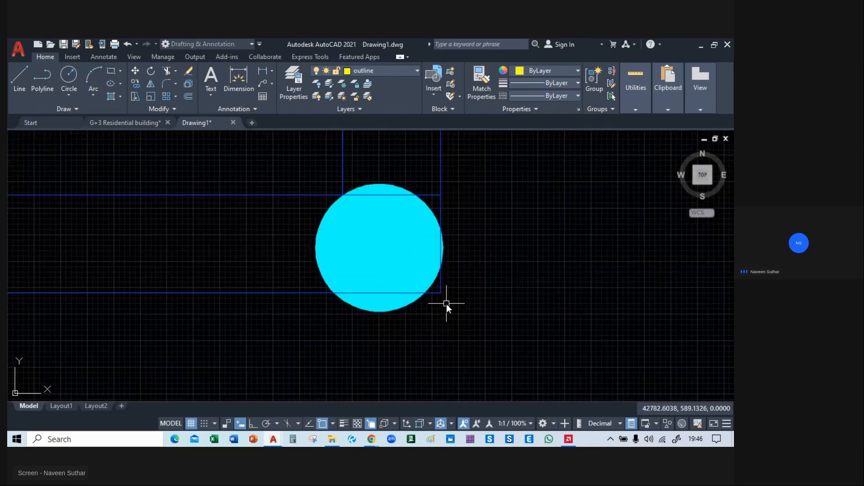
Review the beam and column layout across the whole framing plan, from the circular front columns to the rear bays.
{"action": "scroll", "coordinate": [453, 321], "scroll_direction": "down", "scroll_amount": 4}
{"action": "middle_click_drag", "start_coordinate": [455, 329], "coordinate": [719, 306]}
{"action": "scroll", "coordinate": [343, 324], "scroll_direction": "down", "scroll_amount": 2}
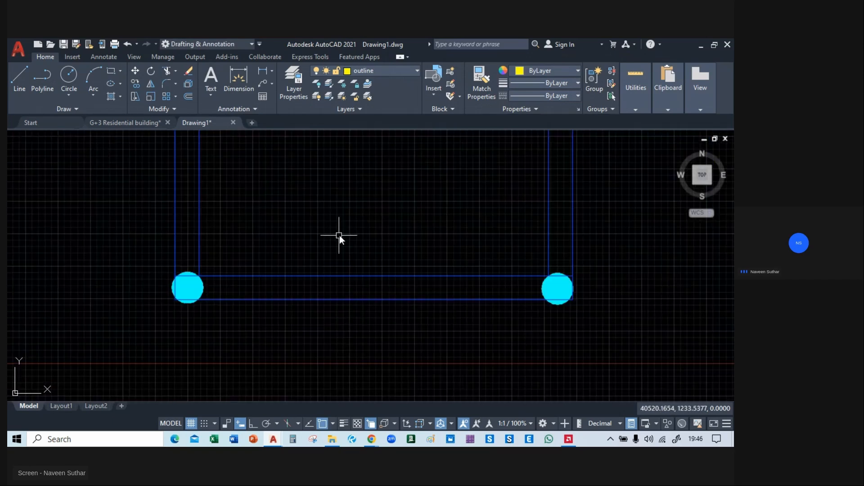
{"action": "scroll", "coordinate": [340, 236], "scroll_direction": "down", "scroll_amount": 4}
{"action": "mouse_move", "coordinate": [339, 239]}
{"action": "middle_mouse_down"}
{"action": "mouse_move", "coordinate": [326, 324]}
{"action": "mouse_move", "coordinate": [258, 391]}
{"action": "middle_mouse_up"}
{"action": "scroll", "coordinate": [270, 315], "scroll_direction": "down", "scroll_amount": 2}
{"action": "mouse_move", "coordinate": [279, 242]}
{"action": "middle_mouse_down"}
{"action": "mouse_move", "coordinate": [316, 341]}
{"action": "mouse_move", "coordinate": [318, 215]}
{"action": "mouse_move", "coordinate": [330, 274]}
{"action": "mouse_move", "coordinate": [457, 276]}
{"action": "mouse_move", "coordinate": [456, 253]}
{"action": "mouse_move", "coordinate": [371, 268]}
{"action": "mouse_move", "coordinate": [372, 311]}
{"action": "mouse_move", "coordinate": [393, 336]}
{"action": "middle_mouse_up"}
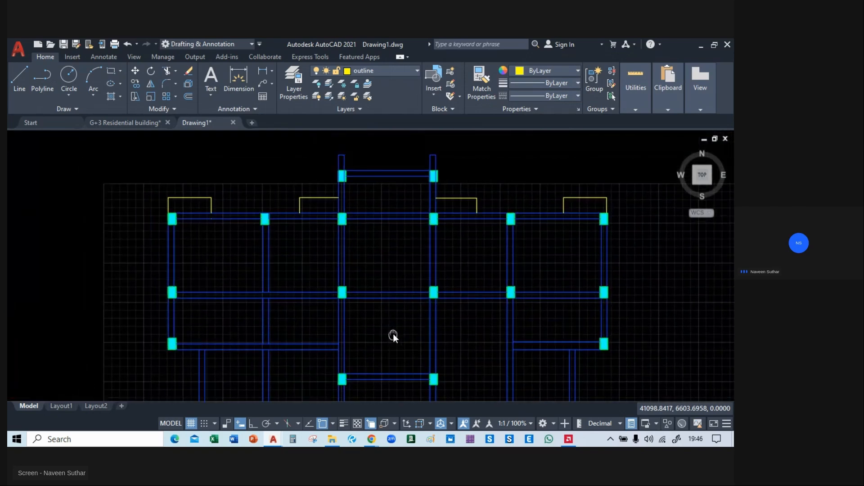
{"action": "scroll", "coordinate": [388, 233], "scroll_direction": "down", "scroll_amount": 2}
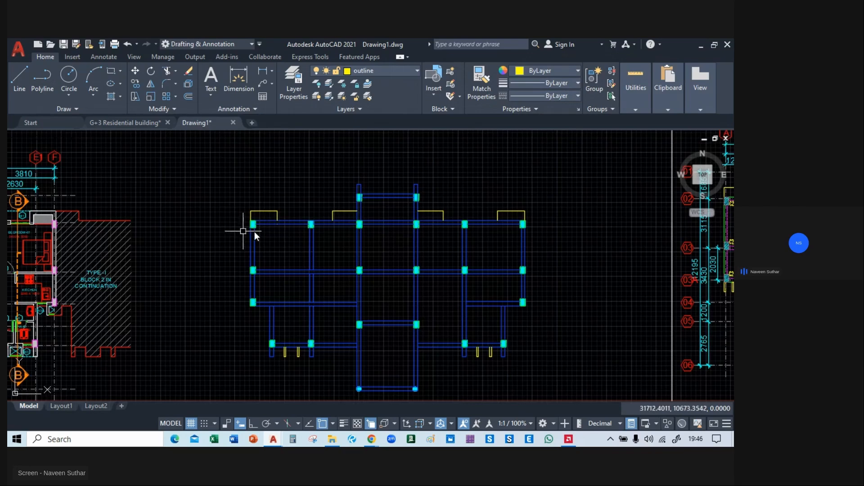
{"action": "mouse_move", "coordinate": [589, 232]}
{"action": "middle_mouse_down"}
{"action": "mouse_move", "coordinate": [446, 231]}
{"action": "mouse_move", "coordinate": [595, 213]}
{"action": "middle_mouse_up"}
{"action": "scroll", "coordinate": [282, 216], "scroll_direction": "up", "scroll_amount": 2}
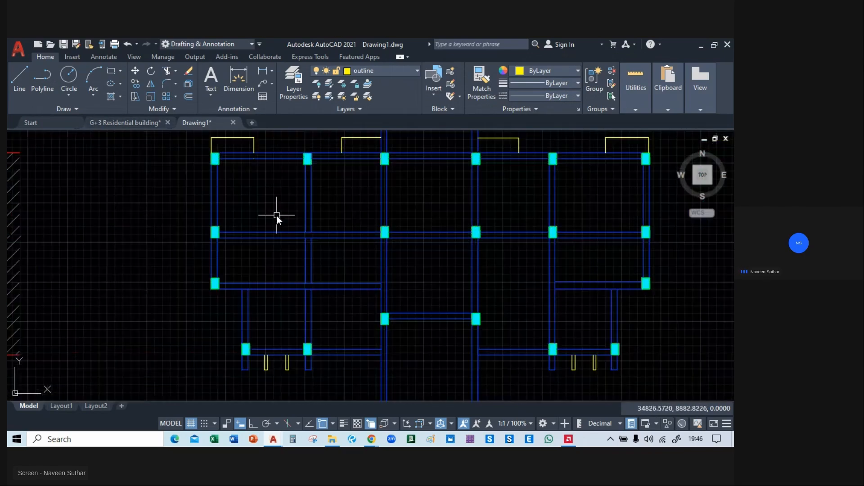
Try to place a multiline text label "C1" beside the framing plan's upper-left corner column.
{"action": "type", "text": "T"}
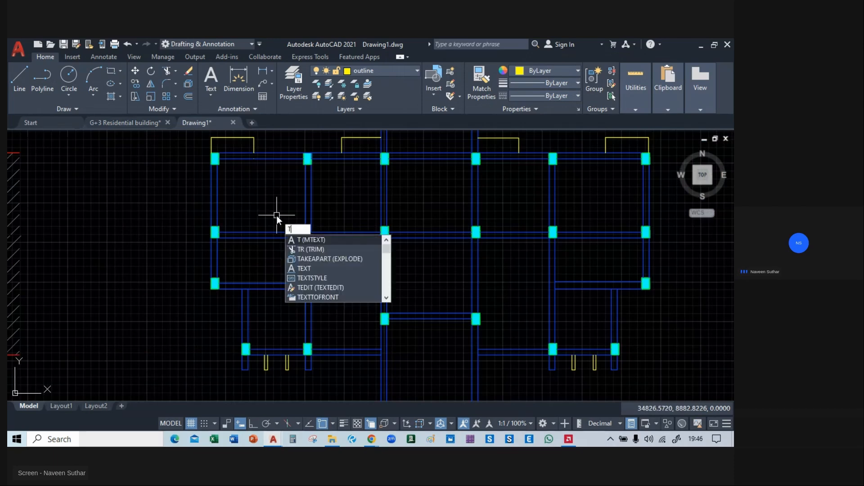
{"action": "key", "text": "Return"}
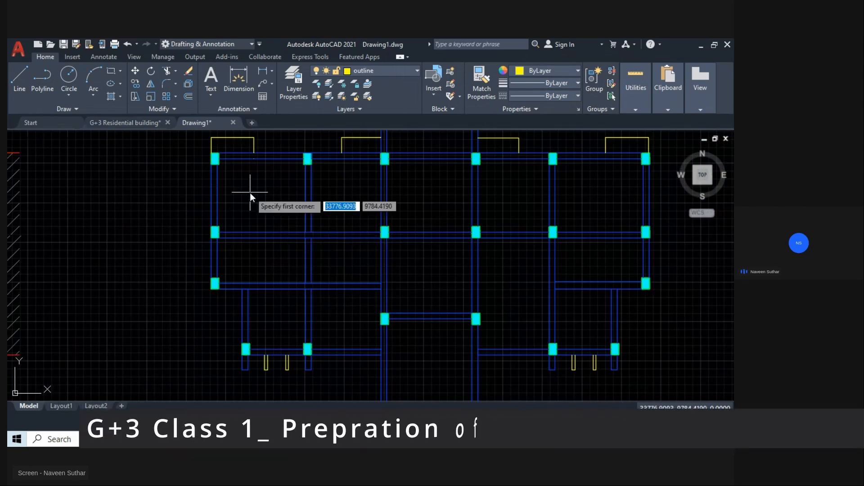
{"action": "scroll", "coordinate": [270, 201], "scroll_direction": "up", "scroll_amount": 4}
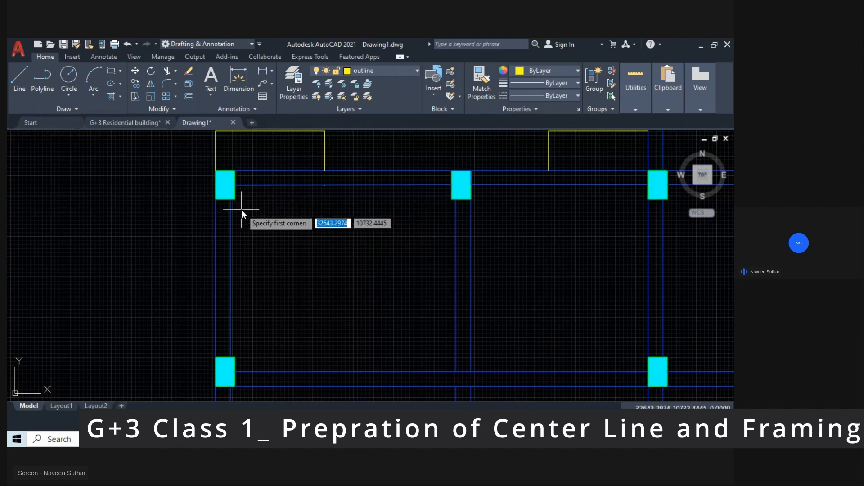
{"action": "left_click", "coordinate": [241, 209]}
{"action": "key", "text": "Escape"}
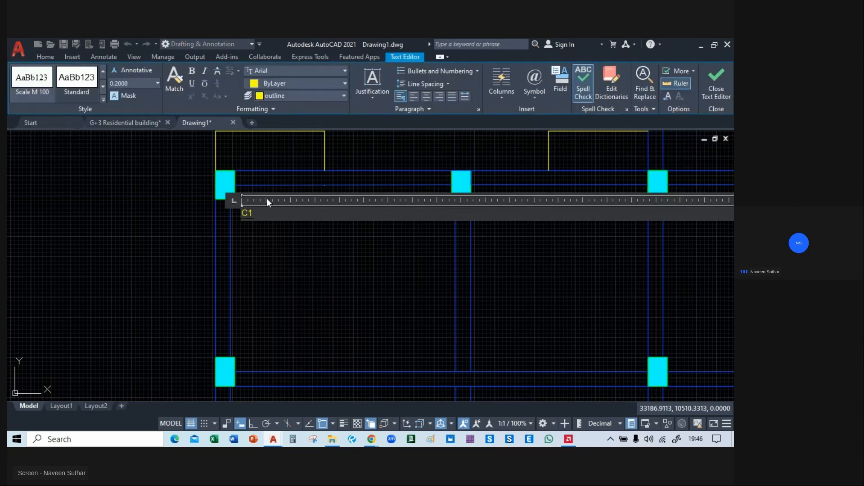
{"action": "key", "text": "Escape"}
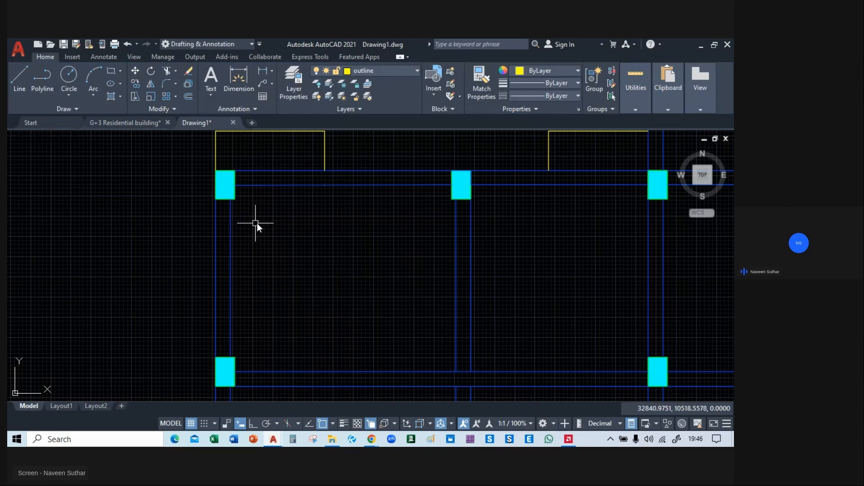
{"action": "scroll", "coordinate": [259, 245], "scroll_direction": "down", "scroll_amount": 5}
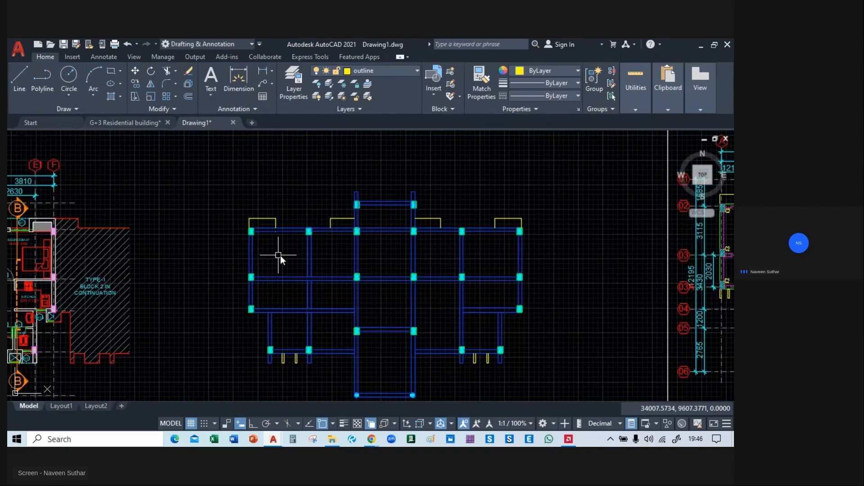
Add the multiline text "C1" inside the upper-left bay, just below and right of the corner column.
{"action": "scroll", "coordinate": [280, 252], "scroll_direction": "up", "scroll_amount": 3}
{"action": "type", "text": "MTE"}
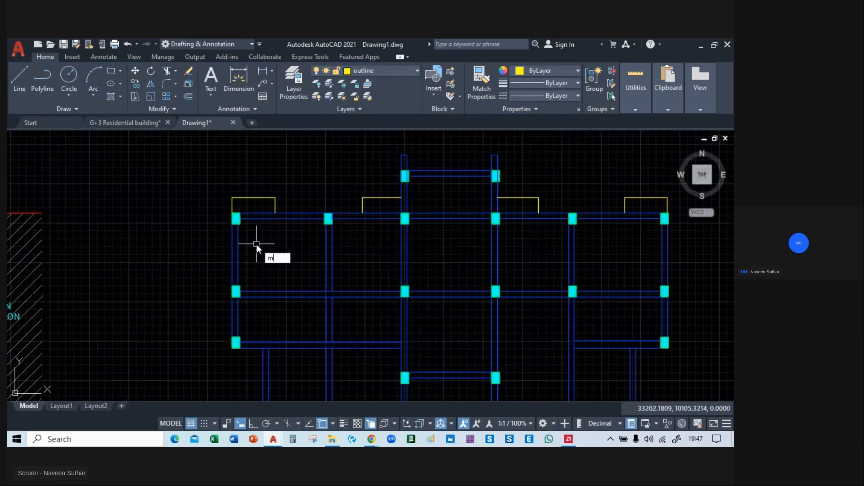
{"action": "key", "text": "Return"}
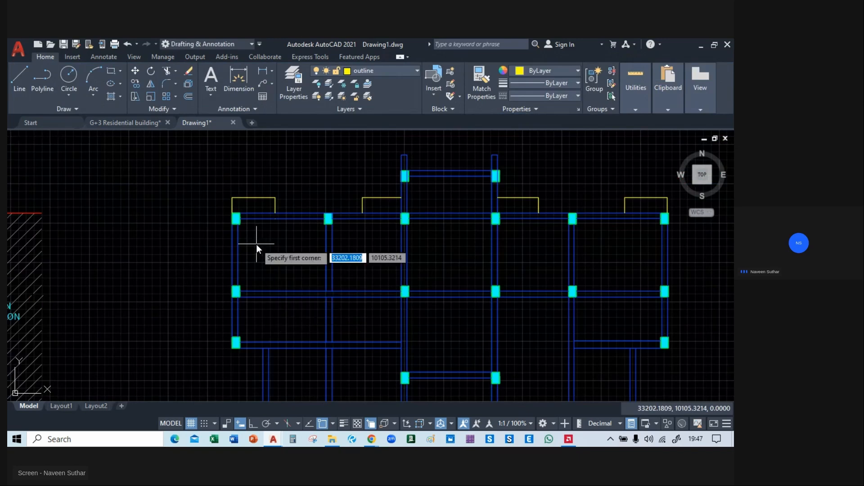
{"action": "left_click", "coordinate": [255, 244]}
{"action": "left_click", "coordinate": [302, 266]}
{"action": "type", "text": "C1"}
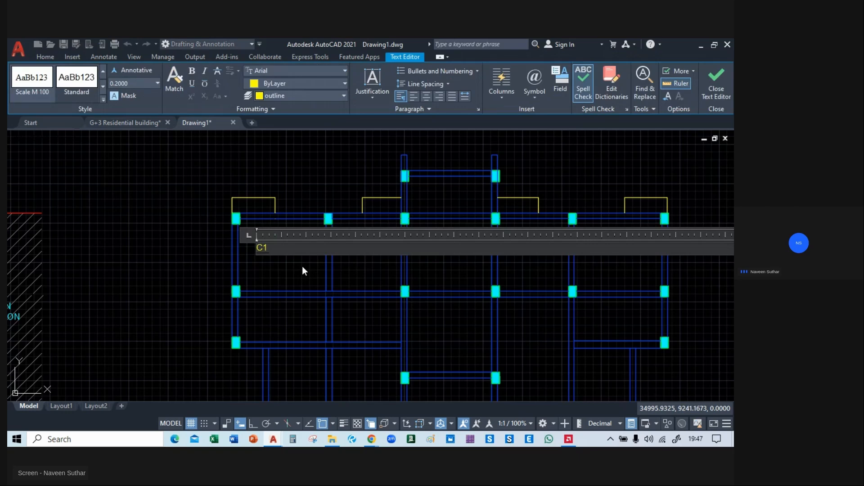
{"action": "left_click", "coordinate": [296, 277]}
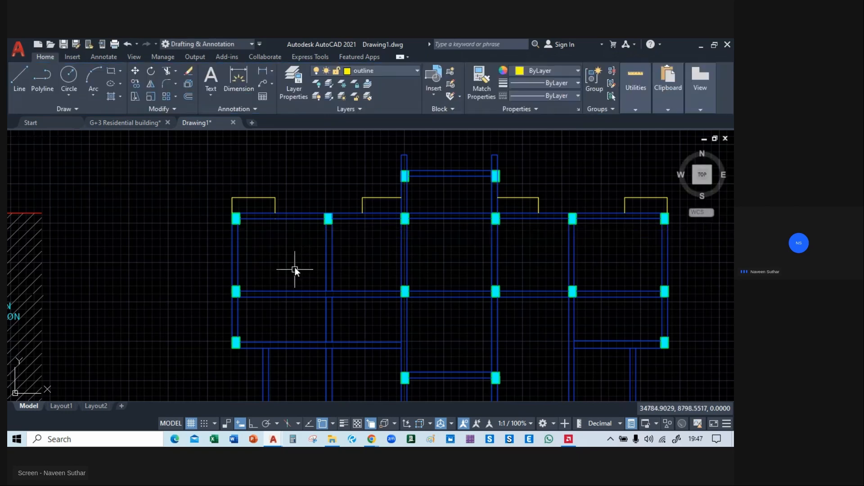
{"action": "scroll", "coordinate": [292, 259], "scroll_direction": "down", "scroll_amount": 5}
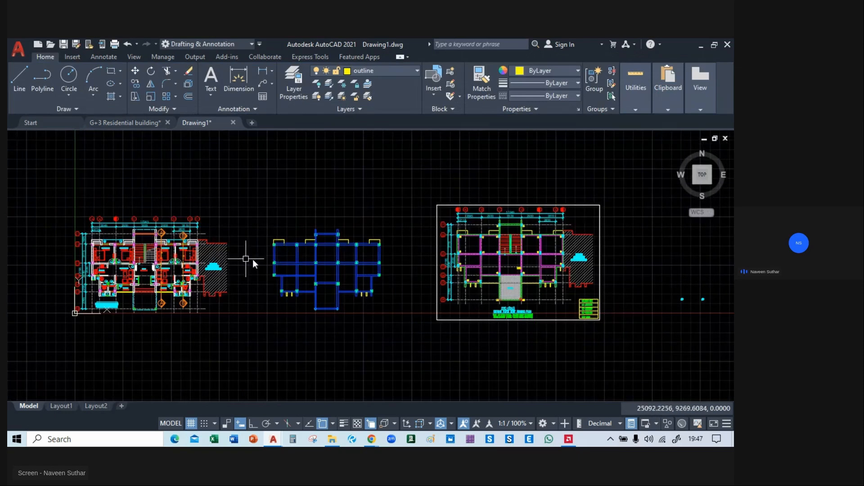
Copy the C2 column label from the reference framing plan to beside the new plan's upper-left corner column.
{"action": "scroll", "coordinate": [464, 243], "scroll_direction": "up", "scroll_amount": 8}
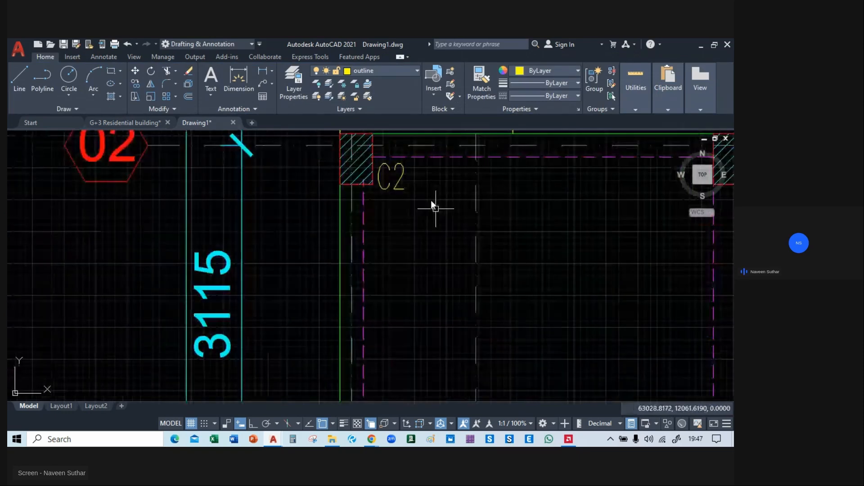
{"action": "left_click", "coordinate": [396, 183]}
{"action": "type", "text": "co"}
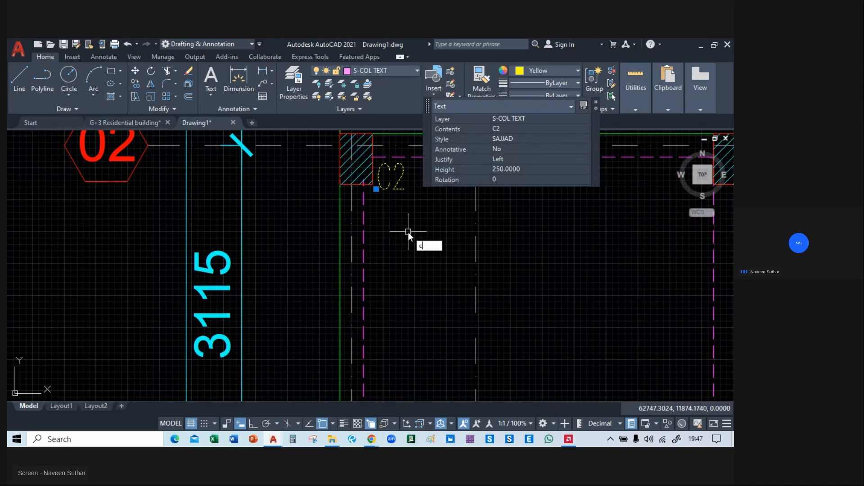
{"action": "key", "text": "space"}
{"action": "left_click", "coordinate": [414, 236]}
{"action": "scroll", "coordinate": [447, 248], "scroll_direction": "down", "scroll_amount": 5}
{"action": "middle_click_drag", "start_coordinate": [168, 265], "coordinate": [620, 244]}
{"action": "middle_click_drag", "start_coordinate": [209, 256], "coordinate": [480, 250]}
{"action": "scroll", "coordinate": [395, 252], "scroll_direction": "up", "scroll_amount": 6}
{"action": "middle_click_drag", "start_coordinate": [395, 253], "coordinate": [401, 291]}
{"action": "left_click", "coordinate": [415, 301]}
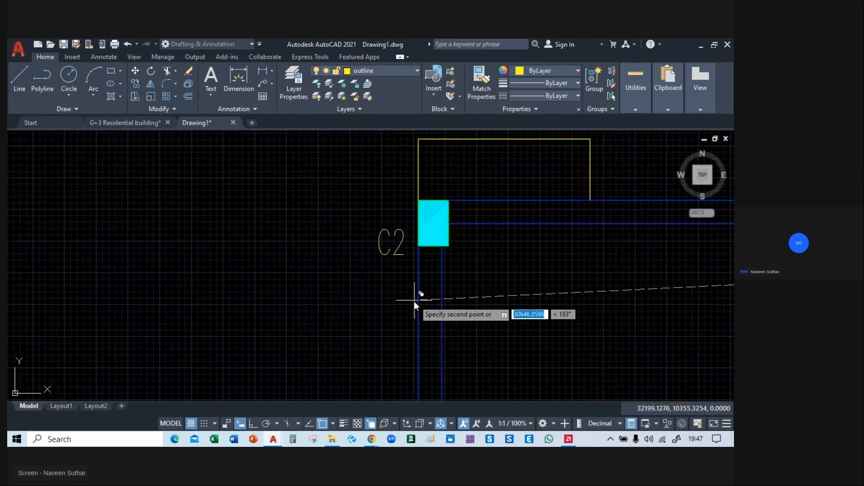
{"action": "key", "text": "space"}
Change the copied label beside the upper-left corner column to C1.
{"action": "double_click", "coordinate": [401, 245]}
{"action": "left_click", "coordinate": [401, 245]}
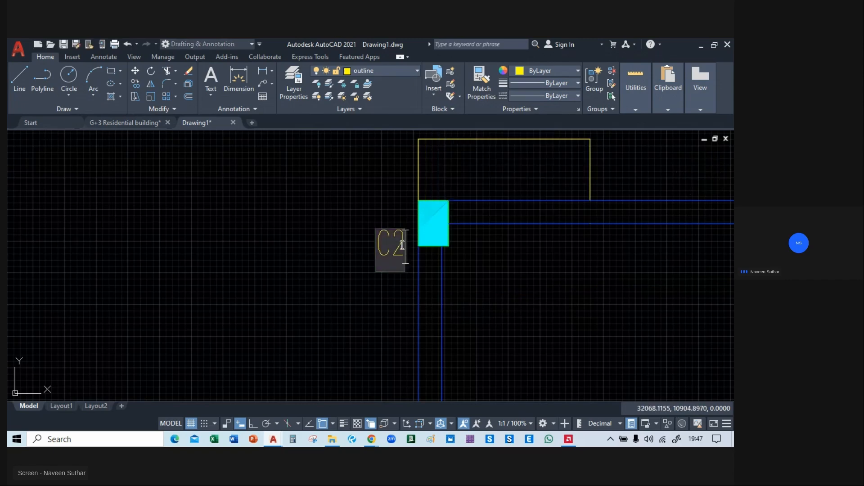
{"action": "key", "text": "BackSpace"}
{"action": "left_click", "coordinate": [367, 262]}
{"action": "key", "text": "Escape"}
Copy the C1 label with Ortho on to each of the other five columns along the plan's upper main beam line.
{"action": "middle_click_drag", "start_coordinate": [393, 249], "coordinate": [237, 260]}
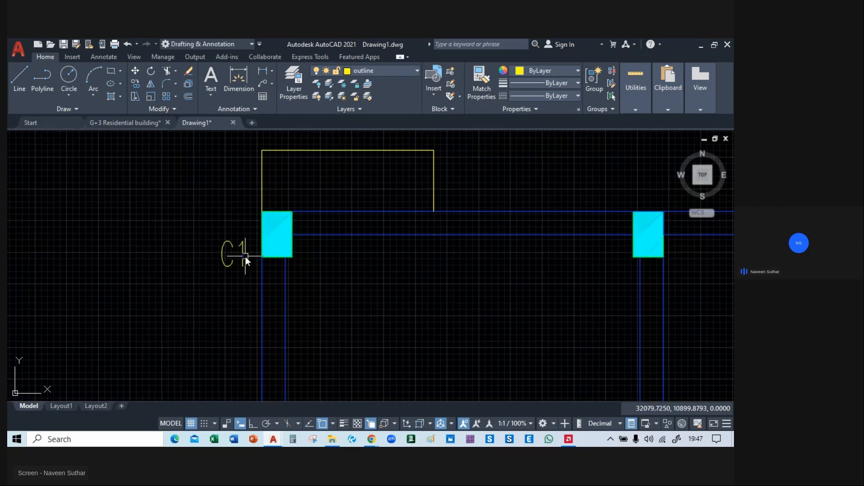
{"action": "left_click", "coordinate": [242, 258]}
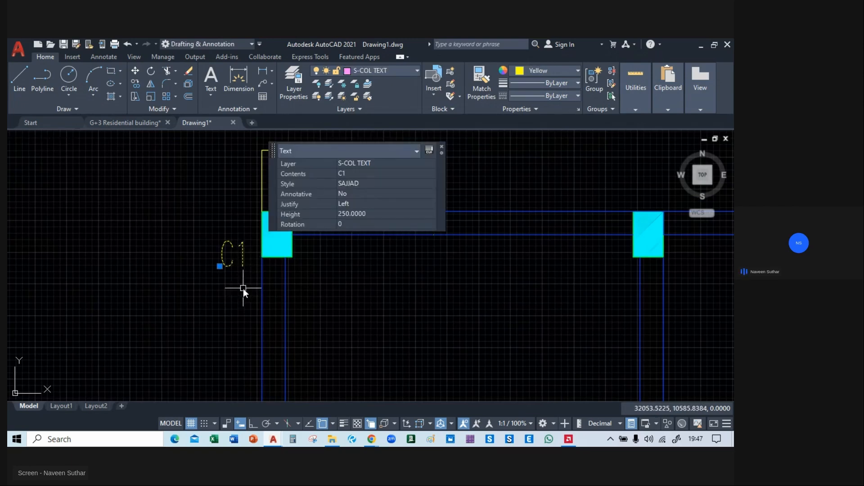
{"action": "type", "text": "m"}
{"action": "key", "text": "Return"}
{"action": "left_click", "coordinate": [230, 284]}
{"action": "middle_click_drag", "start_coordinate": [558, 295], "coordinate": [194, 279]}
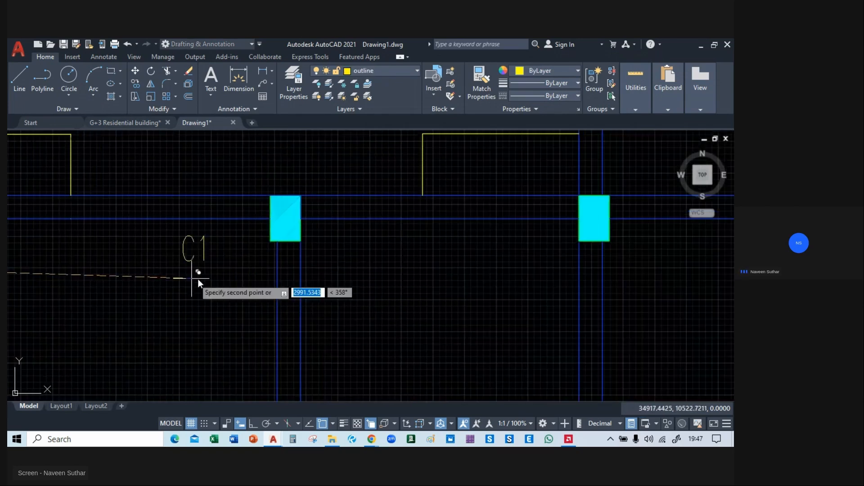
{"action": "key", "text": "F8"}
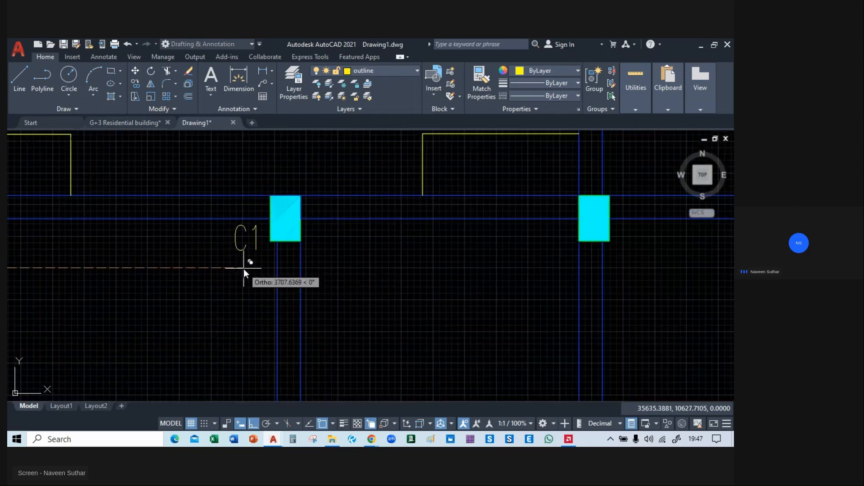
{"action": "left_click", "coordinate": [249, 271]}
{"action": "middle_click_drag", "start_coordinate": [563, 282], "coordinate": [376, 279]}
{"action": "left_click", "coordinate": [366, 279]}
{"action": "middle_click_drag", "start_coordinate": [580, 290], "coordinate": [147, 290]}
{"action": "left_click", "coordinate": [299, 293]}
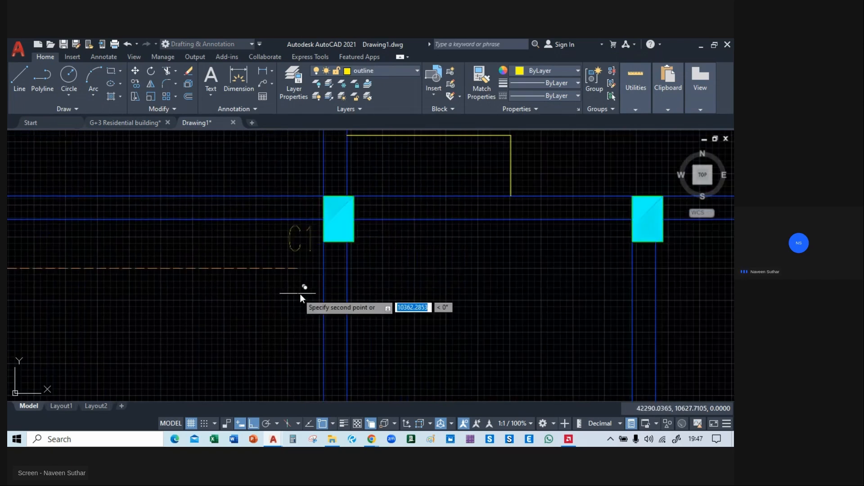
{"action": "left_click", "coordinate": [605, 303]}
{"action": "middle_click_drag", "start_coordinate": [604, 304], "coordinate": [146, 311]}
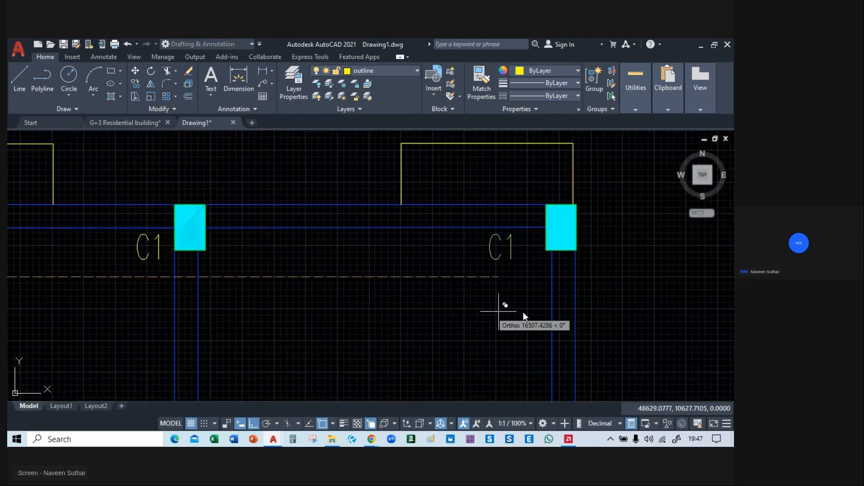
{"action": "left_click", "coordinate": [520, 312]}
{"action": "scroll", "coordinate": [520, 312], "scroll_direction": "down", "scroll_amount": 8}
{"action": "middle_click_drag", "start_coordinate": [512, 312], "coordinate": [512, 298]}
{"action": "key", "text": "Escape"}
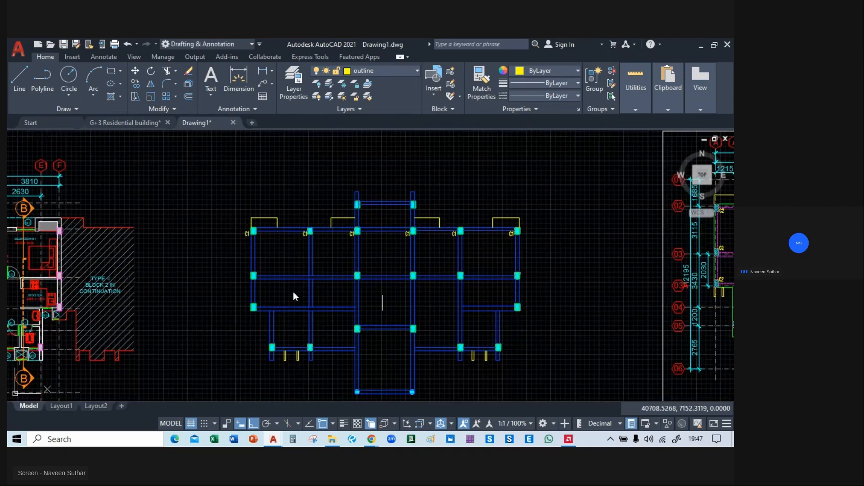
Copy the upper-left corner's C1 label straight down to the two columns below it on the left outer beam.
{"action": "middle_click_drag", "start_coordinate": [262, 265], "coordinate": [345, 277]}
{"action": "scroll", "coordinate": [329, 244], "scroll_direction": "up", "scroll_amount": 6}
{"action": "left_click", "coordinate": [347, 229]}
{"action": "left_click", "coordinate": [311, 269]}
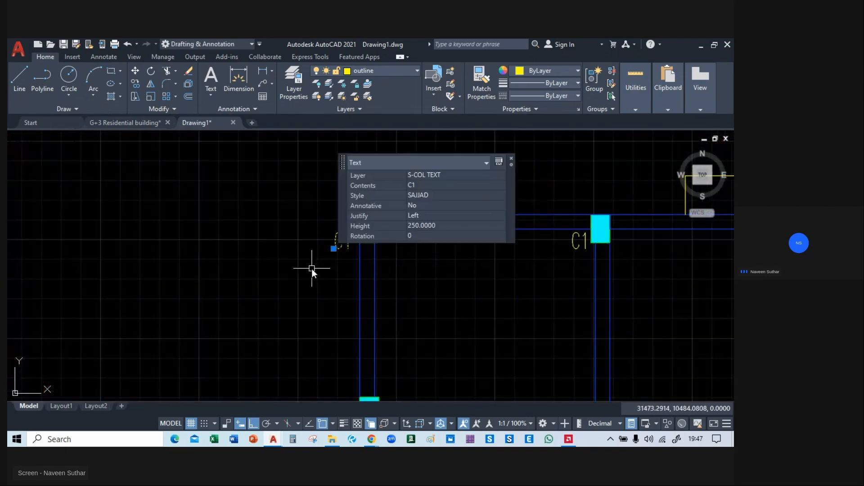
{"action": "type", "text": "co"}
{"action": "key", "text": "Return"}
{"action": "middle_click_drag", "start_coordinate": [320, 289], "coordinate": [311, 198]}
{"action": "left_click", "coordinate": [319, 157]}
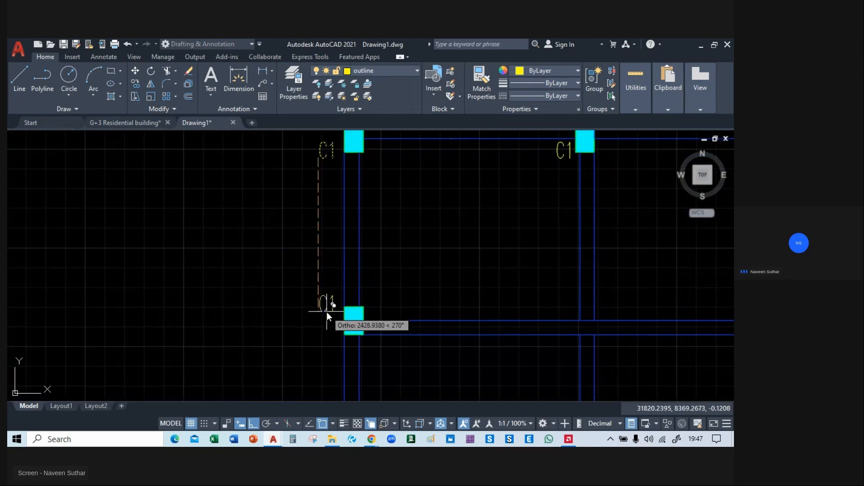
{"action": "left_click", "coordinate": [328, 324]}
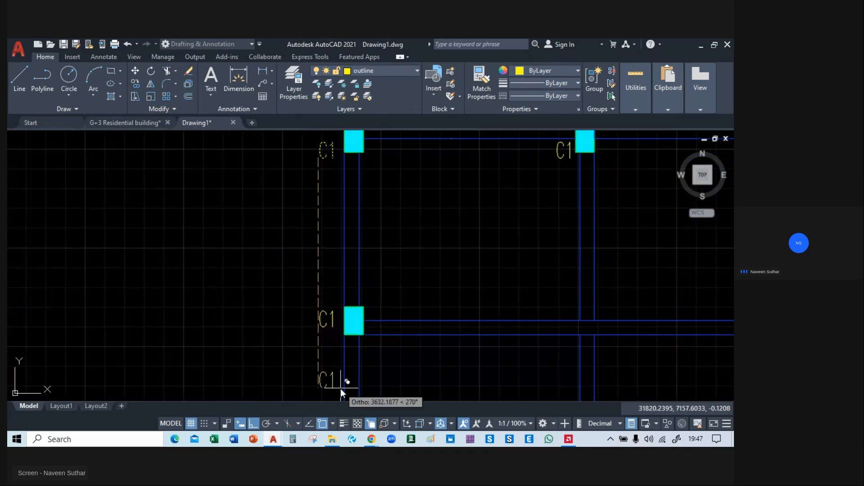
{"action": "middle_click_drag", "start_coordinate": [340, 388], "coordinate": [313, 181]}
{"action": "left_click", "coordinate": [307, 250]}
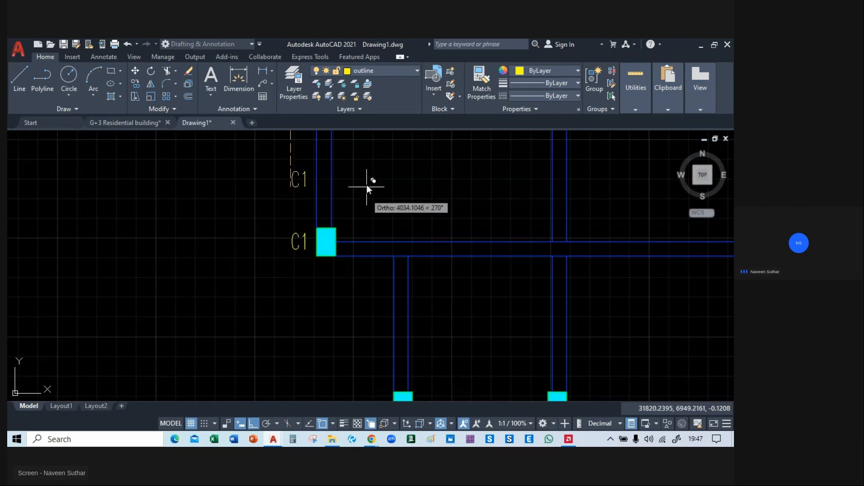
{"action": "scroll", "coordinate": [275, 330], "scroll_direction": "down", "scroll_amount": 5}
{"action": "middle_click_drag", "start_coordinate": [267, 313], "coordinate": [276, 235]}
{"action": "key", "text": "Escape"}
{"action": "scroll", "coordinate": [265, 229], "scroll_direction": "up", "scroll_amount": 5}
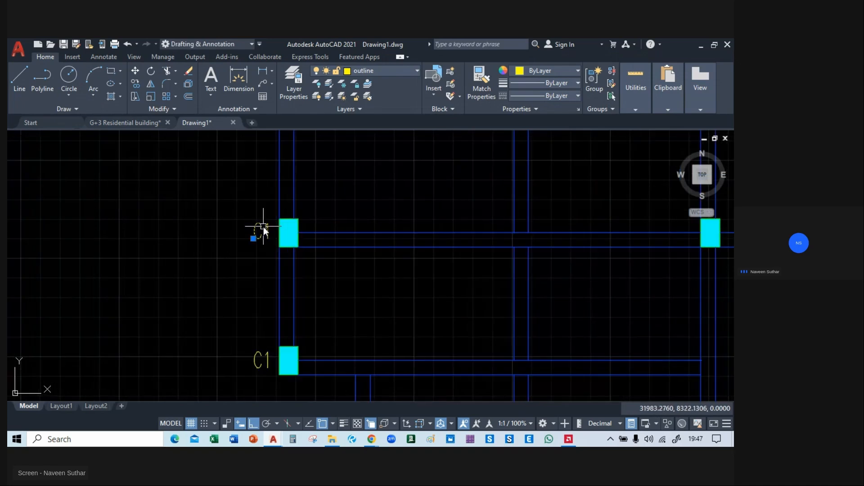
{"action": "left_click", "coordinate": [255, 232]}
{"action": "type", "text": "co"}
{"action": "key", "text": "Return"}
{"action": "left_click", "coordinate": [255, 232]}
{"action": "scroll", "coordinate": [346, 236], "scroll_direction": "down", "scroll_amount": 3}
{"action": "key", "text": "Escape"}
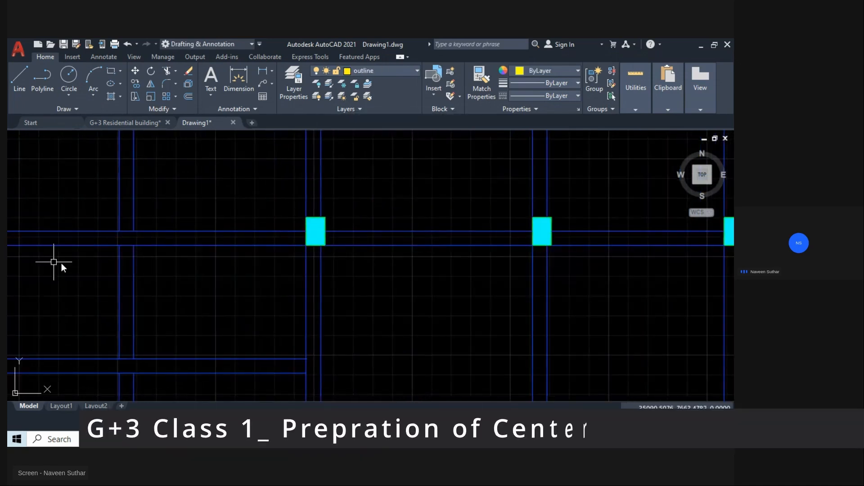
Copy the middle row's left C1 label to the row's other four columns and the right outer column below them.
{"action": "middle_click_drag", "start_coordinate": [54, 262], "coordinate": [439, 271]}
{"action": "left_click", "coordinate": [250, 234]}
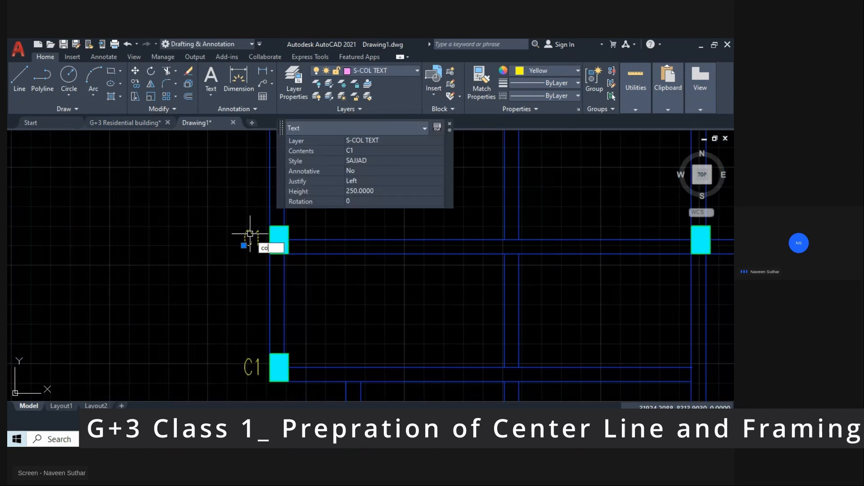
{"action": "type", "text": "co"}
{"action": "key", "text": "Return"}
{"action": "middle_click_drag", "start_coordinate": [589, 204], "coordinate": [294, 238]}
{"action": "middle_click_drag", "start_coordinate": [101, 283], "coordinate": [455, 222]}
{"action": "left_click", "coordinate": [302, 216]}
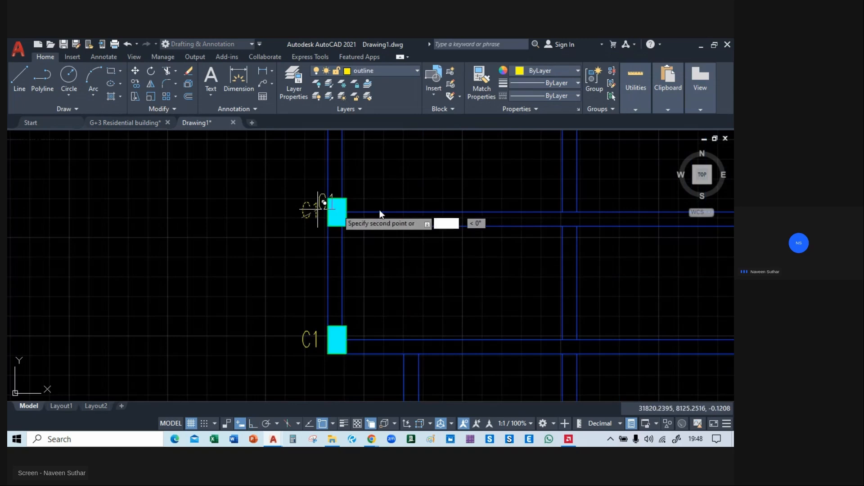
{"action": "middle_click_drag", "start_coordinate": [380, 210], "coordinate": [324, 280]}
{"action": "middle_click_drag", "start_coordinate": [208, 279], "coordinate": [363, 267]}
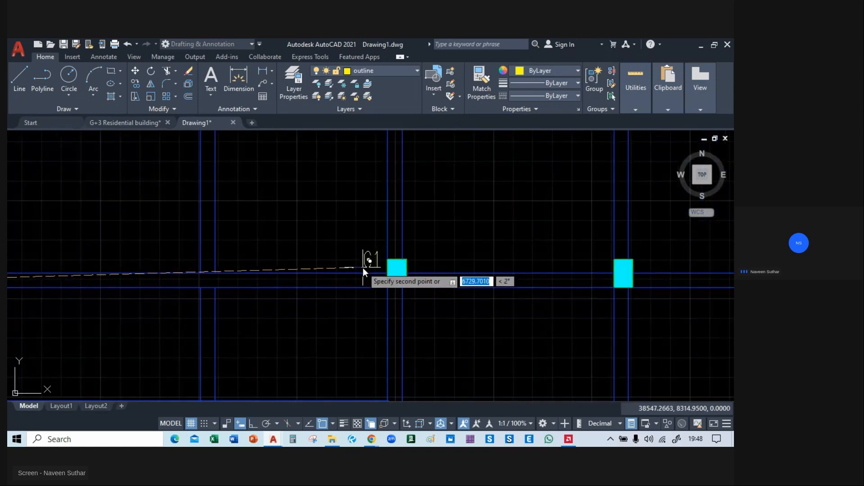
{"action": "left_click", "coordinate": [363, 268]}
{"action": "middle_click_drag", "start_coordinate": [542, 267], "coordinate": [320, 267]}
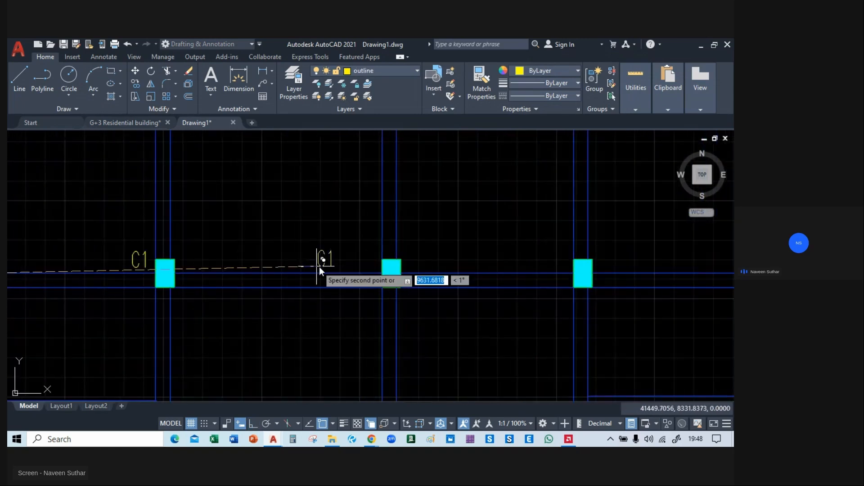
{"action": "left_click", "coordinate": [356, 266]}
{"action": "middle_click_drag", "start_coordinate": [536, 269], "coordinate": [310, 267]}
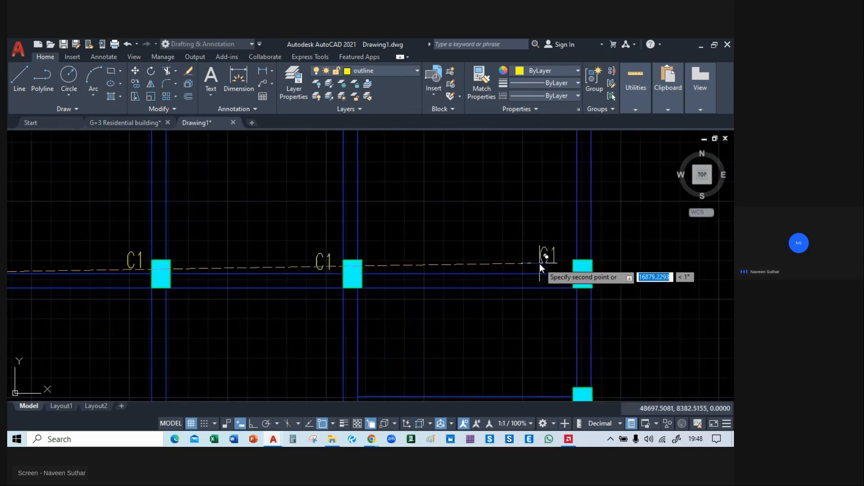
{"action": "middle_click_drag", "start_coordinate": [576, 390], "coordinate": [576, 303]}
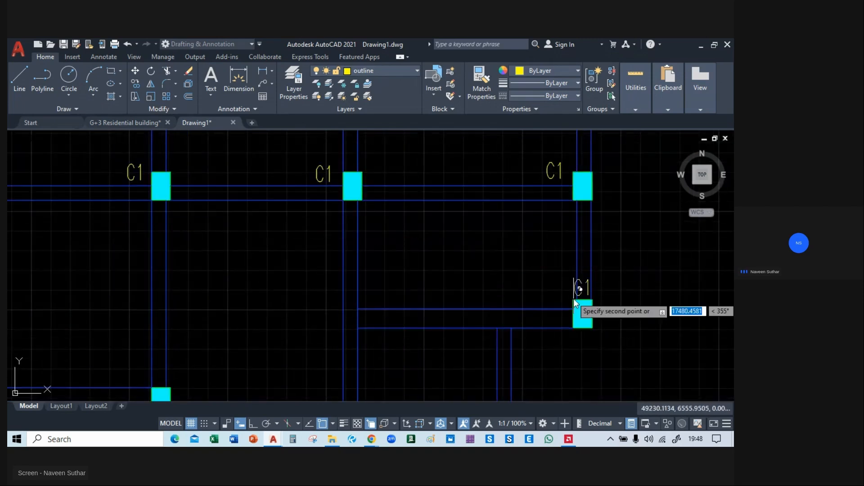
{"action": "left_click", "coordinate": [550, 299]}
Copy the C1 label to the two lower-left columns on the beam with the small yellow projections.
{"action": "middle_click_drag", "start_coordinate": [212, 319], "coordinate": [670, 227]}
{"action": "middle_click_drag", "start_coordinate": [344, 258], "coordinate": [731, 238]}
{"action": "middle_click_drag", "start_coordinate": [471, 347], "coordinate": [334, 226]}
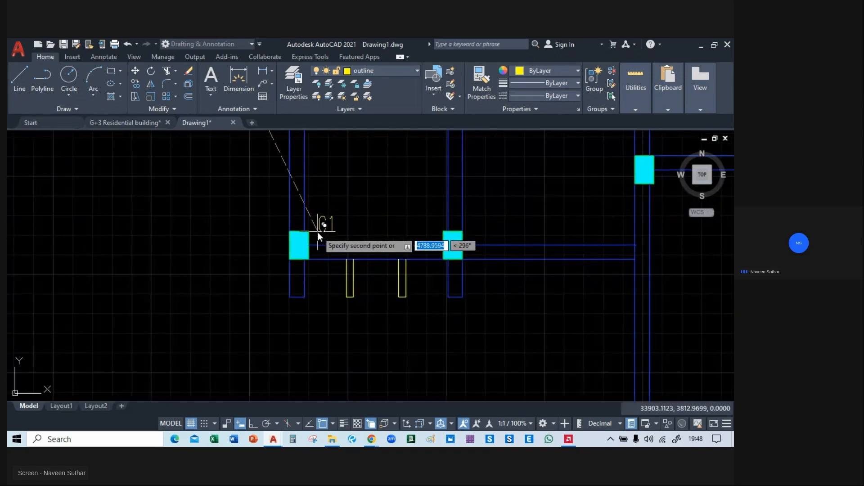
{"action": "left_click", "coordinate": [317, 233]}
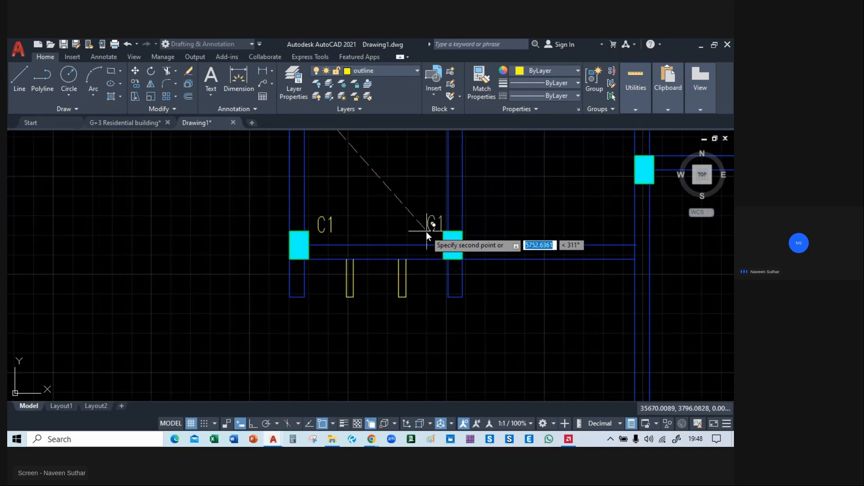
{"action": "left_click", "coordinate": [469, 231]}
Copy the C1 label to the two columns of the lower central bay and the two lower-right front columns.
{"action": "middle_click_drag", "start_coordinate": [535, 225], "coordinate": [14, 315]}
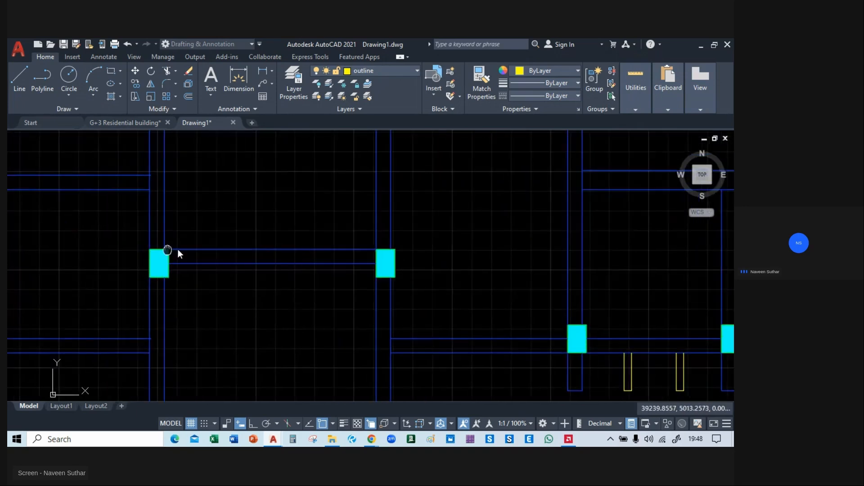
{"action": "middle_click_drag", "start_coordinate": [139, 233], "coordinate": [225, 239]}
{"action": "left_click", "coordinate": [212, 238]}
{"action": "middle_click_drag", "start_coordinate": [399, 241], "coordinate": [220, 241]}
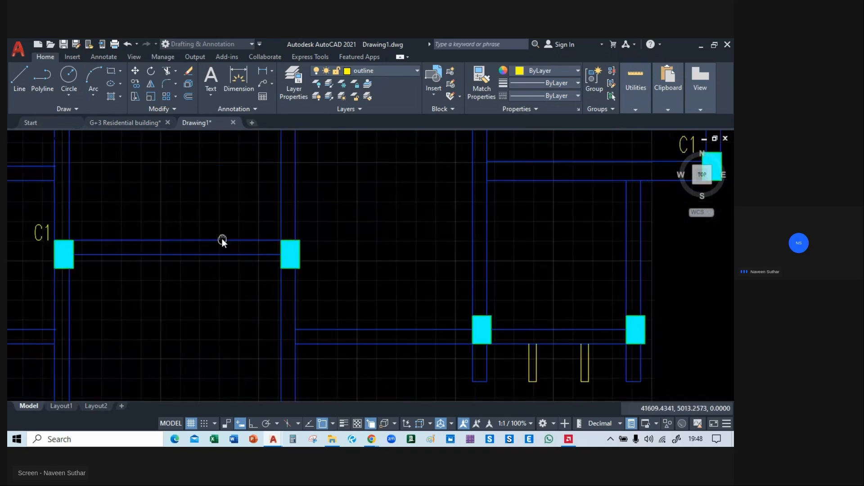
{"action": "left_click", "coordinate": [306, 240]}
{"action": "middle_click_drag", "start_coordinate": [388, 316], "coordinate": [264, 214]}
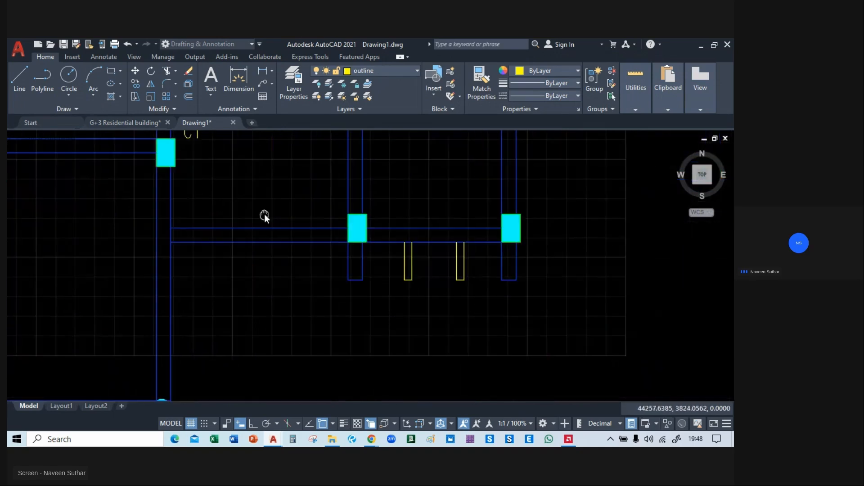
{"action": "left_click", "coordinate": [325, 222]}
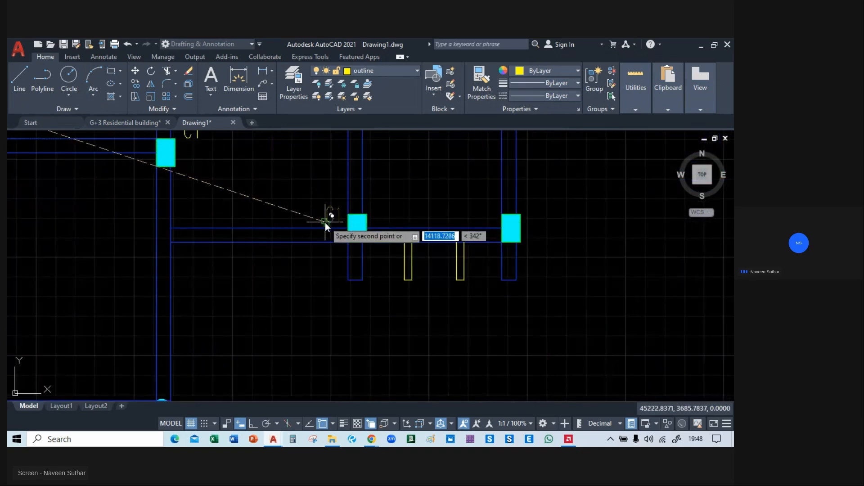
{"action": "scroll", "coordinate": [454, 232], "scroll_direction": "down", "scroll_amount": 3}
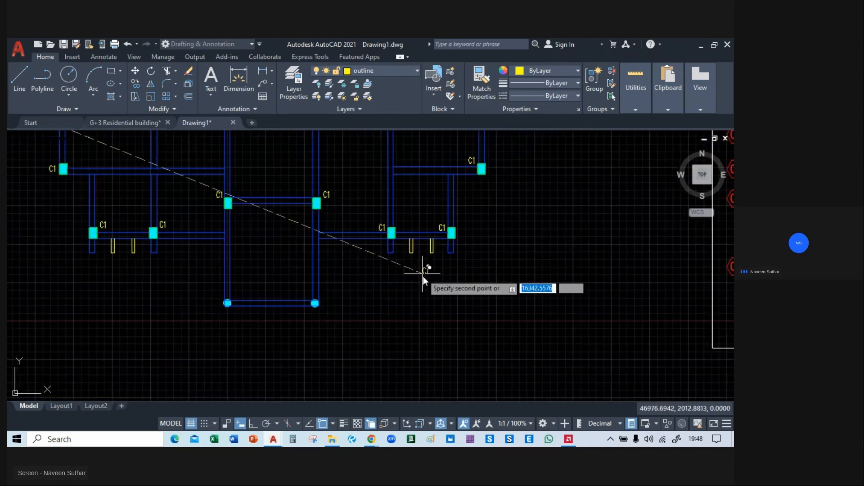
Copy the C1 label beside both columns of the projecting central bay at the top of the plan.
{"action": "middle_click_drag", "start_coordinate": [195, 251], "coordinate": [336, 402]}
{"action": "scroll", "coordinate": [339, 209], "scroll_direction": "up", "scroll_amount": 4}
{"action": "left_click", "coordinate": [336, 211]}
{"action": "middle_click_drag", "start_coordinate": [619, 205], "coordinate": [484, 205]}
{"action": "left_click", "coordinate": [476, 209]}
{"action": "key", "text": "Escape"}
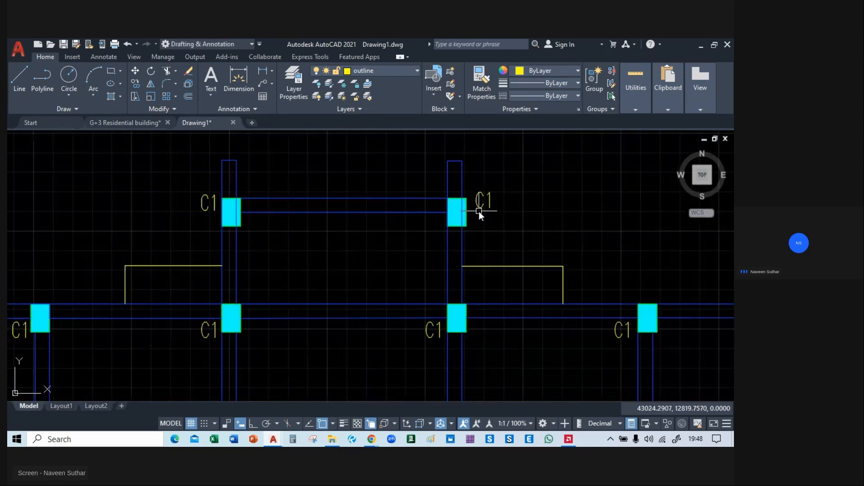
Trim the beam lines running through the two columns of the projecting central bay at the top of the plan.
{"action": "type", "text": "tr"}
{"action": "key", "text": "Return"}
{"action": "scroll", "coordinate": [229, 202], "scroll_direction": "up", "scroll_amount": 2}
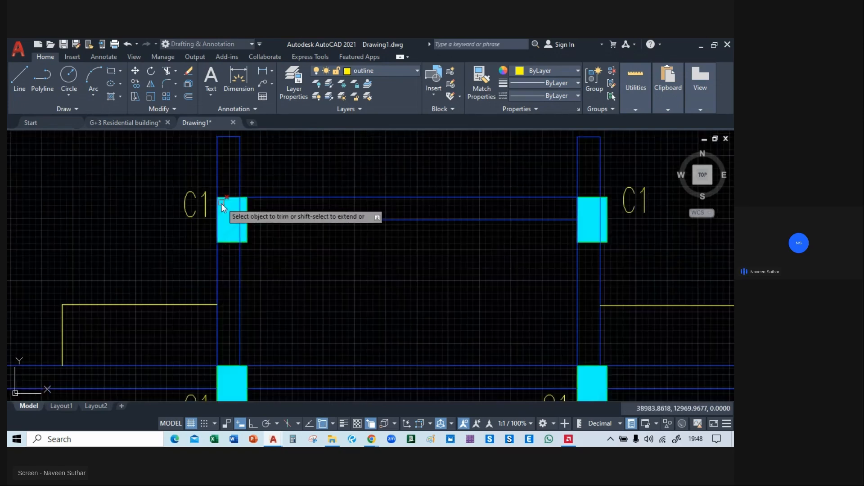
{"action": "left_click", "coordinate": [239, 214]}
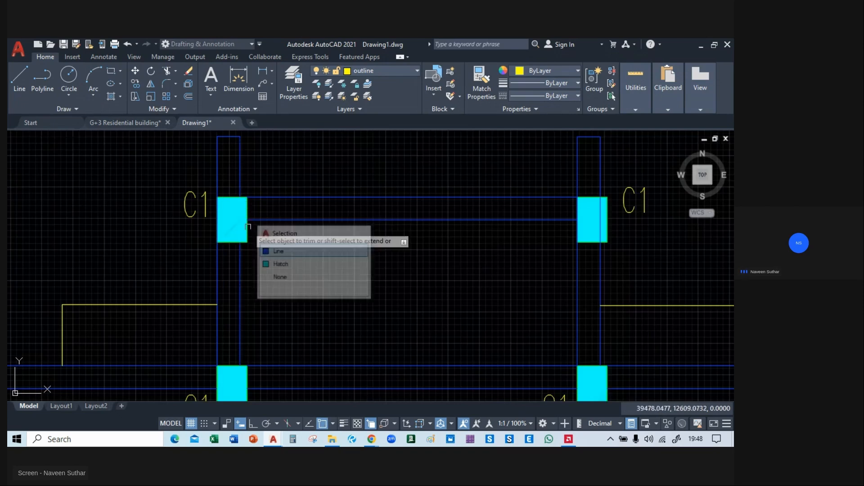
{"action": "left_click", "coordinate": [219, 213]}
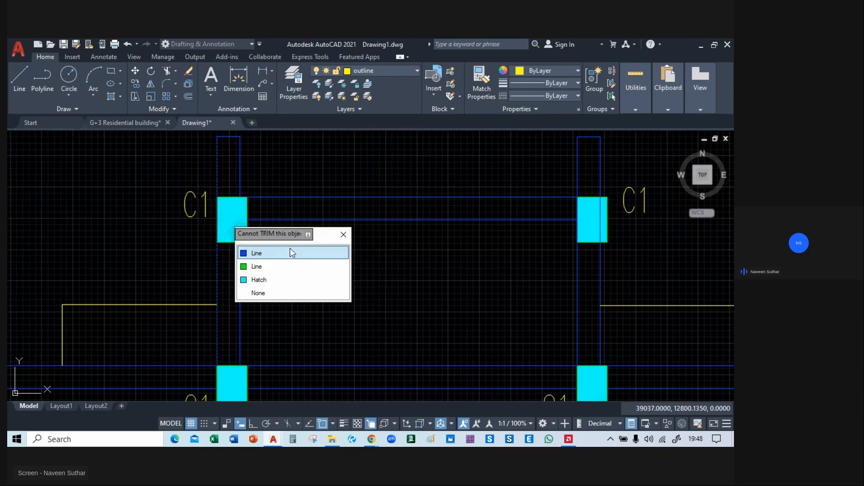
{"action": "left_click", "coordinate": [599, 213]}
{"action": "left_click", "coordinate": [630, 253]}
{"action": "left_click", "coordinate": [577, 209]}
{"action": "left_click", "coordinate": [579, 234]}
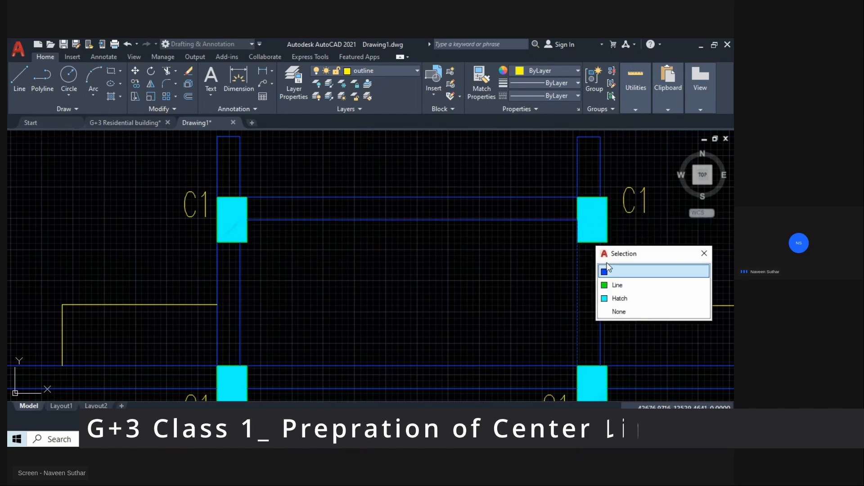
{"action": "key", "text": "Escape"}
{"action": "mouse_move", "coordinate": [371, 439]}
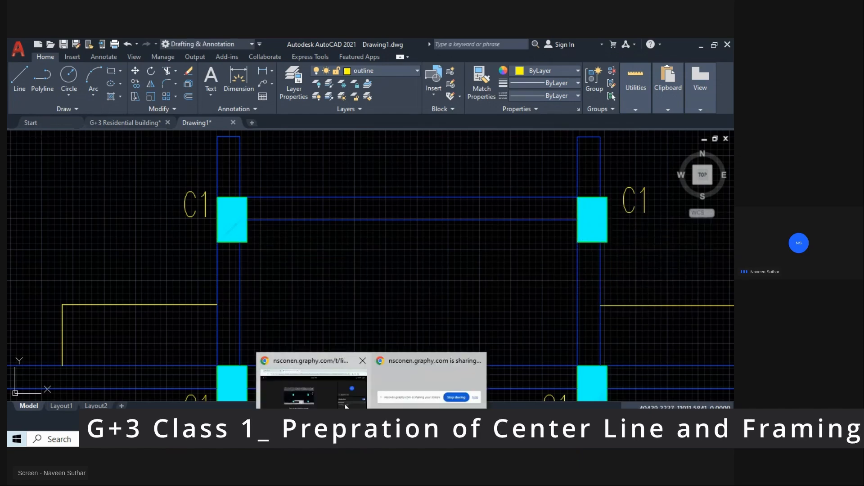
{"action": "left_click", "coordinate": [425, 383]}
{"action": "left_click", "coordinate": [681, 50]}
Copy the C1 label from a lower-left column to the outer sides of the two round columns at the plan's lower end.
{"action": "scroll", "coordinate": [405, 260], "scroll_direction": "down", "scroll_amount": 2}
{"action": "middle_click_drag", "start_coordinate": [422, 291], "coordinate": [324, 209]}
{"action": "scroll", "coordinate": [333, 212], "scroll_direction": "down", "scroll_amount": 3}
{"action": "middle_click_drag", "start_coordinate": [321, 317], "coordinate": [322, 212]}
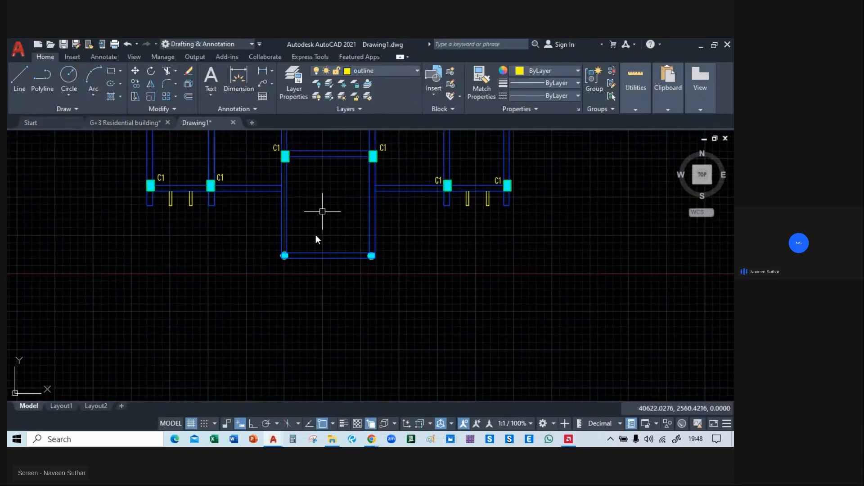
{"action": "scroll", "coordinate": [288, 262], "scroll_direction": "up", "scroll_amount": 4}
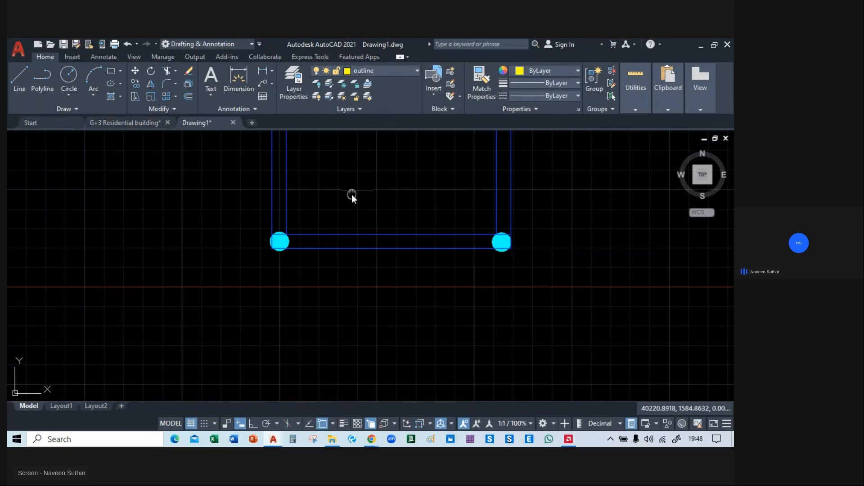
{"action": "scroll", "coordinate": [242, 256], "scroll_direction": "down", "scroll_amount": 3}
{"action": "scroll", "coordinate": [274, 205], "scroll_direction": "up", "scroll_amount": 4}
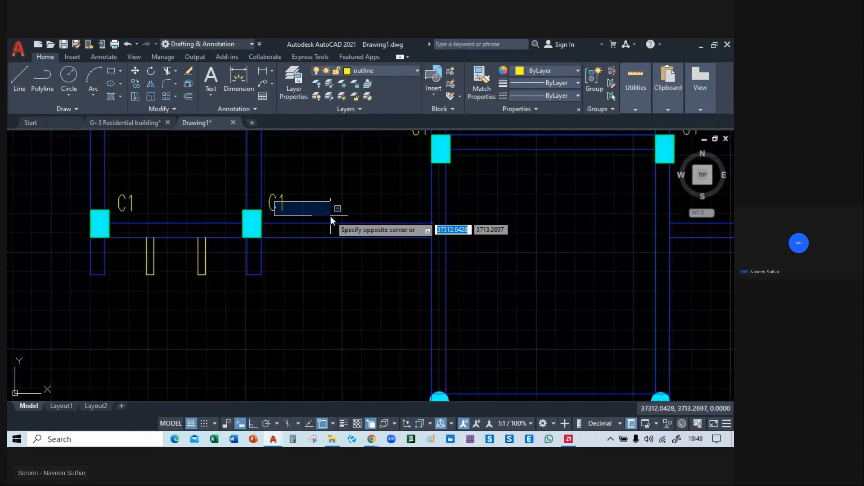
{"action": "left_click", "coordinate": [275, 205]}
{"action": "type", "text": "co"}
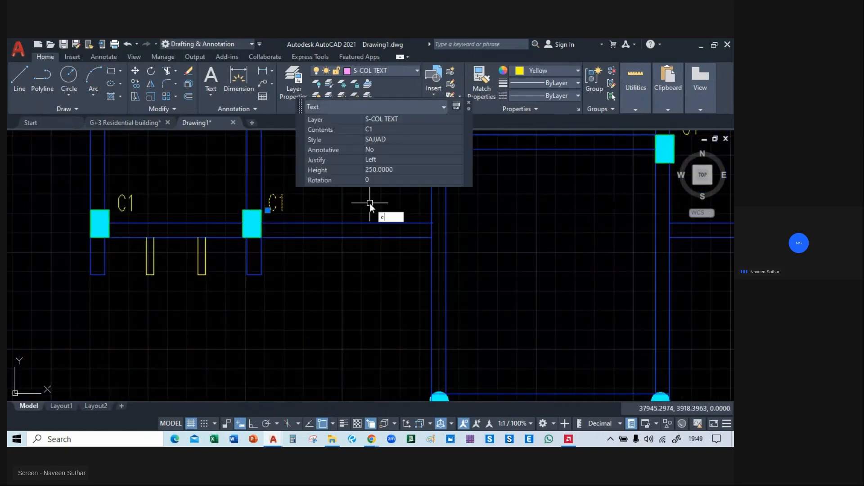
{"action": "key", "text": "Return"}
{"action": "left_click", "coordinate": [276, 203]}
{"action": "middle_click_drag", "start_coordinate": [386, 365], "coordinate": [308, 246]}
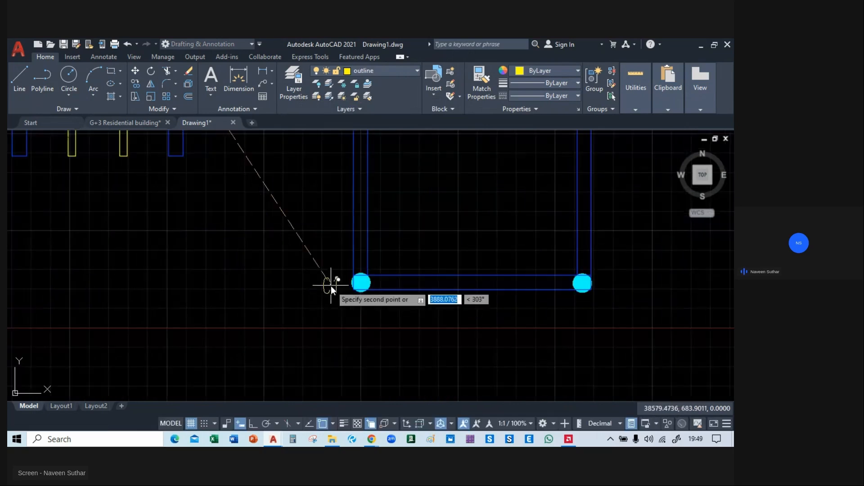
{"action": "left_click", "coordinate": [331, 285]}
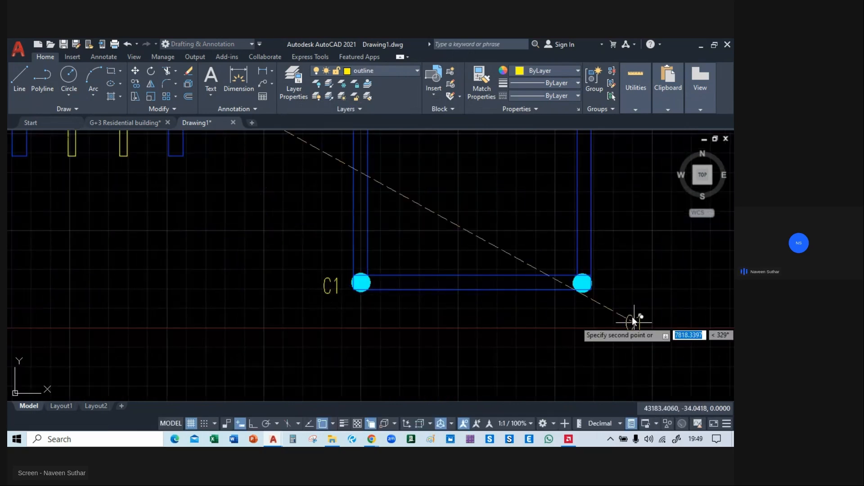
{"action": "left_click", "coordinate": [616, 286]}
{"action": "key", "text": "Escape"}
Change the left round column's label to C2.
{"action": "left_click", "coordinate": [331, 290]}
{"action": "double_click", "coordinate": [332, 288]}
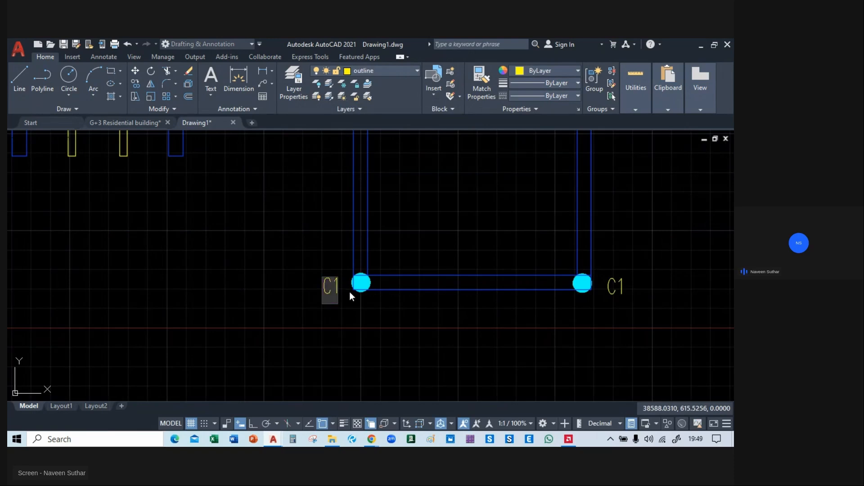
{"action": "type", "text": "C2"}
{"action": "key", "text": "Return"}
Change the right round column's label to C2.
{"action": "double_click", "coordinate": [609, 291]}
{"action": "left_click", "coordinate": [624, 290]}
{"action": "left_click", "coordinate": [624, 287]}
{"action": "left_click", "coordinate": [625, 290]}
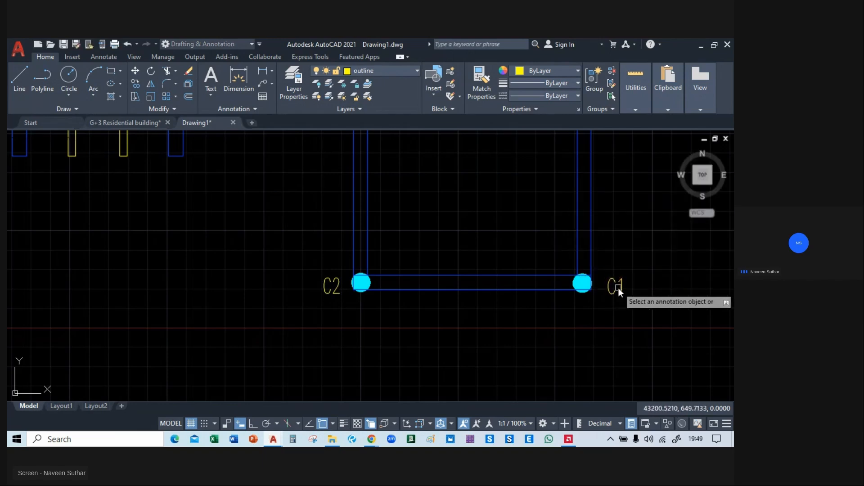
{"action": "left_click", "coordinate": [623, 288]}
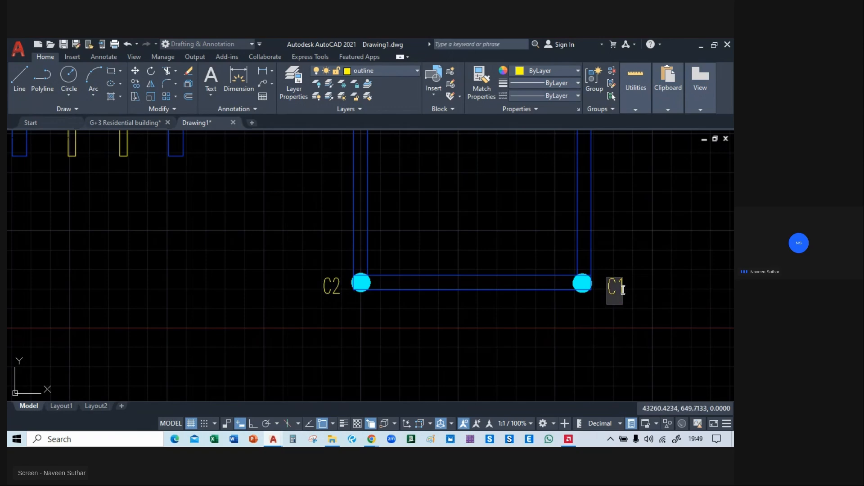
{"action": "type", "text": "C2"}
{"action": "left_click", "coordinate": [636, 337]}
Examine the column labels and the beam size note under the reference ground floor roof framing plan.
{"action": "scroll", "coordinate": [363, 311], "scroll_direction": "down", "scroll_amount": 5}
{"action": "mouse_move", "coordinate": [364, 310]}
{"action": "middle_mouse_down"}
{"action": "mouse_move", "coordinate": [255, 290]}
{"action": "mouse_move", "coordinate": [349, 344]}
{"action": "mouse_move", "coordinate": [548, 328]}
{"action": "middle_mouse_up"}
{"action": "scroll", "coordinate": [439, 228], "scroll_direction": "up", "scroll_amount": 1}
{"action": "mouse_move", "coordinate": [279, 180]}
{"action": "middle_mouse_down"}
{"action": "mouse_move", "coordinate": [274, 233]}
{"action": "mouse_move", "coordinate": [227, 194]}
{"action": "mouse_move", "coordinate": [198, 188]}
{"action": "middle_mouse_up"}
{"action": "scroll", "coordinate": [199, 193], "scroll_direction": "up", "scroll_amount": 8}
{"action": "scroll", "coordinate": [201, 195], "scroll_direction": "down", "scroll_amount": 12}
{"action": "scroll", "coordinate": [405, 234], "scroll_direction": "up", "scroll_amount": 4}
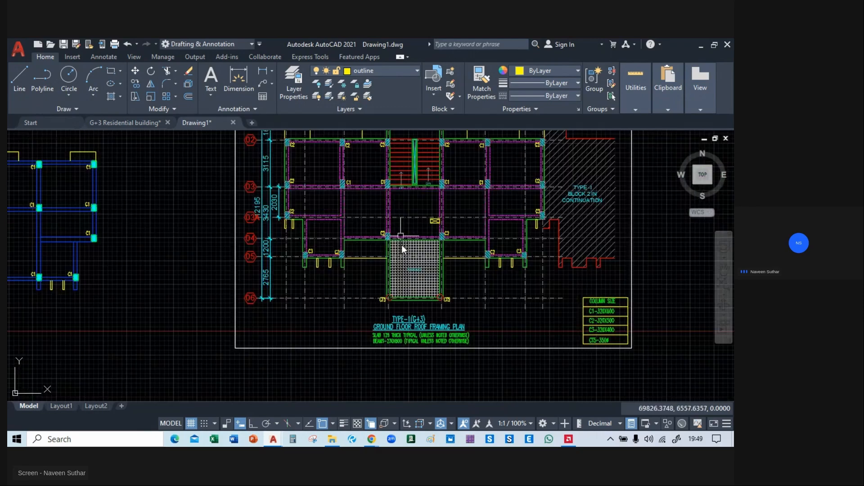
{"action": "scroll", "coordinate": [476, 302], "scroll_direction": "up", "scroll_amount": 4}
{"action": "scroll", "coordinate": [391, 288], "scroll_direction": "up", "scroll_amount": 3}
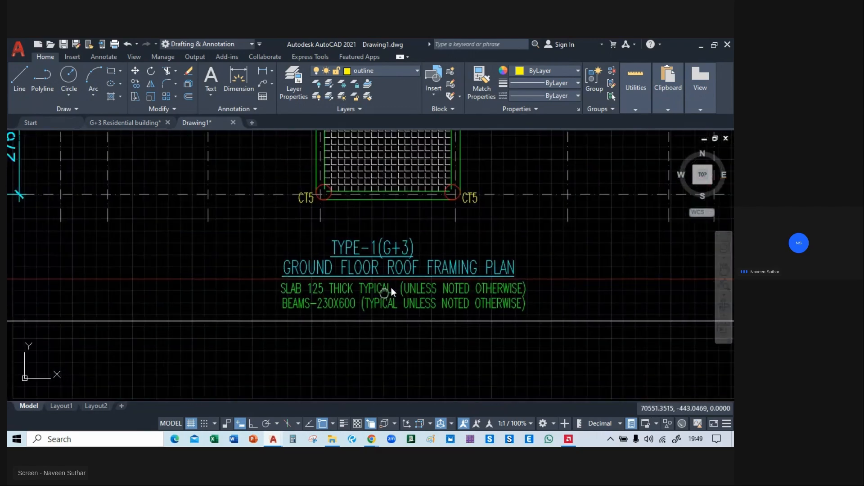
{"action": "left_click", "coordinate": [366, 282]}
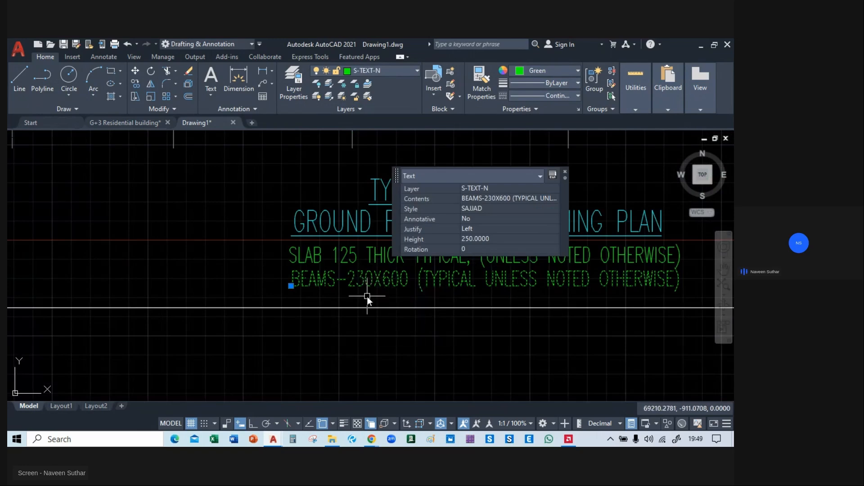
{"action": "key", "text": "Escape"}
Copy the beam size 230X600 from the beam note of the reference framing plan without changing the note.
{"action": "scroll", "coordinate": [222, 284], "scroll_direction": "down", "scroll_amount": 5}
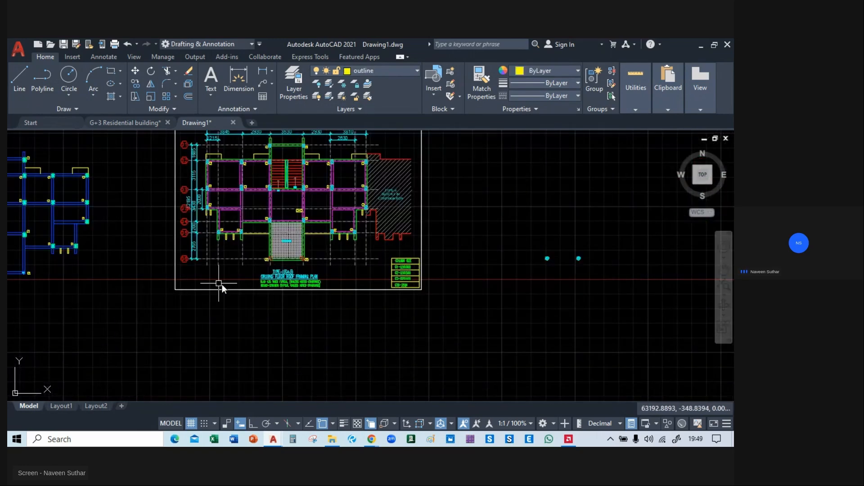
{"action": "scroll", "coordinate": [315, 288], "scroll_direction": "up", "scroll_amount": 5}
{"action": "double_click", "coordinate": [373, 285]}
{"action": "double_click", "coordinate": [356, 276]}
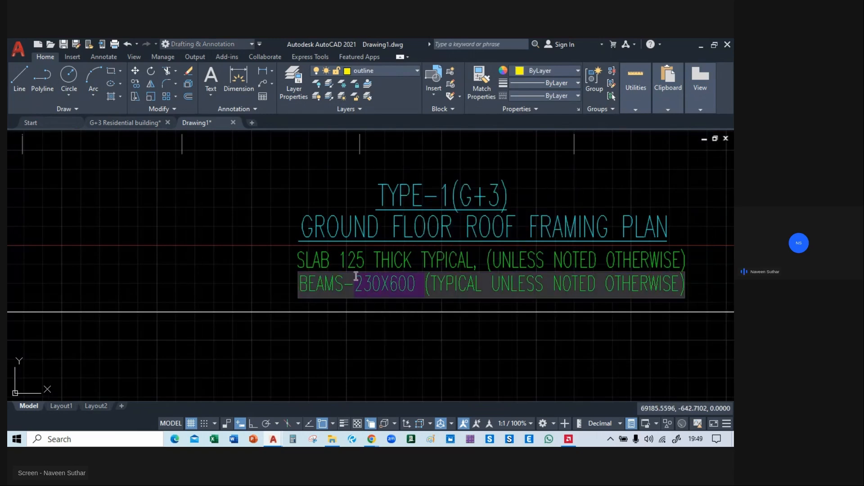
{"action": "left_click", "coordinate": [383, 355]}
{"action": "scroll", "coordinate": [456, 298], "scroll_direction": "down", "scroll_amount": 12}
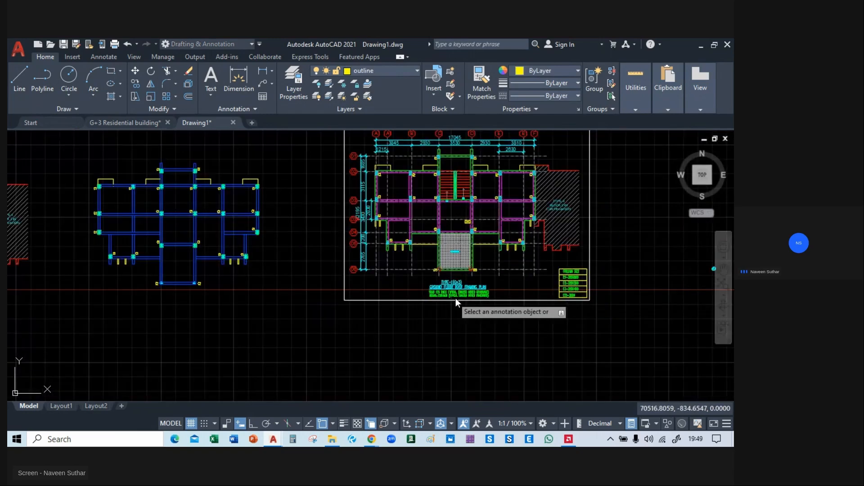
{"action": "scroll", "coordinate": [346, 266], "scroll_direction": "up", "scroll_amount": 6}
{"action": "key", "text": "Escape"}
Paste the 230X600 text just below the upper-left beam, between its two C1 columns.
{"action": "key", "text": "ctrl+v"}
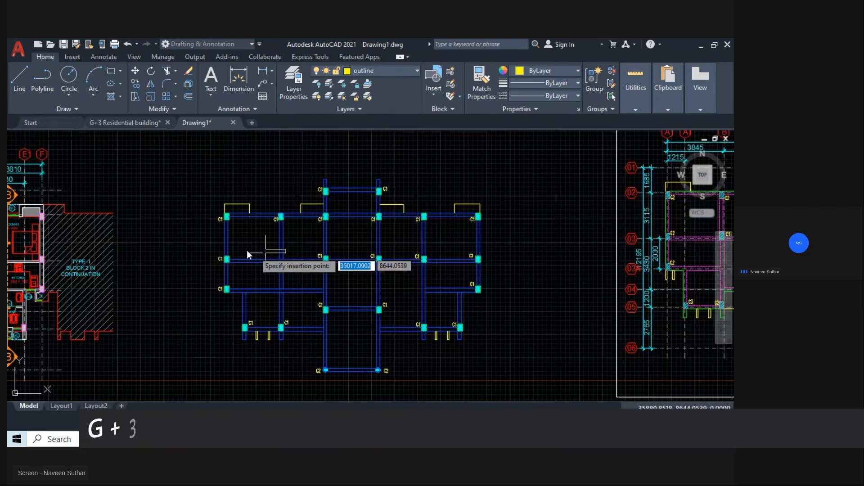
{"action": "scroll", "coordinate": [224, 211], "scroll_direction": "up", "scroll_amount": 4}
{"action": "scroll", "coordinate": [266, 248], "scroll_direction": "up", "scroll_amount": 4}
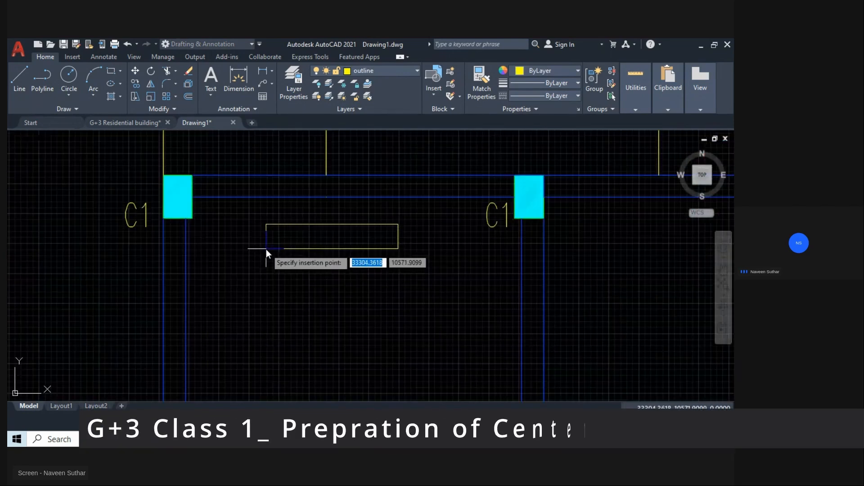
{"action": "left_click", "coordinate": [264, 232]}
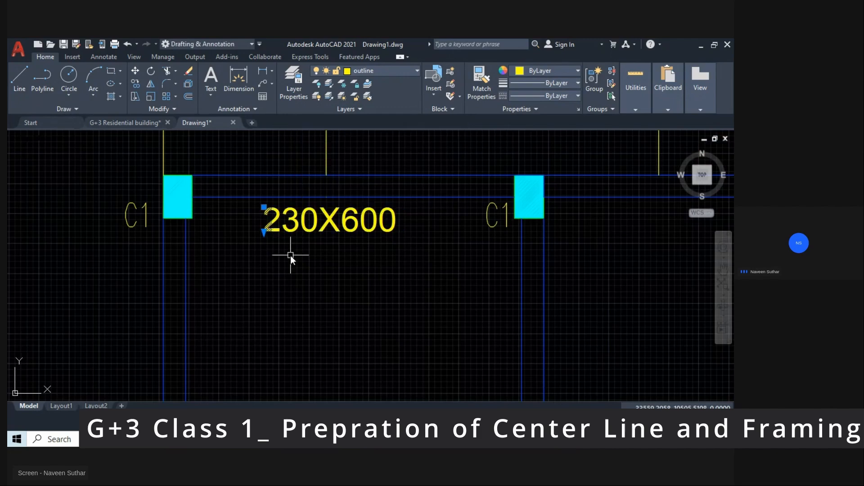
Edit the pasted beam size label to read 230X400.
{"action": "scroll", "coordinate": [351, 248], "scroll_direction": "down", "scroll_amount": 5}
{"action": "middle_click_drag", "start_coordinate": [366, 269], "coordinate": [367, 301]}
{"action": "scroll", "coordinate": [344, 283], "scroll_direction": "up", "scroll_amount": 6}
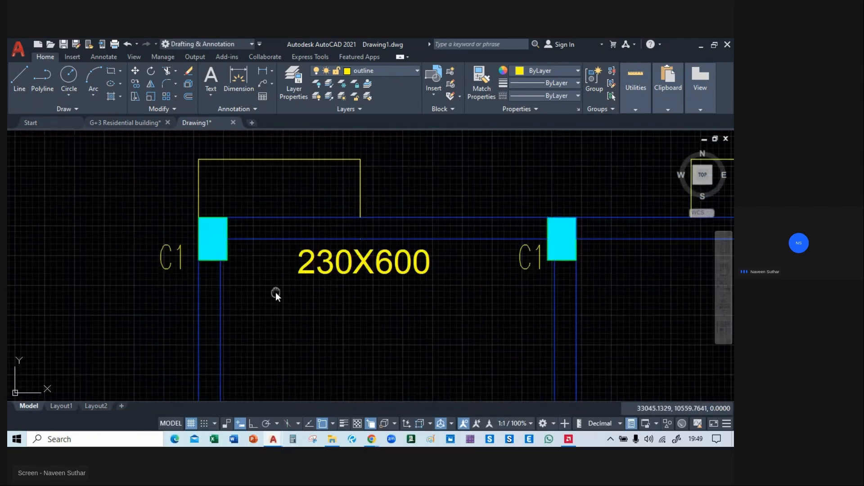
{"action": "middle_click_drag", "start_coordinate": [275, 293], "coordinate": [264, 260]}
{"action": "scroll", "coordinate": [240, 244], "scroll_direction": "down", "scroll_amount": 2}
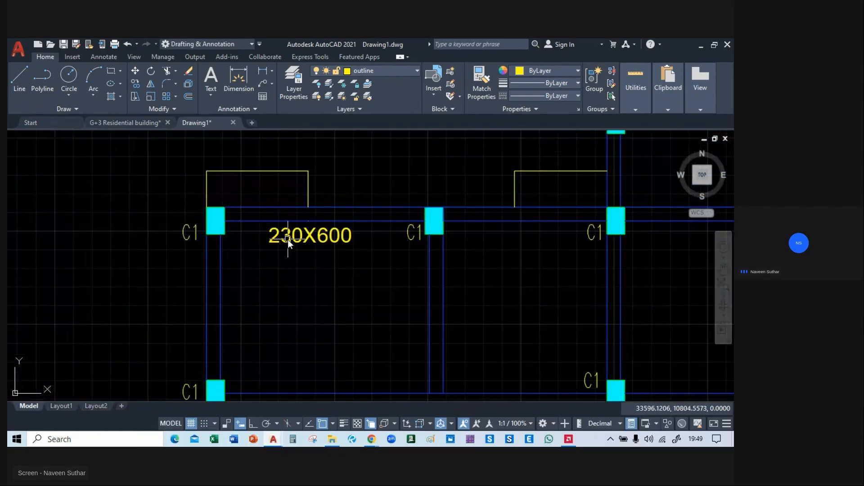
{"action": "scroll", "coordinate": [290, 236], "scroll_direction": "up", "scroll_amount": 2}
{"action": "left_click", "coordinate": [352, 242]}
{"action": "double_click", "coordinate": [352, 241]}
{"action": "key", "text": "BackSpace"}
{"action": "type", "text": "4"}
{"action": "left_click", "coordinate": [396, 270]}
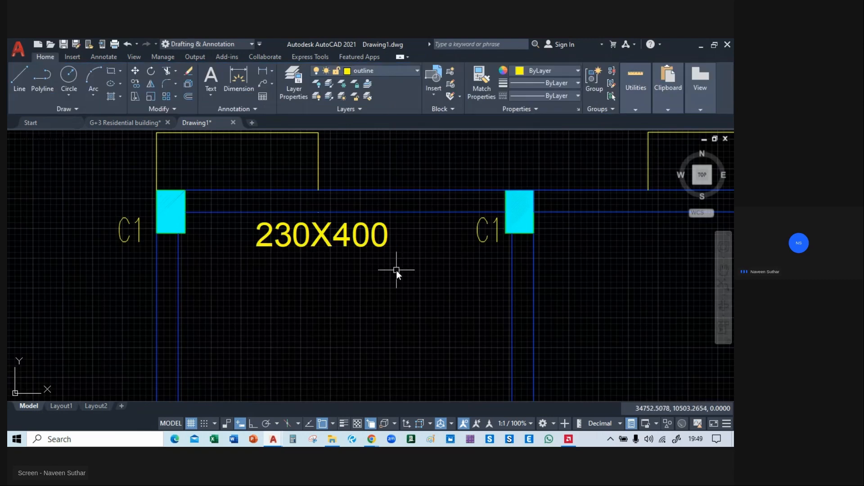
Scale the 230X400 beam label down to a text height of about 129.
{"action": "left_click", "coordinate": [319, 240]}
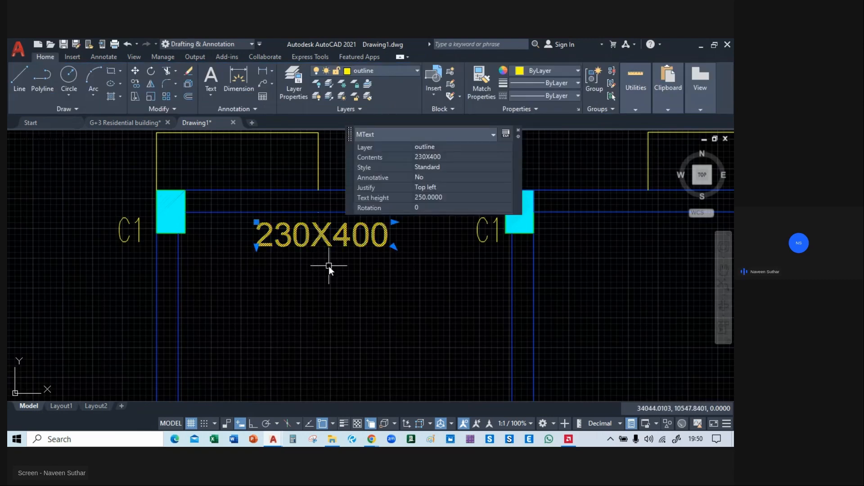
{"action": "type", "text": "m"}
{"action": "key", "text": "Return"}
{"action": "left_click", "coordinate": [325, 269]}
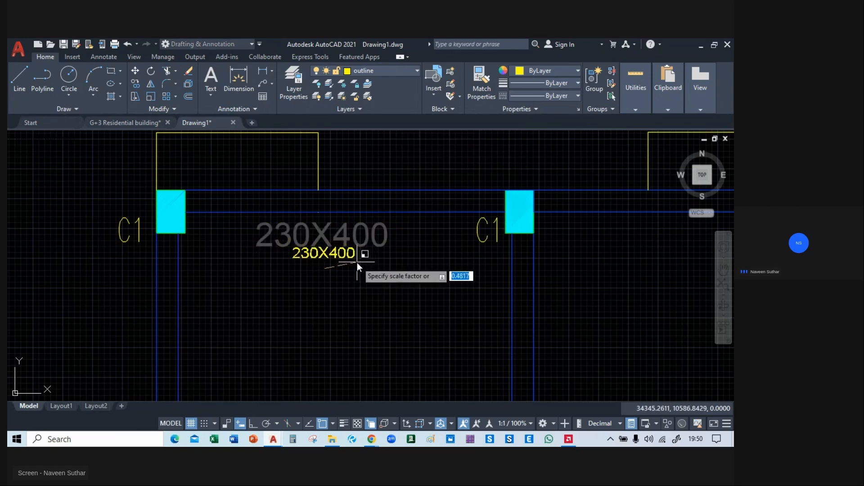
{"action": "left_click", "coordinate": [360, 264]}
Move the 230X400 label up so that it sits just below the upper-left beam.
{"action": "left_click", "coordinate": [343, 253]}
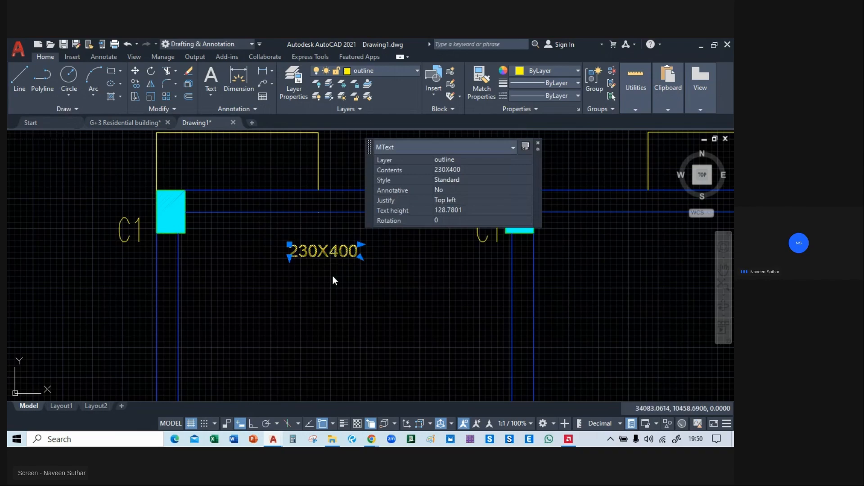
{"action": "type", "text": "m"}
{"action": "key", "text": "Return"}
{"action": "left_click", "coordinate": [331, 274]}
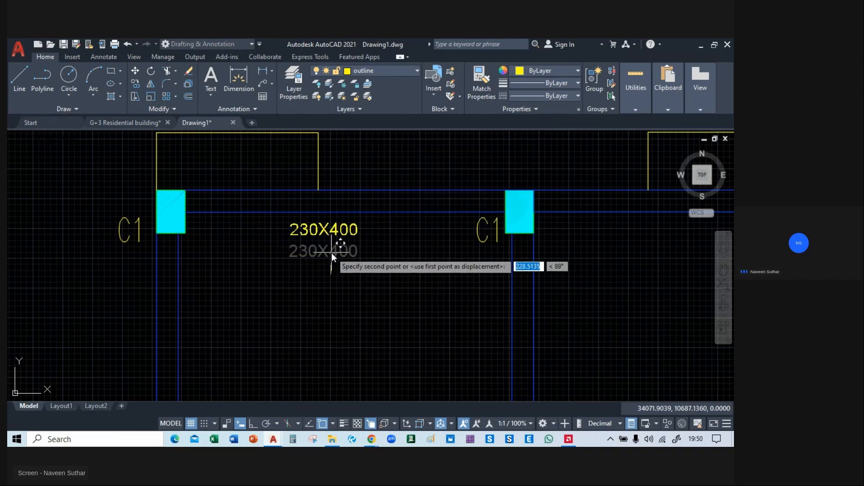
{"action": "left_click", "coordinate": [331, 250]}
{"action": "middle_click_drag", "start_coordinate": [577, 280], "coordinate": [275, 283]}
{"action": "scroll", "coordinate": [128, 257], "scroll_direction": "up", "scroll_amount": 2}
{"action": "middle_click_drag", "start_coordinate": [129, 257], "coordinate": [421, 271]}
{"action": "left_click", "coordinate": [336, 227]}
{"action": "left_click", "coordinate": [190, 260]}
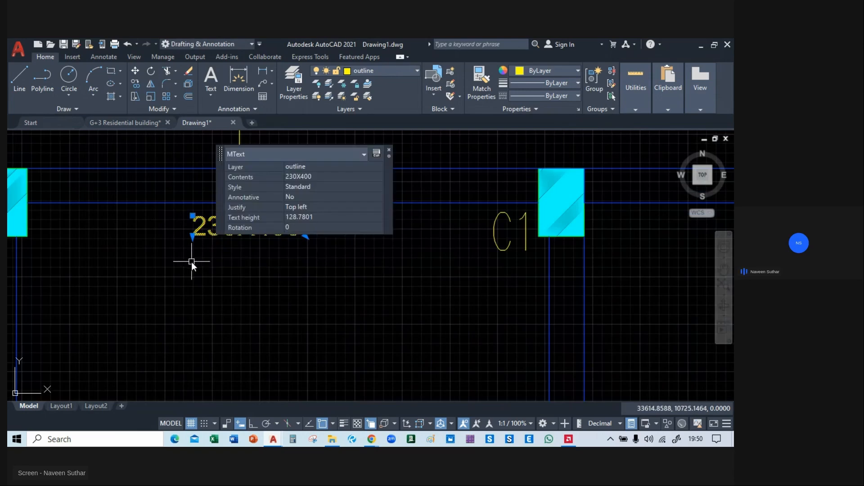
{"action": "key", "text": "Escape"}
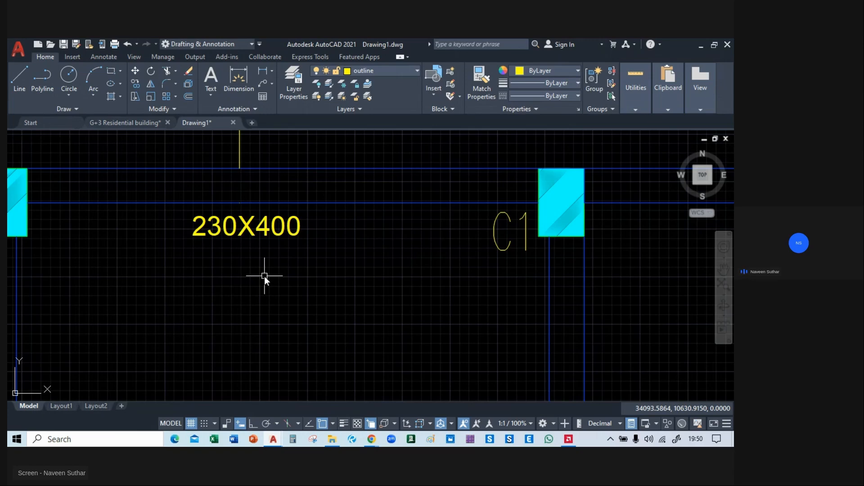
Convert the 230X400 label below the upper-left beam into a block named "beam size".
{"action": "type", "text": "b"}
{"action": "key", "text": "Return"}
{"action": "type", "text": "beam size"}
{"action": "left_click", "coordinate": [564, 354]}
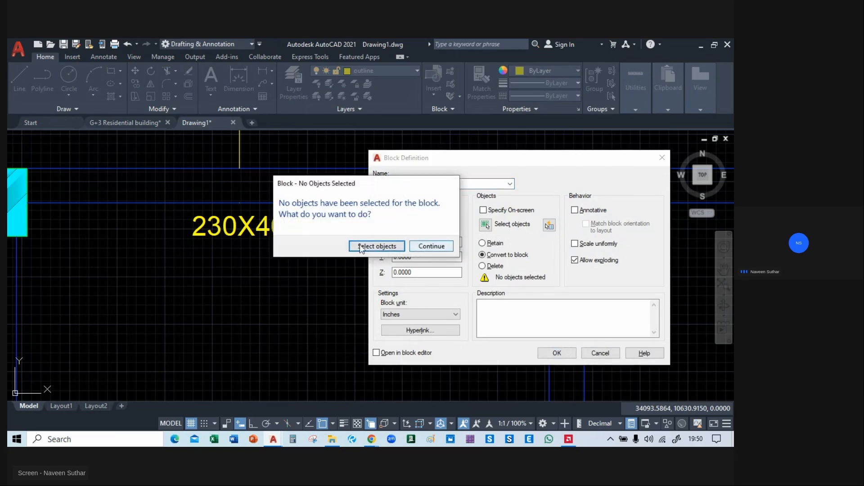
{"action": "left_click", "coordinate": [376, 246]}
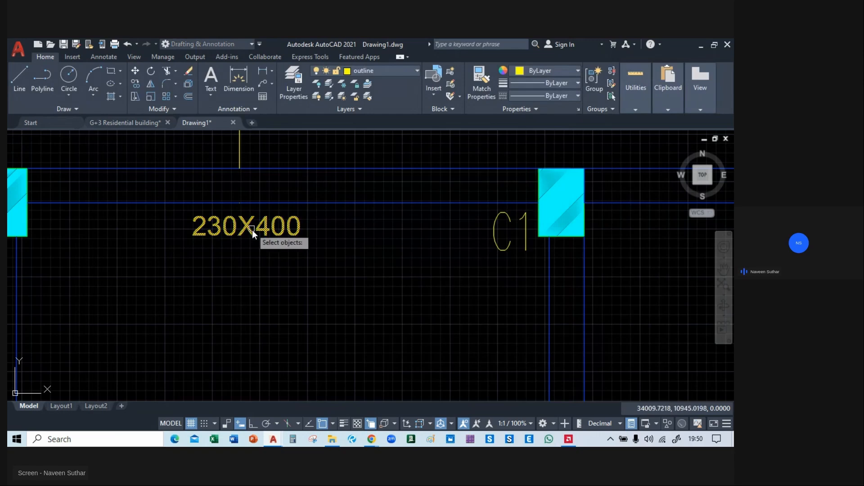
{"action": "key", "text": "Return"}
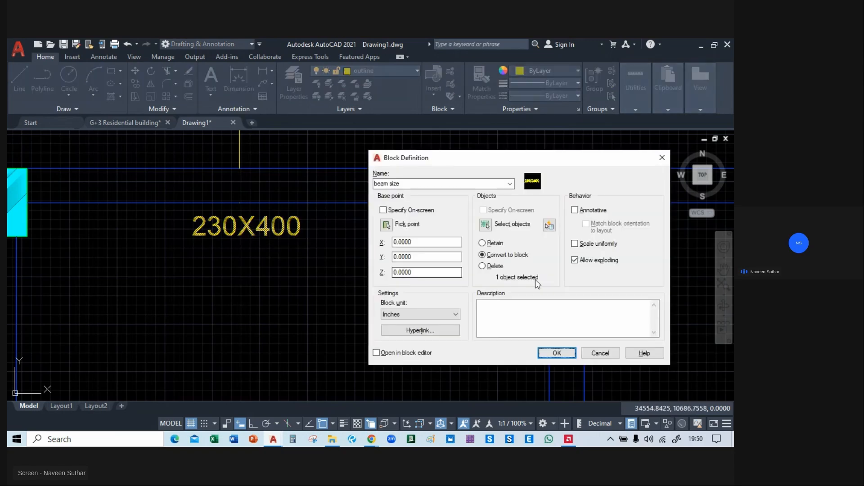
{"action": "left_click", "coordinate": [549, 351]}
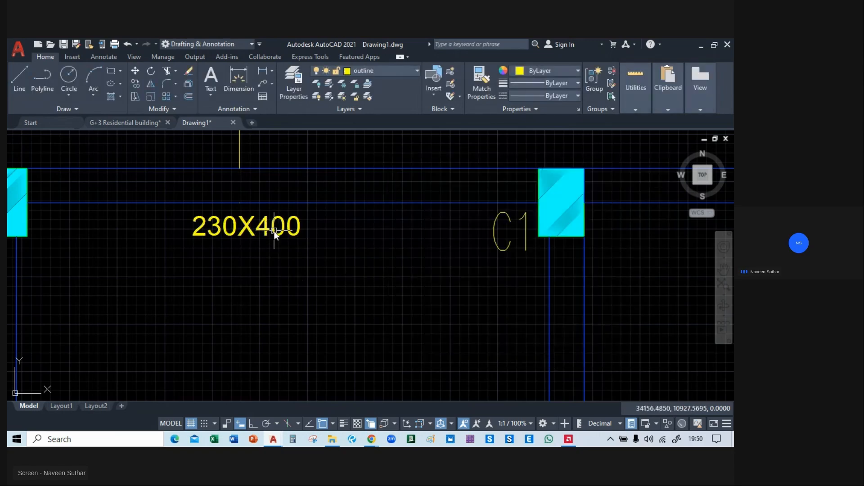
Copy the 230X400 label block horizontally in ortho mode to just below the second and third beams of the top row.
{"action": "left_click", "coordinate": [260, 228]}
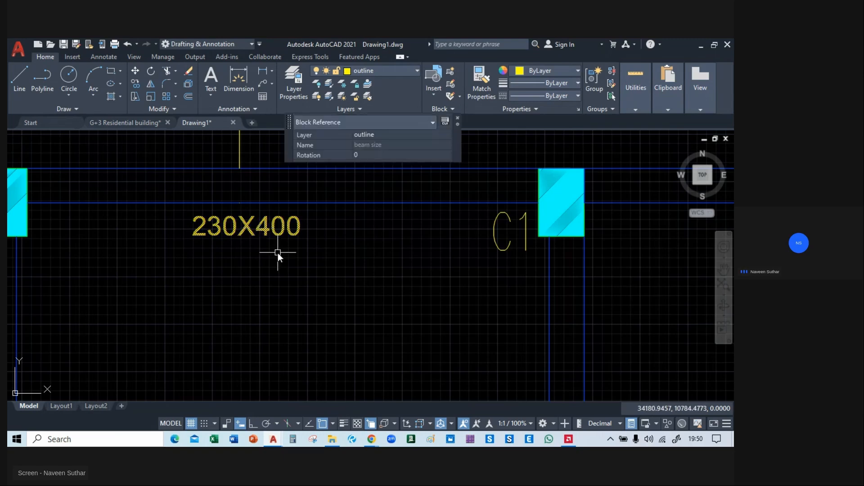
{"action": "type", "text": "co"}
{"action": "key", "text": "space"}
{"action": "left_click", "coordinate": [219, 235]}
{"action": "middle_click_drag", "start_coordinate": [594, 265], "coordinate": [204, 213]}
{"action": "key", "text": "F8"}
{"action": "left_click", "coordinate": [344, 213]}
{"action": "middle_click_drag", "start_coordinate": [684, 234], "coordinate": [58, 249]}
{"action": "left_click", "coordinate": [275, 247]}
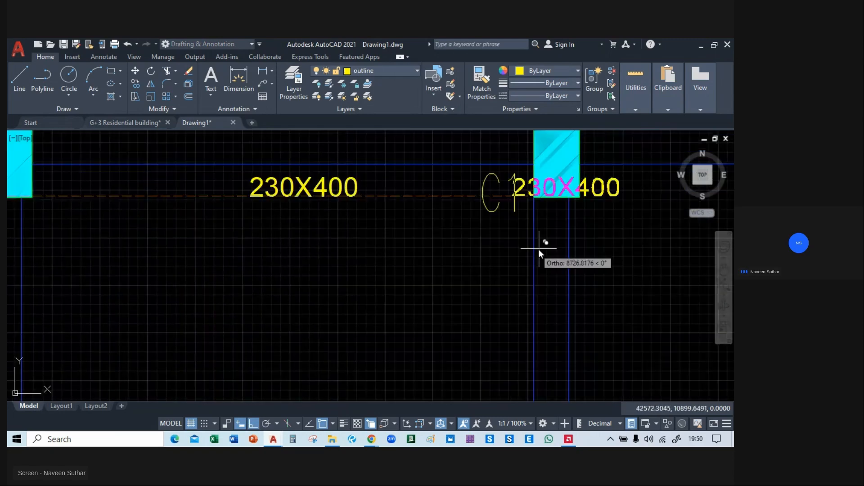
Place further 230X400 label copies below the fourth and fifth beams of the top row.
{"action": "middle_click_drag", "start_coordinate": [660, 256], "coordinate": [259, 257]}
{"action": "left_click", "coordinate": [357, 258]}
{"action": "middle_click_drag", "start_coordinate": [683, 282], "coordinate": [245, 284]}
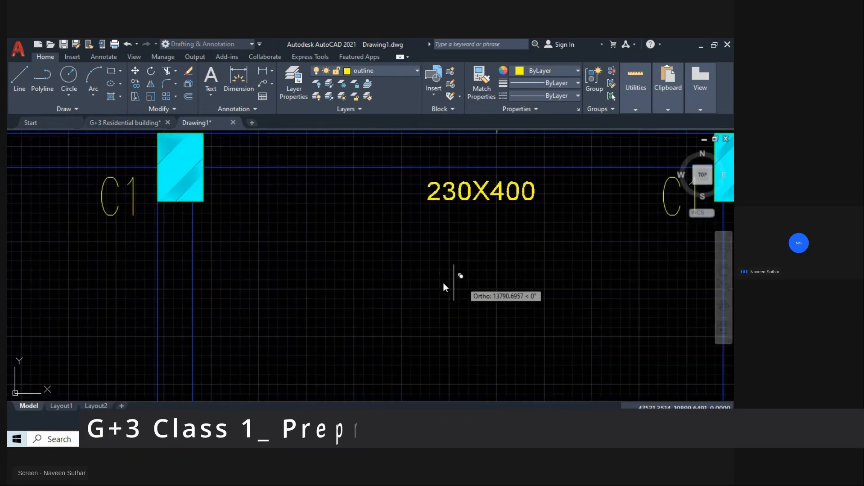
{"action": "scroll", "coordinate": [433, 282], "scroll_direction": "down", "scroll_amount": 5}
{"action": "left_click", "coordinate": [433, 283]}
Place 230X400 label copies below the first two beam spans of the middle row and finish copying.
{"action": "middle_click_drag", "start_coordinate": [420, 327], "coordinate": [662, 175]}
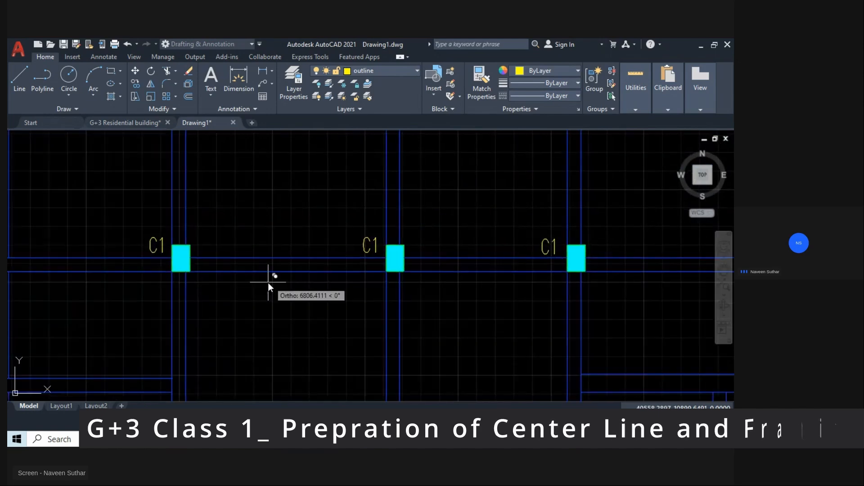
{"action": "scroll", "coordinate": [268, 283], "scroll_direction": "down", "scroll_amount": 5}
{"action": "scroll", "coordinate": [273, 287], "scroll_direction": "up", "scroll_amount": 2}
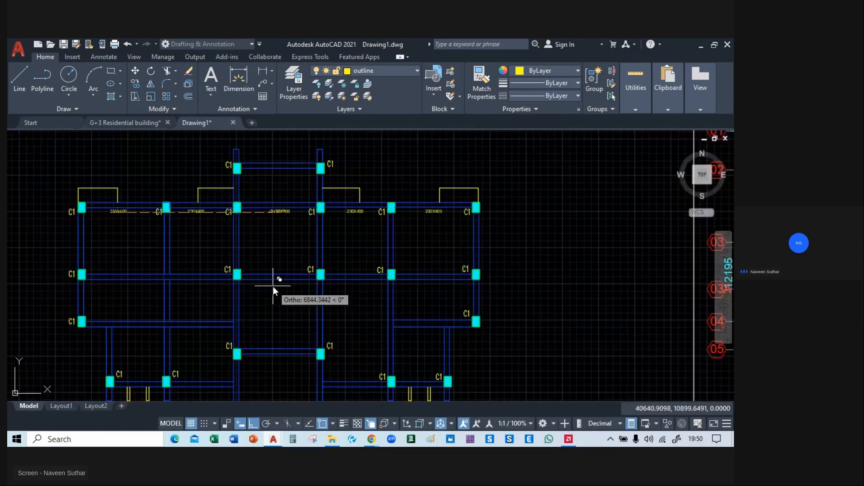
{"action": "scroll", "coordinate": [147, 328], "scroll_direction": "up", "scroll_amount": 2}
{"action": "scroll", "coordinate": [322, 264], "scroll_direction": "up", "scroll_amount": 2}
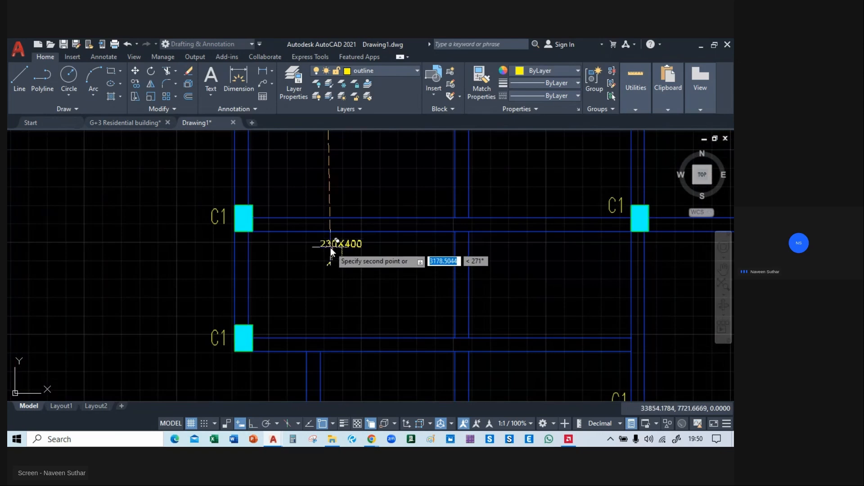
{"action": "left_click", "coordinate": [332, 248]}
{"action": "middle_click_drag", "start_coordinate": [550, 255], "coordinate": [235, 259]}
{"action": "left_click", "coordinate": [224, 251]}
{"action": "middle_click_drag", "start_coordinate": [441, 264], "coordinate": [344, 265]}
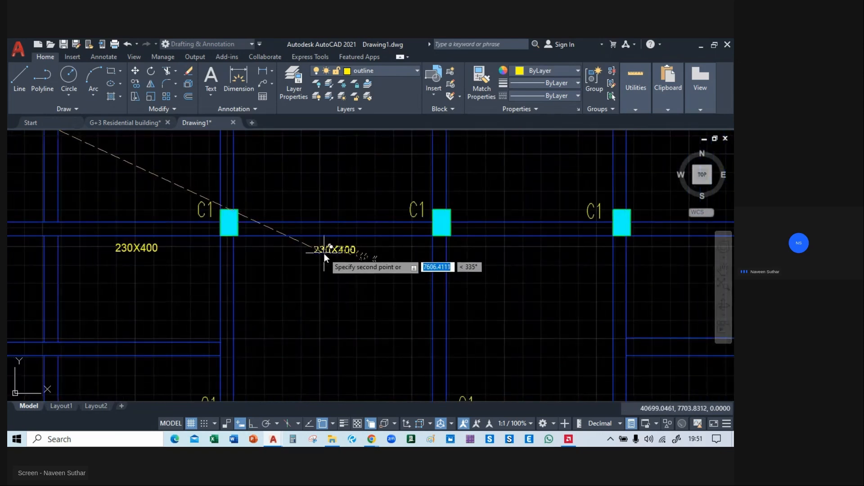
{"action": "left_click", "coordinate": [331, 255]}
{"action": "key", "text": "Escape"}
{"action": "middle_click_drag", "start_coordinate": [97, 250], "coordinate": [506, 310]}
{"action": "middle_click_drag", "start_coordinate": [310, 212], "coordinate": [326, 320]}
{"action": "scroll", "coordinate": [332, 255], "scroll_direction": "up", "scroll_amount": 4}
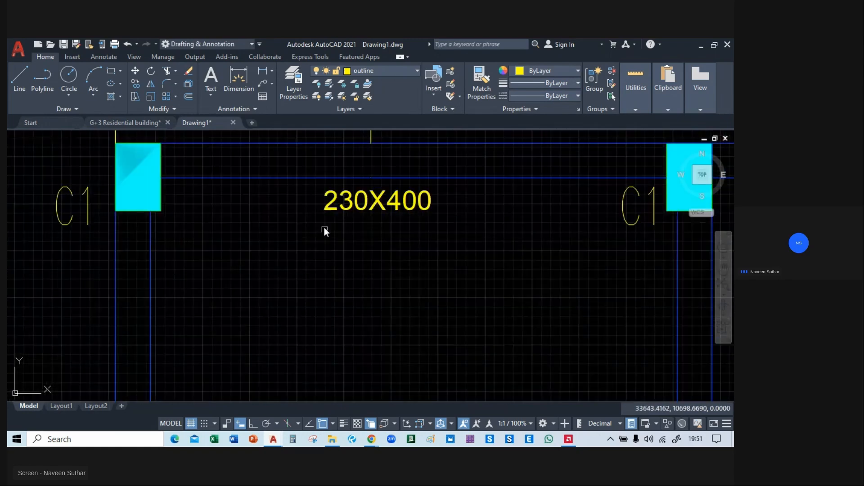
{"action": "scroll", "coordinate": [289, 215], "scroll_direction": "down", "scroll_amount": 8}
{"action": "scroll", "coordinate": [288, 216], "scroll_direction": "up", "scroll_amount": 5}
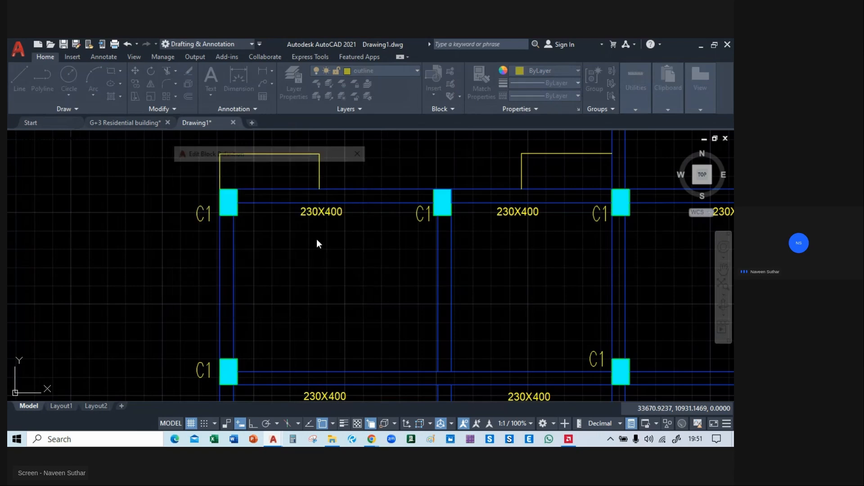
Copy the second 230X400 label of the middle row to below the row's remaining three beam spans.
{"action": "scroll", "coordinate": [317, 239], "scroll_direction": "down", "scroll_amount": 5}
{"action": "scroll", "coordinate": [308, 247], "scroll_direction": "up", "scroll_amount": 5}
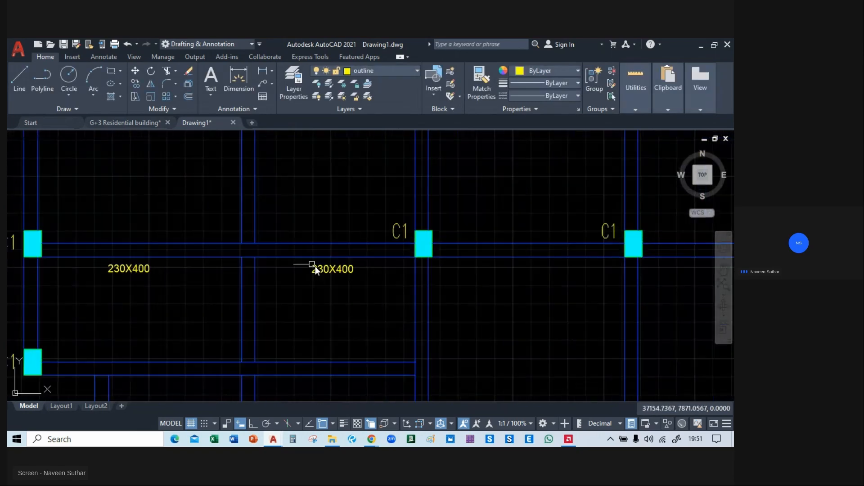
{"action": "left_click", "coordinate": [318, 268]}
{"action": "type", "text": "co"}
{"action": "key", "text": "Return"}
{"action": "left_click", "coordinate": [317, 270]}
{"action": "middle_click_drag", "start_coordinate": [476, 285], "coordinate": [256, 262]}
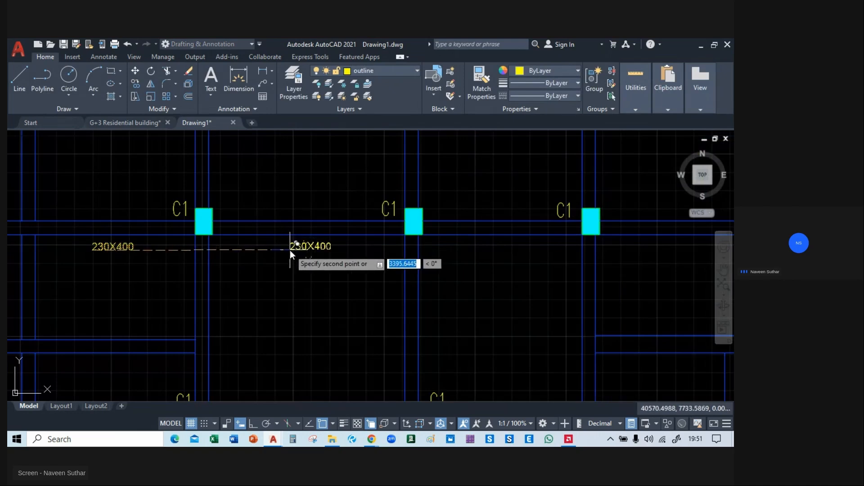
{"action": "left_click", "coordinate": [290, 252]}
{"action": "middle_click_drag", "start_coordinate": [476, 266], "coordinate": [338, 253]}
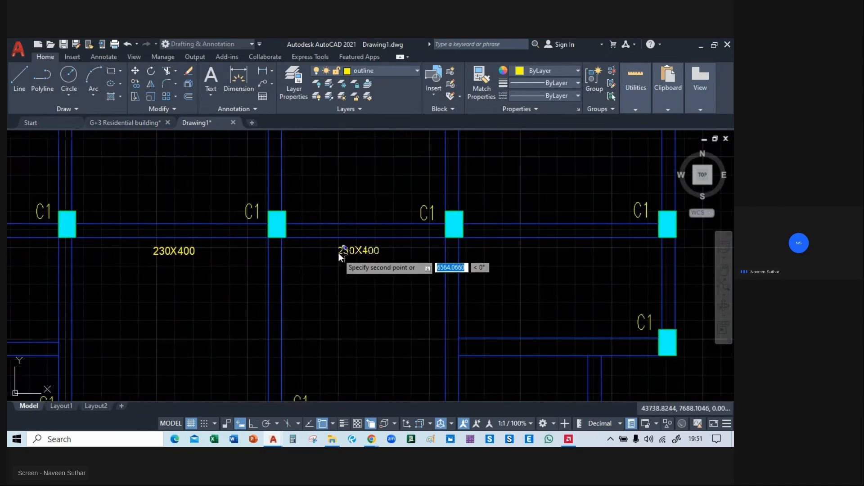
{"action": "left_click", "coordinate": [339, 253]}
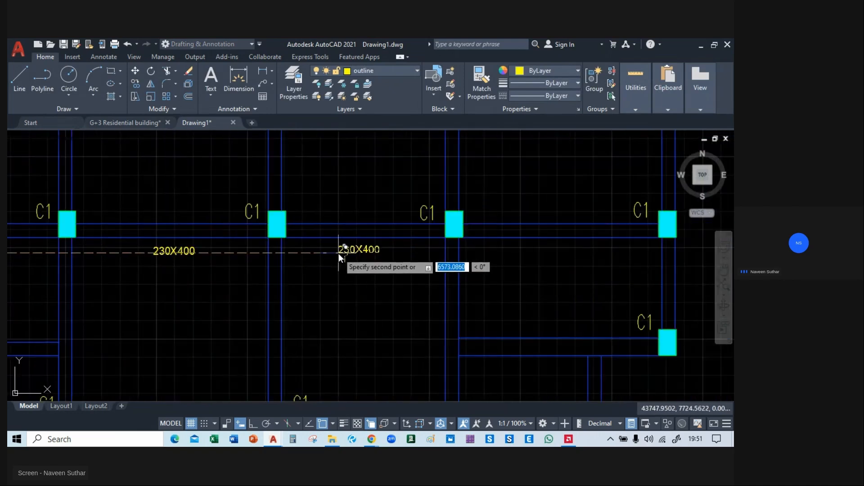
{"action": "left_click", "coordinate": [542, 255]}
Place 230X400 label copies below both segments of the left beam under the middle row.
{"action": "scroll", "coordinate": [542, 255], "scroll_direction": "down", "scroll_amount": 4}
{"action": "middle_click_drag", "start_coordinate": [364, 294], "coordinate": [468, 259]}
{"action": "scroll", "coordinate": [342, 268], "scroll_direction": "up", "scroll_amount": 4}
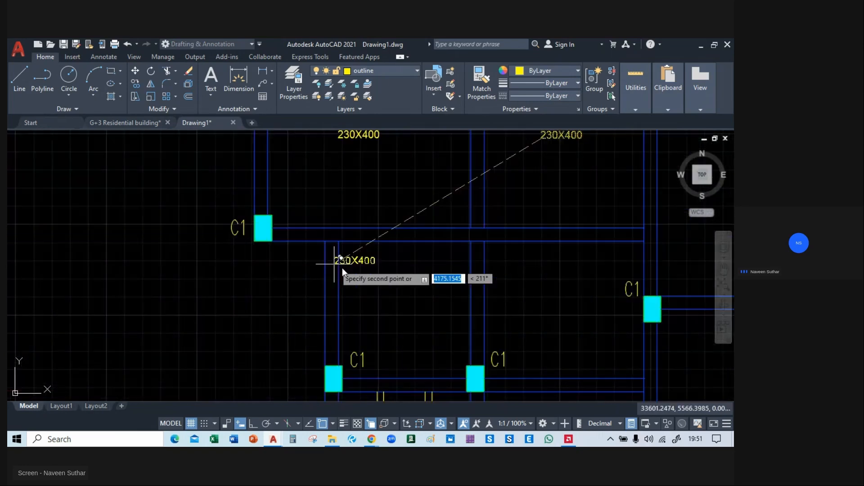
{"action": "left_click", "coordinate": [377, 256]}
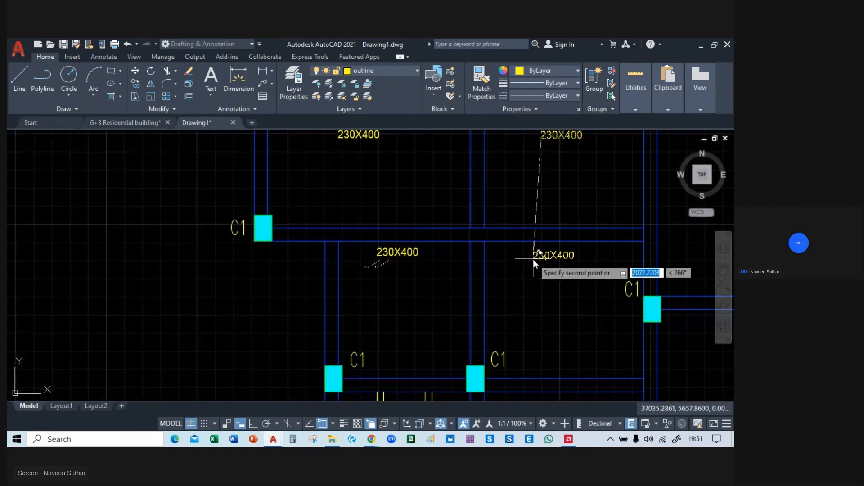
{"action": "mouse_move", "coordinate": [406, 315]}
{"action": "middle_mouse_down"}
{"action": "mouse_move", "coordinate": [312, 256]}
{"action": "mouse_move", "coordinate": [311, 293]}
{"action": "middle_mouse_up"}
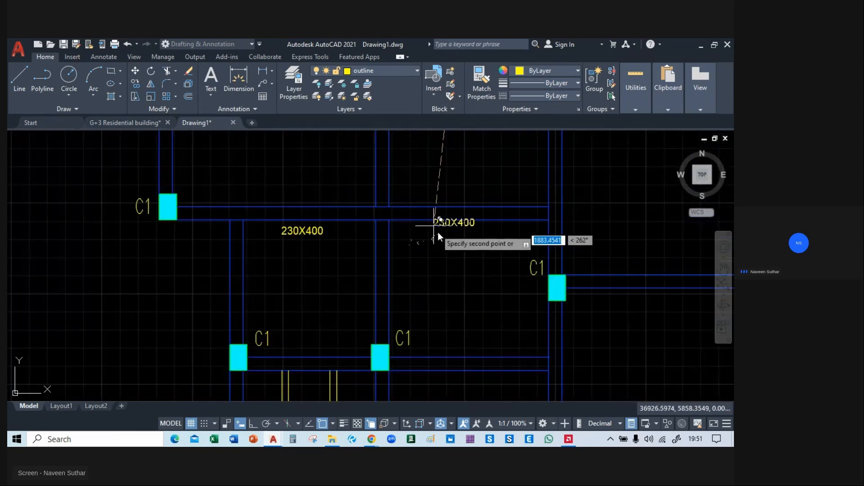
{"action": "middle_click_drag", "start_coordinate": [445, 237], "coordinate": [405, 112]}
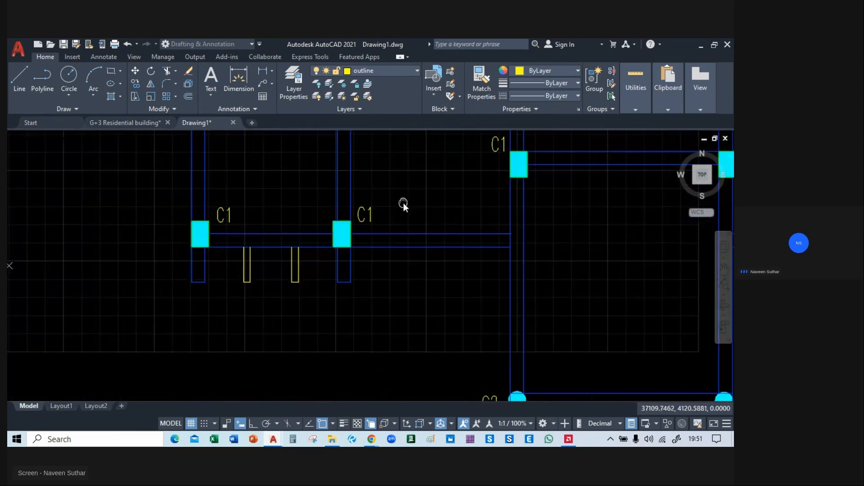
Place 230X400 label copies below the lower-left beam, the central beam between its C1 columns, and the lower-right beam.
{"action": "left_click", "coordinate": [414, 260]}
{"action": "middle_click_drag", "start_coordinate": [611, 208], "coordinate": [295, 287]}
{"action": "left_click", "coordinate": [286, 259]}
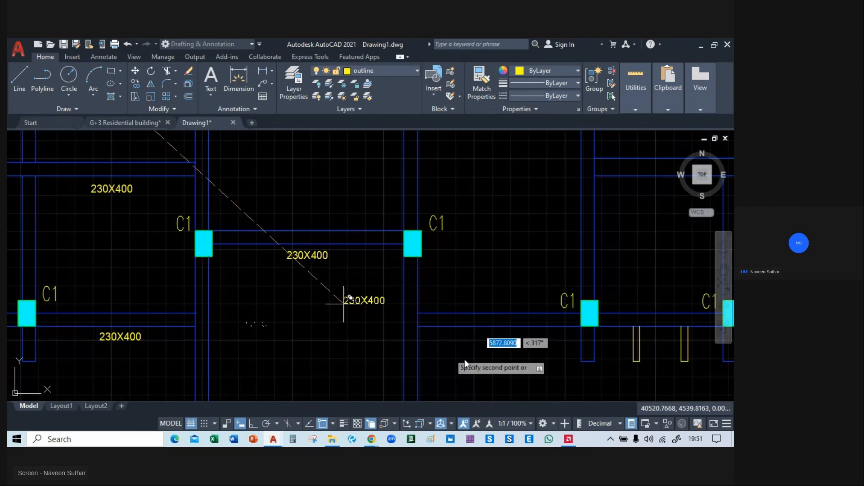
{"action": "middle_click_drag", "start_coordinate": [465, 359], "coordinate": [335, 288]}
{"action": "left_click", "coordinate": [342, 272]}
Place 230X400 label copies below the short right-side beam and the beam between the two C2 columns, ending the copy.
{"action": "middle_click_drag", "start_coordinate": [468, 322], "coordinate": [430, 438]}
{"action": "scroll", "coordinate": [402, 322], "scroll_direction": "down", "scroll_amount": 4}
{"action": "scroll", "coordinate": [444, 314], "scroll_direction": "up", "scroll_amount": 4}
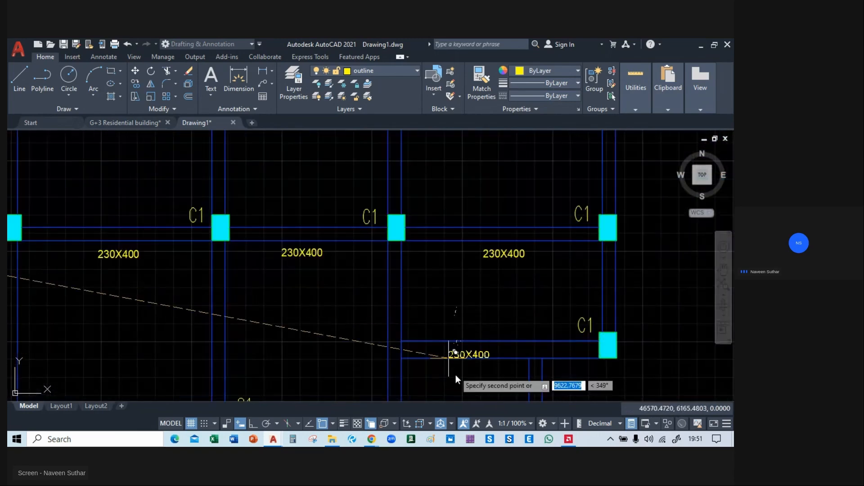
{"action": "middle_click_drag", "start_coordinate": [450, 382], "coordinate": [431, 303]}
{"action": "scroll", "coordinate": [431, 299], "scroll_direction": "down", "scroll_amount": 4}
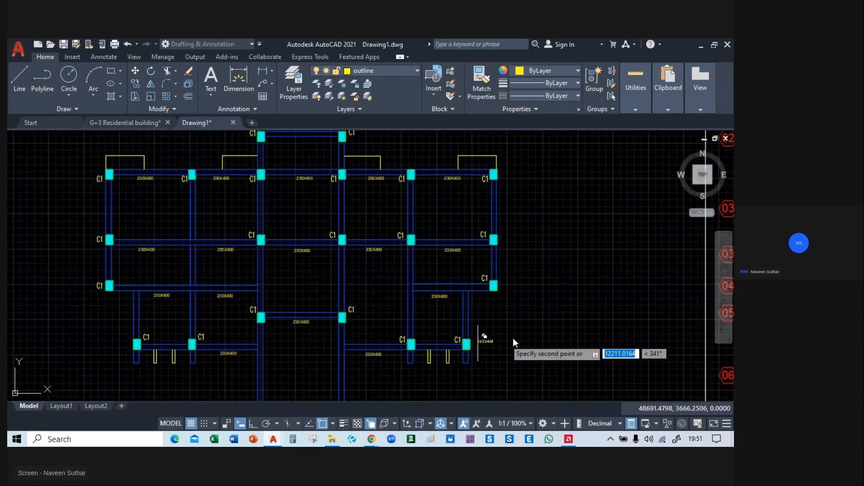
{"action": "middle_click_drag", "start_coordinate": [515, 336], "coordinate": [551, 286]}
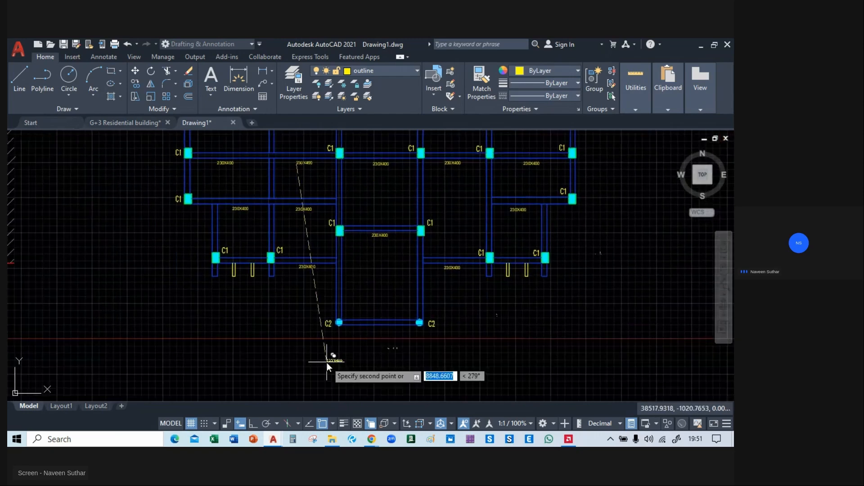
{"action": "scroll", "coordinate": [333, 355], "scroll_direction": "up", "scroll_amount": 4}
{"action": "key", "text": "Escape"}
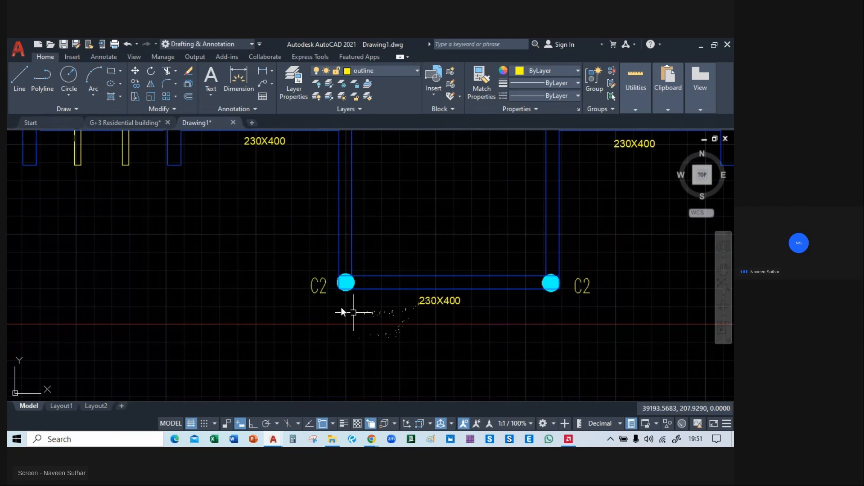
Copy the upper-left beam's 230X400 label into the empty area left of the plan.
{"action": "scroll", "coordinate": [315, 288], "scroll_direction": "down", "scroll_amount": 4}
{"action": "scroll", "coordinate": [252, 264], "scroll_direction": "up", "scroll_amount": 2}
{"action": "scroll", "coordinate": [252, 263], "scroll_direction": "down", "scroll_amount": 4}
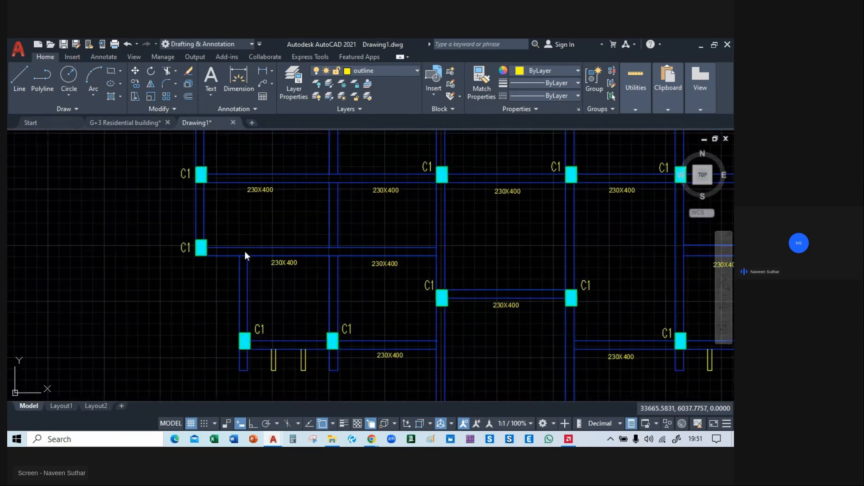
{"action": "scroll", "coordinate": [278, 255], "scroll_direction": "up", "scroll_amount": 6}
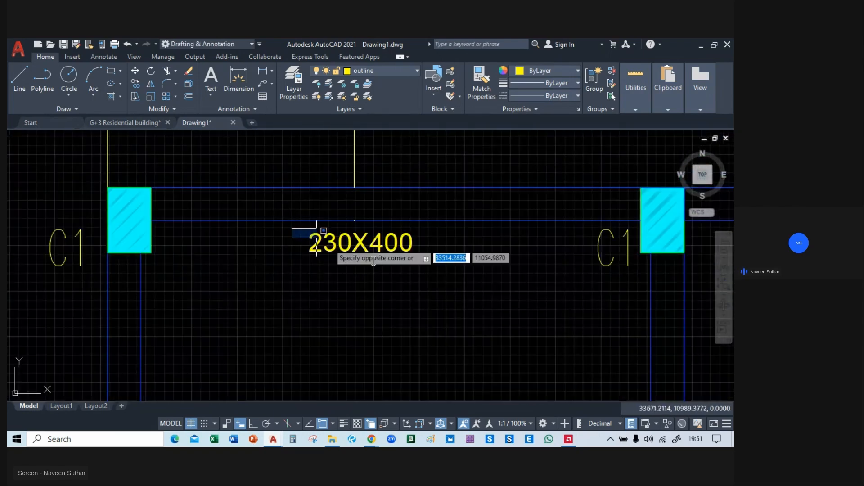
{"action": "left_click", "coordinate": [298, 249]}
{"action": "type", "text": "co"}
{"action": "key", "text": "Return"}
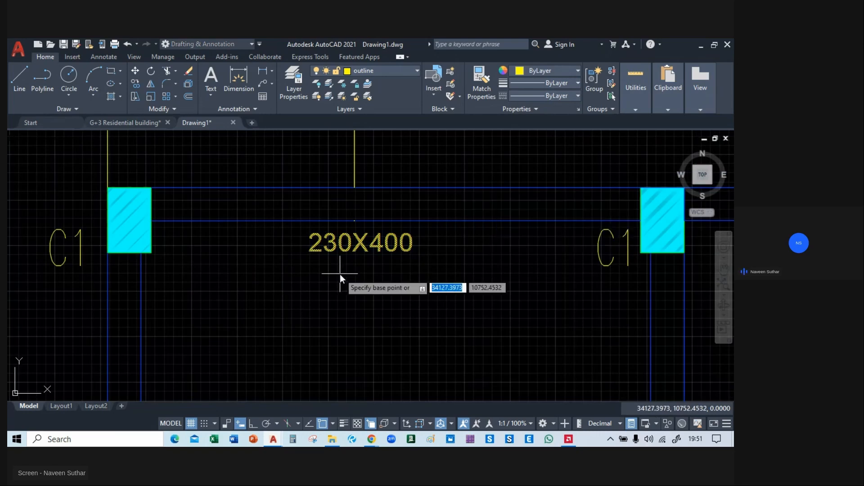
{"action": "left_click", "coordinate": [340, 274]}
{"action": "scroll", "coordinate": [339, 274], "scroll_direction": "down", "scroll_amount": 4}
{"action": "middle_click_drag", "start_coordinate": [72, 276], "coordinate": [314, 264]}
{"action": "left_click", "coordinate": [313, 266]}
{"action": "left_click", "coordinate": [261, 229]}
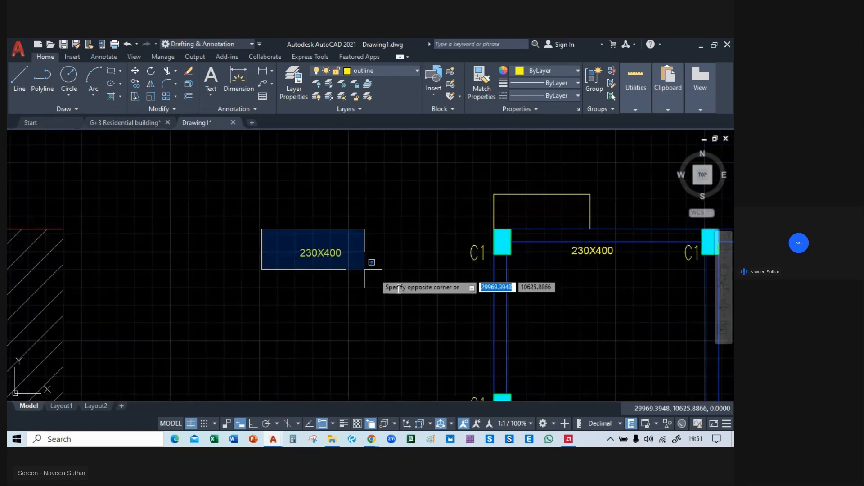
{"action": "type", "text": "ro"}
{"action": "key", "text": "Return"}
{"action": "left_click", "coordinate": [339, 288]}
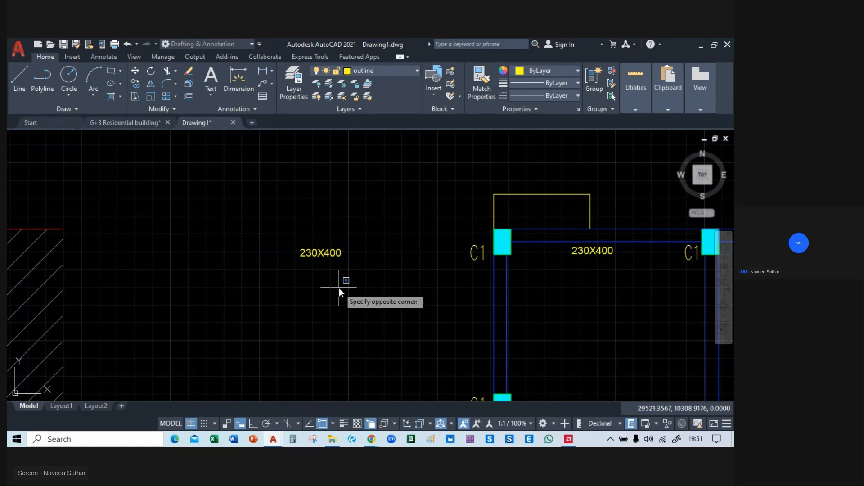
{"action": "left_click", "coordinate": [316, 248]}
{"action": "type", "text": "ro"}
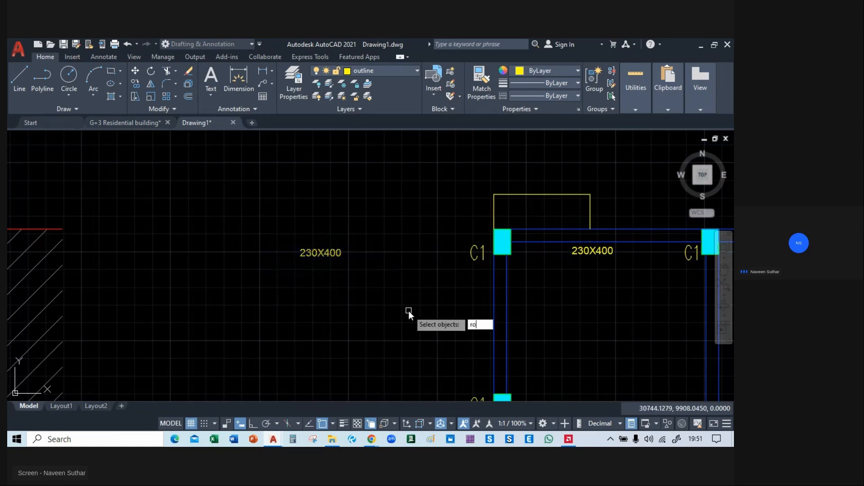
{"action": "key", "text": "Return"}
{"action": "key", "text": "Escape"}
Rotate the 230X400 label copy left of the plan a quarter turn clockwise so that it reads vertically.
{"action": "left_click", "coordinate": [331, 254]}
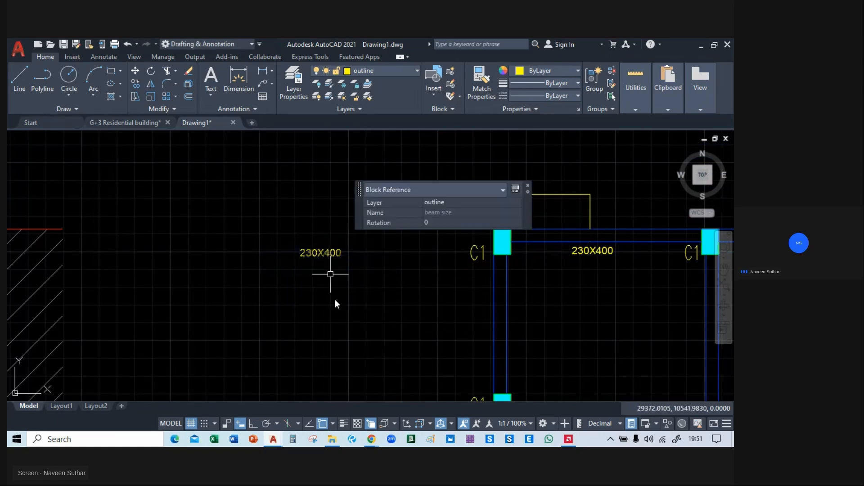
{"action": "type", "text": "ro"}
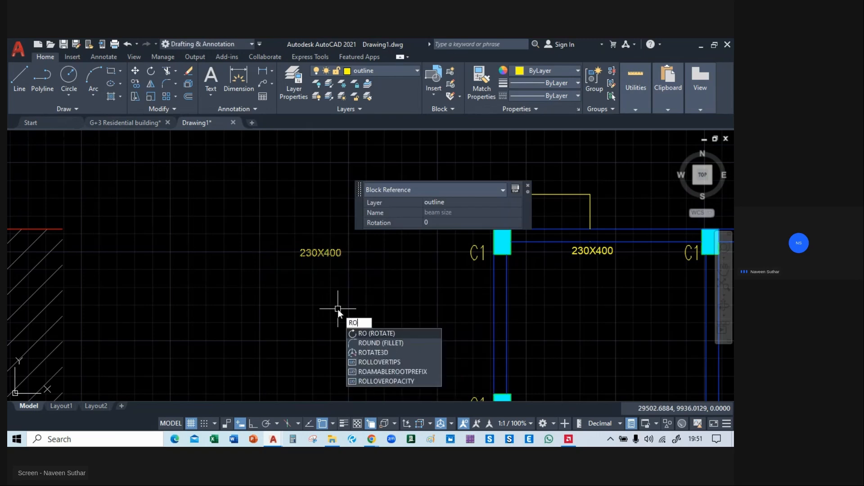
{"action": "key", "text": "Return"}
{"action": "left_click", "coordinate": [361, 256]}
{"action": "left_click", "coordinate": [358, 297]}
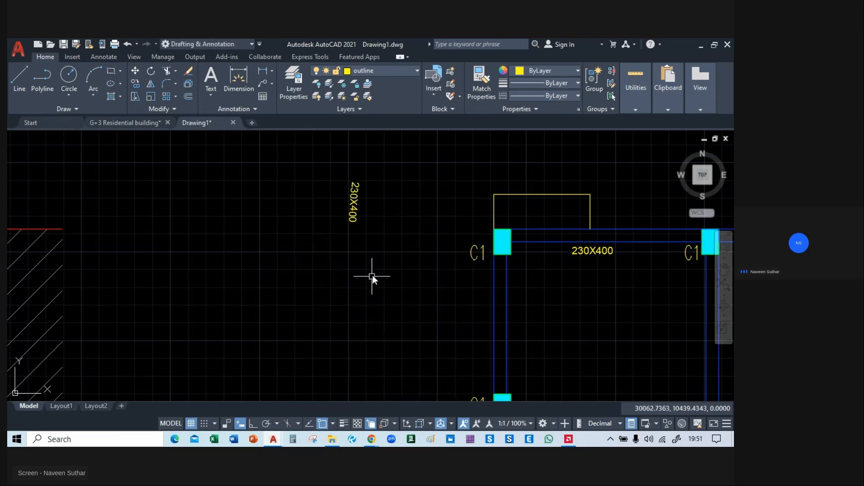
Delete the vertical 230X400 label copy left of the plan.
{"action": "left_click", "coordinate": [372, 185]}
{"action": "left_click", "coordinate": [331, 222]}
{"action": "key", "text": "Delete"}
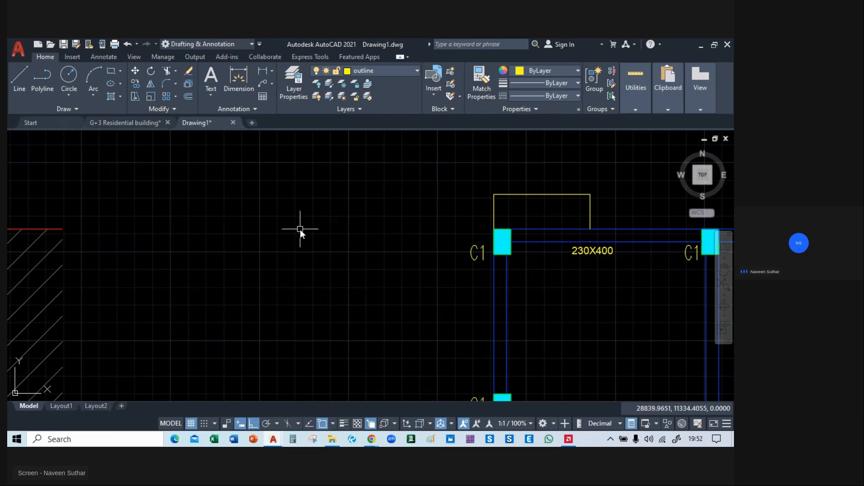
Copy the upper-left beam's 230X400 label again into the empty area left of the plan.
{"action": "left_click", "coordinate": [588, 253]}
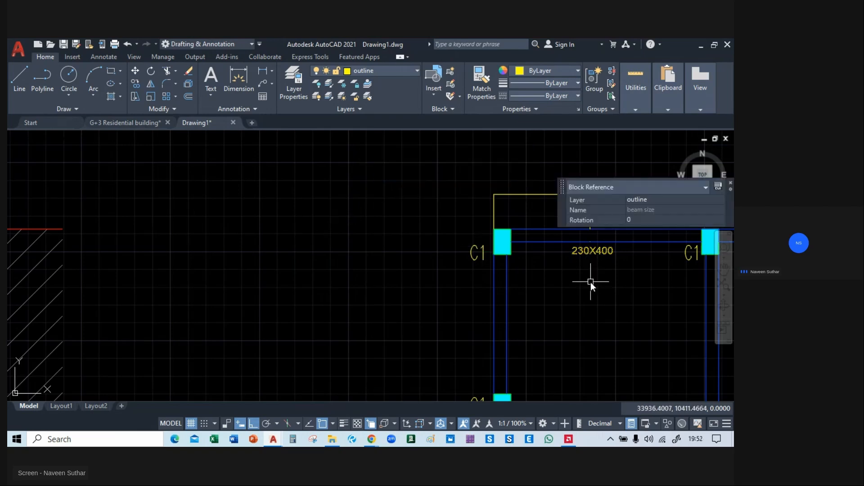
{"action": "type", "text": "co"}
{"action": "key", "text": "Return"}
{"action": "left_click", "coordinate": [590, 282]}
{"action": "left_click", "coordinate": [367, 299]}
{"action": "key", "text": "Escape"}
Rotate the new 230X400 label copy a quarter turn counterclockwise so that it reads upward.
{"action": "left_click", "coordinate": [321, 230]}
{"action": "left_click", "coordinate": [385, 276]}
{"action": "type", "text": "m"}
{"action": "key", "text": "Return"}
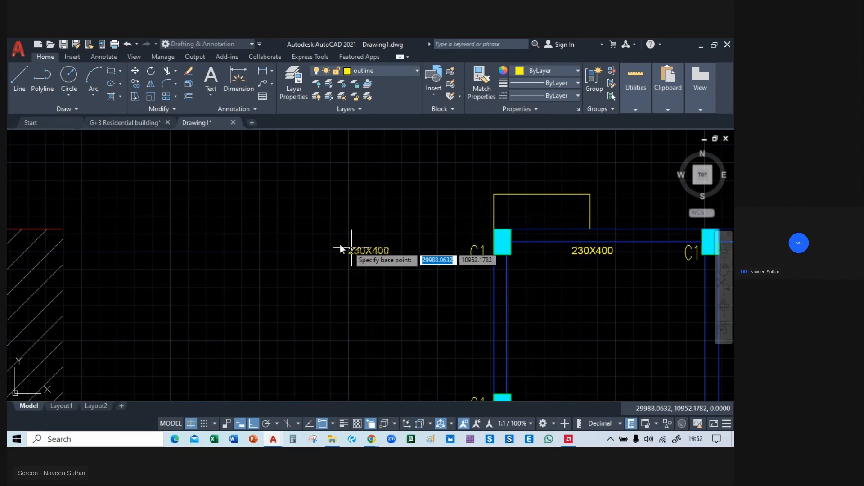
{"action": "left_click", "coordinate": [346, 297]}
{"action": "left_click", "coordinate": [336, 224]}
Copy the vertical 230X400 label beside the upper and lower beams on the plan's far-left edge, with Ortho off.
{"action": "left_click", "coordinate": [310, 262]}
{"action": "left_click", "coordinate": [274, 291]}
{"action": "type", "text": "m"}
{"action": "key", "text": "Return"}
{"action": "middle_click_drag", "start_coordinate": [304, 320], "coordinate": [133, 207]}
{"action": "left_click", "coordinate": [146, 167]}
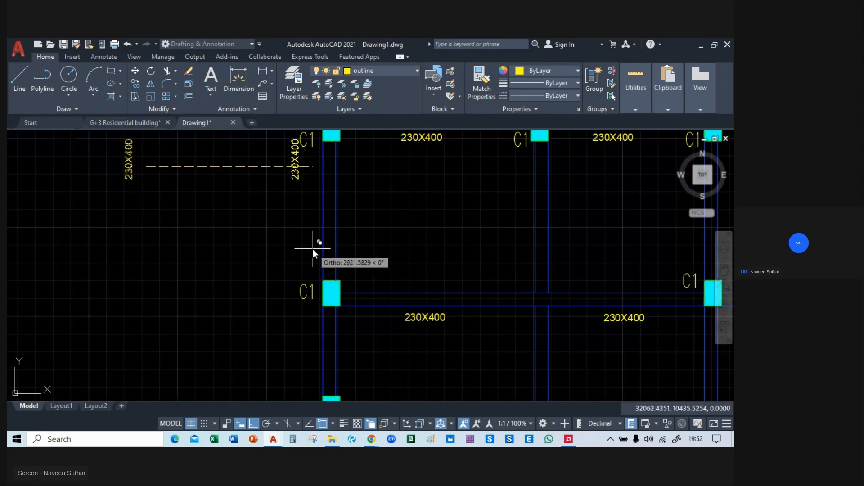
{"action": "key", "text": "F8"}
{"action": "left_click", "coordinate": [331, 222]}
{"action": "middle_click_drag", "start_coordinate": [334, 355], "coordinate": [314, 253]}
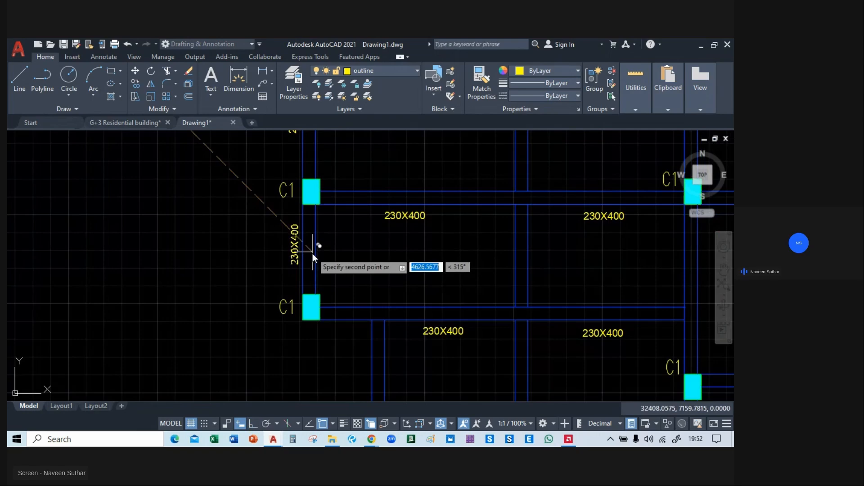
{"action": "left_click", "coordinate": [312, 257]}
Place vertical 230X400 copies beside the second line of vertical beams and the left-hand beams of the central bay.
{"action": "middle_click_drag", "start_coordinate": [468, 211], "coordinate": [328, 190]}
{"action": "left_click", "coordinate": [360, 270]}
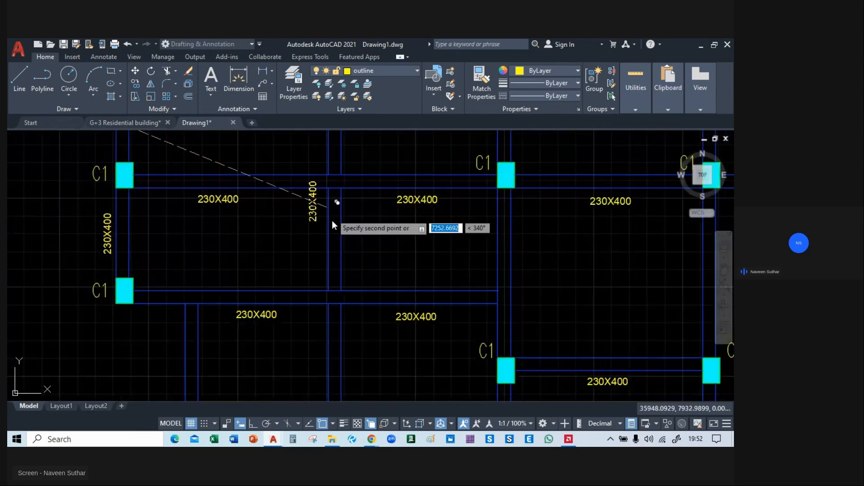
{"action": "left_click", "coordinate": [334, 242]}
{"action": "middle_click_drag", "start_coordinate": [333, 242], "coordinate": [226, 399]}
{"action": "middle_click_drag", "start_coordinate": [289, 237], "coordinate": [295, 268]}
{"action": "left_click", "coordinate": [269, 246]}
{"action": "middle_click_drag", "start_coordinate": [268, 335], "coordinate": [286, 148]}
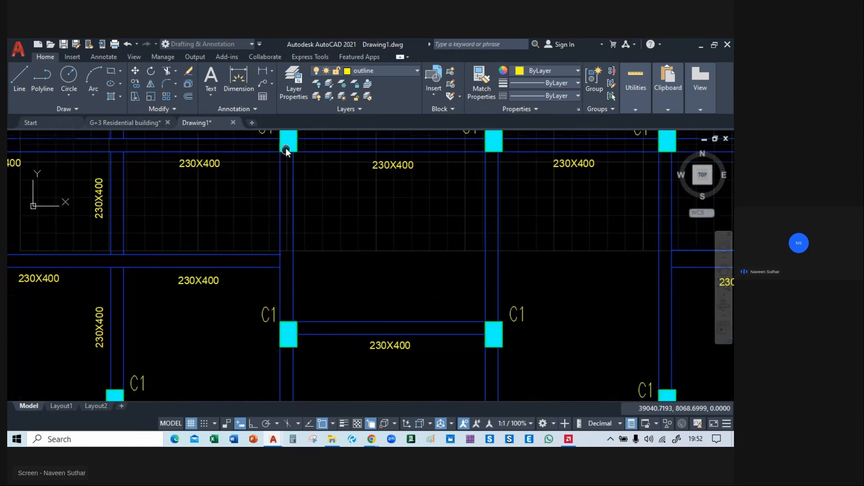
{"action": "left_click", "coordinate": [290, 220]}
Place vertical 230X400 copies beside the central bay's right-hand beam and the two beams leading to the C2 columns.
{"action": "middle_click_drag", "start_coordinate": [543, 223], "coordinate": [336, 249]}
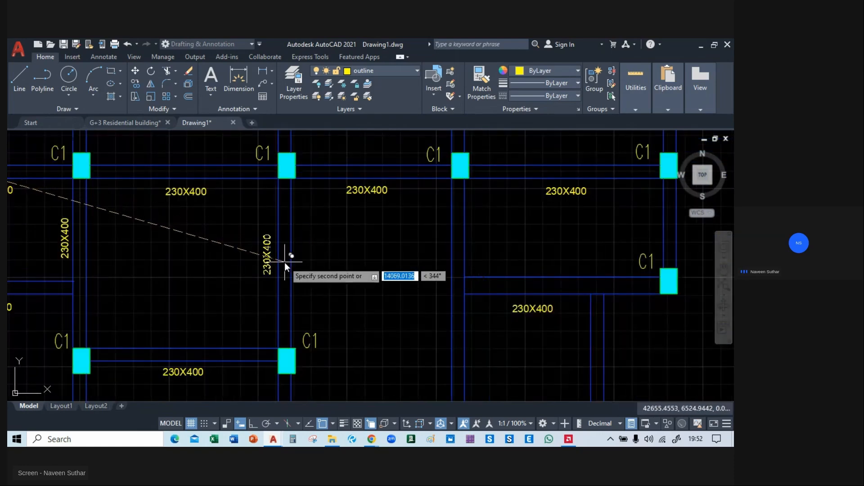
{"action": "middle_click_drag", "start_coordinate": [264, 391], "coordinate": [282, 227]}
{"action": "middle_click_drag", "start_coordinate": [307, 301], "coordinate": [303, 215]}
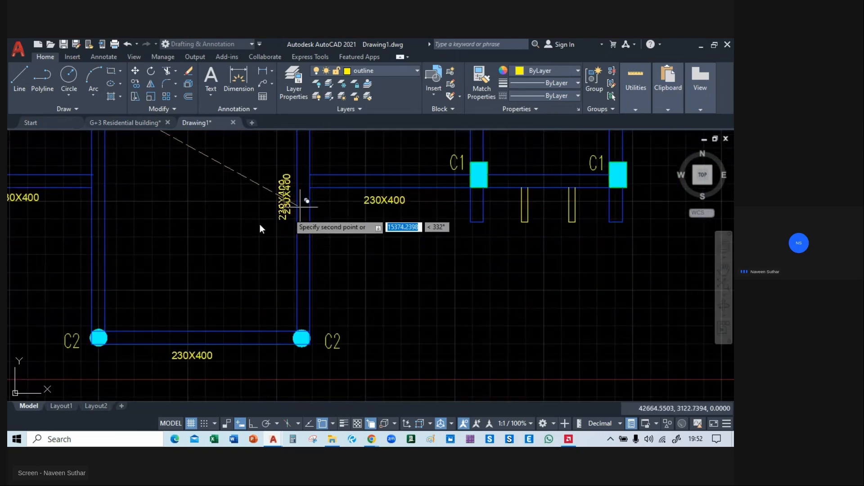
{"action": "middle_click_drag", "start_coordinate": [147, 232], "coordinate": [252, 312]}
{"action": "middle_click_drag", "start_coordinate": [190, 334], "coordinate": [205, 263]}
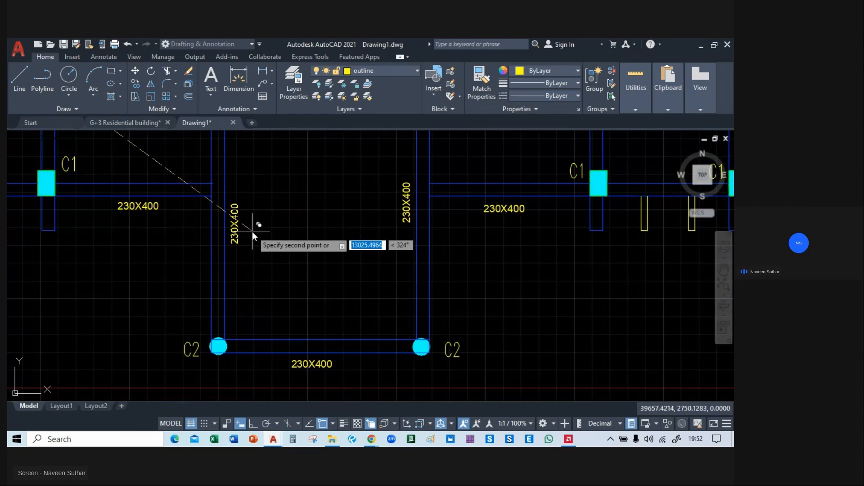
Place vertical 230X400 copies beside the right wing's inner vertical beams and the upper far-right beam, ending the copy.
{"action": "scroll", "coordinate": [252, 232], "scroll_direction": "down", "scroll_amount": 6}
{"action": "scroll", "coordinate": [361, 279], "scroll_direction": "up", "scroll_amount": 5}
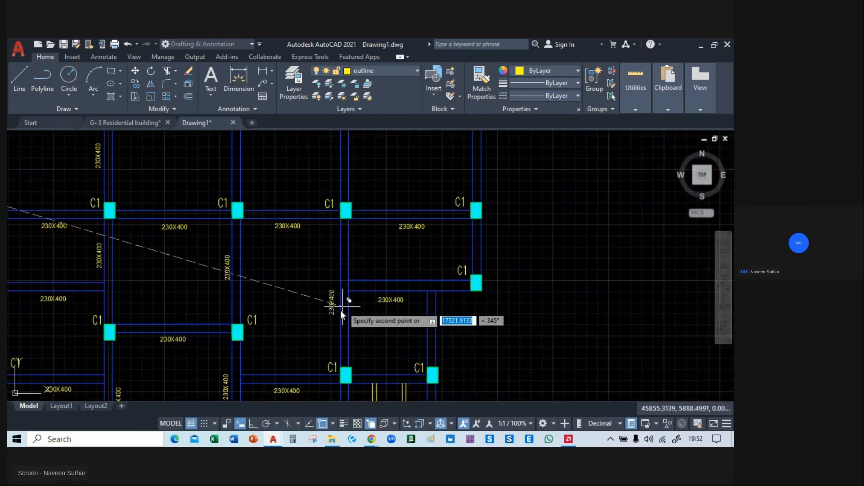
{"action": "middle_click_drag", "start_coordinate": [340, 310], "coordinate": [344, 269]}
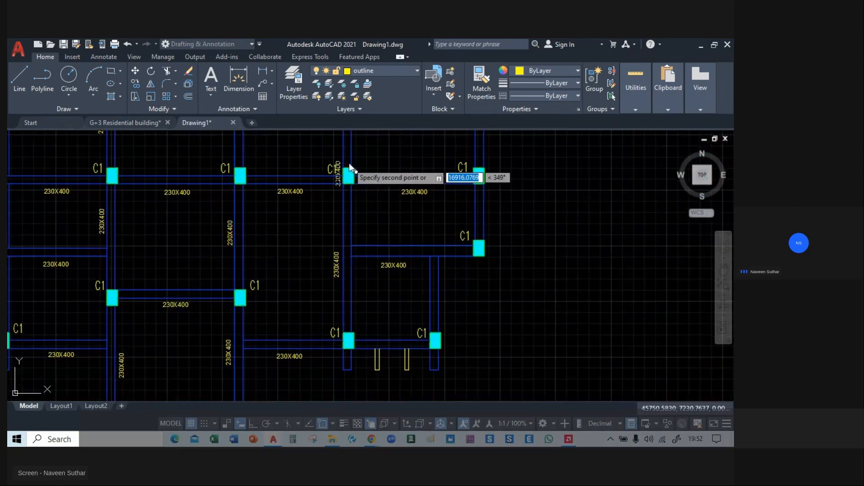
{"action": "middle_click_drag", "start_coordinate": [349, 145], "coordinate": [347, 311]}
{"action": "left_click", "coordinate": [348, 291]}
{"action": "scroll", "coordinate": [348, 290], "scroll_direction": "down", "scroll_amount": 5}
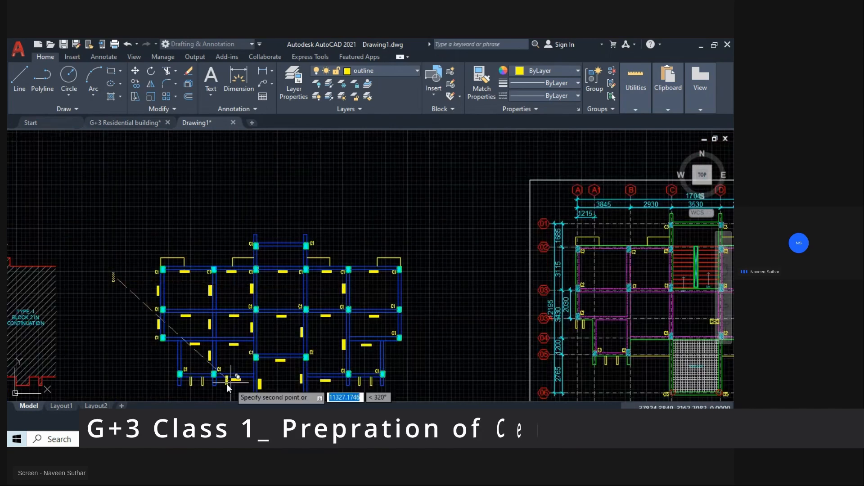
{"action": "scroll", "coordinate": [496, 269], "scroll_direction": "up", "scroll_amount": 5}
{"action": "left_click", "coordinate": [284, 257]}
{"action": "key", "text": "Escape"}
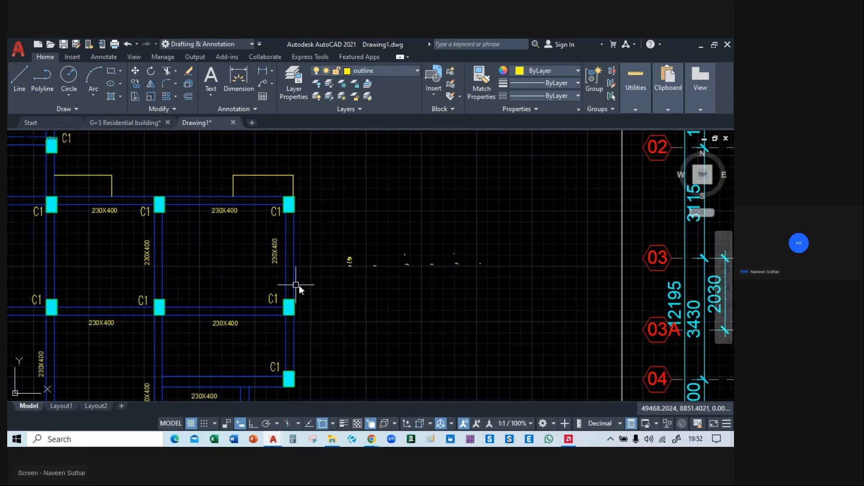
Undo the placement of the vertical 230X400 label copies.
{"action": "key", "text": "ctrl+z"}
{"action": "middle_click_drag", "start_coordinate": [302, 266], "coordinate": [179, 213]}
{"action": "scroll", "coordinate": [193, 236], "scroll_direction": "down", "scroll_amount": 5}
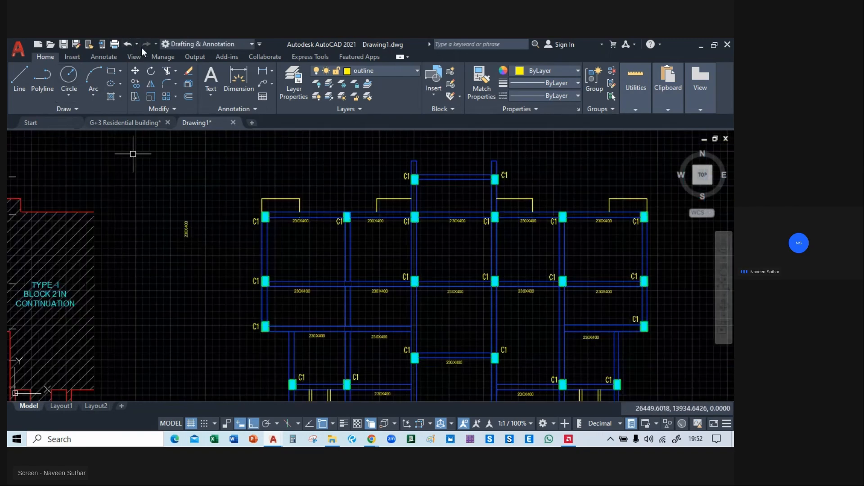
Copy the vertical 230X400 label from left of the plan beside the two far-left beams, with Ortho off.
{"action": "scroll", "coordinate": [187, 249], "scroll_direction": "down", "scroll_amount": 3}
{"action": "scroll", "coordinate": [176, 190], "scroll_direction": "up", "scroll_amount": 5}
{"action": "left_click", "coordinate": [166, 211]}
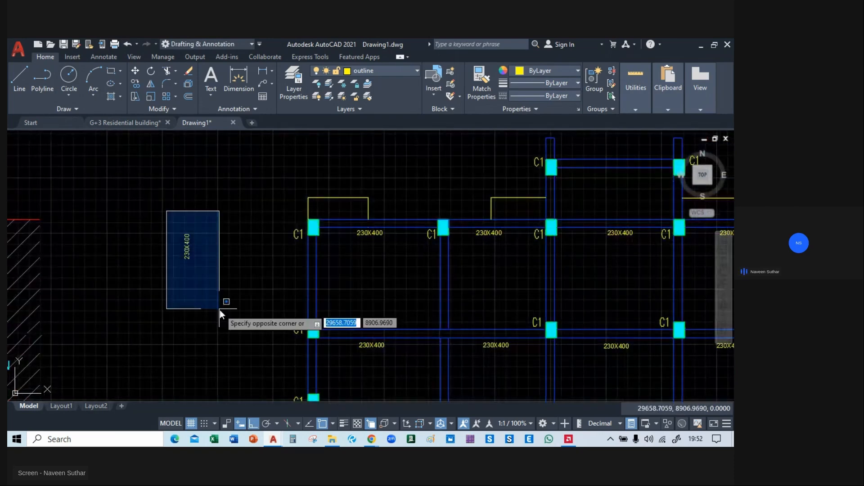
{"action": "left_click", "coordinate": [221, 310]}
{"action": "type", "text": "co"}
{"action": "key", "text": "Return"}
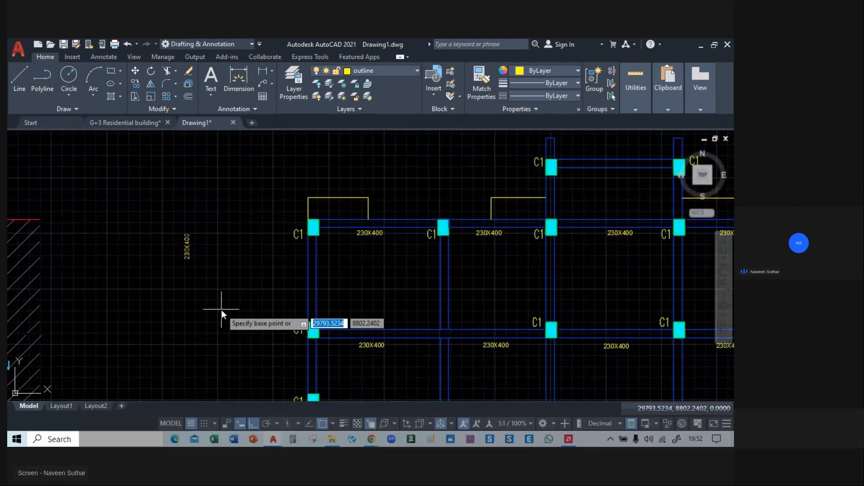
{"action": "left_click", "coordinate": [221, 310]}
{"action": "middle_click_drag", "start_coordinate": [249, 350], "coordinate": [228, 240]}
{"action": "key", "text": "F8"}
{"action": "middle_click_drag", "start_coordinate": [282, 188], "coordinate": [279, 220]}
{"action": "left_click", "coordinate": [292, 236]}
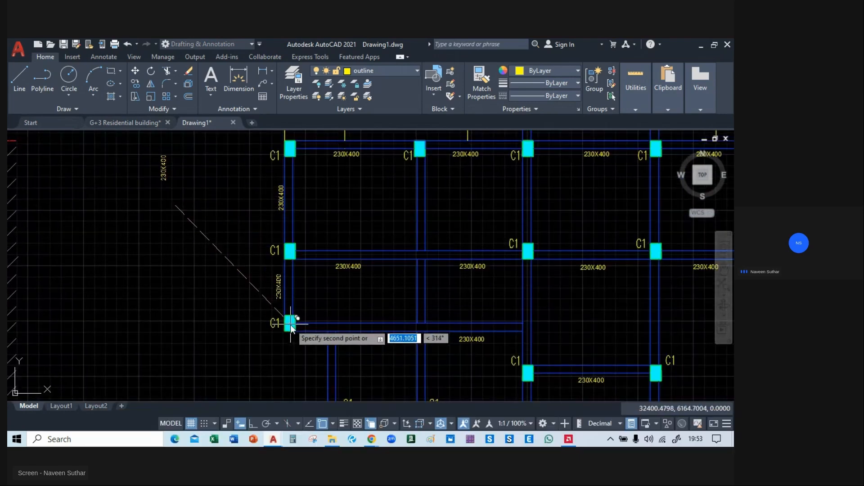
Place vertical 230X400 copies beside the three segments of the second vertical beam line and the short lower-left beam.
{"action": "middle_click_drag", "start_coordinate": [373, 238], "coordinate": [294, 256]}
{"action": "left_click", "coordinate": [343, 256]}
{"action": "left_click", "coordinate": [345, 350]}
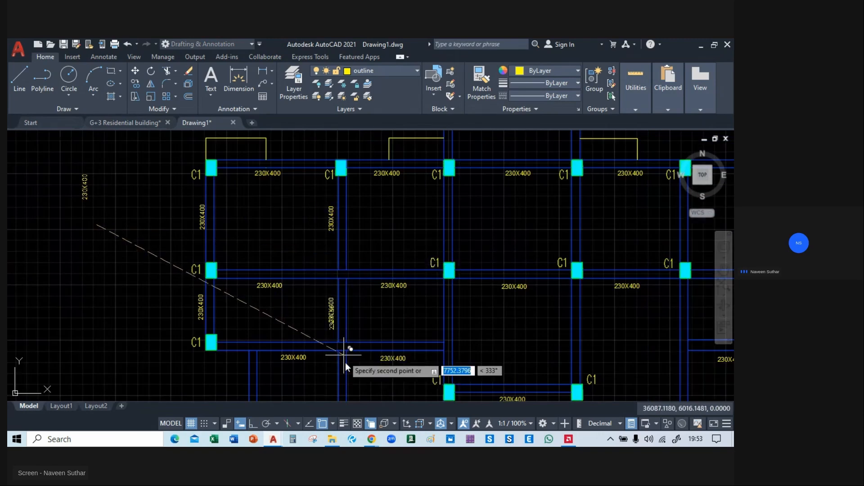
{"action": "middle_click_drag", "start_coordinate": [344, 363], "coordinate": [329, 206]}
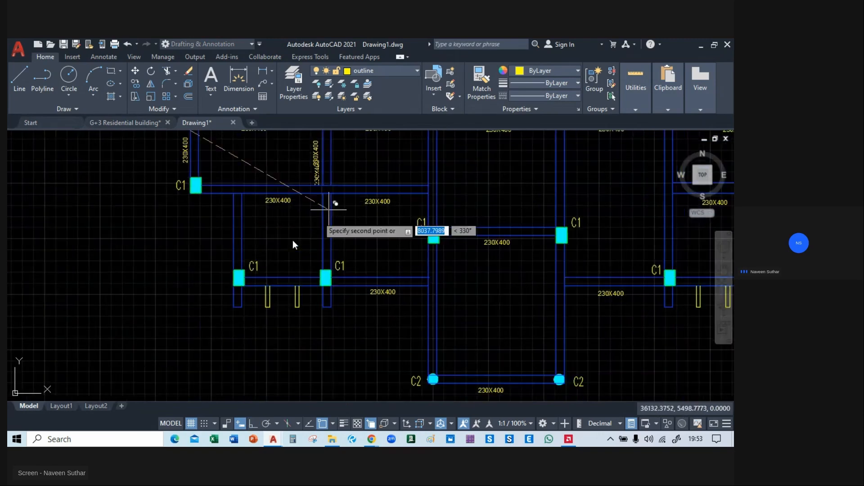
{"action": "scroll", "coordinate": [238, 276], "scroll_direction": "up", "scroll_amount": 2}
{"action": "left_click", "coordinate": [238, 272]}
{"action": "mouse_move", "coordinate": [369, 257]}
{"action": "middle_mouse_down"}
{"action": "mouse_move", "coordinate": [295, 266]}
{"action": "mouse_move", "coordinate": [252, 350]}
{"action": "mouse_move", "coordinate": [201, 400]}
{"action": "middle_mouse_up"}
{"action": "left_click", "coordinate": [307, 282]}
Place vertical 230X400 copies beside the central bay's middle-left, upper-left and upper-right beams.
{"action": "middle_click_drag", "start_coordinate": [311, 292], "coordinate": [305, 263]}
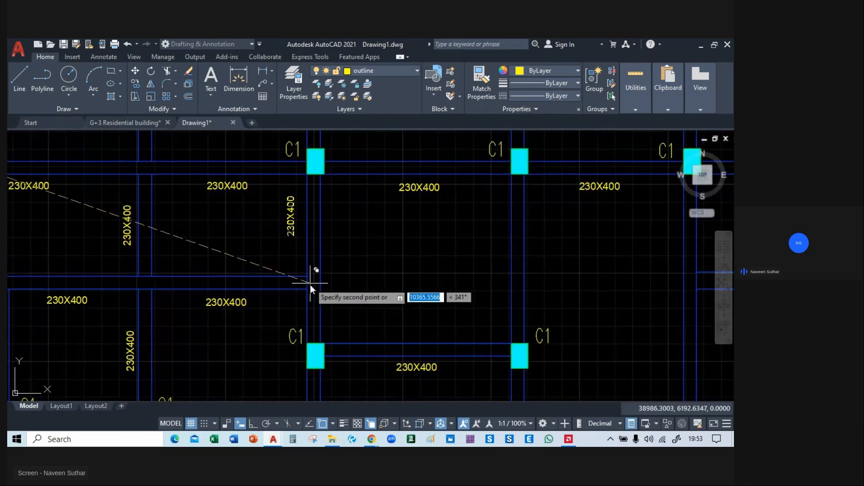
{"action": "left_click", "coordinate": [317, 293]}
{"action": "middle_click_drag", "start_coordinate": [358, 219], "coordinate": [350, 348]}
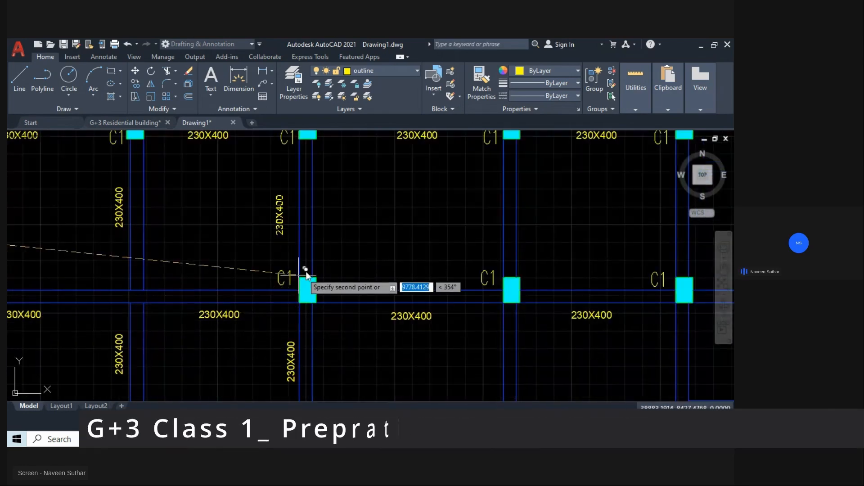
{"action": "left_click", "coordinate": [310, 269]}
{"action": "middle_click_drag", "start_coordinate": [311, 269], "coordinate": [66, 291]}
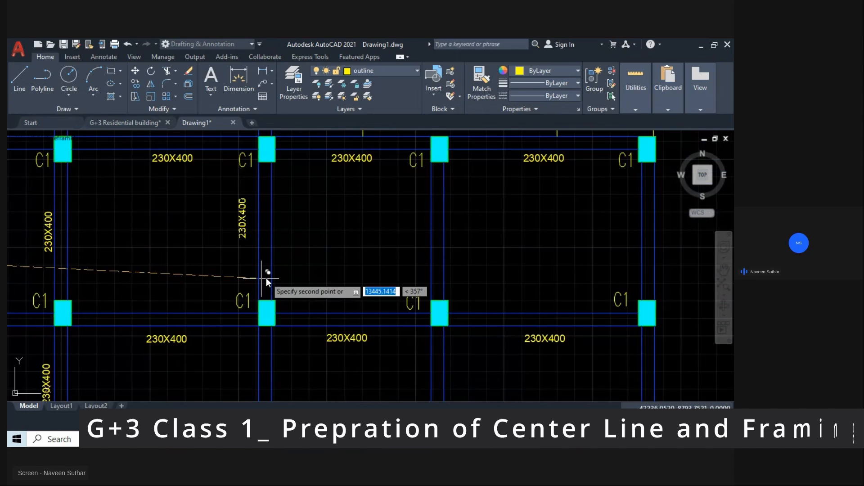
{"action": "left_click", "coordinate": [271, 289]}
Place vertical 230X400 copies beside the right wing's upper inner beam and the two far-right beams.
{"action": "middle_click_drag", "start_coordinate": [387, 288], "coordinate": [294, 288]}
{"action": "left_click", "coordinate": [304, 291]}
{"action": "mouse_move", "coordinate": [505, 278]}
{"action": "middle_mouse_down"}
{"action": "mouse_move", "coordinate": [346, 275]}
{"action": "mouse_move", "coordinate": [355, 285]}
{"action": "middle_mouse_up"}
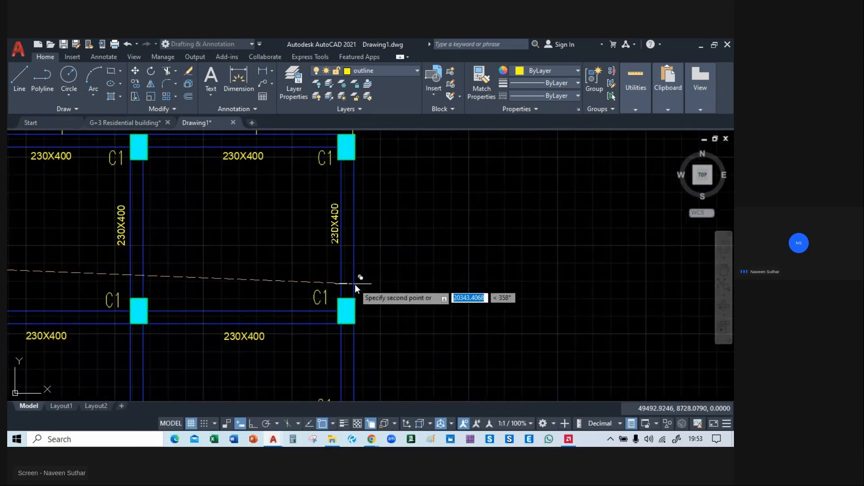
{"action": "middle_click_drag", "start_coordinate": [353, 352], "coordinate": [364, 118]}
{"action": "middle_click_drag", "start_coordinate": [369, 216], "coordinate": [372, 322]}
{"action": "left_click", "coordinate": [369, 294]}
Place vertical 230X400 copies beside the right wing's long lower inner beam and the central bay's middle-right beam.
{"action": "middle_click_drag", "start_coordinate": [251, 368], "coordinate": [401, 241]}
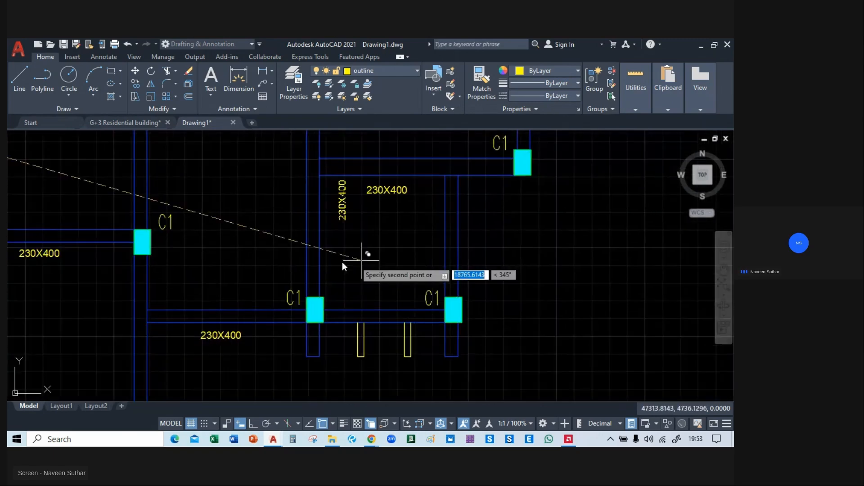
{"action": "middle_click_drag", "start_coordinate": [316, 268], "coordinate": [349, 320]}
{"action": "left_click", "coordinate": [337, 307]}
{"action": "middle_click_drag", "start_coordinate": [167, 262], "coordinate": [232, 303]}
{"action": "left_click", "coordinate": [230, 301]}
Place vertical 230X400 copies beside the two beams leading down to the C2 columns and end the copy.
{"action": "middle_click_drag", "start_coordinate": [241, 338], "coordinate": [274, 151]}
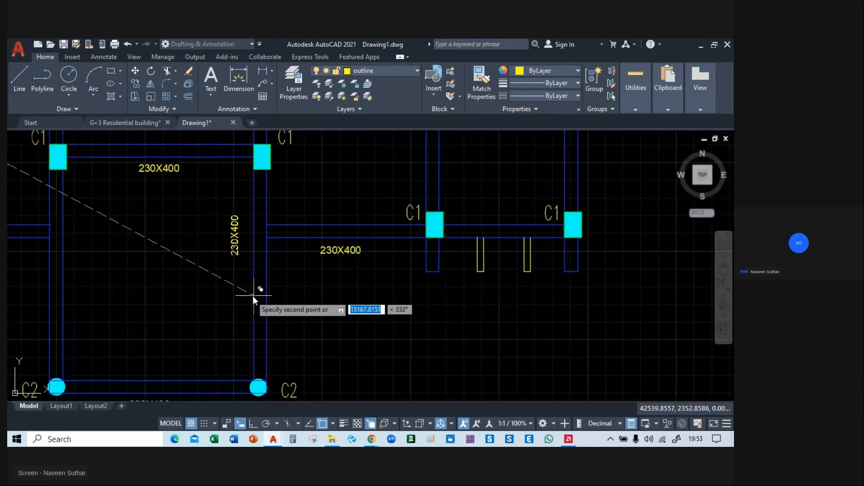
{"action": "left_click", "coordinate": [263, 326]}
{"action": "mouse_move", "coordinate": [207, 335]}
{"action": "middle_mouse_down"}
{"action": "mouse_move", "coordinate": [284, 331]}
{"action": "mouse_move", "coordinate": [336, 312]}
{"action": "middle_mouse_up"}
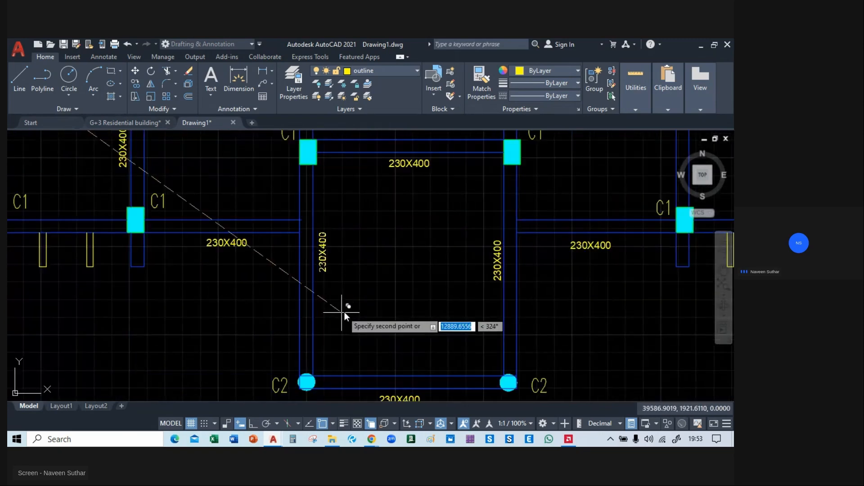
{"action": "scroll", "coordinate": [345, 313], "scroll_direction": "down", "scroll_amount": 4}
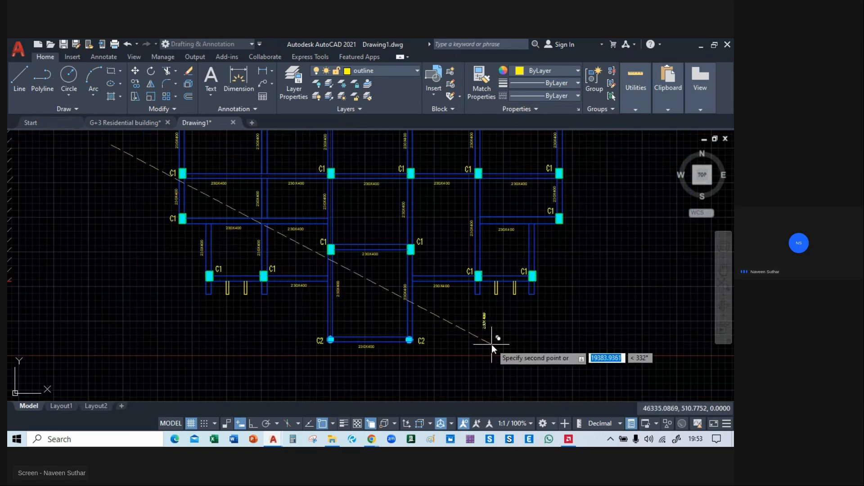
{"action": "middle_click_drag", "start_coordinate": [492, 344], "coordinate": [454, 394]}
{"action": "key", "text": "Escape"}
Delete the leftover vertical 230X400 source label left of the plan.
{"action": "mouse_move", "coordinate": [77, 276]}
{"action": "middle_mouse_down"}
{"action": "mouse_move", "coordinate": [162, 242]}
{"action": "mouse_move", "coordinate": [163, 313]}
{"action": "middle_mouse_up"}
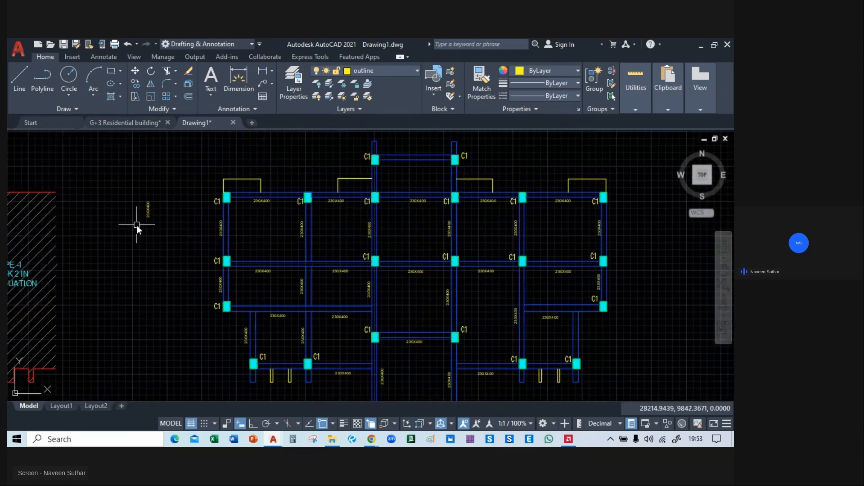
{"action": "key", "text": "Delete"}
{"action": "mouse_move", "coordinate": [184, 278]}
{"action": "middle_mouse_down"}
{"action": "mouse_move", "coordinate": [123, 163]}
{"action": "mouse_move", "coordinate": [145, 305]}
{"action": "middle_mouse_up"}
Change the beam size block's text to 230X450 and save the block definition.
{"action": "scroll", "coordinate": [220, 231], "scroll_direction": "up", "scroll_amount": 6}
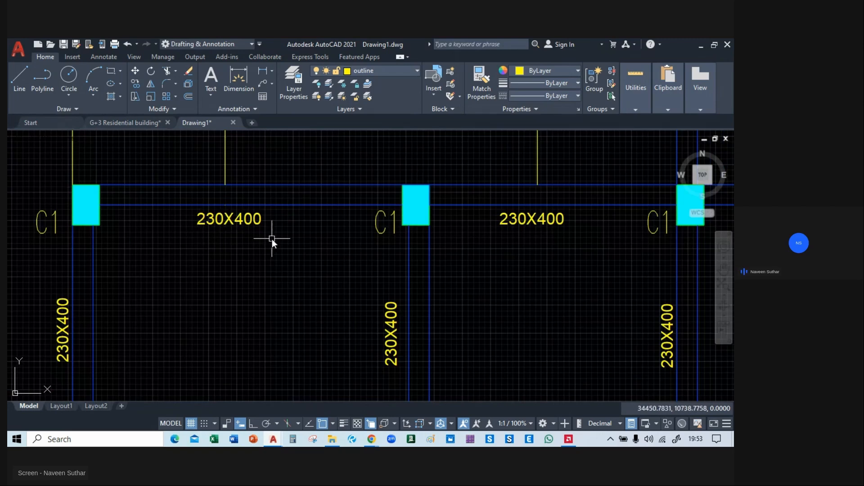
{"action": "double_click", "coordinate": [249, 219]}
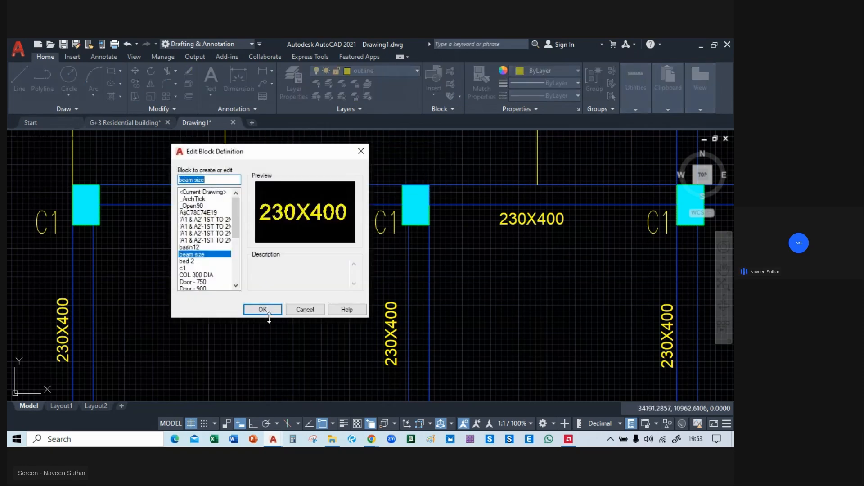
{"action": "left_click", "coordinate": [263, 310]}
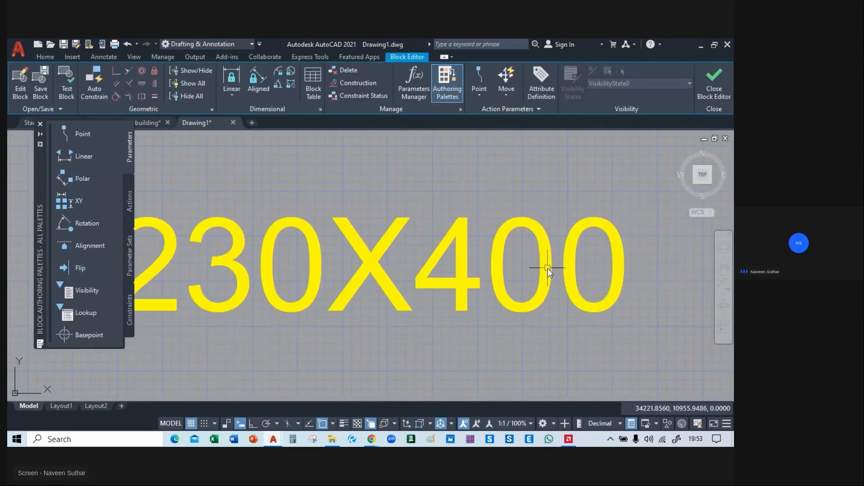
{"action": "scroll", "coordinate": [393, 274], "scroll_direction": "down", "scroll_amount": 4}
{"action": "double_click", "coordinate": [393, 274]}
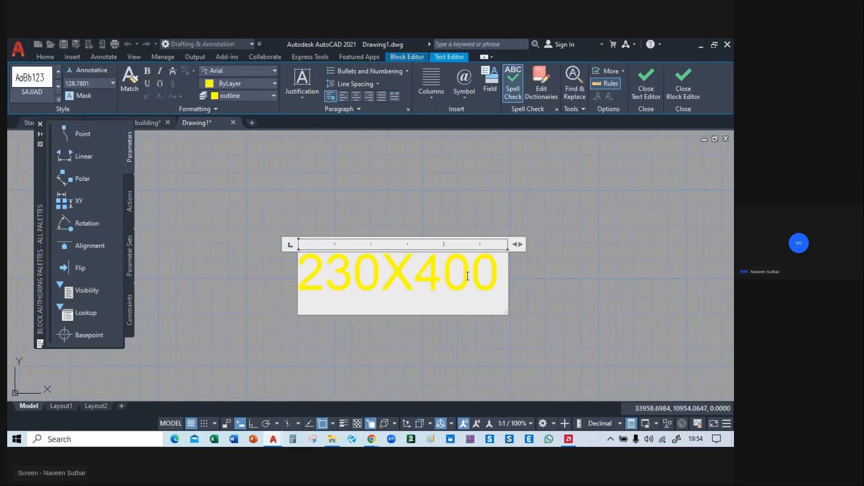
{"action": "left_click", "coordinate": [600, 273]}
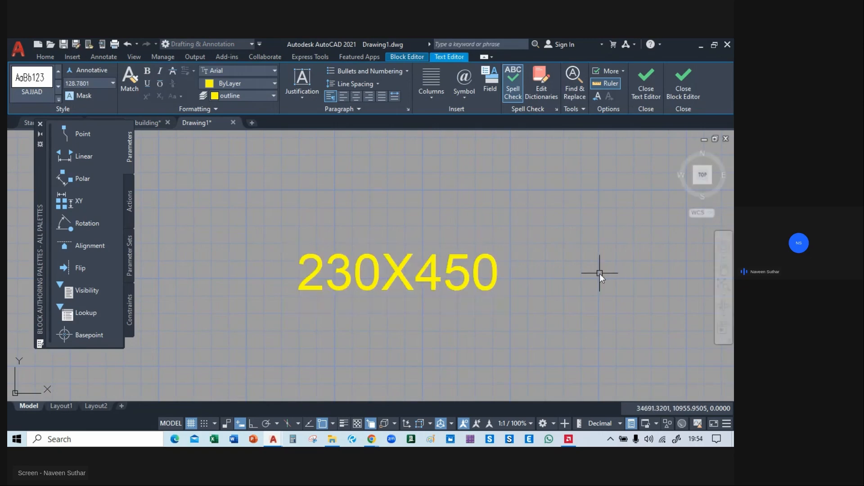
{"action": "left_click", "coordinate": [713, 85]}
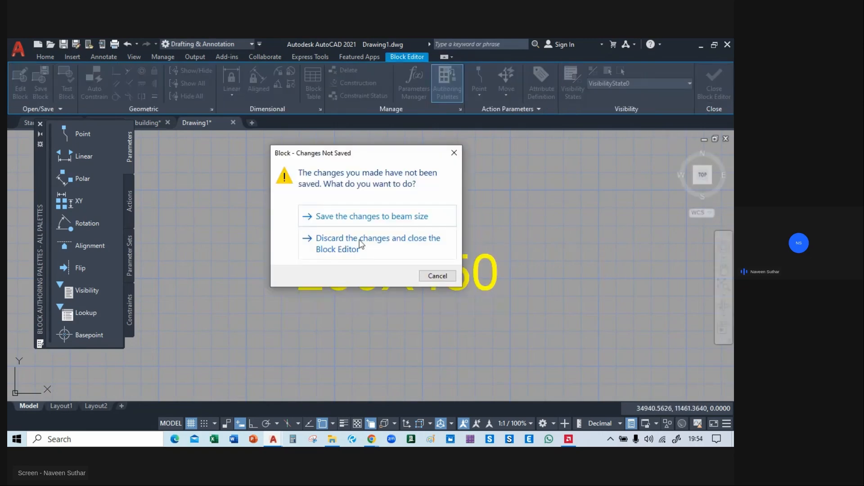
{"action": "left_click", "coordinate": [364, 217]}
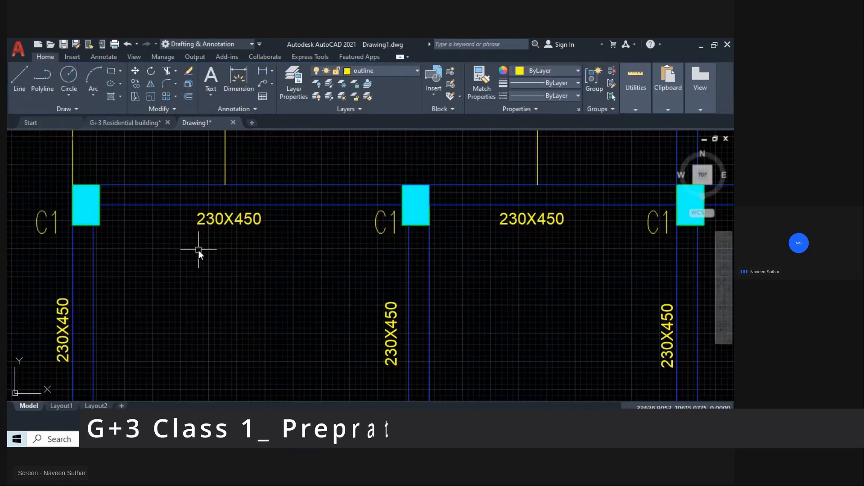
Examine the beam size labels across the whole framing plan for the updated text and unlabelled beams.
{"action": "mouse_move", "coordinate": [352, 230]}
{"action": "middle_mouse_down"}
{"action": "mouse_move", "coordinate": [159, 272]}
{"action": "mouse_move", "coordinate": [119, 263]}
{"action": "middle_mouse_up"}
{"action": "middle_click_drag", "start_coordinate": [380, 284], "coordinate": [193, 266]}
{"action": "middle_click_drag", "start_coordinate": [471, 247], "coordinate": [298, 253]}
{"action": "mouse_move", "coordinate": [544, 295]}
{"action": "middle_mouse_down"}
{"action": "mouse_move", "coordinate": [353, 268]}
{"action": "mouse_move", "coordinate": [214, 262]}
{"action": "middle_mouse_up"}
{"action": "mouse_move", "coordinate": [575, 309]}
{"action": "middle_mouse_down"}
{"action": "mouse_move", "coordinate": [324, 285]}
{"action": "mouse_move", "coordinate": [536, 141]}
{"action": "middle_mouse_up"}
{"action": "mouse_move", "coordinate": [474, 340]}
{"action": "middle_mouse_down"}
{"action": "mouse_move", "coordinate": [498, 266]}
{"action": "mouse_move", "coordinate": [562, 180]}
{"action": "middle_mouse_up"}
{"action": "scroll", "coordinate": [497, 266], "scroll_direction": "down", "scroll_amount": 1}
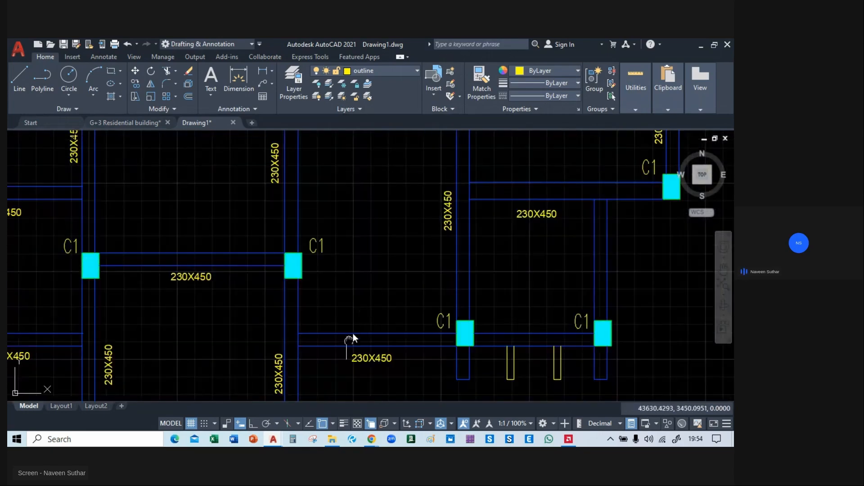
{"action": "middle_click_drag", "start_coordinate": [351, 343], "coordinate": [571, 215]}
{"action": "middle_click_drag", "start_coordinate": [372, 234], "coordinate": [485, 346]}
{"action": "mouse_move", "coordinate": [160, 240]}
{"action": "middle_mouse_down"}
{"action": "mouse_move", "coordinate": [192, 357]}
{"action": "mouse_move", "coordinate": [192, 283]}
{"action": "mouse_move", "coordinate": [95, 257]}
{"action": "middle_mouse_up"}
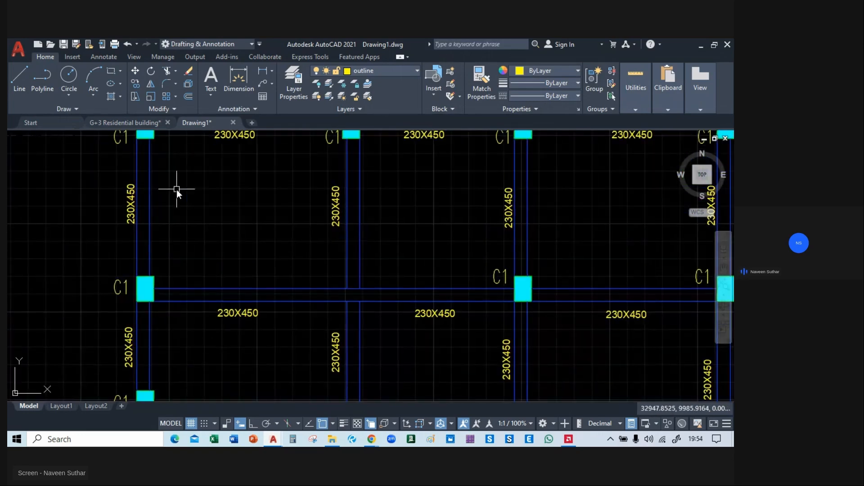
{"action": "middle_click_drag", "start_coordinate": [177, 190], "coordinate": [189, 310]}
{"action": "scroll", "coordinate": [252, 175], "scroll_direction": "down", "scroll_amount": 5}
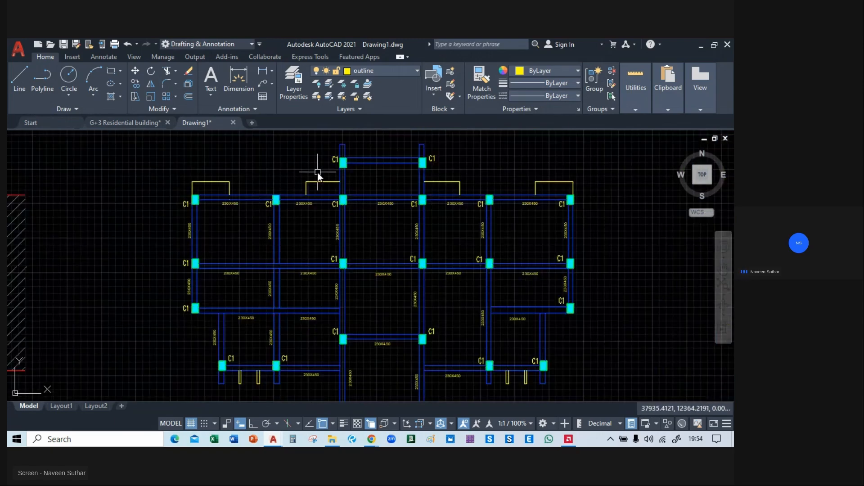
{"action": "mouse_move", "coordinate": [318, 173]}
{"action": "middle_mouse_down"}
{"action": "mouse_move", "coordinate": [314, 154]}
{"action": "mouse_move", "coordinate": [322, 210]}
{"action": "middle_mouse_up"}
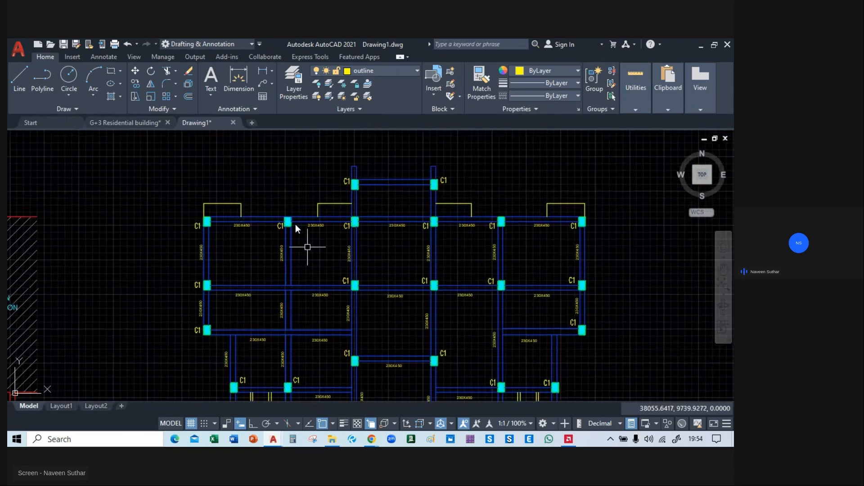
Copy a vertical 230X450 label beside the two vertical beams joining the topmost C1 columns to the columns below.
{"action": "scroll", "coordinate": [224, 249], "scroll_direction": "up", "scroll_amount": 4}
{"action": "middle_click_drag", "start_coordinate": [349, 247], "coordinate": [279, 241]}
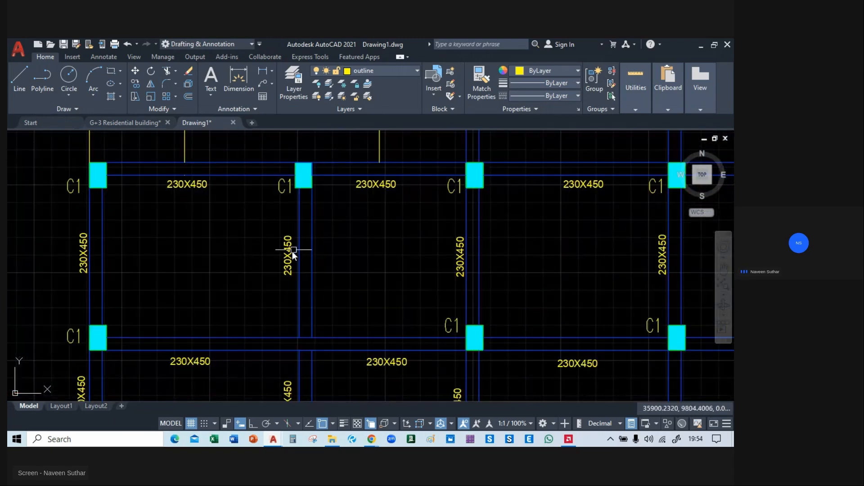
{"action": "left_click", "coordinate": [293, 250]}
{"action": "type", "text": "co"}
{"action": "key", "text": "Return"}
{"action": "left_click", "coordinate": [272, 290]}
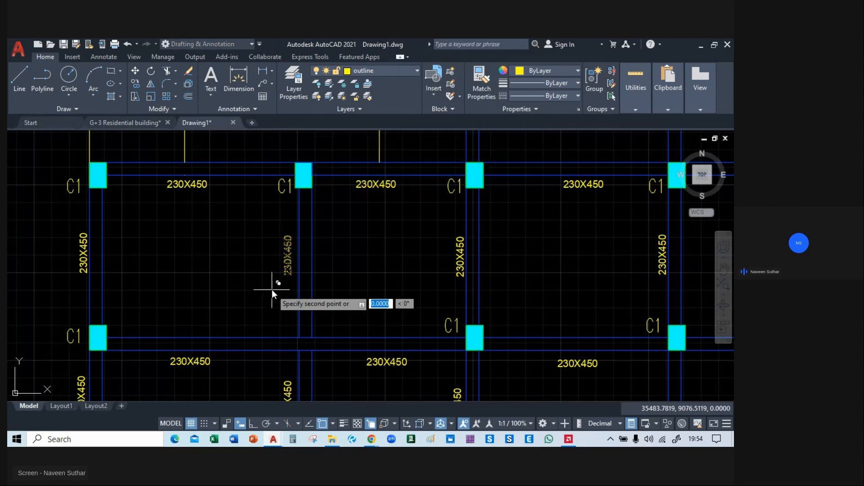
{"action": "middle_click_drag", "start_coordinate": [432, 172], "coordinate": [234, 330]}
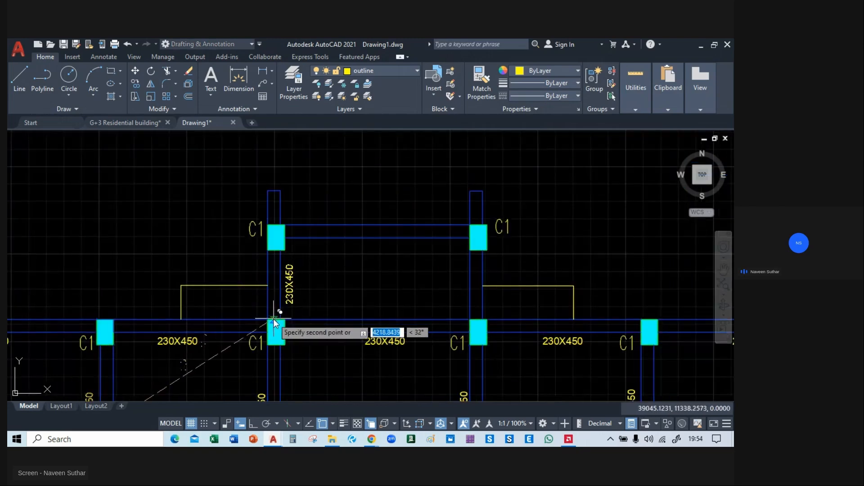
{"action": "left_click", "coordinate": [445, 319]}
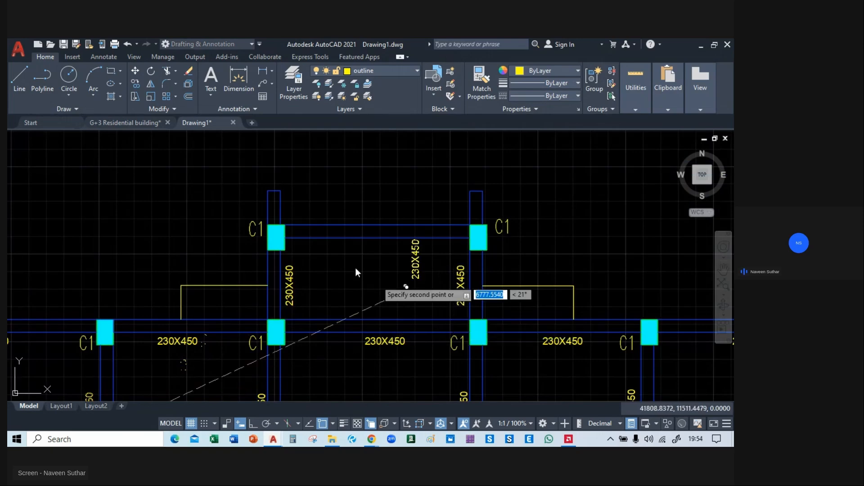
Place vertical 230X450 copies above the two beam stubs at the plan's upper end and end the copy.
{"action": "left_click", "coordinate": [257, 198]}
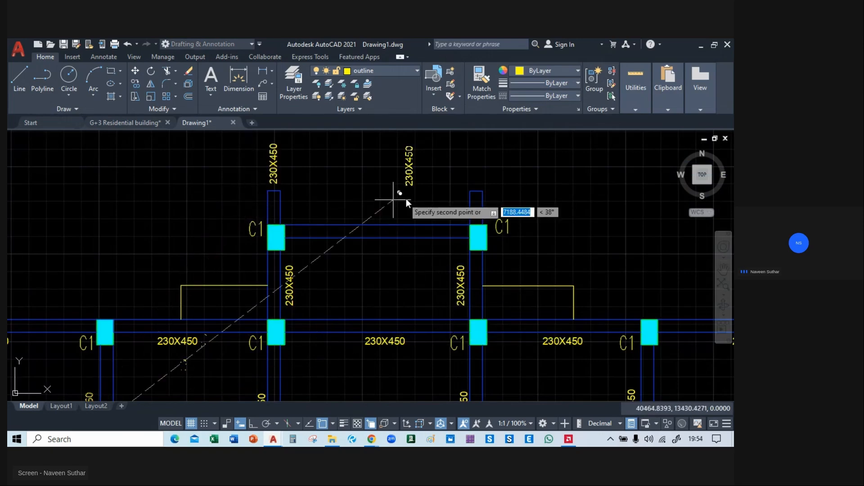
{"action": "left_click", "coordinate": [460, 200]}
{"action": "middle_click_drag", "start_coordinate": [378, 260], "coordinate": [380, 201]}
{"action": "key", "text": "Escape"}
Copy the central bay's horizontal 230X450 label to just above the beam between the two topmost C1 columns.
{"action": "left_click", "coordinate": [385, 281]}
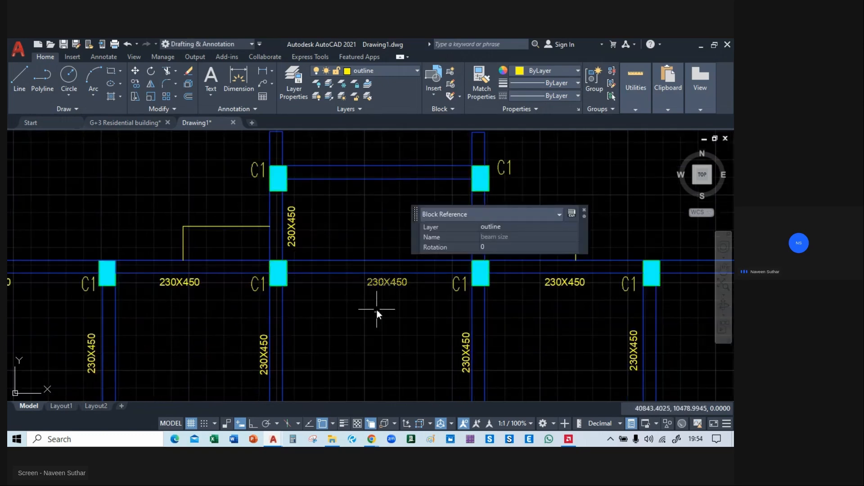
{"action": "type", "text": "co"}
{"action": "key", "text": "Return"}
{"action": "left_click", "coordinate": [377, 304]}
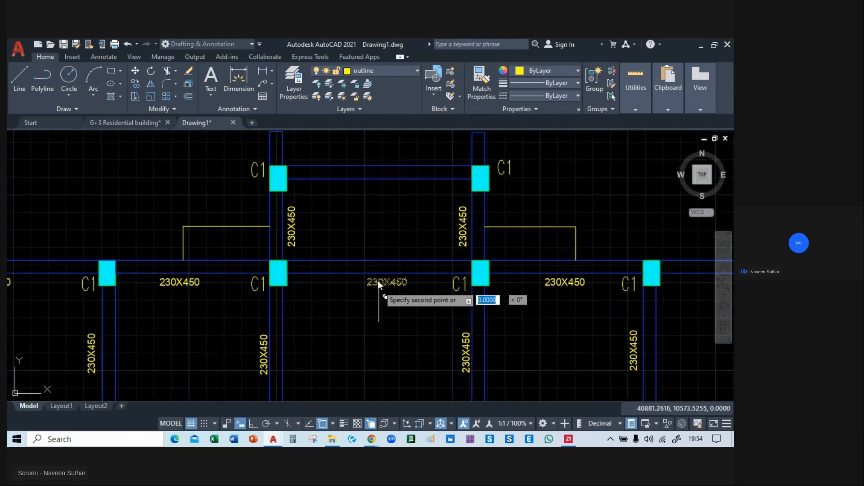
{"action": "left_click", "coordinate": [374, 176]}
{"action": "scroll", "coordinate": [343, 233], "scroll_direction": "down", "scroll_amount": 4}
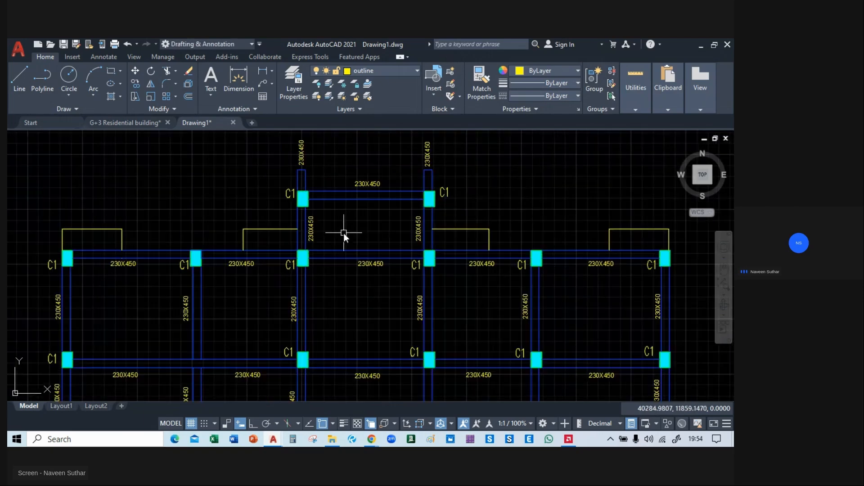
Draw a circle with a radius of about 270 inside the upper-left slab panel.
{"action": "middle_click_drag", "start_coordinate": [415, 277], "coordinate": [388, 167]}
{"action": "scroll", "coordinate": [378, 243], "scroll_direction": "down", "scroll_amount": 2}
{"action": "mouse_move", "coordinate": [468, 228]}
{"action": "middle_mouse_down"}
{"action": "mouse_move", "coordinate": [442, 250]}
{"action": "mouse_move", "coordinate": [445, 263]}
{"action": "middle_mouse_up"}
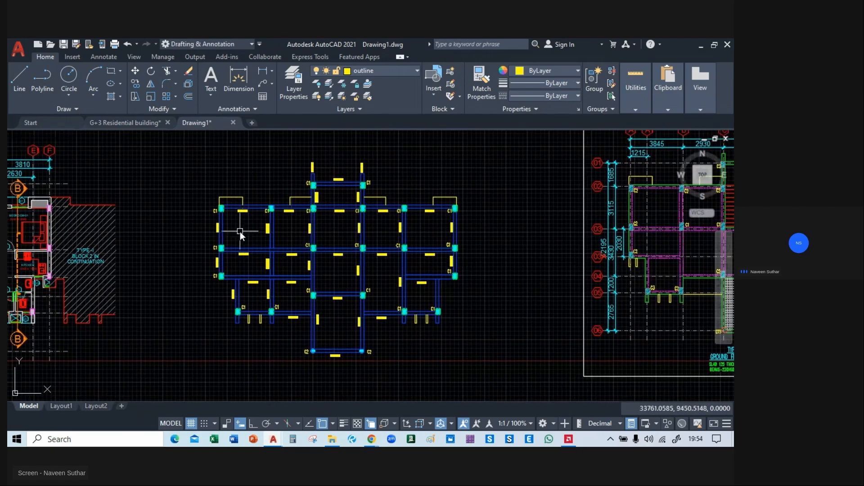
{"action": "scroll", "coordinate": [239, 232], "scroll_direction": "up", "scroll_amount": 4}
{"action": "mouse_move", "coordinate": [240, 231]}
{"action": "middle_mouse_down"}
{"action": "mouse_move", "coordinate": [232, 158]}
{"action": "mouse_move", "coordinate": [169, 169]}
{"action": "mouse_move", "coordinate": [122, 164]}
{"action": "mouse_move", "coordinate": [283, 240]}
{"action": "mouse_move", "coordinate": [258, 245]}
{"action": "middle_mouse_up"}
{"action": "scroll", "coordinate": [279, 245], "scroll_direction": "up", "scroll_amount": 2}
{"action": "scroll", "coordinate": [255, 224], "scroll_direction": "up", "scroll_amount": 2}
{"action": "scroll", "coordinate": [255, 224], "scroll_direction": "down", "scroll_amount": 2}
{"action": "left_click", "coordinate": [77, 87]}
{"action": "scroll", "coordinate": [231, 201], "scroll_direction": "up", "scroll_amount": 4}
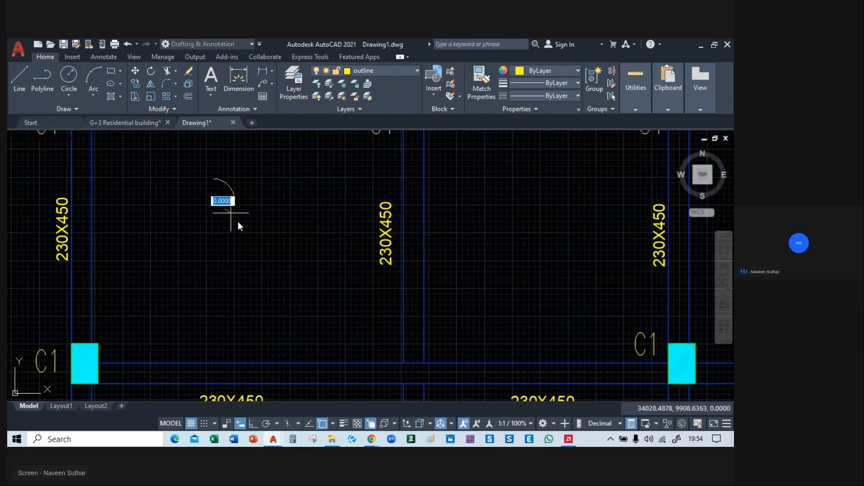
{"action": "scroll", "coordinate": [249, 229], "scroll_direction": "down", "scroll_amount": 3}
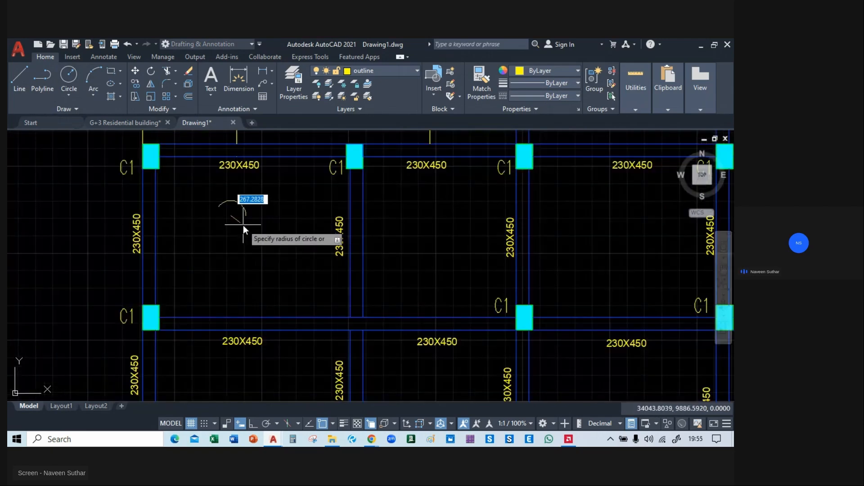
{"action": "left_click", "coordinate": [244, 225]}
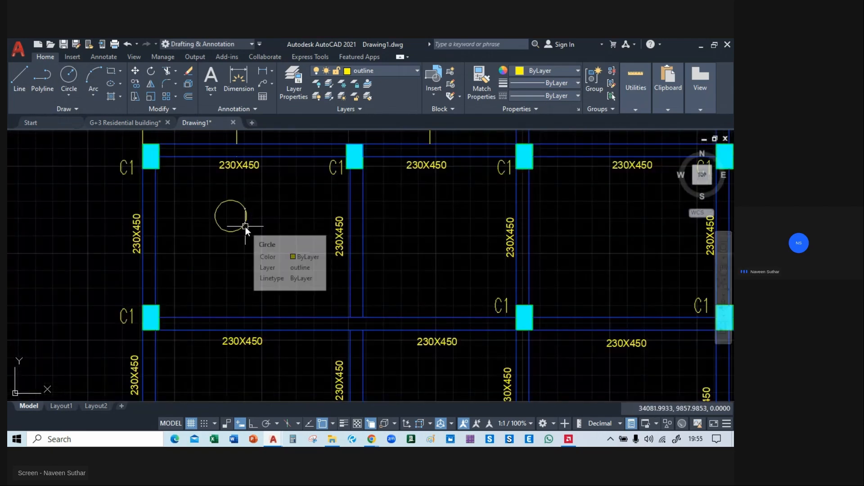
Move the circle to about the middle of the upper-left slab panel.
{"action": "left_click", "coordinate": [245, 227]}
{"action": "key", "text": "m"}
{"action": "key", "text": "Return"}
{"action": "scroll", "coordinate": [229, 226], "scroll_direction": "up", "scroll_amount": 3}
{"action": "left_click", "coordinate": [230, 208]}
{"action": "scroll", "coordinate": [279, 260], "scroll_direction": "down", "scroll_amount": 3}
{"action": "scroll", "coordinate": [276, 260], "scroll_direction": "down", "scroll_amount": 2}
{"action": "left_click", "coordinate": [276, 258]}
{"action": "scroll", "coordinate": [275, 254], "scroll_direction": "up", "scroll_amount": 4}
{"action": "scroll", "coordinate": [274, 254], "scroll_direction": "up", "scroll_amount": 2}
{"action": "scroll", "coordinate": [274, 254], "scroll_direction": "down", "scroll_amount": 4}
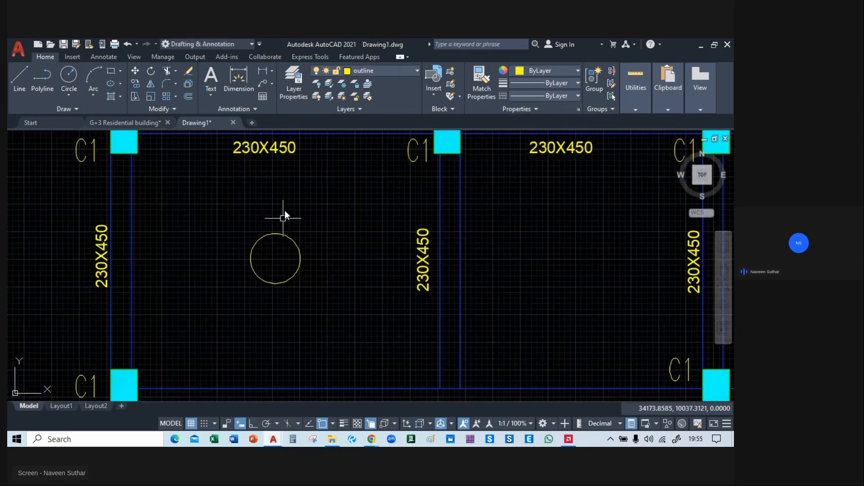
Paste a copy of the upper-left column's C1 label inside the slab panel's circle.
{"action": "double_click", "coordinate": [255, 163]}
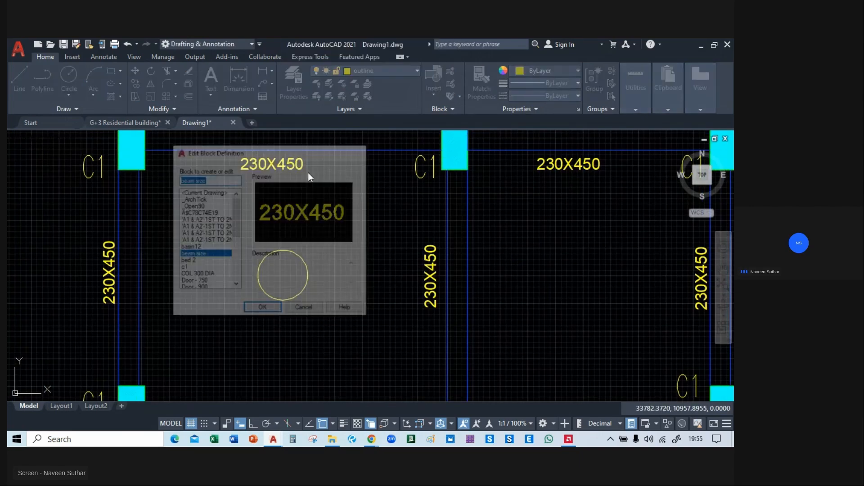
{"action": "key", "text": "Escape"}
{"action": "scroll", "coordinate": [249, 234], "scroll_direction": "down", "scroll_amount": 6}
{"action": "scroll", "coordinate": [199, 216], "scroll_direction": "up", "scroll_amount": 4}
{"action": "scroll", "coordinate": [231, 222], "scroll_direction": "down", "scroll_amount": 5}
{"action": "scroll", "coordinate": [231, 222], "scroll_direction": "up", "scroll_amount": 5}
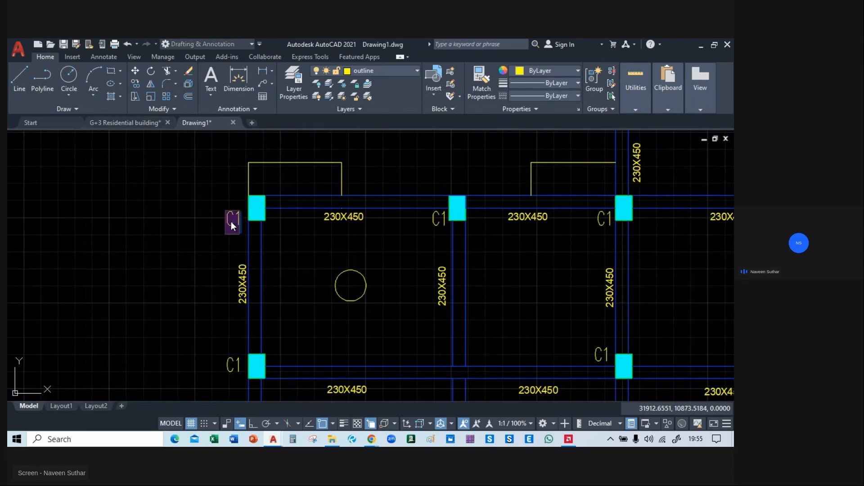
{"action": "left_click", "coordinate": [347, 263]}
{"action": "key", "text": "ctrl+v"}
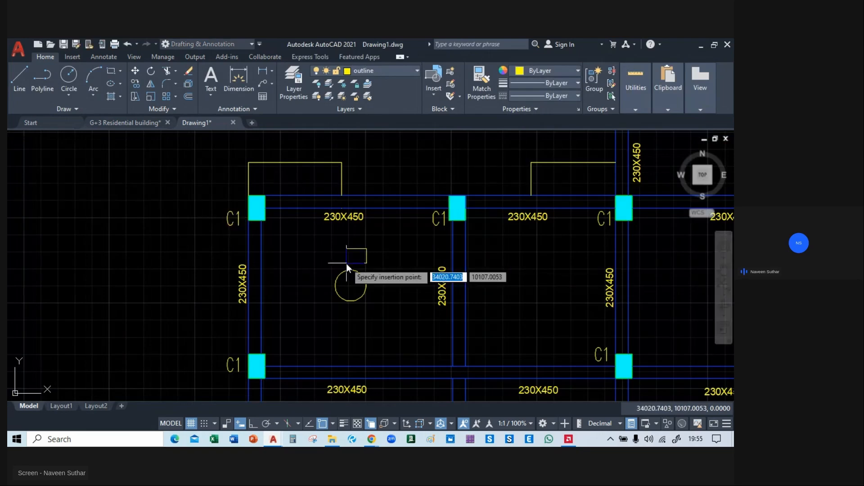
{"action": "scroll", "coordinate": [346, 277], "scroll_direction": "up", "scroll_amount": 3}
{"action": "scroll", "coordinate": [345, 284], "scroll_direction": "up", "scroll_amount": 2}
{"action": "left_click", "coordinate": [334, 300]}
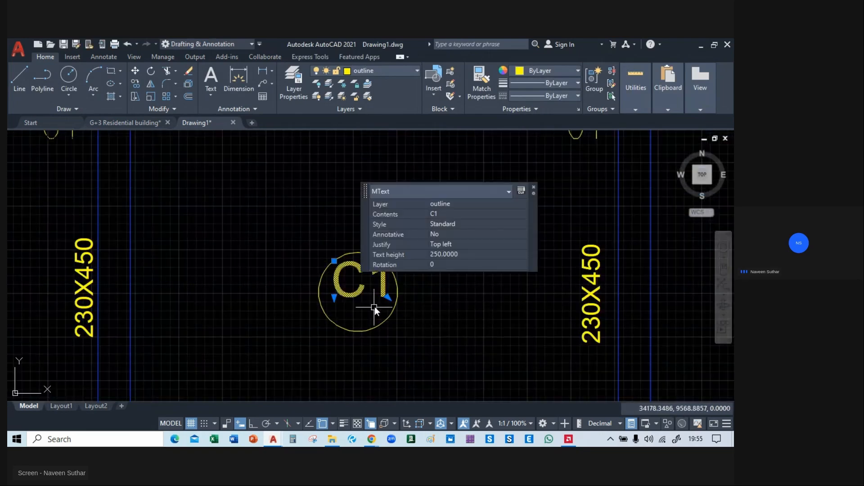
Change the text of the label inside the circle to S1.
{"action": "left_click", "coordinate": [357, 291]}
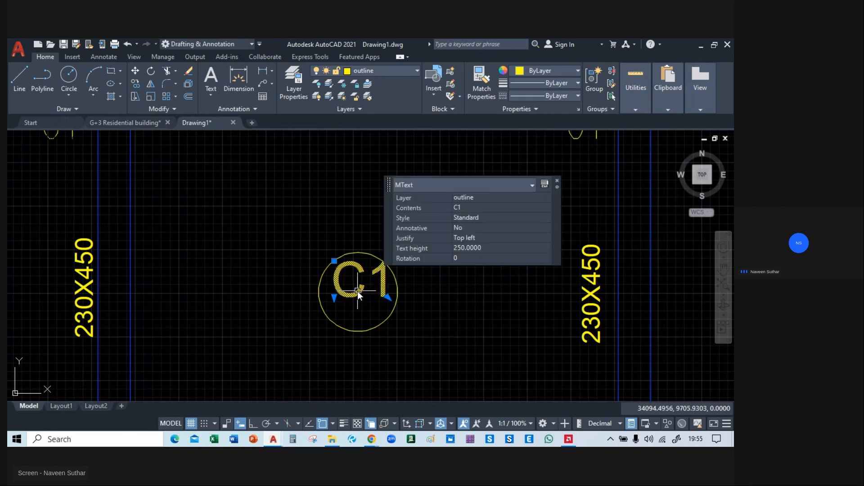
{"action": "double_click", "coordinate": [357, 290]}
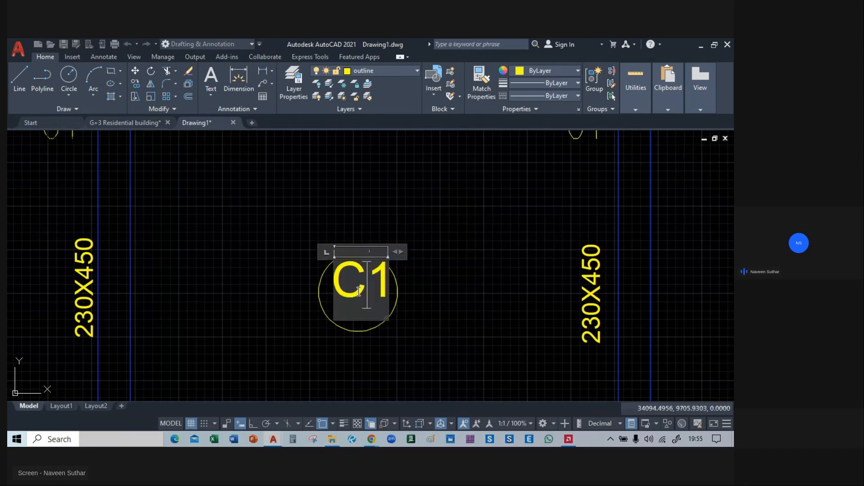
{"action": "type", "text": "S1"}
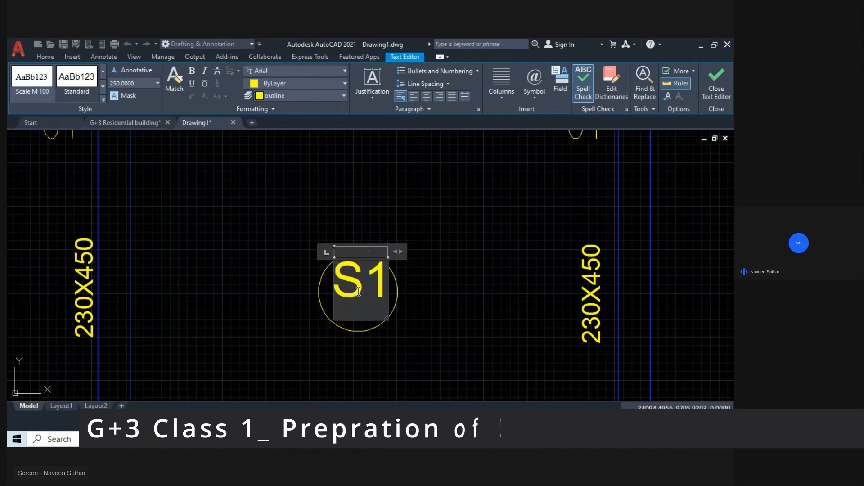
{"action": "left_click", "coordinate": [420, 330]}
Move the S1 text down slightly so that it sits centred in the circle.
{"action": "left_click", "coordinate": [354, 281]}
{"action": "type", "text": "m"}
{"action": "key", "text": "space"}
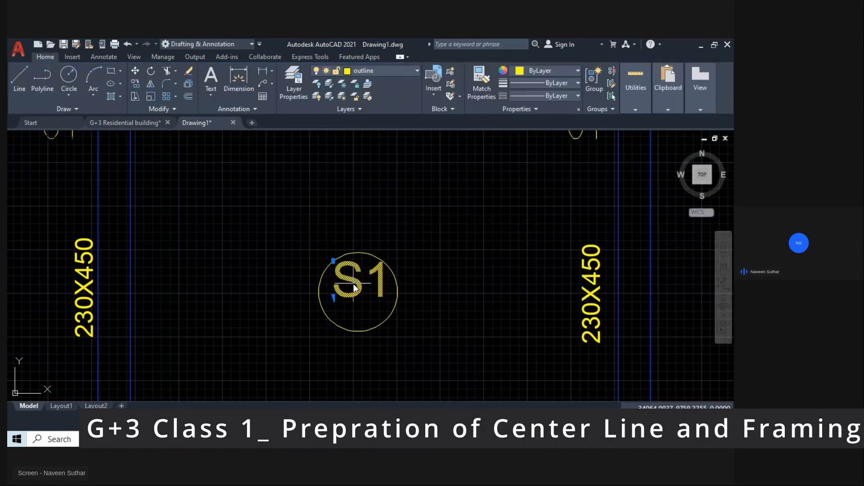
{"action": "left_click", "coordinate": [362, 279]}
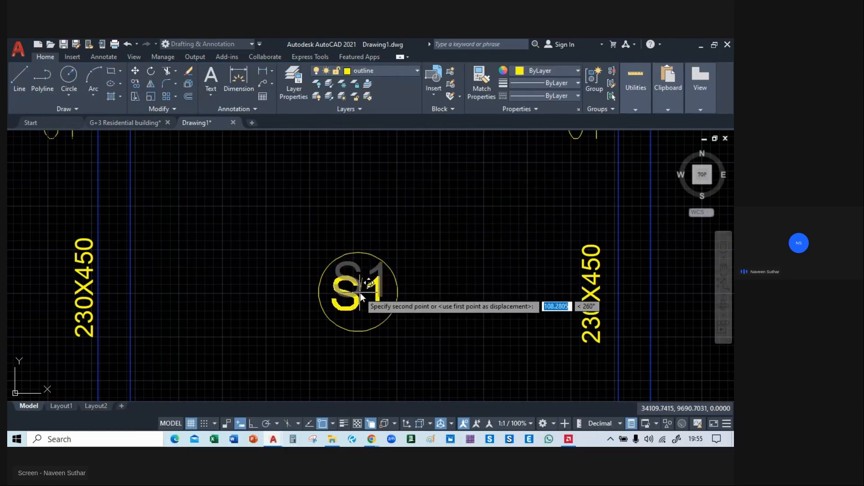
{"action": "left_click", "coordinate": [361, 293]}
{"action": "scroll", "coordinate": [396, 311], "scroll_direction": "down", "scroll_amount": 3}
{"action": "mouse_move", "coordinate": [418, 325]}
{"action": "middle_mouse_down"}
{"action": "mouse_move", "coordinate": [364, 252]}
{"action": "mouse_move", "coordinate": [378, 293]}
{"action": "middle_mouse_up"}
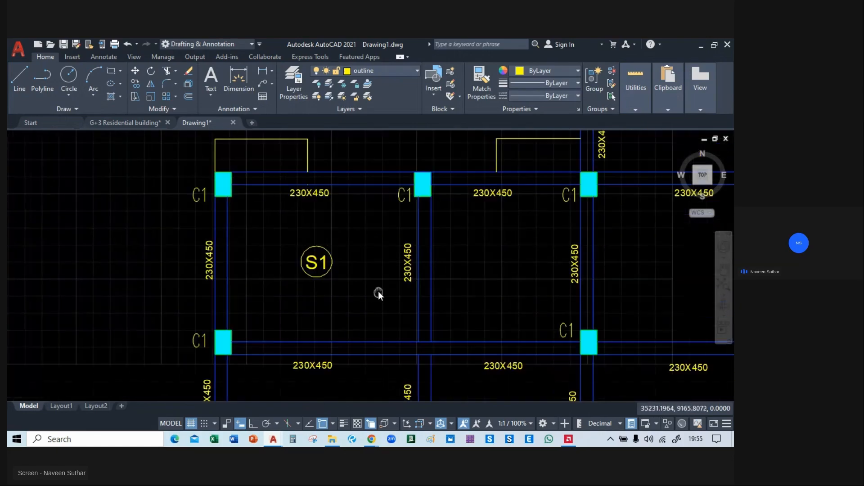
{"action": "scroll", "coordinate": [311, 292], "scroll_direction": "up", "scroll_amount": 2}
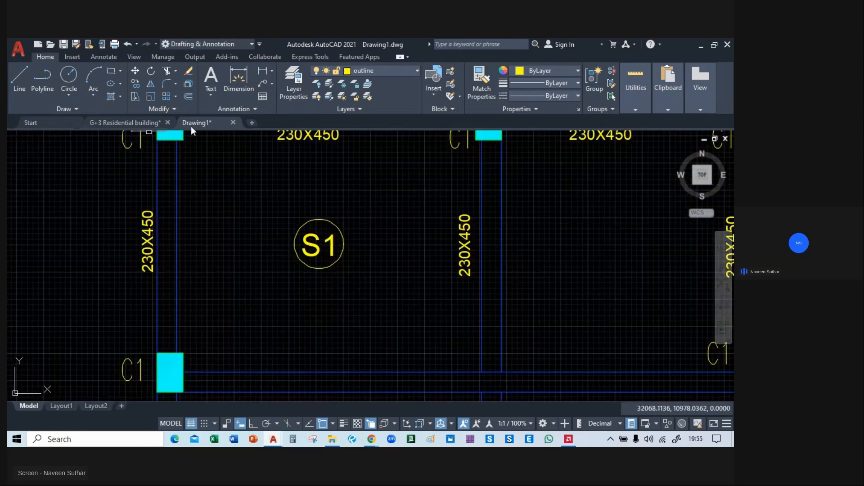
Paste a copy of the C1 label just below the S1 circle in the upper-left slab panel.
{"action": "middle_click_drag", "start_coordinate": [245, 225], "coordinate": [249, 243]}
{"action": "left_click", "coordinate": [284, 156]}
{"action": "double_click", "coordinate": [285, 156]}
{"action": "key", "text": "Escape"}
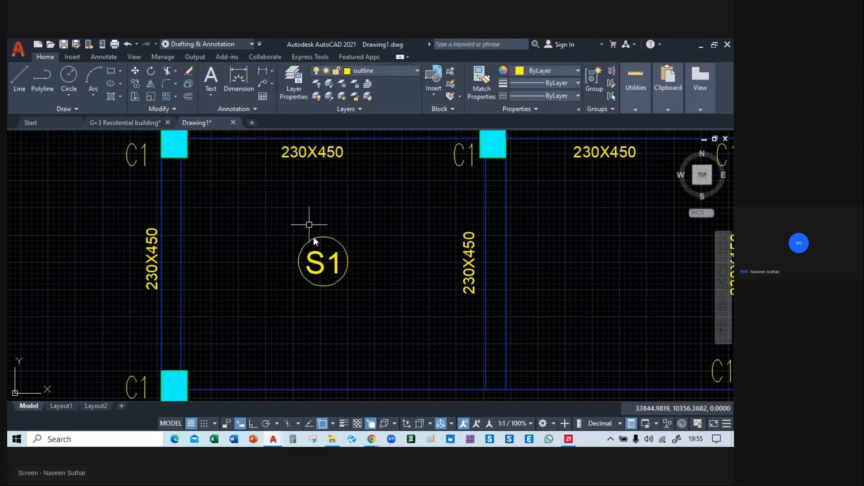
{"action": "double_click", "coordinate": [325, 264]}
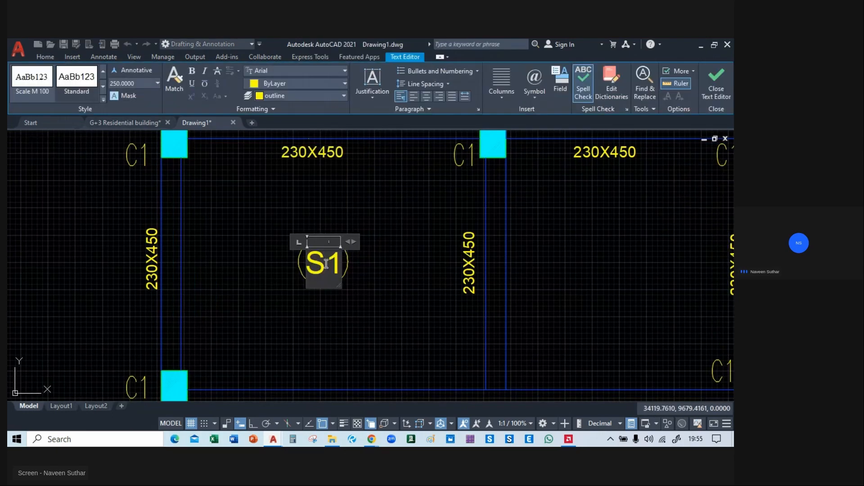
{"action": "left_click", "coordinate": [348, 320]}
{"action": "key", "text": "ctrl+v"}
{"action": "left_click", "coordinate": [308, 316]}
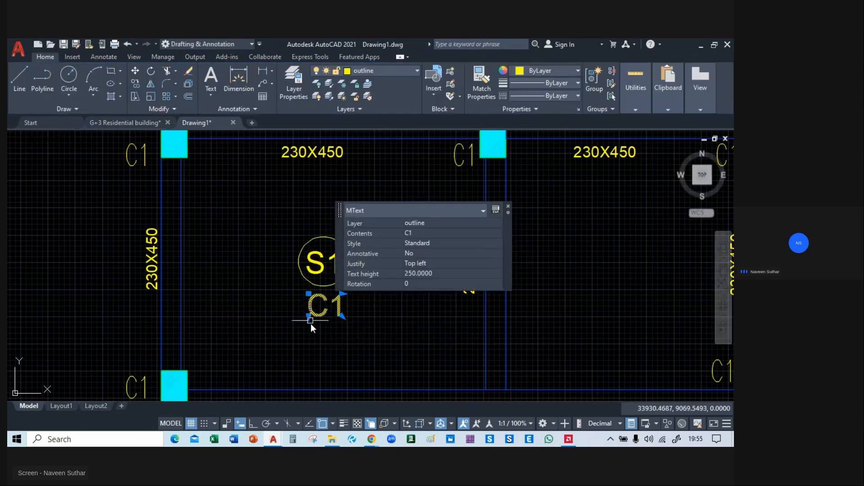
Scale the C1 text below the circle down to a text height of about 151.
{"action": "left_click", "coordinate": [323, 315]}
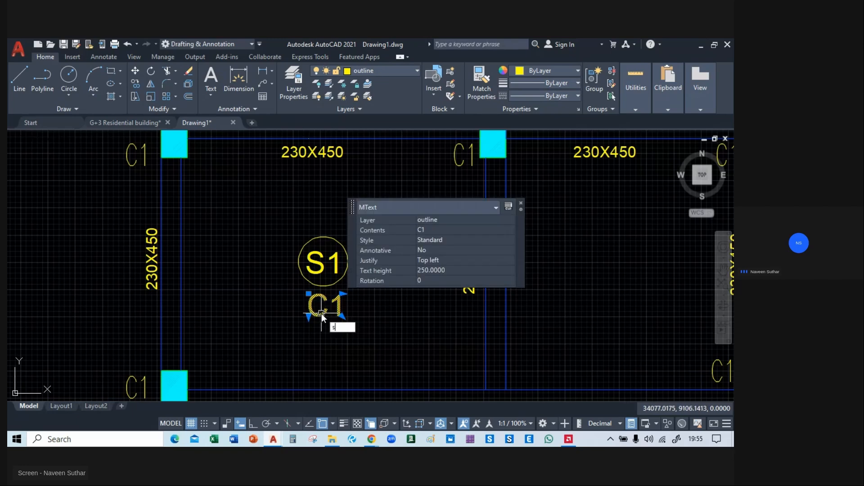
{"action": "key", "text": "Return"}
{"action": "left_click", "coordinate": [345, 309]}
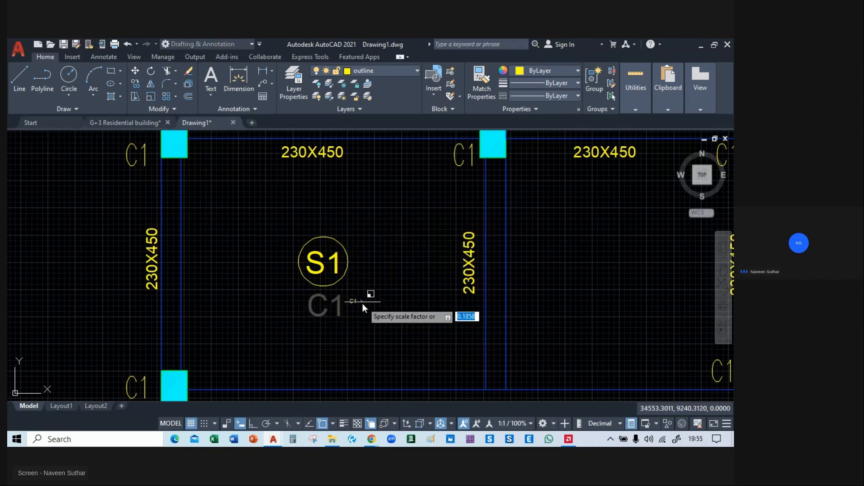
{"action": "left_click", "coordinate": [353, 310]}
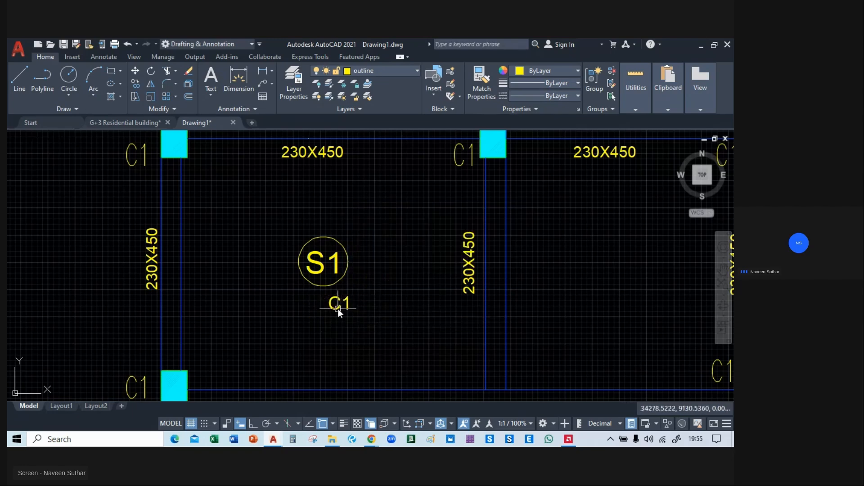
Move the reduced C1 text so that it sits directly under the S1 circle.
{"action": "left_click", "coordinate": [339, 308]}
{"action": "type", "text": "m"}
{"action": "key", "text": "Return"}
{"action": "scroll", "coordinate": [338, 303], "scroll_direction": "up", "scroll_amount": 4}
{"action": "left_click", "coordinate": [338, 305]}
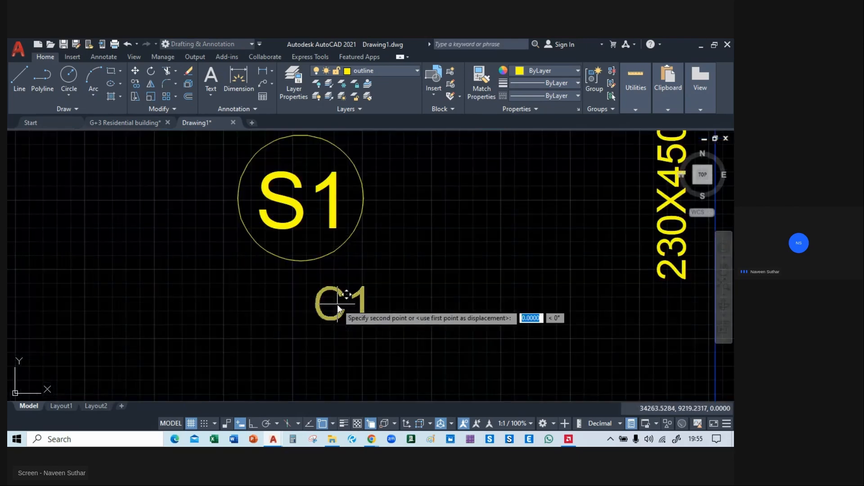
{"action": "left_click", "coordinate": [304, 296]}
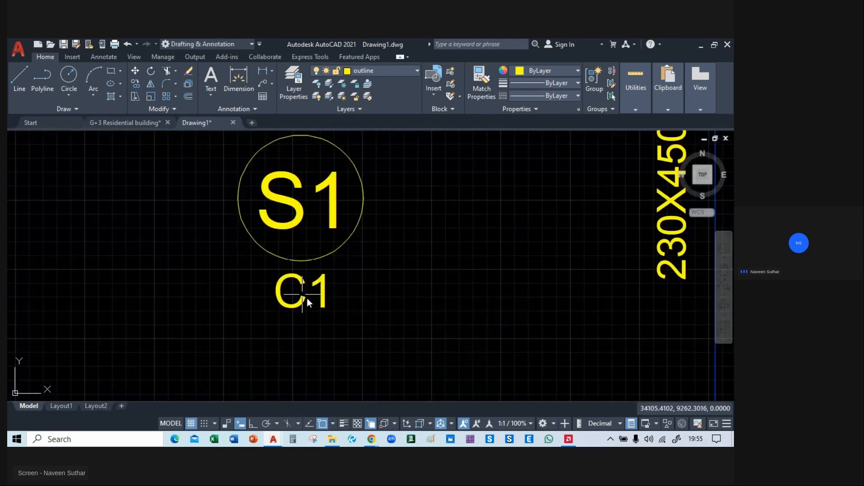
Change the text under the circle to 125.
{"action": "double_click", "coordinate": [293, 302]}
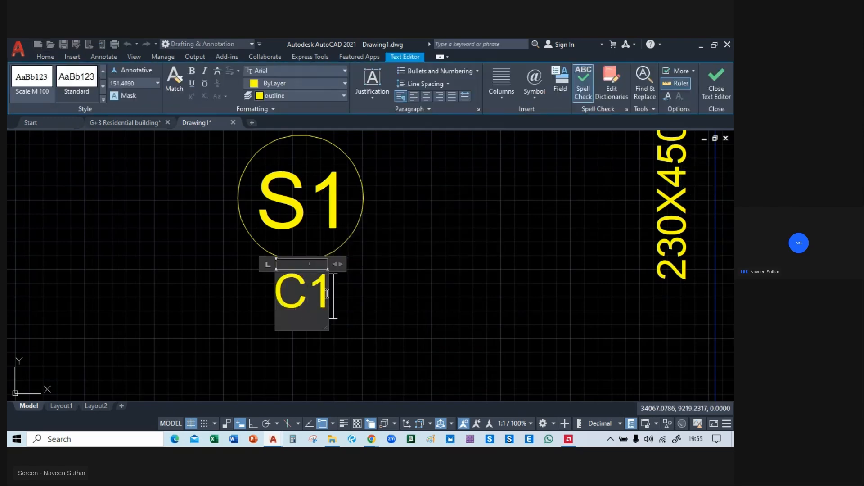
{"action": "type", "text": "125"}
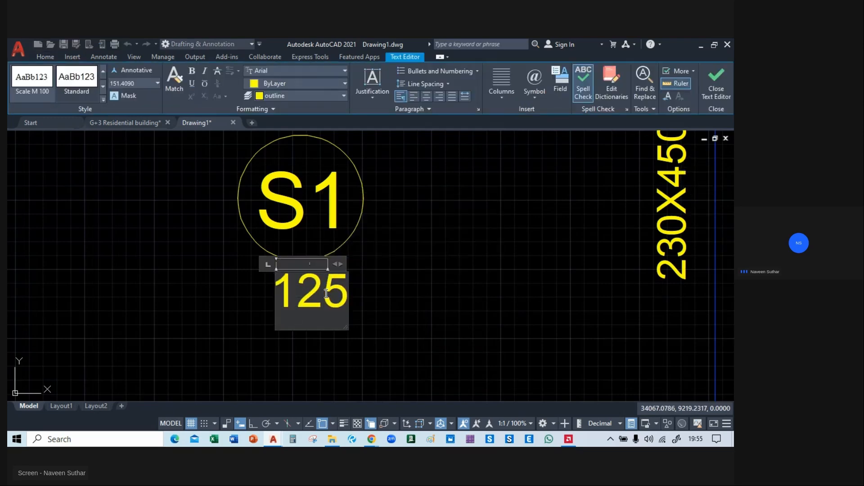
{"action": "left_click", "coordinate": [425, 291]}
Move the 125 text slightly left so that it is centred under the S1 circle.
{"action": "left_click", "coordinate": [331, 300]}
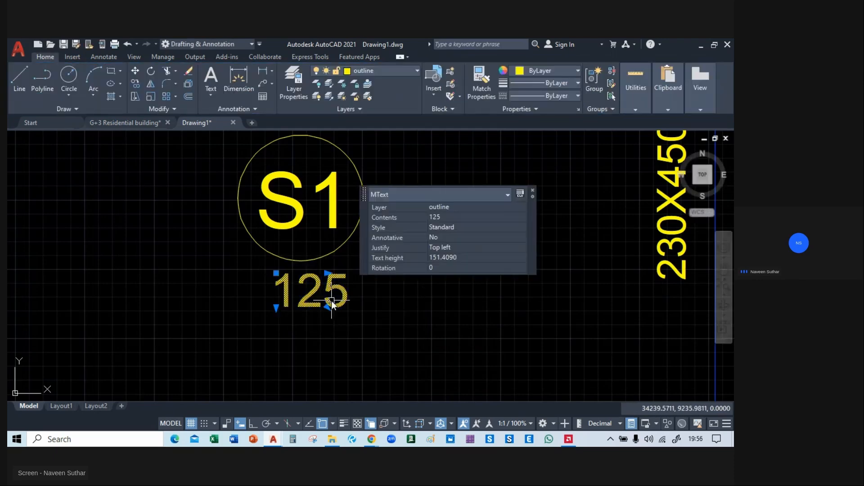
{"action": "key", "text": "m"}
{"action": "key", "text": "Return"}
{"action": "left_click", "coordinate": [318, 297]}
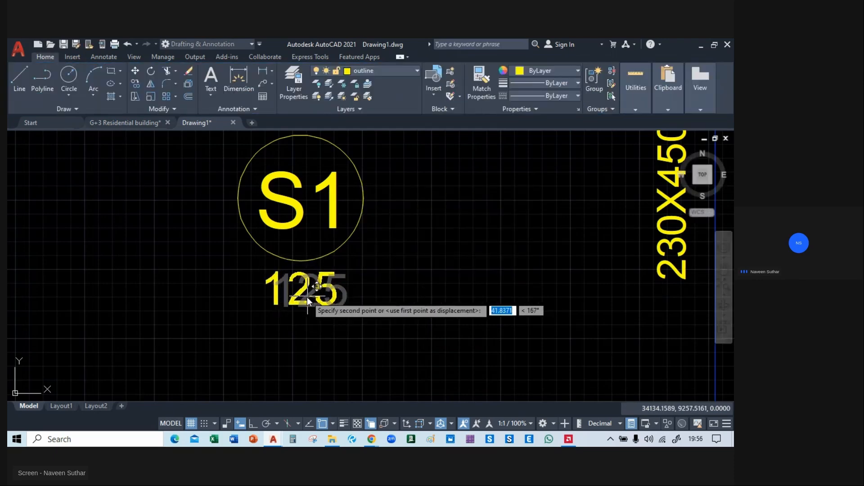
{"action": "left_click", "coordinate": [305, 298]}
{"action": "scroll", "coordinate": [333, 297], "scroll_direction": "down", "scroll_amount": 5}
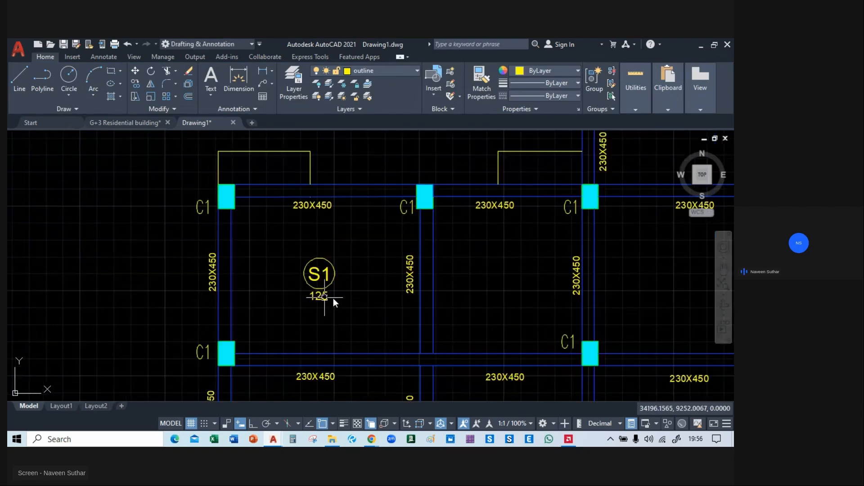
{"action": "scroll", "coordinate": [315, 297], "scroll_direction": "up", "scroll_amount": 4}
{"action": "left_click", "coordinate": [315, 294]}
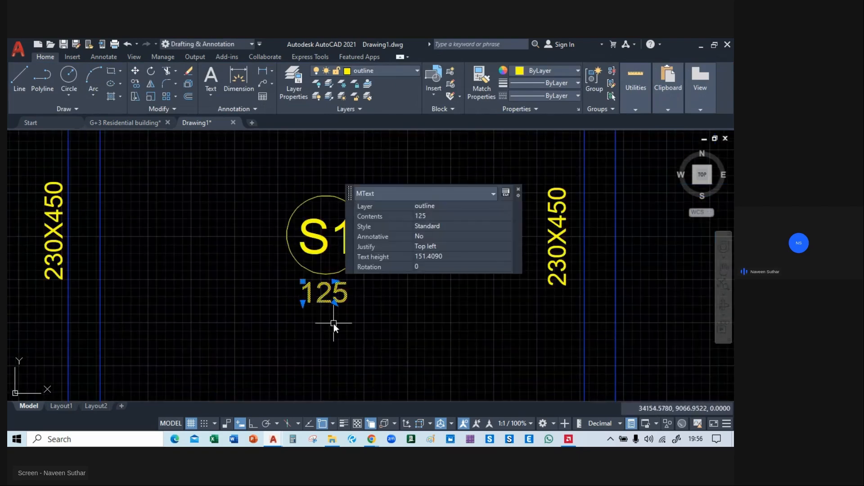
{"action": "type", "text": "m"}
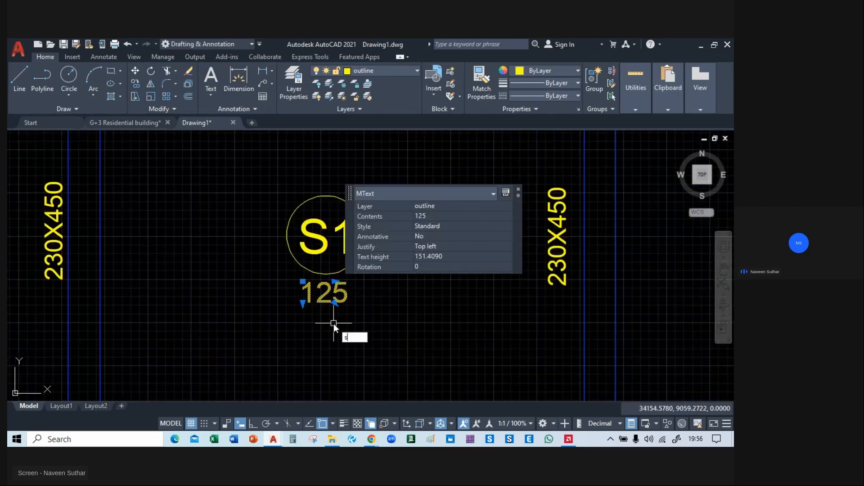
{"action": "key", "text": "Return"}
{"action": "key", "text": "Escape"}
{"action": "type", "text": "co"}
{"action": "key", "text": "Return"}
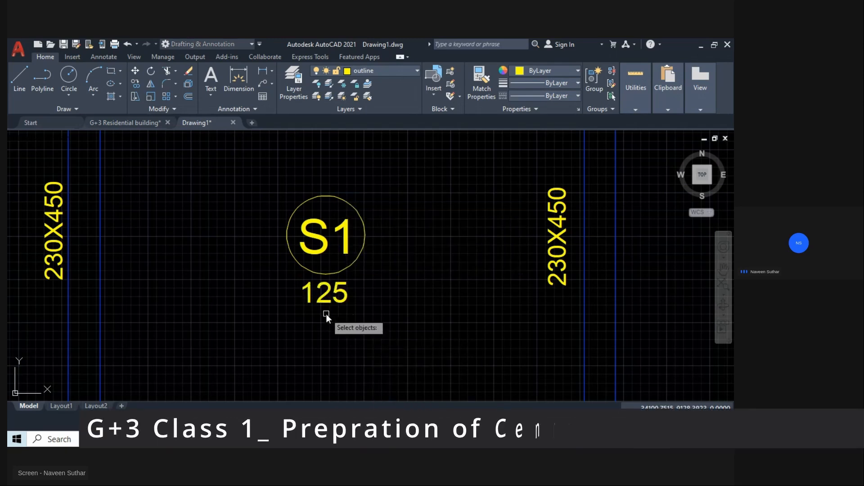
{"action": "type", "text": "co"}
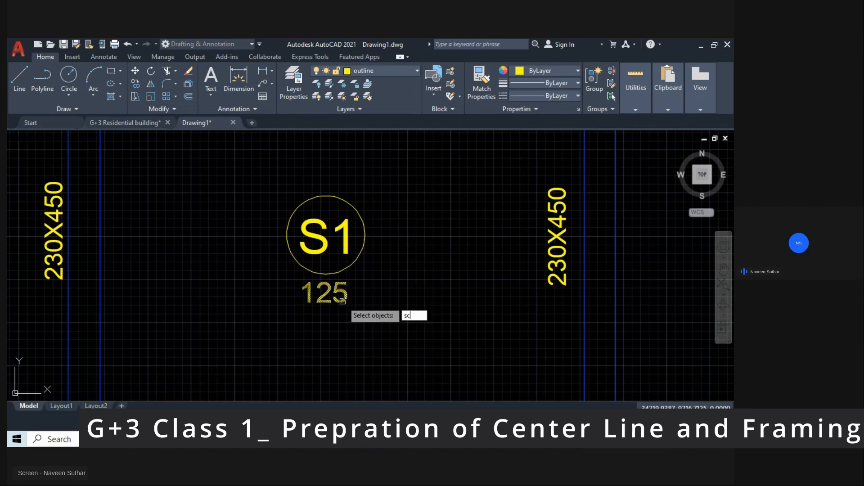
{"action": "key", "text": "Return"}
{"action": "key", "text": "Escape"}
Scale the 125 text down to a text height of about 70.
{"action": "left_click", "coordinate": [341, 293]}
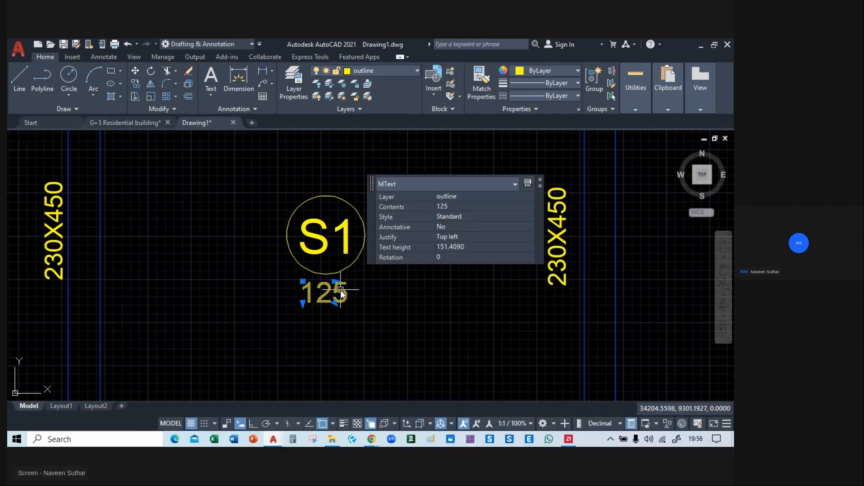
{"action": "key", "text": "Return"}
{"action": "left_click", "coordinate": [366, 285]}
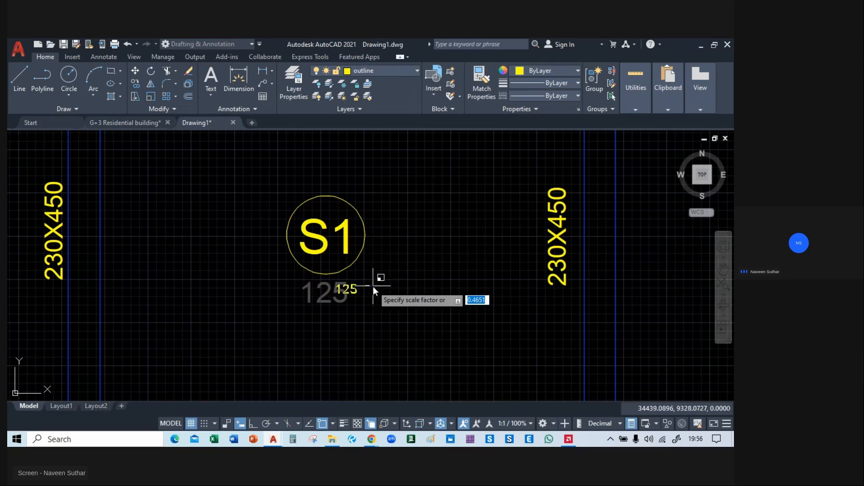
{"action": "left_click", "coordinate": [372, 286]}
{"action": "left_click", "coordinate": [348, 291]}
{"action": "type", "text": "m"}
{"action": "key", "text": "Return"}
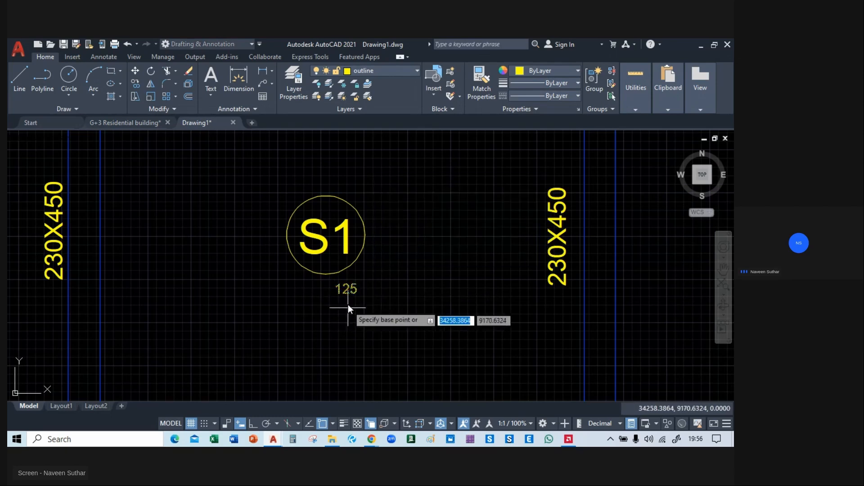
{"action": "left_click", "coordinate": [336, 290]}
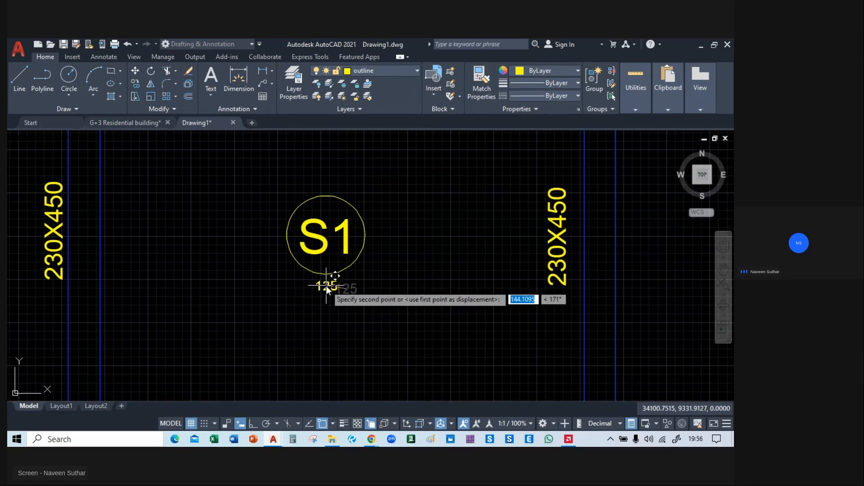
{"action": "key", "text": "Escape"}
Scale the S1 text inside the circle down to a text height of about 152.
{"action": "scroll", "coordinate": [322, 247], "scroll_direction": "up", "scroll_amount": 2}
{"action": "left_click", "coordinate": [322, 247]}
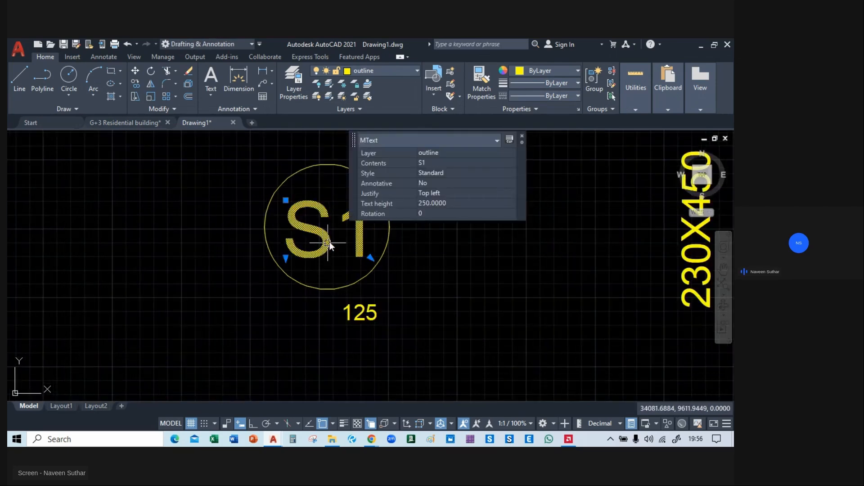
{"action": "type", "text": "sc"}
{"action": "key", "text": "Return"}
{"action": "left_click", "coordinate": [354, 215]}
{"action": "type", "text": "0.6"}
{"action": "key", "text": "Return"}
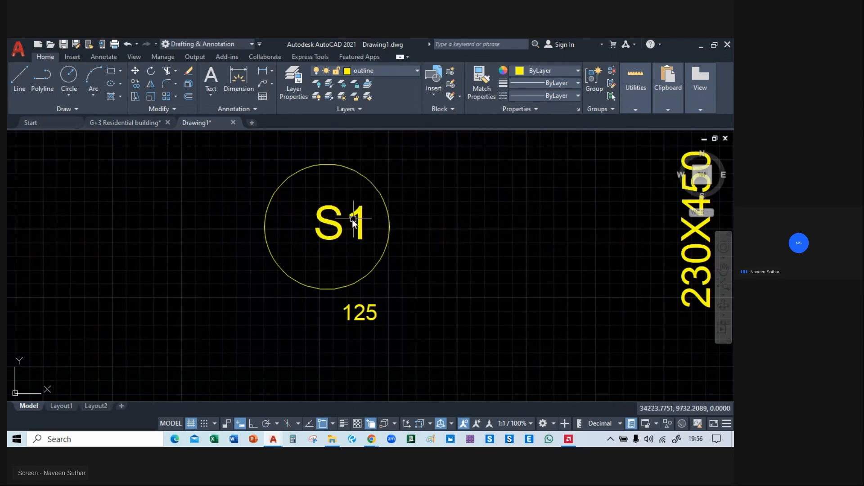
Move the S1 text into the middle of the circle's upper half.
{"action": "left_click", "coordinate": [336, 235]}
{"action": "type", "text": "m"}
{"action": "key", "text": "Return"}
{"action": "left_click", "coordinate": [336, 235]}
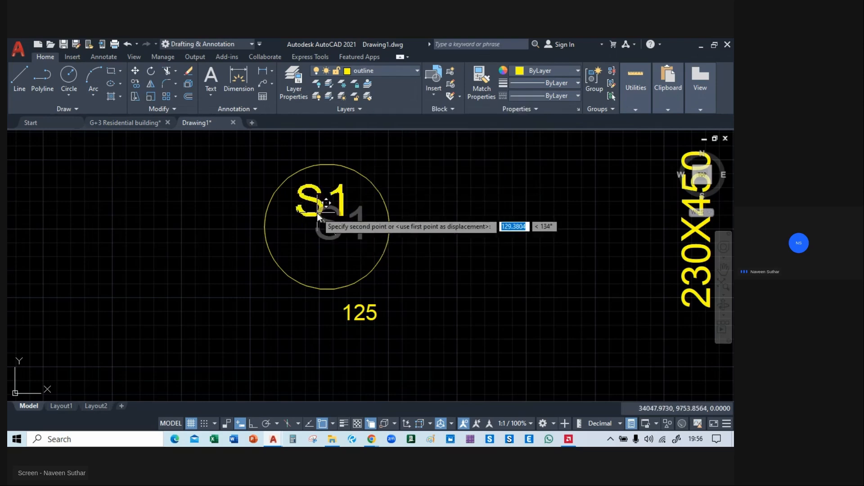
{"action": "left_click", "coordinate": [322, 211]}
{"action": "left_click", "coordinate": [360, 320]}
{"action": "type", "text": "d"}
{"action": "key", "text": "Escape"}
Move the 125 text from below the circle into the circle's lower half.
{"action": "left_click", "coordinate": [357, 316]}
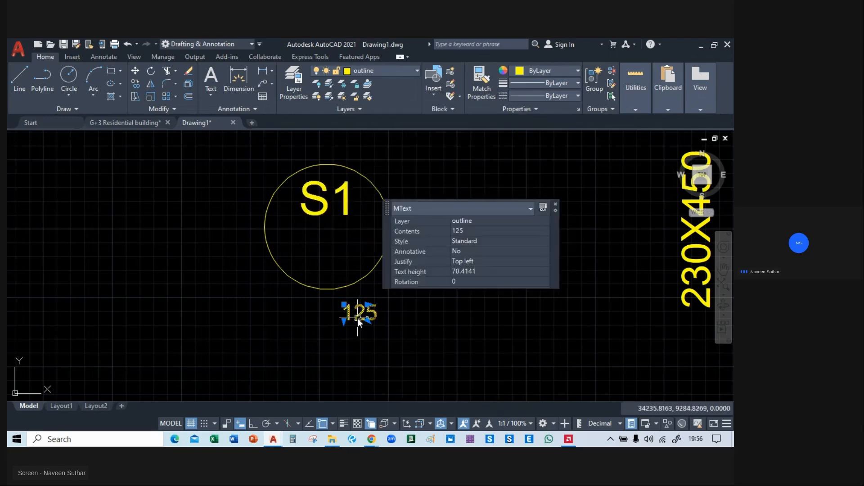
{"action": "type", "text": "m"}
{"action": "key", "text": "Return"}
{"action": "left_click", "coordinate": [361, 319]}
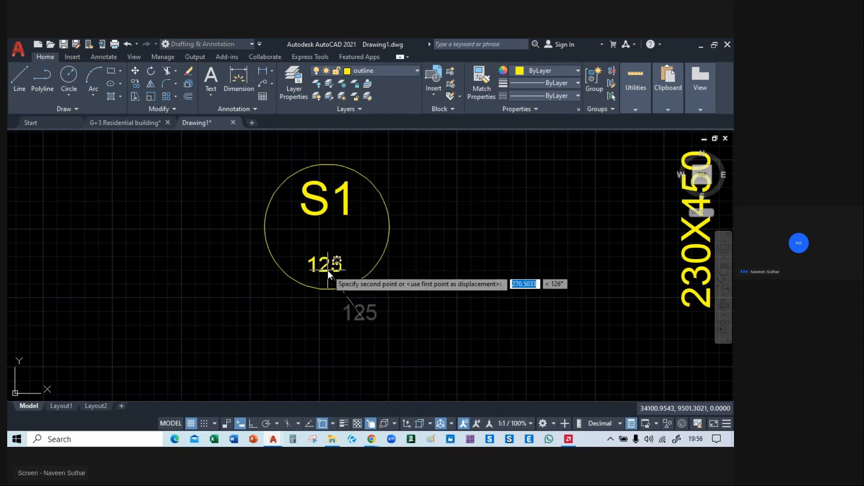
{"action": "left_click", "coordinate": [328, 269]}
Match the S1 text's properties onto the 125 text so both have the same size.
{"action": "type", "text": "ma"}
{"action": "key", "text": "Return"}
{"action": "left_click", "coordinate": [333, 216]}
{"action": "left_click", "coordinate": [328, 263]}
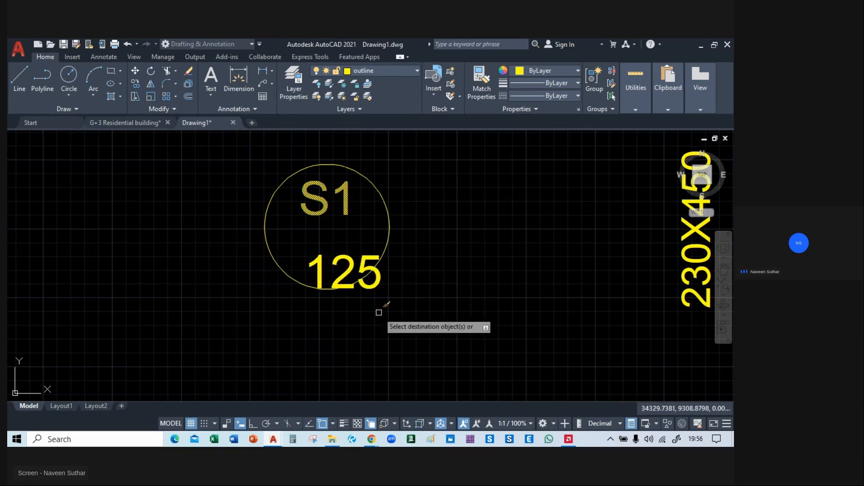
{"action": "key", "text": "Return"}
Reposition the 125 text so that it sits centred in the circle's lower half, beneath S1.
{"action": "left_click", "coordinate": [345, 262]}
{"action": "key", "text": "Return"}
{"action": "left_click", "coordinate": [345, 259]}
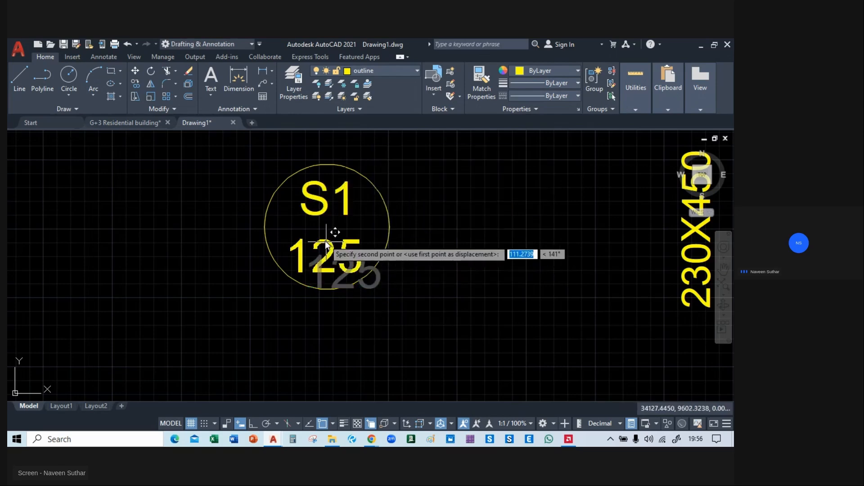
{"action": "left_click", "coordinate": [310, 255]}
{"action": "left_click", "coordinate": [310, 269]}
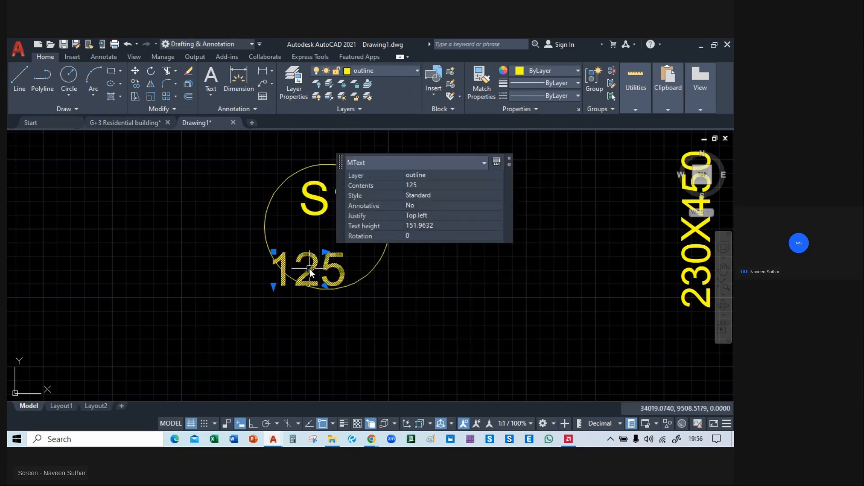
{"action": "type", "text": "m"}
{"action": "key", "text": "Return"}
{"action": "left_click", "coordinate": [310, 269]}
{"action": "left_click", "coordinate": [325, 252]}
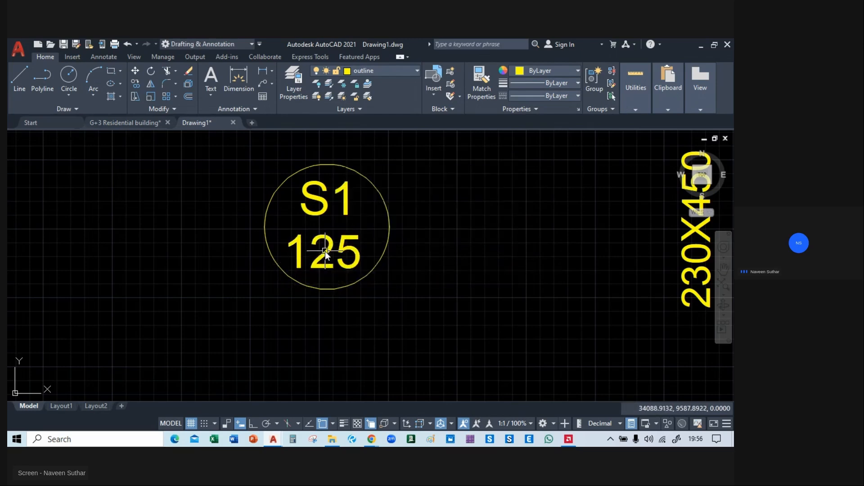
Draw a horizontal line across the circle's full diameter between the S1 and 125 texts.
{"action": "left_click", "coordinate": [20, 77]}
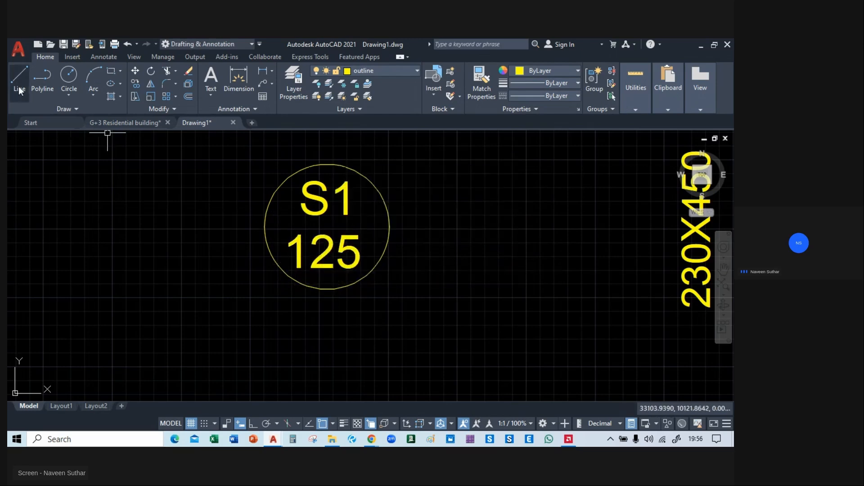
{"action": "left_click", "coordinate": [266, 226]}
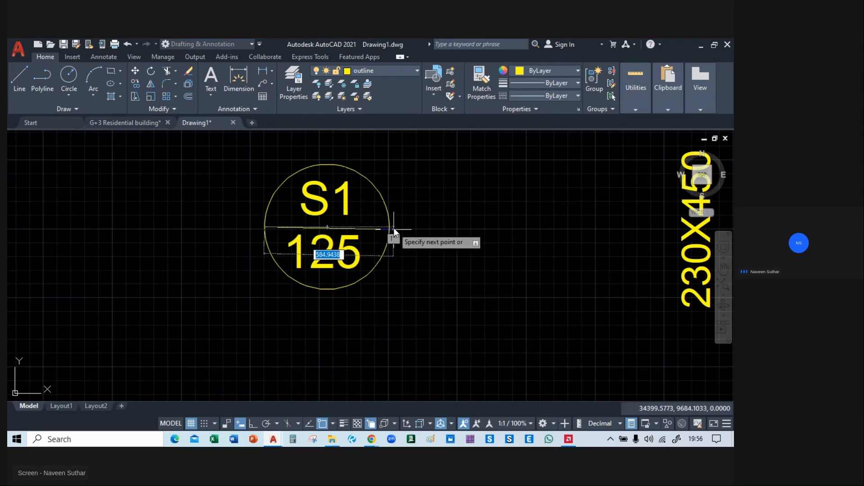
{"action": "left_click", "coordinate": [390, 228]}
{"action": "key", "text": "Escape"}
Copy the circled S1/125 label from the upper row's leftmost panel into the adjacent panel on its right.
{"action": "scroll", "coordinate": [409, 242], "scroll_direction": "down", "scroll_amount": 4}
{"action": "middle_click_drag", "start_coordinate": [468, 235], "coordinate": [330, 254]}
{"action": "left_click", "coordinate": [213, 217]}
{"action": "left_click", "coordinate": [284, 309]}
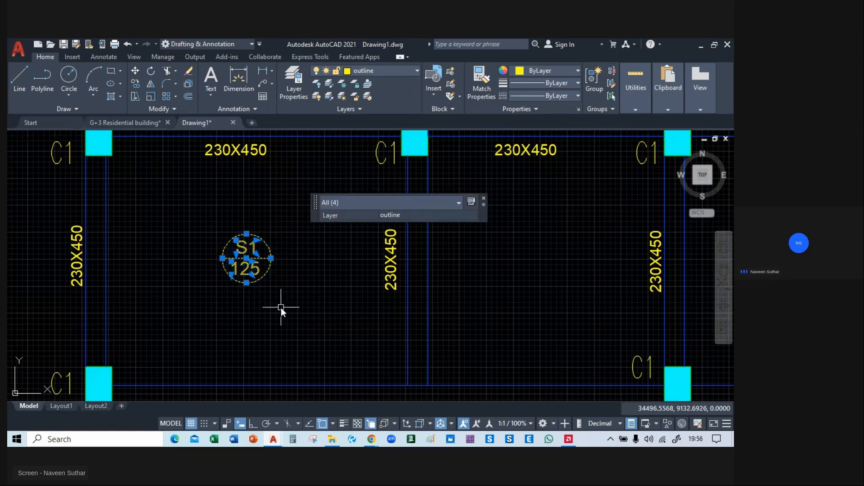
{"action": "type", "text": "co"}
{"action": "key", "text": "Return"}
{"action": "left_click", "coordinate": [244, 298]}
{"action": "scroll", "coordinate": [244, 298], "scroll_direction": "down", "scroll_amount": 4}
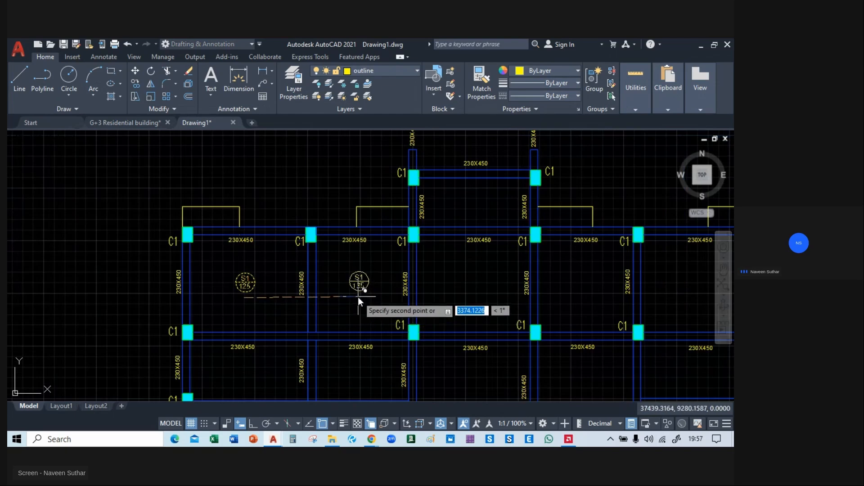
{"action": "left_click", "coordinate": [358, 297]}
Place copies of the S1/125 label in the remaining three panels of the upper row.
{"action": "middle_click_drag", "start_coordinate": [424, 301], "coordinate": [316, 298]}
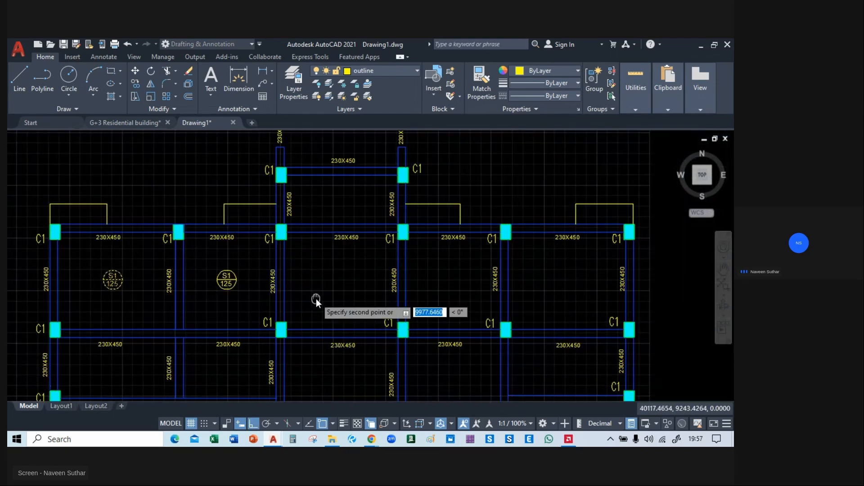
{"action": "left_click", "coordinate": [335, 301]}
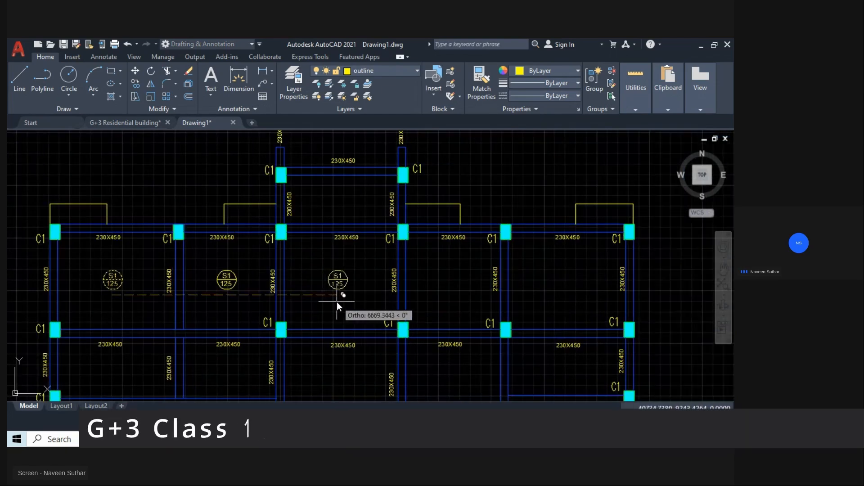
{"action": "left_click", "coordinate": [448, 303]}
{"action": "left_click", "coordinate": [566, 302]}
Place S1/125 label copies in the second row's left panel, the two panels below it, and the central panel.
{"action": "mouse_move", "coordinate": [566, 302]}
{"action": "middle_mouse_down"}
{"action": "mouse_move", "coordinate": [569, 290]}
{"action": "mouse_move", "coordinate": [641, 247]}
{"action": "mouse_move", "coordinate": [639, 238]}
{"action": "middle_mouse_up"}
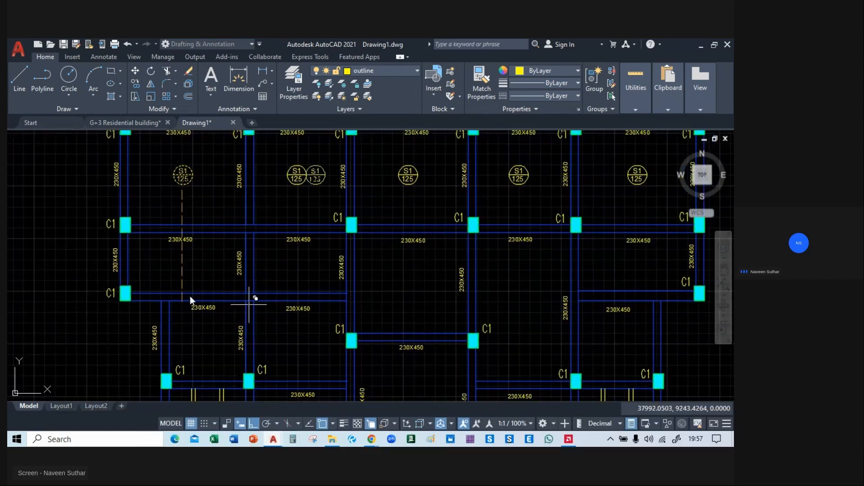
{"action": "middle_click_drag", "start_coordinate": [168, 271], "coordinate": [228, 266]}
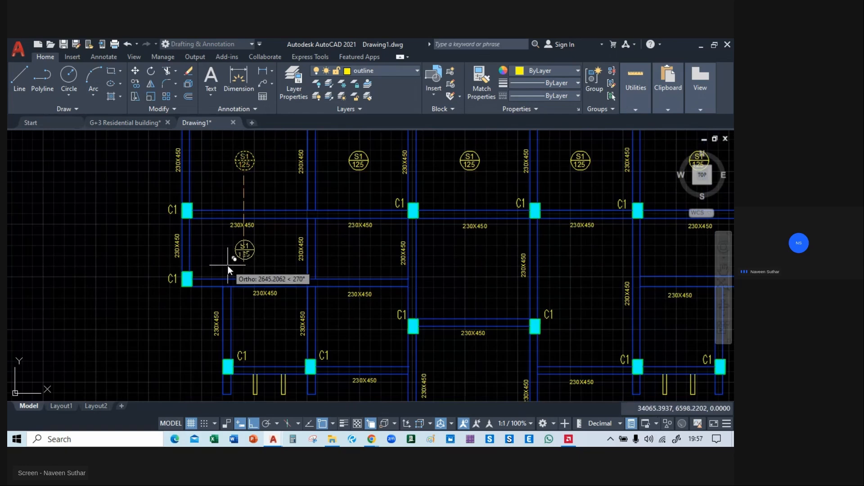
{"action": "left_click", "coordinate": [229, 269]}
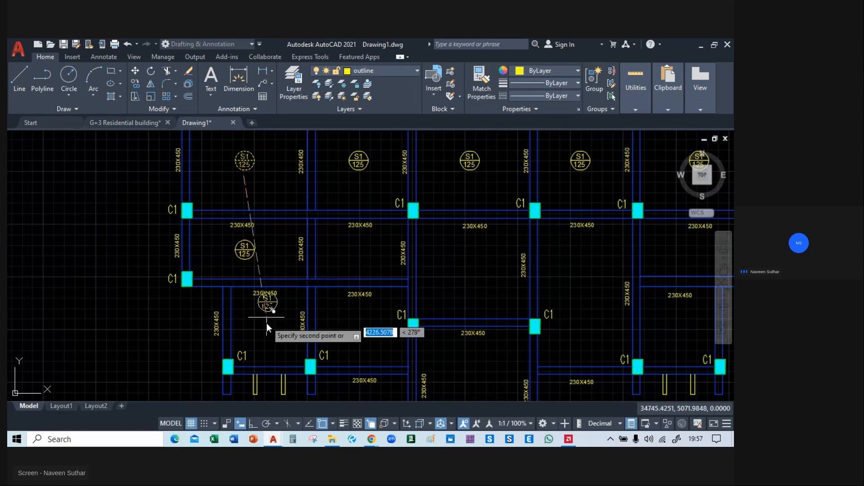
{"action": "left_click", "coordinate": [266, 339]}
{"action": "left_click", "coordinate": [358, 343]}
{"action": "middle_click_drag", "start_coordinate": [471, 284], "coordinate": [207, 246]}
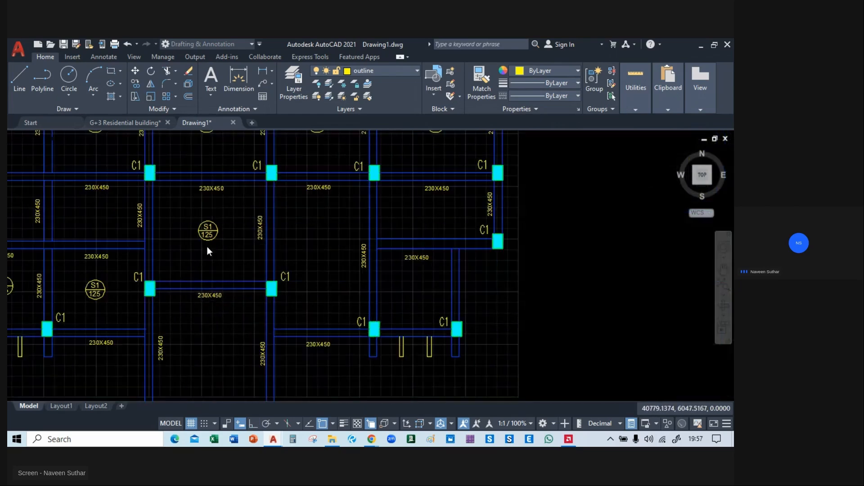
Place S1/125 label copies in the three lower panels on the plan's right side and the bottom central panel above the C2 columns.
{"action": "left_click", "coordinate": [317, 264]}
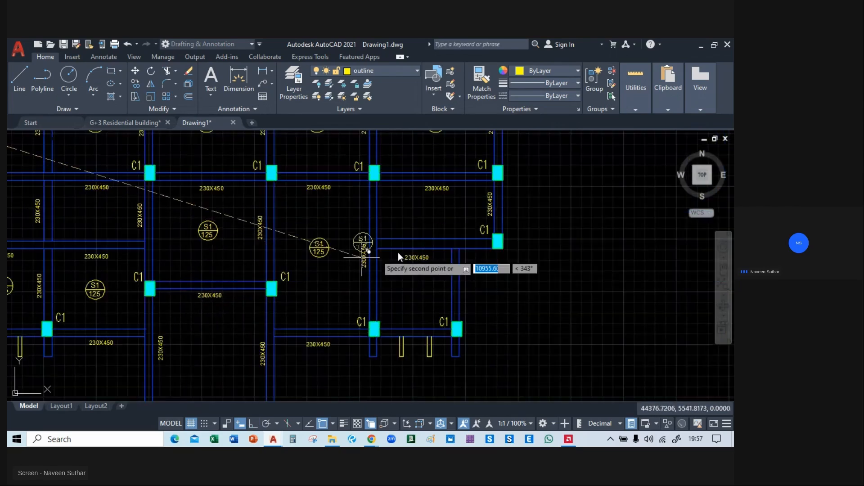
{"action": "left_click", "coordinate": [433, 229]}
{"action": "middle_click_drag", "start_coordinate": [434, 232], "coordinate": [436, 189]}
{"action": "left_click", "coordinate": [417, 262]}
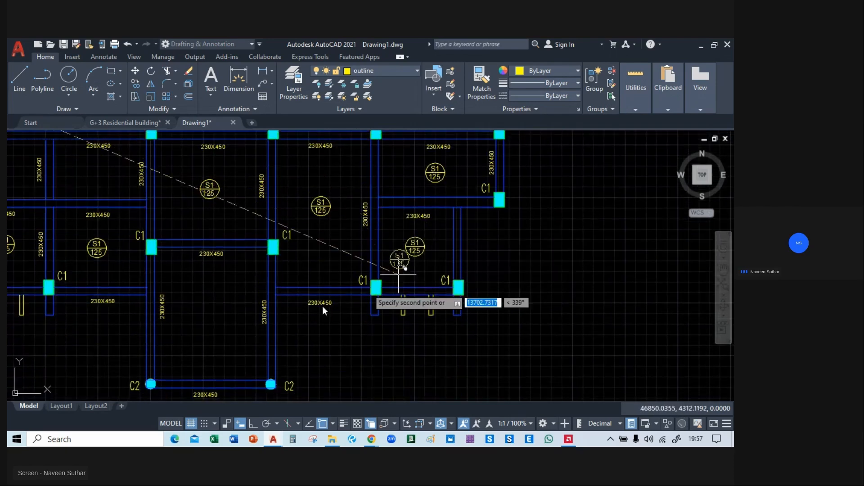
{"action": "middle_click_drag", "start_coordinate": [264, 313], "coordinate": [358, 272]}
{"action": "left_click", "coordinate": [302, 289]}
Place a last S1/125 label copy in the projecting central panel at the plan's upper end and finish copying.
{"action": "middle_click_drag", "start_coordinate": [336, 203], "coordinate": [398, 368]}
{"action": "middle_click_drag", "start_coordinate": [362, 135], "coordinate": [371, 256]}
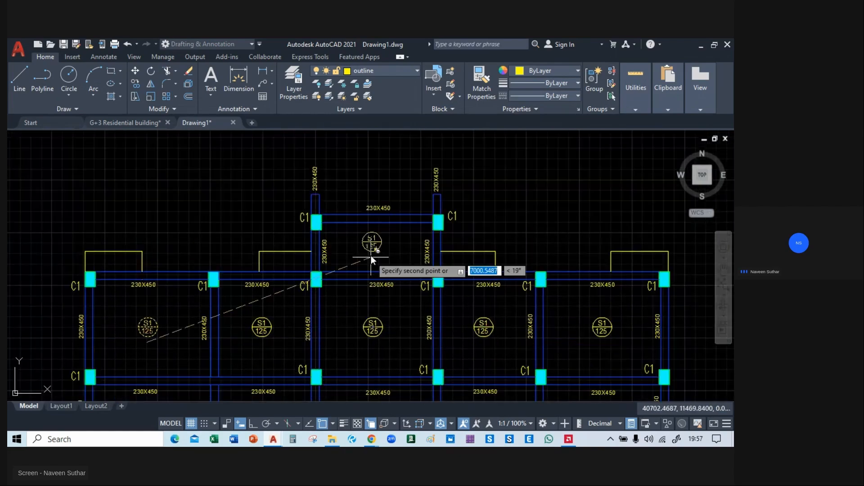
{"action": "left_click", "coordinate": [373, 262]}
{"action": "key", "text": "Escape"}
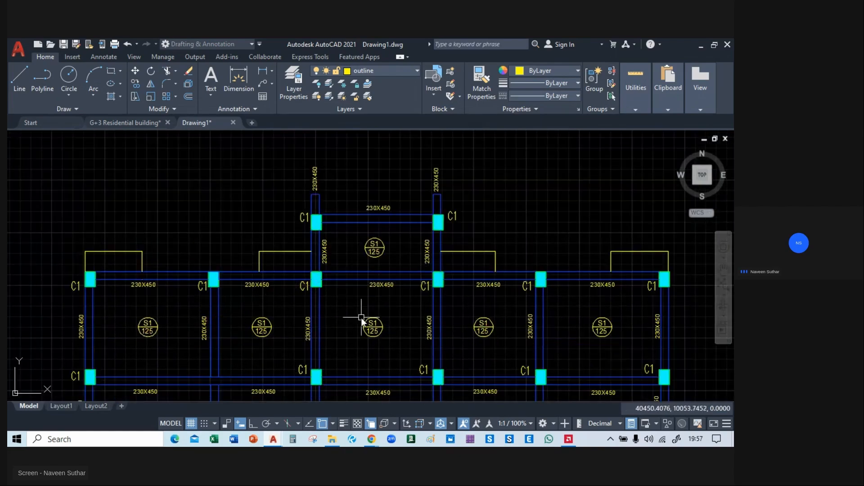
Examine the staircase area between the two bedrooms in the architectural floor plan for comparison with the framing plan.
{"action": "scroll", "coordinate": [361, 316], "scroll_direction": "down", "scroll_amount": 6}
{"action": "middle_click_drag", "start_coordinate": [362, 339], "coordinate": [336, 225]}
{"action": "scroll", "coordinate": [337, 229], "scroll_direction": "up", "scroll_amount": 4}
{"action": "mouse_move", "coordinate": [513, 245]}
{"action": "middle_mouse_down"}
{"action": "mouse_move", "coordinate": [523, 265]}
{"action": "mouse_move", "coordinate": [687, 242]}
{"action": "middle_mouse_up"}
{"action": "scroll", "coordinate": [568, 234], "scroll_direction": "down", "scroll_amount": 2}
{"action": "middle_click_drag", "start_coordinate": [107, 231], "coordinate": [258, 272]}
{"action": "scroll", "coordinate": [293, 250], "scroll_direction": "up", "scroll_amount": 4}
{"action": "scroll", "coordinate": [317, 285], "scroll_direction": "up", "scroll_amount": 2}
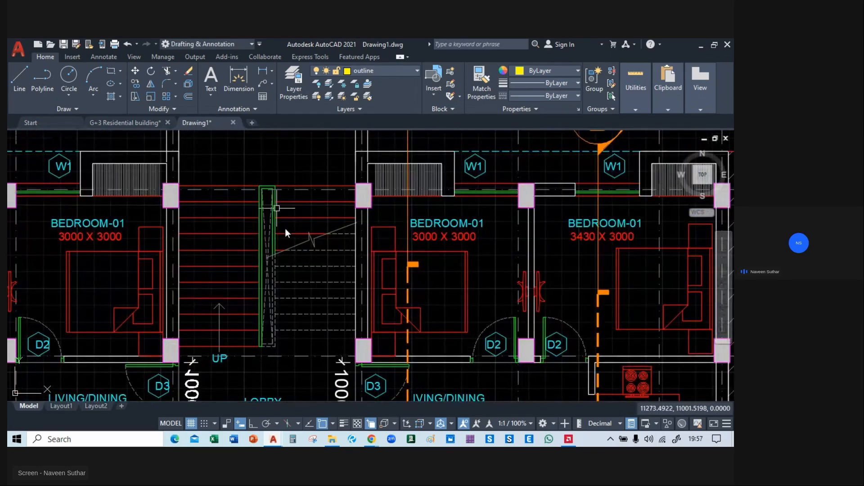
{"action": "scroll", "coordinate": [285, 228], "scroll_direction": "down", "scroll_amount": 4}
{"action": "middle_click_drag", "start_coordinate": [519, 230], "coordinate": [229, 239]}
{"action": "middle_click_drag", "start_coordinate": [679, 248], "coordinate": [410, 255]}
Change the slab thickness text in the upper row's central panel label to 150.
{"action": "scroll", "coordinate": [337, 255], "scroll_direction": "up", "scroll_amount": 4}
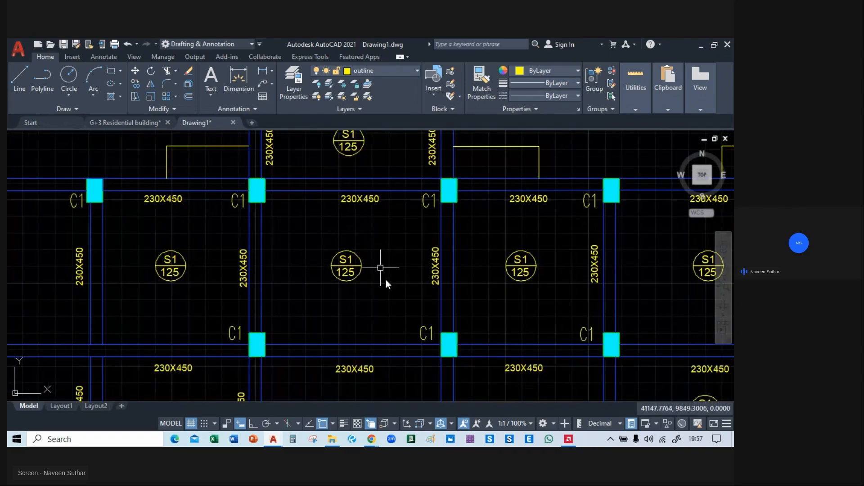
{"action": "scroll", "coordinate": [336, 276], "scroll_direction": "up", "scroll_amount": 4}
{"action": "double_click", "coordinate": [361, 273]}
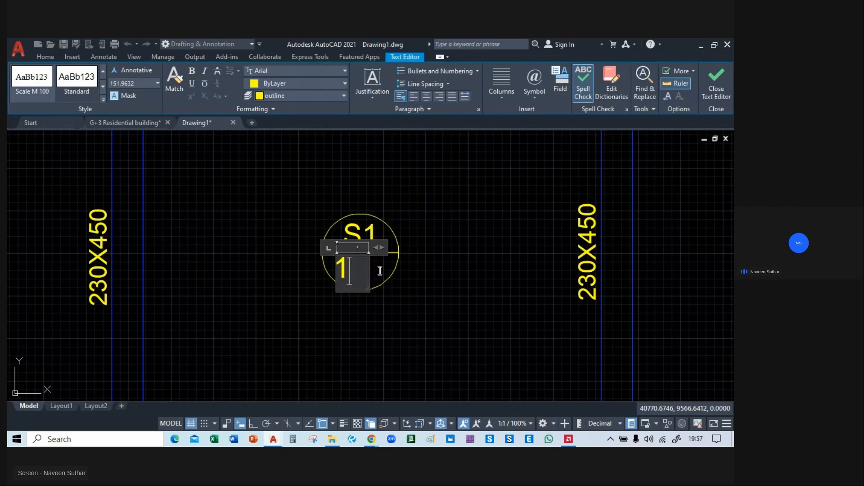
{"action": "left_click", "coordinate": [458, 266]}
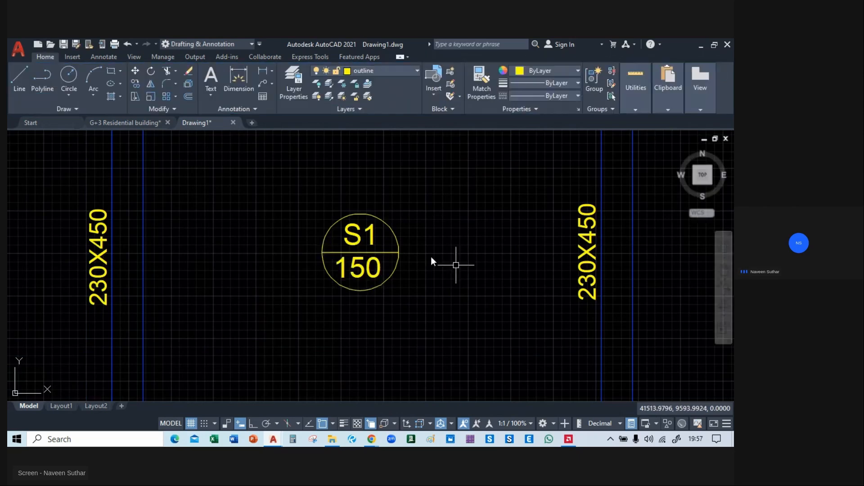
Review the slab labels and panels across the whole framing plan.
{"action": "scroll", "coordinate": [420, 254], "scroll_direction": "down", "scroll_amount": 6}
{"action": "middle_click_drag", "start_coordinate": [413, 283], "coordinate": [401, 168]}
{"action": "scroll", "coordinate": [360, 157], "scroll_direction": "up", "scroll_amount": 3}
{"action": "scroll", "coordinate": [366, 157], "scroll_direction": "down", "scroll_amount": 3}
{"action": "middle_click_drag", "start_coordinate": [481, 230], "coordinate": [405, 284]}
{"action": "middle_click_drag", "start_coordinate": [566, 305], "coordinate": [567, 309]}
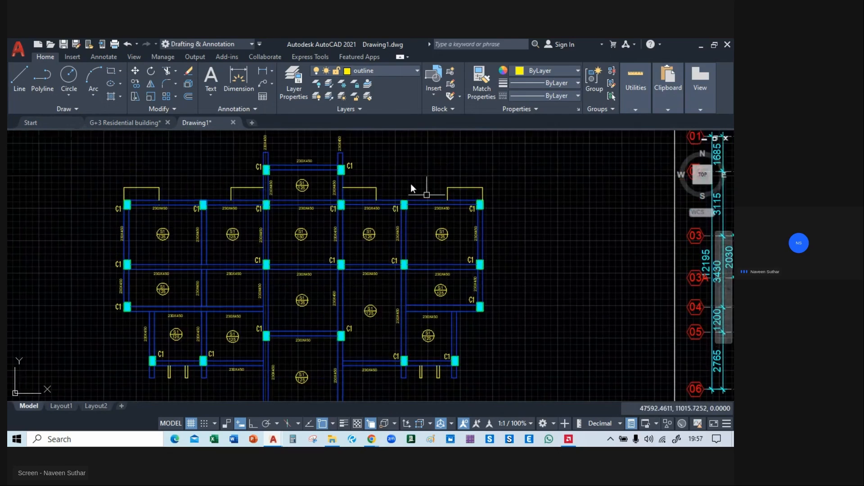
{"action": "middle_click_drag", "start_coordinate": [349, 265], "coordinate": [369, 209]}
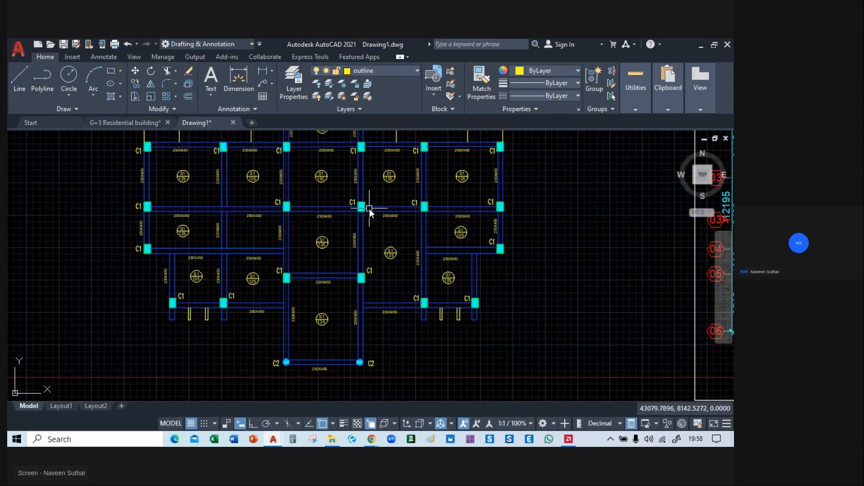
{"action": "middle_click_drag", "start_coordinate": [244, 177], "coordinate": [300, 246]}
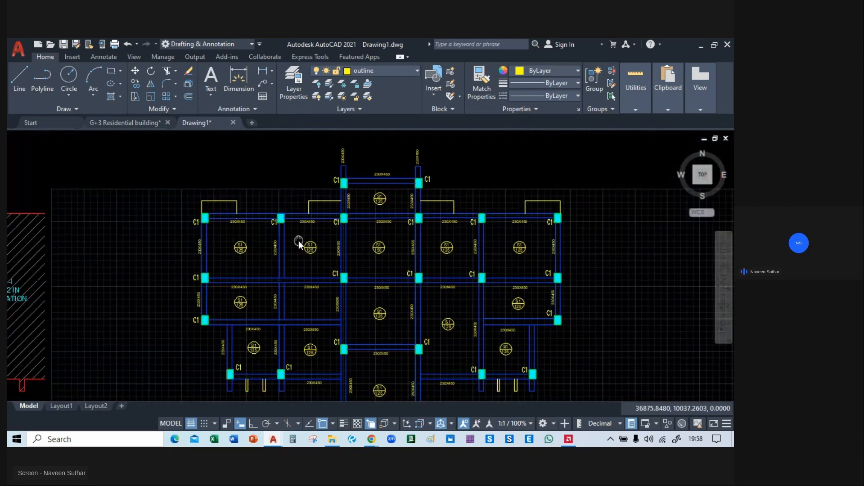
Start a line midway between the upper-left beam's two edges at the corner C1 column's inner face, using Mid Between 2 Points.
{"action": "scroll", "coordinate": [198, 221], "scroll_direction": "up", "scroll_amount": 4}
{"action": "scroll", "coordinate": [259, 223], "scroll_direction": "up", "scroll_amount": 4}
{"action": "middle_click_drag", "start_coordinate": [240, 205], "coordinate": [218, 250]}
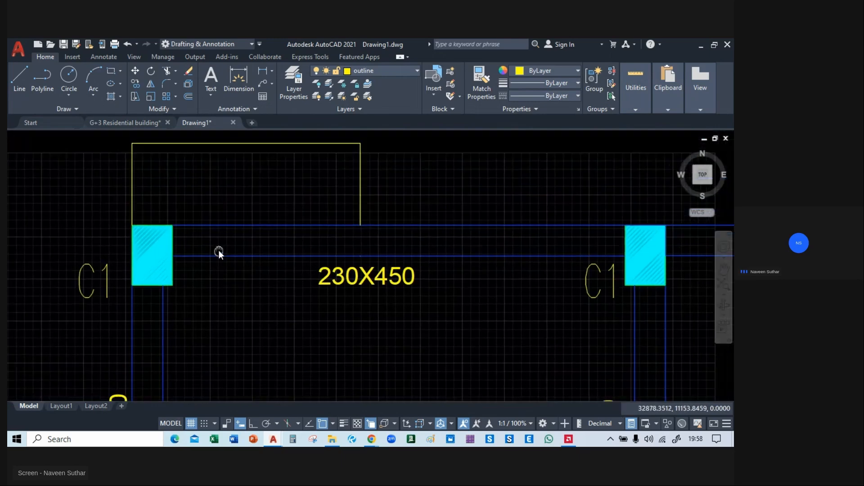
{"action": "middle_click_drag", "start_coordinate": [623, 270], "coordinate": [488, 257]}
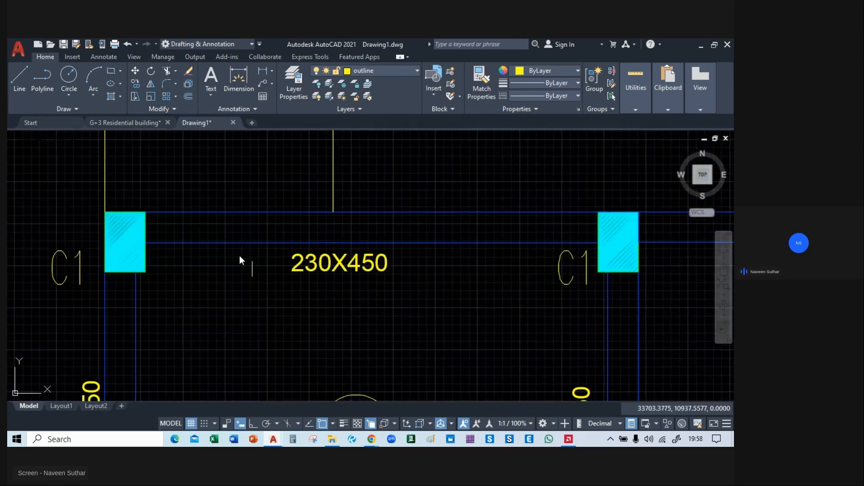
{"action": "scroll", "coordinate": [168, 217], "scroll_direction": "up", "scroll_amount": 2}
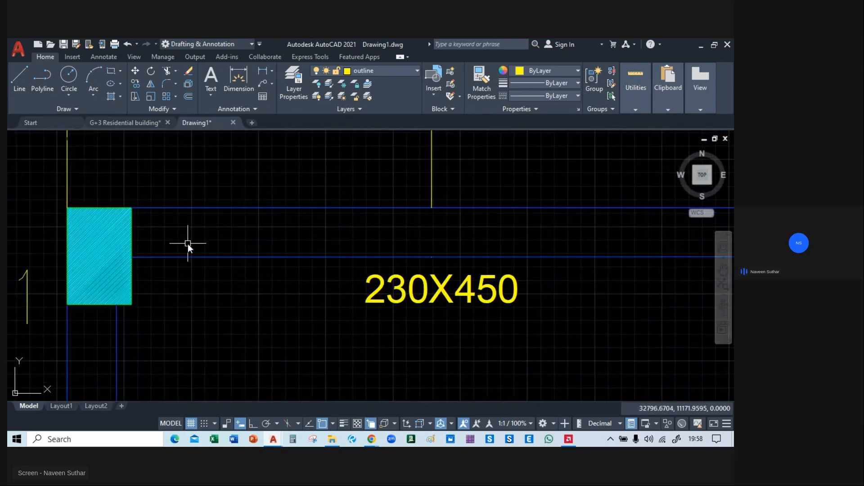
{"action": "left_click", "coordinate": [19, 86]}
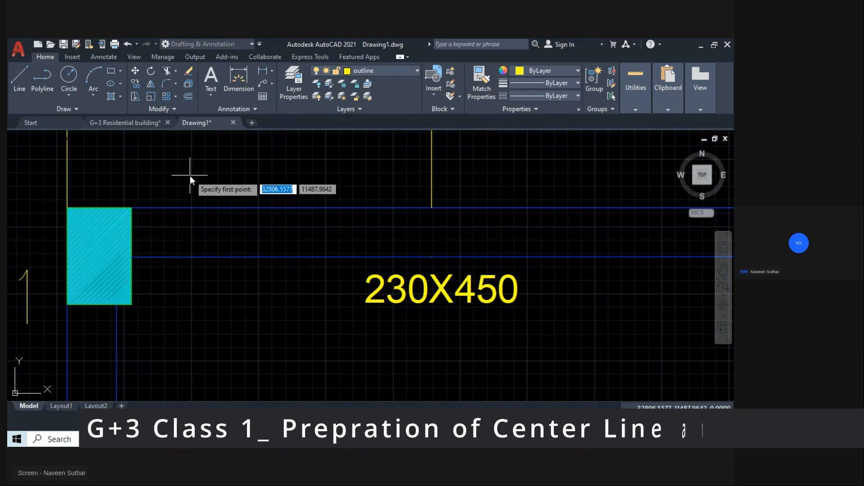
{"action": "right_click", "coordinate": [190, 176], "text": "shift"}
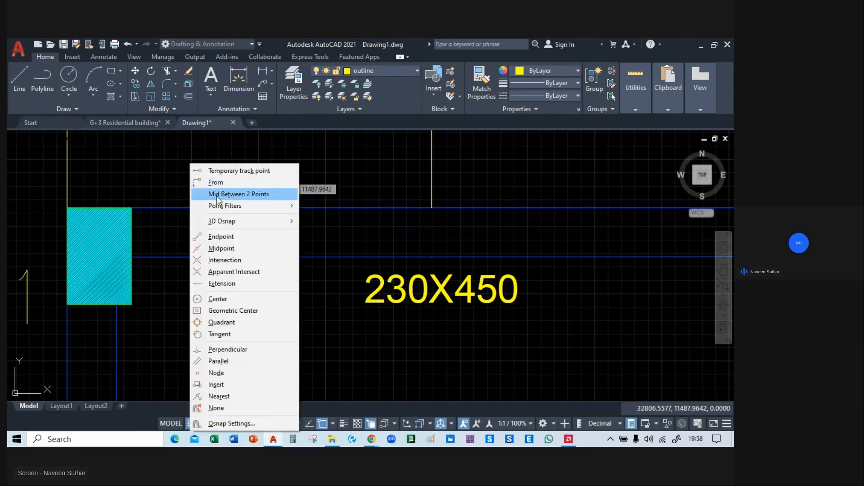
{"action": "left_click", "coordinate": [232, 194]}
{"action": "left_click", "coordinate": [133, 208]}
{"action": "left_click", "coordinate": [131, 259]}
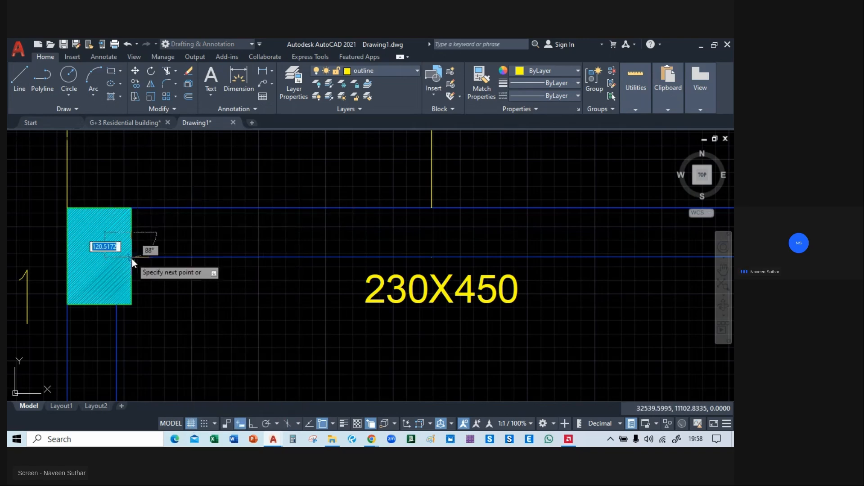
Finish the beam's centre line horizontally with Ortho at the next C1 column's face, about 3360 units long.
{"action": "scroll", "coordinate": [132, 258], "scroll_direction": "down", "scroll_amount": 4}
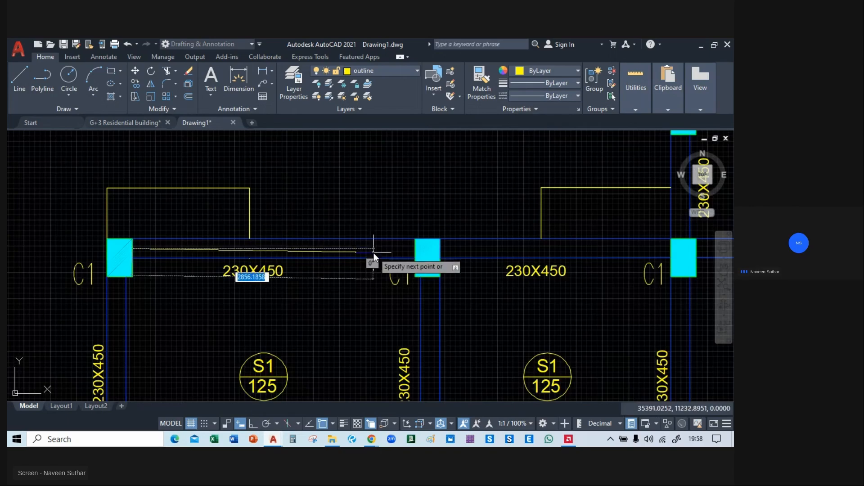
{"action": "key", "text": "F8"}
{"action": "scroll", "coordinate": [403, 256], "scroll_direction": "up", "scroll_amount": 2}
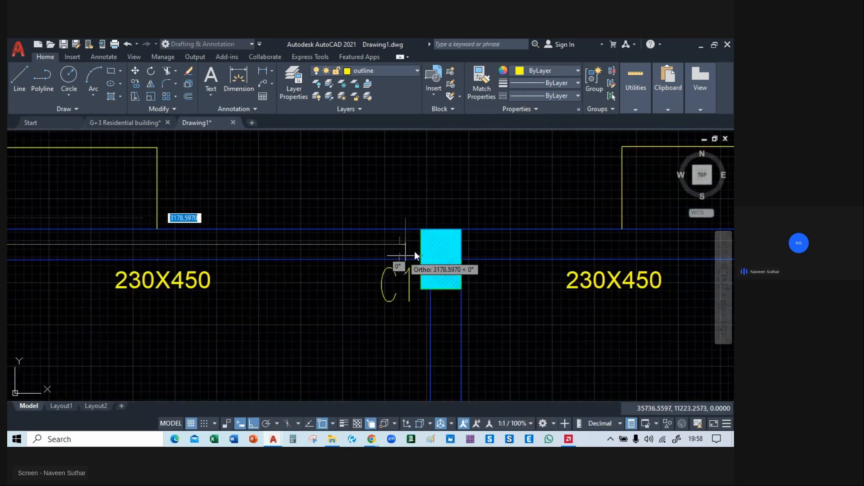
{"action": "scroll", "coordinate": [405, 255], "scroll_direction": "up", "scroll_amount": 2}
{"action": "left_click", "coordinate": [431, 239]}
{"action": "key", "text": "Escape"}
Create a new layer named Center Line with colour index 11.
{"action": "scroll", "coordinate": [358, 253], "scroll_direction": "down", "scroll_amount": 2}
{"action": "middle_click_drag", "start_coordinate": [162, 258], "coordinate": [384, 244]}
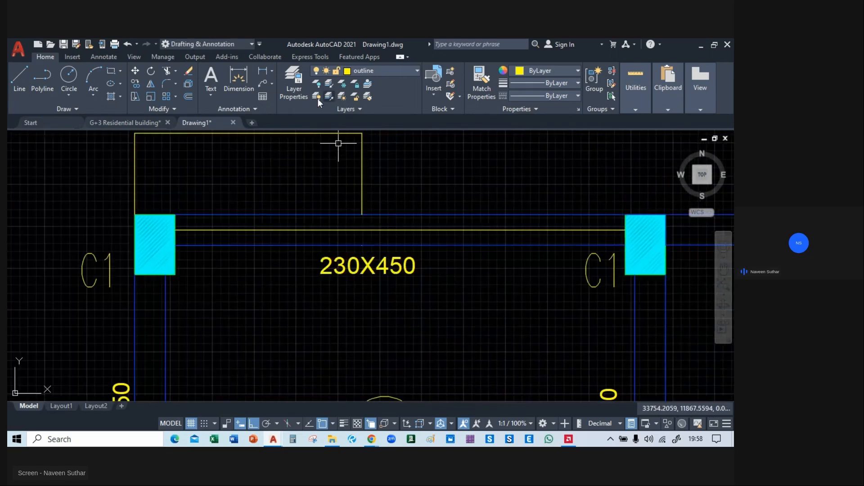
{"action": "left_click", "coordinate": [290, 81]}
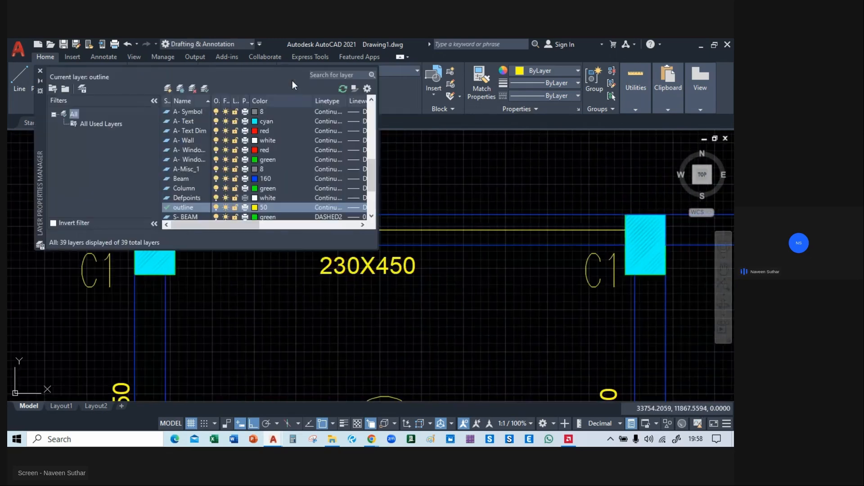
{"action": "left_click", "coordinate": [170, 88]}
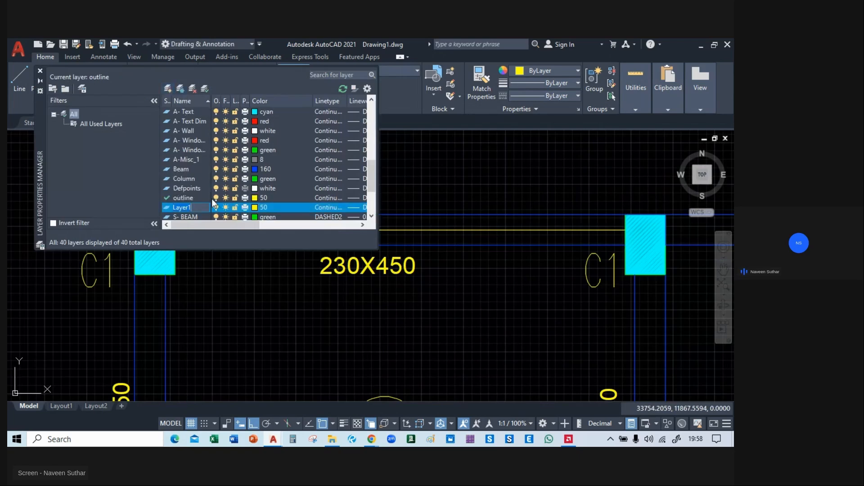
{"action": "type", "text": "Center Line"}
{"action": "left_click", "coordinate": [256, 207]}
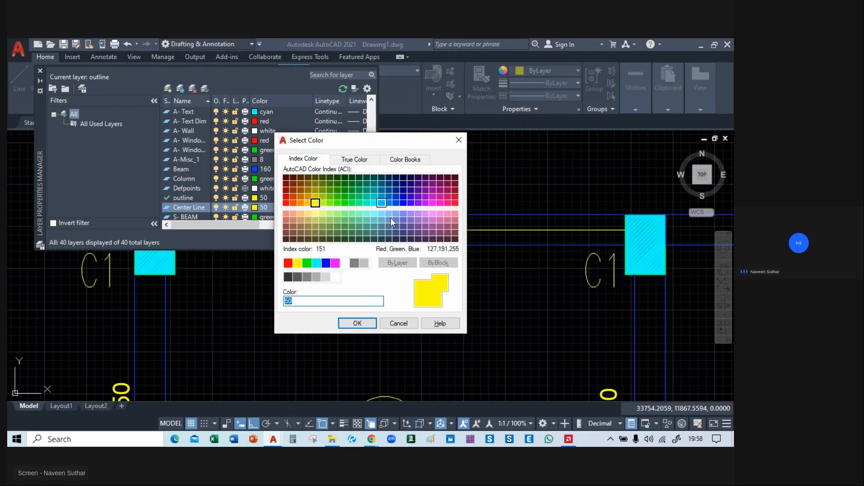
{"action": "left_click", "coordinate": [286, 214]}
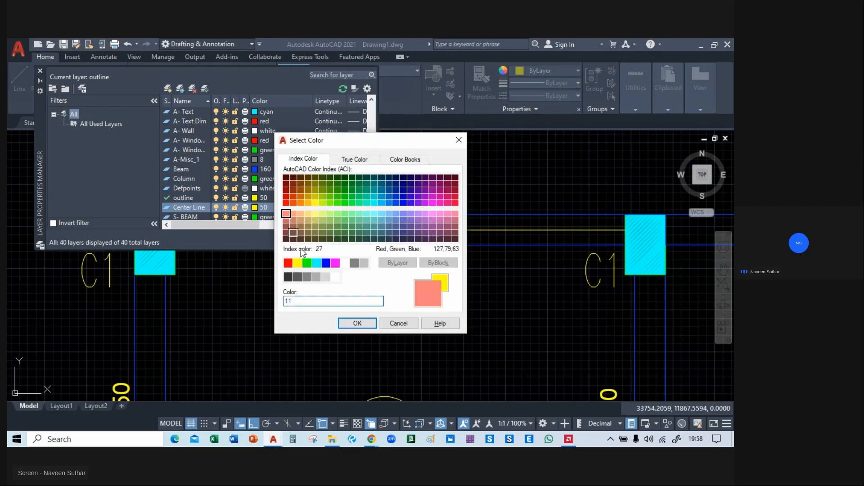
{"action": "left_click", "coordinate": [357, 324]}
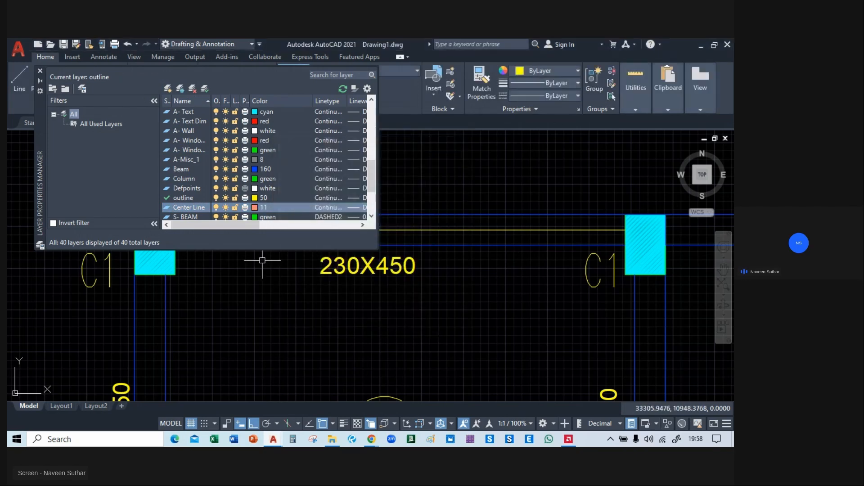
{"action": "left_click", "coordinate": [40, 70]}
Assign the line drawn along the middle of the upper-left beam to the Center Line layer.
{"action": "left_click", "coordinate": [287, 230]}
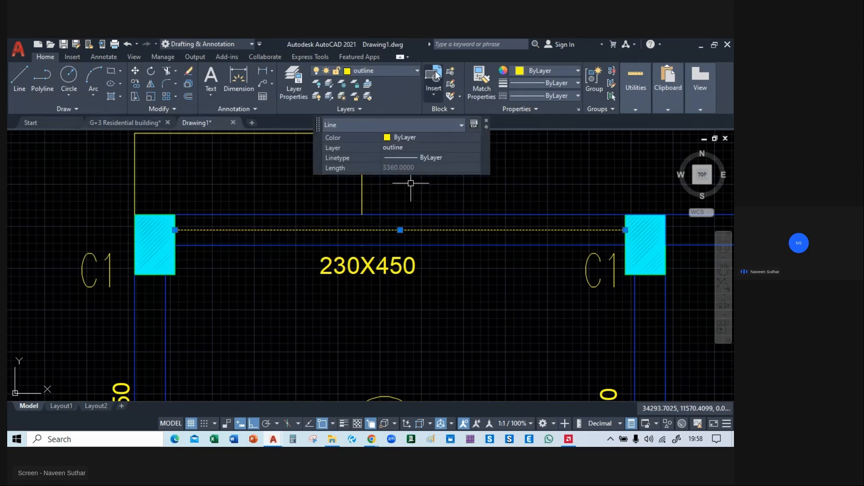
{"action": "left_click", "coordinate": [372, 72]}
{"action": "left_click", "coordinate": [358, 285]}
{"action": "key", "text": "Escape"}
{"action": "middle_click_drag", "start_coordinate": [304, 242], "coordinate": [179, 221]}
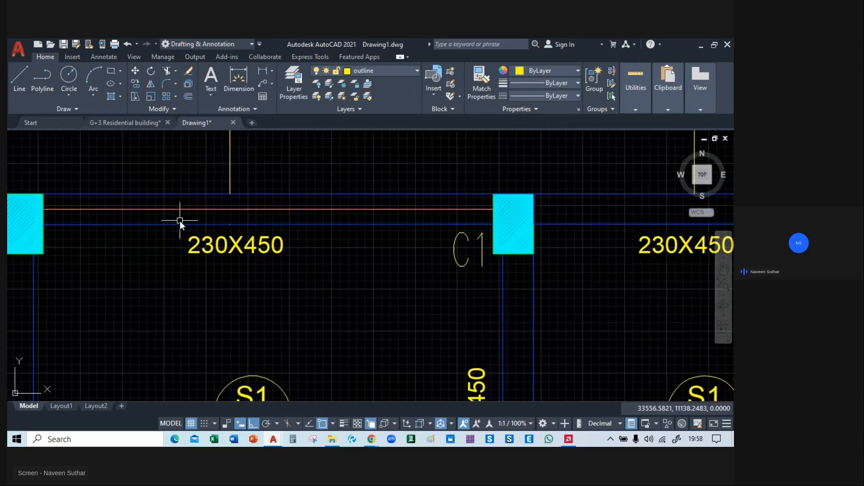
Copy the upper-left beam's centre line along the same beam row, from one C1 column's inner corner to the following columns.
{"action": "left_click", "coordinate": [195, 211]}
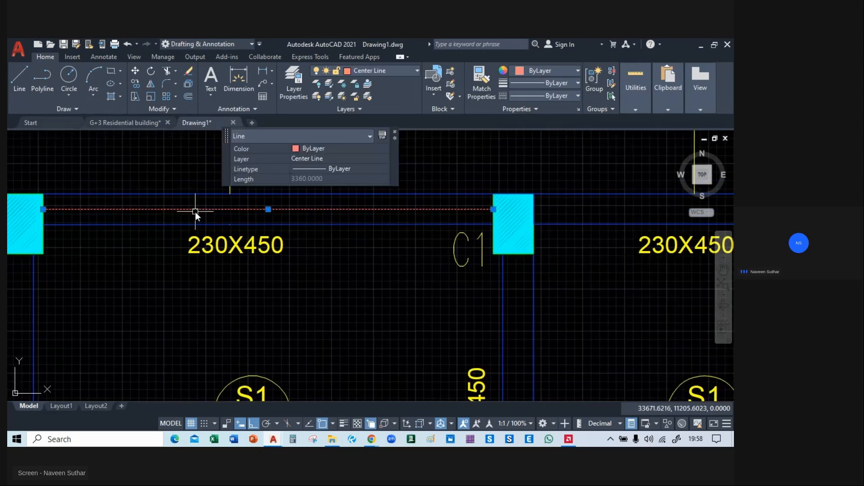
{"action": "type", "text": "co"}
{"action": "key", "text": "Return"}
{"action": "middle_click_drag", "start_coordinate": [62, 184], "coordinate": [88, 196]}
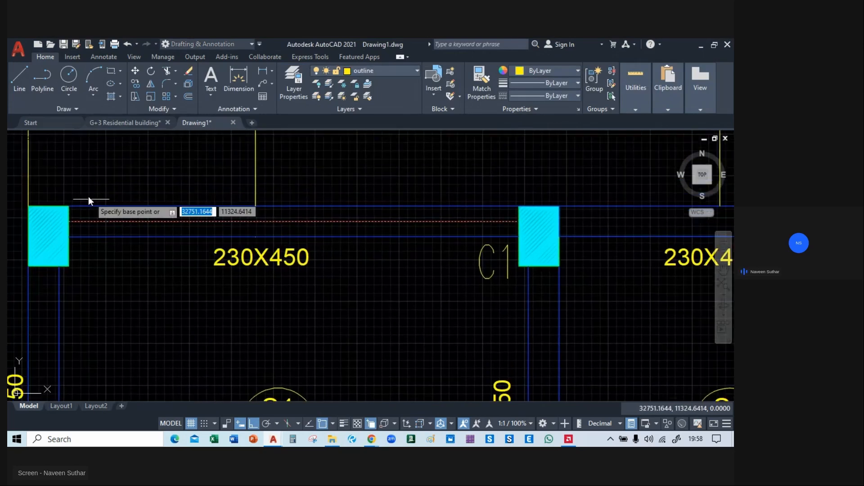
{"action": "left_click", "coordinate": [69, 206]}
{"action": "middle_click_drag", "start_coordinate": [558, 208], "coordinate": [210, 209]}
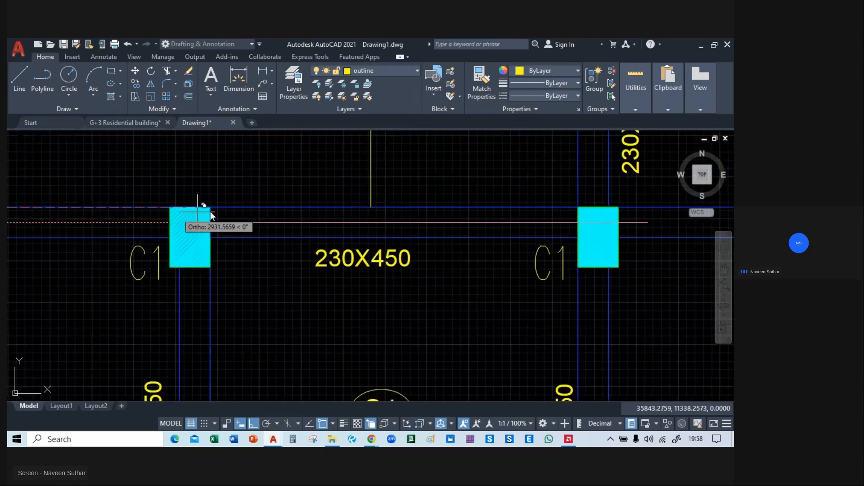
{"action": "middle_click_drag", "start_coordinate": [492, 208], "coordinate": [97, 217]}
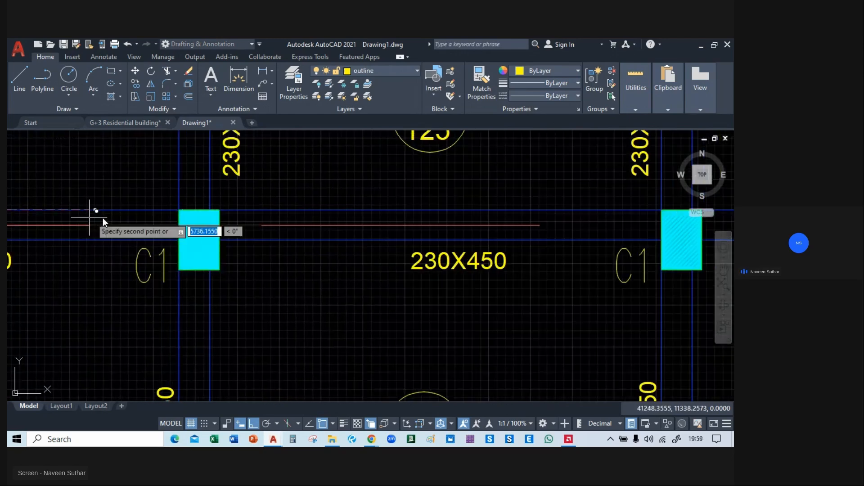
{"action": "left_click", "coordinate": [219, 211]}
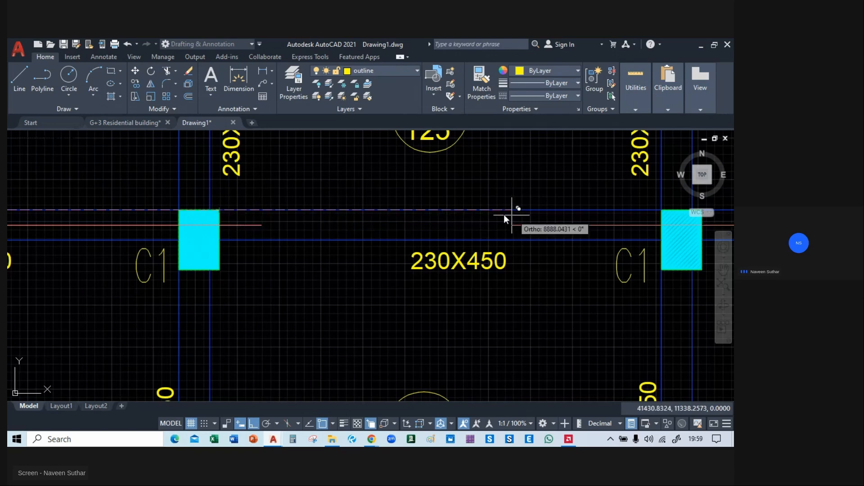
{"action": "middle_click_drag", "start_coordinate": [508, 210], "coordinate": [319, 208]}
{"action": "left_click", "coordinate": [482, 209]}
{"action": "scroll", "coordinate": [482, 210], "scroll_direction": "down", "scroll_amount": 5}
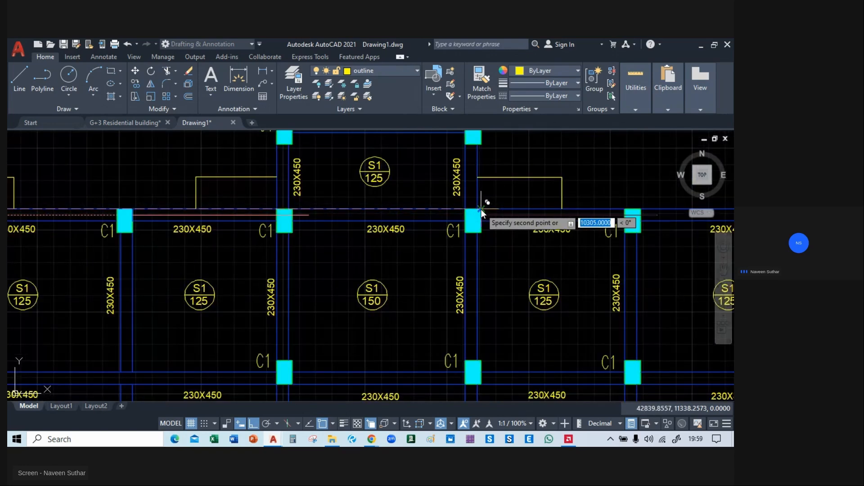
{"action": "key", "text": "Escape"}
Undo the centre-line copies and the layer change, and delete the original line along the upper-left beam.
{"action": "middle_click_drag", "start_coordinate": [523, 290], "coordinate": [439, 298]}
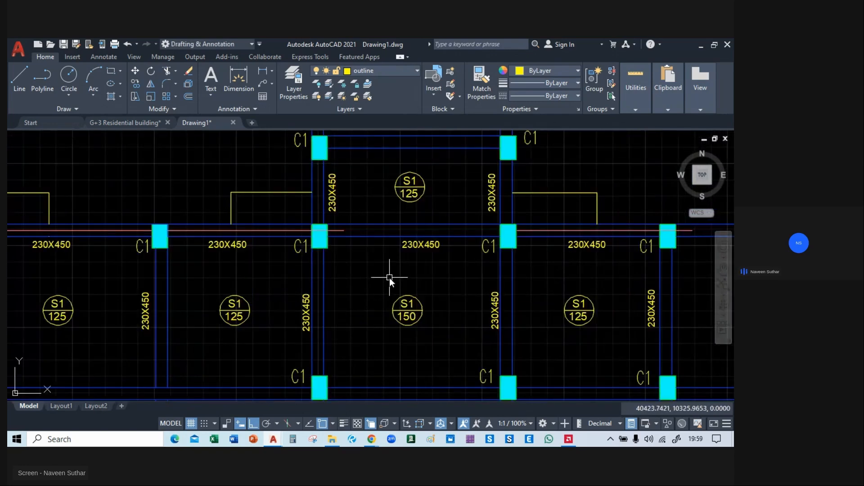
{"action": "scroll", "coordinate": [390, 277], "scroll_direction": "up", "scroll_amount": 5}
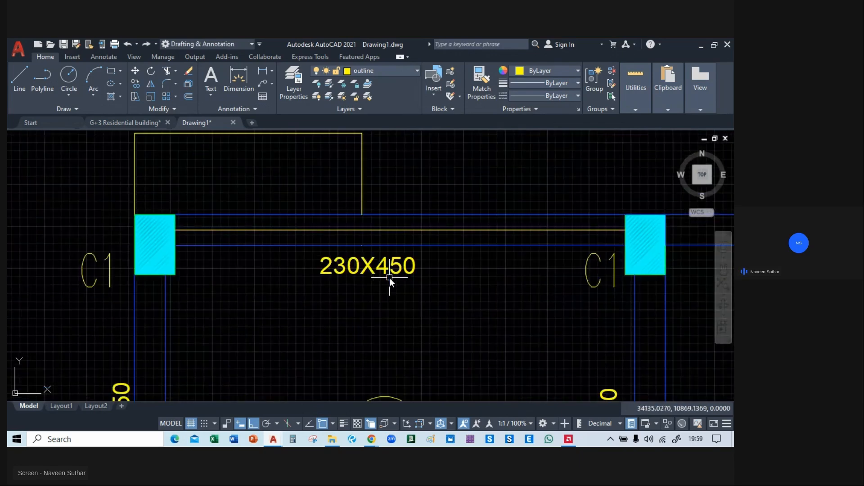
{"action": "middle_click_drag", "start_coordinate": [600, 255], "coordinate": [390, 278]}
{"action": "scroll", "coordinate": [389, 277], "scroll_direction": "up", "scroll_amount": 3}
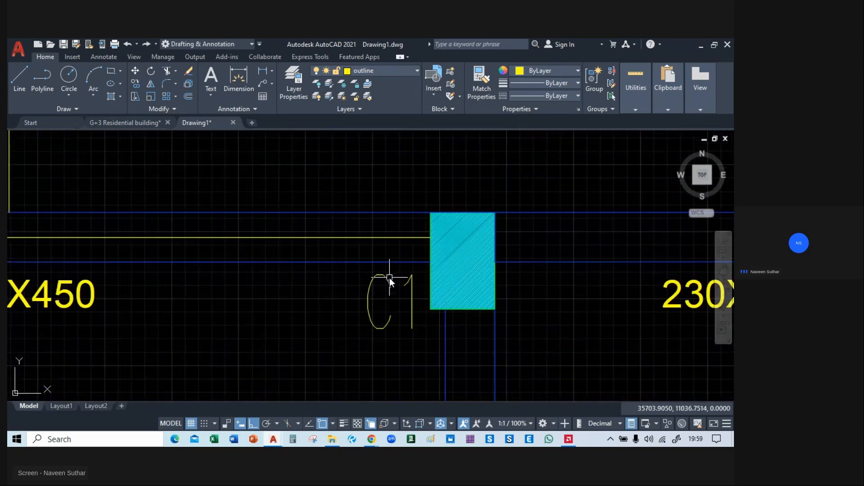
{"action": "left_click", "coordinate": [357, 239]}
{"action": "key", "text": "Delete"}
{"action": "scroll", "coordinate": [355, 237], "scroll_direction": "down", "scroll_amount": 8}
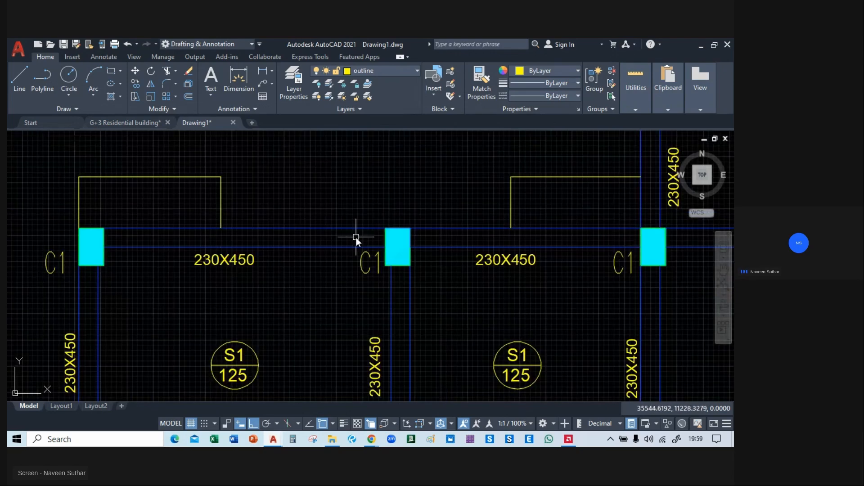
Place a horizontal construction line midway between the upper-left beam's two edges at the corner C1 column, using Mid Between 2 Points.
{"action": "middle_click_drag", "start_coordinate": [421, 236], "coordinate": [338, 210]}
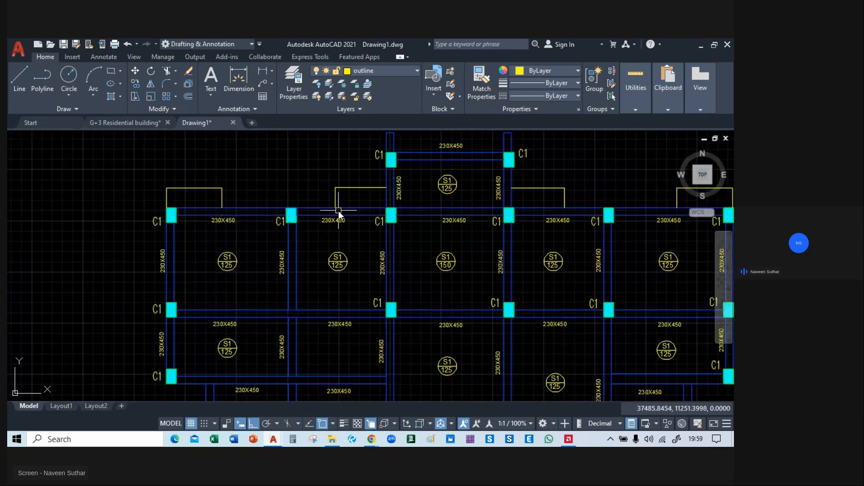
{"action": "type", "text": "l"}
{"action": "key", "text": "Return"}
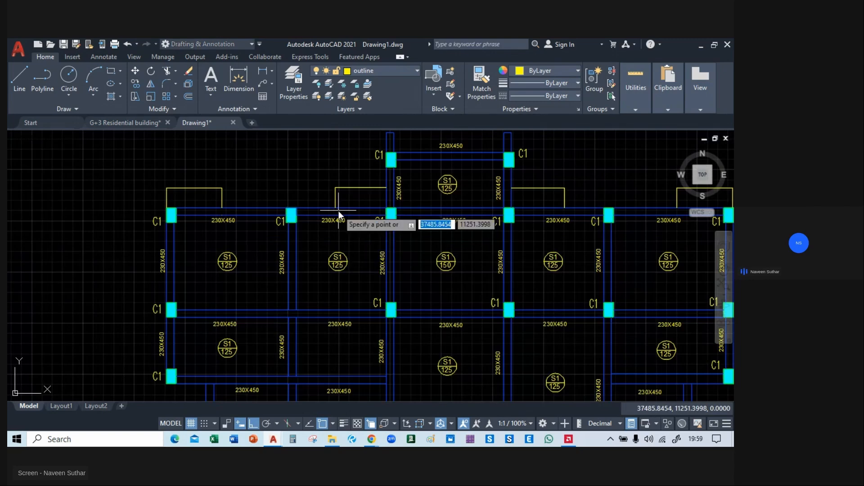
{"action": "type", "text": "h"}
{"action": "key", "text": "Return"}
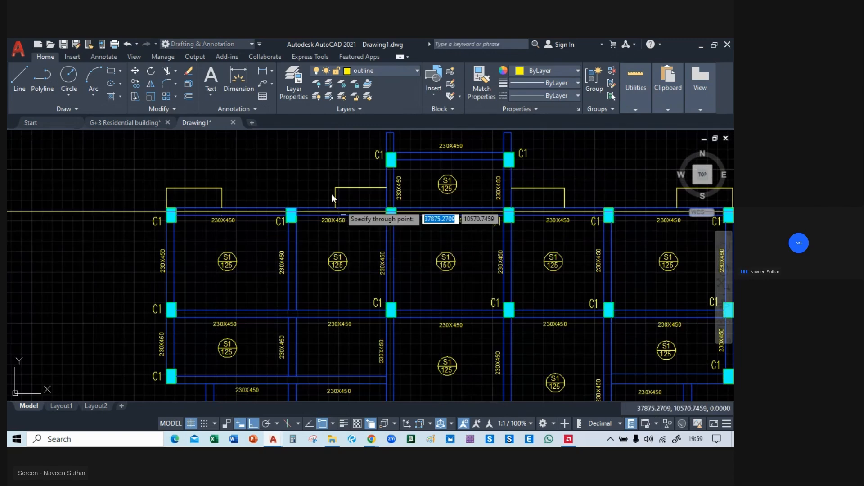
{"action": "scroll", "coordinate": [320, 178], "scroll_direction": "down", "scroll_amount": 2}
{"action": "scroll", "coordinate": [319, 178], "scroll_direction": "down", "scroll_amount": 3}
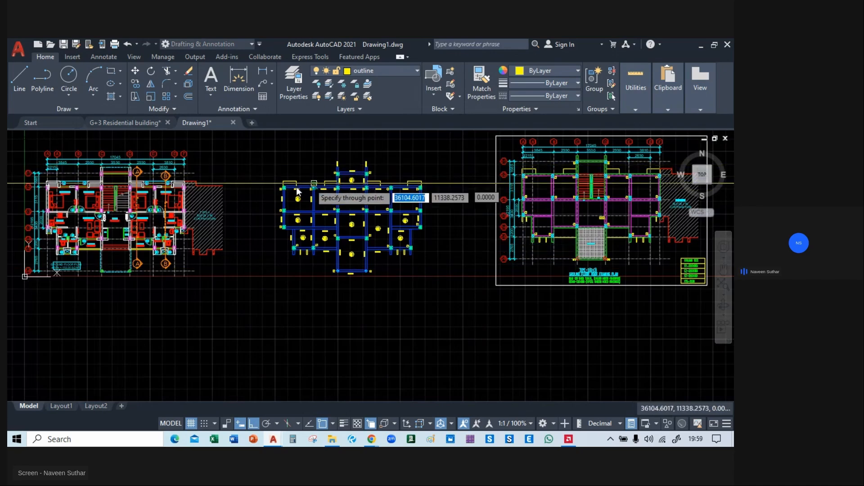
{"action": "scroll", "coordinate": [419, 176], "scroll_direction": "up", "scroll_amount": 5}
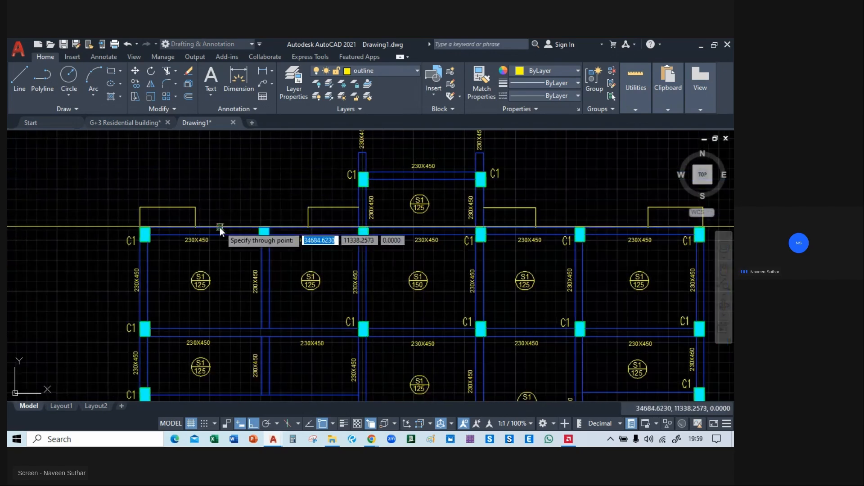
{"action": "scroll", "coordinate": [148, 230], "scroll_direction": "up", "scroll_amount": 5}
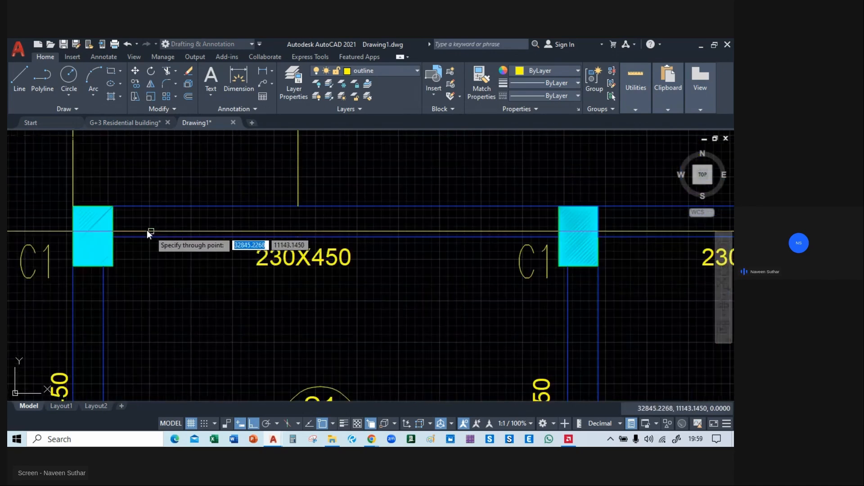
{"action": "right_click", "coordinate": [140, 223], "text": "shift"}
{"action": "left_click", "coordinate": [172, 189]}
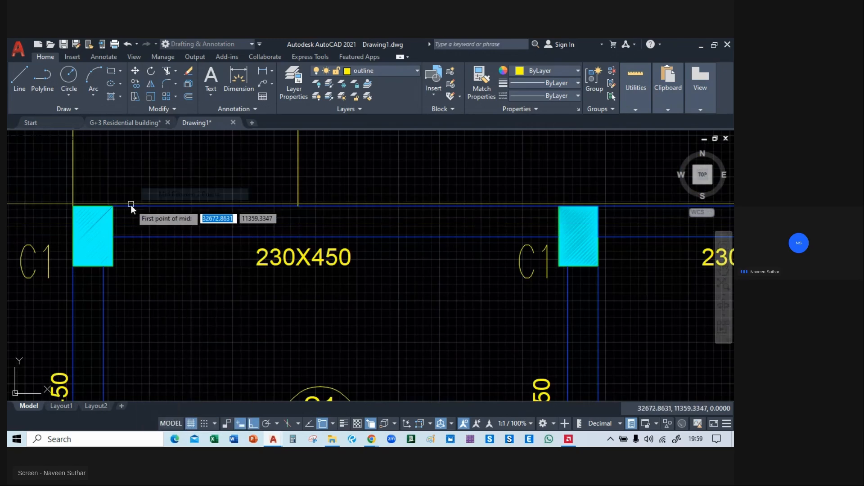
{"action": "scroll", "coordinate": [117, 207], "scroll_direction": "up", "scroll_amount": 3}
{"action": "left_click", "coordinate": [96, 205]}
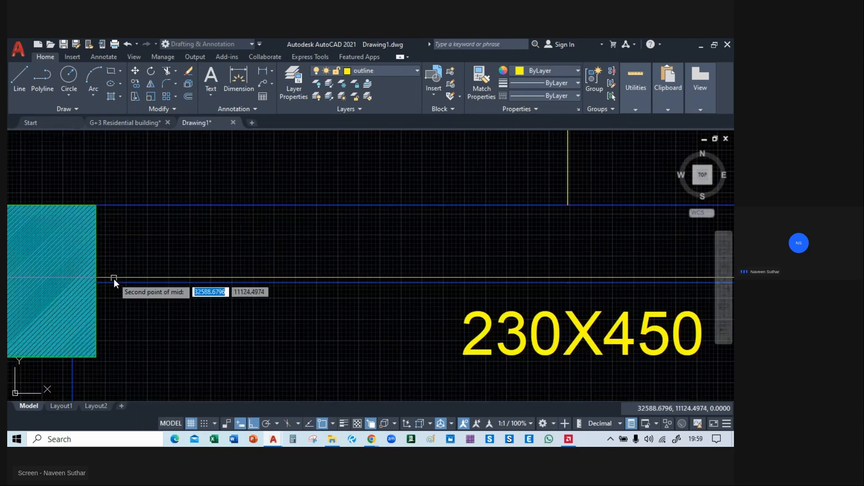
{"action": "left_click", "coordinate": [96, 282]}
{"action": "scroll", "coordinate": [189, 270], "scroll_direction": "down", "scroll_amount": 4}
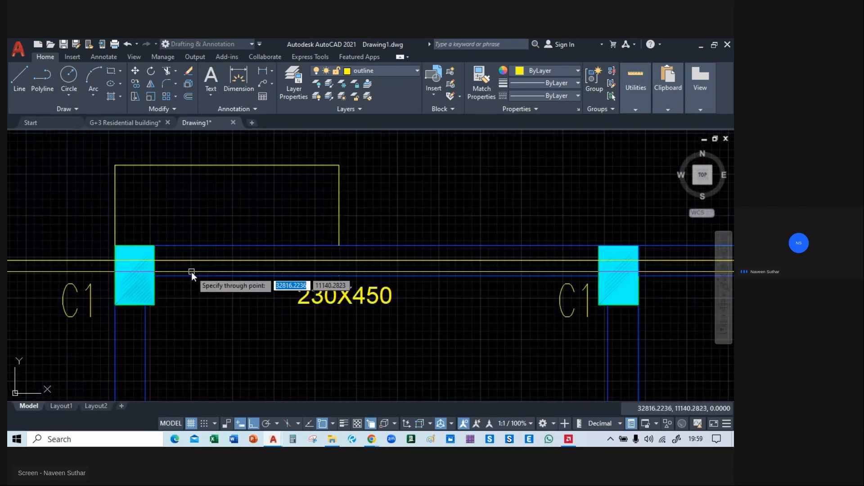
{"action": "mouse_move", "coordinate": [388, 327]}
{"action": "middle_mouse_down"}
{"action": "mouse_move", "coordinate": [258, 286]}
{"action": "mouse_move", "coordinate": [211, 243]}
{"action": "middle_mouse_up"}
{"action": "scroll", "coordinate": [212, 242], "scroll_direction": "down", "scroll_amount": 4}
{"action": "middle_click_drag", "start_coordinate": [227, 273], "coordinate": [292, 188]}
{"action": "middle_click_drag", "start_coordinate": [216, 166], "coordinate": [234, 211]}
{"action": "key", "text": "Escape"}
Copy the horizontal construction line down onto the next three C1 beam rows, using the corner column's inner top corner as base point.
{"action": "left_click", "coordinate": [106, 165]}
{"action": "left_click", "coordinate": [86, 227]}
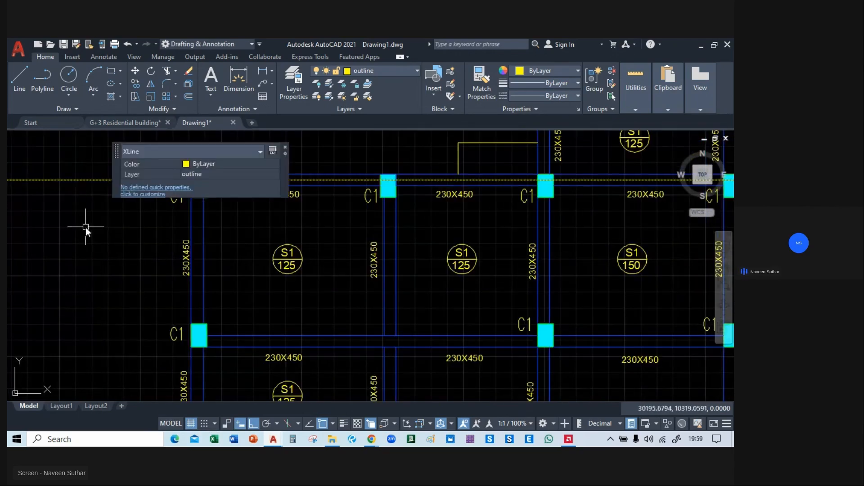
{"action": "type", "text": "m"}
{"action": "key", "text": "Return"}
{"action": "scroll", "coordinate": [185, 171], "scroll_direction": "up", "scroll_amount": 2}
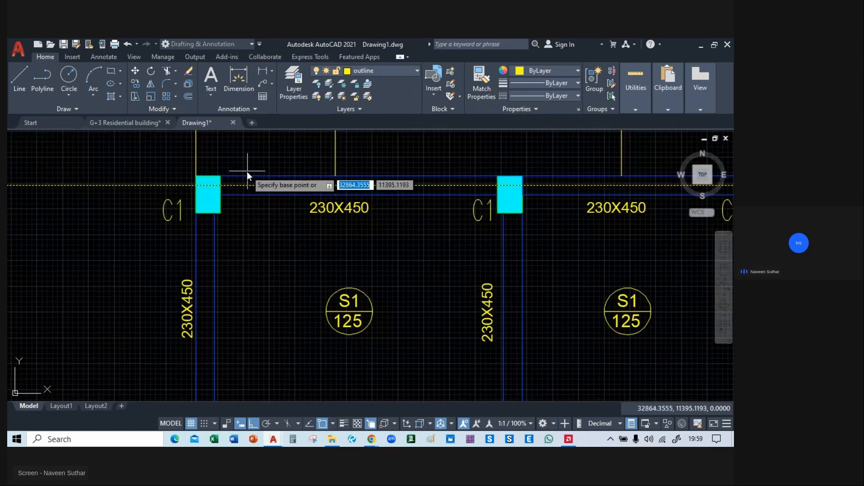
{"action": "left_click", "coordinate": [222, 174]}
{"action": "middle_click_drag", "start_coordinate": [223, 314], "coordinate": [223, 137]}
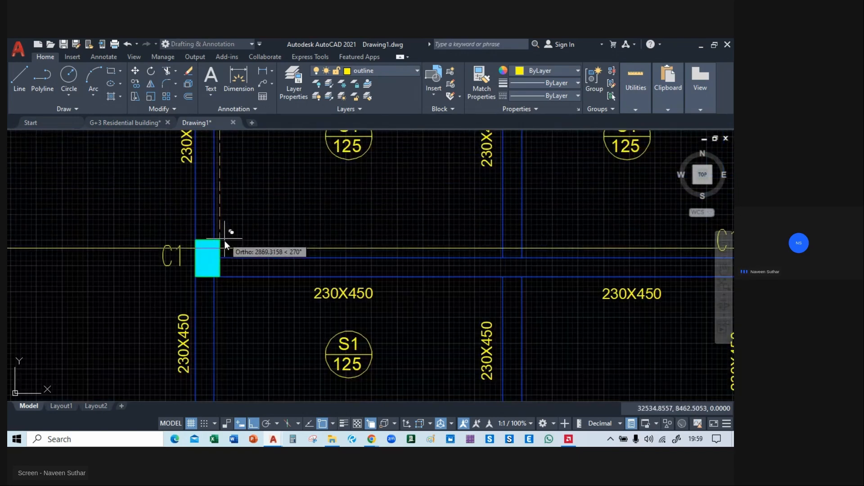
{"action": "middle_click_drag", "start_coordinate": [232, 347], "coordinate": [208, 130]}
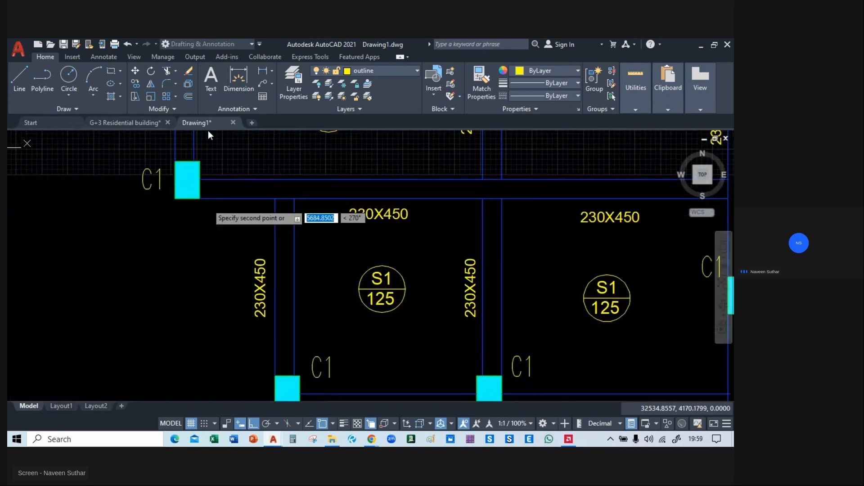
{"action": "middle_click_drag", "start_coordinate": [270, 279], "coordinate": [224, 139]}
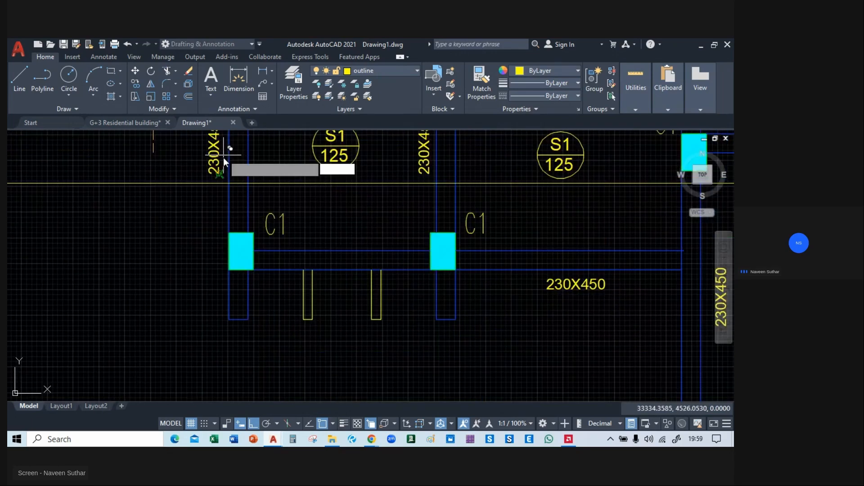
{"action": "scroll", "coordinate": [253, 250], "scroll_direction": "down", "scroll_amount": 5}
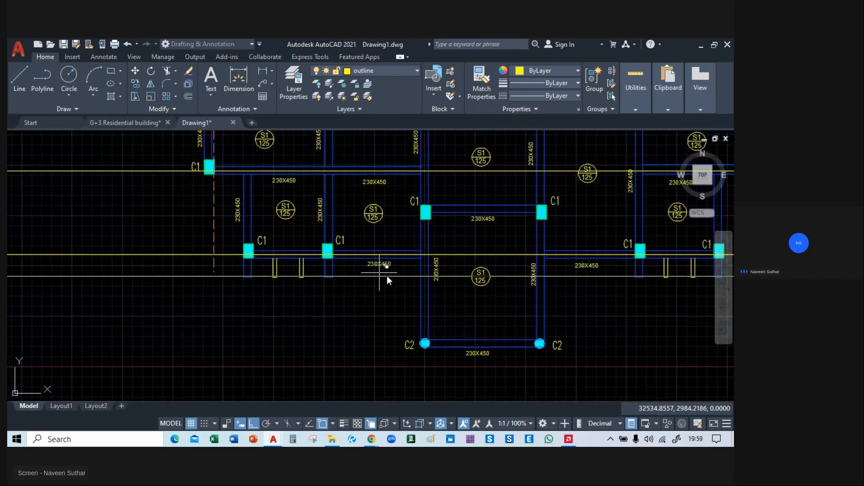
Place further copies of the construction line along the lowest beam between the C2 columns and the topmost beam between the C1 columns.
{"action": "middle_click_drag", "start_coordinate": [428, 341], "coordinate": [330, 269]}
{"action": "scroll", "coordinate": [330, 269], "scroll_direction": "up", "scroll_amount": 2}
{"action": "scroll", "coordinate": [327, 267], "scroll_direction": "up", "scroll_amount": 7}
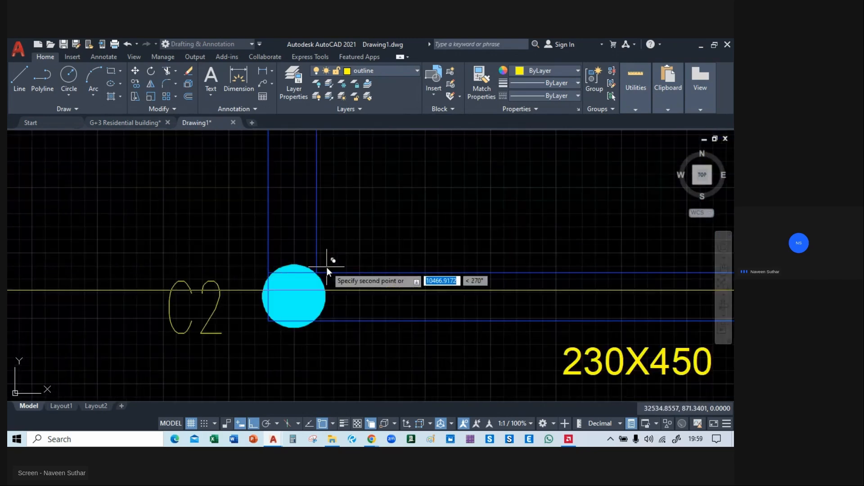
{"action": "scroll", "coordinate": [318, 271], "scroll_direction": "down", "scroll_amount": 5}
{"action": "middle_click_drag", "start_coordinate": [358, 219], "coordinate": [387, 365]}
{"action": "middle_click_drag", "start_coordinate": [331, 200], "coordinate": [379, 361]}
{"action": "middle_click_drag", "start_coordinate": [378, 244], "coordinate": [345, 406]}
{"action": "scroll", "coordinate": [371, 263], "scroll_direction": "up", "scroll_amount": 4}
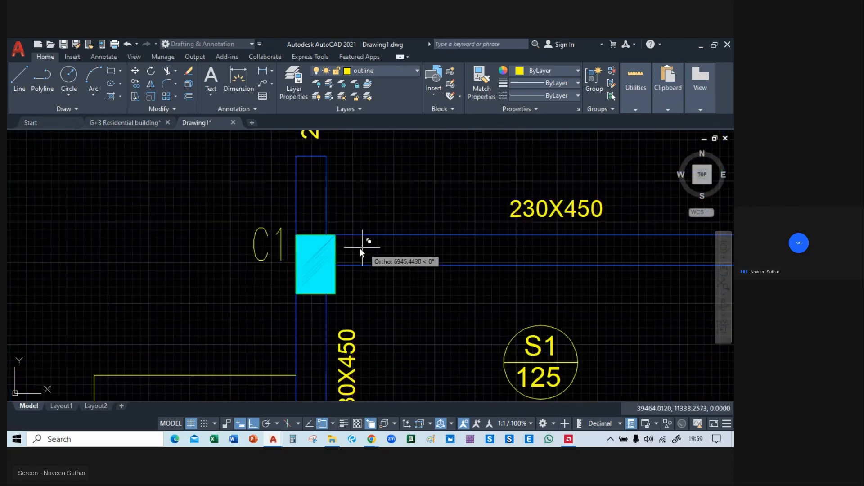
{"action": "scroll", "coordinate": [335, 236], "scroll_direction": "down", "scroll_amount": 5}
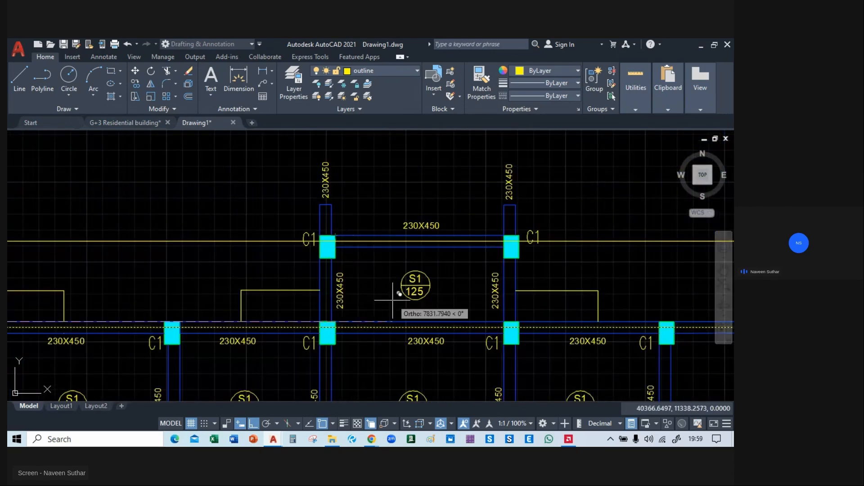
{"action": "middle_click_drag", "start_coordinate": [395, 300], "coordinate": [505, 151]}
{"action": "scroll", "coordinate": [431, 186], "scroll_direction": "down", "scroll_amount": 5}
{"action": "middle_click_drag", "start_coordinate": [522, 273], "coordinate": [408, 204]}
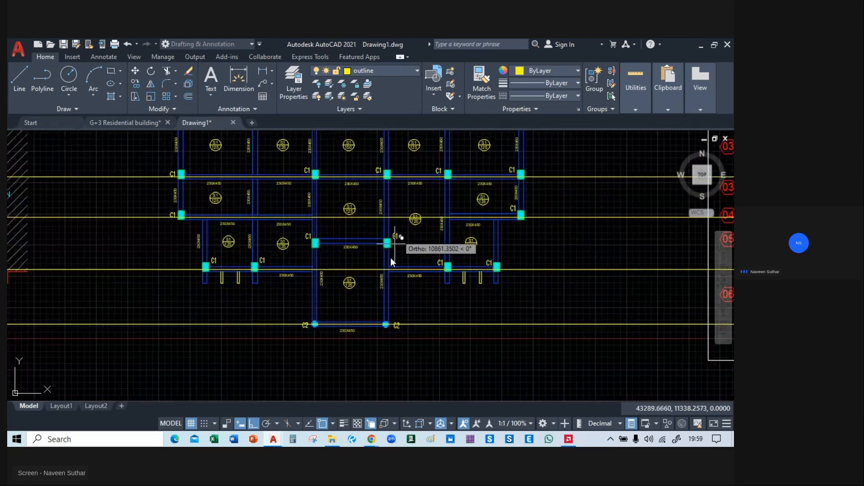
{"action": "mouse_move", "coordinate": [429, 304]}
{"action": "middle_mouse_down"}
{"action": "mouse_move", "coordinate": [444, 318]}
{"action": "mouse_move", "coordinate": [446, 358]}
{"action": "middle_mouse_up"}
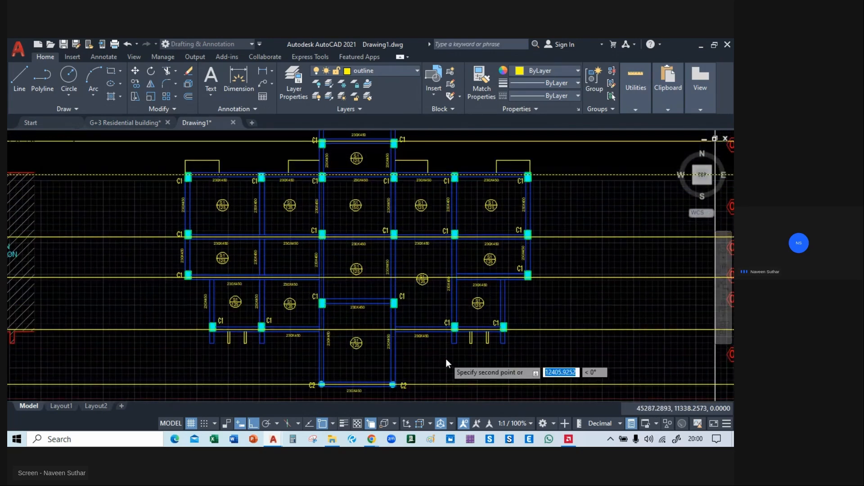
Trim the horizontal construction lines on both outer sides of the framing plan with fence selections.
{"action": "middle_click_drag", "start_coordinate": [224, 239], "coordinate": [319, 239]}
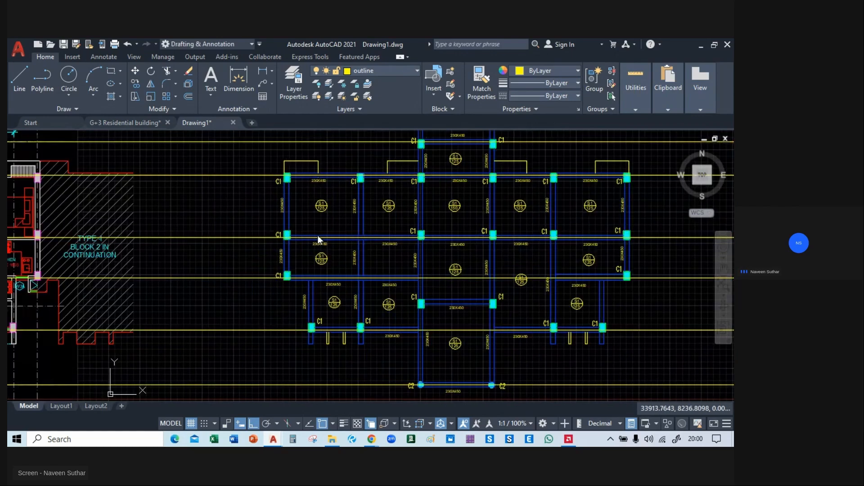
{"action": "middle_click_drag", "start_coordinate": [336, 352], "coordinate": [324, 310]}
{"action": "type", "text": "tr"}
{"action": "key", "text": "Return"}
{"action": "middle_click_drag", "start_coordinate": [228, 135], "coordinate": [239, 168]}
{"action": "left_click", "coordinate": [245, 148]}
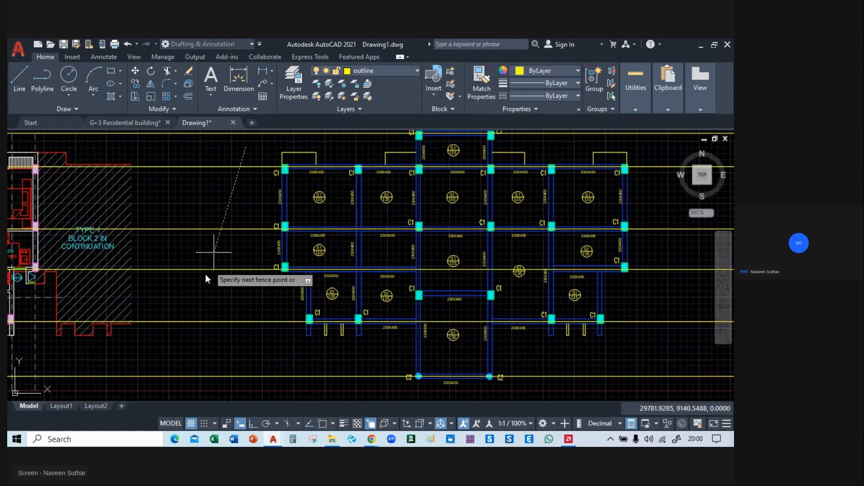
{"action": "left_click", "coordinate": [216, 379]}
{"action": "middle_click_drag", "start_coordinate": [259, 316], "coordinate": [144, 318]}
{"action": "left_click", "coordinate": [564, 153]}
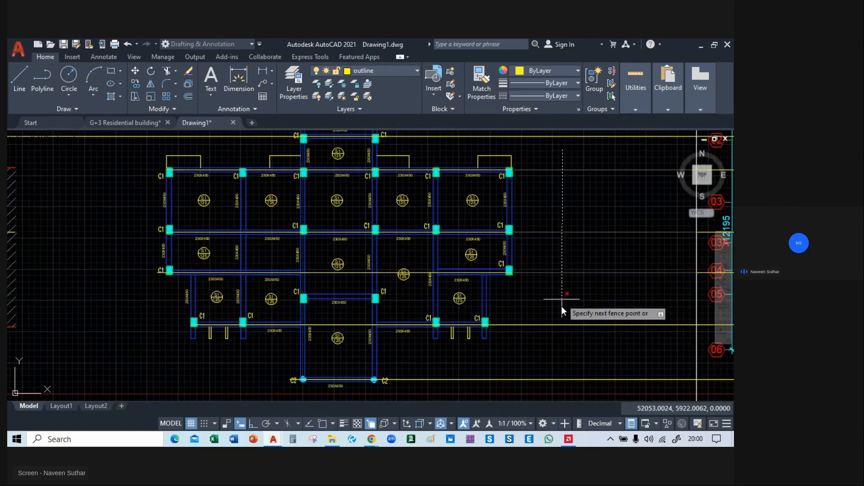
{"action": "middle_click_drag", "start_coordinate": [557, 322], "coordinate": [527, 230]}
{"action": "left_click", "coordinate": [533, 312]}
{"action": "key", "text": "Escape"}
Delete the leftover horizontal construction line pieces on both outer sides of the plans.
{"action": "scroll", "coordinate": [447, 307], "scroll_direction": "down", "scroll_amount": 8}
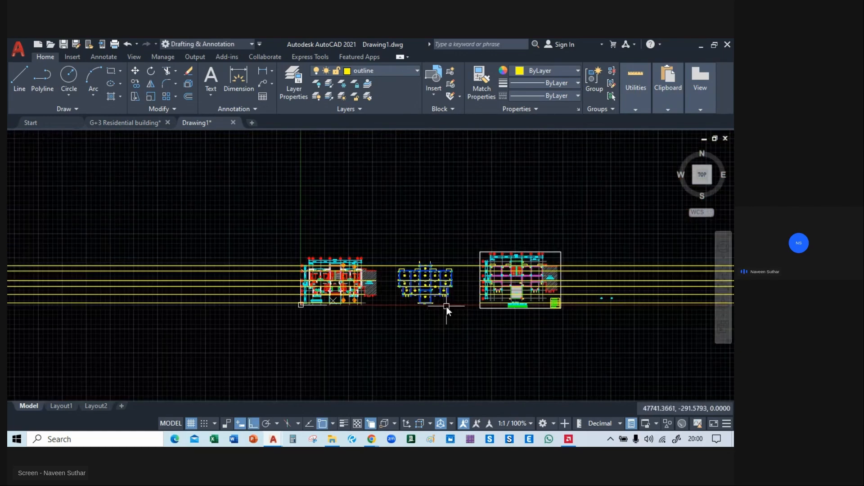
{"action": "left_click", "coordinate": [207, 236]}
{"action": "left_click", "coordinate": [170, 326]}
{"action": "key", "text": "Delete"}
{"action": "middle_click_drag", "start_coordinate": [338, 327], "coordinate": [193, 305]}
{"action": "left_click", "coordinate": [644, 203]}
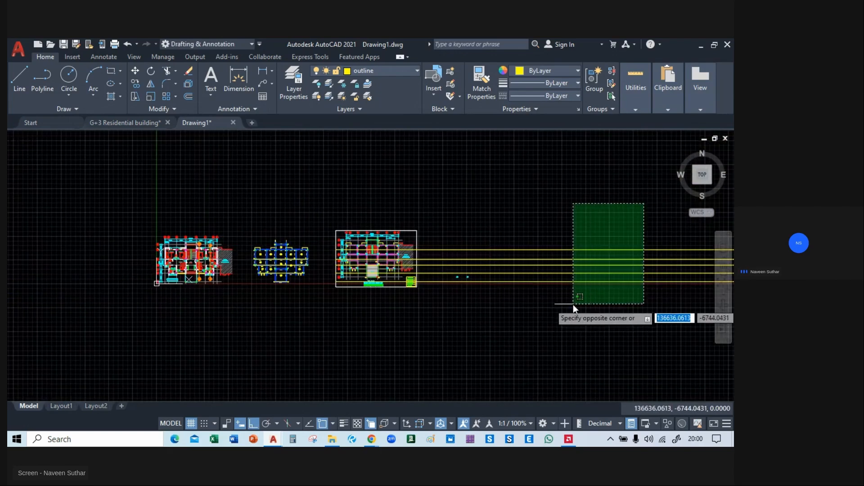
{"action": "left_click", "coordinate": [560, 305]}
{"action": "key", "text": "Delete"}
Place a vertical construction line midway between the leftmost beam's two edges at the upper-left corner C1 column, using Mid Between 2 Points.
{"action": "scroll", "coordinate": [289, 291], "scroll_direction": "up", "scroll_amount": 8}
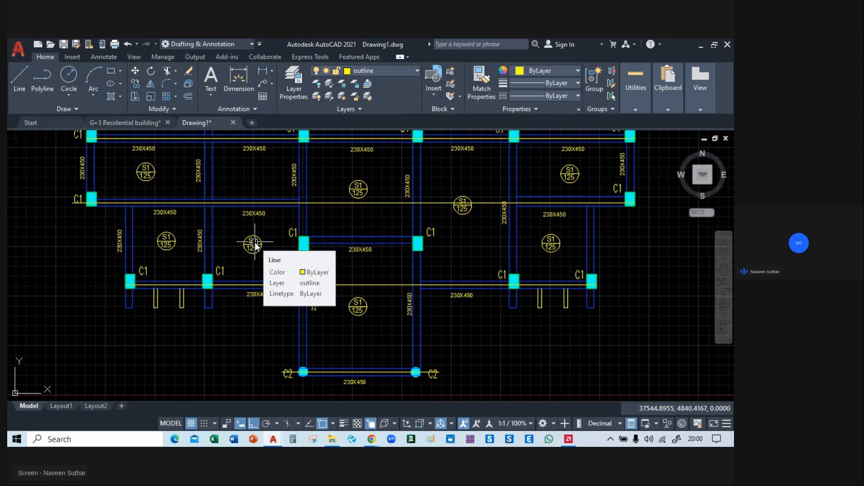
{"action": "type", "text": "xl"}
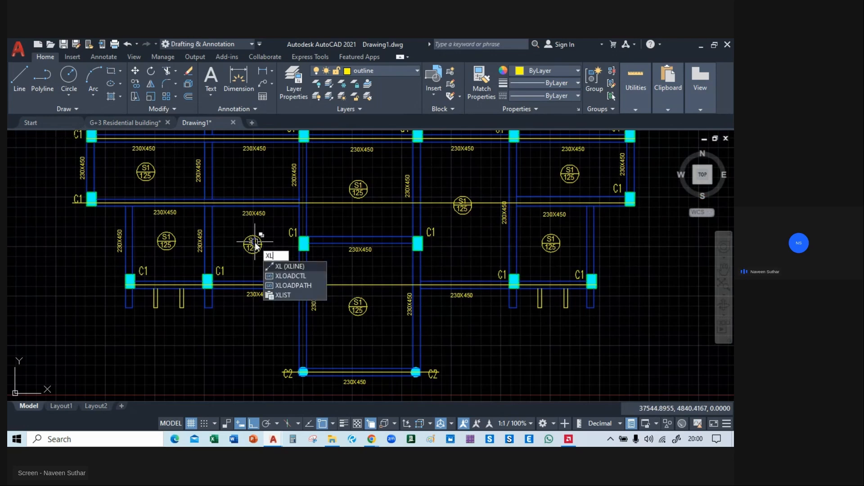
{"action": "key", "text": "Return"}
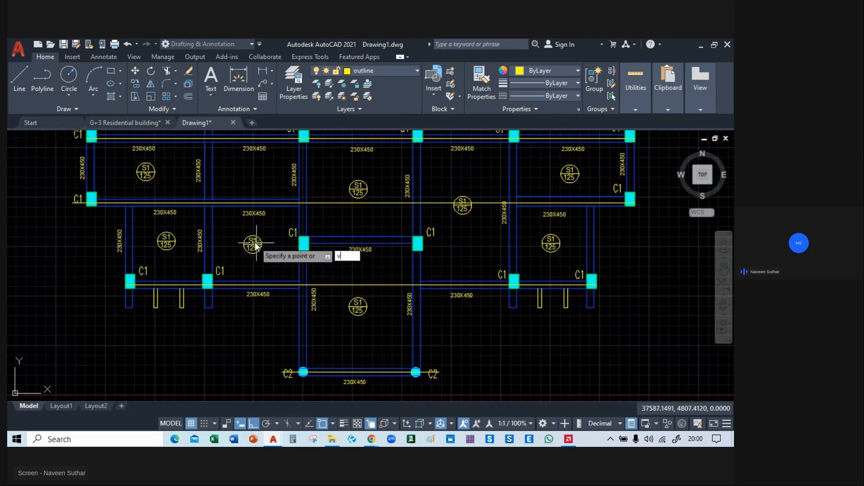
{"action": "scroll", "coordinate": [228, 163], "scroll_direction": "up", "scroll_amount": 5}
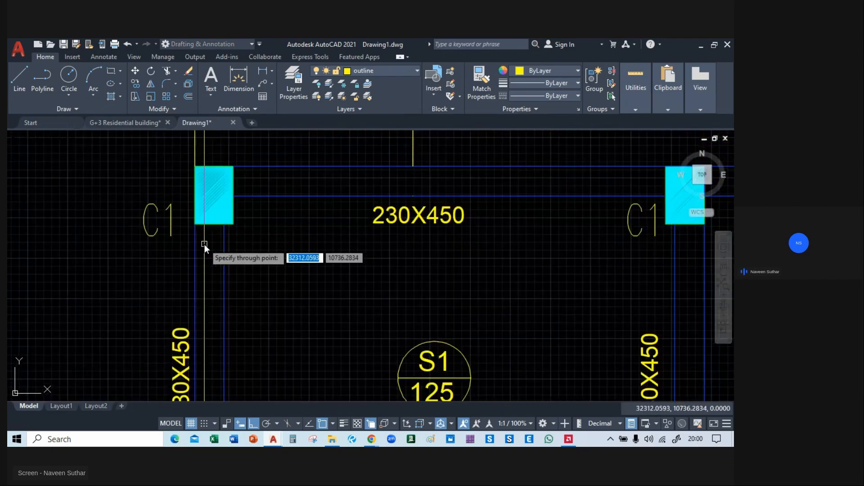
{"action": "right_click", "coordinate": [211, 244], "text": "shift"}
{"action": "left_click", "coordinate": [247, 195]}
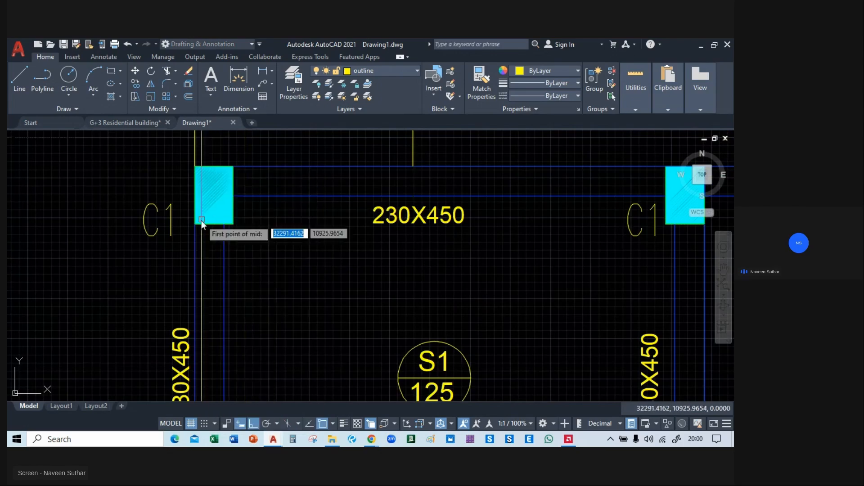
{"action": "left_click", "coordinate": [196, 223]}
{"action": "left_click", "coordinate": [223, 223]}
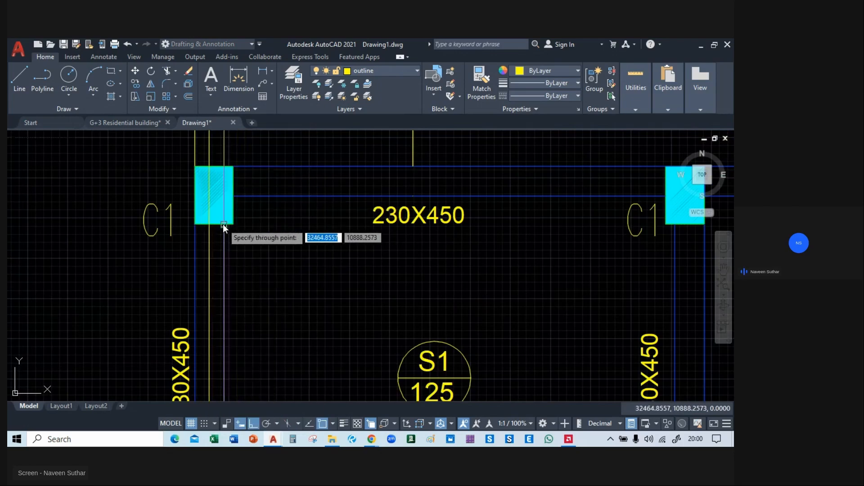
{"action": "scroll", "coordinate": [223, 224], "scroll_direction": "down", "scroll_amount": 5}
{"action": "left_click", "coordinate": [185, 154]}
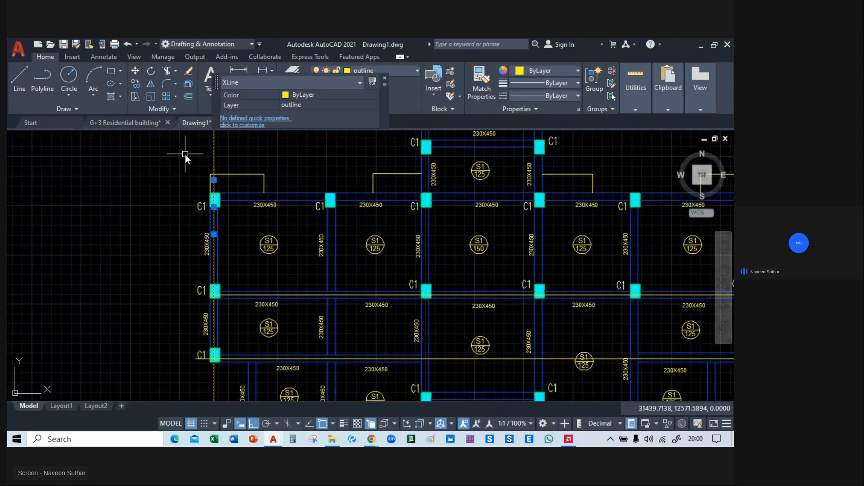
{"action": "type", "text": "X"}
{"action": "key", "text": "BackSpace"}
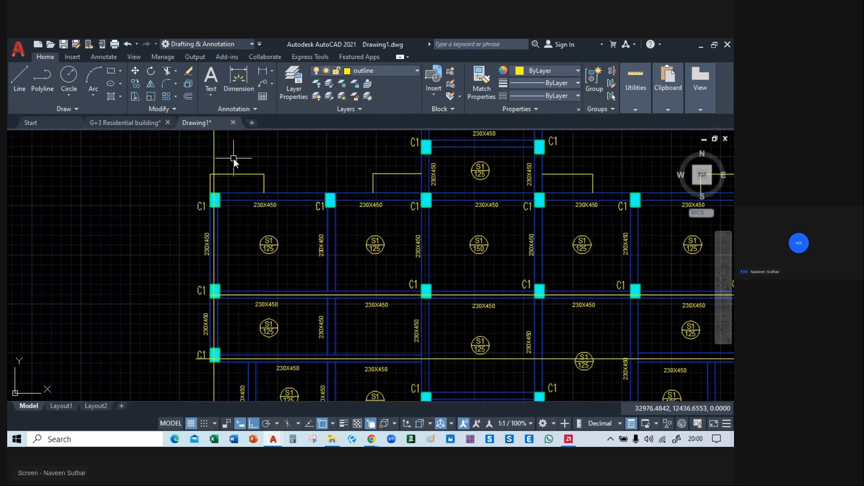
{"action": "type", "text": "co"}
{"action": "key", "text": "Return"}
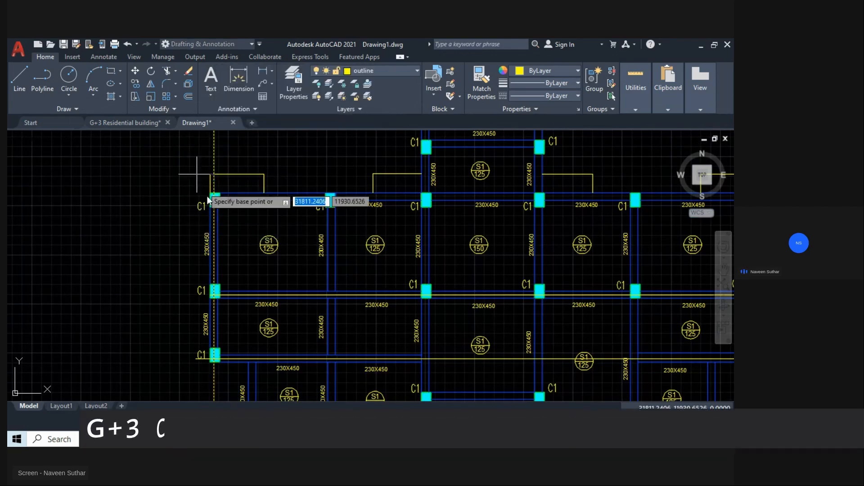
{"action": "scroll", "coordinate": [211, 200], "scroll_direction": "up", "scroll_amount": 6}
{"action": "left_click", "coordinate": [206, 205]}
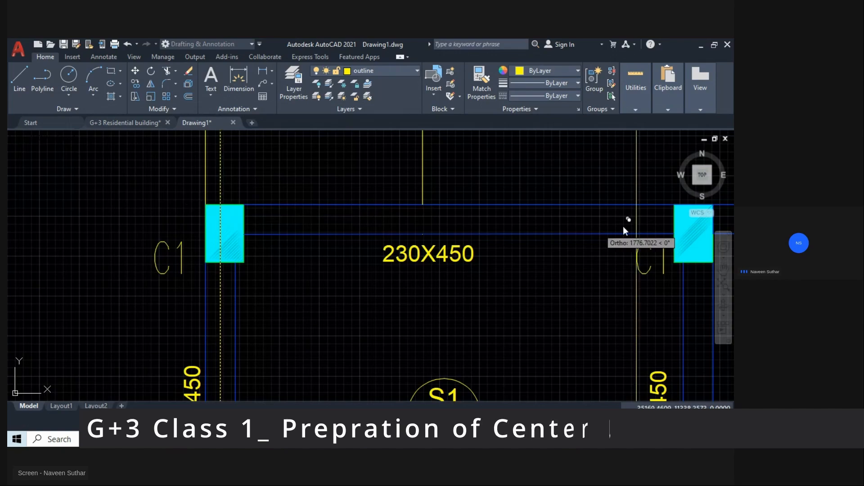
{"action": "middle_click_drag", "start_coordinate": [623, 226], "coordinate": [193, 224]}
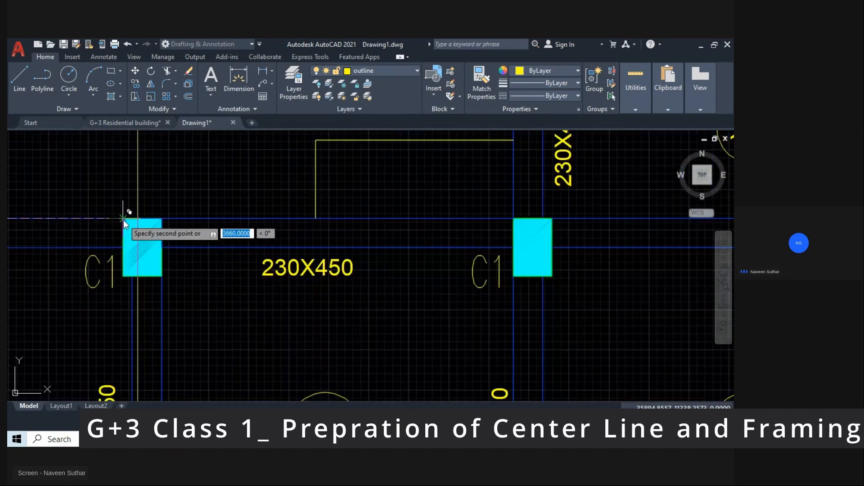
{"action": "key", "text": "Escape"}
{"action": "middle_click_drag", "start_coordinate": [76, 225], "coordinate": [367, 189]}
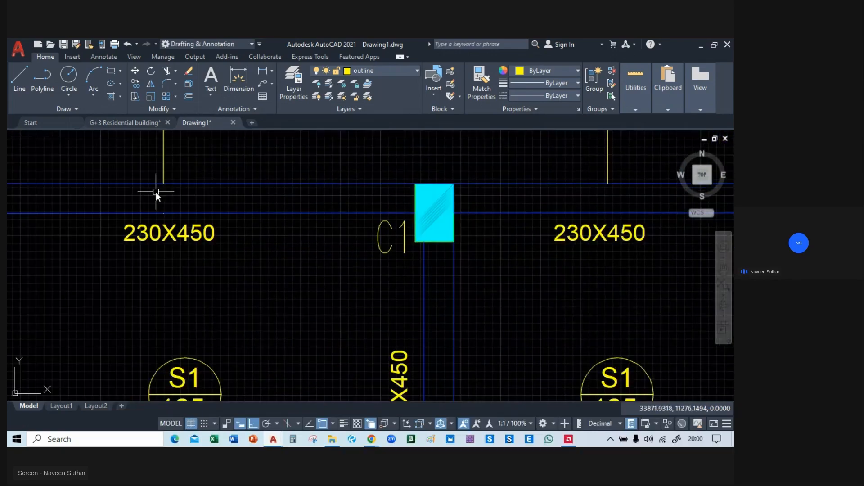
{"action": "middle_click_drag", "start_coordinate": [156, 192], "coordinate": [398, 236]}
{"action": "scroll", "coordinate": [397, 236], "scroll_direction": "down", "scroll_amount": 3}
{"action": "left_click", "coordinate": [277, 205]}
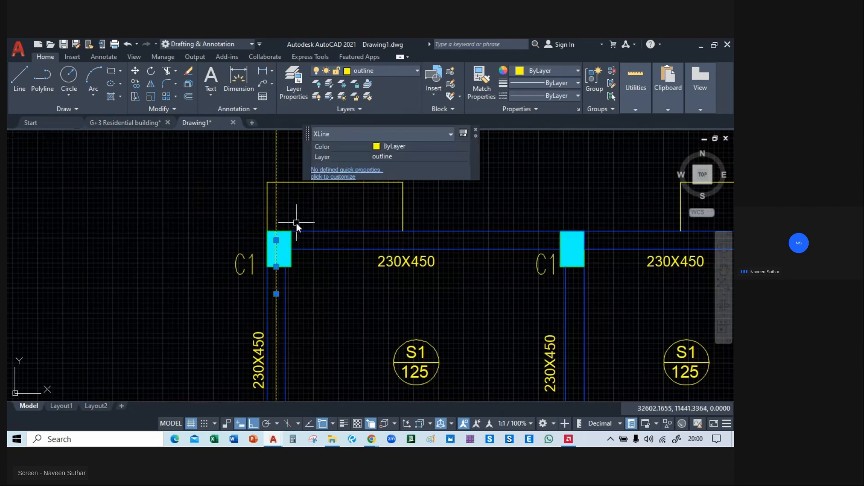
{"action": "type", "text": "X"}
{"action": "key", "text": "Escape"}
Copy the vertical construction line onto the vertical beams at the other C1 columns of the upper row, using the corner column's lower outer corner as base point.
{"action": "left_click", "coordinate": [277, 214]}
{"action": "type", "text": "co"}
{"action": "key", "text": "Return"}
{"action": "left_click", "coordinate": [266, 268]}
{"action": "middle_click_drag", "start_coordinate": [473, 269], "coordinate": [181, 270]}
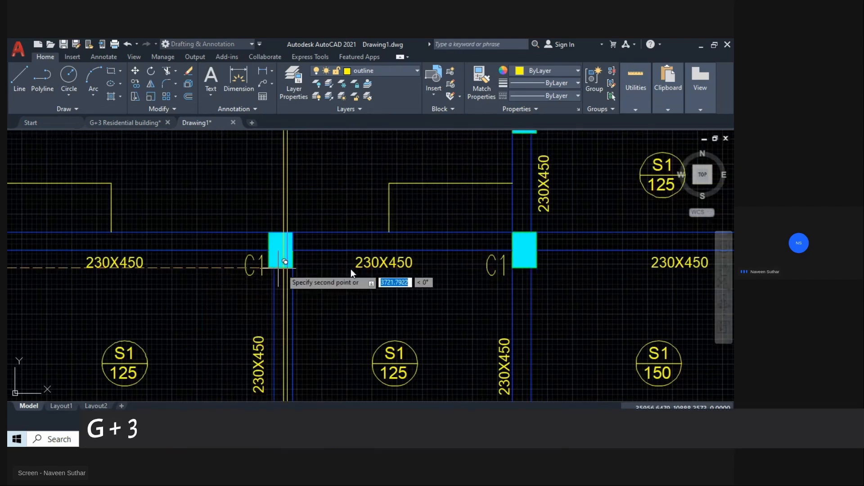
{"action": "middle_click_drag", "start_coordinate": [493, 270], "coordinate": [288, 269]}
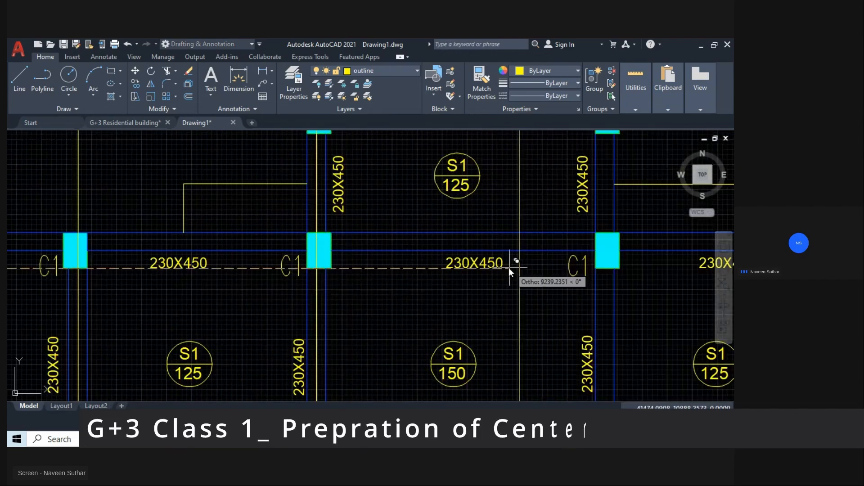
{"action": "middle_click_drag", "start_coordinate": [517, 270], "coordinate": [320, 269]}
{"action": "left_click", "coordinate": [333, 268]}
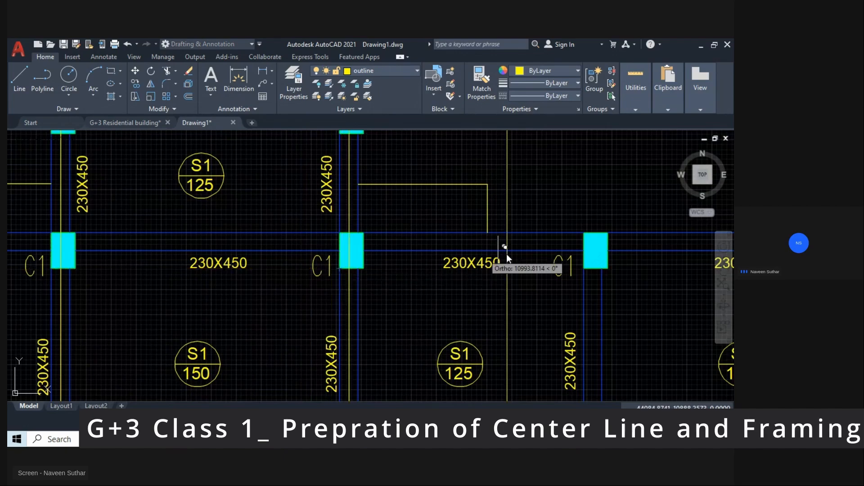
{"action": "middle_click_drag", "start_coordinate": [500, 250], "coordinate": [272, 266]}
{"action": "left_click", "coordinate": [311, 270]}
{"action": "middle_click_drag", "start_coordinate": [465, 263], "coordinate": [262, 251]}
{"action": "left_click", "coordinate": [409, 257]}
Place further copies of the vertical construction line along the inset beams at the plan's lower left and lower right.
{"action": "scroll", "coordinate": [406, 258], "scroll_direction": "down", "scroll_amount": 6}
{"action": "mouse_move", "coordinate": [406, 257]}
{"action": "middle_mouse_down"}
{"action": "mouse_move", "coordinate": [423, 225]}
{"action": "mouse_move", "coordinate": [474, 190]}
{"action": "mouse_move", "coordinate": [500, 202]}
{"action": "mouse_move", "coordinate": [535, 261]}
{"action": "middle_mouse_up"}
{"action": "scroll", "coordinate": [312, 290], "scroll_direction": "up", "scroll_amount": 6}
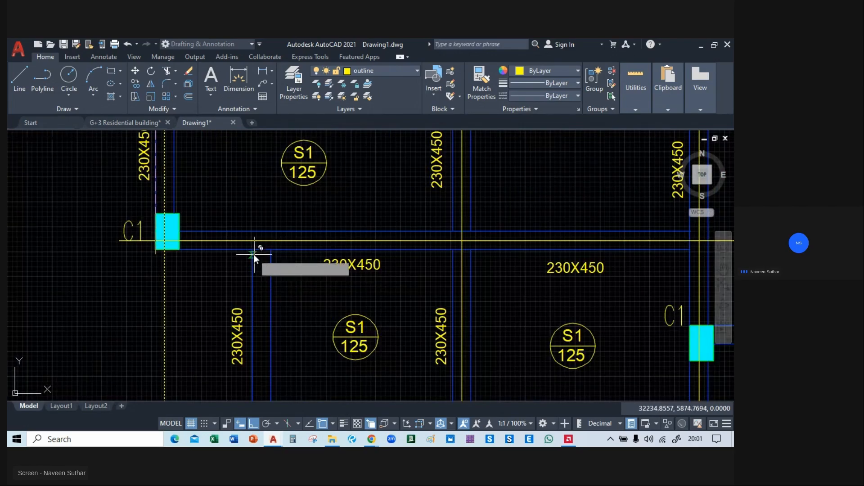
{"action": "scroll", "coordinate": [252, 252], "scroll_direction": "down", "scroll_amount": 4}
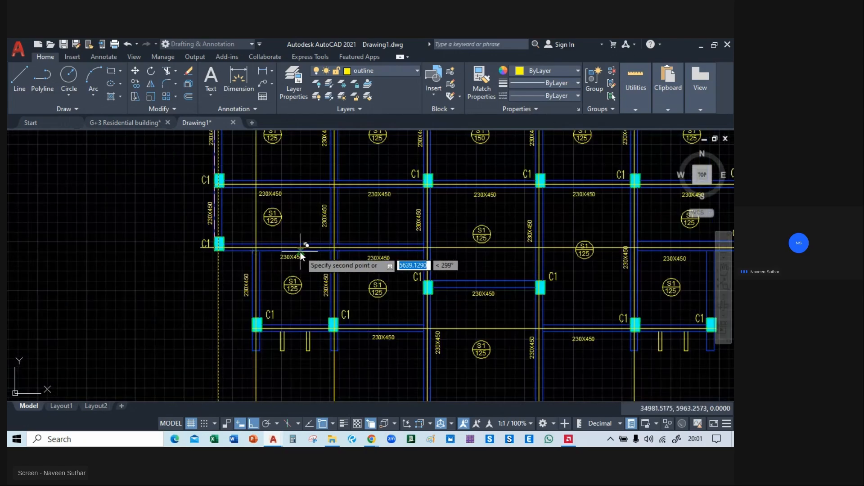
{"action": "scroll", "coordinate": [299, 252], "scroll_direction": "down", "scroll_amount": 2}
{"action": "mouse_move", "coordinate": [300, 252]}
{"action": "middle_mouse_down"}
{"action": "mouse_move", "coordinate": [223, 307]}
{"action": "mouse_move", "coordinate": [223, 319]}
{"action": "mouse_move", "coordinate": [229, 307]}
{"action": "middle_mouse_up"}
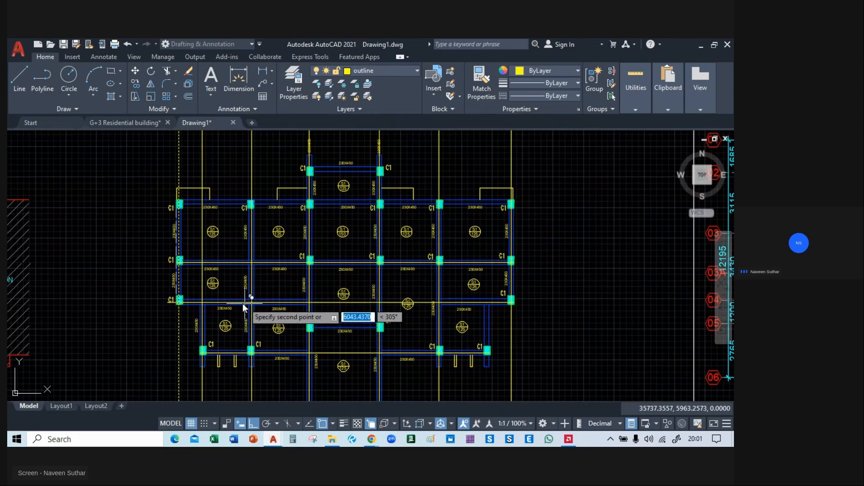
{"action": "scroll", "coordinate": [337, 284], "scroll_direction": "up", "scroll_amount": 5}
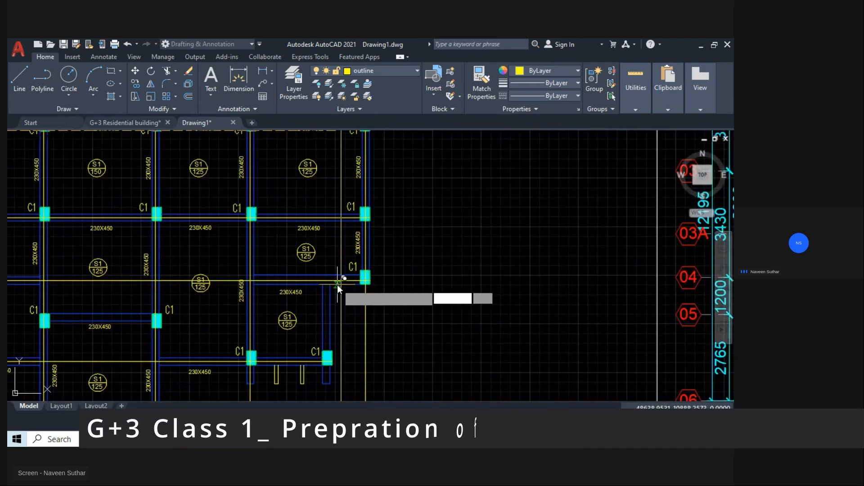
{"action": "left_click", "coordinate": [314, 284]}
{"action": "scroll", "coordinate": [315, 284], "scroll_direction": "down", "scroll_amount": 5}
{"action": "key", "text": "Escape"}
Copy the second C1 row's horizontal centre line up onto the upper beam row and the topmost beam, using the column's inner top corner as base point.
{"action": "mouse_move", "coordinate": [404, 290]}
{"action": "middle_mouse_down"}
{"action": "mouse_move", "coordinate": [536, 225]}
{"action": "mouse_move", "coordinate": [536, 332]}
{"action": "middle_mouse_up"}
{"action": "middle_click_drag", "start_coordinate": [349, 195], "coordinate": [391, 269]}
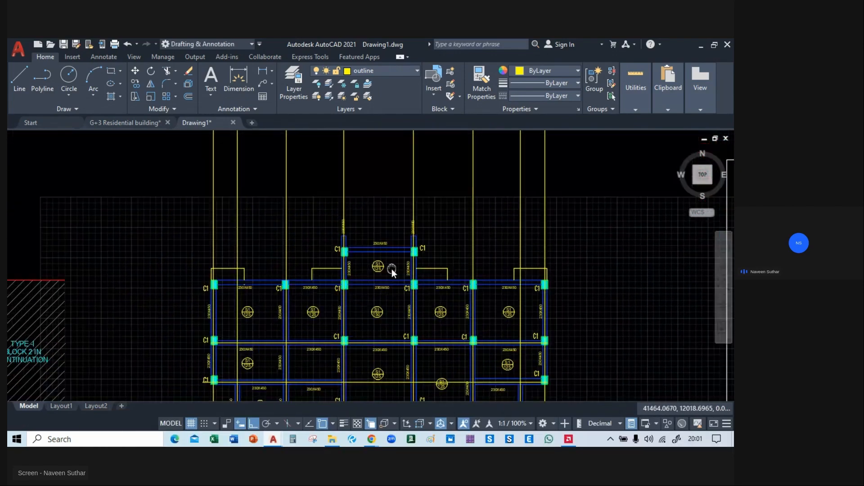
{"action": "scroll", "coordinate": [247, 329], "scroll_direction": "up", "scroll_amount": 2}
{"action": "scroll", "coordinate": [245, 333], "scroll_direction": "up", "scroll_amount": 2}
{"action": "middle_click_drag", "start_coordinate": [245, 333], "coordinate": [264, 299]}
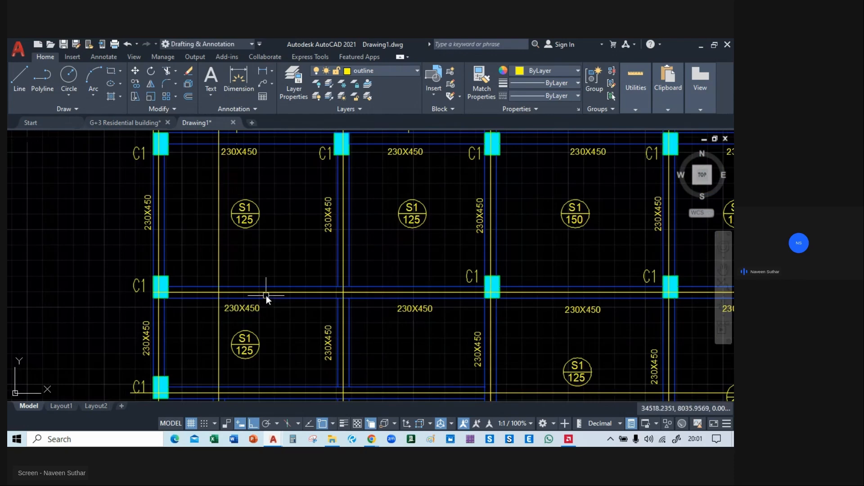
{"action": "left_click", "coordinate": [265, 293]}
{"action": "type", "text": "co"}
{"action": "key", "text": "Return"}
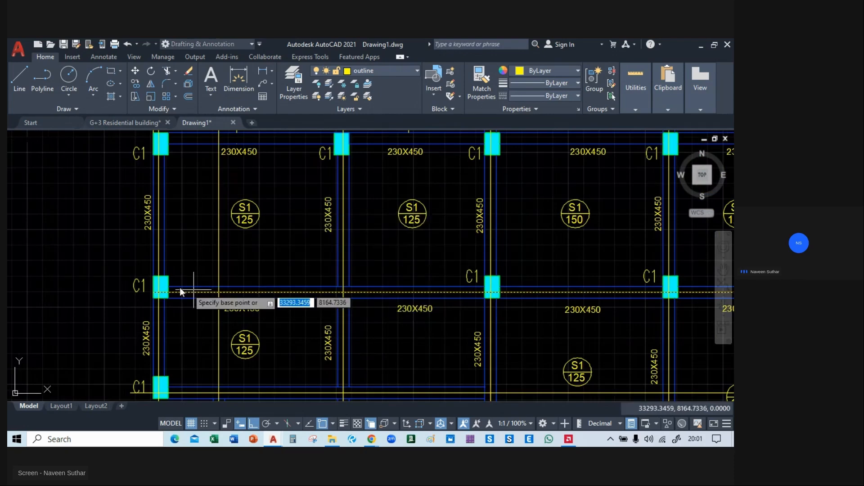
{"action": "left_click", "coordinate": [168, 287]}
{"action": "middle_click_drag", "start_coordinate": [182, 171], "coordinate": [206, 287]}
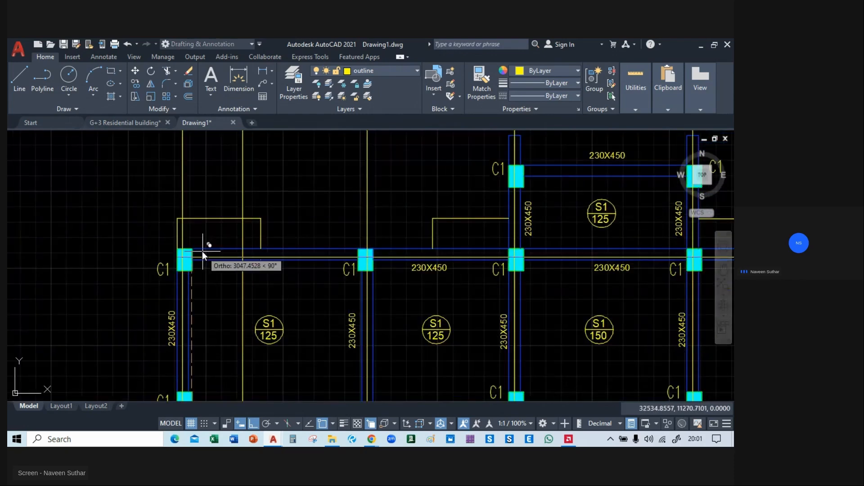
{"action": "middle_click_drag", "start_coordinate": [515, 258], "coordinate": [202, 221]}
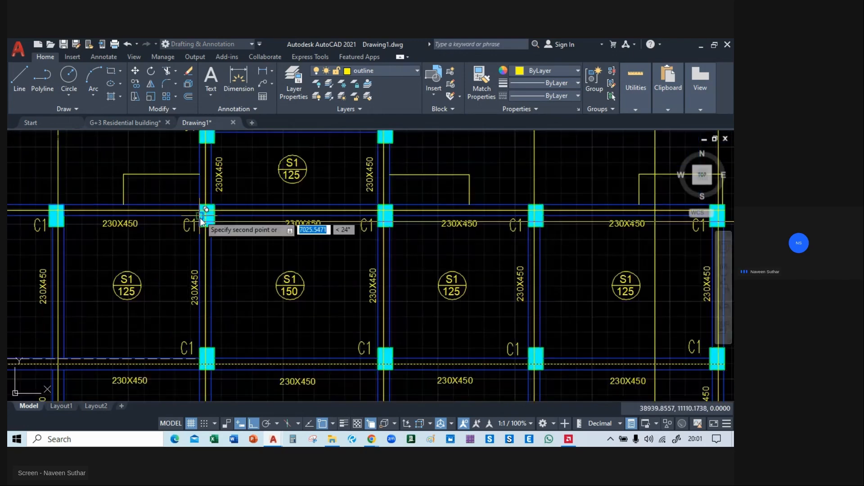
{"action": "middle_click_drag", "start_coordinate": [199, 147], "coordinate": [243, 247]}
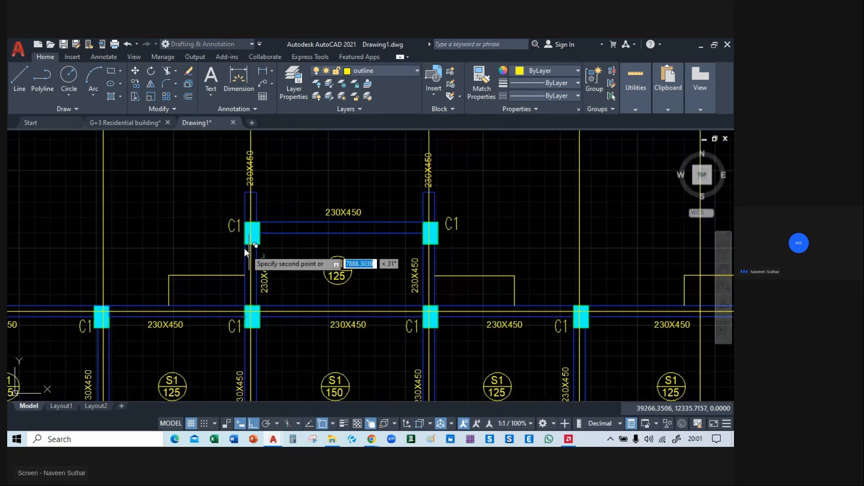
{"action": "left_click", "coordinate": [260, 223]}
{"action": "key", "text": "Escape"}
Copy the topmost horizontal centre line down onto the short beam between the two middle C1 columns above the C2 columns.
{"action": "scroll", "coordinate": [451, 256], "scroll_direction": "down", "scroll_amount": 2}
{"action": "mouse_move", "coordinate": [495, 262]}
{"action": "middle_mouse_down"}
{"action": "mouse_move", "coordinate": [397, 133]}
{"action": "mouse_move", "coordinate": [373, 243]}
{"action": "mouse_move", "coordinate": [389, 377]}
{"action": "middle_mouse_up"}
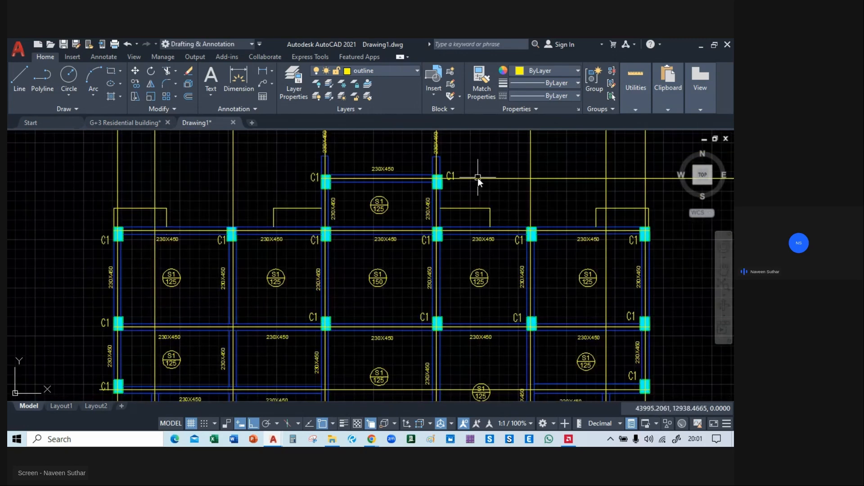
{"action": "left_click", "coordinate": [478, 178]}
{"action": "type", "text": "co"}
{"action": "key", "text": "Return"}
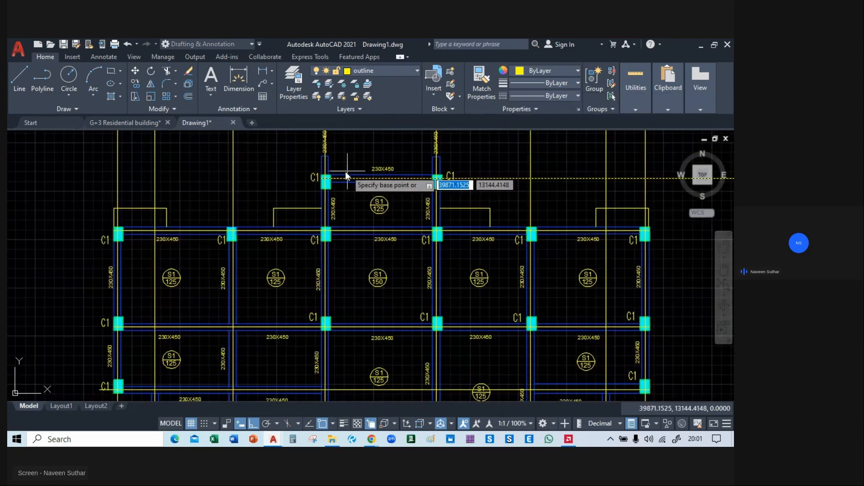
{"action": "left_click", "coordinate": [330, 174]}
{"action": "middle_click_drag", "start_coordinate": [334, 313], "coordinate": [334, 236]}
{"action": "scroll", "coordinate": [336, 338], "scroll_direction": "up", "scroll_amount": 4}
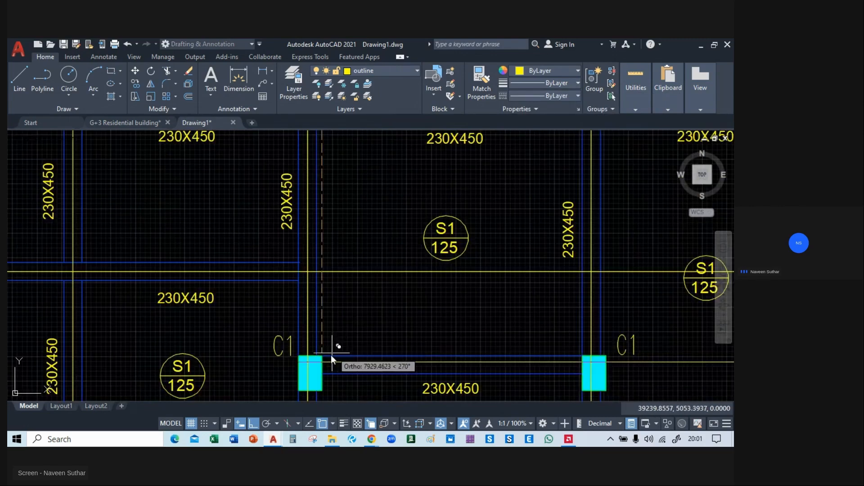
{"action": "middle_click_drag", "start_coordinate": [331, 355], "coordinate": [328, 300]}
{"action": "left_click", "coordinate": [320, 301]}
{"action": "key", "text": "Escape"}
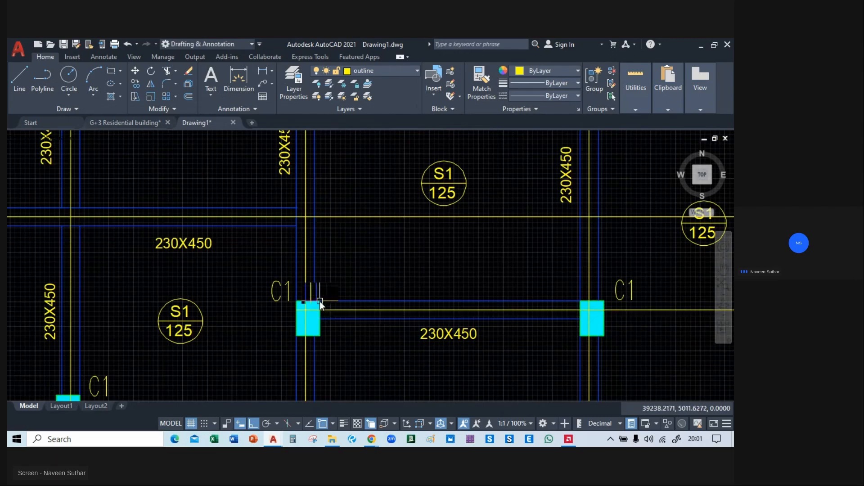
Trim the short middle beam's centre line where it runs past the C1 column on its right.
{"action": "scroll", "coordinate": [433, 316], "scroll_direction": "down", "scroll_amount": 8}
{"action": "type", "text": "tr"}
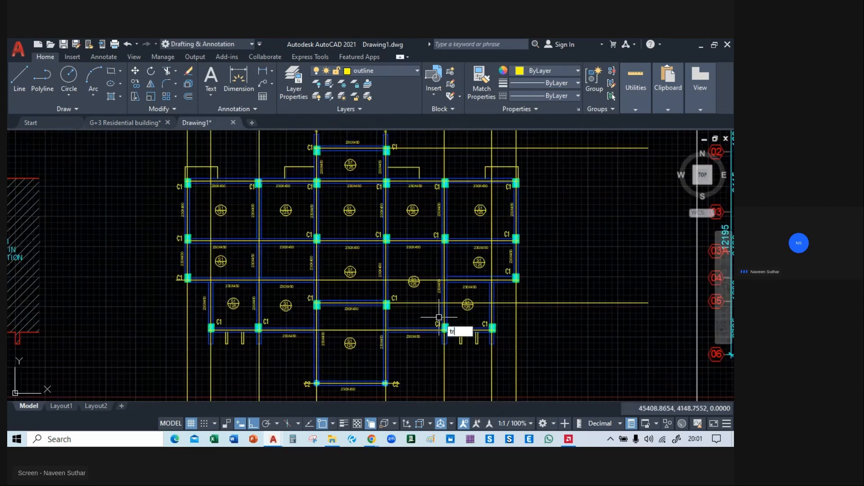
{"action": "key", "text": "Return"}
{"action": "scroll", "coordinate": [398, 315], "scroll_direction": "up", "scroll_amount": 5}
{"action": "left_click", "coordinate": [393, 278]}
{"action": "middle_click_drag", "start_coordinate": [392, 278], "coordinate": [244, 273]}
{"action": "key", "text": "Escape"}
{"action": "left_click", "coordinate": [639, 272]}
{"action": "key", "text": "Escape"}
{"action": "scroll", "coordinate": [352, 312], "scroll_direction": "down", "scroll_amount": 4}
{"action": "scroll", "coordinate": [382, 232], "scroll_direction": "up", "scroll_amount": 2}
{"action": "type", "text": "tr"}
{"action": "key", "text": "Return"}
{"action": "left_click", "coordinate": [347, 232]}
Trim the vertical construction lines below and above the framing plan with fence selections.
{"action": "scroll", "coordinate": [347, 231], "scroll_direction": "down", "scroll_amount": 4}
{"action": "left_click", "coordinate": [453, 302]}
{"action": "left_click", "coordinate": [220, 320]}
{"action": "middle_click_drag", "start_coordinate": [404, 145], "coordinate": [404, 236]}
{"action": "left_click", "coordinate": [438, 230]}
{"action": "left_click", "coordinate": [225, 223]}
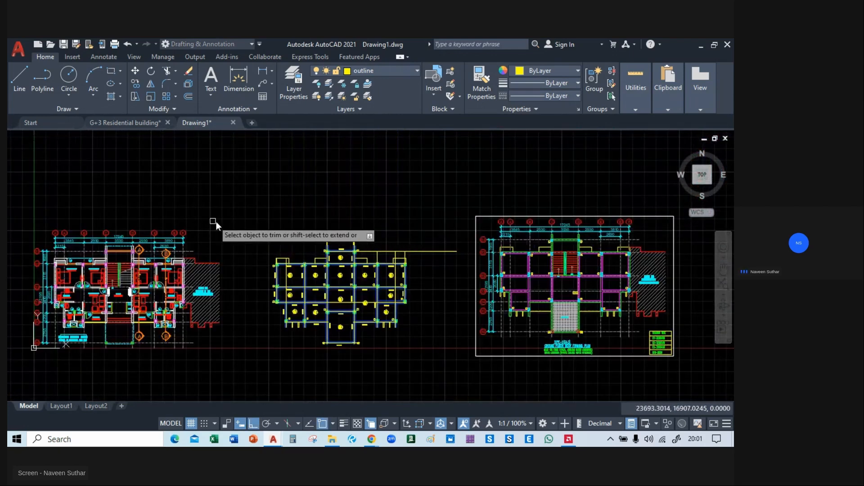
Trim the topmost beam's centre line beyond its right C1 column and remove the leftover piece.
{"action": "scroll", "coordinate": [395, 245], "scroll_direction": "up", "scroll_amount": 3}
{"action": "scroll", "coordinate": [347, 266], "scroll_direction": "up", "scroll_amount": 2}
{"action": "left_click", "coordinate": [298, 257]}
{"action": "left_click", "coordinate": [487, 266]}
{"action": "left_click", "coordinate": [346, 263]}
{"action": "left_click", "coordinate": [528, 247]}
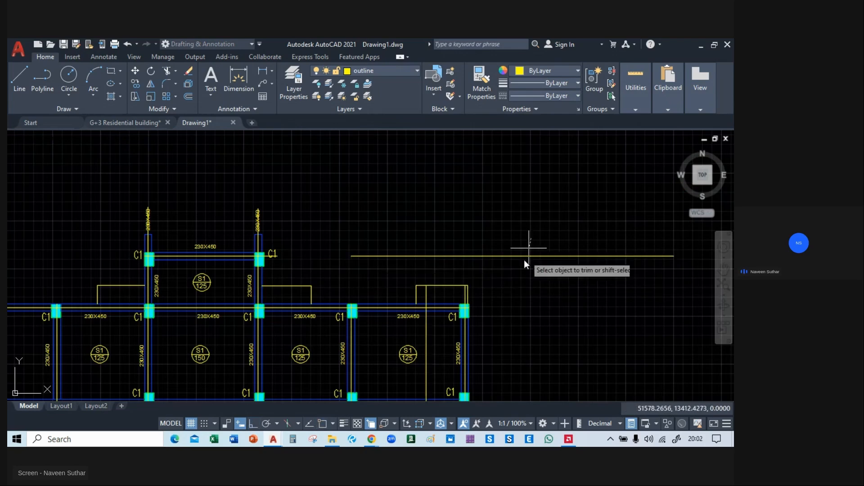
{"action": "left_click", "coordinate": [522, 280]}
Trim the inset vertical construction line above the upper beam row between the two rightmost C1 columns.
{"action": "left_click", "coordinate": [426, 299]}
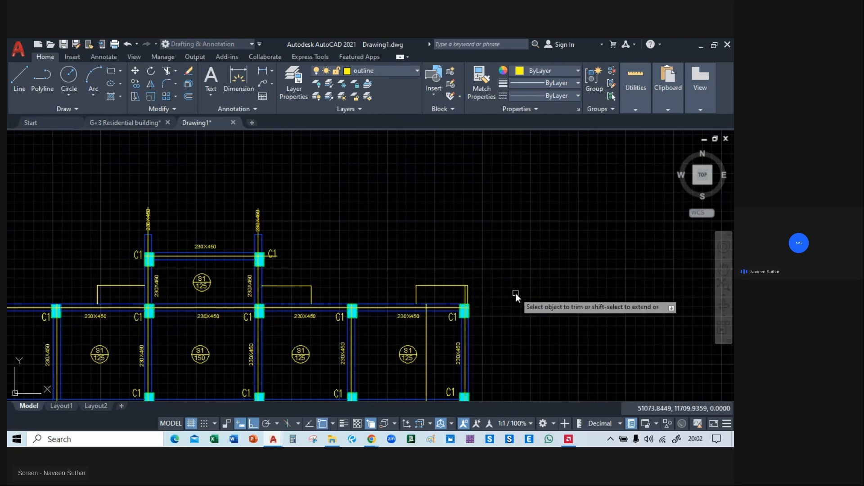
{"action": "scroll", "coordinate": [405, 234], "scroll_direction": "up", "scroll_amount": 3}
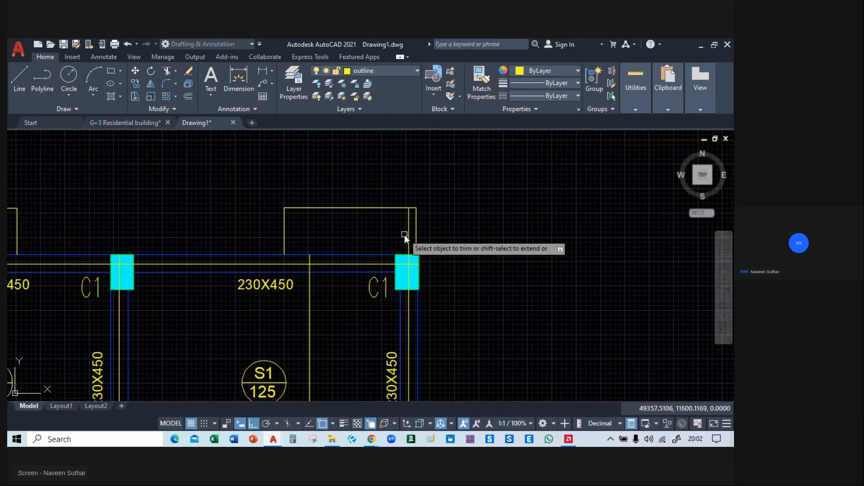
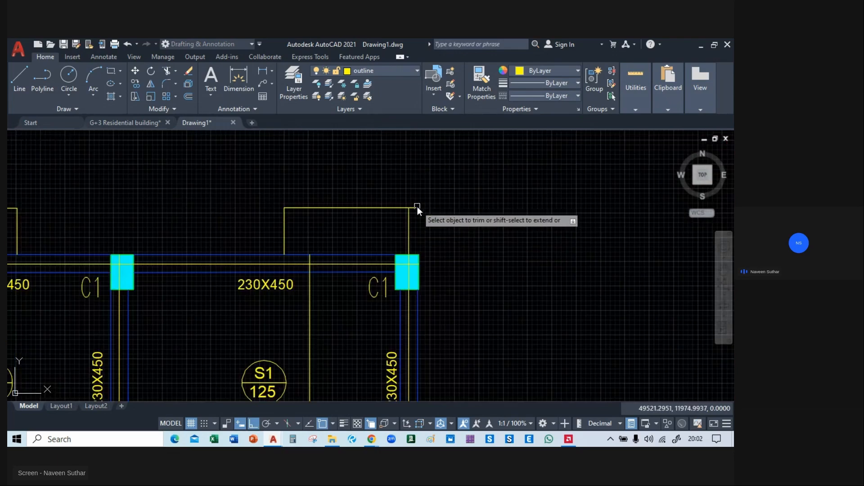
Trim the centre line ends that project past the outer corners of the yellow outlines above the framing plan.
{"action": "scroll", "coordinate": [495, 232], "scroll_direction": "down", "scroll_amount": 4}
{"action": "middle_click_drag", "start_coordinate": [176, 245], "coordinate": [606, 258]}
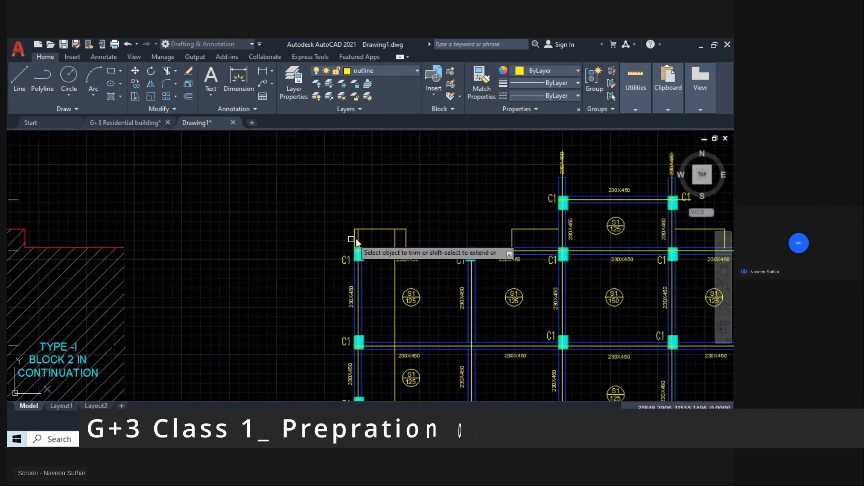
{"action": "scroll", "coordinate": [355, 238], "scroll_direction": "up", "scroll_amount": 4}
{"action": "left_click", "coordinate": [352, 239]}
{"action": "scroll", "coordinate": [299, 223], "scroll_direction": "down", "scroll_amount": 4}
{"action": "middle_click_drag", "start_coordinate": [433, 182], "coordinate": [305, 190]}
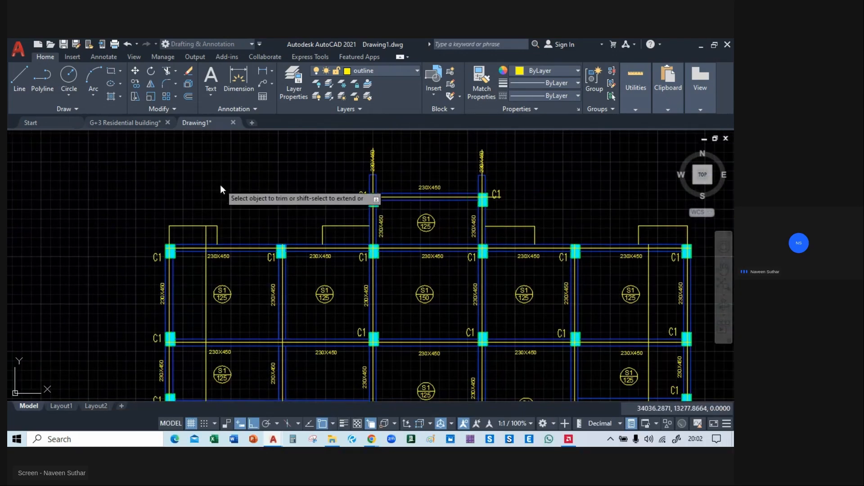
{"action": "scroll", "coordinate": [220, 184], "scroll_direction": "down", "scroll_amount": 2}
{"action": "mouse_move", "coordinate": [420, 167]}
{"action": "middle_mouse_down"}
{"action": "mouse_move", "coordinate": [463, 115]}
{"action": "mouse_move", "coordinate": [468, 140]}
{"action": "mouse_move", "coordinate": [445, 79]}
{"action": "middle_mouse_up"}
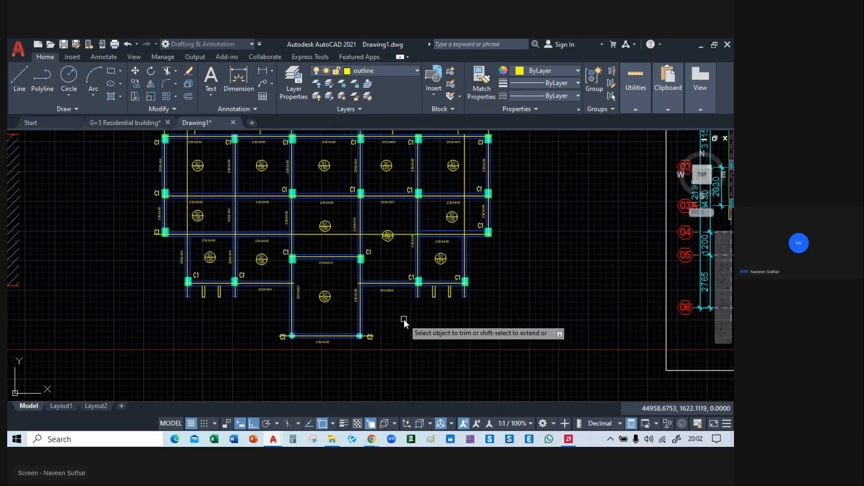
Trim the bottom beam's centre line overhangs beyond both circular C2 columns.
{"action": "middle_click_drag", "start_coordinate": [403, 319], "coordinate": [415, 249]}
{"action": "scroll", "coordinate": [401, 270], "scroll_direction": "up", "scroll_amount": 3}
{"action": "middle_click_drag", "start_coordinate": [388, 293], "coordinate": [442, 281]}
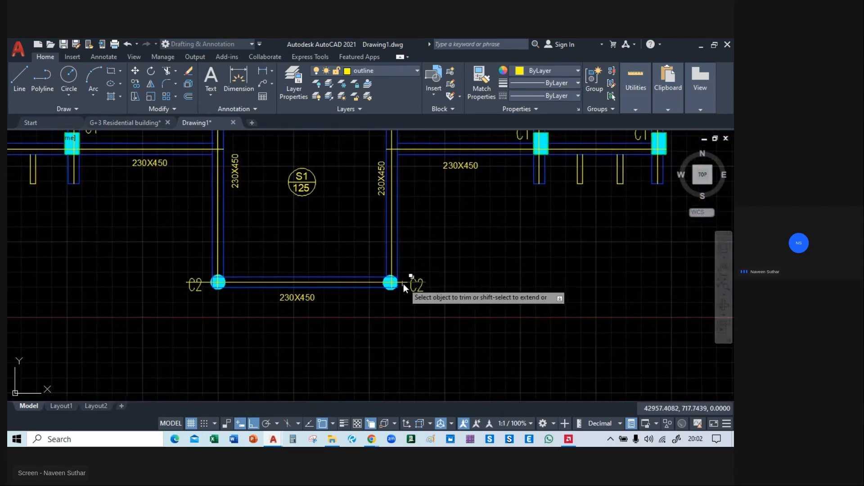
{"action": "scroll", "coordinate": [407, 285], "scroll_direction": "up", "scroll_amount": 4}
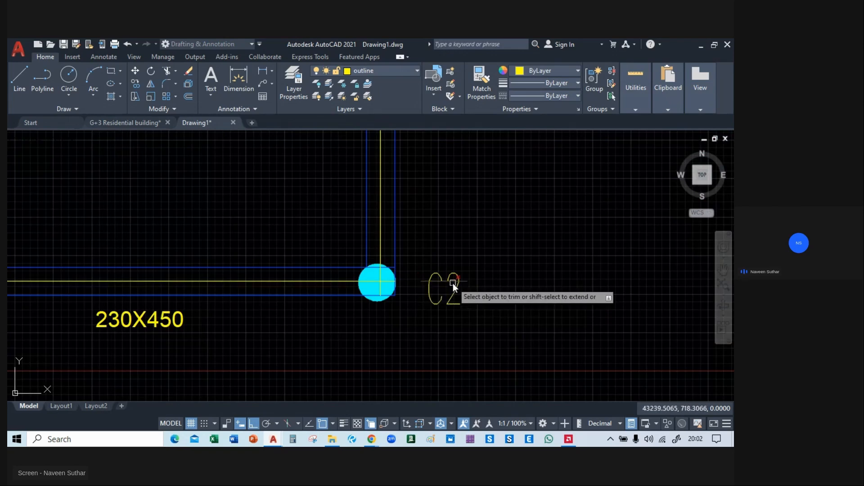
{"action": "scroll", "coordinate": [405, 306], "scroll_direction": "down", "scroll_amount": 4}
{"action": "middle_click_drag", "start_coordinate": [228, 340], "coordinate": [251, 339]}
{"action": "scroll", "coordinate": [243, 297], "scroll_direction": "up", "scroll_amount": 5}
{"action": "left_click", "coordinate": [246, 299]}
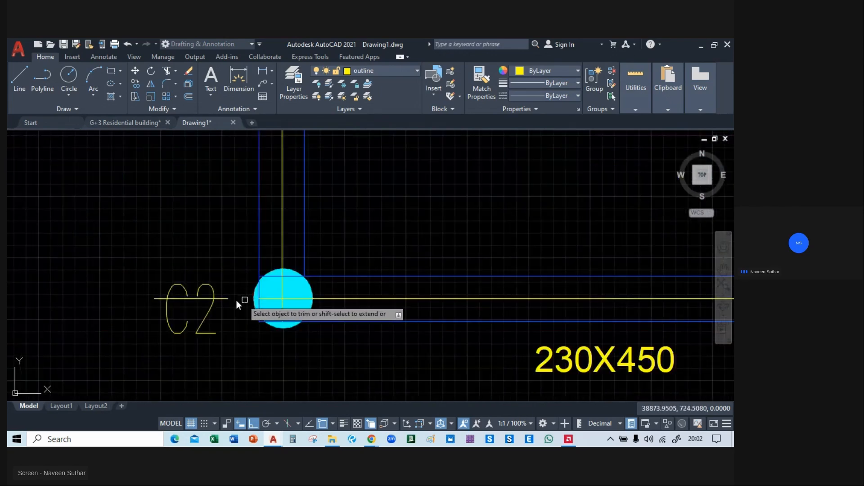
{"action": "left_click", "coordinate": [185, 299]}
{"action": "scroll", "coordinate": [268, 348], "scroll_direction": "down", "scroll_amount": 5}
{"action": "scroll", "coordinate": [338, 359], "scroll_direction": "down", "scroll_amount": 2}
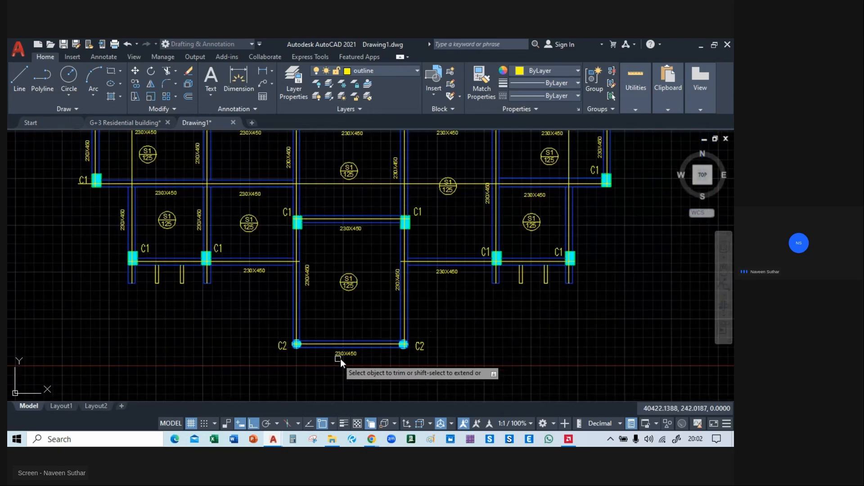
Trim the horizontal centre line crossing the beamless central bays and delete its leftover fragment over the S1/125 slab tag.
{"action": "middle_click_drag", "start_coordinate": [222, 245], "coordinate": [211, 345]}
{"action": "left_click", "coordinate": [368, 284]}
{"action": "left_click", "coordinate": [412, 284]}
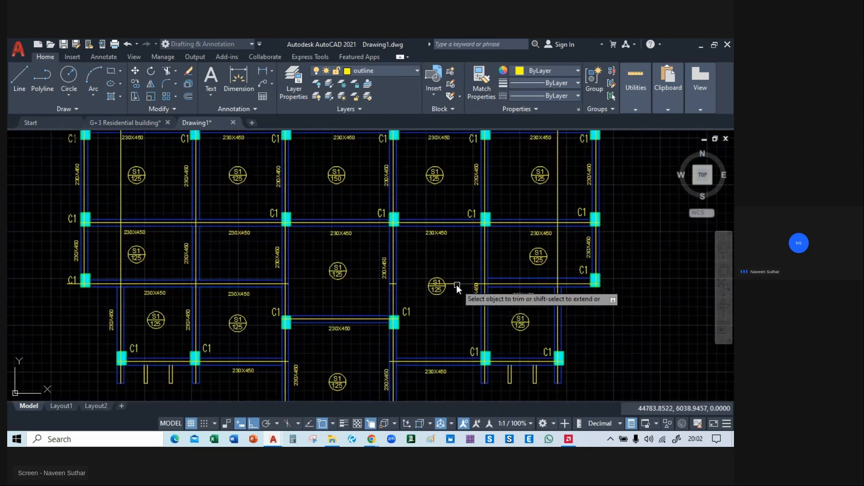
{"action": "scroll", "coordinate": [436, 293], "scroll_direction": "up", "scroll_amount": 6}
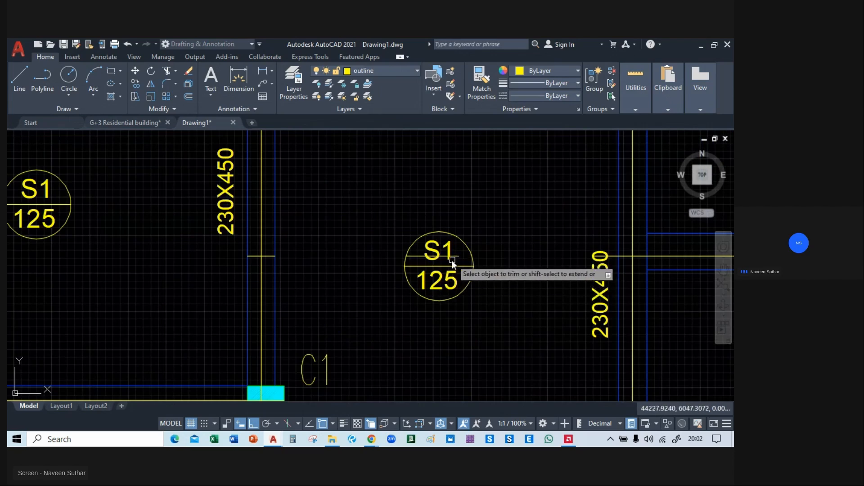
{"action": "key", "text": "Escape"}
{"action": "left_click", "coordinate": [415, 256]}
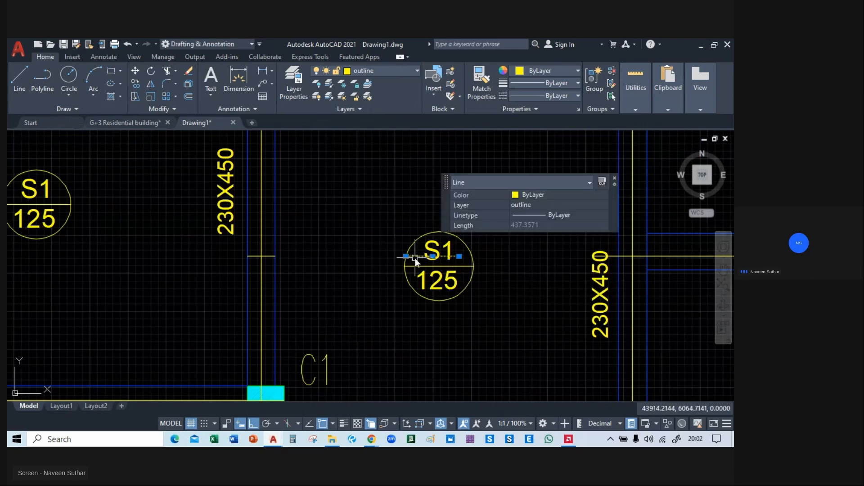
{"action": "key", "text": "Escape"}
{"action": "scroll", "coordinate": [415, 259], "scroll_direction": "down", "scroll_amount": 6}
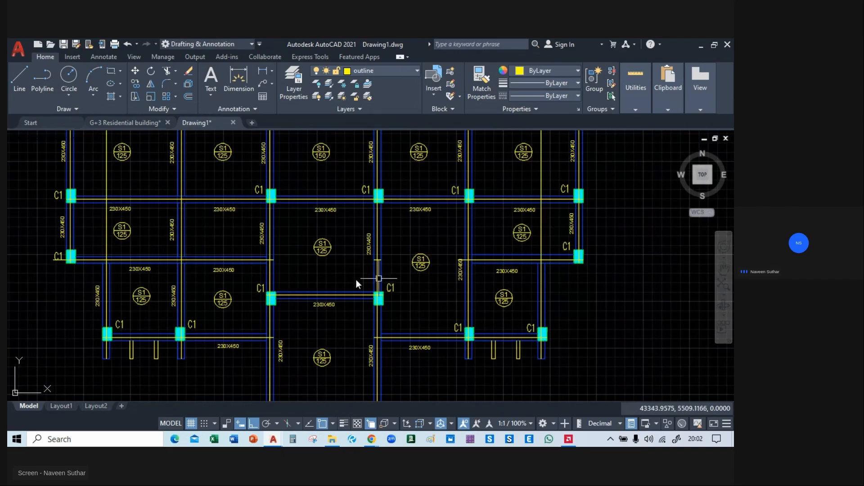
Trim the extra vertical centre line out of the two leftmost slab bays.
{"action": "middle_click_drag", "start_coordinate": [289, 252], "coordinate": [364, 315]}
{"action": "type", "text": "tr"}
{"action": "key", "text": "Return"}
{"action": "mouse_move", "coordinate": [246, 252]}
{"action": "middle_mouse_down"}
{"action": "mouse_move", "coordinate": [269, 164]}
{"action": "mouse_move", "coordinate": [280, 225]}
{"action": "middle_mouse_up"}
{"action": "left_click", "coordinate": [237, 279]}
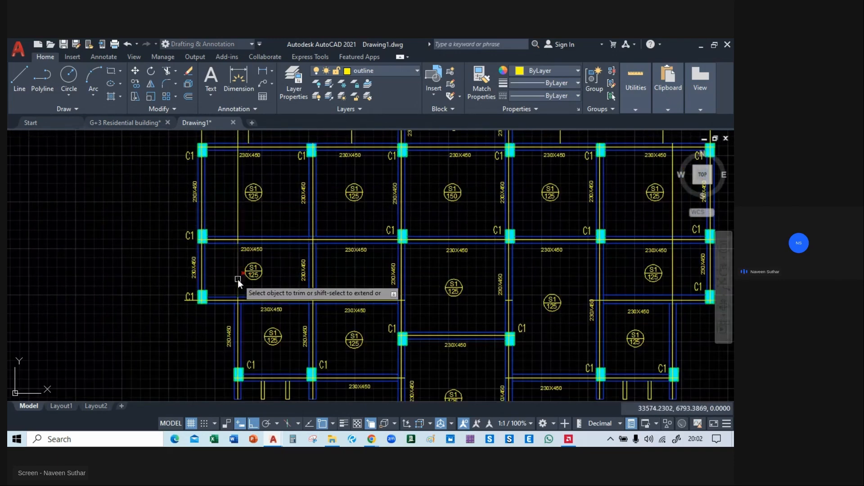
{"action": "left_click", "coordinate": [240, 201]}
{"action": "middle_click_drag", "start_coordinate": [237, 201], "coordinate": [236, 215]}
Trim the extra vertical centre line out of the rightmost slab bays.
{"action": "left_click", "coordinate": [584, 277]}
{"action": "middle_click_drag", "start_coordinate": [584, 278], "coordinate": [308, 241]}
{"action": "left_click", "coordinate": [236, 263]}
{"action": "left_click", "coordinate": [307, 210]}
{"action": "left_click", "coordinate": [301, 260]}
{"action": "middle_click_drag", "start_coordinate": [381, 337], "coordinate": [608, 285]}
{"action": "scroll", "coordinate": [608, 285], "scroll_direction": "down", "scroll_amount": 2}
{"action": "middle_click_drag", "start_coordinate": [579, 345], "coordinate": [493, 382]}
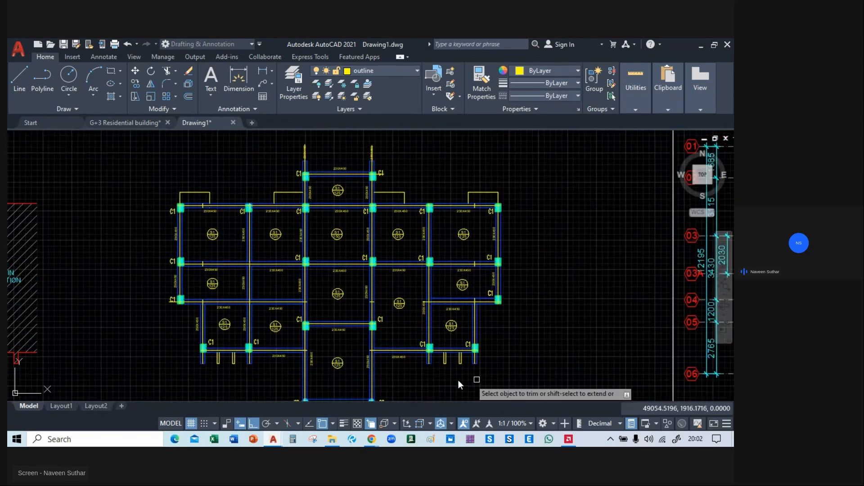
Trim the top beam's centre line where it projects past the upper right C1 column.
{"action": "middle_click_drag", "start_coordinate": [398, 173], "coordinate": [405, 201]}
{"action": "scroll", "coordinate": [314, 188], "scroll_direction": "up", "scroll_amount": 8}
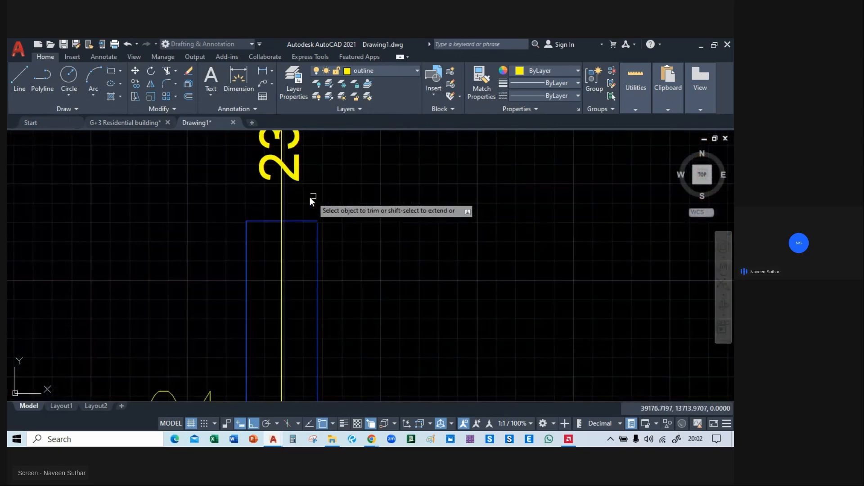
{"action": "scroll", "coordinate": [283, 199], "scroll_direction": "down", "scroll_amount": 8}
{"action": "scroll", "coordinate": [544, 207], "scroll_direction": "up", "scroll_amount": 3}
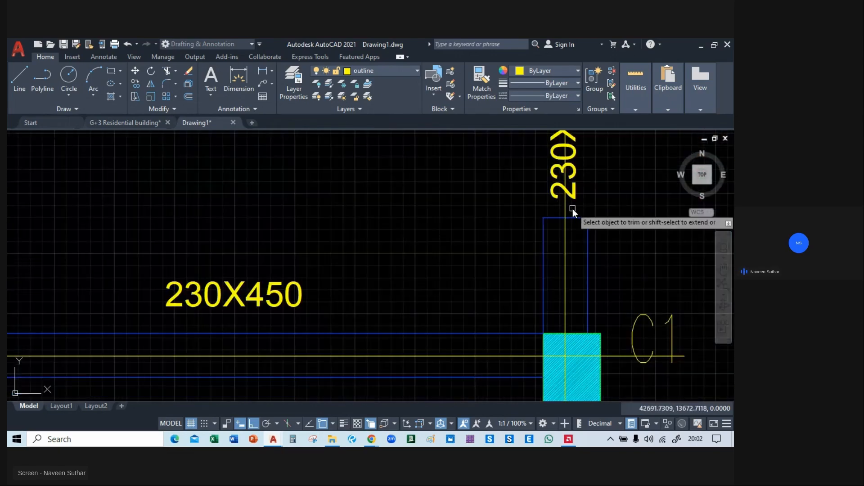
{"action": "scroll", "coordinate": [415, 199], "scroll_direction": "down", "scroll_amount": 6}
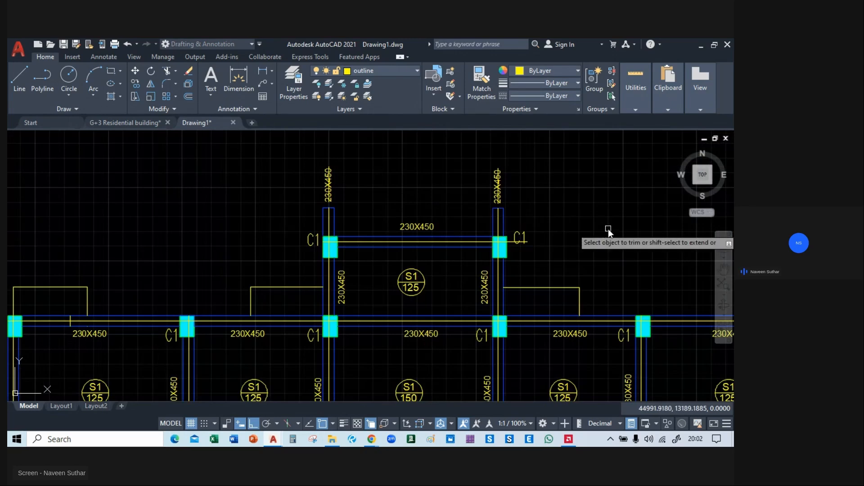
{"action": "middle_click_drag", "start_coordinate": [608, 229], "coordinate": [492, 165]}
{"action": "scroll", "coordinate": [408, 198], "scroll_direction": "up", "scroll_amount": 6}
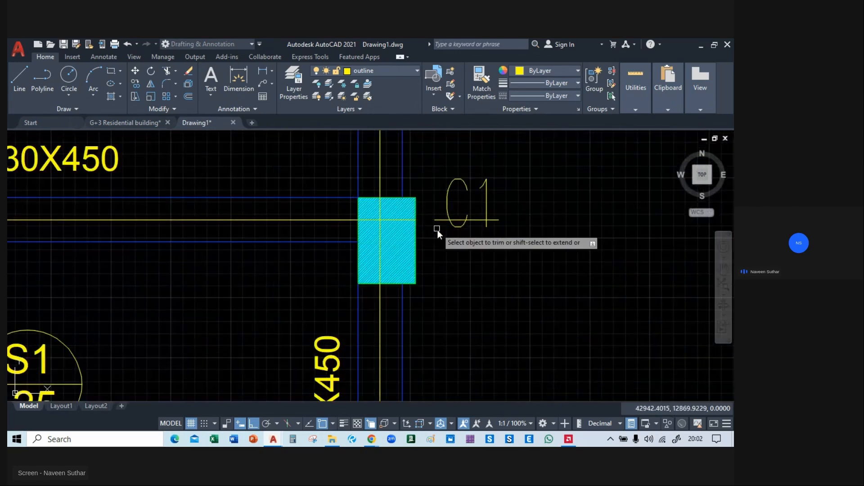
{"action": "scroll", "coordinate": [447, 241], "scroll_direction": "down", "scroll_amount": 6}
{"action": "middle_click_drag", "start_coordinate": [448, 292], "coordinate": [425, 139]}
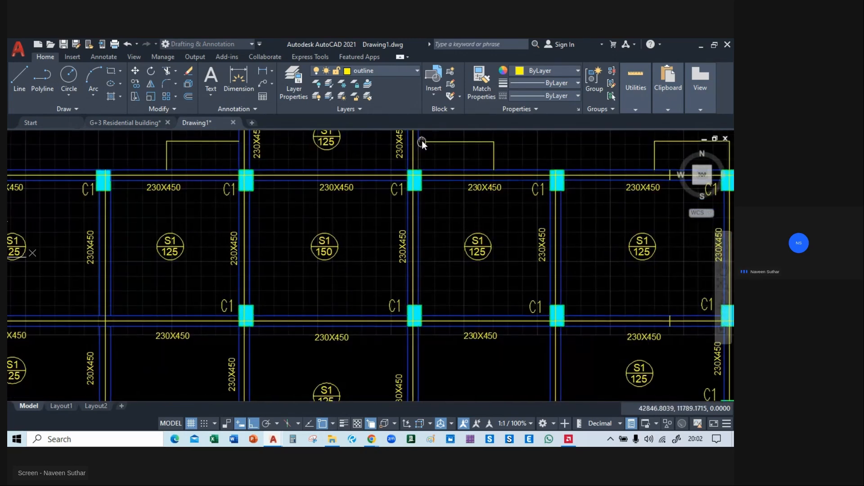
{"action": "middle_click_drag", "start_coordinate": [476, 278], "coordinate": [454, 155]}
{"action": "middle_click_drag", "start_coordinate": [474, 320], "coordinate": [470, 219]}
{"action": "middle_click_drag", "start_coordinate": [487, 350], "coordinate": [489, 232]}
{"action": "key", "text": "Escape"}
{"action": "scroll", "coordinate": [188, 245], "scroll_direction": "down", "scroll_amount": 5}
{"action": "scroll", "coordinate": [249, 224], "scroll_direction": "up", "scroll_amount": 8}
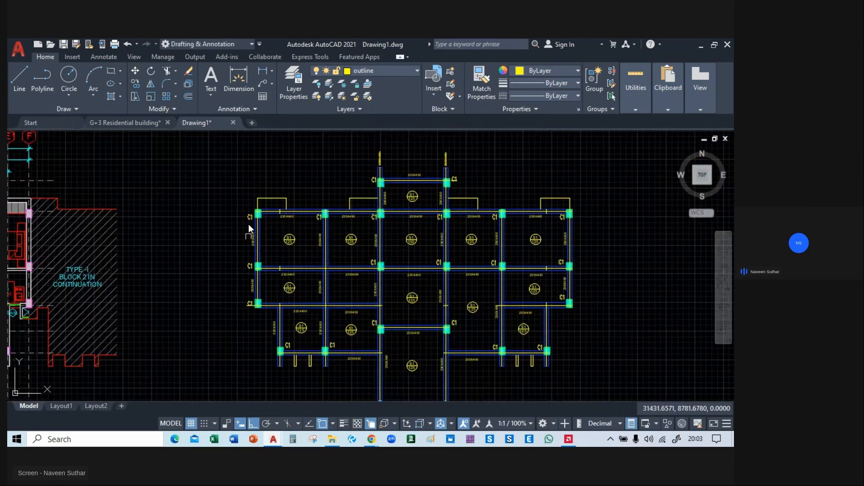
{"action": "left_click", "coordinate": [280, 259]}
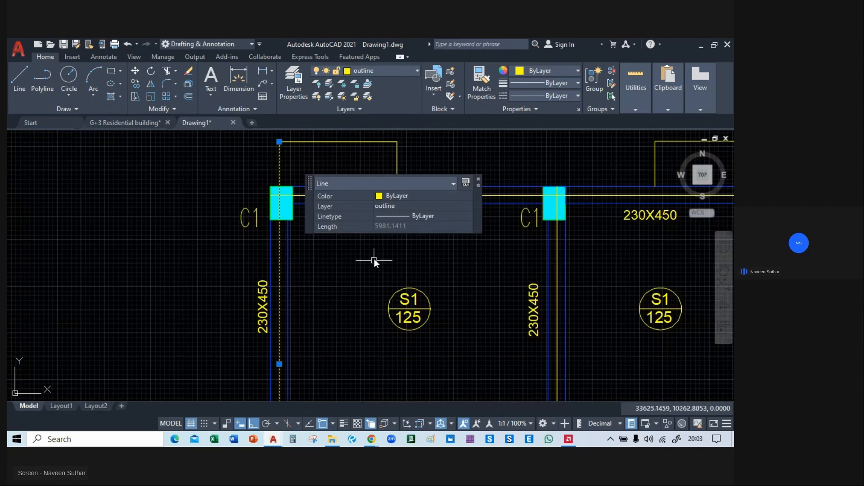
{"action": "scroll", "coordinate": [317, 245], "scroll_direction": "down", "scroll_amount": 2}
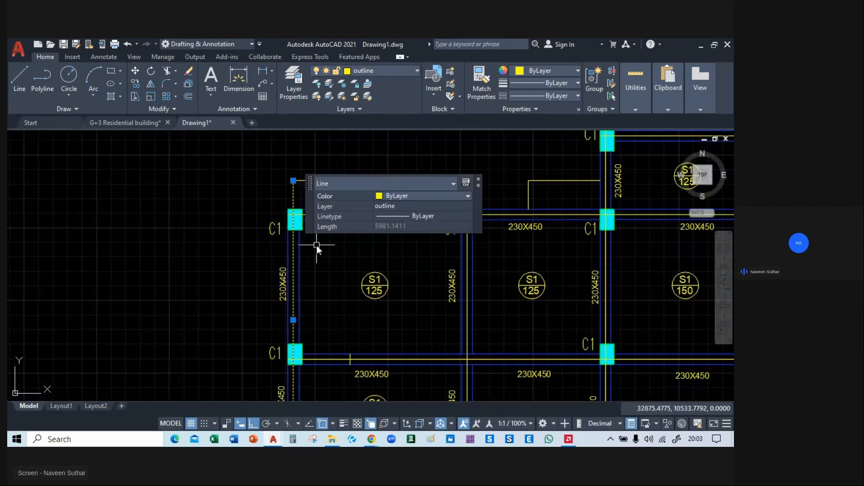
{"action": "left_click", "coordinate": [393, 199]}
{"action": "left_click", "coordinate": [394, 198]}
{"action": "key", "text": "Escape"}
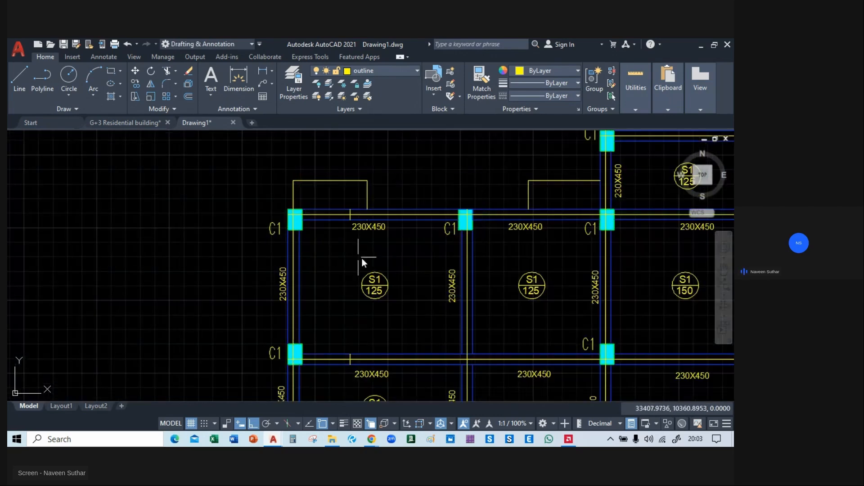
Try to move all lines similar to the leftmost vertical centre line horizontally away from the framing plan.
{"action": "left_click", "coordinate": [292, 269]}
{"action": "middle_click_drag", "start_coordinate": [344, 283], "coordinate": [295, 186]}
{"action": "scroll", "coordinate": [126, 192], "scroll_direction": "down", "scroll_amount": 4}
{"action": "right_click", "coordinate": [105, 170]}
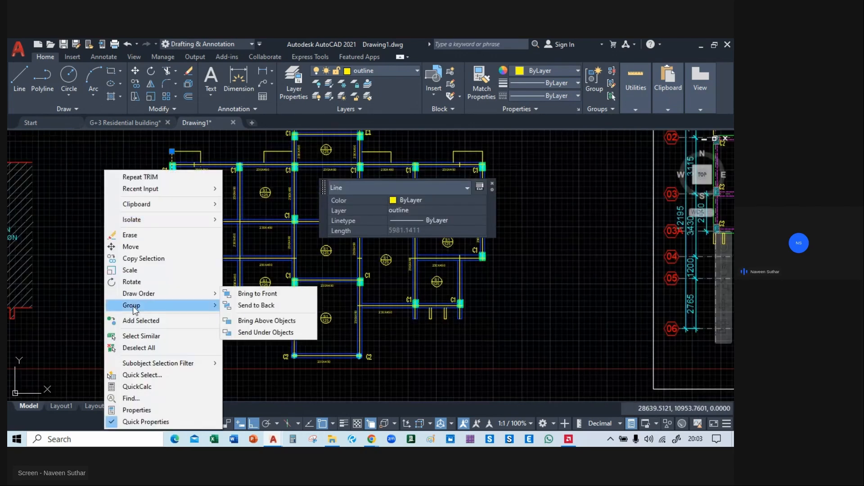
{"action": "left_click", "coordinate": [141, 335]}
{"action": "type", "text": "m"}
{"action": "key", "text": "Return"}
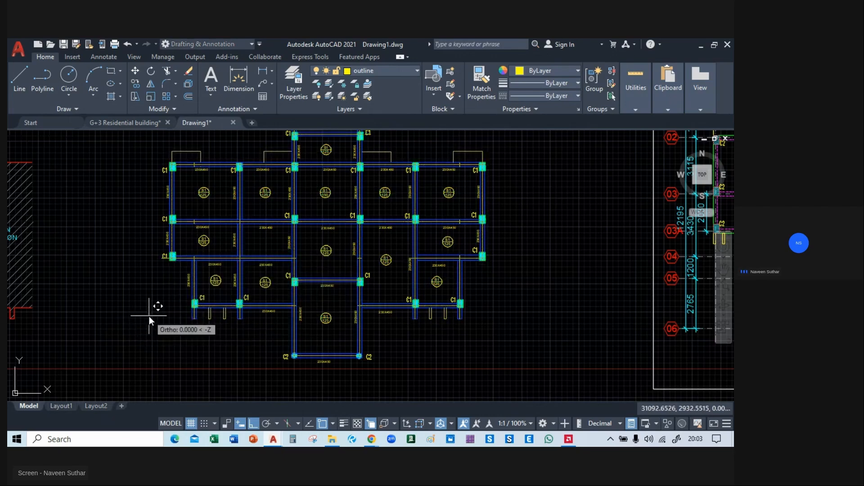
{"action": "scroll", "coordinate": [149, 316], "scroll_direction": "down", "scroll_amount": 4}
{"action": "middle_click_drag", "start_coordinate": [562, 323], "coordinate": [299, 311]}
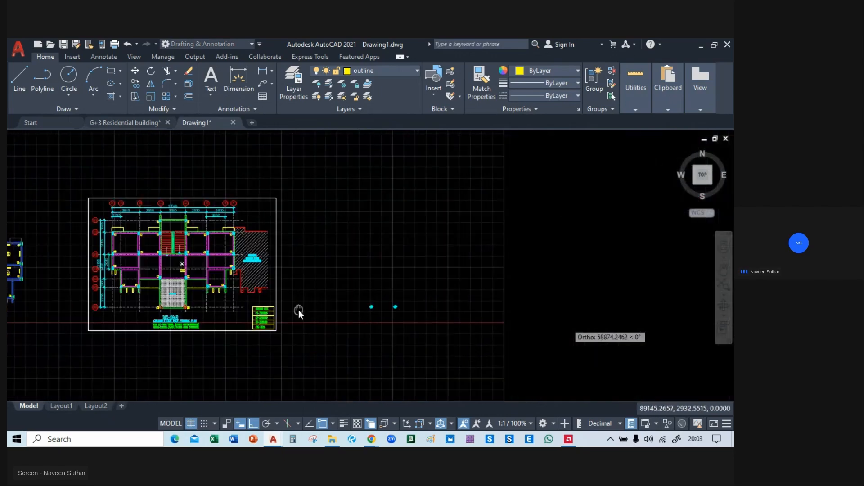
{"action": "mouse_move", "coordinate": [439, 321]}
{"action": "middle_mouse_down"}
{"action": "mouse_move", "coordinate": [598, 325]}
{"action": "mouse_move", "coordinate": [529, 317]}
{"action": "middle_mouse_up"}
{"action": "key", "text": "Escape"}
Select the long horizontal centre line along the upper beam row and examine the available layers for it.
{"action": "middle_click_drag", "start_coordinate": [45, 269], "coordinate": [328, 268]}
{"action": "scroll", "coordinate": [265, 249], "scroll_direction": "up", "scroll_amount": 4}
{"action": "scroll", "coordinate": [304, 241], "scroll_direction": "up", "scroll_amount": 5}
{"action": "middle_click_drag", "start_coordinate": [243, 222], "coordinate": [216, 279]}
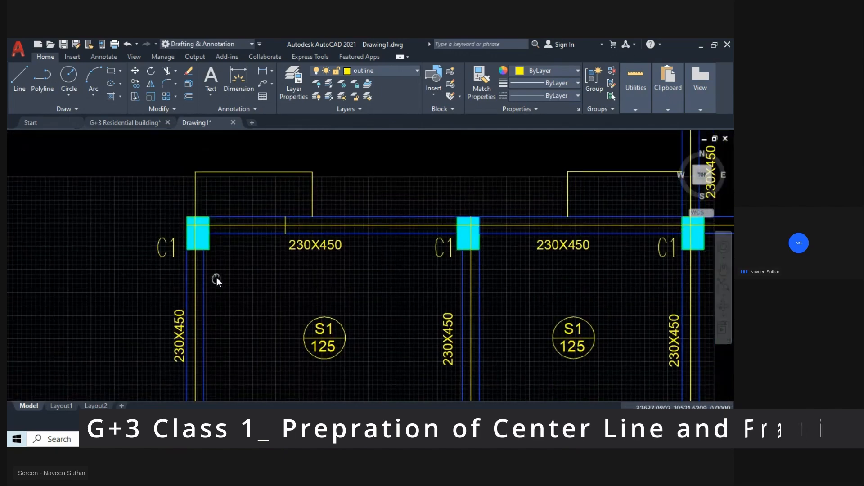
{"action": "left_click", "coordinate": [245, 226]}
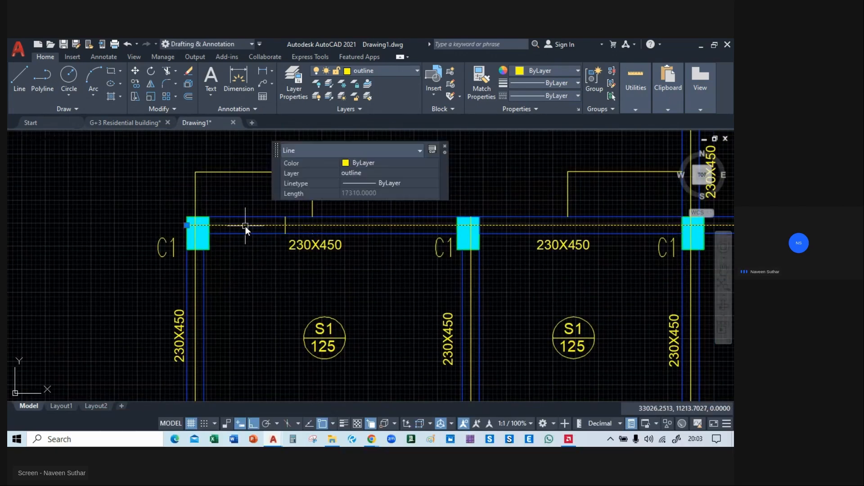
{"action": "left_click", "coordinate": [385, 68]}
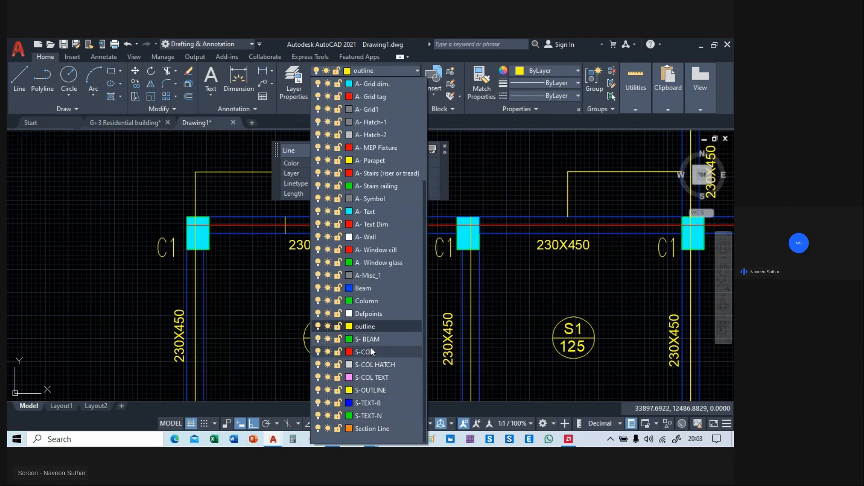
{"action": "scroll", "coordinate": [383, 334], "scroll_direction": "up", "scroll_amount": 4}
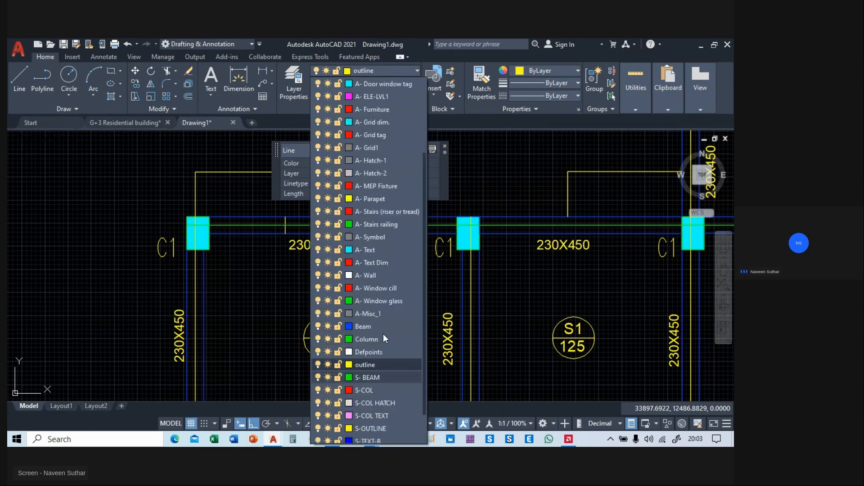
{"action": "scroll", "coordinate": [384, 326], "scroll_direction": "down", "scroll_amount": 2}
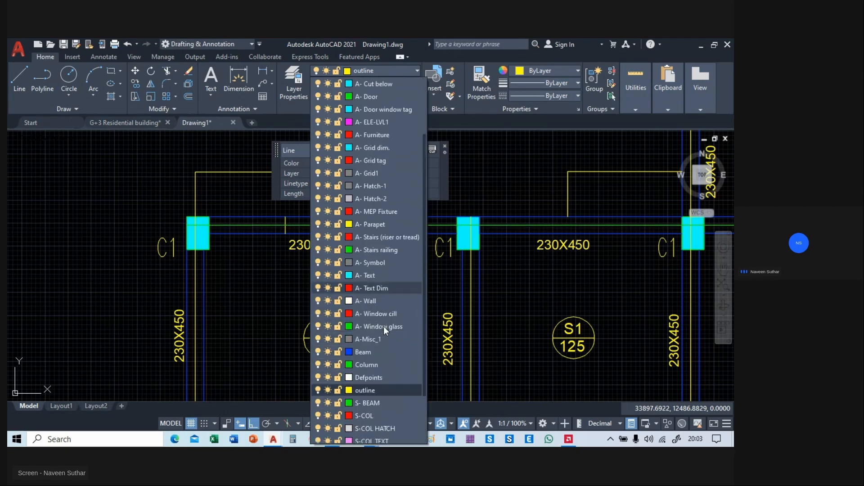
{"action": "scroll", "coordinate": [383, 326], "scroll_direction": "up", "scroll_amount": 2}
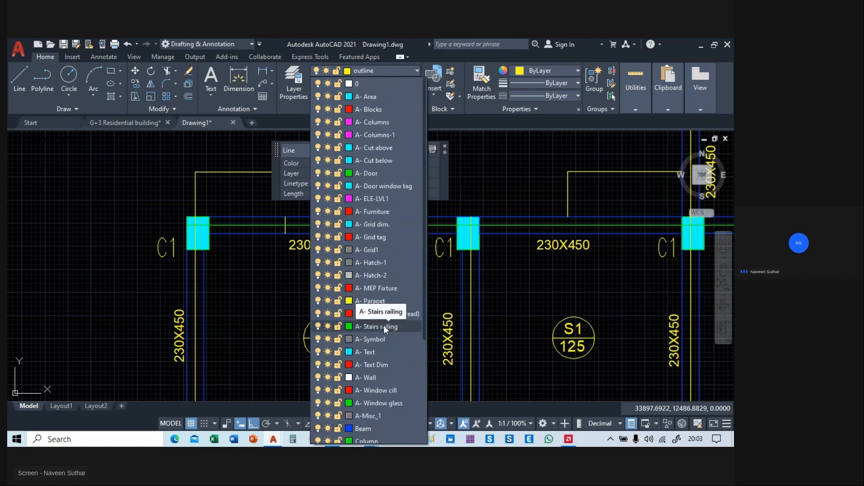
{"action": "scroll", "coordinate": [384, 325], "scroll_direction": "down", "scroll_amount": 4}
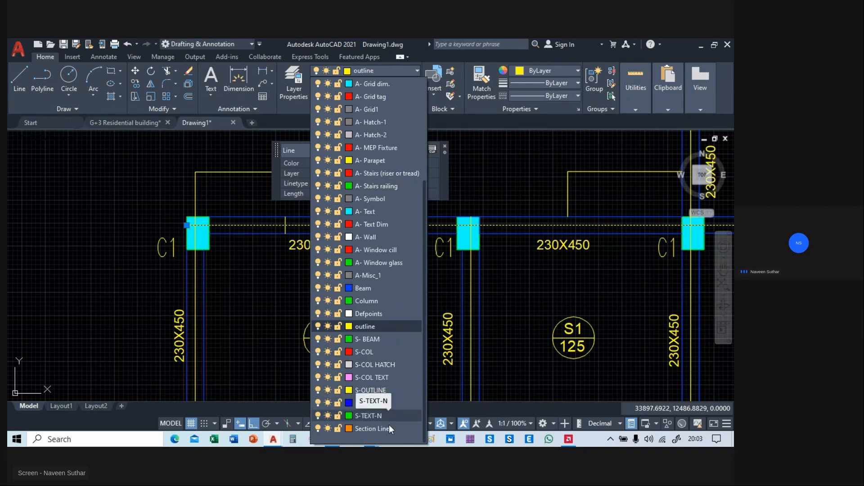
{"action": "scroll", "coordinate": [384, 305], "scroll_direction": "up", "scroll_amount": 2}
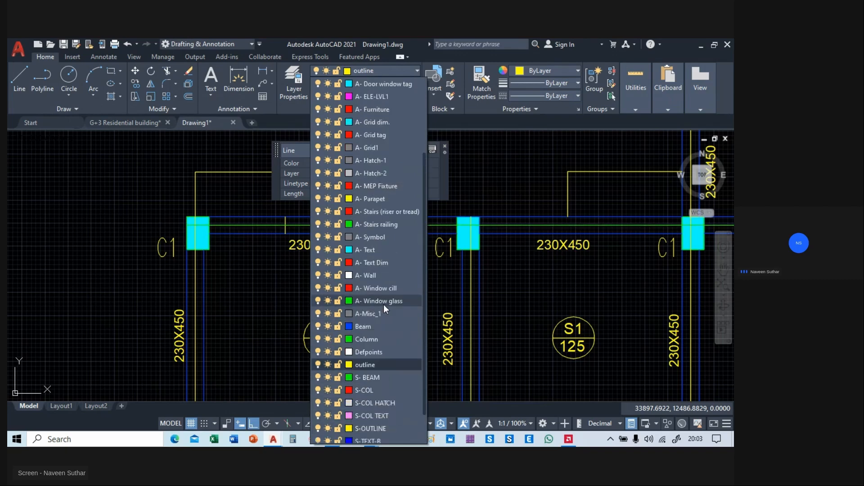
{"action": "scroll", "coordinate": [384, 305], "scroll_direction": "up", "scroll_amount": 2}
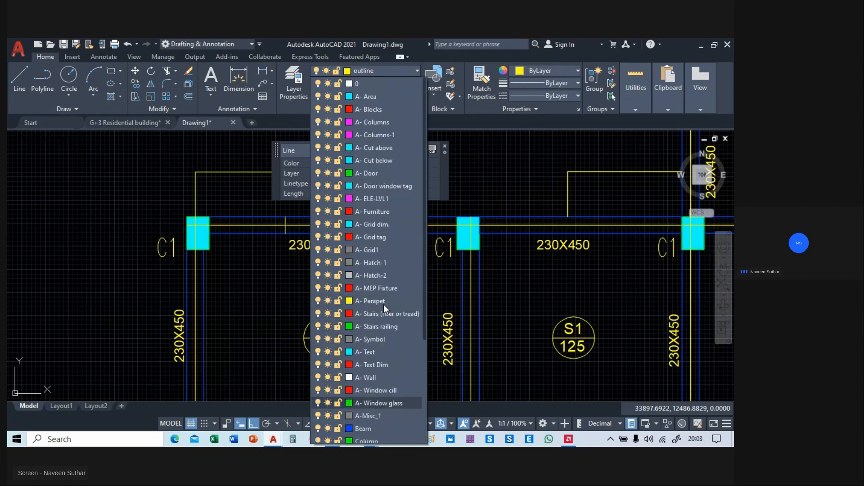
Create a new layer named Center line.
{"action": "left_click", "coordinate": [292, 81]}
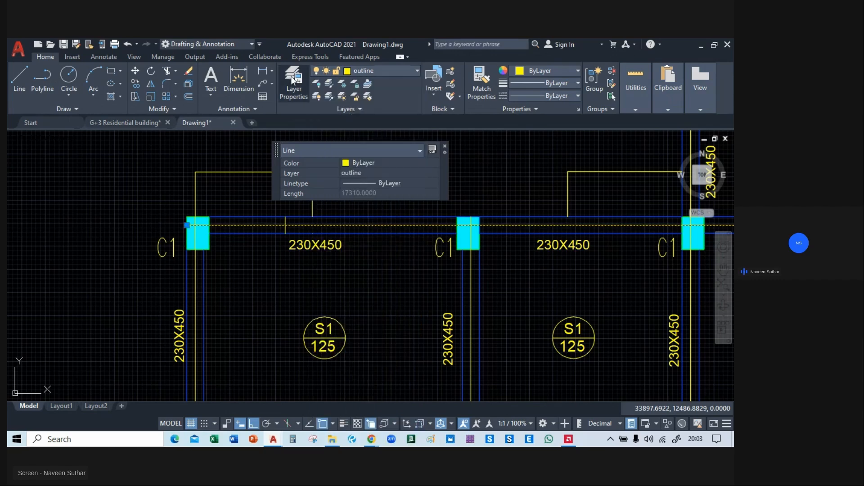
{"action": "left_click", "coordinate": [286, 80]}
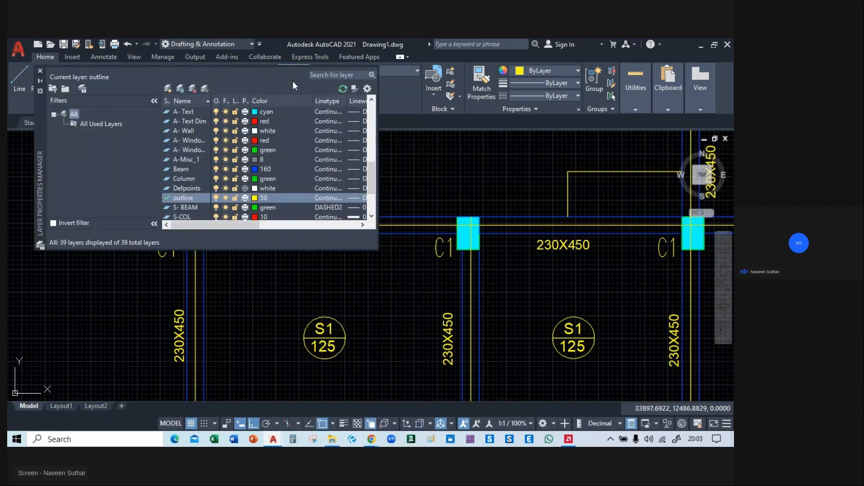
{"action": "left_click", "coordinate": [168, 89]}
{"action": "type", "text": "Cet"}
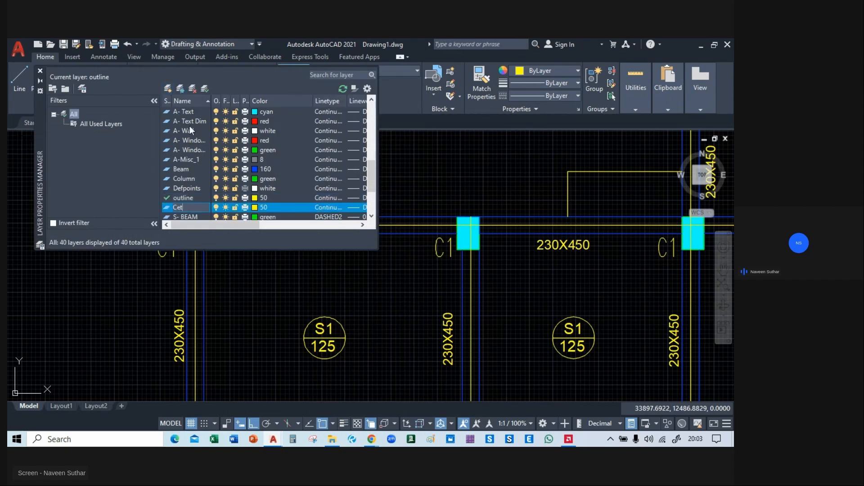
{"action": "type", "text": "nter lin"}
{"action": "type", "text": "e"}
{"action": "key", "text": "Return"}
Set the Center line layer's colour to index colour 11 and close the layer manager.
{"action": "left_click", "coordinate": [253, 207]}
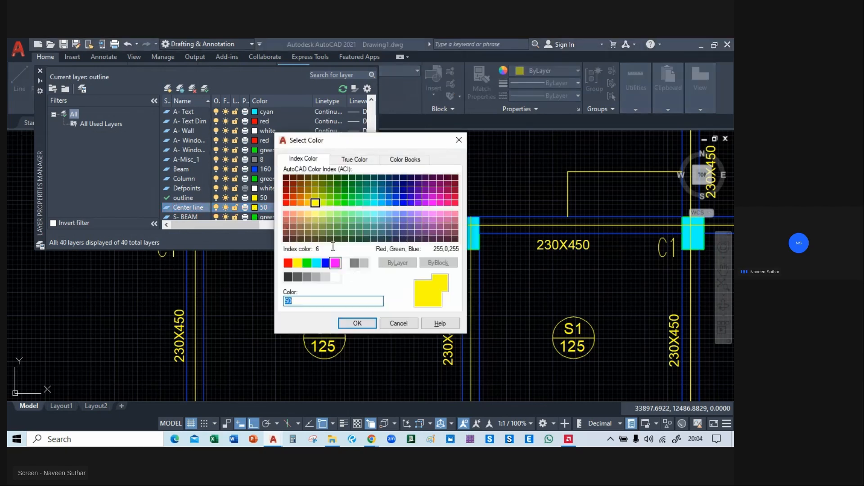
{"action": "left_click", "coordinate": [286, 214]}
{"action": "left_click", "coordinate": [357, 324]}
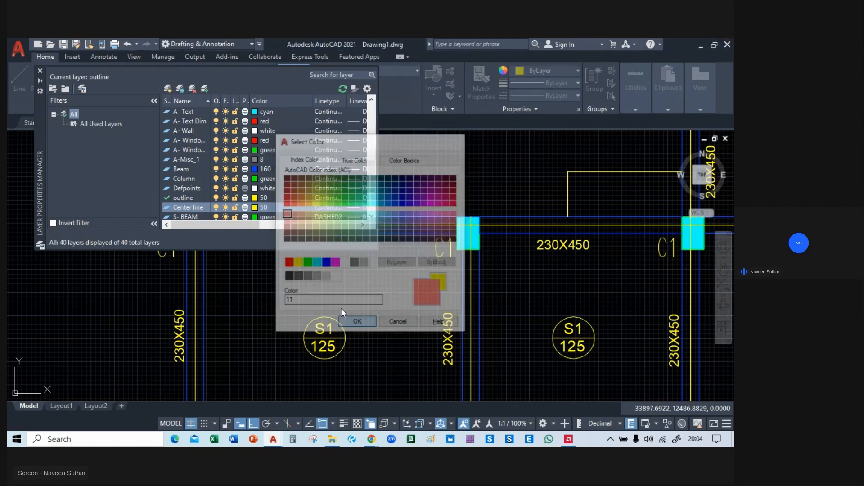
{"action": "left_click", "coordinate": [40, 72]}
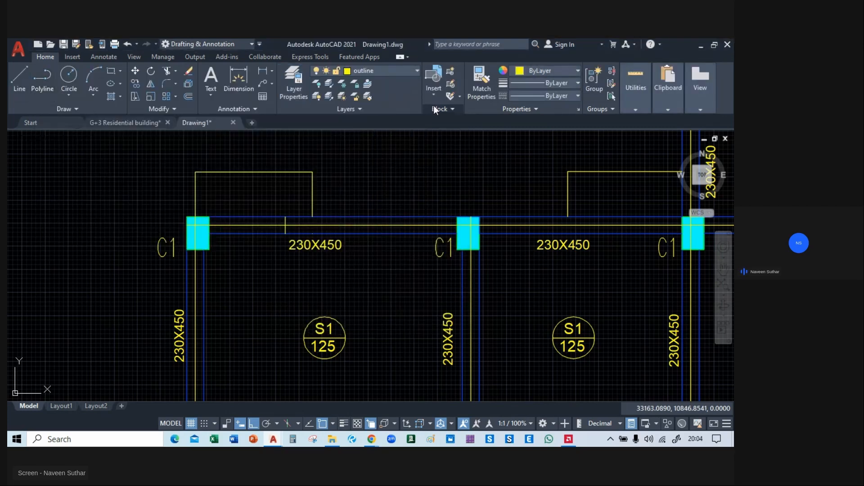
Assign the long horizontal centre line along the upper beam row to the Center line layer.
{"action": "left_click", "coordinate": [363, 225]}
{"action": "left_click", "coordinate": [369, 72]}
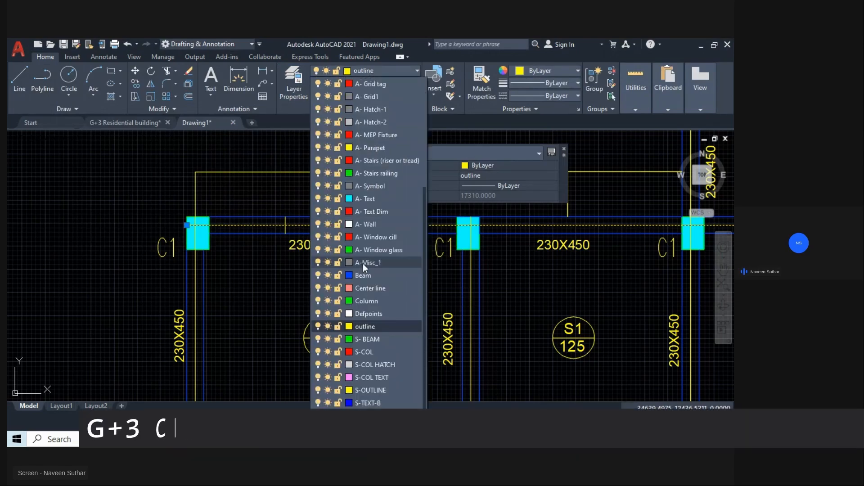
{"action": "left_click", "coordinate": [366, 286]}
{"action": "key", "text": "Escape"}
Match properties from the upper beam row's centre line onto the vertical centre line through the second column from the plan's left end.
{"action": "type", "text": "ma"}
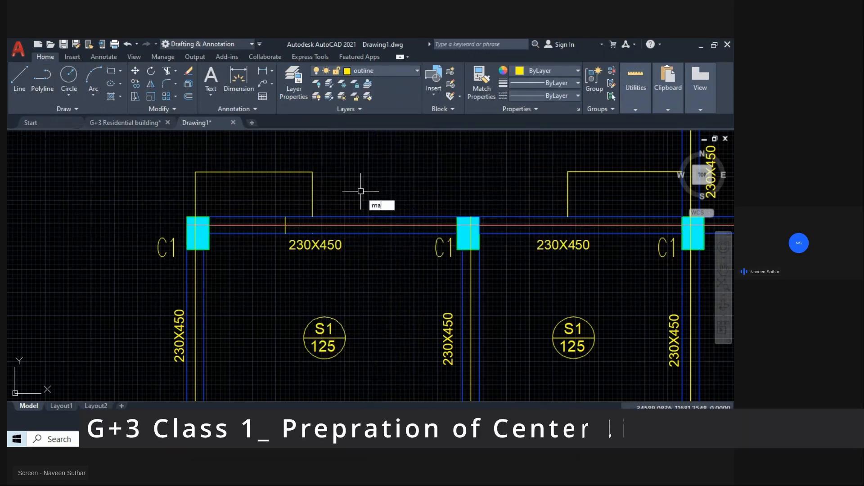
{"action": "key", "text": "Return"}
{"action": "scroll", "coordinate": [355, 189], "scroll_direction": "up", "scroll_amount": 2}
{"action": "left_click", "coordinate": [349, 169]}
{"action": "scroll", "coordinate": [431, 240], "scroll_direction": "down", "scroll_amount": 3}
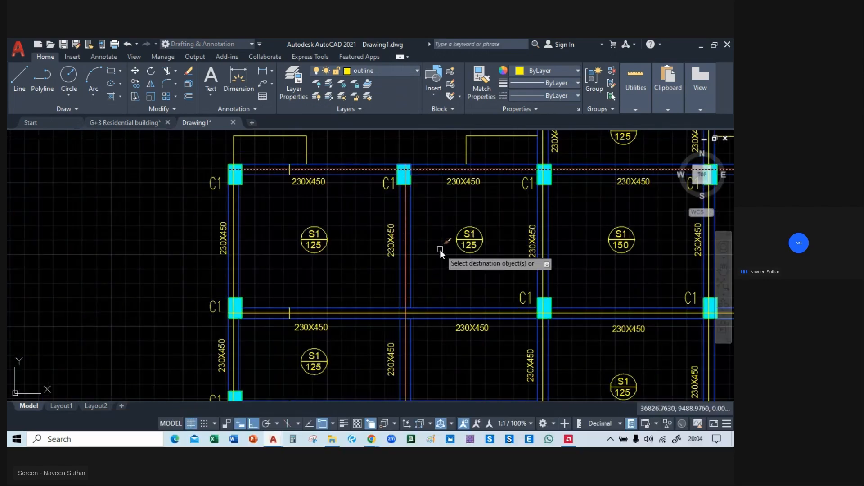
Match the same properties onto the middle and lower horizontal centre lines and the short vertical ones in the left bays.
{"action": "middle_click_drag", "start_coordinate": [439, 249], "coordinate": [393, 213]}
{"action": "scroll", "coordinate": [395, 248], "scroll_direction": "up", "scroll_amount": 4}
{"action": "left_click", "coordinate": [390, 268]}
{"action": "middle_click_drag", "start_coordinate": [347, 351], "coordinate": [367, 114]}
{"action": "left_click", "coordinate": [355, 271]}
{"action": "scroll", "coordinate": [354, 272], "scroll_direction": "down", "scroll_amount": 5}
{"action": "middle_click_drag", "start_coordinate": [358, 271], "coordinate": [341, 226]}
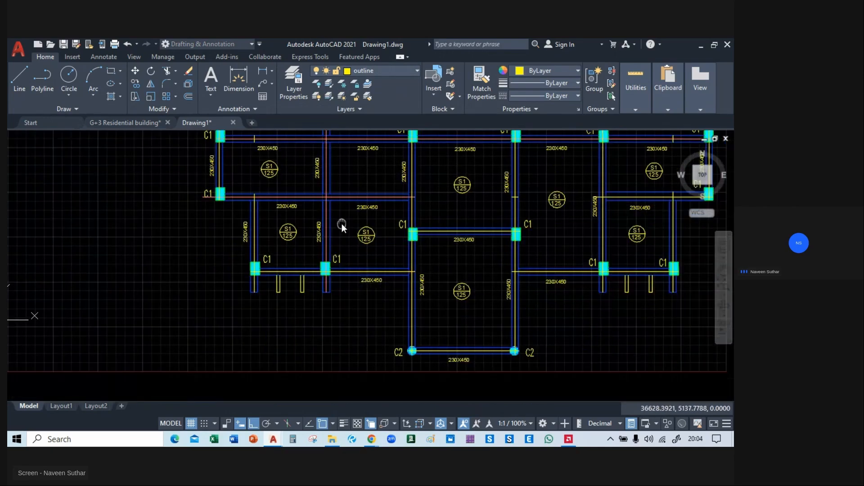
{"action": "scroll", "coordinate": [250, 218], "scroll_direction": "up", "scroll_amount": 4}
{"action": "middle_click_drag", "start_coordinate": [279, 293], "coordinate": [266, 189]}
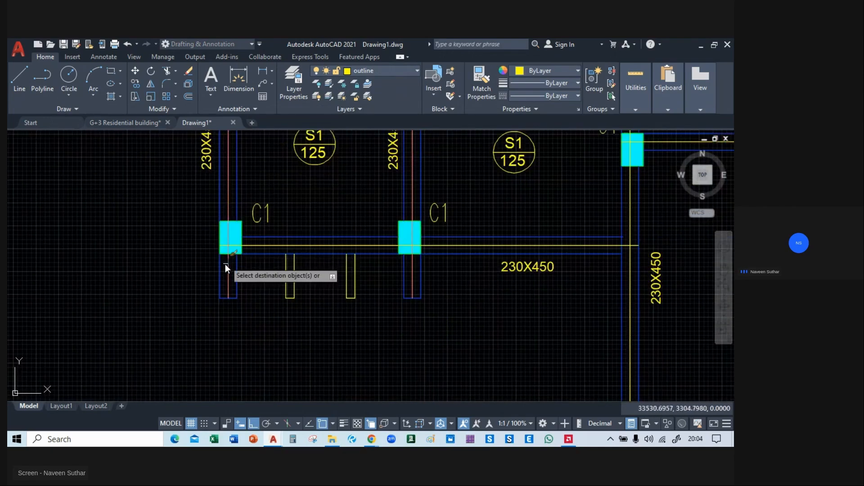
Match the centre-line properties onto the lowest beam of the left bays and the beams framing the central bays.
{"action": "left_click", "coordinate": [309, 244]}
{"action": "middle_click_drag", "start_coordinate": [490, 283], "coordinate": [224, 293]}
{"action": "left_click", "coordinate": [410, 217]}
{"action": "left_click", "coordinate": [302, 221]}
{"action": "middle_click_drag", "start_coordinate": [520, 262], "coordinate": [464, 305]}
{"action": "left_click", "coordinate": [362, 216]}
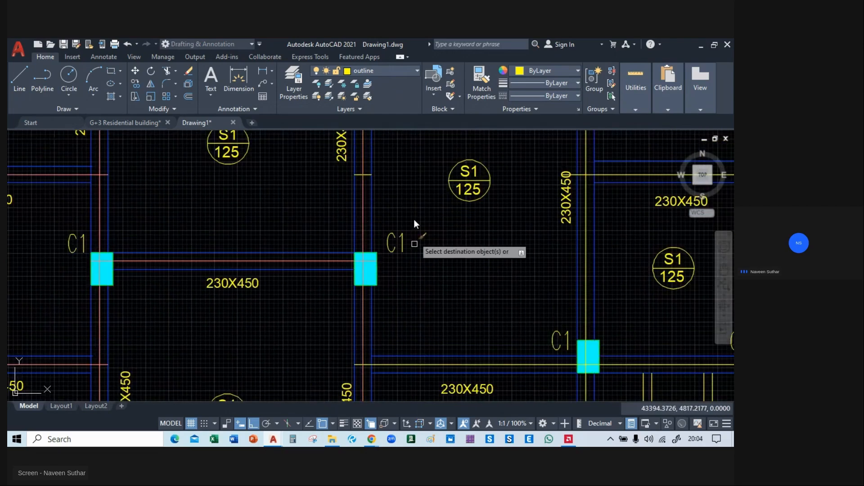
Match the centre-line properties onto the top beam of the projecting upper central bay.
{"action": "middle_click_drag", "start_coordinate": [411, 180], "coordinate": [436, 358]}
{"action": "middle_click_drag", "start_coordinate": [430, 282], "coordinate": [446, 372]}
{"action": "scroll", "coordinate": [447, 251], "scroll_direction": "down", "scroll_amount": 3}
{"action": "mouse_move", "coordinate": [447, 251]}
{"action": "middle_mouse_down"}
{"action": "mouse_move", "coordinate": [442, 344]}
{"action": "mouse_move", "coordinate": [433, 279]}
{"action": "mouse_move", "coordinate": [440, 345]}
{"action": "middle_mouse_up"}
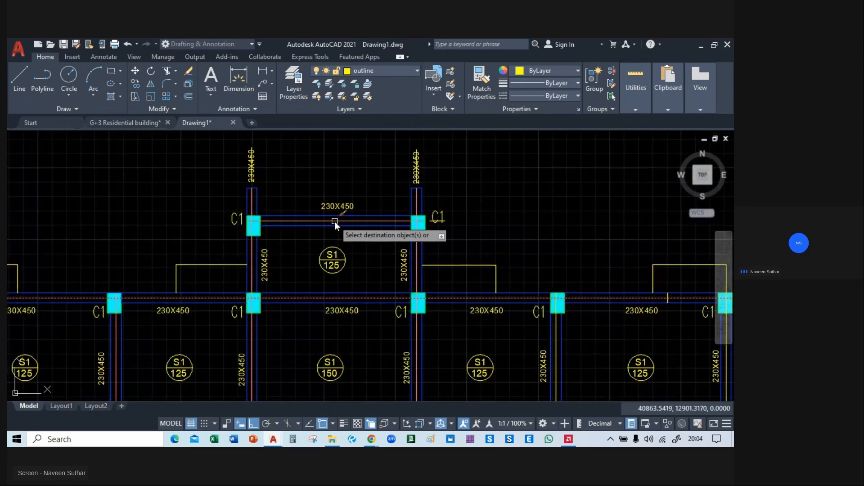
Match the centre-line properties onto the right bays' remaining centre lines and the bottom beam between the C2 columns.
{"action": "middle_click_drag", "start_coordinate": [569, 239], "coordinate": [320, 139]}
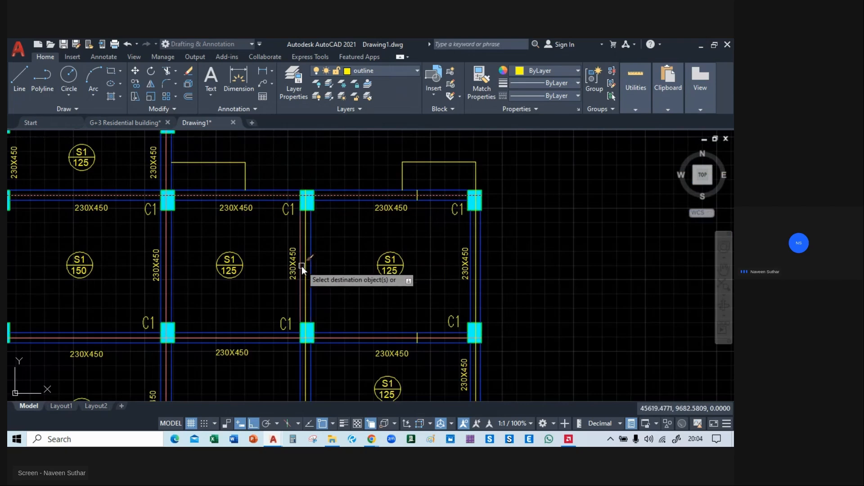
{"action": "middle_click_drag", "start_coordinate": [542, 333], "coordinate": [538, 158]}
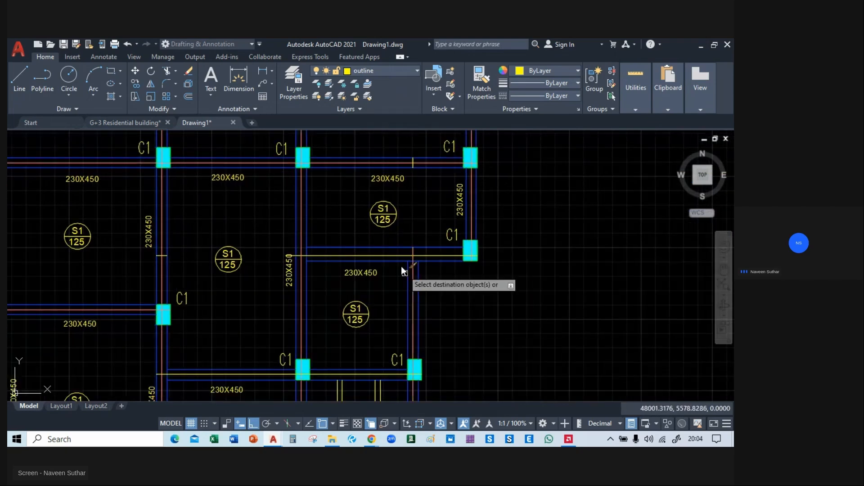
{"action": "middle_click_drag", "start_coordinate": [472, 310], "coordinate": [513, 167]}
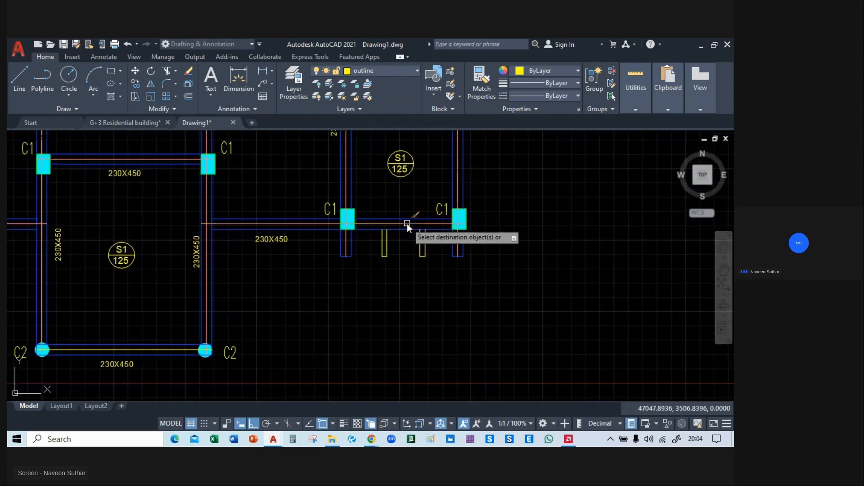
{"action": "middle_click_drag", "start_coordinate": [314, 283], "coordinate": [533, 285]}
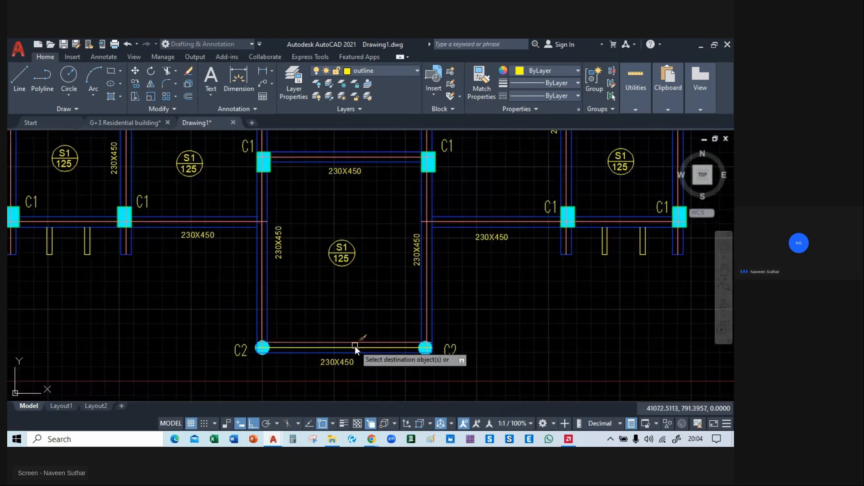
{"action": "middle_click_drag", "start_coordinate": [336, 287], "coordinate": [401, 339]}
{"action": "scroll", "coordinate": [401, 339], "scroll_direction": "down", "scroll_amount": 3}
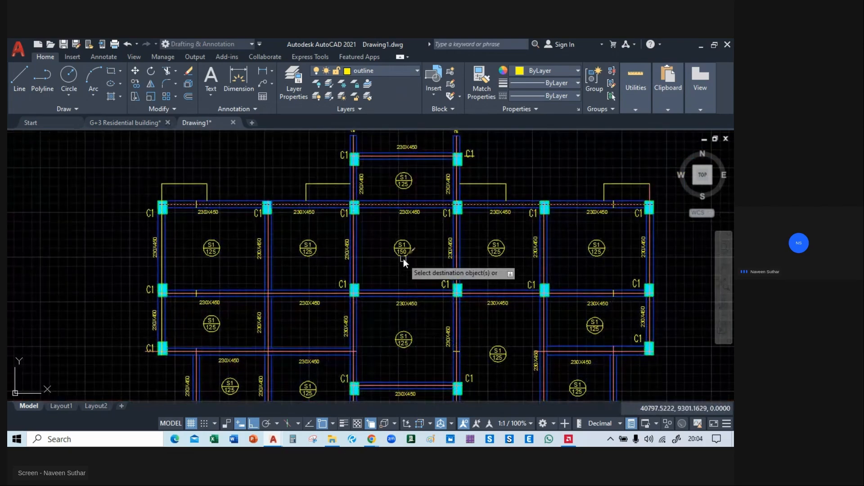
Delete the short yellow tick lines crossing the upper and middle beams in the left bays.
{"action": "mouse_move", "coordinate": [400, 257]}
{"action": "middle_mouse_down"}
{"action": "mouse_move", "coordinate": [382, 212]}
{"action": "mouse_move", "coordinate": [427, 222]}
{"action": "middle_mouse_up"}
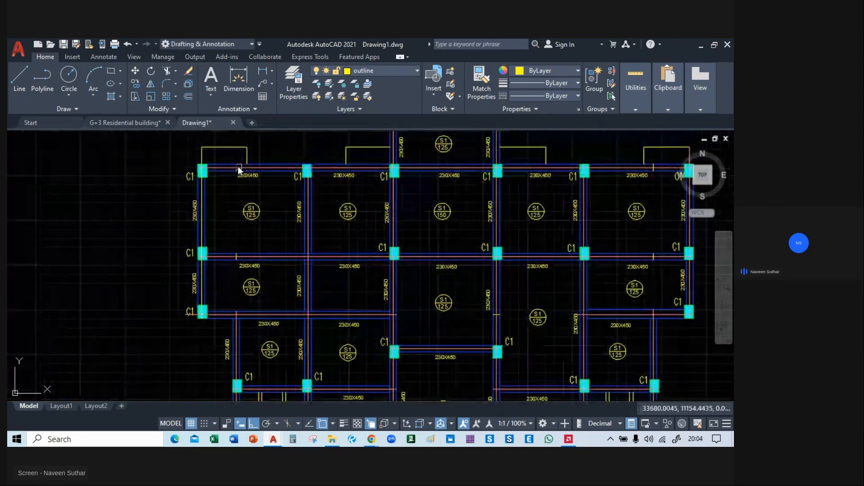
{"action": "scroll", "coordinate": [237, 171], "scroll_direction": "up", "scroll_amount": 4}
{"action": "scroll", "coordinate": [238, 172], "scroll_direction": "up", "scroll_amount": 3}
{"action": "left_click", "coordinate": [237, 180]}
{"action": "key", "text": "Escape"}
{"action": "scroll", "coordinate": [212, 151], "scroll_direction": "down", "scroll_amount": 3}
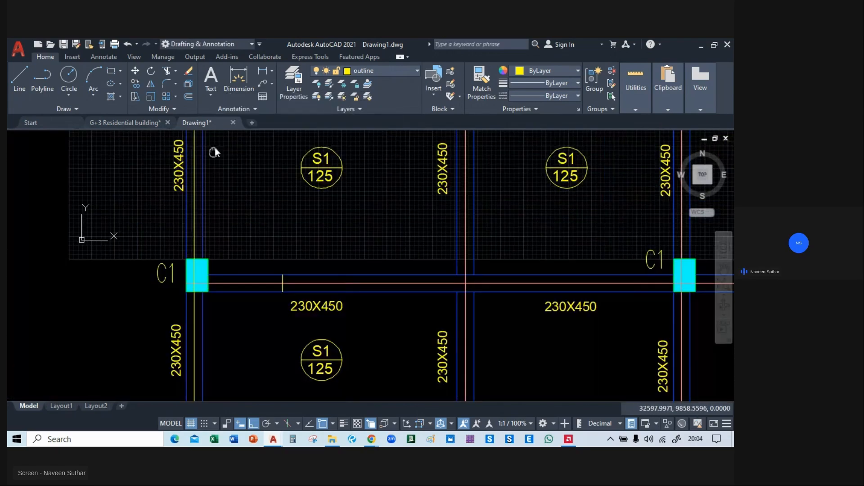
{"action": "scroll", "coordinate": [270, 225], "scroll_direction": "up", "scroll_amount": 3}
{"action": "scroll", "coordinate": [275, 220], "scroll_direction": "down", "scroll_amount": 3}
{"action": "middle_click_drag", "start_coordinate": [239, 277], "coordinate": [178, 179]}
Delete the short yellow tick lines on the rightmost bay's middle beam and on the central bay's right vertical beam.
{"action": "mouse_move", "coordinate": [65, 177]}
{"action": "middle_mouse_down"}
{"action": "mouse_move", "coordinate": [371, 147]}
{"action": "mouse_move", "coordinate": [356, 174]}
{"action": "mouse_move", "coordinate": [272, 256]}
{"action": "mouse_move", "coordinate": [275, 295]}
{"action": "mouse_move", "coordinate": [363, 289]}
{"action": "mouse_move", "coordinate": [370, 303]}
{"action": "middle_mouse_up"}
{"action": "scroll", "coordinate": [383, 252], "scroll_direction": "up", "scroll_amount": 4}
{"action": "left_click", "coordinate": [507, 203]}
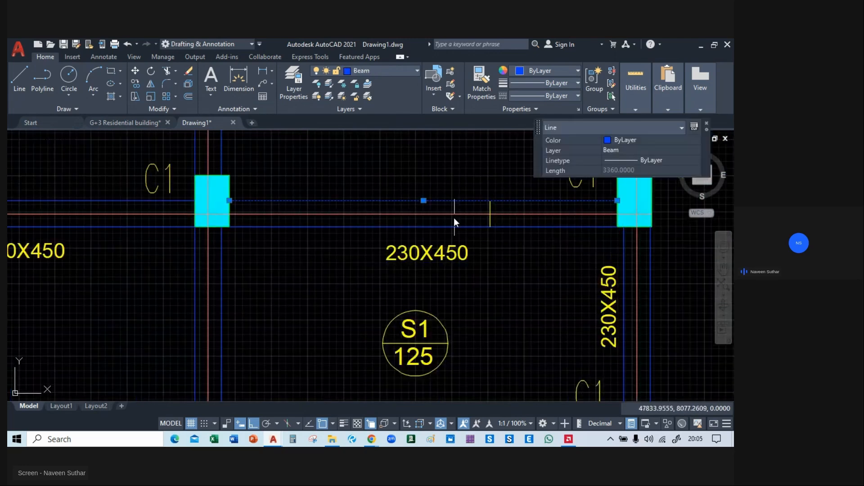
{"action": "key", "text": "Escape"}
{"action": "left_click", "coordinate": [490, 206]}
{"action": "key", "text": "Escape"}
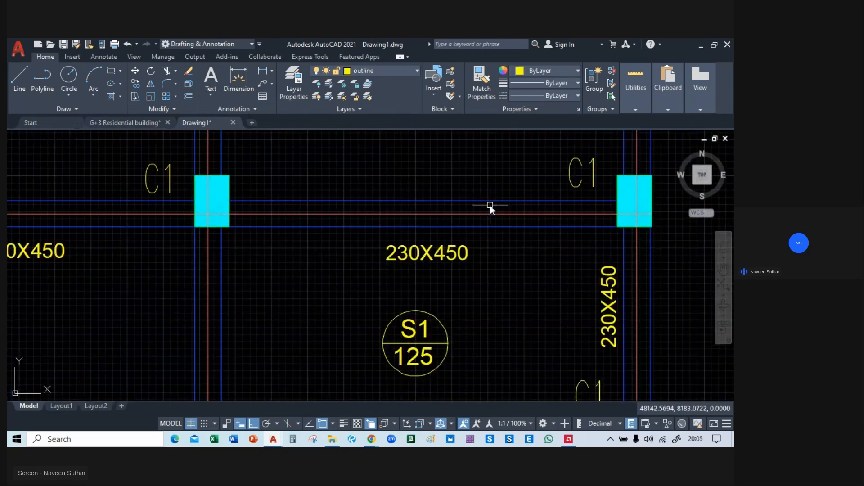
{"action": "scroll", "coordinate": [489, 205], "scroll_direction": "down", "scroll_amount": 5}
{"action": "scroll", "coordinate": [344, 270], "scroll_direction": "up", "scroll_amount": 5}
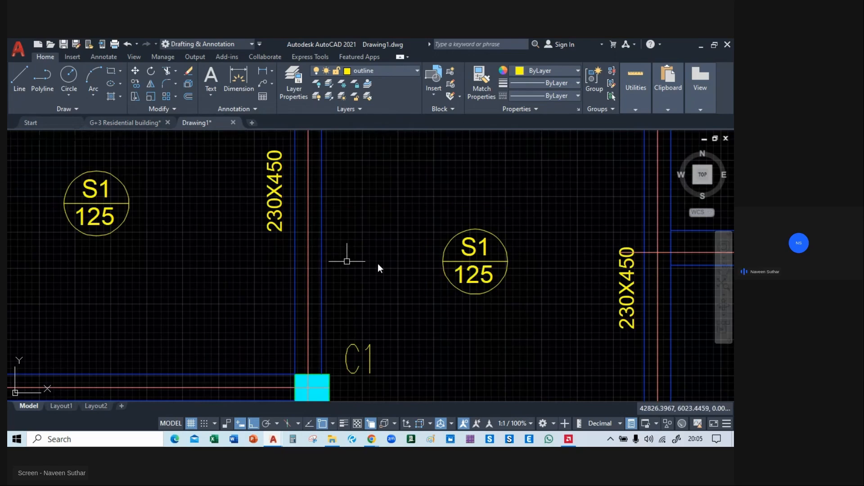
Delete the short yellow tick line crossing the upper beam of the rightmost bay.
{"action": "scroll", "coordinate": [396, 268], "scroll_direction": "down", "scroll_amount": 4}
{"action": "mouse_move", "coordinate": [407, 271]}
{"action": "middle_mouse_down"}
{"action": "mouse_move", "coordinate": [452, 169]}
{"action": "mouse_move", "coordinate": [377, 363]}
{"action": "middle_mouse_up"}
{"action": "middle_click_drag", "start_coordinate": [427, 198], "coordinate": [479, 264]}
{"action": "scroll", "coordinate": [477, 252], "scroll_direction": "down", "scroll_amount": 3}
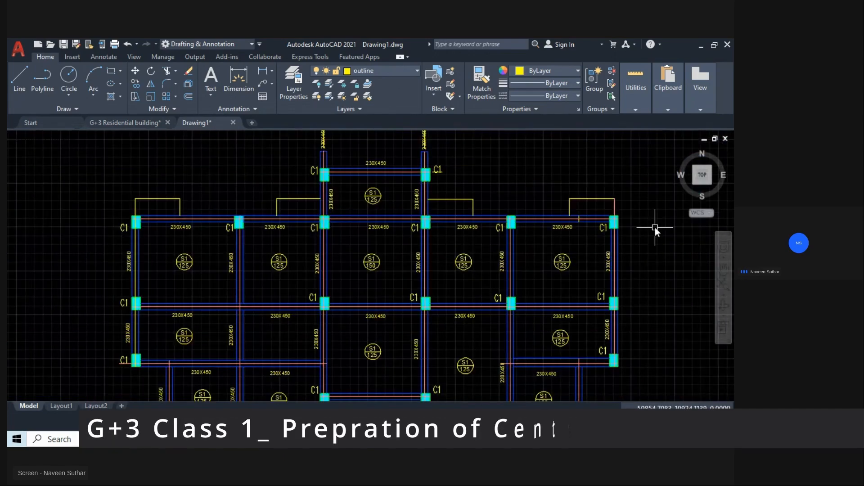
{"action": "scroll", "coordinate": [347, 187], "scroll_direction": "up", "scroll_amount": 6}
{"action": "scroll", "coordinate": [400, 207], "scroll_direction": "down", "scroll_amount": 8}
{"action": "mouse_move", "coordinate": [373, 257]}
{"action": "middle_mouse_down"}
{"action": "mouse_move", "coordinate": [397, 208]}
{"action": "mouse_move", "coordinate": [425, 204]}
{"action": "middle_mouse_up"}
Match the upper beam centre line's properties onto the leftmost vertical centre line.
{"action": "scroll", "coordinate": [181, 158], "scroll_direction": "up", "scroll_amount": 6}
{"action": "middle_click_drag", "start_coordinate": [182, 158], "coordinate": [201, 199]}
{"action": "scroll", "coordinate": [201, 199], "scroll_direction": "up", "scroll_amount": 3}
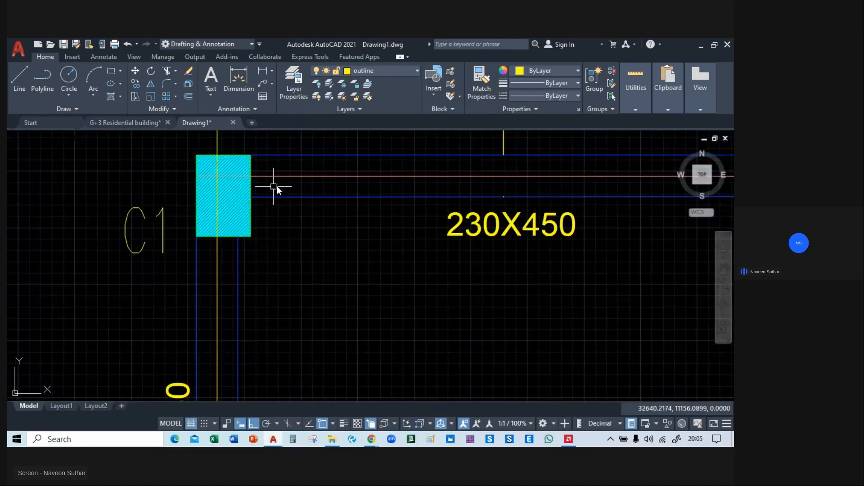
{"action": "scroll", "coordinate": [290, 177], "scroll_direction": "down", "scroll_amount": 5}
{"action": "middle_click_drag", "start_coordinate": [270, 164], "coordinate": [237, 193]}
{"action": "type", "text": "ma"}
{"action": "key", "text": "Return"}
{"action": "left_click", "coordinate": [237, 233]}
{"action": "scroll", "coordinate": [248, 278], "scroll_direction": "down", "scroll_amount": 5}
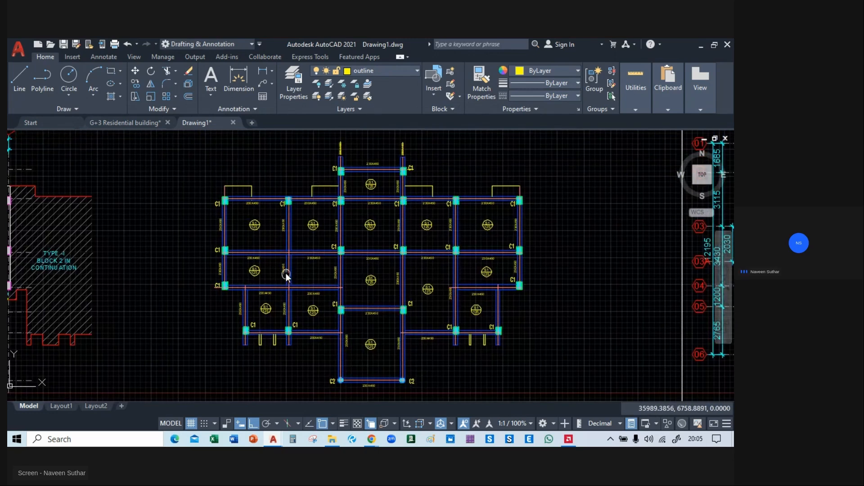
Select all lines similar to the leftmost vertical centre line across the framing plan.
{"action": "scroll", "coordinate": [207, 200], "scroll_direction": "up", "scroll_amount": 4}
{"action": "scroll", "coordinate": [270, 234], "scroll_direction": "up", "scroll_amount": 4}
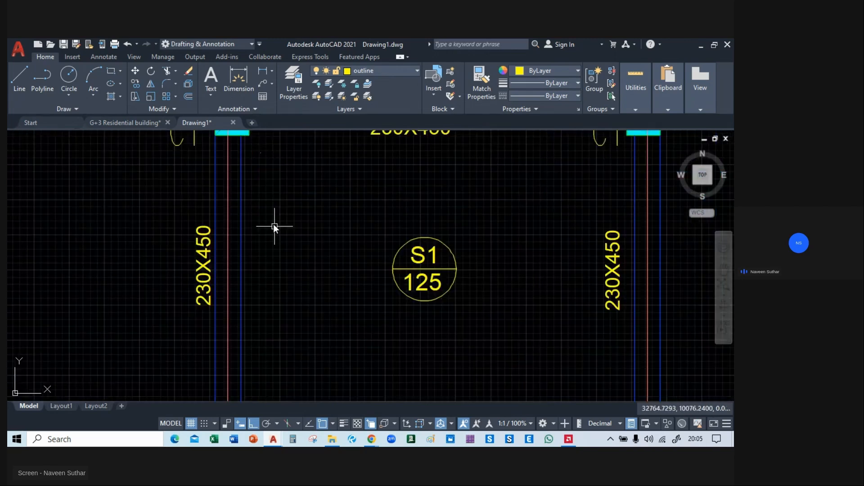
{"action": "left_click", "coordinate": [228, 213]}
{"action": "right_click", "coordinate": [153, 169]}
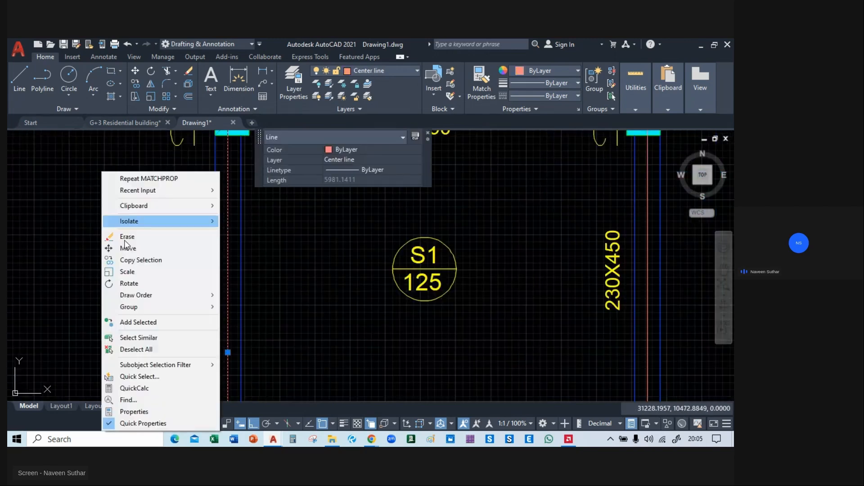
{"action": "left_click", "coordinate": [167, 337]}
{"action": "scroll", "coordinate": [168, 263], "scroll_direction": "down", "scroll_amount": 5}
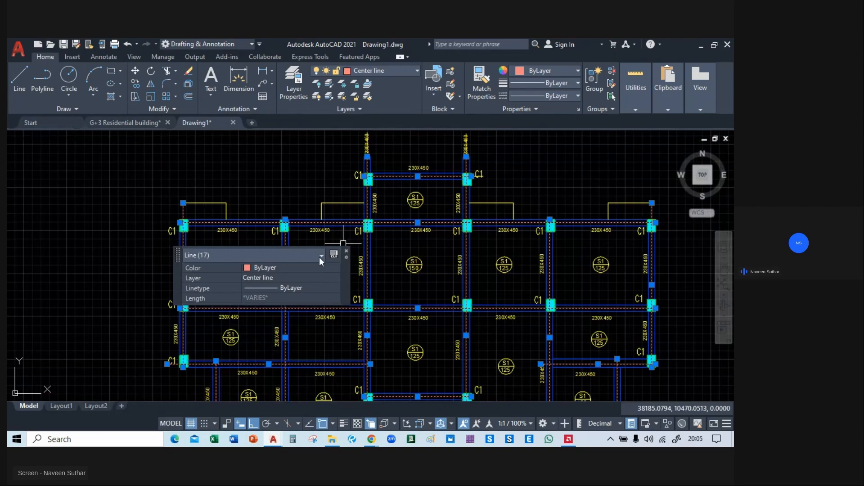
{"action": "scroll", "coordinate": [321, 175], "scroll_direction": "down", "scroll_amount": 4}
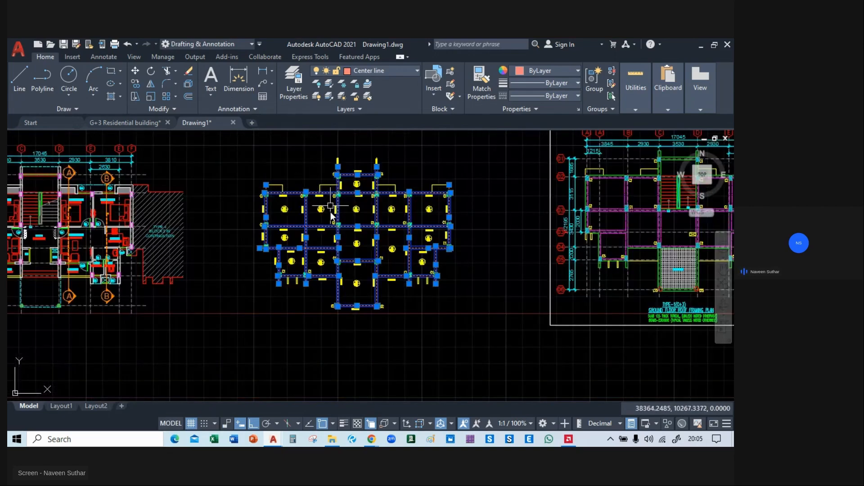
{"action": "scroll", "coordinate": [306, 233], "scroll_direction": "up", "scroll_amount": 2}
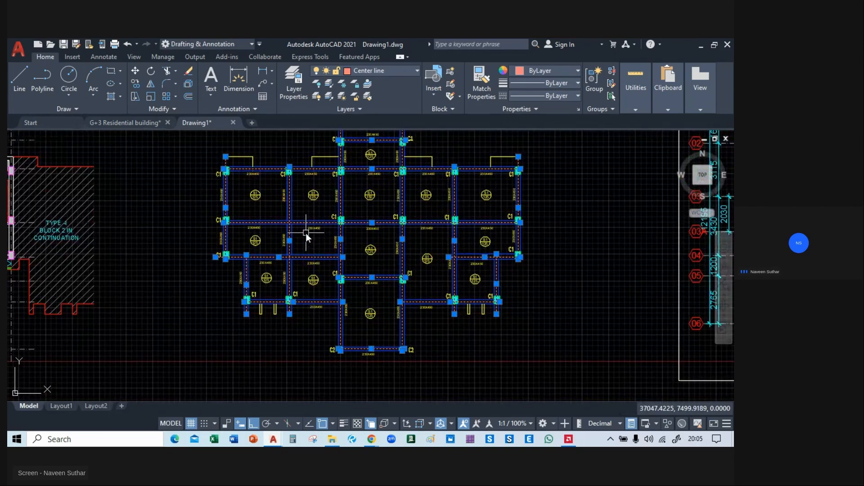
Move the selected centre lines horizontally into the empty area beyond the bordered ground floor roof framing plan.
{"action": "type", "text": "m"}
{"action": "key", "text": "Return"}
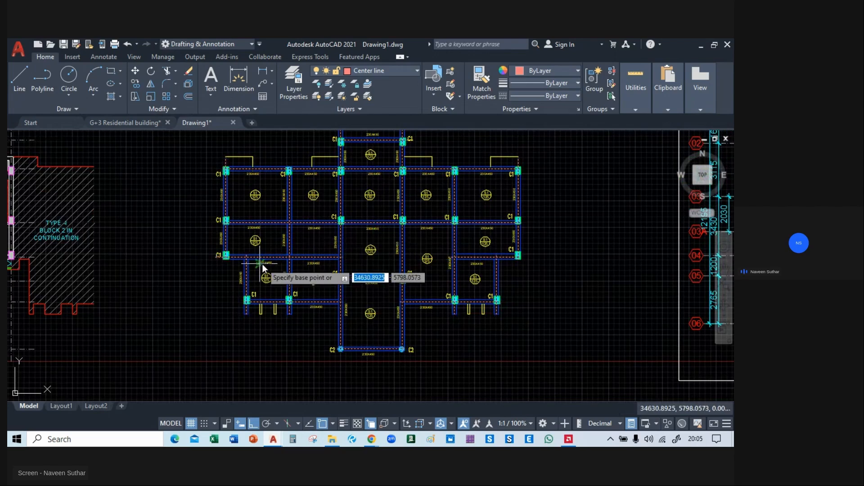
{"action": "left_click", "coordinate": [262, 264]}
{"action": "scroll", "coordinate": [262, 265], "scroll_direction": "down", "scroll_amount": 3}
{"action": "middle_click_drag", "start_coordinate": [536, 301], "coordinate": [226, 292]}
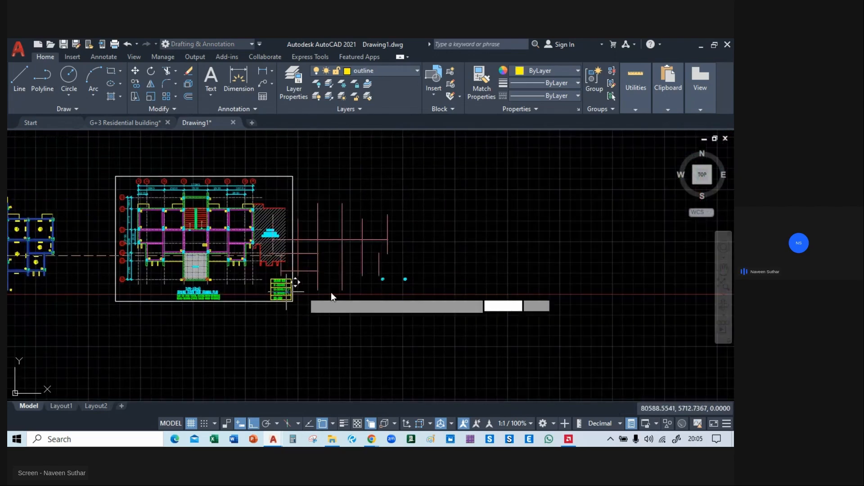
{"action": "left_click", "coordinate": [441, 286]}
Delete the two stray circular column hatches beside the moved centre lines.
{"action": "left_click", "coordinate": [412, 273]}
{"action": "left_click", "coordinate": [317, 288]}
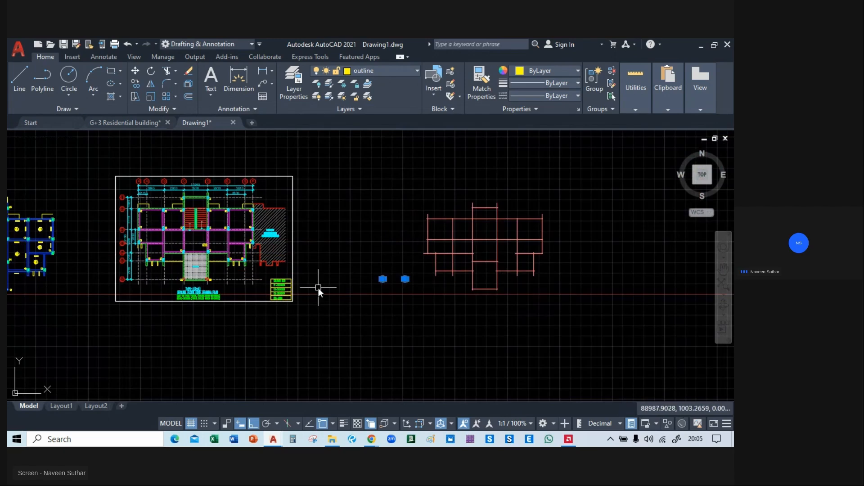
{"action": "key", "text": "Delete"}
{"action": "middle_click_drag", "start_coordinate": [361, 301], "coordinate": [279, 272]}
{"action": "scroll", "coordinate": [309, 203], "scroll_direction": "up", "scroll_amount": 5}
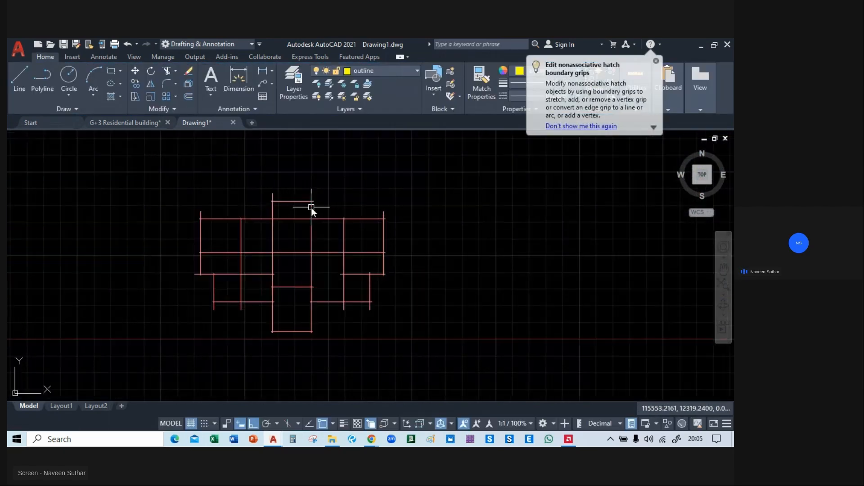
Trim the overhanging ends of the middle and lower horizontal centre lines beyond the plan's west outer line.
{"action": "middle_click_drag", "start_coordinate": [244, 193], "coordinate": [253, 334]}
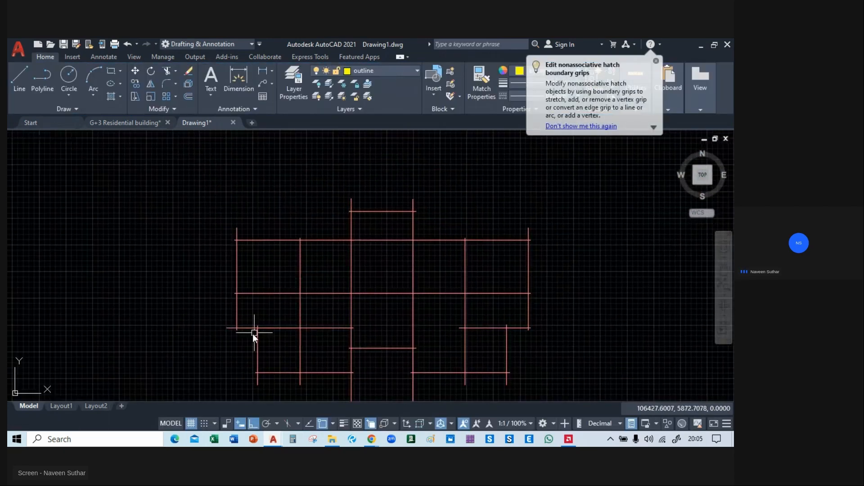
{"action": "scroll", "coordinate": [222, 320], "scroll_direction": "up", "scroll_amount": 5}
{"action": "middle_click_drag", "start_coordinate": [206, 185], "coordinate": [239, 189]}
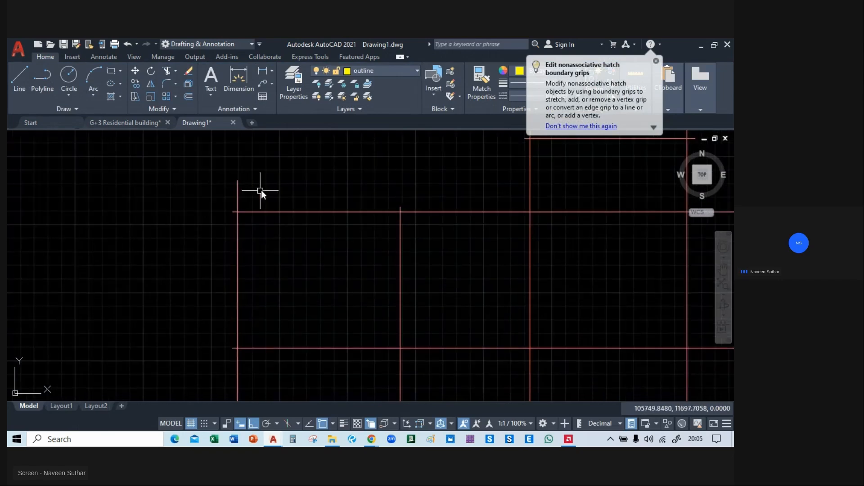
{"action": "type", "text": "TR"}
{"action": "key", "text": "Return"}
{"action": "scroll", "coordinate": [236, 204], "scroll_direction": "up", "scroll_amount": 2}
{"action": "scroll", "coordinate": [191, 222], "scroll_direction": "down", "scroll_amount": 2}
{"action": "scroll", "coordinate": [191, 222], "scroll_direction": "down", "scroll_amount": 5}
{"action": "scroll", "coordinate": [304, 190], "scroll_direction": "up", "scroll_amount": 5}
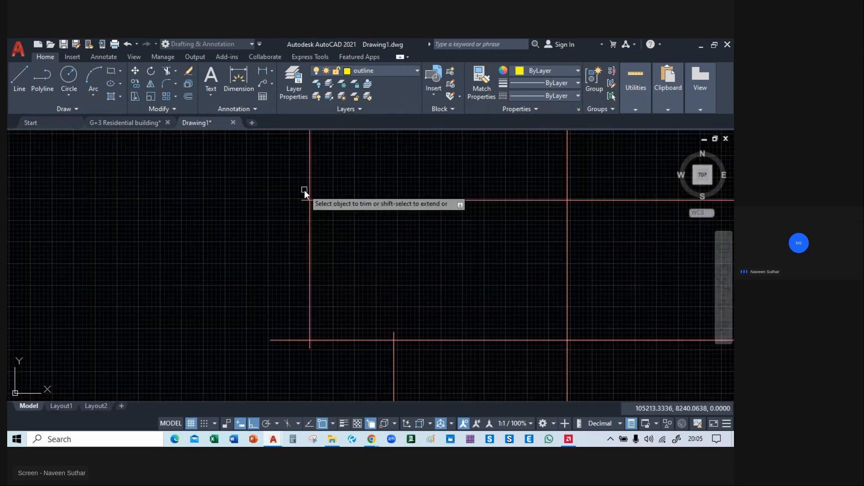
{"action": "left_click", "coordinate": [304, 190]}
{"action": "left_click", "coordinate": [299, 357]}
Trim the centre line ends projecting at the upper edge of the plan's west wing.
{"action": "middle_click_drag", "start_coordinate": [443, 201], "coordinate": [381, 206]}
{"action": "middle_click_drag", "start_coordinate": [379, 142], "coordinate": [228, 351]}
{"action": "middle_click_drag", "start_coordinate": [304, 173], "coordinate": [185, 182]}
{"action": "scroll", "coordinate": [211, 196], "scroll_direction": "up", "scroll_amount": 2}
{"action": "scroll", "coordinate": [239, 211], "scroll_direction": "up", "scroll_amount": 2}
{"action": "left_click", "coordinate": [239, 218]}
{"action": "scroll", "coordinate": [240, 218], "scroll_direction": "down", "scroll_amount": 5}
{"action": "middle_click_drag", "start_coordinate": [618, 217], "coordinate": [425, 242]}
{"action": "scroll", "coordinate": [428, 242], "scroll_direction": "up", "scroll_amount": 2}
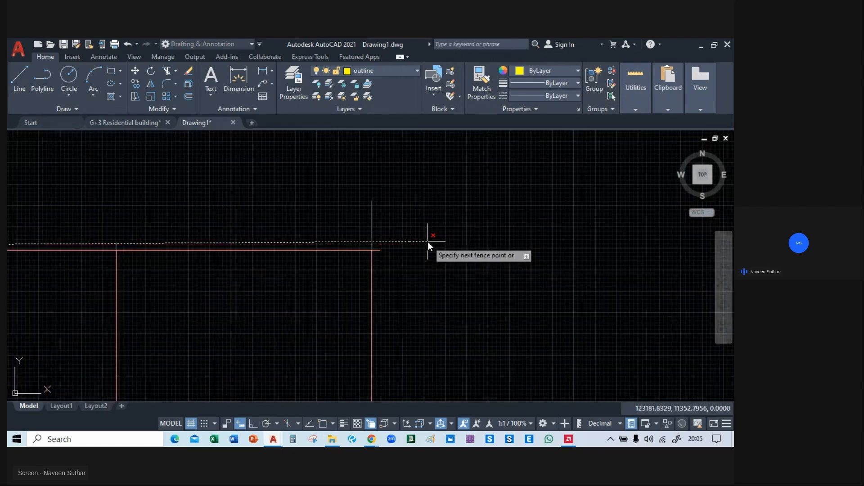
{"action": "scroll", "coordinate": [431, 243], "scroll_direction": "down", "scroll_amount": 5}
{"action": "scroll", "coordinate": [369, 252], "scroll_direction": "up", "scroll_amount": 5}
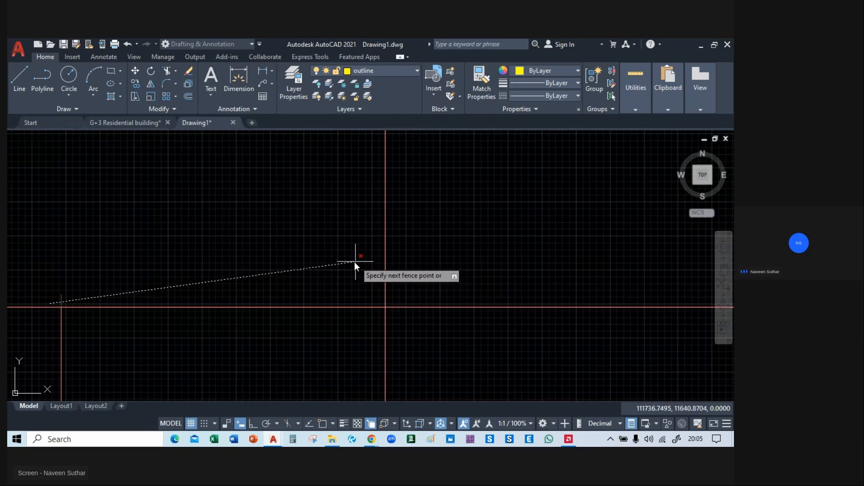
{"action": "left_click", "coordinate": [354, 261]}
Trim the overhanging vertical and horizontal centre line ends around the upper central bay.
{"action": "middle_click_drag", "start_coordinate": [276, 171], "coordinate": [158, 336]}
{"action": "left_click", "coordinate": [242, 220]}
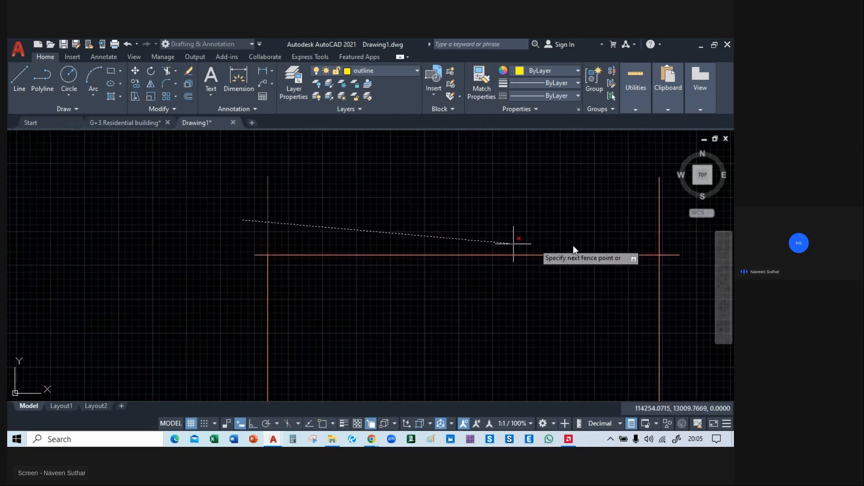
{"action": "left_click", "coordinate": [669, 234]}
{"action": "left_click", "coordinate": [672, 254]}
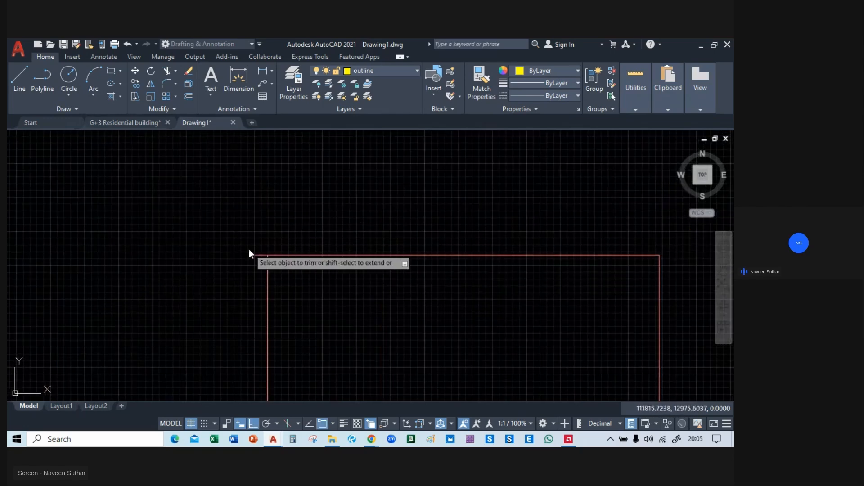
Trim the vertical ends above the east wing's upper line and that line's overhang at the outer corner.
{"action": "scroll", "coordinate": [315, 254], "scroll_direction": "down", "scroll_amount": 4}
{"action": "scroll", "coordinate": [320, 241], "scroll_direction": "up", "scroll_amount": 6}
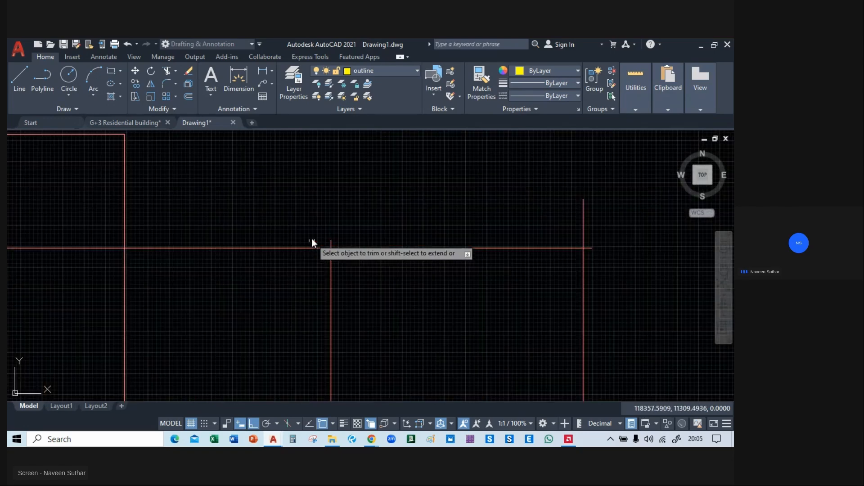
{"action": "left_click", "coordinate": [352, 242]}
{"action": "left_click", "coordinate": [315, 239]}
{"action": "left_click", "coordinate": [560, 234]}
{"action": "left_click", "coordinate": [628, 236]}
{"action": "left_click", "coordinate": [589, 247]}
Trim the middle horizontal line's east overhang and the crossing ends at the east wing's lower outer corner.
{"action": "scroll", "coordinate": [600, 250], "scroll_direction": "down", "scroll_amount": 4}
{"action": "middle_click_drag", "start_coordinate": [605, 284], "coordinate": [548, 192]}
{"action": "scroll", "coordinate": [551, 225], "scroll_direction": "up", "scroll_amount": 4}
{"action": "left_click", "coordinate": [516, 241]}
{"action": "middle_click_drag", "start_coordinate": [544, 311], "coordinate": [525, 211]}
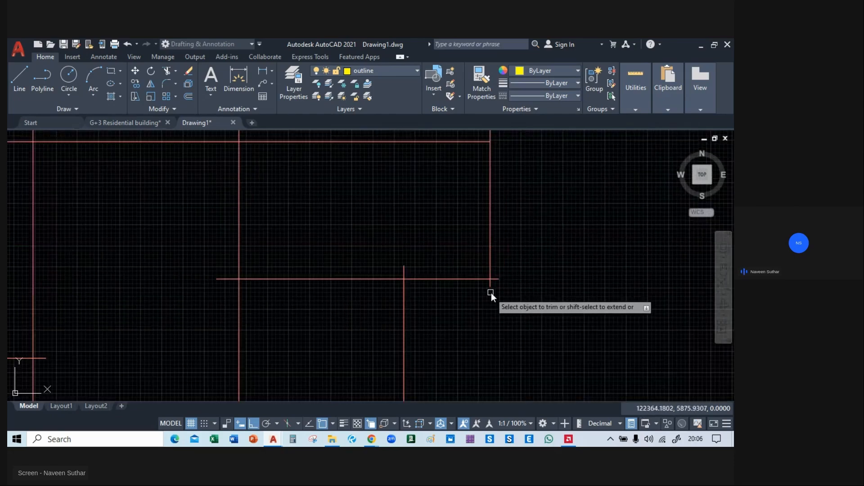
{"action": "scroll", "coordinate": [503, 290], "scroll_direction": "up", "scroll_amount": 5}
{"action": "left_click", "coordinate": [484, 235]}
{"action": "left_click", "coordinate": [434, 281]}
Trim all overhanging centre line ends around the small lower bays of the east wing.
{"action": "scroll", "coordinate": [440, 281], "scroll_direction": "down", "scroll_amount": 4}
{"action": "middle_click_drag", "start_coordinate": [307, 299], "coordinate": [473, 326]}
{"action": "left_click", "coordinate": [478, 283]}
{"action": "middle_click_drag", "start_coordinate": [180, 274], "coordinate": [312, 252]}
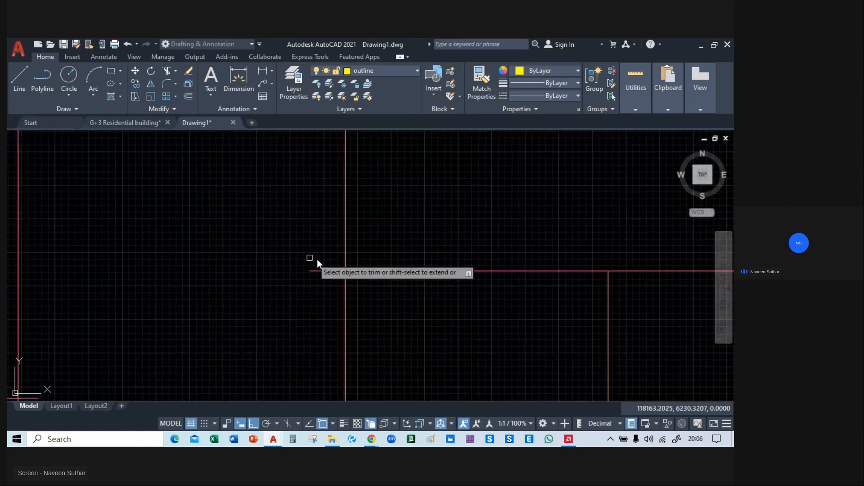
{"action": "scroll", "coordinate": [355, 318], "scroll_direction": "down", "scroll_amount": 3}
{"action": "scroll", "coordinate": [383, 315], "scroll_direction": "up", "scroll_amount": 3}
{"action": "left_click", "coordinate": [456, 318]}
{"action": "left_click", "coordinate": [485, 370]}
{"action": "middle_click_drag", "start_coordinate": [529, 332], "coordinate": [613, 219]}
{"action": "left_click", "coordinate": [594, 271]}
{"action": "left_click", "coordinate": [233, 295]}
Trim the overhanging centre line ends at the lower corners of the bottom central bay.
{"action": "scroll", "coordinate": [216, 272], "scroll_direction": "down", "scroll_amount": 7}
{"action": "middle_click_drag", "start_coordinate": [173, 287], "coordinate": [416, 251]}
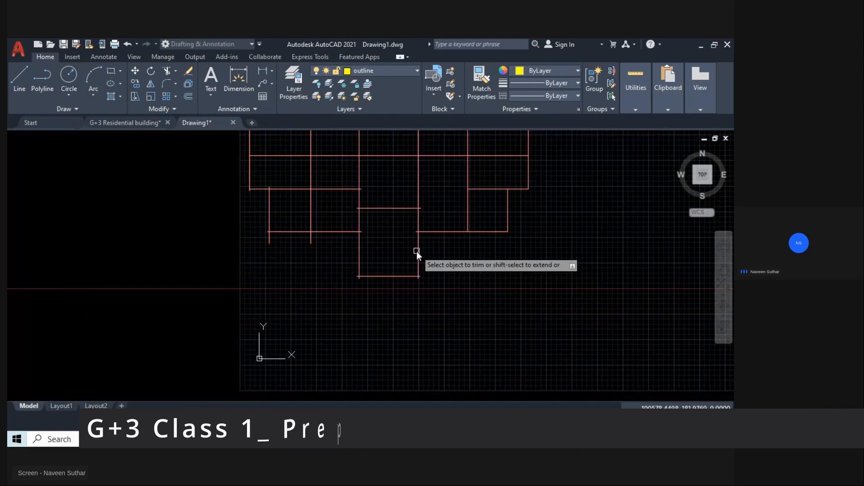
{"action": "scroll", "coordinate": [417, 251], "scroll_direction": "up", "scroll_amount": 4}
{"action": "scroll", "coordinate": [427, 320], "scroll_direction": "up", "scroll_amount": 4}
{"action": "left_click", "coordinate": [427, 320]}
{"action": "middle_click_drag", "start_coordinate": [178, 327], "coordinate": [391, 331]}
{"action": "left_click", "coordinate": [175, 317]}
{"action": "left_click", "coordinate": [213, 301]}
{"action": "left_click", "coordinate": [233, 331]}
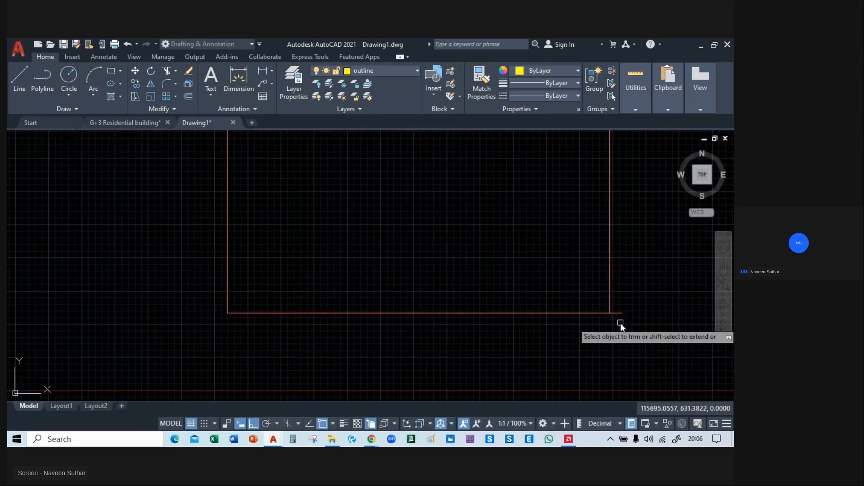
Trim the overhanging ends along the lower edge of the west wing's small bays.
{"action": "scroll", "coordinate": [616, 304], "scroll_direction": "down", "scroll_amount": 4}
{"action": "scroll", "coordinate": [404, 212], "scroll_direction": "up", "scroll_amount": 4}
{"action": "left_click", "coordinate": [558, 182]}
{"action": "middle_click_drag", "start_coordinate": [325, 243], "coordinate": [559, 247]}
{"action": "left_click", "coordinate": [553, 227]}
{"action": "left_click", "coordinate": [157, 217]}
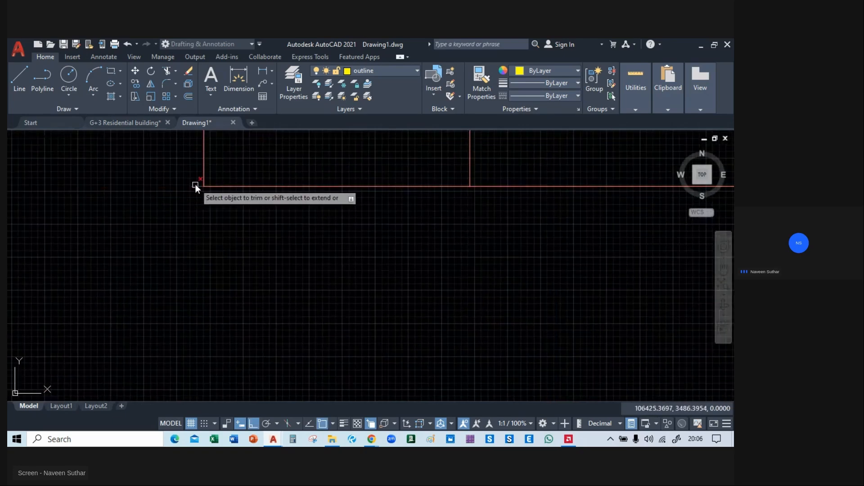
{"action": "scroll", "coordinate": [128, 251], "scroll_direction": "down", "scroll_amount": 5}
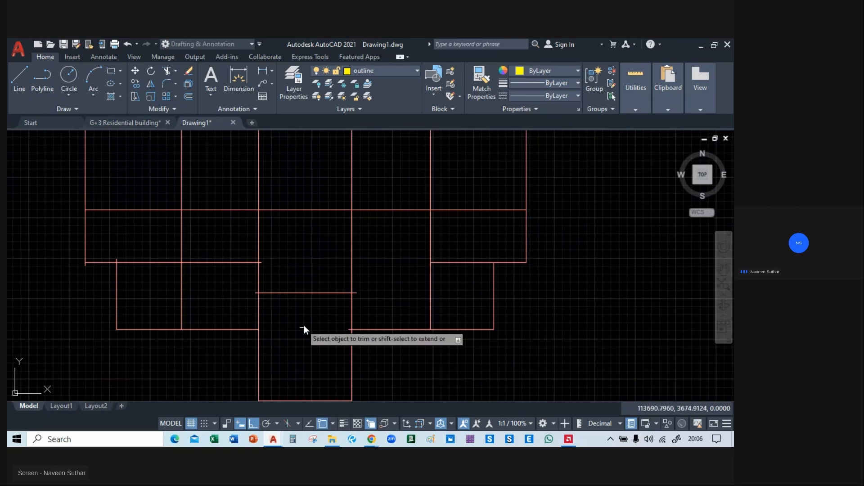
Trim the remaining overhangs on the central bay's cross line and the west wing's lower horizontal and outer vertical lines.
{"action": "scroll", "coordinate": [347, 331], "scroll_direction": "up", "scroll_amount": 4}
{"action": "scroll", "coordinate": [348, 328], "scroll_direction": "down", "scroll_amount": 2}
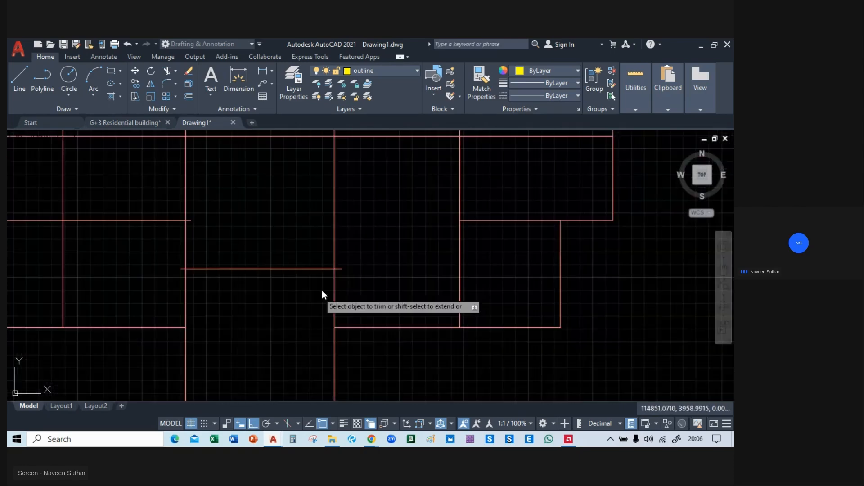
{"action": "left_click", "coordinate": [342, 271]}
{"action": "left_click", "coordinate": [180, 274]}
{"action": "left_click", "coordinate": [193, 221]}
{"action": "middle_click_drag", "start_coordinate": [97, 270], "coordinate": [507, 327]}
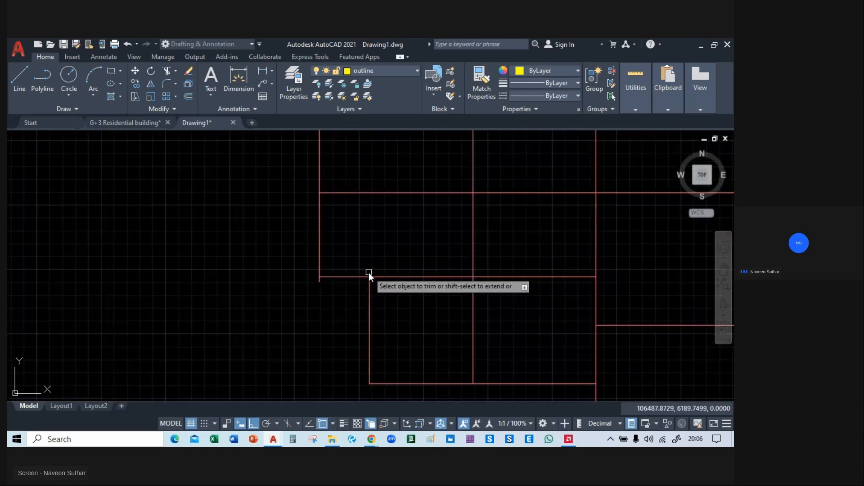
{"action": "left_click", "coordinate": [320, 283]}
Check the whole trimmed centre line plan for leftover overhangs and for the layer its lines are on.
{"action": "mouse_move", "coordinate": [338, 207]}
{"action": "middle_mouse_down"}
{"action": "mouse_move", "coordinate": [266, 239]}
{"action": "mouse_move", "coordinate": [196, 151]}
{"action": "mouse_move", "coordinate": [199, 347]}
{"action": "mouse_move", "coordinate": [162, 361]}
{"action": "middle_mouse_up"}
{"action": "middle_click_drag", "start_coordinate": [413, 257], "coordinate": [150, 272]}
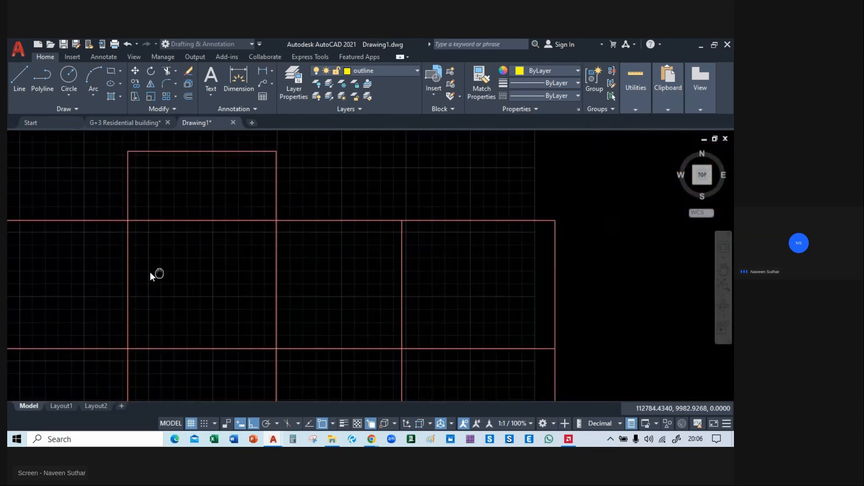
{"action": "middle_click_drag", "start_coordinate": [338, 181], "coordinate": [328, 158]}
{"action": "middle_click_drag", "start_coordinate": [320, 270], "coordinate": [431, 131]}
{"action": "mouse_move", "coordinate": [425, 182]}
{"action": "middle_mouse_down"}
{"action": "mouse_move", "coordinate": [450, 215]}
{"action": "mouse_move", "coordinate": [470, 274]}
{"action": "mouse_move", "coordinate": [493, 287]}
{"action": "mouse_move", "coordinate": [492, 300]}
{"action": "middle_mouse_up"}
{"action": "scroll", "coordinate": [468, 279], "scroll_direction": "down", "scroll_amount": 5}
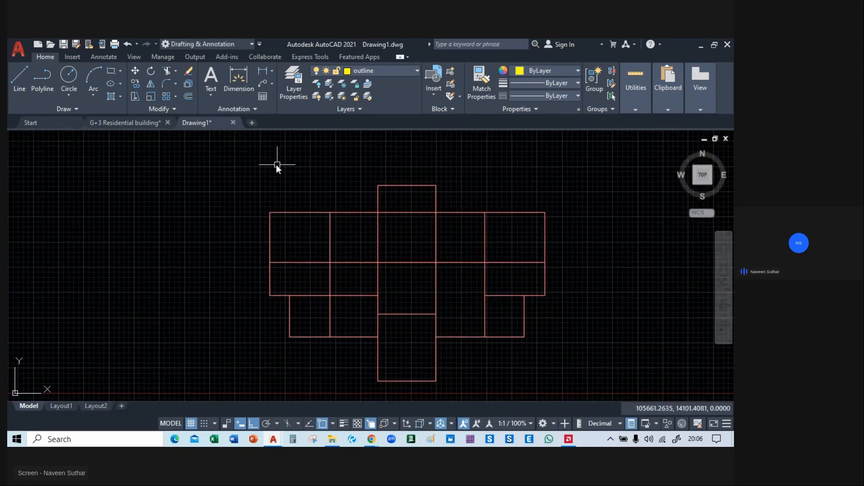
{"action": "left_click", "coordinate": [245, 160]}
{"action": "scroll", "coordinate": [247, 169], "scroll_direction": "down", "scroll_amount": 3}
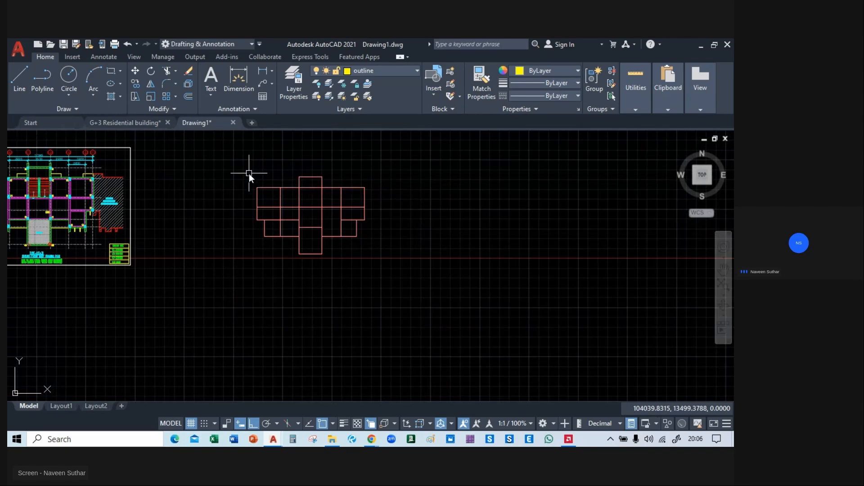
{"action": "left_click", "coordinate": [393, 275]}
{"action": "key", "text": "Escape"}
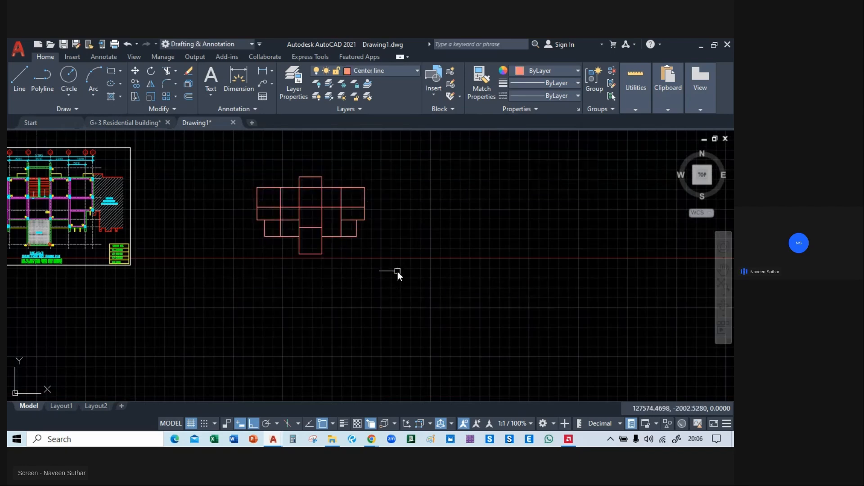
Move the bordered ground floor roof framing plan horizontally to the far side of the centre line plan.
{"action": "mouse_move", "coordinate": [202, 191]}
{"action": "middle_mouse_down"}
{"action": "mouse_move", "coordinate": [473, 269]}
{"action": "mouse_move", "coordinate": [552, 251]}
{"action": "mouse_move", "coordinate": [553, 226]}
{"action": "middle_mouse_up"}
{"action": "left_click", "coordinate": [292, 164]}
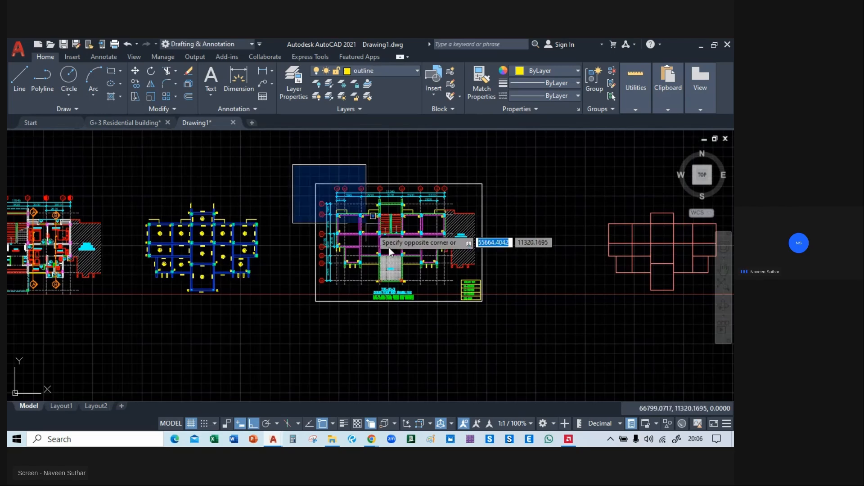
{"action": "left_click", "coordinate": [476, 339]}
{"action": "key", "text": "m"}
{"action": "key", "text": "Return"}
{"action": "left_click", "coordinate": [478, 316]}
{"action": "middle_click_drag", "start_coordinate": [480, 315], "coordinate": [266, 283]}
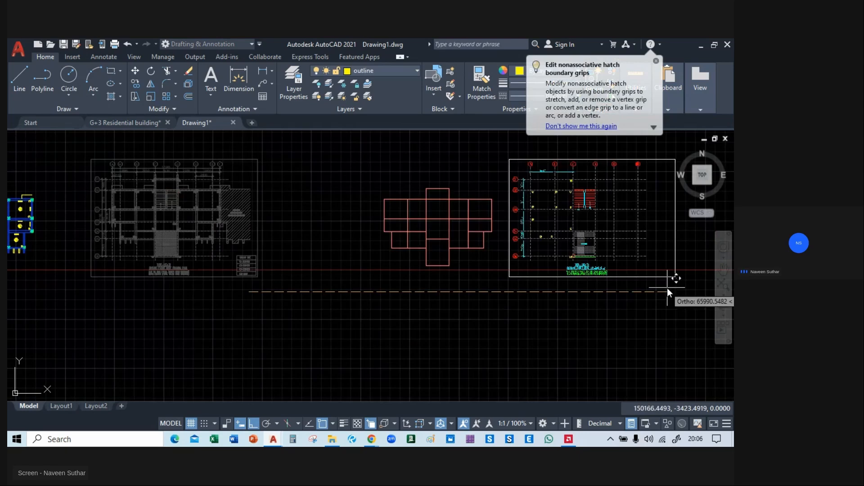
{"action": "left_click", "coordinate": [668, 287]}
Move the centre line plan horizontally into the space next to the blue beam and column layout.
{"action": "left_click", "coordinate": [363, 176]}
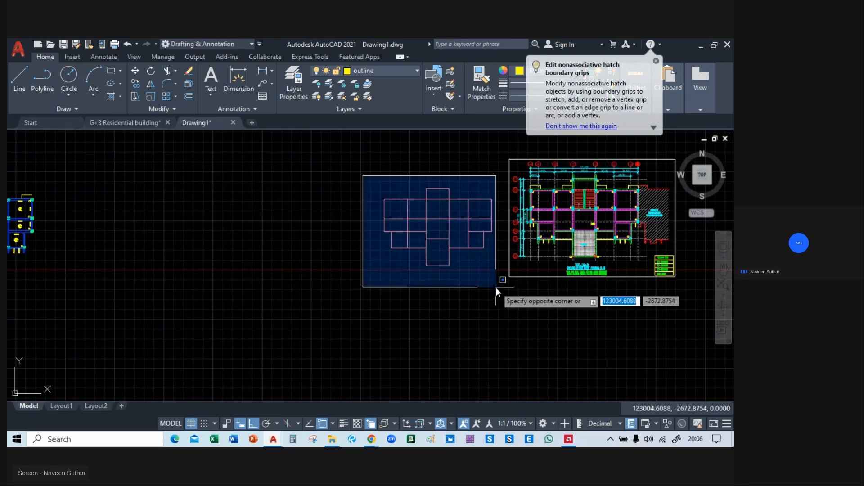
{"action": "left_click", "coordinate": [496, 288]}
{"action": "key", "text": "m"}
{"action": "key", "text": "Return"}
{"action": "left_click", "coordinate": [464, 281]}
{"action": "middle_click_drag", "start_coordinate": [220, 272], "coordinate": [364, 139]}
{"action": "left_click", "coordinate": [468, 285]}
Move the bordered framing plan back horizontally so it sits close beside the centre line plan.
{"action": "left_click", "coordinate": [366, 140]}
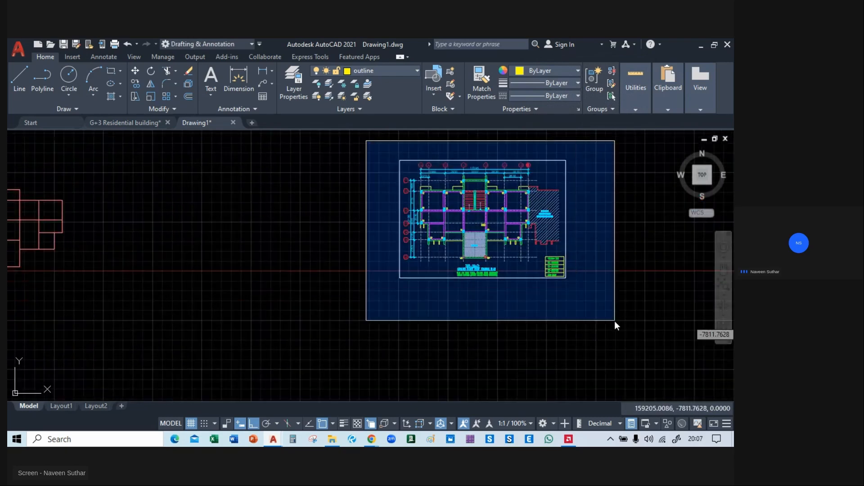
{"action": "left_click", "coordinate": [614, 321]}
{"action": "key", "text": "m"}
{"action": "key", "text": "Return"}
{"action": "left_click", "coordinate": [612, 321]}
{"action": "middle_click_drag", "start_coordinate": [300, 295], "coordinate": [603, 305]}
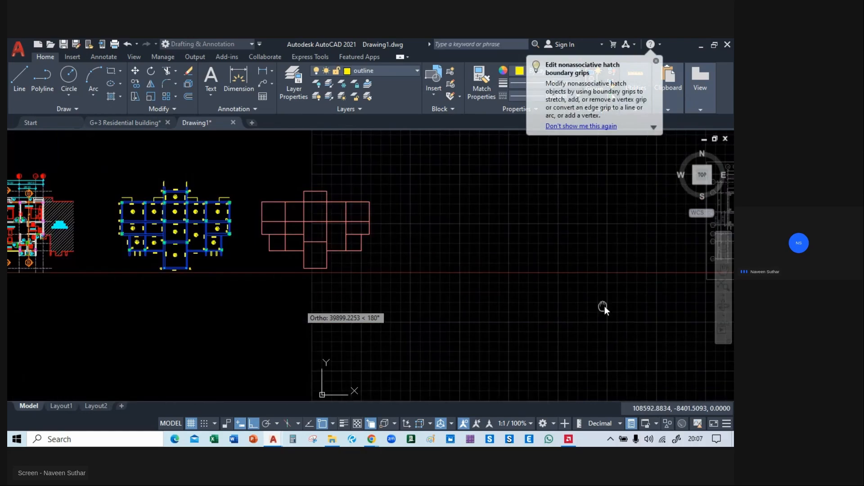
{"action": "left_click", "coordinate": [570, 313]}
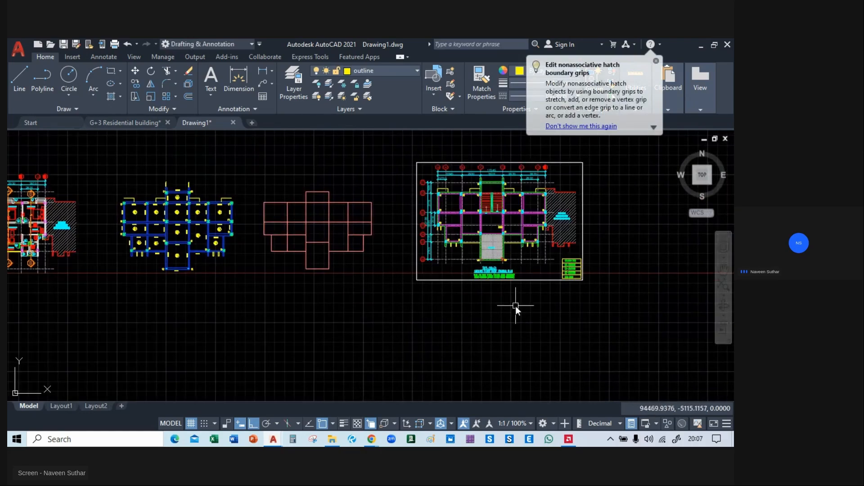
Move the GROUND FLOOR ROOF FRAMING PLAN title and its slab and beam notes from the bordered plan to beneath the blue beam layout.
{"action": "scroll", "coordinate": [222, 329], "scroll_direction": "up", "scroll_amount": 2}
{"action": "scroll", "coordinate": [252, 225], "scroll_direction": "up", "scroll_amount": 2}
{"action": "middle_click_drag", "start_coordinate": [257, 274], "coordinate": [295, 318]}
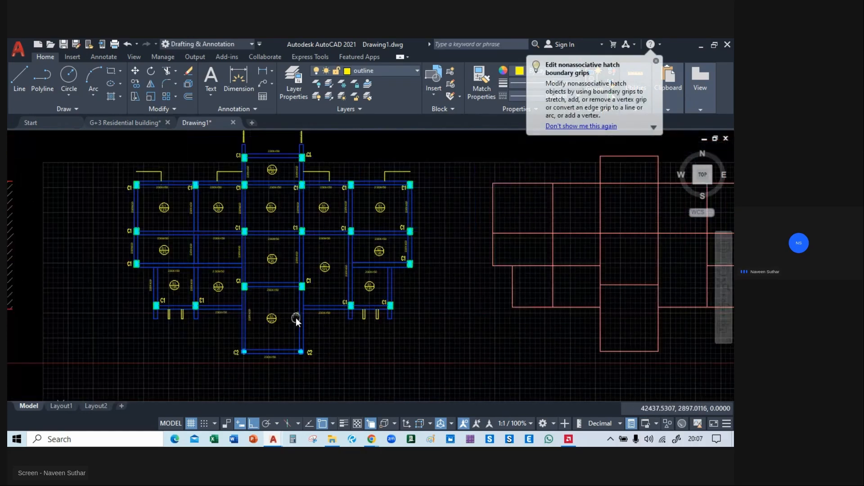
{"action": "scroll", "coordinate": [290, 302], "scroll_direction": "down", "scroll_amount": 4}
{"action": "middle_click_drag", "start_coordinate": [473, 302], "coordinate": [335, 255]}
{"action": "scroll", "coordinate": [379, 276], "scroll_direction": "up", "scroll_amount": 2}
{"action": "scroll", "coordinate": [290, 263], "scroll_direction": "up", "scroll_amount": 5}
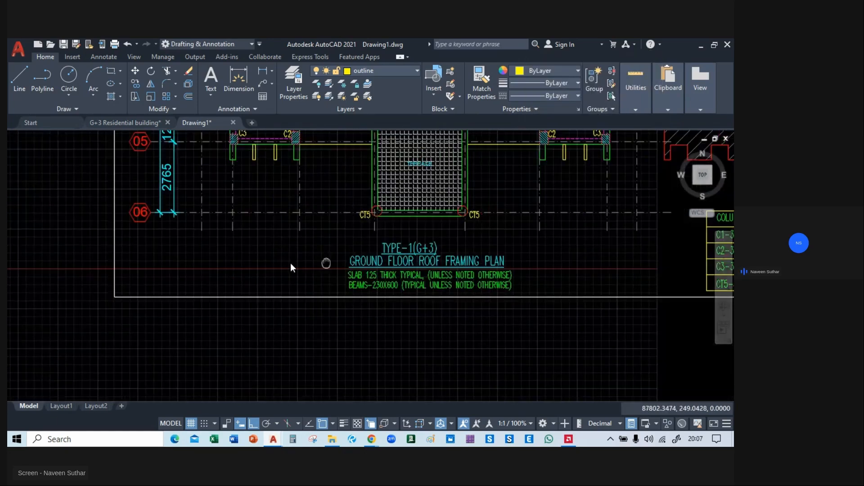
{"action": "left_click", "coordinate": [208, 212]}
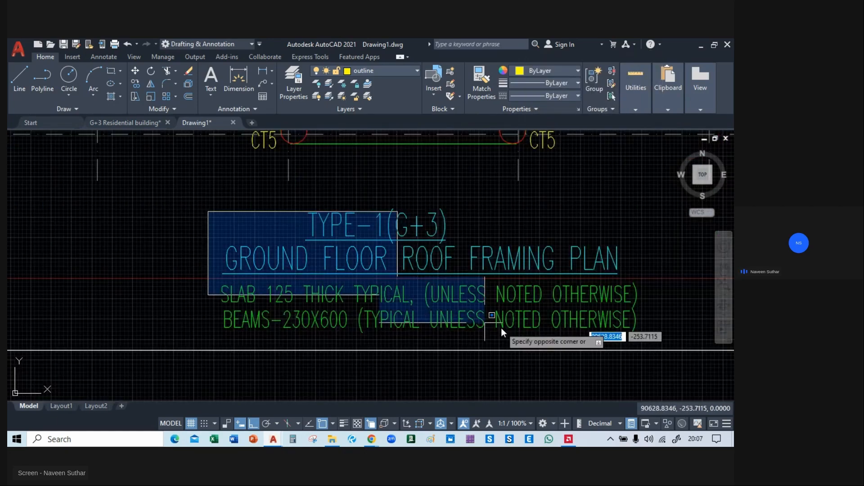
{"action": "left_click", "coordinate": [649, 338]}
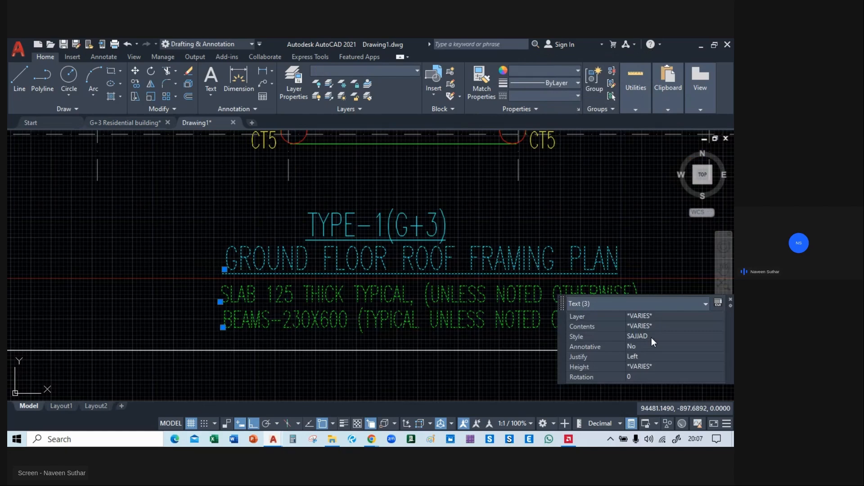
{"action": "type", "text": "m"}
{"action": "key", "text": "space"}
{"action": "left_click", "coordinate": [472, 309]}
{"action": "scroll", "coordinate": [472, 309], "scroll_direction": "down", "scroll_amount": 2}
{"action": "scroll", "coordinate": [471, 309], "scroll_direction": "down", "scroll_amount": 4}
{"action": "middle_click_drag", "start_coordinate": [189, 319], "coordinate": [508, 308]}
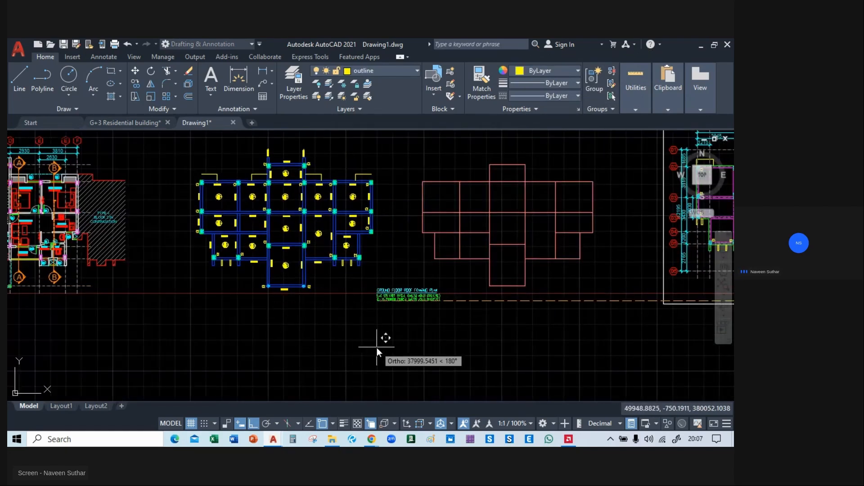
{"action": "key", "text": "F8"}
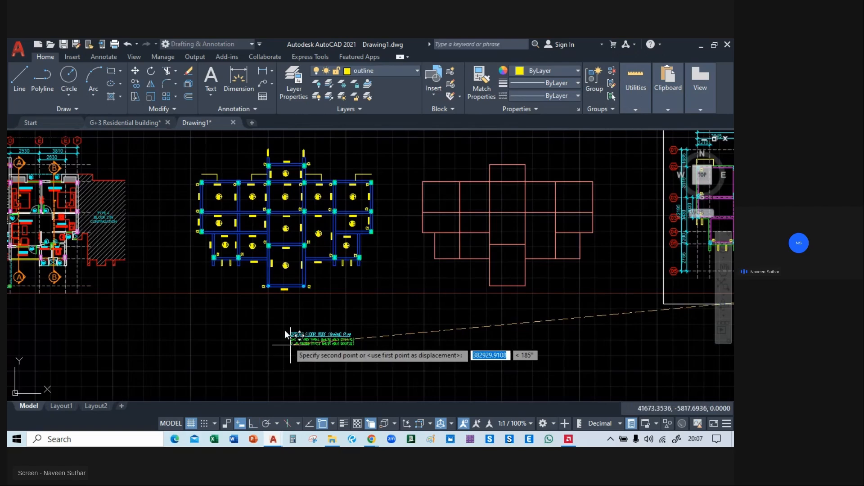
{"action": "left_click", "coordinate": [257, 312]}
{"action": "scroll", "coordinate": [275, 315], "scroll_direction": "up", "scroll_amount": 5}
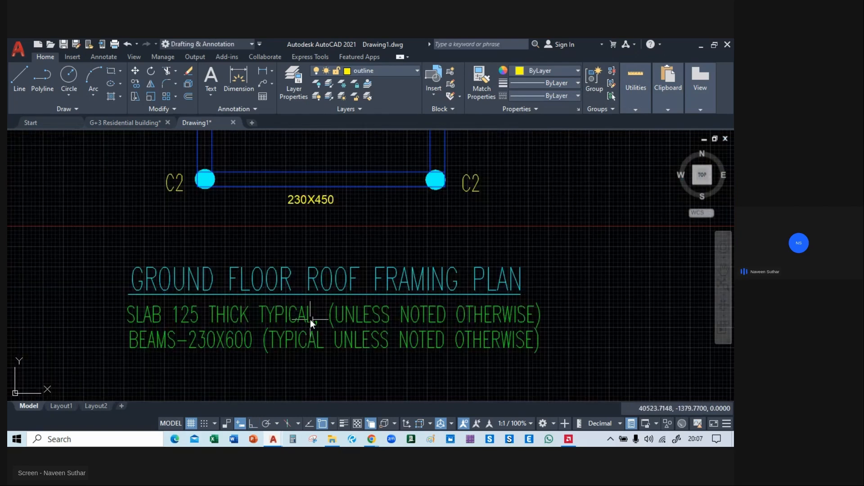
{"action": "middle_click_drag", "start_coordinate": [243, 227], "coordinate": [288, 302]}
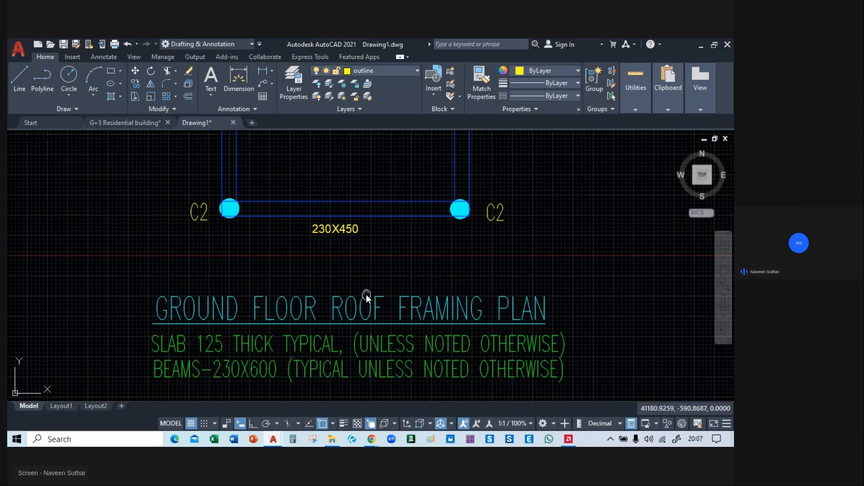
{"action": "middle_click_drag", "start_coordinate": [366, 295], "coordinate": [360, 237]}
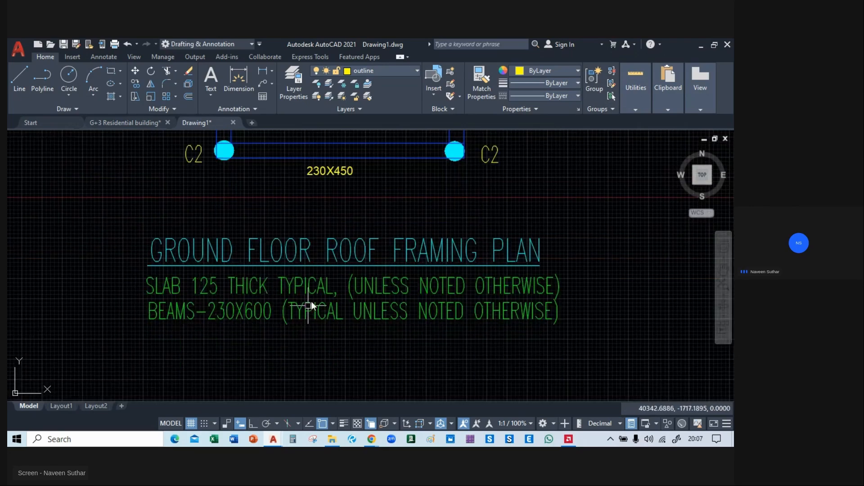
Check the framing plan title and slab and beam notes beneath the blue layout, and the centre line plan beside it.
{"action": "middle_click_drag", "start_coordinate": [403, 230], "coordinate": [496, 445]}
{"action": "scroll", "coordinate": [220, 248], "scroll_direction": "down", "scroll_amount": 2}
{"action": "mouse_move", "coordinate": [220, 249]}
{"action": "middle_mouse_down"}
{"action": "mouse_move", "coordinate": [332, 328]}
{"action": "mouse_move", "coordinate": [351, 443]}
{"action": "mouse_move", "coordinate": [225, 363]}
{"action": "mouse_move", "coordinate": [269, 125]}
{"action": "middle_mouse_up"}
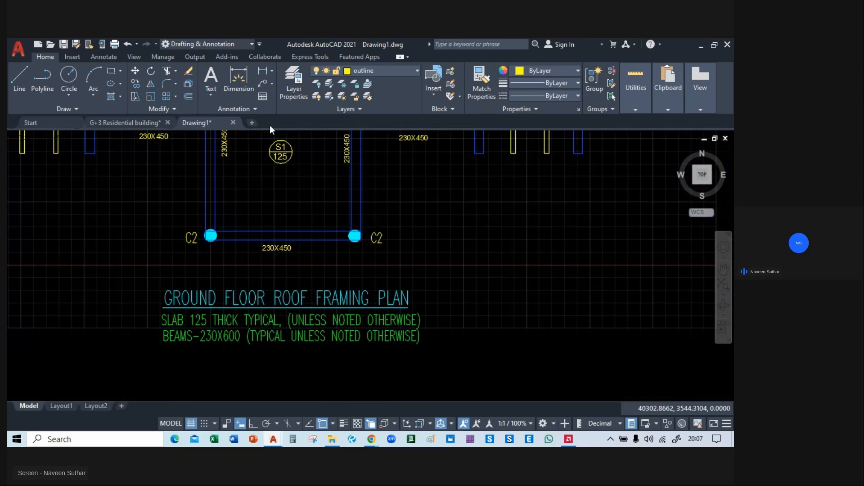
{"action": "scroll", "coordinate": [209, 281], "scroll_direction": "up", "scroll_amount": 2}
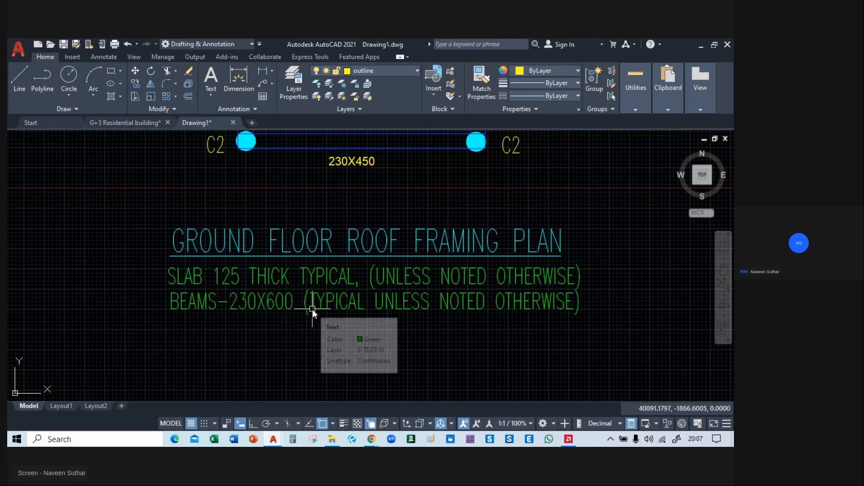
{"action": "scroll", "coordinate": [312, 310], "scroll_direction": "down", "scroll_amount": 4}
{"action": "mouse_move", "coordinate": [369, 180]}
{"action": "middle_mouse_down"}
{"action": "mouse_move", "coordinate": [404, 374]}
{"action": "mouse_move", "coordinate": [393, 407]}
{"action": "mouse_move", "coordinate": [507, 327]}
{"action": "mouse_move", "coordinate": [460, 195]}
{"action": "mouse_move", "coordinate": [328, 266]}
{"action": "mouse_move", "coordinate": [338, 203]}
{"action": "middle_mouse_up"}
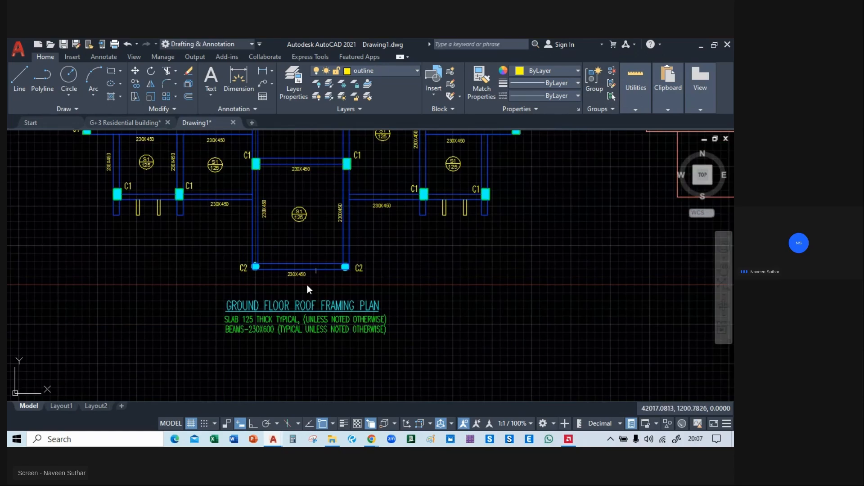
{"action": "mouse_move", "coordinate": [551, 320]}
{"action": "middle_mouse_down"}
{"action": "mouse_move", "coordinate": [512, 314]}
{"action": "mouse_move", "coordinate": [564, 335]}
{"action": "mouse_move", "coordinate": [588, 417]}
{"action": "middle_mouse_up"}
{"action": "middle_click_drag", "start_coordinate": [519, 313], "coordinate": [524, 360]}
{"action": "scroll", "coordinate": [317, 233], "scroll_direction": "down", "scroll_amount": 5}
{"action": "mouse_move", "coordinate": [428, 276]}
{"action": "middle_mouse_down"}
{"action": "mouse_move", "coordinate": [229, 303]}
{"action": "mouse_move", "coordinate": [424, 290]}
{"action": "mouse_move", "coordinate": [438, 299]}
{"action": "middle_mouse_up"}
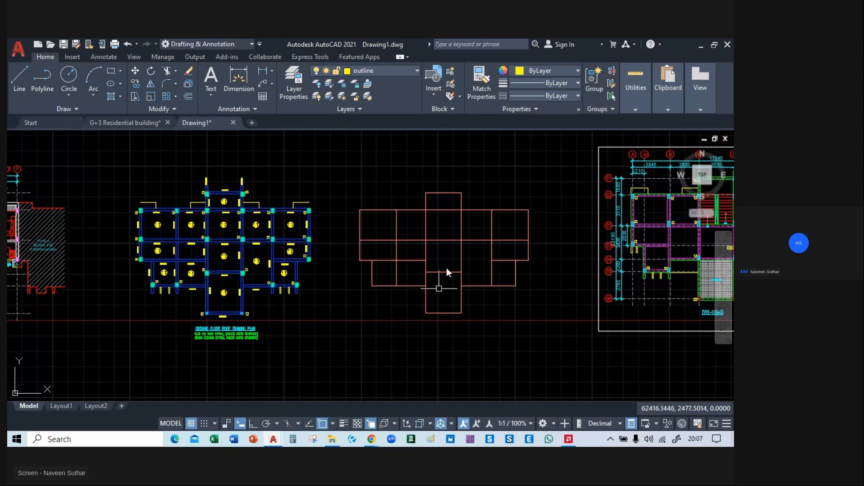
Move the centre line plan by its upper-left corner onto the blue framing layout, aligned at the upper-left C1 column's beam centre lines.
{"action": "left_click", "coordinate": [339, 175]}
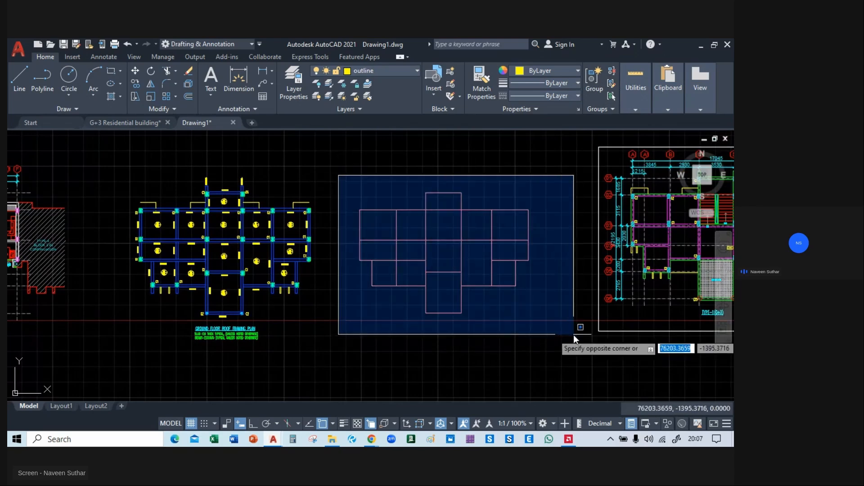
{"action": "left_click", "coordinate": [573, 335]}
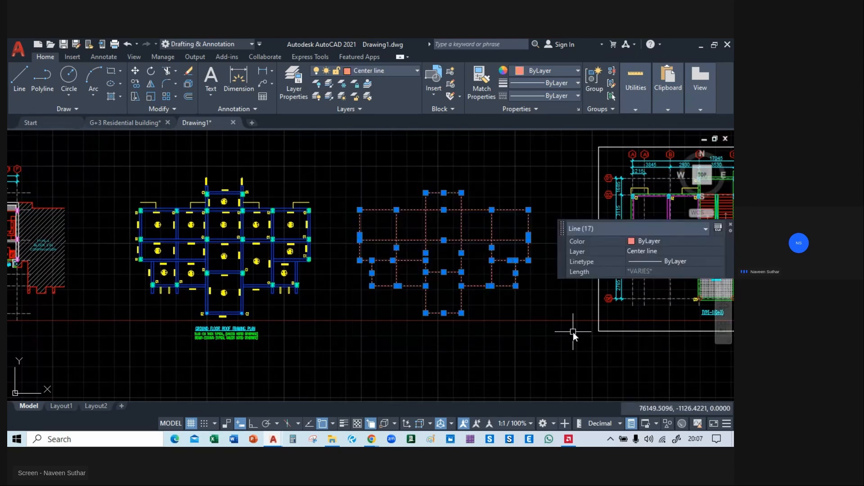
{"action": "key", "text": "m"}
{"action": "key", "text": "Return"}
{"action": "scroll", "coordinate": [339, 207], "scroll_direction": "up", "scroll_amount": 3}
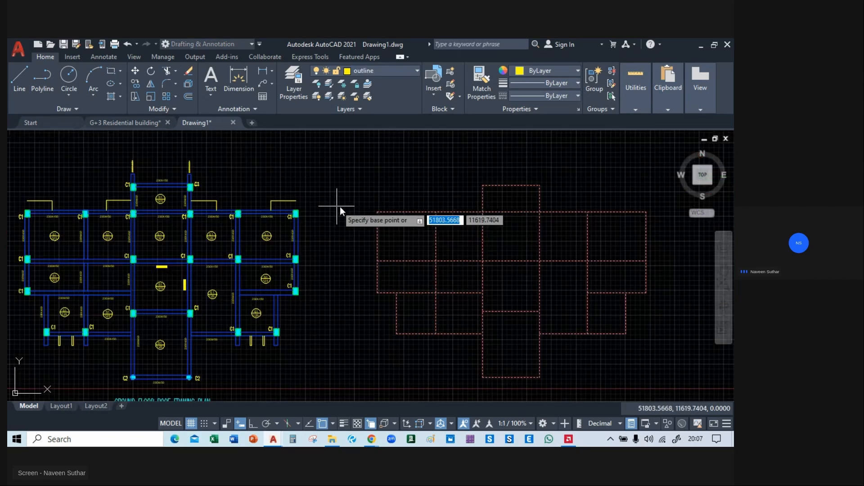
{"action": "left_click", "coordinate": [379, 212]}
{"action": "scroll", "coordinate": [298, 225], "scroll_direction": "up", "scroll_amount": 9}
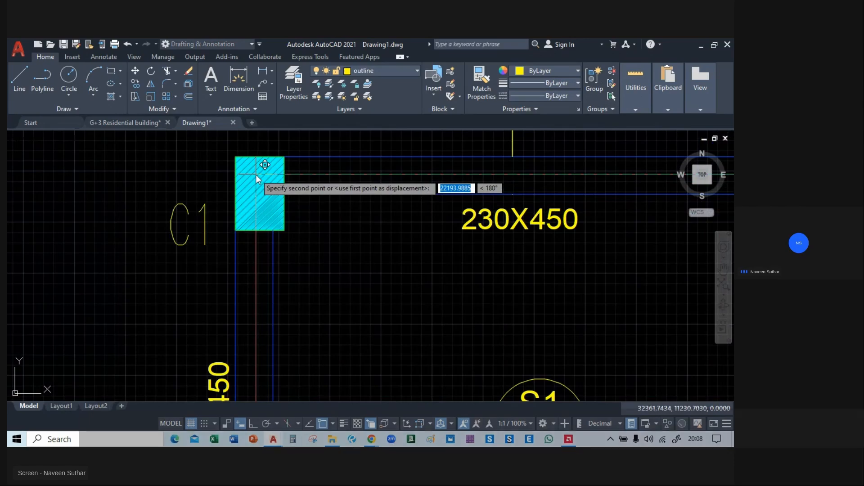
{"action": "left_click", "coordinate": [254, 175]}
{"action": "scroll", "coordinate": [255, 174], "scroll_direction": "down", "scroll_amount": 6}
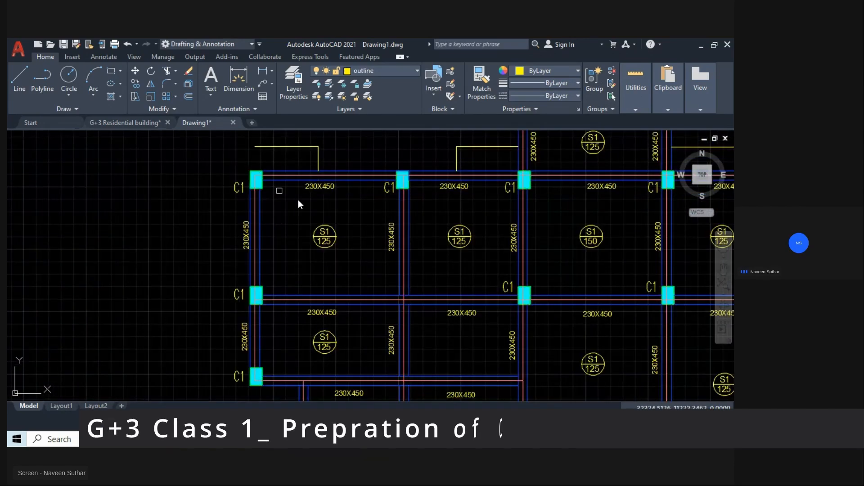
Inspect the overlaid centre lines against the beams, columns and projecting beam stubs around the framing layout.
{"action": "middle_click_drag", "start_coordinate": [542, 267], "coordinate": [326, 124]}
{"action": "middle_click_drag", "start_coordinate": [440, 303], "coordinate": [279, 194]}
{"action": "scroll", "coordinate": [400, 248], "scroll_direction": "up", "scroll_amount": 5}
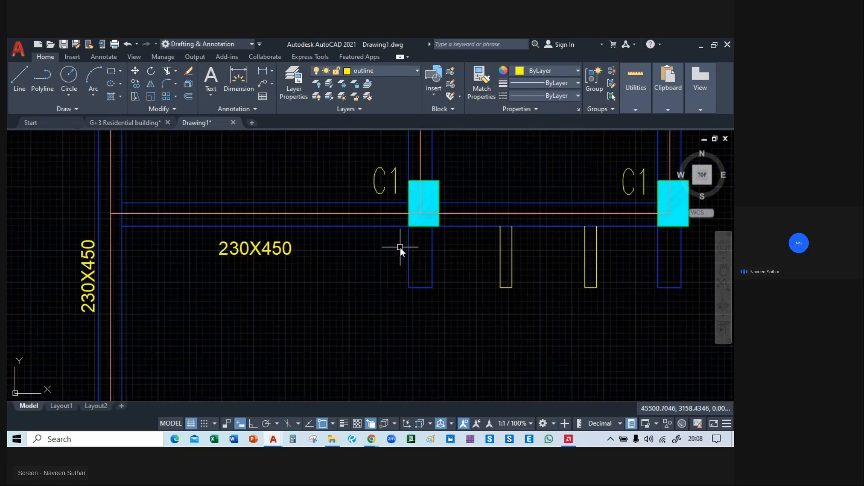
{"action": "middle_click_drag", "start_coordinate": [598, 241], "coordinate": [497, 254]}
{"action": "scroll", "coordinate": [422, 301], "scroll_direction": "down", "scroll_amount": 6}
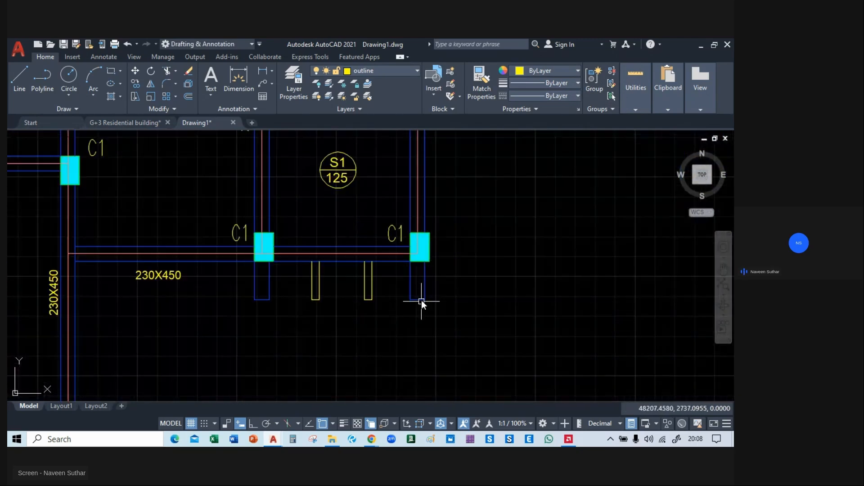
{"action": "middle_click_drag", "start_coordinate": [433, 295], "coordinate": [593, 429]}
{"action": "middle_click_drag", "start_coordinate": [520, 249], "coordinate": [468, 308]}
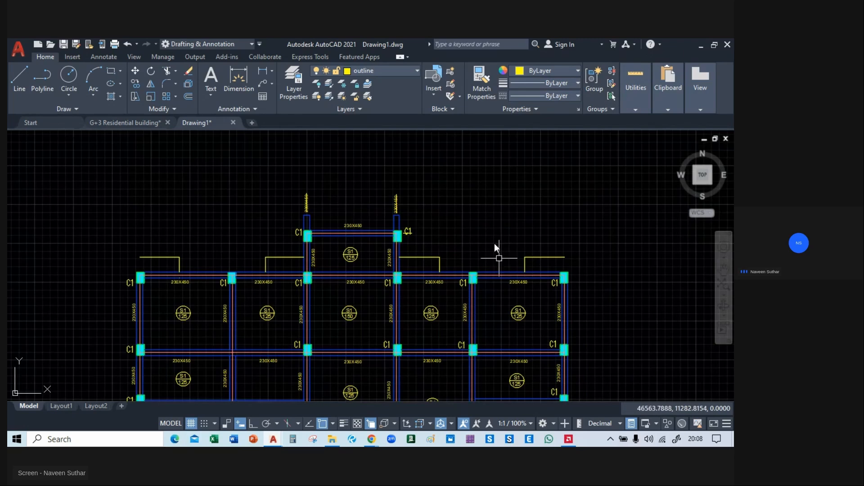
Try to extend the vertical centre line at the upper-left column of the top bay into the projecting beam stub.
{"action": "scroll", "coordinate": [275, 233], "scroll_direction": "up", "scroll_amount": 4}
{"action": "middle_click_drag", "start_coordinate": [243, 236], "coordinate": [237, 235]}
{"action": "type", "text": "ex"}
{"action": "key", "text": "Return"}
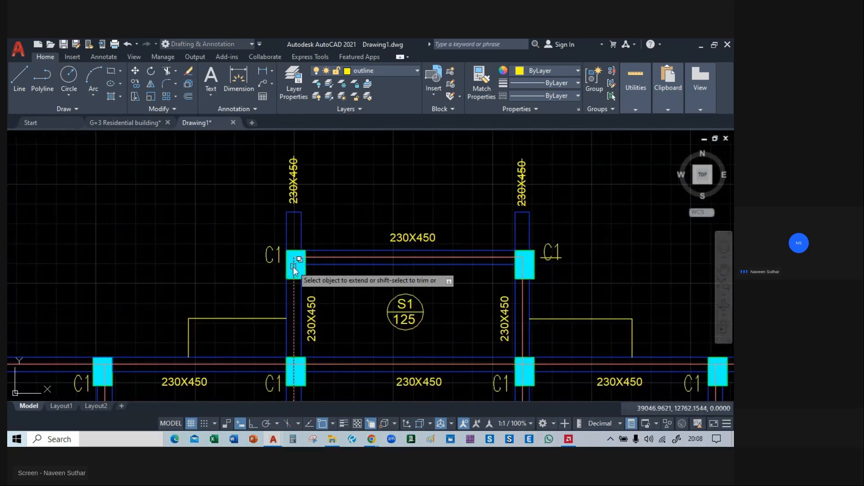
{"action": "scroll", "coordinate": [293, 266], "scroll_direction": "up", "scroll_amount": 4}
{"action": "left_click", "coordinate": [291, 322]}
{"action": "left_click", "coordinate": [296, 322]}
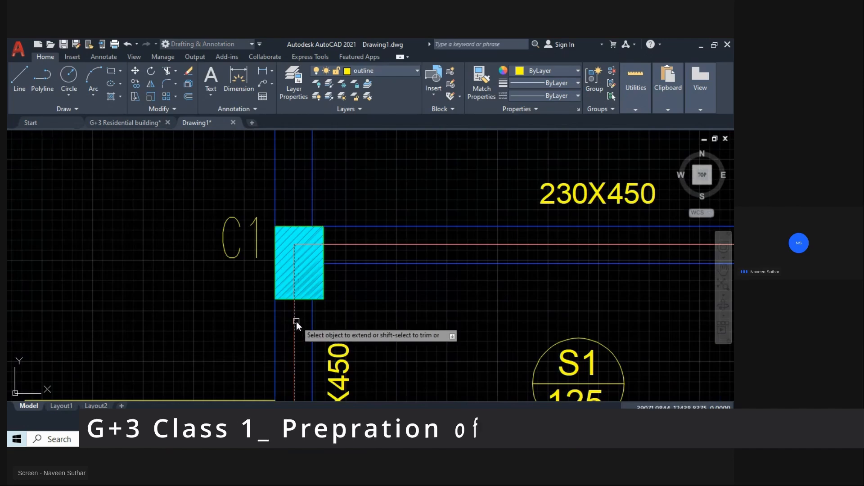
{"action": "left_click", "coordinate": [293, 266]}
{"action": "left_click", "coordinate": [320, 285]}
{"action": "key", "text": "Escape"}
Stretch the vertical centre line at the top bay's left C1 column up to the end of its projecting beam stub.
{"action": "left_click", "coordinate": [293, 250]}
{"action": "left_click", "coordinate": [294, 245]}
{"action": "middle_click_drag", "start_coordinate": [291, 172], "coordinate": [286, 273]}
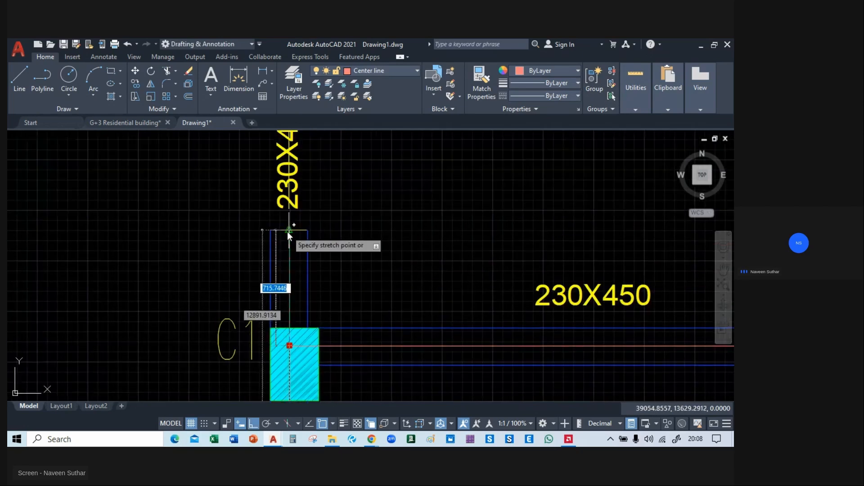
{"action": "left_click", "coordinate": [288, 231]}
{"action": "key", "text": "Escape"}
Stretch the vertical centre line at the top bay's right C1 column up to the end of its projecting beam stub.
{"action": "scroll", "coordinate": [312, 247], "scroll_direction": "down", "scroll_amount": 4}
{"action": "middle_click_drag", "start_coordinate": [533, 264], "coordinate": [416, 260]}
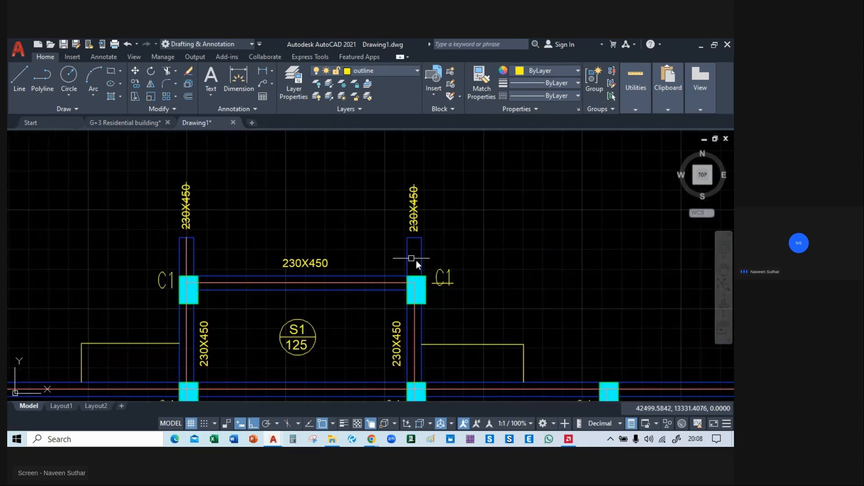
{"action": "scroll", "coordinate": [416, 260], "scroll_direction": "up", "scroll_amount": 2}
{"action": "left_click", "coordinate": [414, 352]}
{"action": "left_click", "coordinate": [413, 296]}
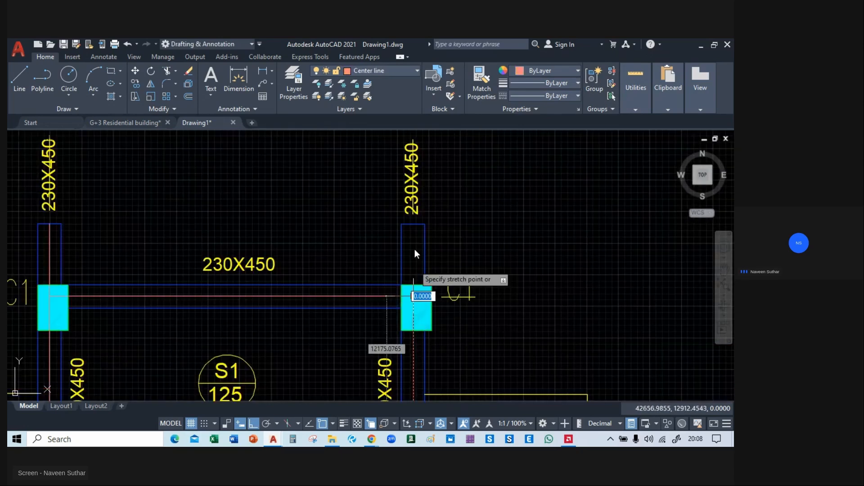
{"action": "left_click", "coordinate": [412, 227]}
{"action": "key", "text": "Escape"}
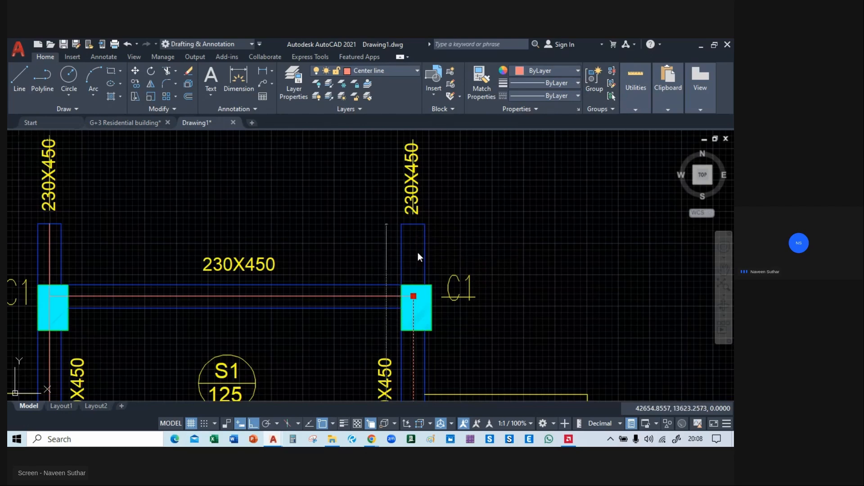
{"action": "scroll", "coordinate": [421, 261], "scroll_direction": "down", "scroll_amount": 4}
Stretch the centre line at the lower-left outer C1 column down to the end of its projecting beam stub.
{"action": "middle_click_drag", "start_coordinate": [408, 346], "coordinate": [412, 167]}
{"action": "middle_click_drag", "start_coordinate": [257, 324], "coordinate": [328, 155]}
{"action": "middle_click_drag", "start_coordinate": [120, 315], "coordinate": [133, 257]}
{"action": "scroll", "coordinate": [133, 257], "scroll_direction": "up", "scroll_amount": 4}
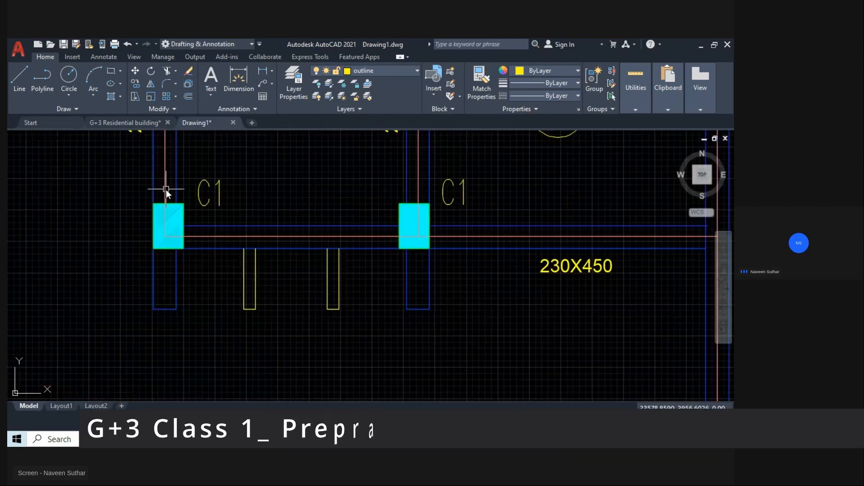
{"action": "left_click", "coordinate": [165, 190]}
{"action": "left_click", "coordinate": [165, 237]}
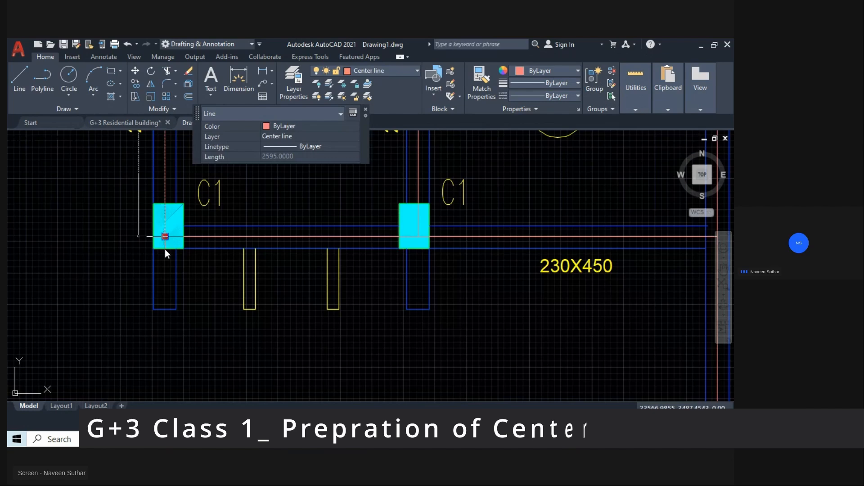
{"action": "left_click", "coordinate": [166, 310]}
{"action": "key", "text": "Escape"}
Stretch the centre line at the lower-left inner C1 column down to the end of its projecting beam stub.
{"action": "middle_click_drag", "start_coordinate": [285, 308], "coordinate": [156, 329]}
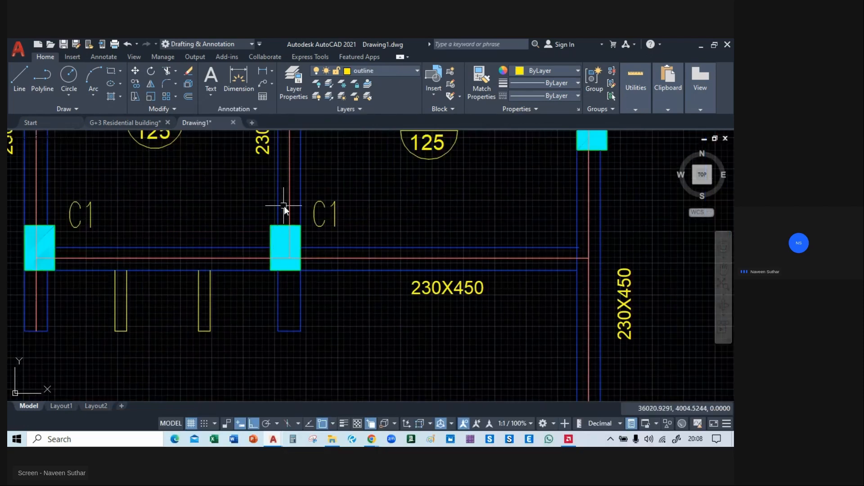
{"action": "left_click", "coordinate": [289, 207]}
{"action": "left_click", "coordinate": [289, 258]}
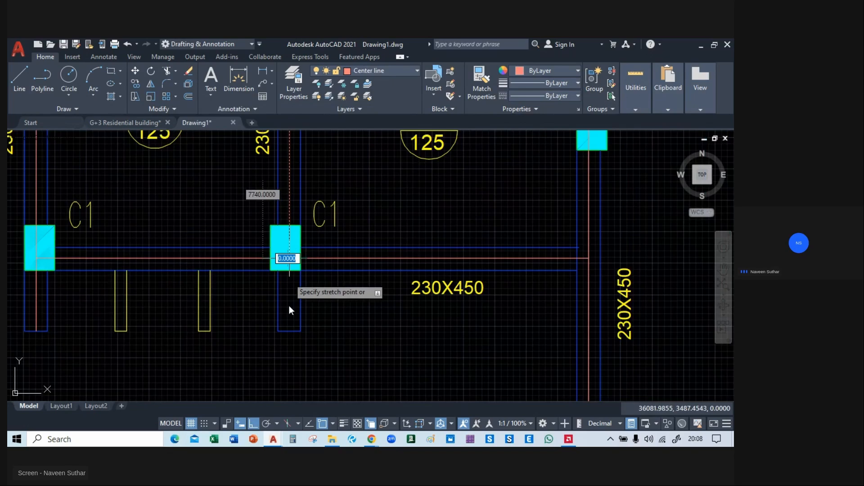
{"action": "left_click", "coordinate": [289, 331]}
{"action": "key", "text": "Escape"}
Stretch the centre line at the lower-right inner C1 column down to the end of its projecting beam stub.
{"action": "scroll", "coordinate": [541, 348], "scroll_direction": "down", "scroll_amount": 2}
{"action": "middle_click_drag", "start_coordinate": [544, 349], "coordinate": [320, 293]}
{"action": "scroll", "coordinate": [359, 245], "scroll_direction": "up", "scroll_amount": 2}
{"action": "left_click", "coordinate": [339, 234]}
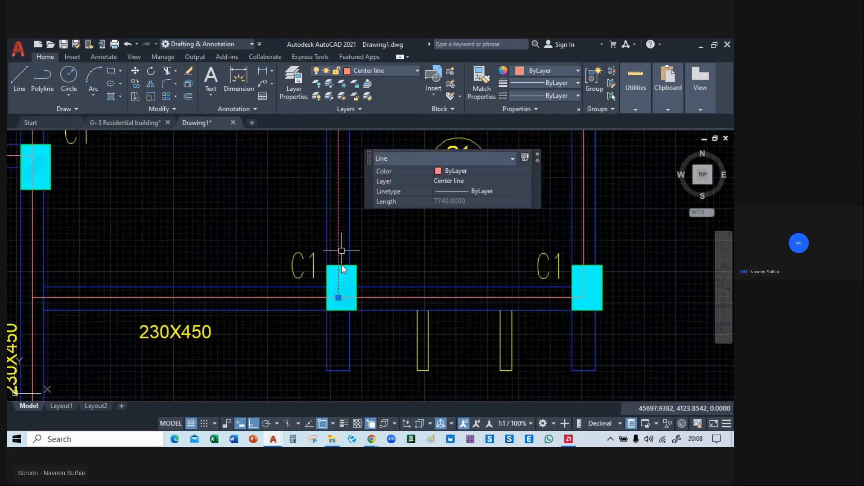
{"action": "left_click", "coordinate": [339, 297]}
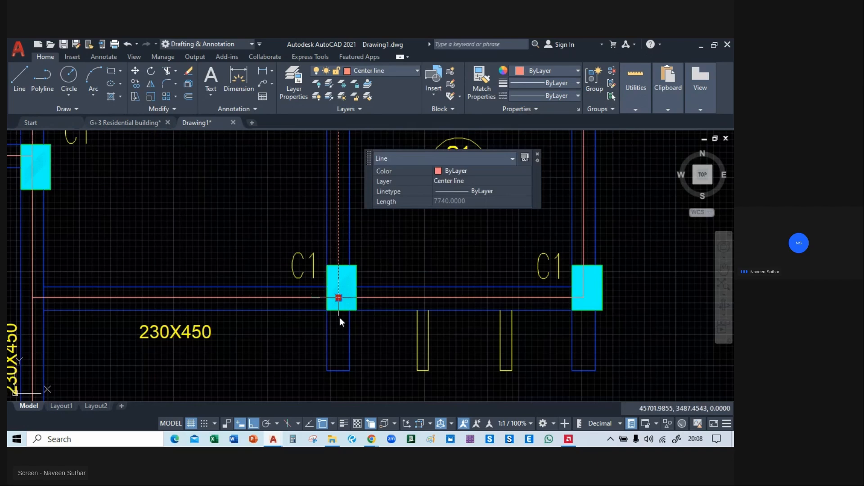
{"action": "left_click", "coordinate": [340, 371]}
{"action": "key", "text": "Escape"}
Stretch the centre line at the lower-right outer C1 column down to the end of its projecting beam stub.
{"action": "middle_click_drag", "start_coordinate": [578, 272], "coordinate": [352, 257]}
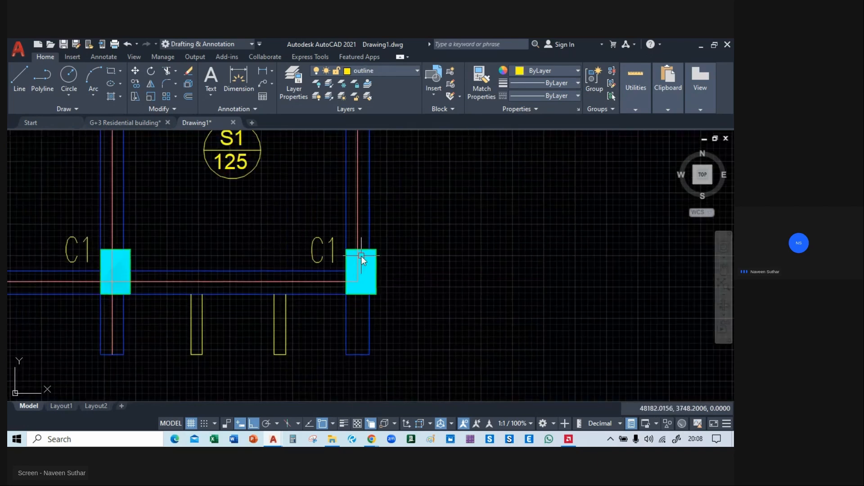
{"action": "left_click", "coordinate": [355, 280]}
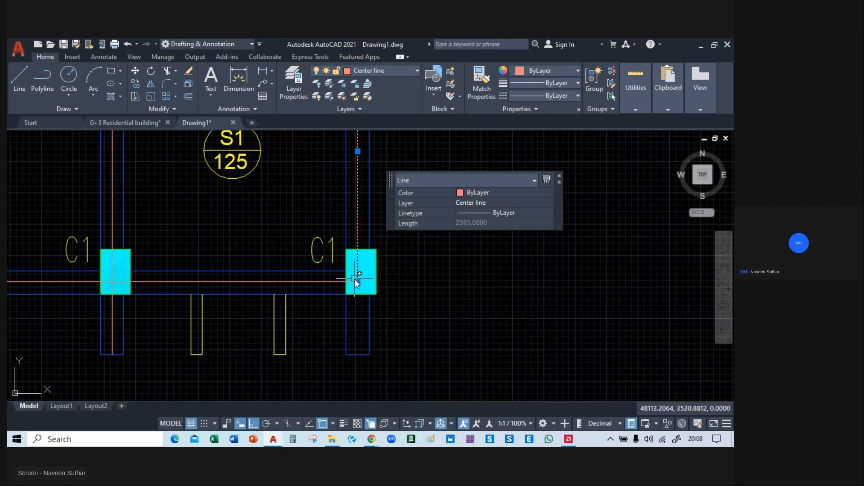
{"action": "left_click", "coordinate": [356, 280]}
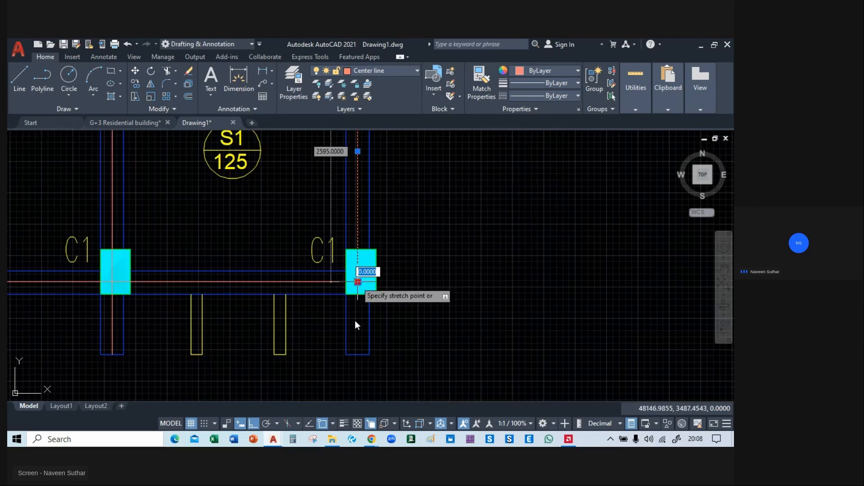
{"action": "left_click", "coordinate": [360, 356]}
{"action": "key", "text": "Escape"}
{"action": "scroll", "coordinate": [414, 301], "scroll_direction": "down", "scroll_amount": 5}
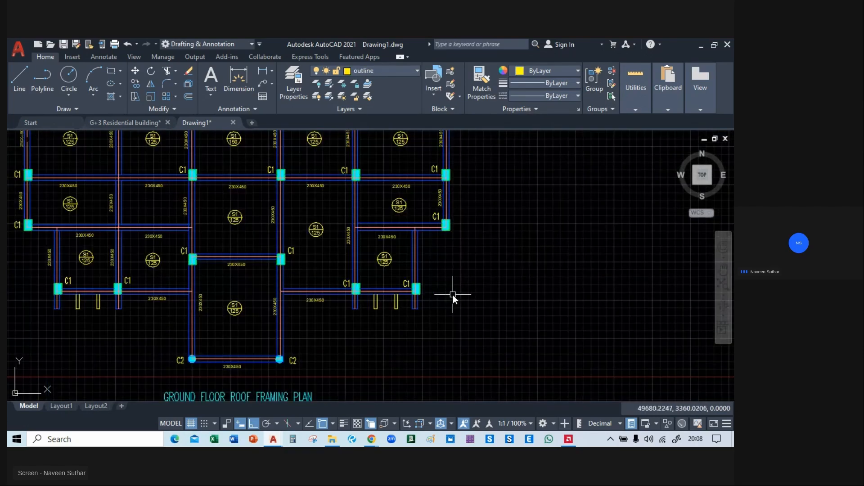
Select all similar centre lines and move them horizontally off the blue layout into the space beside the bordered framing plan.
{"action": "middle_click_drag", "start_coordinate": [294, 329], "coordinate": [459, 277]}
{"action": "scroll", "coordinate": [244, 240], "scroll_direction": "up", "scroll_amount": 5}
{"action": "scroll", "coordinate": [246, 241], "scroll_direction": "down", "scroll_amount": 5}
{"action": "scroll", "coordinate": [243, 240], "scroll_direction": "up", "scroll_amount": 4}
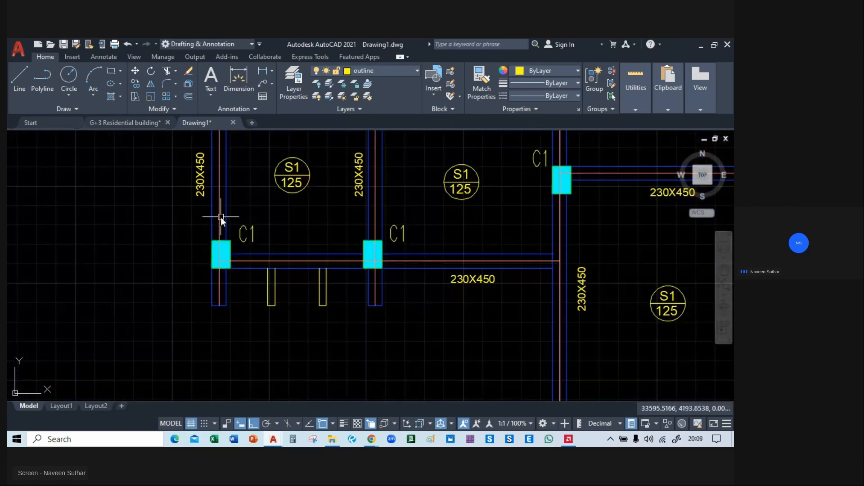
{"action": "left_click", "coordinate": [221, 217]}
{"action": "right_click", "coordinate": [94, 253]}
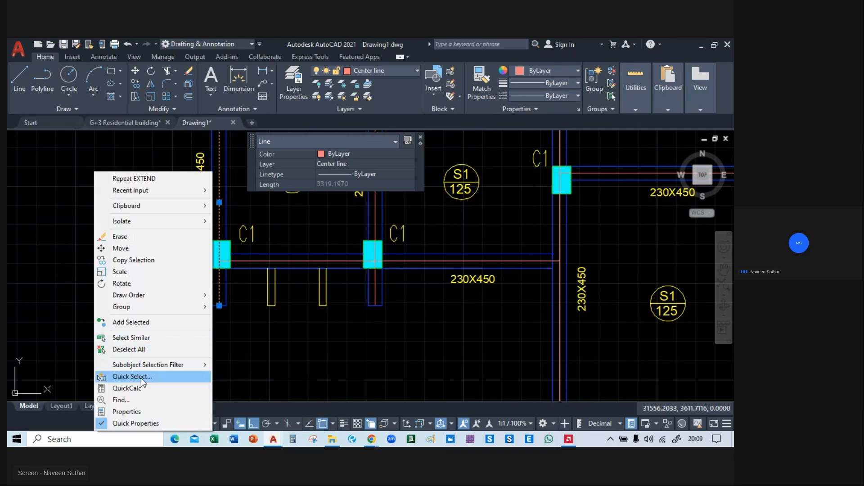
{"action": "left_click", "coordinate": [142, 340]}
{"action": "type", "text": "m"}
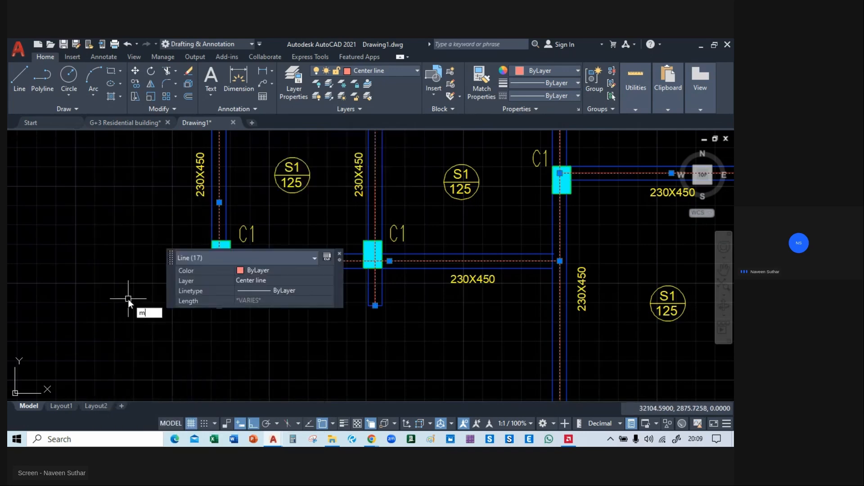
{"action": "key", "text": "Return"}
{"action": "scroll", "coordinate": [128, 299], "scroll_direction": "down", "scroll_amount": 4}
{"action": "left_click", "coordinate": [133, 321]}
{"action": "scroll", "coordinate": [134, 320], "scroll_direction": "down", "scroll_amount": 2}
{"action": "middle_click_drag", "start_coordinate": [440, 322], "coordinate": [253, 314]}
{"action": "left_click", "coordinate": [270, 320]}
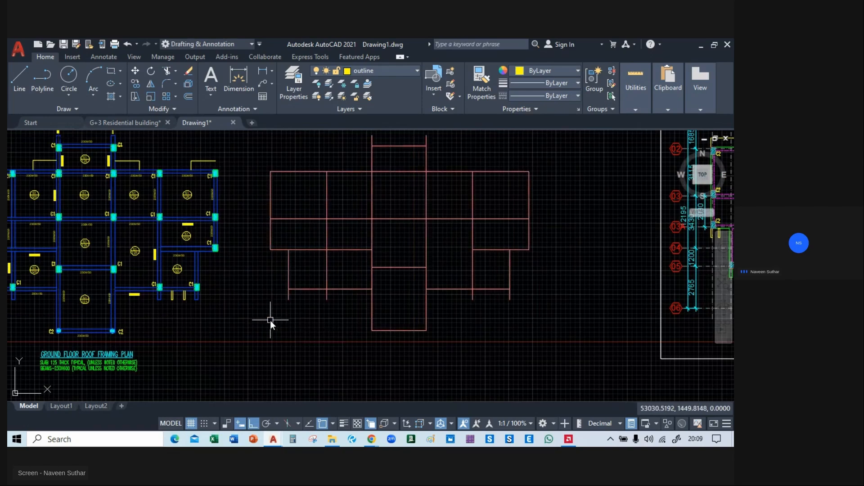
Move the COLUMN SIZE table out of the bordered framing plan to beside the Ground Floor Roof Framing Plan title.
{"action": "mouse_move", "coordinate": [211, 342]}
{"action": "middle_mouse_down"}
{"action": "mouse_move", "coordinate": [347, 323]}
{"action": "mouse_move", "coordinate": [253, 328]}
{"action": "mouse_move", "coordinate": [287, 366]}
{"action": "middle_mouse_up"}
{"action": "scroll", "coordinate": [291, 357], "scroll_direction": "down", "scroll_amount": 2}
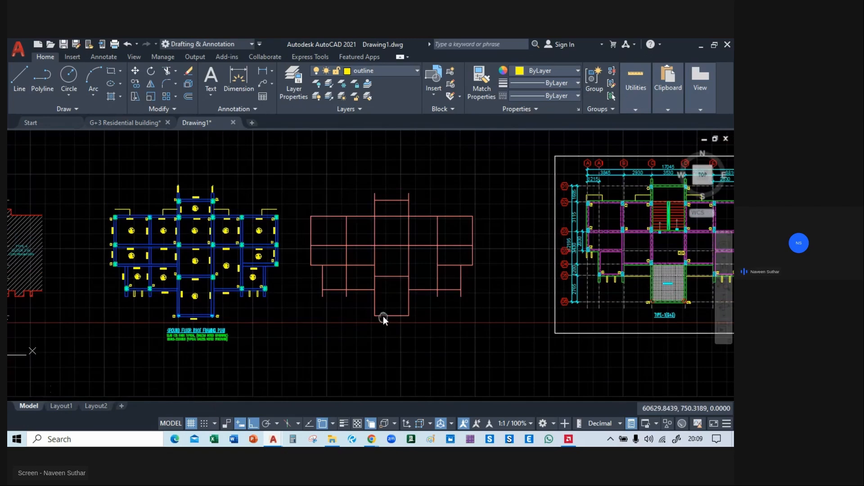
{"action": "scroll", "coordinate": [173, 328], "scroll_direction": "up", "scroll_amount": 4}
{"action": "mouse_move", "coordinate": [229, 275]}
{"action": "middle_mouse_down"}
{"action": "mouse_move", "coordinate": [347, 263]}
{"action": "mouse_move", "coordinate": [293, 300]}
{"action": "mouse_move", "coordinate": [210, 256]}
{"action": "middle_mouse_up"}
{"action": "scroll", "coordinate": [209, 257], "scroll_direction": "down", "scroll_amount": 4}
{"action": "middle_click_drag", "start_coordinate": [549, 285], "coordinate": [135, 333]}
{"action": "scroll", "coordinate": [311, 329], "scroll_direction": "up", "scroll_amount": 4}
{"action": "middle_click_drag", "start_coordinate": [445, 267], "coordinate": [359, 217]}
{"action": "scroll", "coordinate": [368, 195], "scroll_direction": "up", "scroll_amount": 2}
{"action": "left_click", "coordinate": [373, 195]}
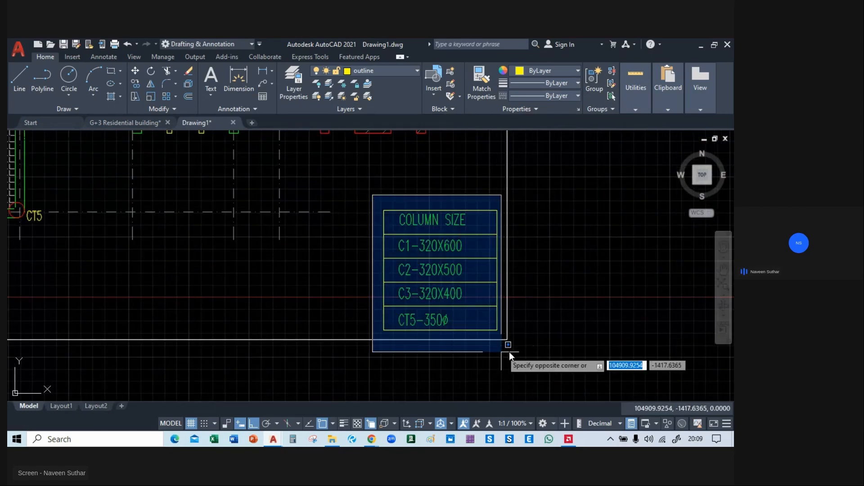
{"action": "left_click", "coordinate": [501, 334]}
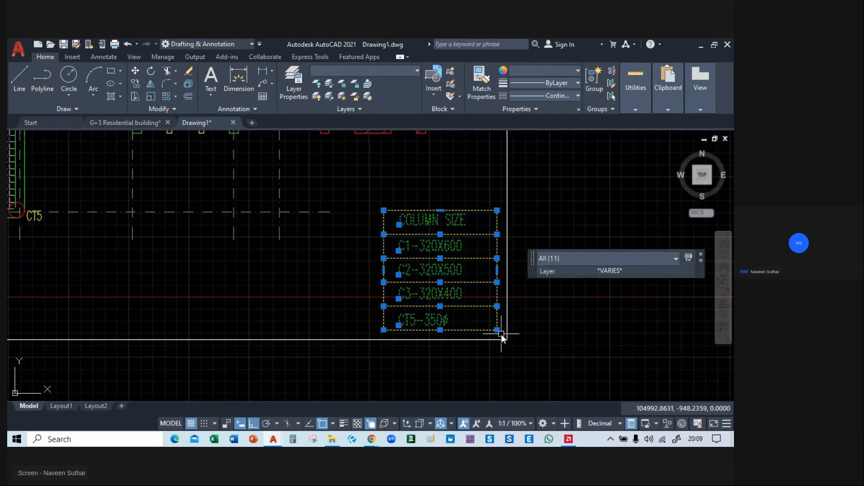
{"action": "type", "text": "m"}
{"action": "key", "text": "Return"}
{"action": "left_click", "coordinate": [424, 273]}
{"action": "scroll", "coordinate": [424, 272], "scroll_direction": "down", "scroll_amount": 4}
{"action": "middle_click_drag", "start_coordinate": [180, 293], "coordinate": [585, 310]}
{"action": "left_click", "coordinate": [528, 317]}
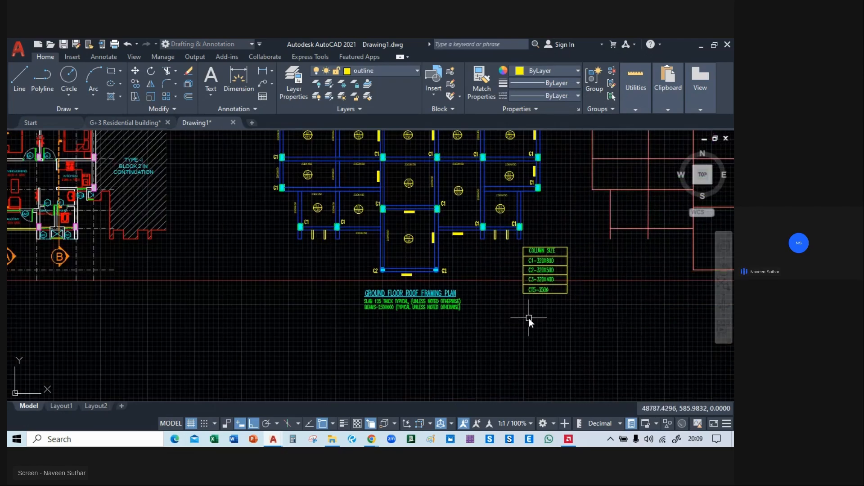
Change the C1 entry in the column size table to C1-300X450.
{"action": "middle_click_drag", "start_coordinate": [407, 324], "coordinate": [307, 399]}
{"action": "scroll", "coordinate": [297, 242], "scroll_direction": "down", "scroll_amount": 3}
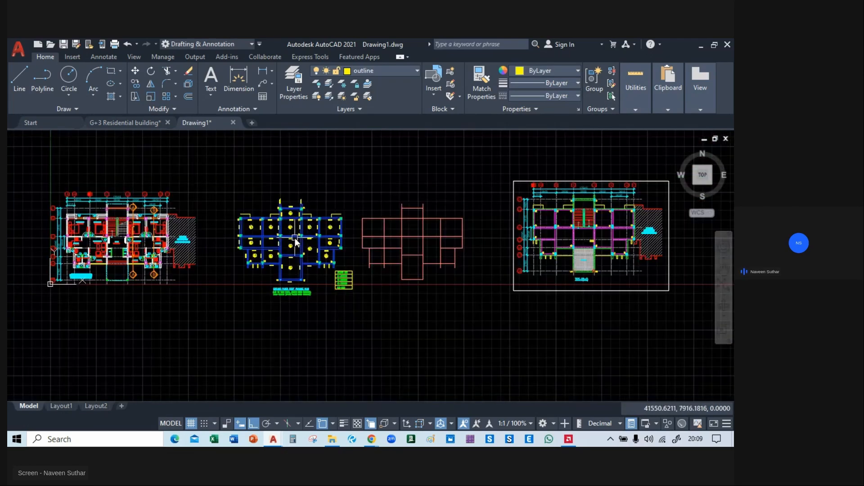
{"action": "scroll", "coordinate": [266, 281], "scroll_direction": "up", "scroll_amount": 5}
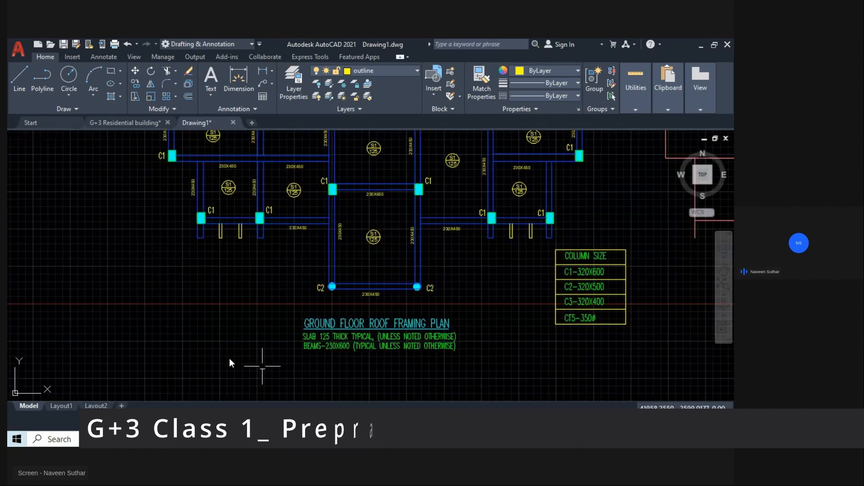
{"action": "middle_click_drag", "start_coordinate": [381, 203], "coordinate": [293, 154]}
{"action": "scroll", "coordinate": [502, 189], "scroll_direction": "up", "scroll_amount": 5}
{"action": "middle_click_drag", "start_coordinate": [538, 252], "coordinate": [463, 286]}
{"action": "left_click", "coordinate": [454, 265]}
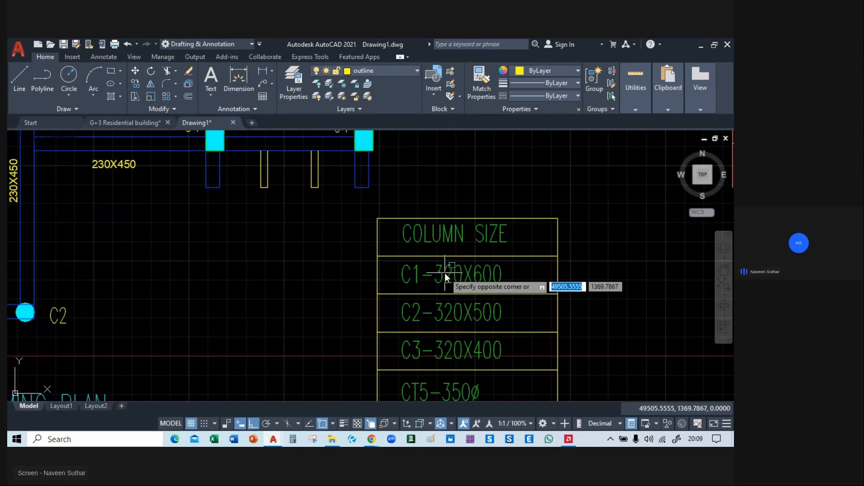
{"action": "left_click", "coordinate": [441, 275]}
{"action": "double_click", "coordinate": [468, 277]}
{"action": "left_click", "coordinate": [463, 276]}
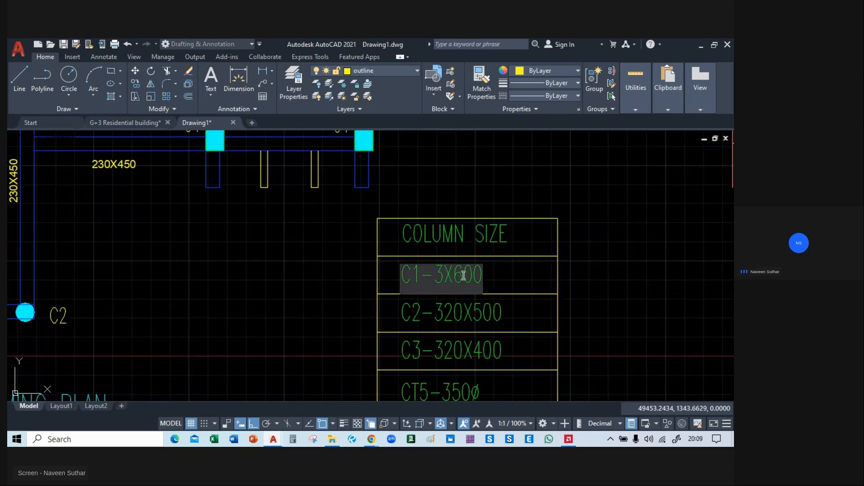
{"action": "type", "text": "00"}
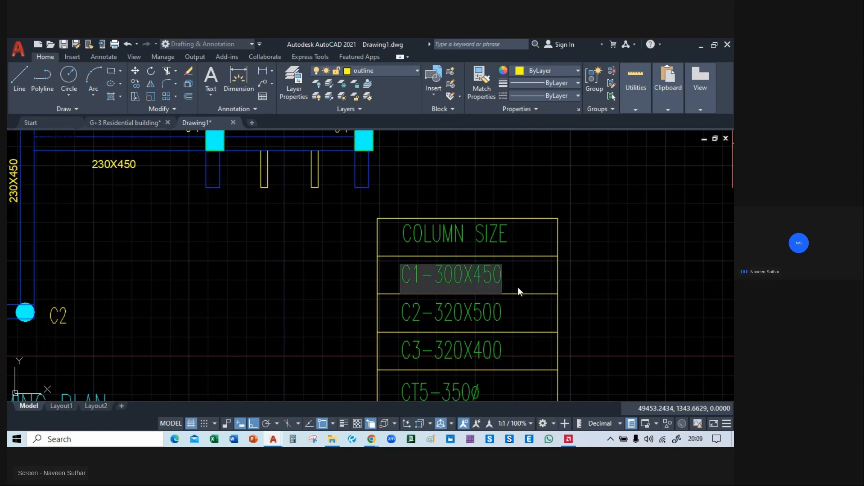
{"action": "left_click", "coordinate": [521, 320]}
Delete the CT5 and C3 entries from the column size table.
{"action": "middle_click_drag", "start_coordinate": [506, 249], "coordinate": [492, 178]}
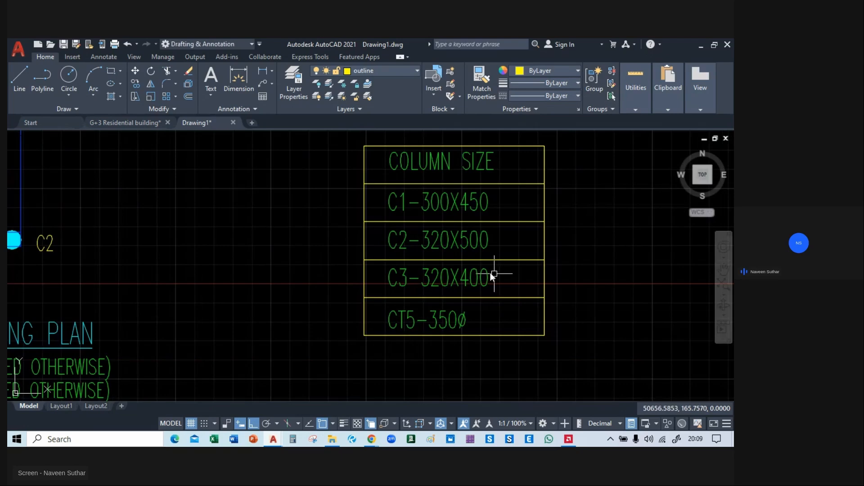
{"action": "left_click", "coordinate": [462, 319]}
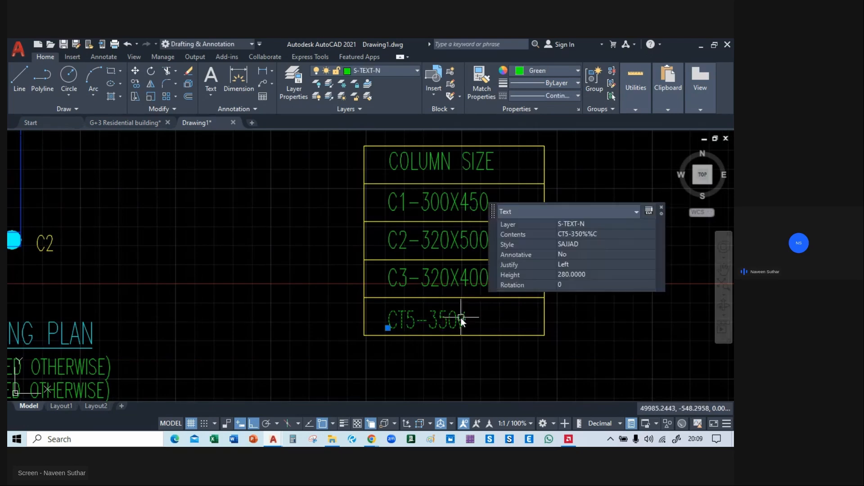
{"action": "key", "text": "Delete"}
{"action": "left_click", "coordinate": [450, 278]}
{"action": "key", "text": "Delete"}
{"action": "middle_click_drag", "start_coordinate": [477, 284], "coordinate": [482, 339]}
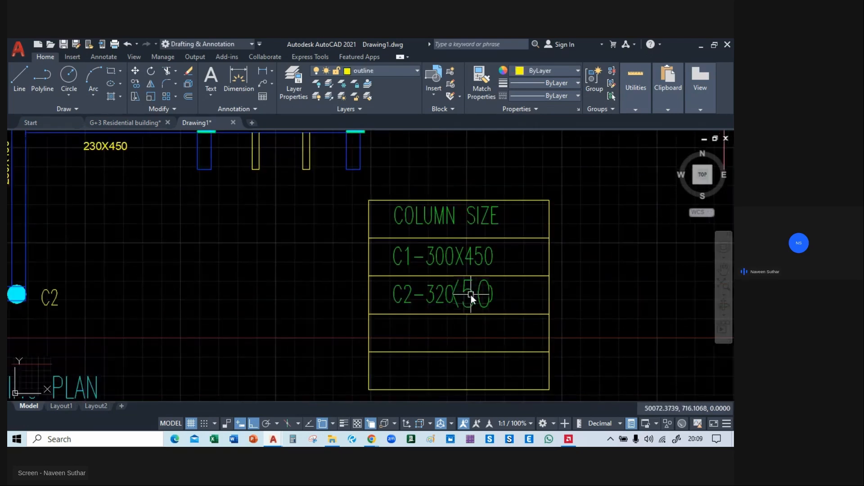
Change the C2 entry in the column size table to C2-300.
{"action": "scroll", "coordinate": [471, 296], "scroll_direction": "up", "scroll_amount": 2}
{"action": "double_click", "coordinate": [495, 297]}
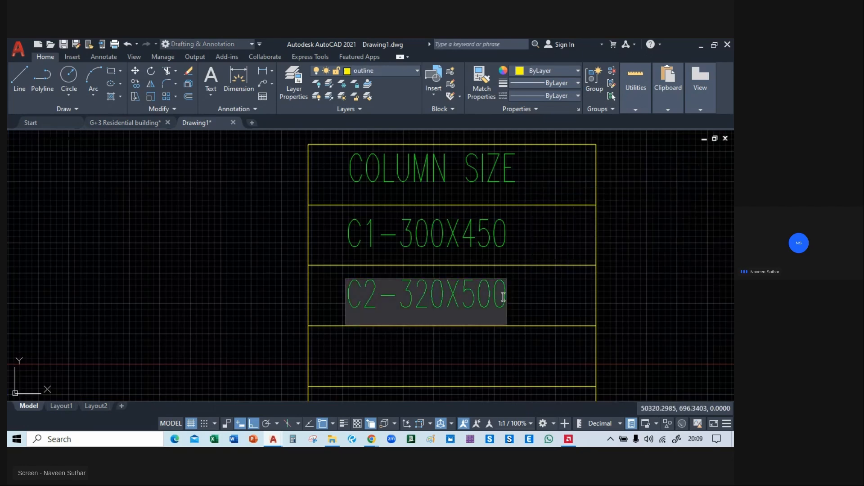
{"action": "key", "text": "BackSpace"}
{"action": "key", "text": "BackSpace"}
{"action": "key", "text": "BackSpace"}
{"action": "key", "text": "BackSpace"}
{"action": "key", "text": "BackSpace"}
{"action": "key", "text": "BackSpace"}
{"action": "key", "text": "BackSpace"}
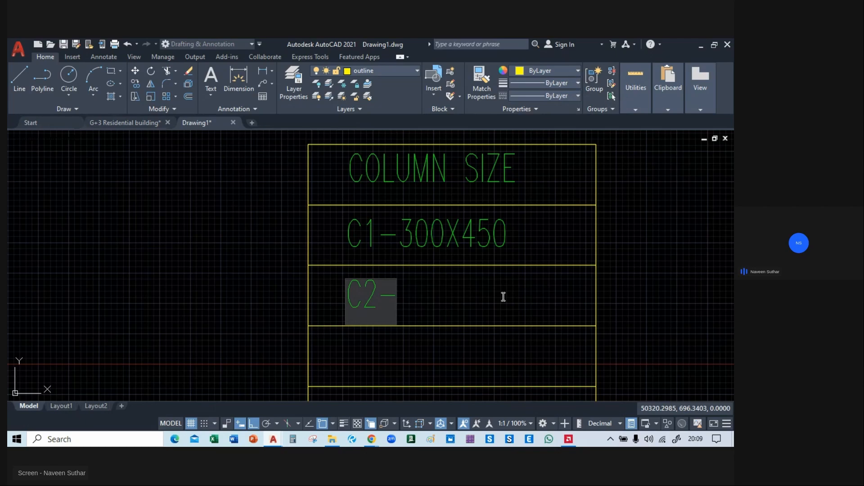
{"action": "type", "text": "300"}
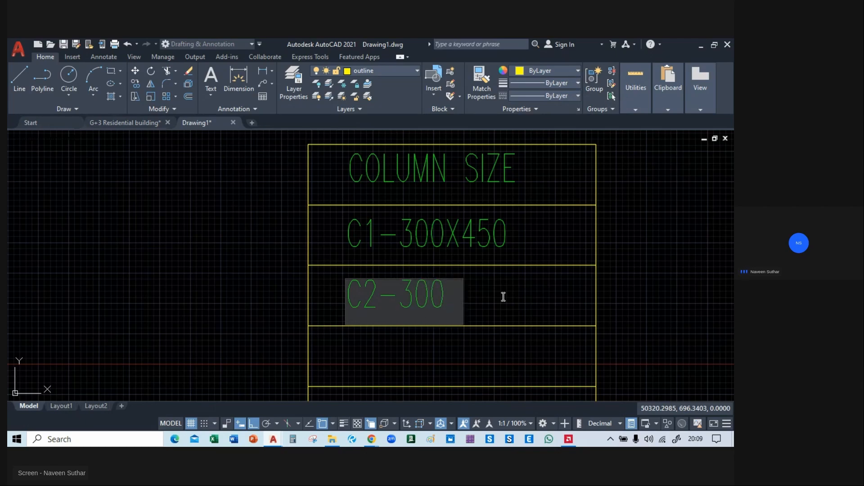
{"action": "left_click", "coordinate": [506, 297]}
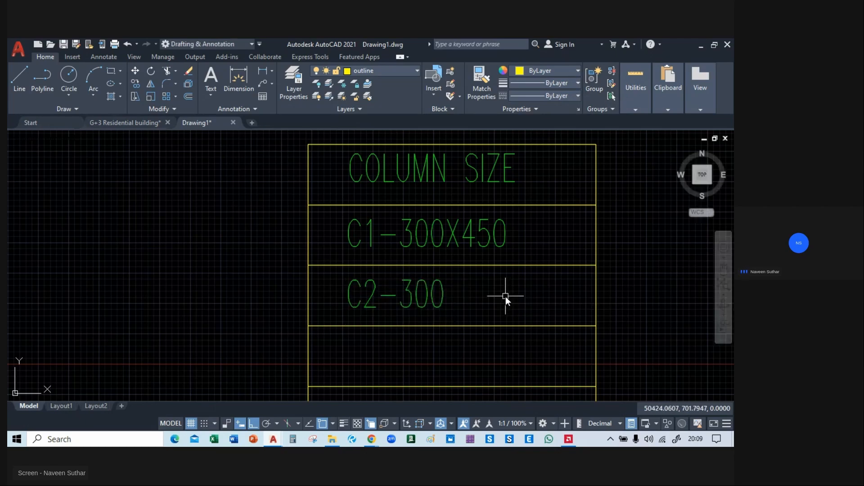
Trim the table's side lines below the C2 row and delete the leftover lines of the empty rows.
{"action": "scroll", "coordinate": [505, 295], "scroll_direction": "down", "scroll_amount": 6}
{"action": "scroll", "coordinate": [482, 328], "scroll_direction": "up", "scroll_amount": 5}
{"action": "type", "text": "tr"}
{"action": "key", "text": "Return"}
{"action": "left_click", "coordinate": [628, 280]}
{"action": "left_click", "coordinate": [378, 277]}
{"action": "left_click", "coordinate": [618, 280]}
{"action": "left_click", "coordinate": [364, 344]}
{"action": "key", "text": "Delete"}
{"action": "scroll", "coordinate": [409, 344], "scroll_direction": "down", "scroll_amount": 2}
{"action": "middle_click_drag", "start_coordinate": [411, 343], "coordinate": [556, 286]}
{"action": "scroll", "coordinate": [454, 285], "scroll_direction": "down", "scroll_amount": 2}
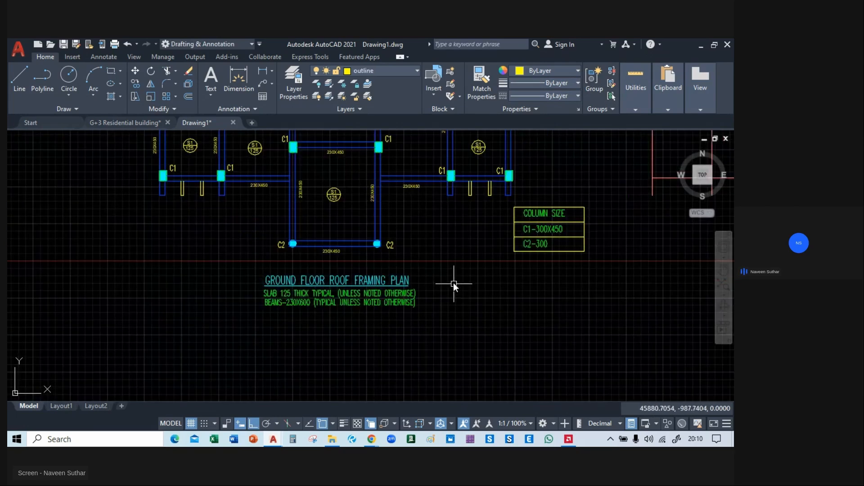
{"action": "mouse_move", "coordinate": [442, 246]}
{"action": "middle_mouse_down"}
{"action": "mouse_move", "coordinate": [427, 336]}
{"action": "mouse_move", "coordinate": [418, 308]}
{"action": "mouse_move", "coordinate": [433, 217]}
{"action": "mouse_move", "coordinate": [436, 342]}
{"action": "mouse_move", "coordinate": [421, 364]}
{"action": "middle_mouse_up"}
{"action": "scroll", "coordinate": [423, 382], "scroll_direction": "down", "scroll_amount": 1}
{"action": "scroll", "coordinate": [299, 180], "scroll_direction": "down", "scroll_amount": 3}
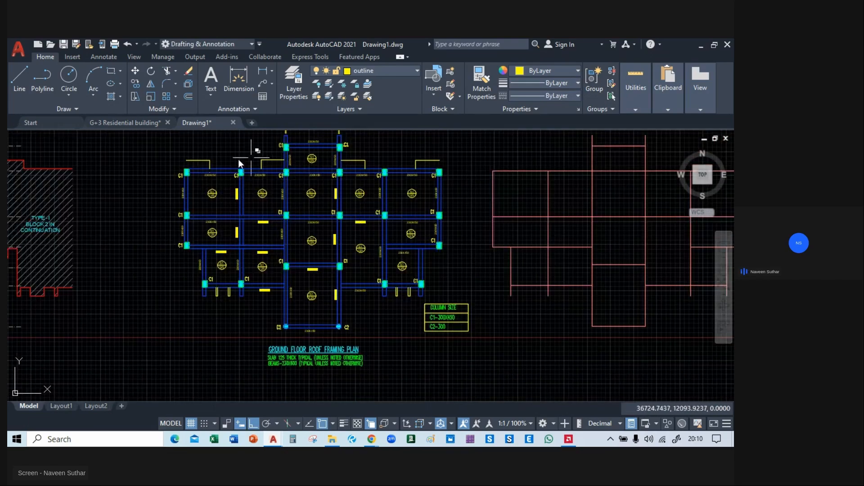
{"action": "middle_click_drag", "start_coordinate": [359, 159], "coordinate": [505, 189]}
{"action": "scroll", "coordinate": [301, 194], "scroll_direction": "up", "scroll_amount": 4}
{"action": "middle_click_drag", "start_coordinate": [415, 183], "coordinate": [309, 216]}
{"action": "scroll", "coordinate": [285, 219], "scroll_direction": "up", "scroll_amount": 2}
{"action": "scroll", "coordinate": [301, 207], "scroll_direction": "up", "scroll_amount": 4}
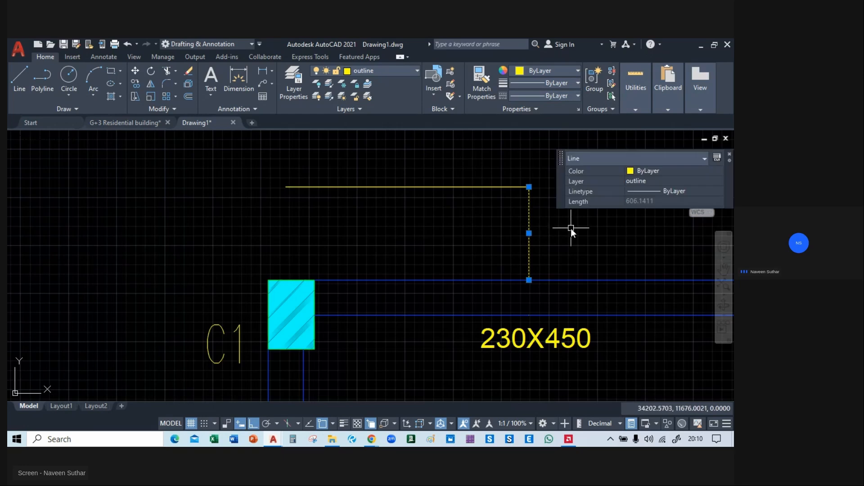
{"action": "type", "text": "CCONSTRAINTFORM"}
{"action": "key", "text": "Return"}
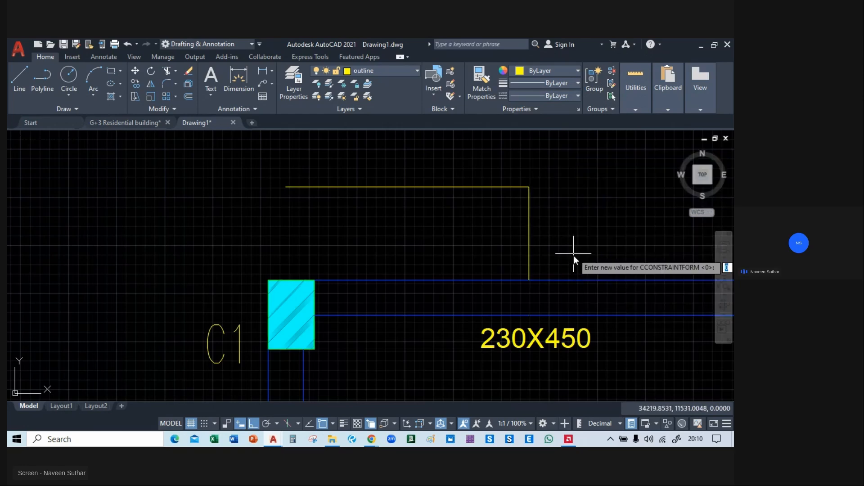
{"action": "key", "text": "Escape"}
Copy the short vertical projection line to the open outer ends of the upper-left and upper-right yellow outlines.
{"action": "left_click_drag", "start_coordinate": [541, 197], "coordinate": [502, 224]}
{"action": "type", "text": "m"}
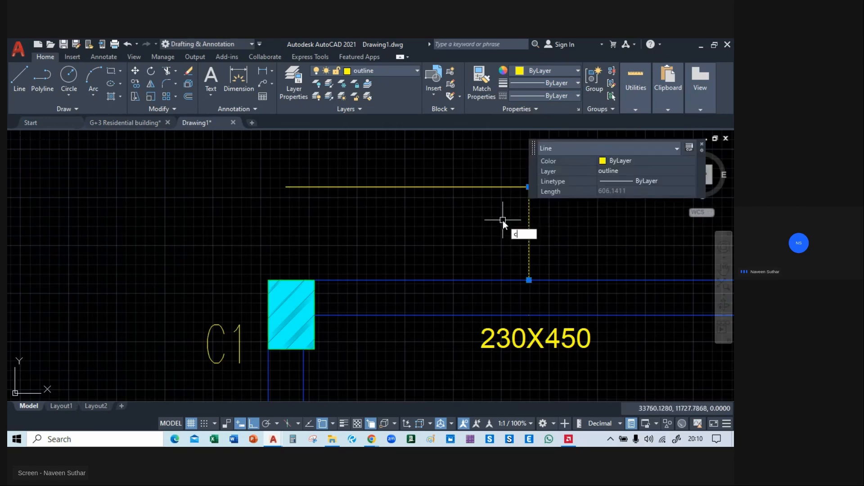
{"action": "key", "text": "Return"}
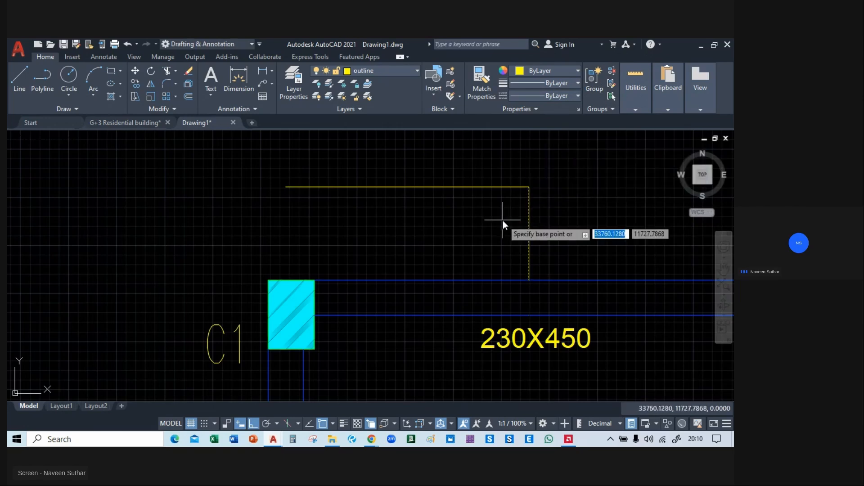
{"action": "left_click", "coordinate": [530, 187]}
{"action": "left_click", "coordinate": [287, 188]}
{"action": "scroll", "coordinate": [286, 187], "scroll_direction": "down", "scroll_amount": 6}
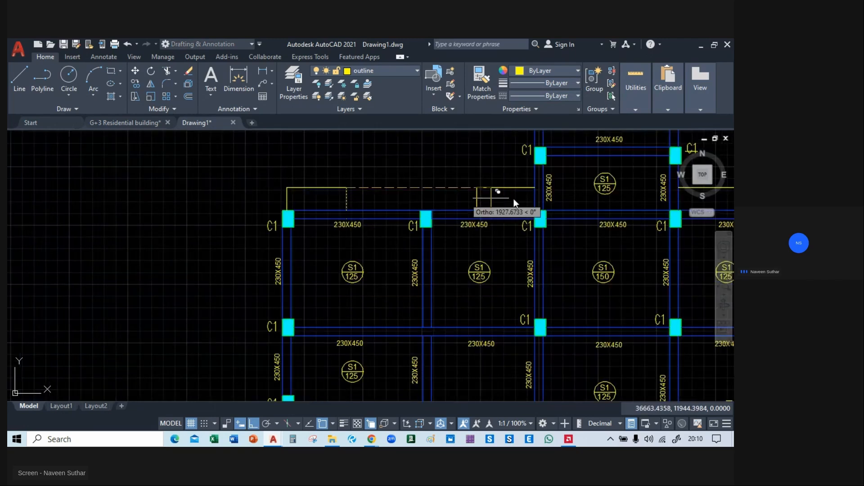
{"action": "middle_click_drag", "start_coordinate": [652, 183], "coordinate": [324, 206]}
{"action": "middle_click_drag", "start_coordinate": [522, 194], "coordinate": [379, 193]}
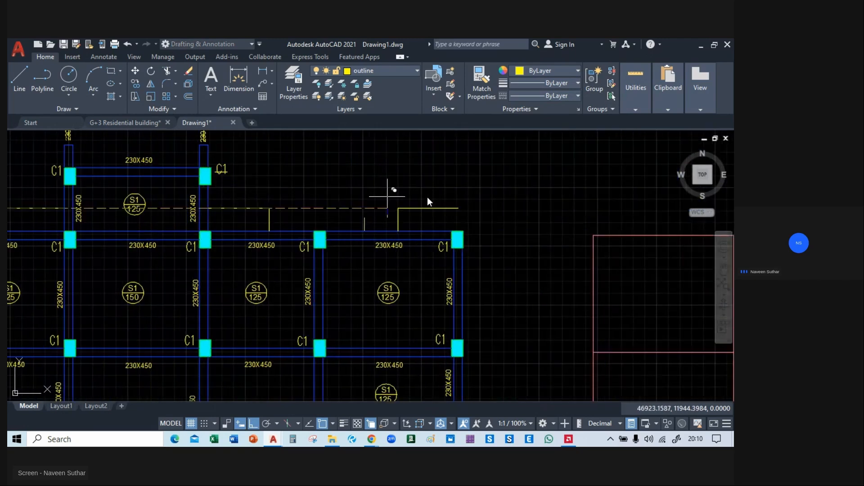
{"action": "left_click", "coordinate": [458, 207]}
Copy the four yellow projection outlines above the framing plan's upper beams onto the matching top edge of the centre line plan.
{"action": "left_click", "coordinate": [483, 203]}
{"action": "left_click", "coordinate": [390, 216]}
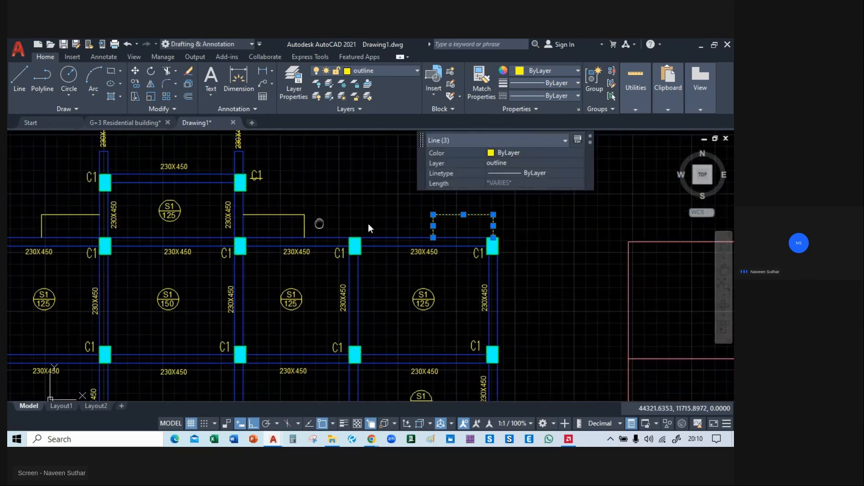
{"action": "middle_click_drag", "start_coordinate": [368, 223], "coordinate": [480, 224]}
{"action": "middle_click_drag", "start_coordinate": [673, 204], "coordinate": [596, 214]}
{"action": "left_click", "coordinate": [595, 214]}
{"action": "left_click", "coordinate": [578, 225]}
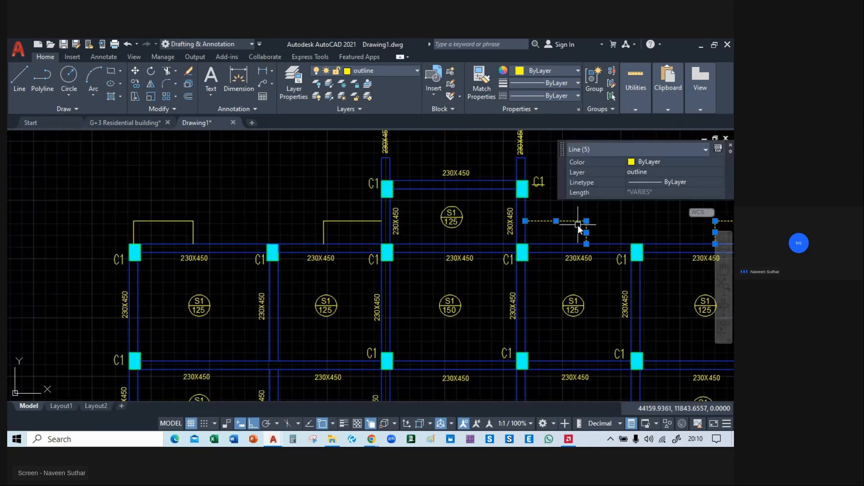
{"action": "left_click", "coordinate": [355, 217]}
{"action": "left_click", "coordinate": [309, 230]}
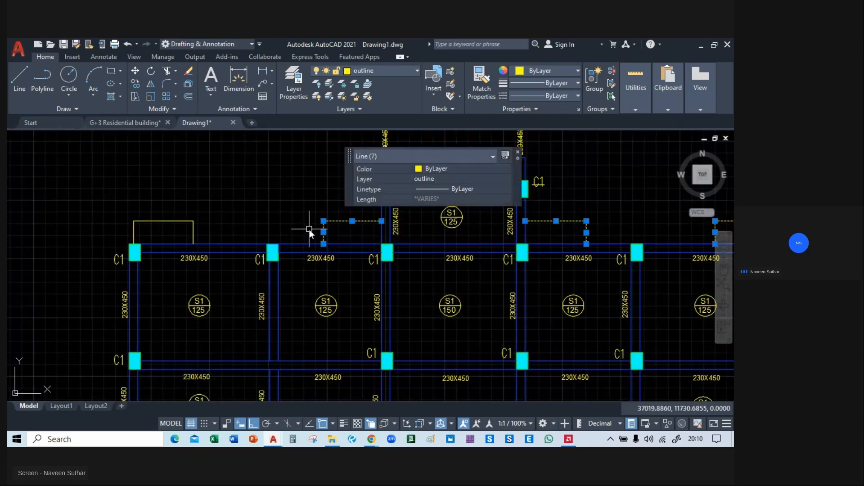
{"action": "left_click", "coordinate": [176, 226]}
{"action": "left_click", "coordinate": [123, 234]}
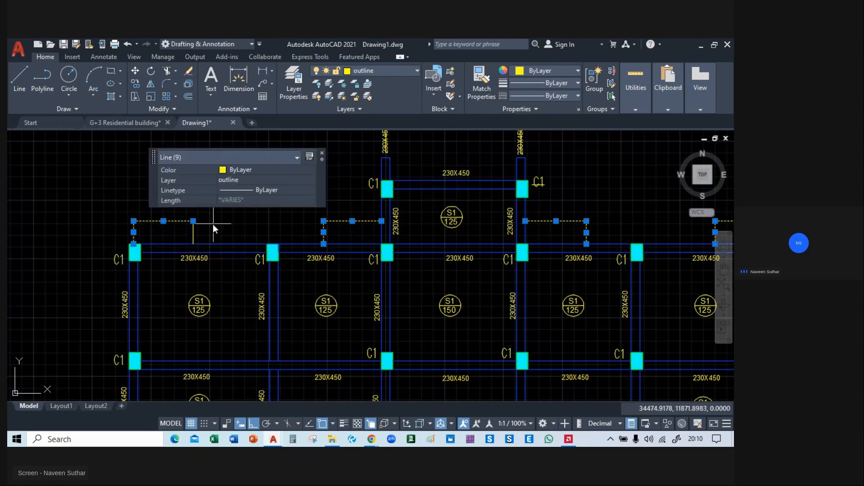
{"action": "left_click", "coordinate": [213, 224]}
{"action": "left_click", "coordinate": [176, 237]}
{"action": "type", "text": "m"}
{"action": "key", "text": "Return"}
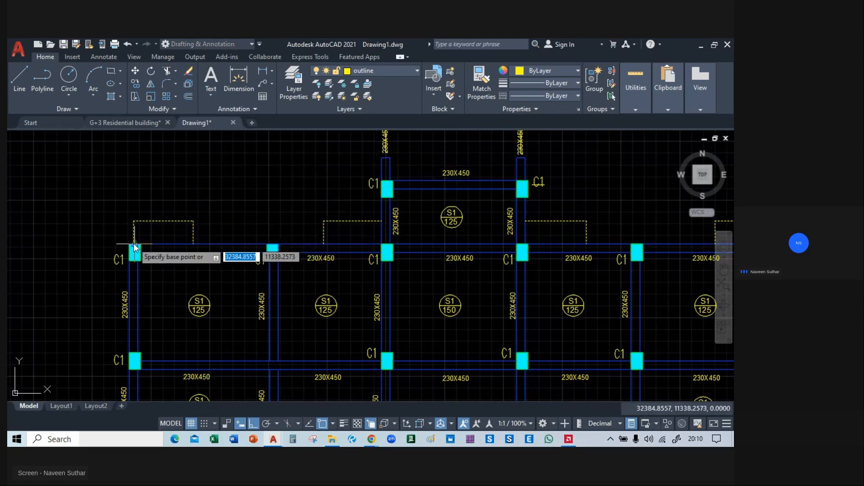
{"action": "scroll", "coordinate": [137, 247], "scroll_direction": "up", "scroll_amount": 4}
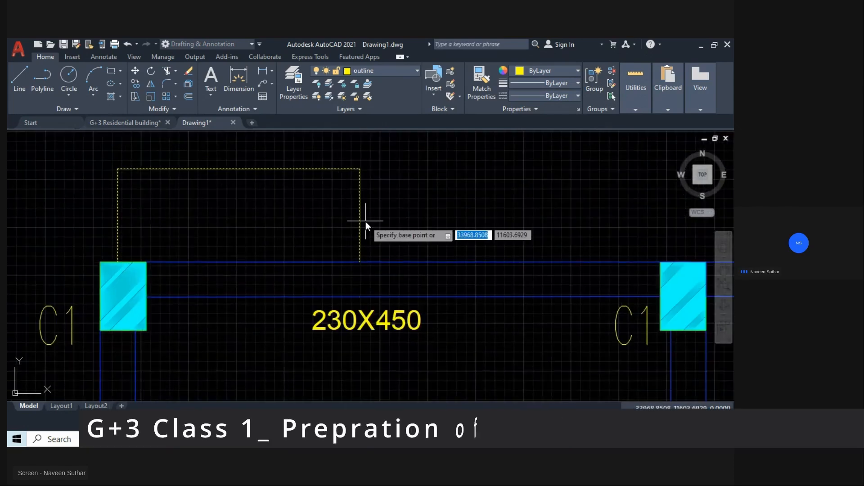
{"action": "left_click", "coordinate": [123, 261]}
{"action": "scroll", "coordinate": [118, 260], "scroll_direction": "down", "scroll_amount": 3}
{"action": "middle_click_drag", "start_coordinate": [675, 252], "coordinate": [98, 265]}
{"action": "middle_click_drag", "start_coordinate": [652, 270], "coordinate": [271, 270]}
{"action": "middle_click_drag", "start_coordinate": [493, 274], "coordinate": [359, 275]}
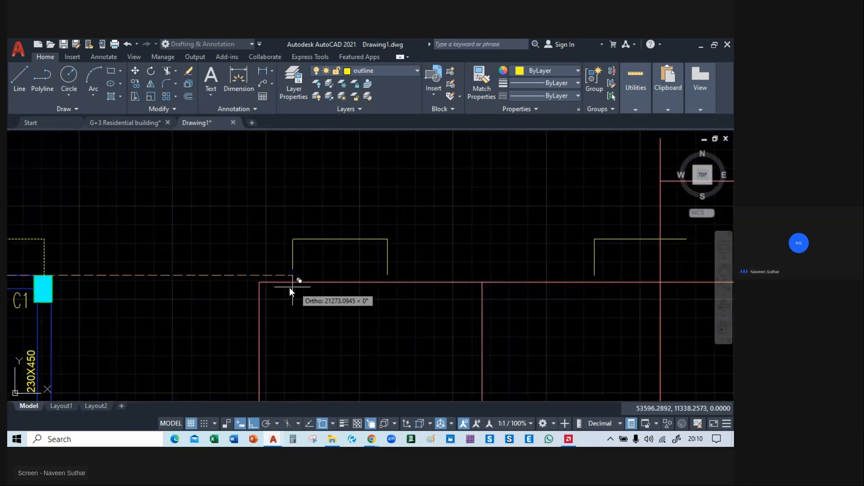
{"action": "left_click", "coordinate": [260, 283]}
Extend the horizontal lines of the two inner yellow projection outlines to the central bay's vertical centre lines.
{"action": "scroll", "coordinate": [607, 282], "scroll_direction": "down", "scroll_amount": 4}
{"action": "middle_click_drag", "start_coordinate": [660, 306], "coordinate": [137, 321]}
{"action": "scroll", "coordinate": [387, 285], "scroll_direction": "up", "scroll_amount": 4}
{"action": "middle_click_drag", "start_coordinate": [65, 316], "coordinate": [437, 266]}
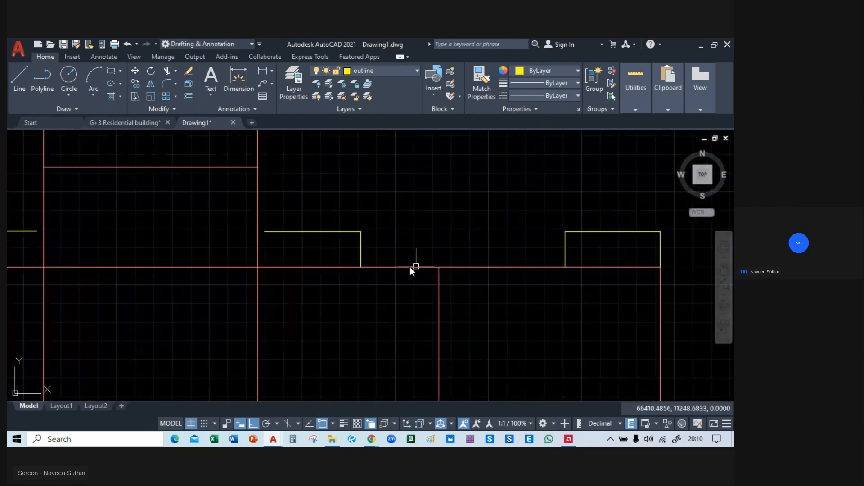
{"action": "middle_click_drag", "start_coordinate": [328, 257], "coordinate": [392, 260]}
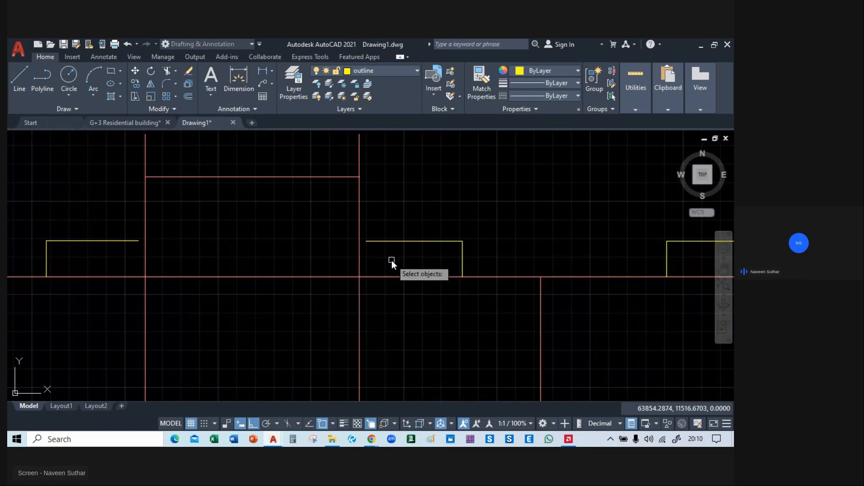
{"action": "type", "text": "ex"}
{"action": "key", "text": "Return"}
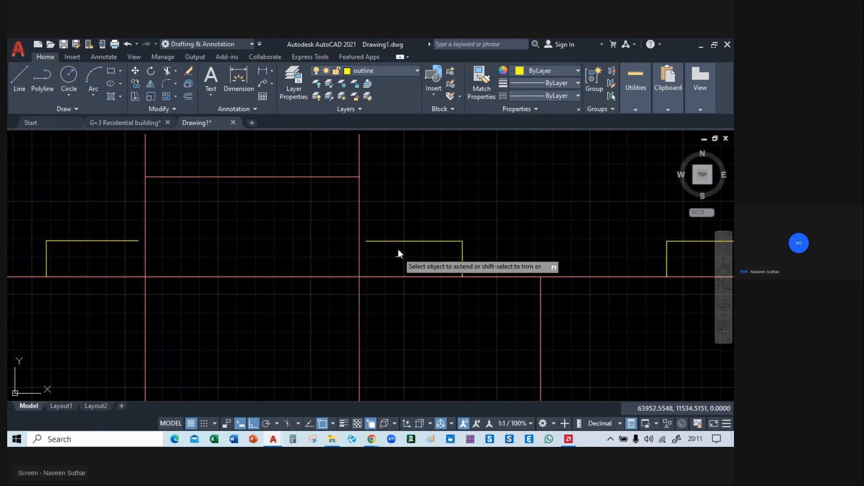
{"action": "left_click", "coordinate": [391, 239]}
{"action": "middle_click_drag", "start_coordinate": [110, 253], "coordinate": [261, 259]}
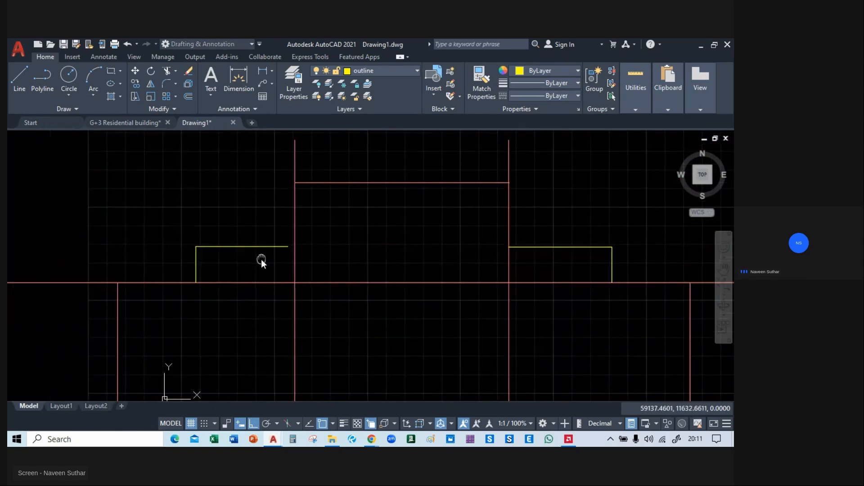
{"action": "left_click", "coordinate": [257, 245]}
{"action": "scroll", "coordinate": [414, 184], "scroll_direction": "down", "scroll_amount": 4}
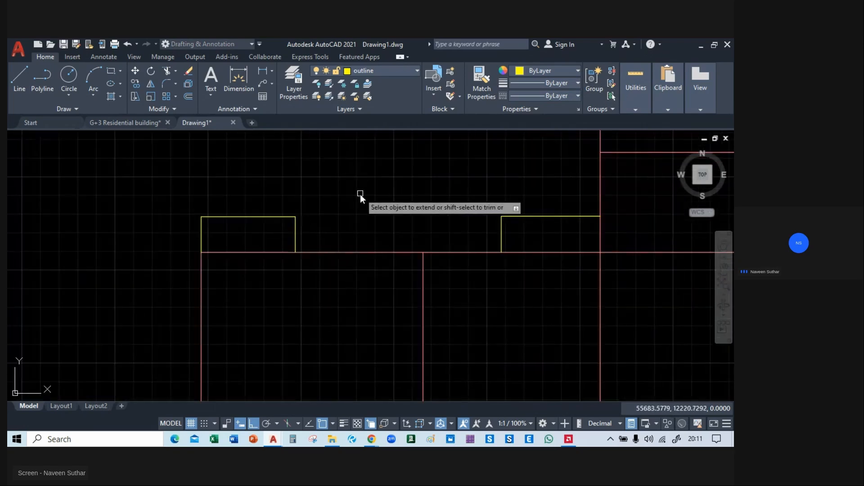
{"action": "scroll", "coordinate": [320, 199], "scroll_direction": "down", "scroll_amount": 2}
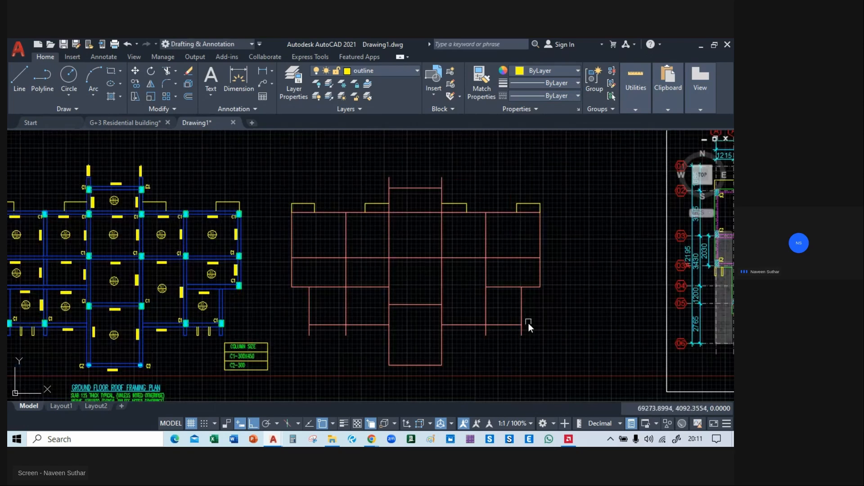
{"action": "mouse_move", "coordinate": [293, 242]}
{"action": "middle_mouse_down"}
{"action": "mouse_move", "coordinate": [403, 218]}
{"action": "mouse_move", "coordinate": [355, 258]}
{"action": "mouse_move", "coordinate": [356, 231]}
{"action": "mouse_move", "coordinate": [380, 195]}
{"action": "middle_mouse_up"}
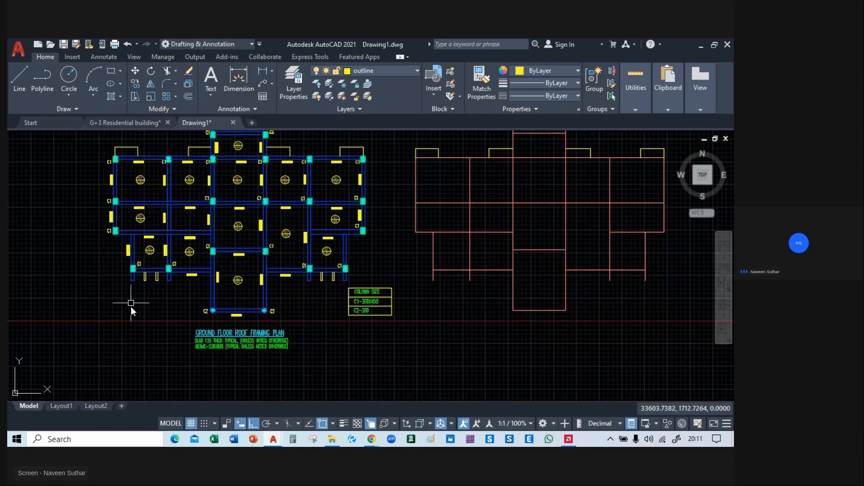
{"action": "scroll", "coordinate": [480, 220], "scroll_direction": "down", "scroll_amount": 4}
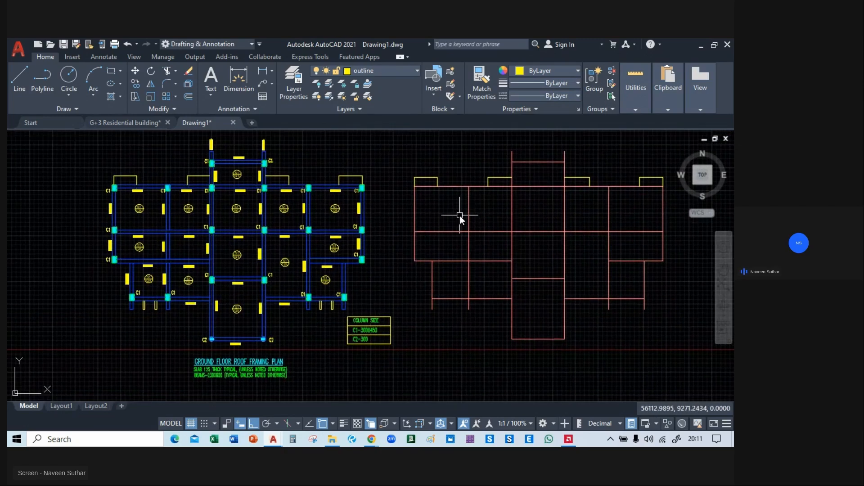
{"action": "mouse_move", "coordinate": [451, 245]}
{"action": "middle_mouse_down"}
{"action": "mouse_move", "coordinate": [348, 244]}
{"action": "mouse_move", "coordinate": [404, 235]}
{"action": "mouse_move", "coordinate": [409, 252]}
{"action": "middle_mouse_up"}
{"action": "scroll", "coordinate": [374, 246], "scroll_direction": "up", "scroll_amount": 2}
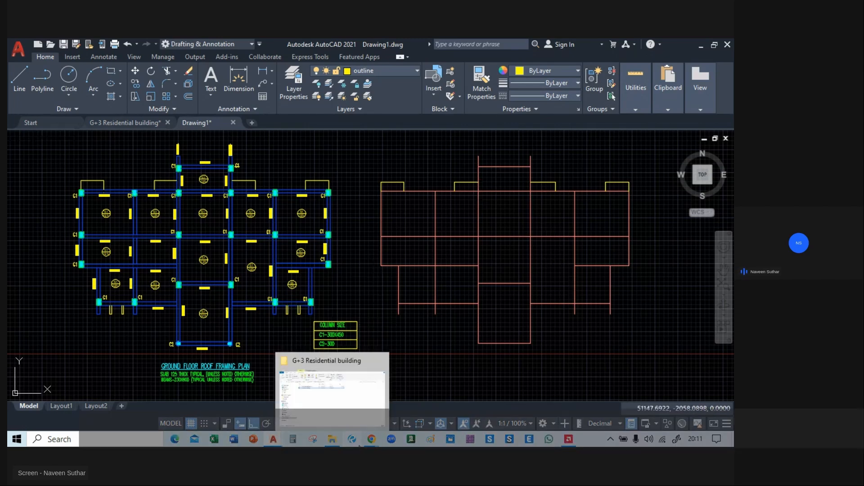
Switch to the live class page in Chrome and invite the viewer in the participants list to the stage.
{"action": "mouse_move", "coordinate": [371, 439]}
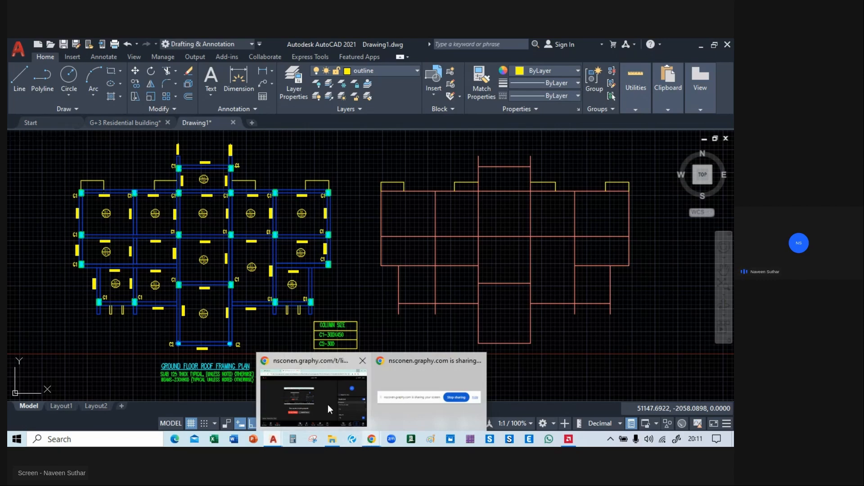
{"action": "left_click", "coordinate": [316, 385]}
{"action": "scroll", "coordinate": [610, 310], "scroll_direction": "down", "scroll_amount": 2}
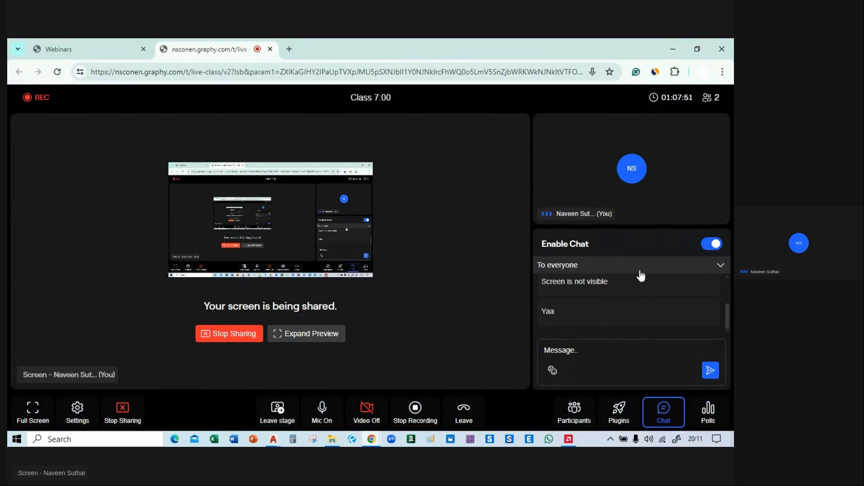
{"action": "left_click", "coordinate": [581, 413]}
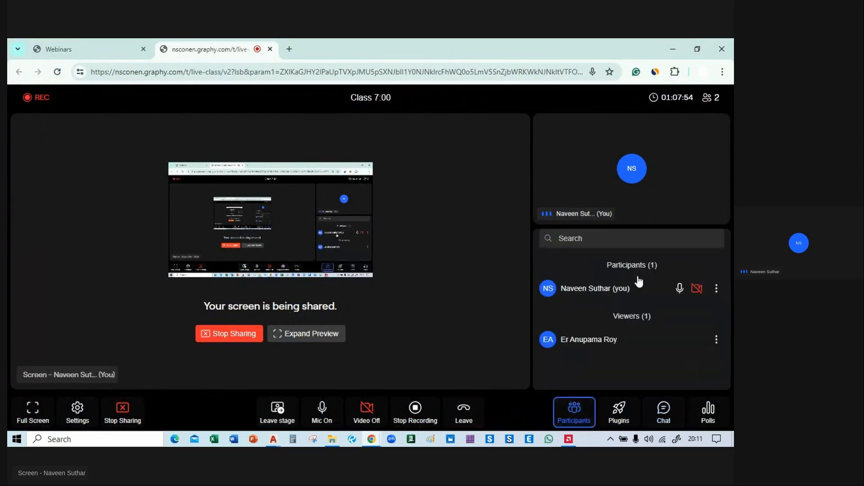
{"action": "left_click", "coordinate": [716, 341]}
{"action": "left_click", "coordinate": [669, 359]}
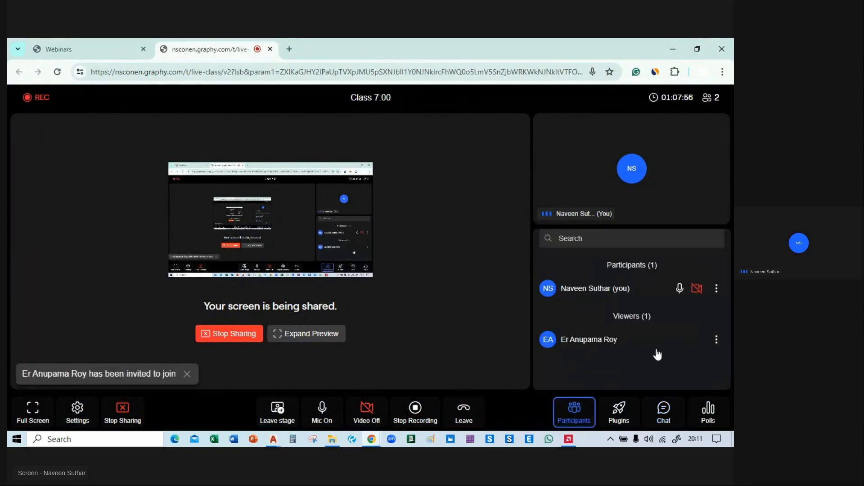
Dismiss the invitation notice and invite the same viewer to the stage again.
{"action": "left_click", "coordinate": [186, 376]}
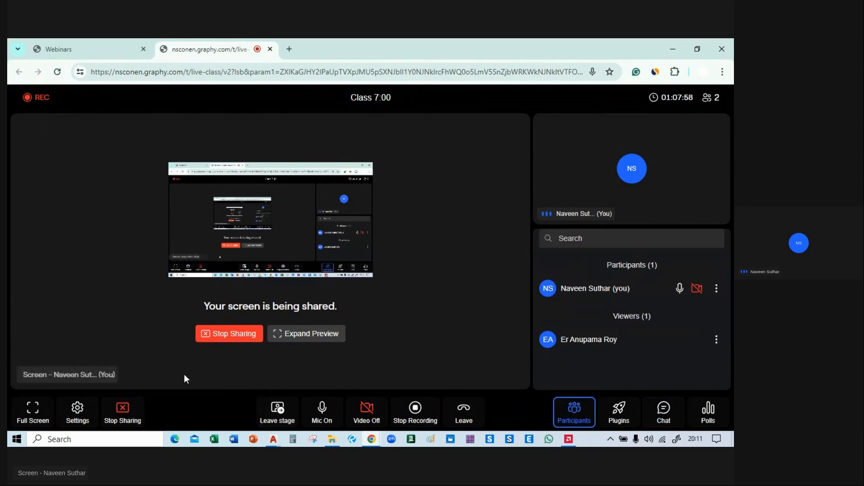
{"action": "left_click", "coordinate": [715, 342]}
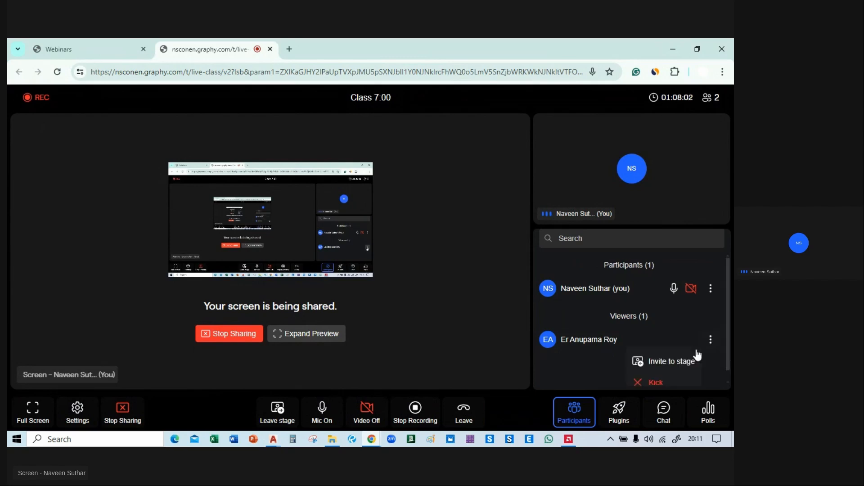
{"action": "left_click", "coordinate": [678, 361]}
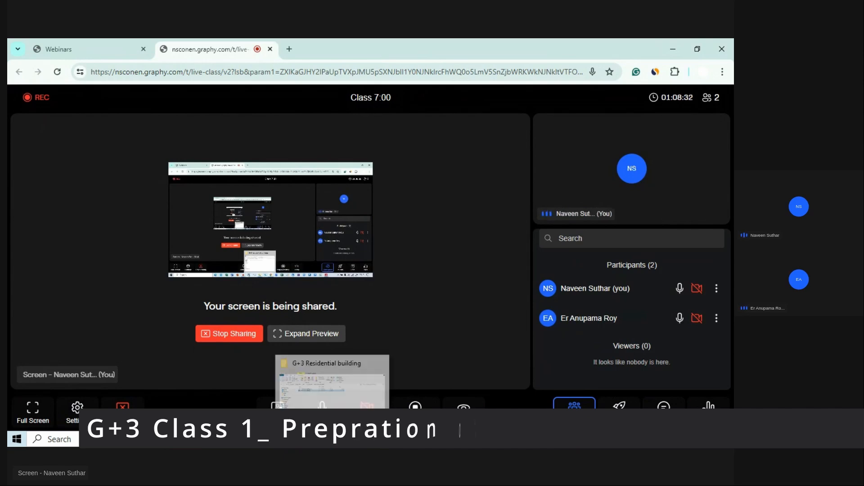
Switch back to the AutoCAD drawing and examine the grid A/02 corner column and adjoining projection beside Bedroom-01 on the ground floor plan.
{"action": "mouse_move", "coordinate": [274, 439]}
{"action": "left_click", "coordinate": [299, 385]}
{"action": "middle_click_drag", "start_coordinate": [354, 268], "coordinate": [731, 288]}
{"action": "middle_click_drag", "start_coordinate": [174, 247], "coordinate": [294, 245]}
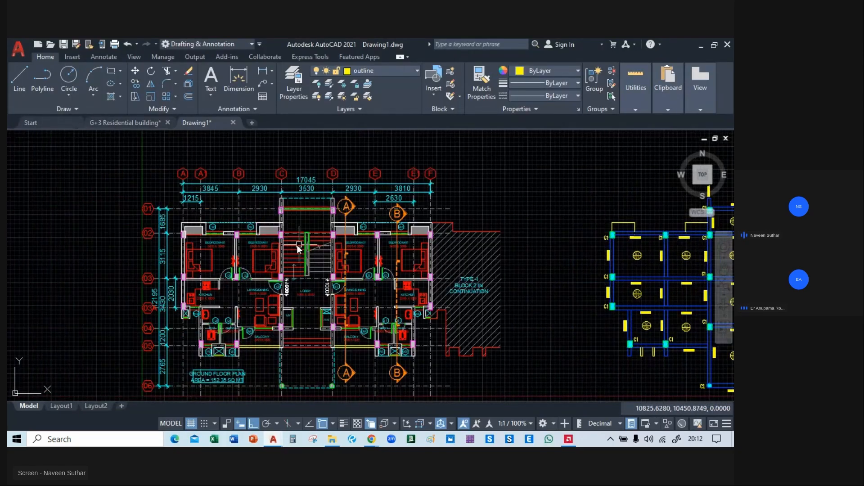
{"action": "scroll", "coordinate": [198, 233], "scroll_direction": "up", "scroll_amount": 6}
{"action": "scroll", "coordinate": [197, 233], "scroll_direction": "up", "scroll_amount": 2}
{"action": "mouse_move", "coordinate": [98, 256]}
{"action": "middle_mouse_down"}
{"action": "mouse_move", "coordinate": [179, 156]}
{"action": "mouse_move", "coordinate": [181, 173]}
{"action": "middle_mouse_up"}
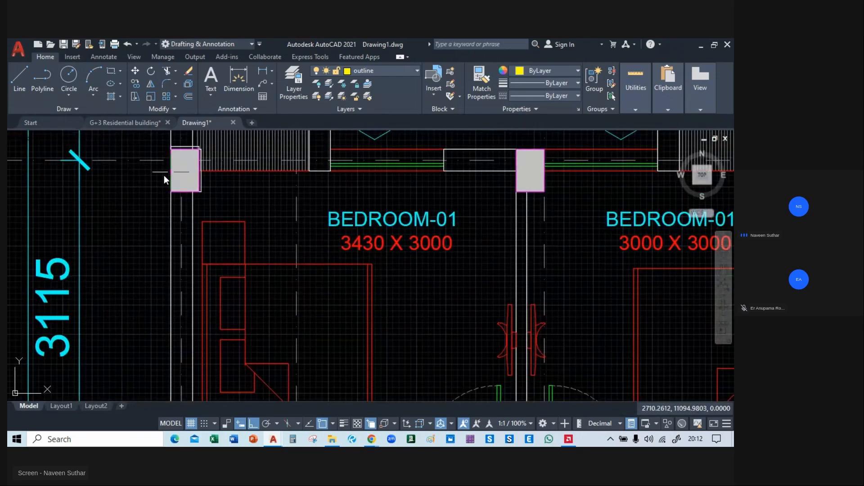
{"action": "scroll", "coordinate": [164, 175], "scroll_direction": "down", "scroll_amount": 6}
{"action": "middle_click_drag", "start_coordinate": [173, 229], "coordinate": [150, 331]}
{"action": "scroll", "coordinate": [101, 270], "scroll_direction": "up", "scroll_amount": 6}
{"action": "middle_click_drag", "start_coordinate": [259, 293], "coordinate": [214, 250]}
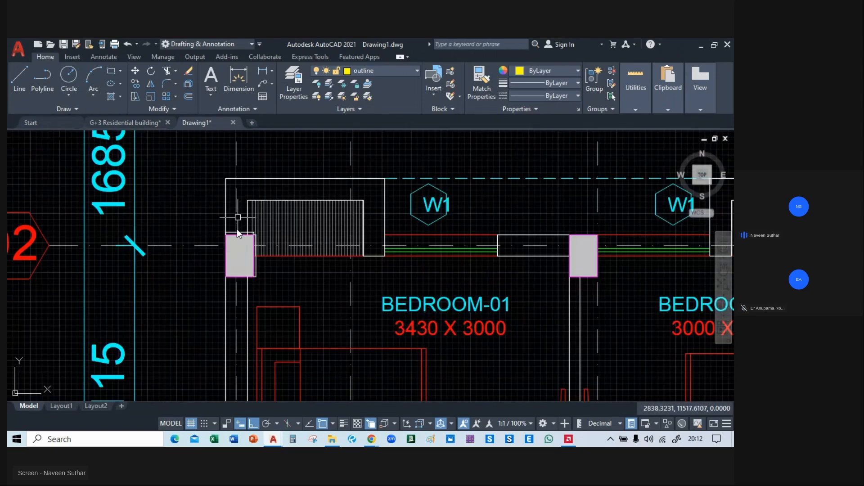
Examine the ground floor plan's grid 02 columns, walls and projections on both sides of the staircase.
{"action": "middle_click_drag", "start_coordinate": [638, 256], "coordinate": [129, 262]}
{"action": "middle_click_drag", "start_coordinate": [514, 261], "coordinate": [140, 282]}
{"action": "middle_click_drag", "start_coordinate": [350, 276], "coordinate": [590, 293]}
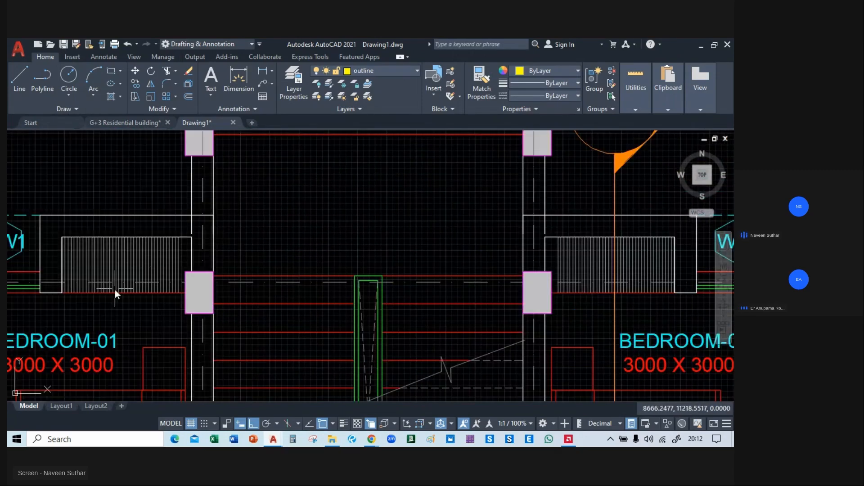
{"action": "scroll", "coordinate": [115, 290], "scroll_direction": "up", "scroll_amount": 4}
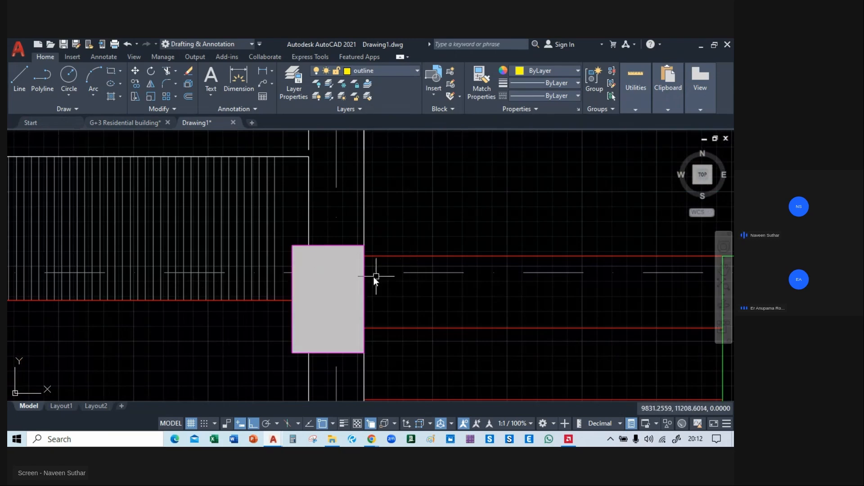
{"action": "scroll", "coordinate": [362, 278], "scroll_direction": "down", "scroll_amount": 4}
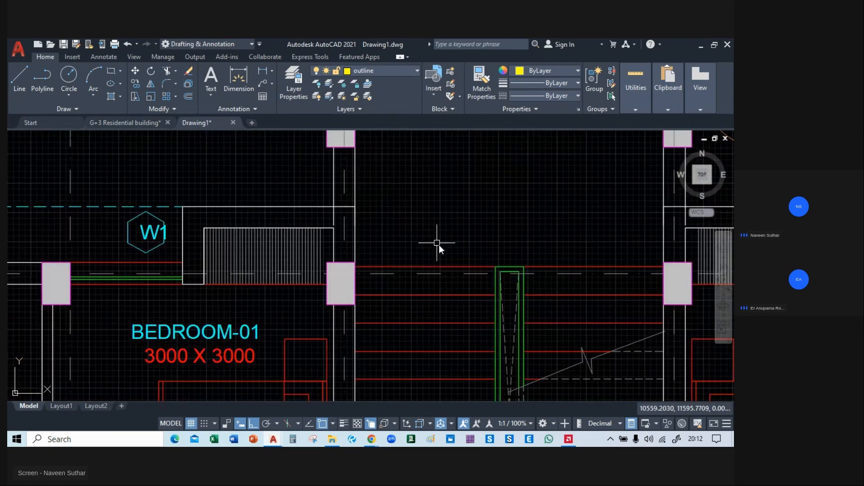
{"action": "scroll", "coordinate": [439, 245], "scroll_direction": "down", "scroll_amount": 2}
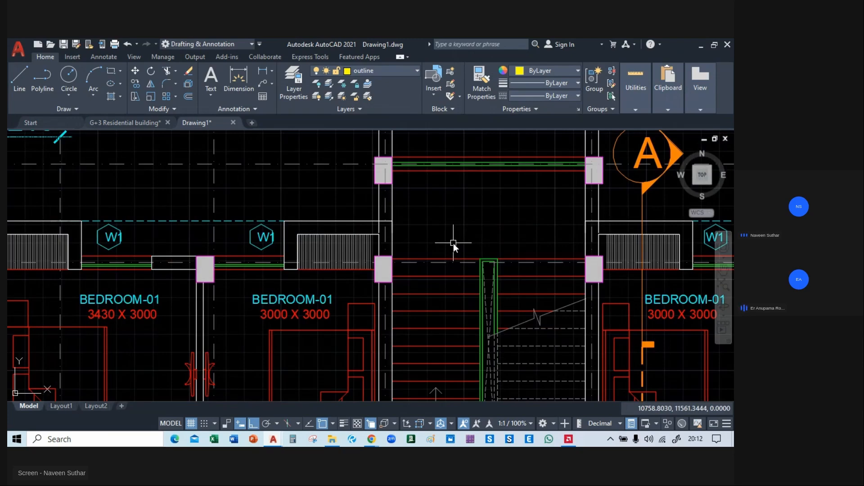
{"action": "scroll", "coordinate": [401, 197], "scroll_direction": "down", "scroll_amount": 5}
{"action": "scroll", "coordinate": [296, 309], "scroll_direction": "down", "scroll_amount": 2}
{"action": "scroll", "coordinate": [334, 302], "scroll_direction": "up", "scroll_amount": 6}
{"action": "scroll", "coordinate": [378, 279], "scroll_direction": "down", "scroll_amount": 4}
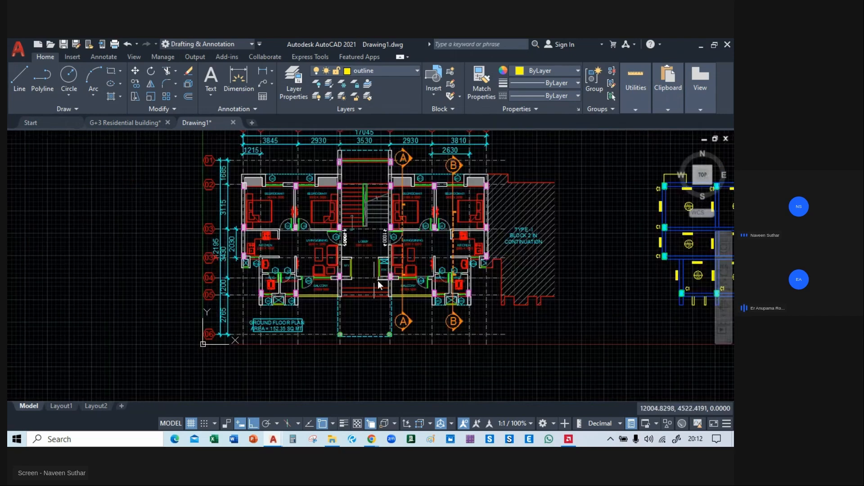
Compare the reference column layout with the ground floor roof framing plan along the grid 02 beam line and projections.
{"action": "middle_click_drag", "start_coordinate": [482, 285], "coordinate": [8, 281]}
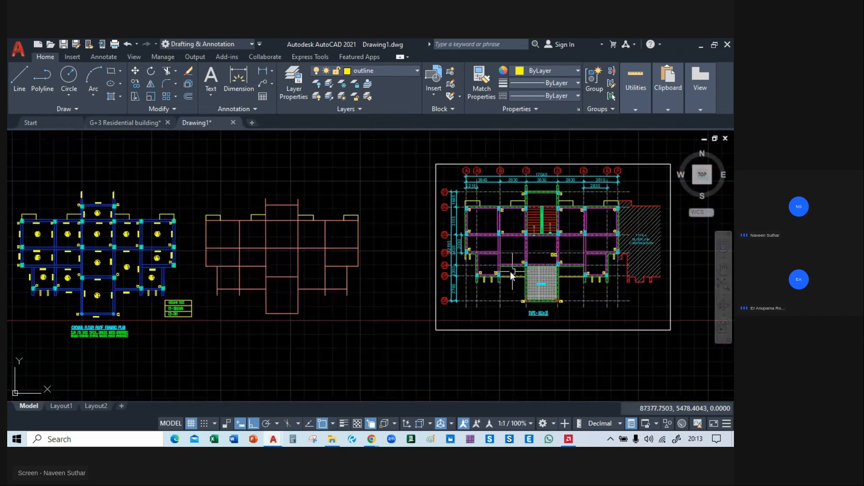
{"action": "scroll", "coordinate": [515, 266], "scroll_direction": "up", "scroll_amount": 6}
{"action": "middle_click_drag", "start_coordinate": [515, 266], "coordinate": [163, 334]}
{"action": "scroll", "coordinate": [163, 334], "scroll_direction": "down", "scroll_amount": 2}
{"action": "mouse_move", "coordinate": [336, 239]}
{"action": "middle_mouse_down"}
{"action": "mouse_move", "coordinate": [354, 225]}
{"action": "mouse_move", "coordinate": [440, 279]}
{"action": "mouse_move", "coordinate": [474, 287]}
{"action": "middle_mouse_up"}
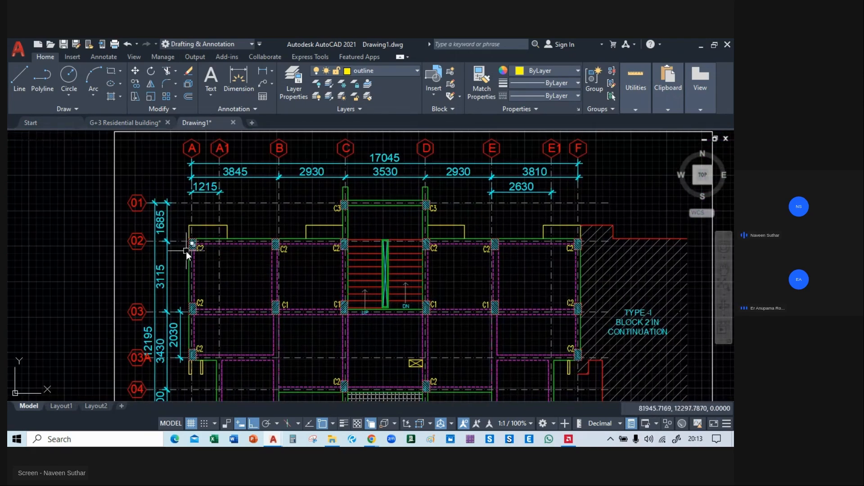
{"action": "middle_click_drag", "start_coordinate": [186, 252], "coordinate": [669, 254]}
{"action": "middle_click_drag", "start_coordinate": [217, 272], "coordinate": [700, 226]}
{"action": "mouse_move", "coordinate": [73, 255]}
{"action": "middle_mouse_down"}
{"action": "mouse_move", "coordinate": [214, 237]}
{"action": "mouse_move", "coordinate": [177, 273]}
{"action": "middle_mouse_up"}
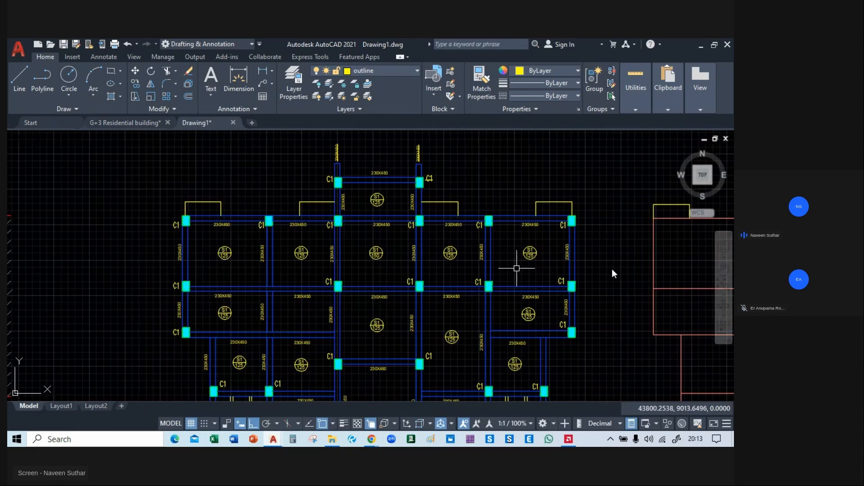
{"action": "middle_click_drag", "start_coordinate": [661, 263], "coordinate": [15, 259]}
{"action": "mouse_move", "coordinate": [651, 315]}
{"action": "middle_mouse_down"}
{"action": "mouse_move", "coordinate": [393, 317]}
{"action": "mouse_move", "coordinate": [205, 261]}
{"action": "middle_mouse_up"}
Examine the reference layout's grid 02 beam line and C2 columns where they meet the staircase.
{"action": "scroll", "coordinate": [205, 261], "scroll_direction": "up", "scroll_amount": 4}
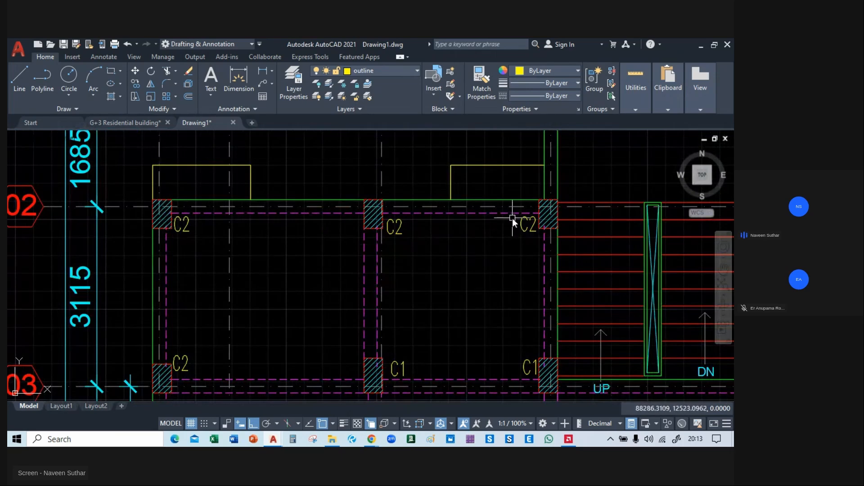
{"action": "middle_click_drag", "start_coordinate": [512, 218], "coordinate": [331, 225]}
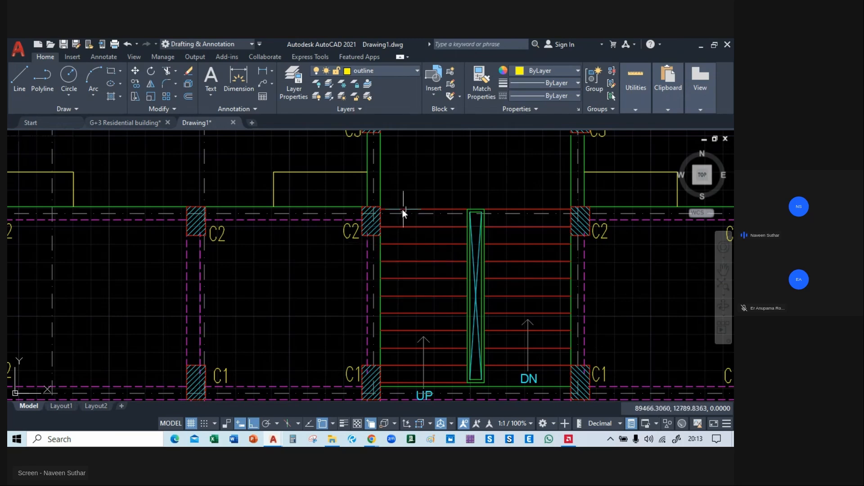
{"action": "scroll", "coordinate": [387, 219], "scroll_direction": "up", "scroll_amount": 4}
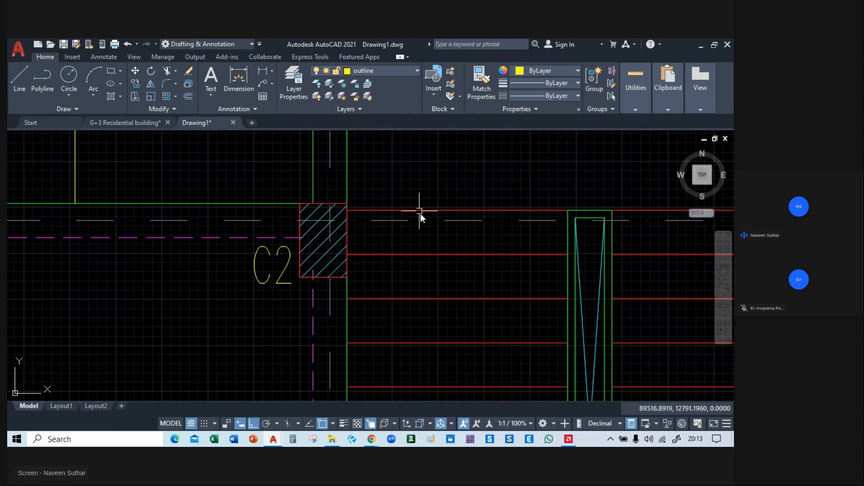
{"action": "scroll", "coordinate": [410, 214], "scroll_direction": "down", "scroll_amount": 4}
{"action": "middle_click_drag", "start_coordinate": [410, 215], "coordinate": [354, 236]}
{"action": "scroll", "coordinate": [320, 225], "scroll_direction": "up", "scroll_amount": 4}
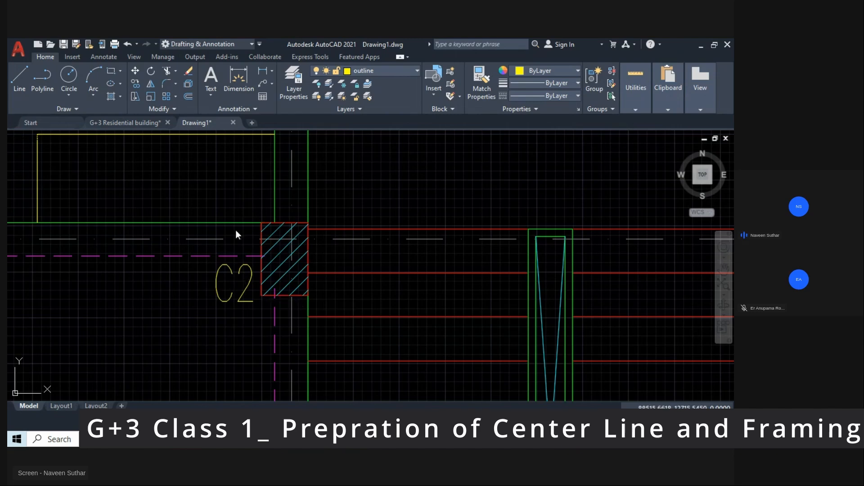
{"action": "scroll", "coordinate": [236, 231], "scroll_direction": "down", "scroll_amount": 3}
{"action": "mouse_move", "coordinate": [460, 258]}
{"action": "middle_mouse_down"}
{"action": "mouse_move", "coordinate": [435, 337]}
{"action": "mouse_move", "coordinate": [439, 277]}
{"action": "middle_mouse_up"}
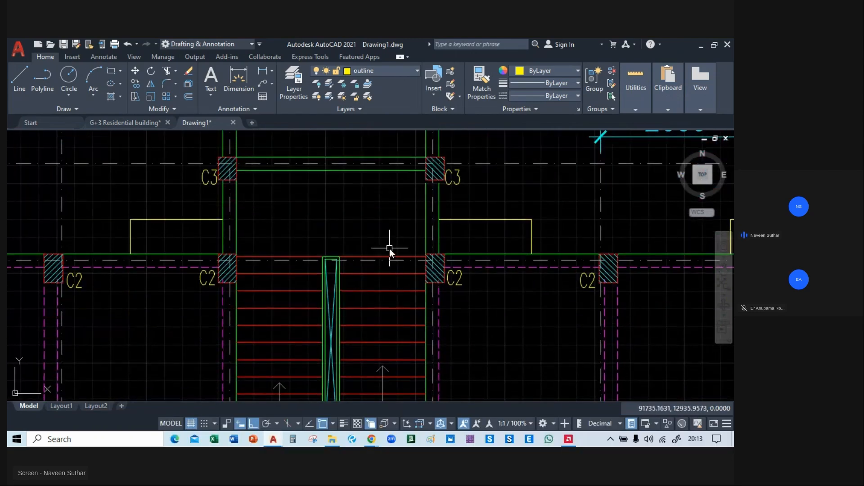
Examine the C2 columns and beams beside the terrace, and the overall column arrangement in the reference layout.
{"action": "scroll", "coordinate": [390, 248], "scroll_direction": "down", "scroll_amount": 4}
{"action": "mouse_move", "coordinate": [393, 294]}
{"action": "middle_mouse_down"}
{"action": "mouse_move", "coordinate": [410, 173]}
{"action": "mouse_move", "coordinate": [368, 253]}
{"action": "middle_mouse_up"}
{"action": "scroll", "coordinate": [335, 238], "scroll_direction": "up", "scroll_amount": 4}
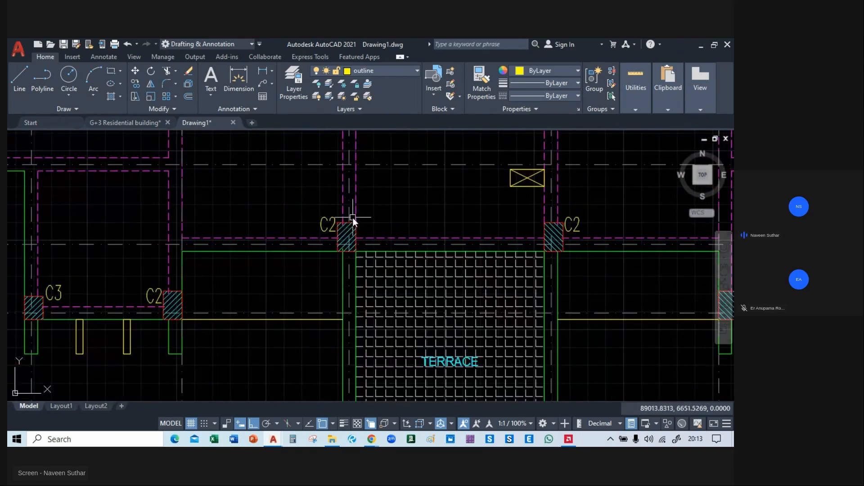
{"action": "scroll", "coordinate": [352, 217], "scroll_direction": "down", "scroll_amount": 4}
{"action": "middle_click_drag", "start_coordinate": [263, 264], "coordinate": [306, 371]}
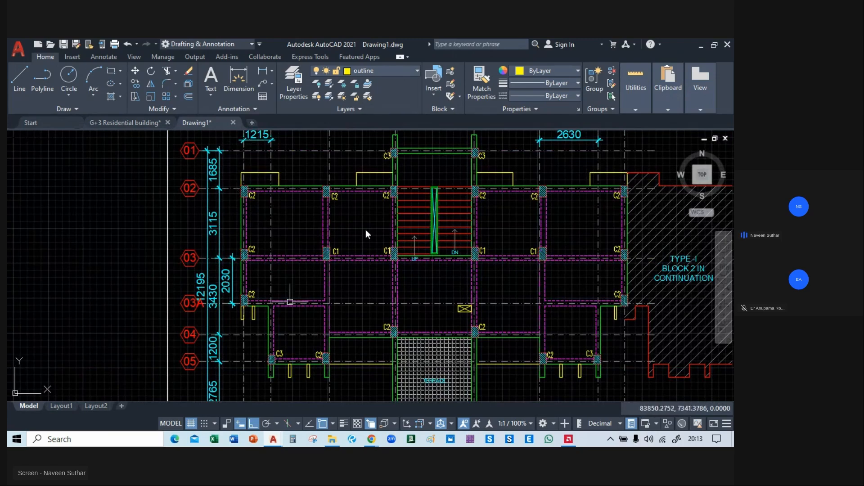
{"action": "middle_click_drag", "start_coordinate": [575, 239], "coordinate": [468, 236]}
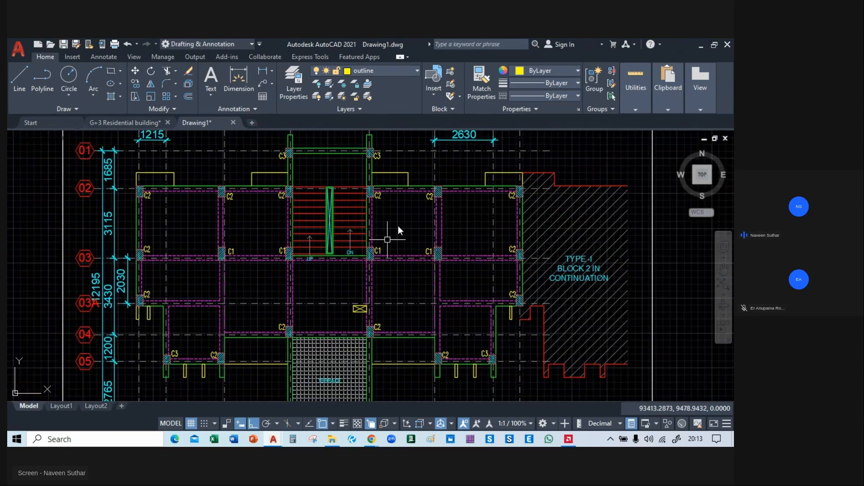
Compare the framing plan with the ground floor plan around the living rooms, balconies and grid 04 columns.
{"action": "scroll", "coordinate": [194, 236], "scroll_direction": "down", "scroll_amount": 2}
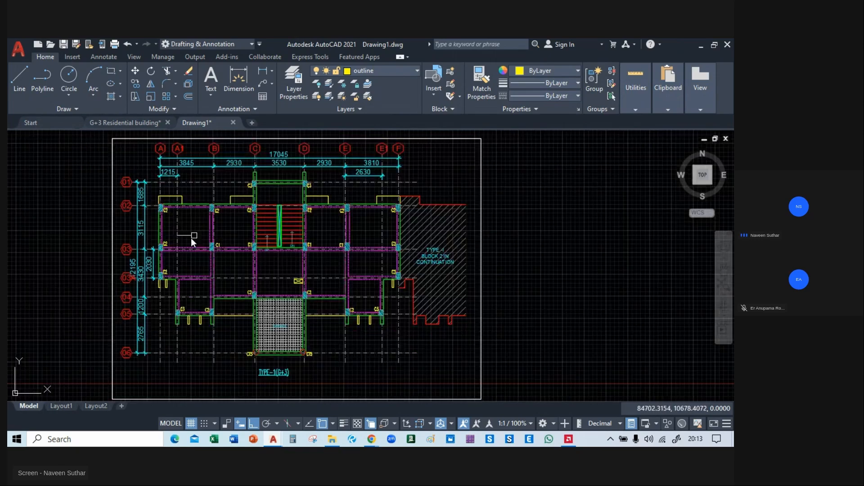
{"action": "middle_click_drag", "start_coordinate": [201, 243], "coordinate": [719, 246]}
{"action": "middle_click_drag", "start_coordinate": [35, 252], "coordinate": [667, 232]}
{"action": "scroll", "coordinate": [284, 239], "scroll_direction": "up", "scroll_amount": 4}
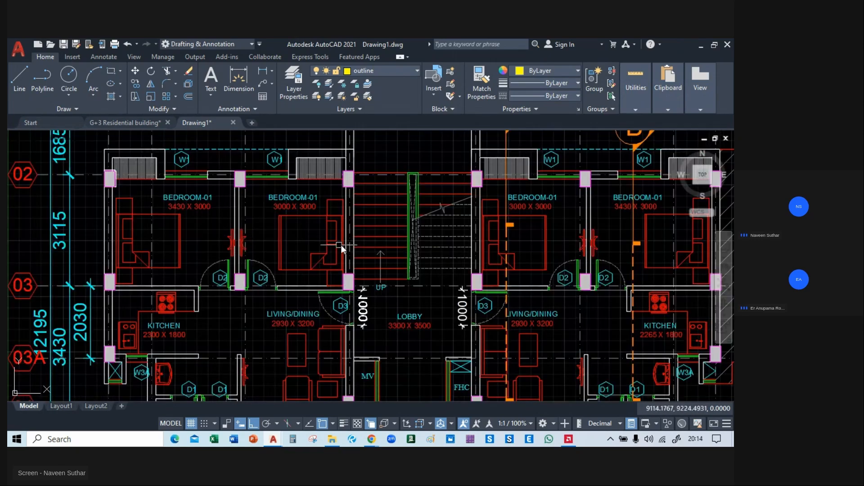
{"action": "middle_click_drag", "start_coordinate": [341, 242], "coordinate": [369, 147]}
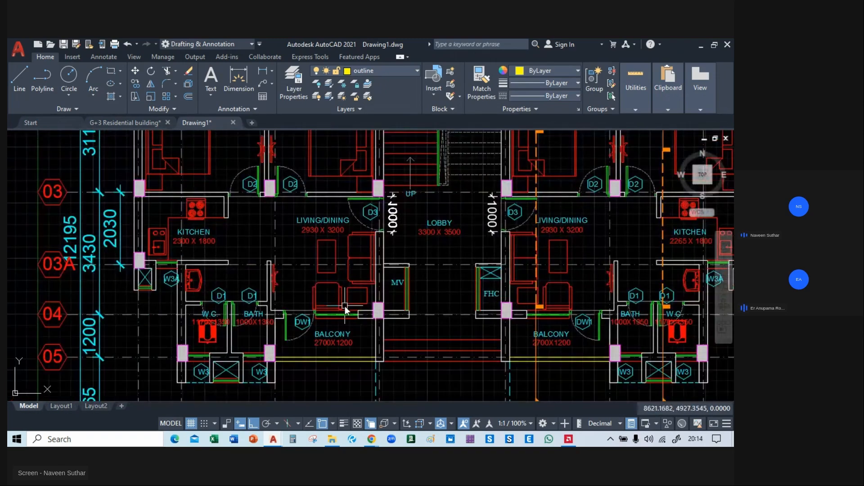
{"action": "scroll", "coordinate": [345, 306], "scroll_direction": "up", "scroll_amount": 2}
{"action": "middle_click_drag", "start_coordinate": [345, 306], "coordinate": [249, 271]}
{"action": "scroll", "coordinate": [223, 292], "scroll_direction": "down", "scroll_amount": 2}
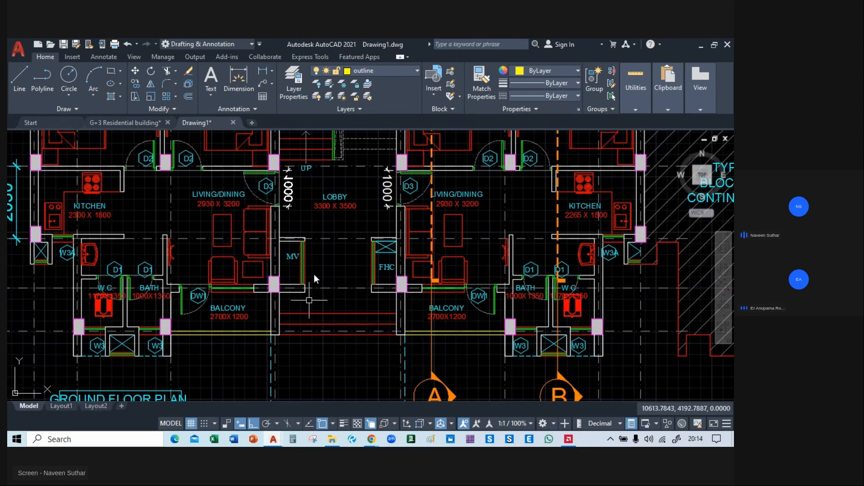
Examine the ground floor plan's bedroom window walls, wardrobe projections and columns along grid 02.
{"action": "middle_click_drag", "start_coordinate": [328, 221], "coordinate": [372, 385]}
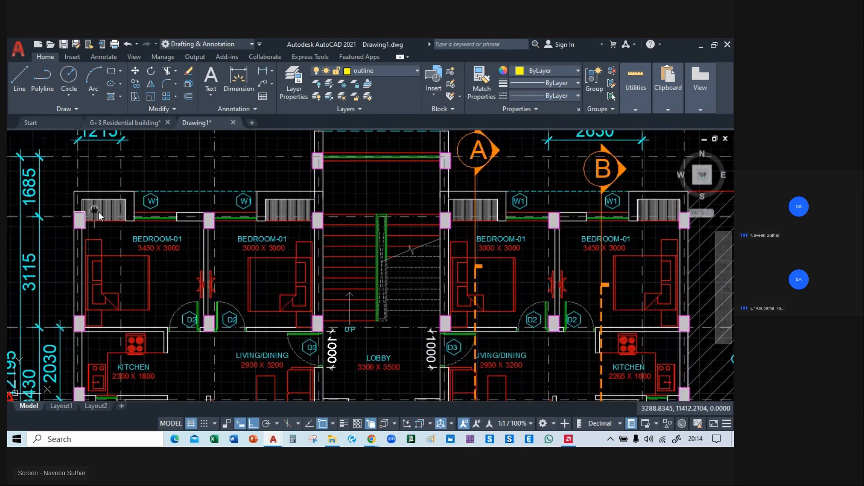
{"action": "middle_click_drag", "start_coordinate": [98, 213], "coordinate": [293, 257]}
{"action": "scroll", "coordinate": [330, 191], "scroll_direction": "up", "scroll_amount": 4}
{"action": "middle_click_drag", "start_coordinate": [268, 331], "coordinate": [262, 248]}
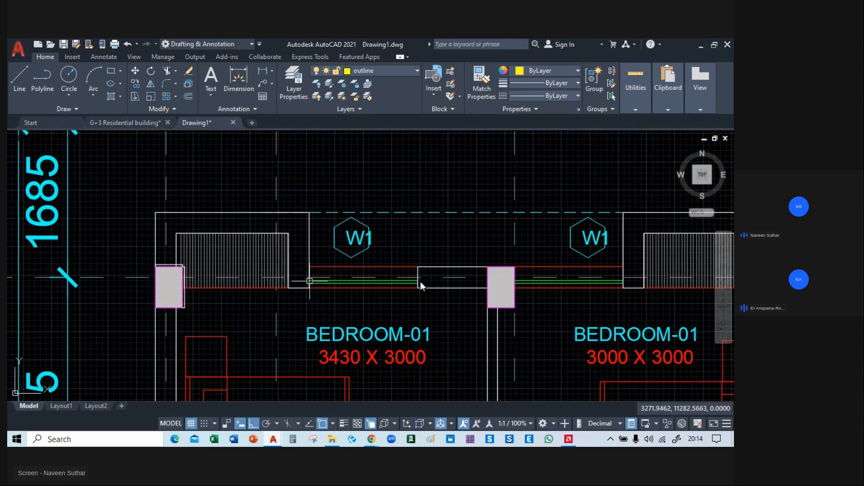
{"action": "scroll", "coordinate": [523, 286], "scroll_direction": "down", "scroll_amount": 4}
{"action": "middle_click_drag", "start_coordinate": [592, 296], "coordinate": [320, 294]}
{"action": "middle_click_drag", "start_coordinate": [280, 326], "coordinate": [325, 379]}
{"action": "middle_click_drag", "start_coordinate": [520, 317], "coordinate": [357, 279]}
{"action": "scroll", "coordinate": [357, 278], "scroll_direction": "down", "scroll_amount": 2}
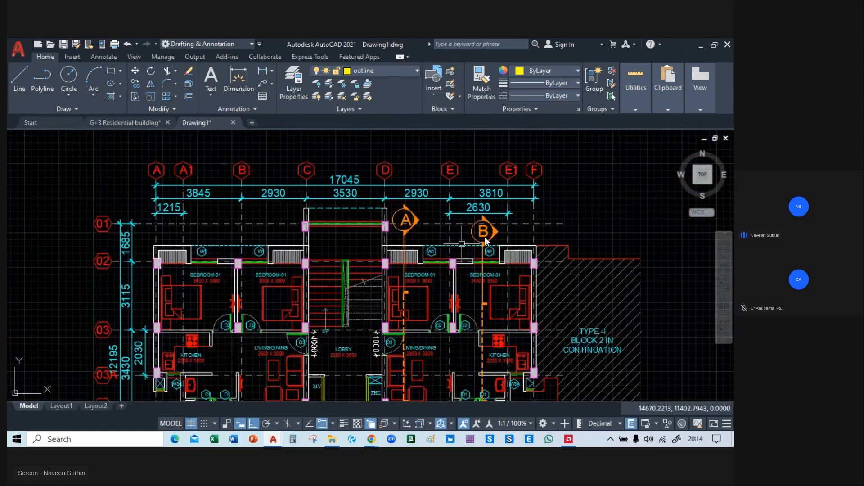
Check the reference column layout against the BEDROOM-01 columns between grids A and C on the ground floor plan.
{"action": "middle_click_drag", "start_coordinate": [486, 235], "coordinate": [291, 234]}
{"action": "middle_click_drag", "start_coordinate": [409, 197], "coordinate": [351, 197]}
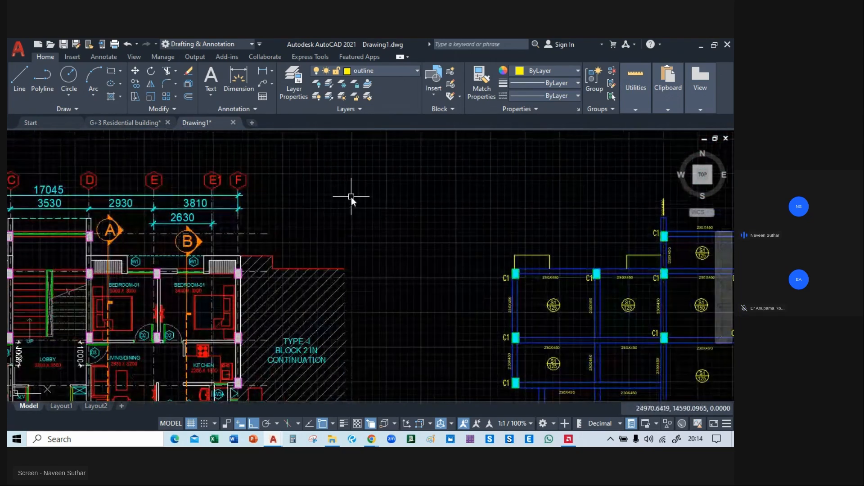
{"action": "middle_click_drag", "start_coordinate": [387, 257], "coordinate": [574, 241]}
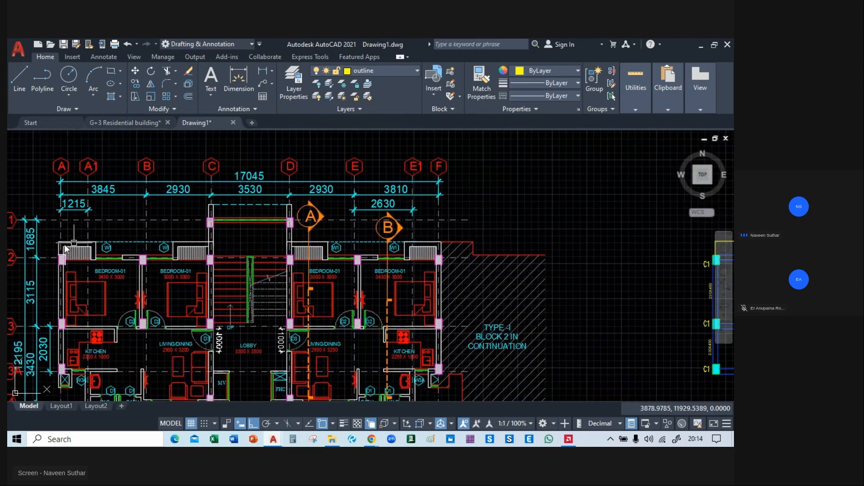
{"action": "scroll", "coordinate": [91, 225], "scroll_direction": "up", "scroll_amount": 4}
{"action": "mouse_move", "coordinate": [91, 225]}
{"action": "middle_mouse_down"}
{"action": "mouse_move", "coordinate": [145, 289]}
{"action": "mouse_move", "coordinate": [192, 214]}
{"action": "middle_mouse_up"}
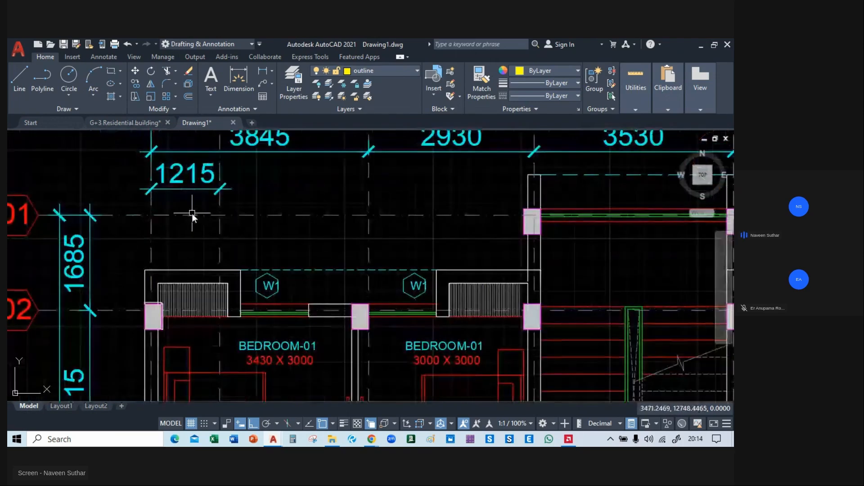
{"action": "middle_click_drag", "start_coordinate": [220, 313], "coordinate": [206, 193]}
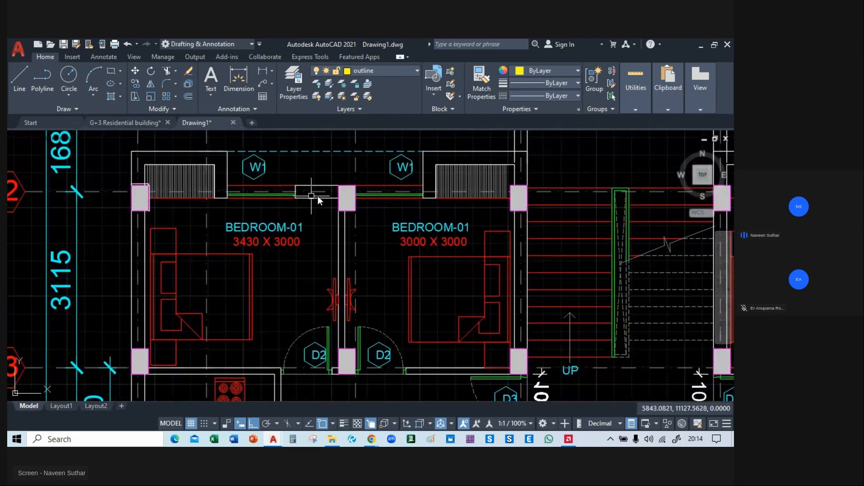
{"action": "middle_click_drag", "start_coordinate": [317, 196], "coordinate": [323, 231]}
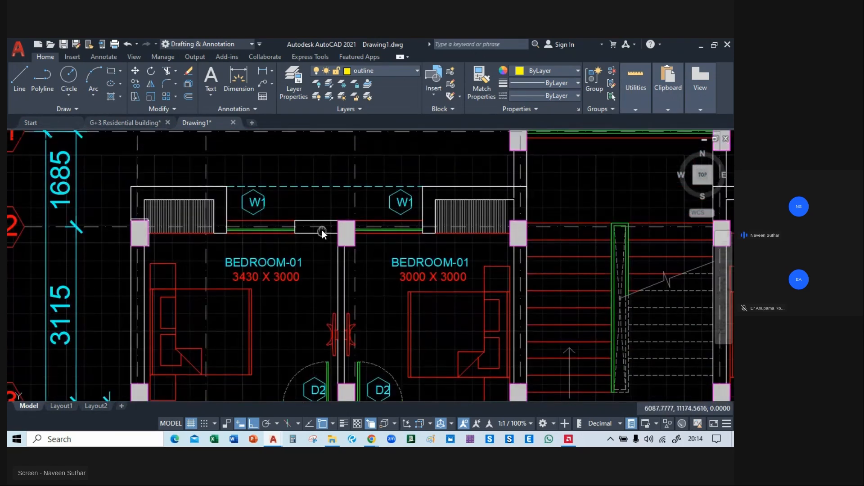
Switch to File Explorer and browse to the NSCON ENGINEERING LLP folder under Experience on the E: drive.
{"action": "mouse_move", "coordinate": [332, 439]}
{"action": "left_click", "coordinate": [322, 403]}
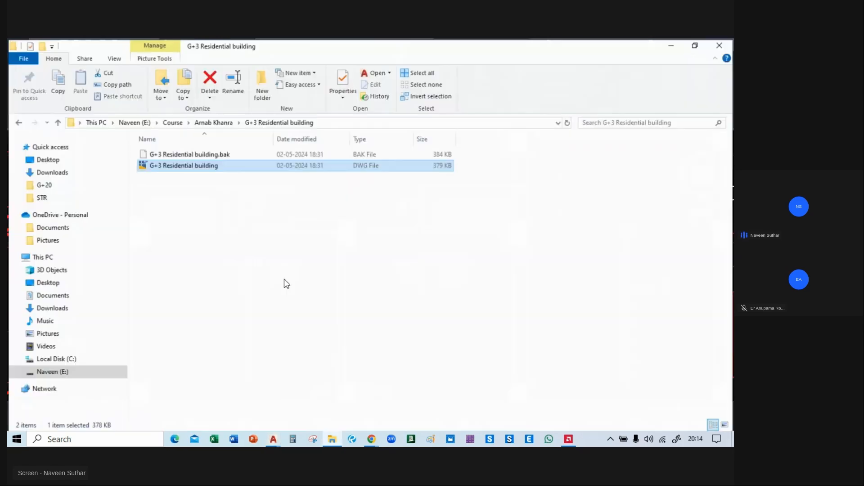
{"action": "left_click", "coordinate": [18, 122]}
{"action": "left_click", "coordinate": [18, 121]}
{"action": "left_click", "coordinate": [18, 121]}
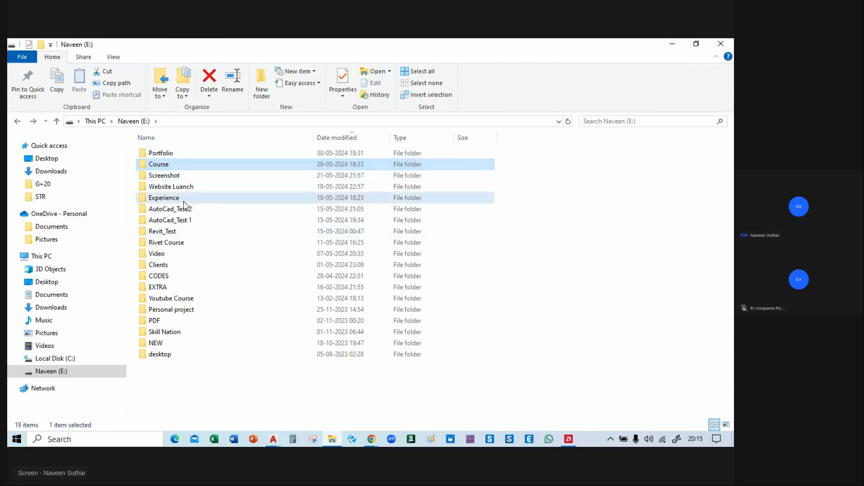
{"action": "double_click", "coordinate": [186, 199]}
{"action": "double_click", "coordinate": [181, 175]}
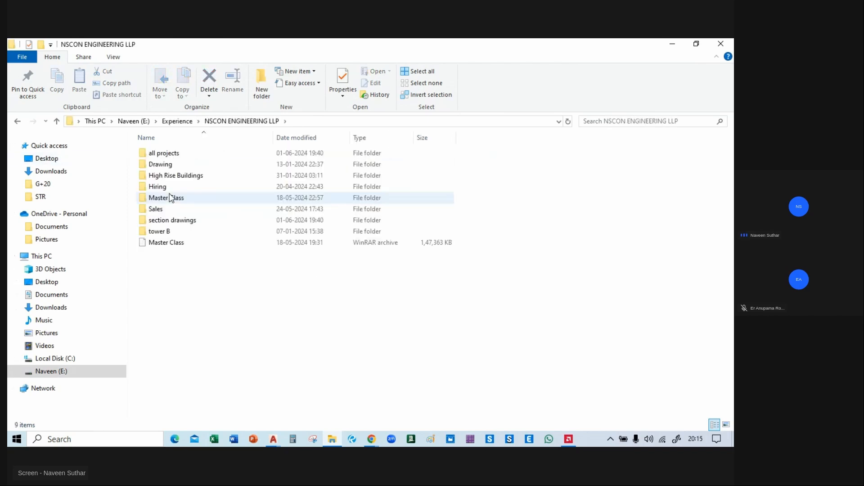
{"action": "double_click", "coordinate": [180, 164]}
{"action": "left_click", "coordinate": [17, 121]}
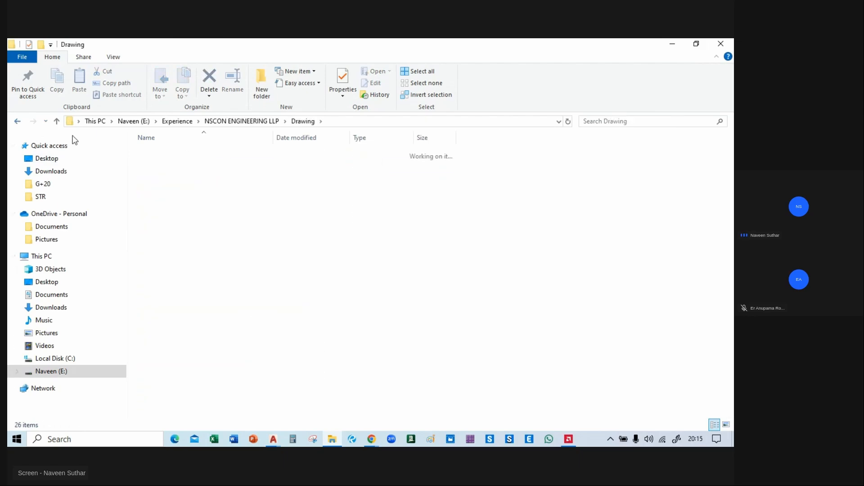
Open project information.dwg from the all projects folder and dismiss the dense hatch pattern prompt.
{"action": "double_click", "coordinate": [193, 153]}
{"action": "double_click", "coordinate": [195, 176]}
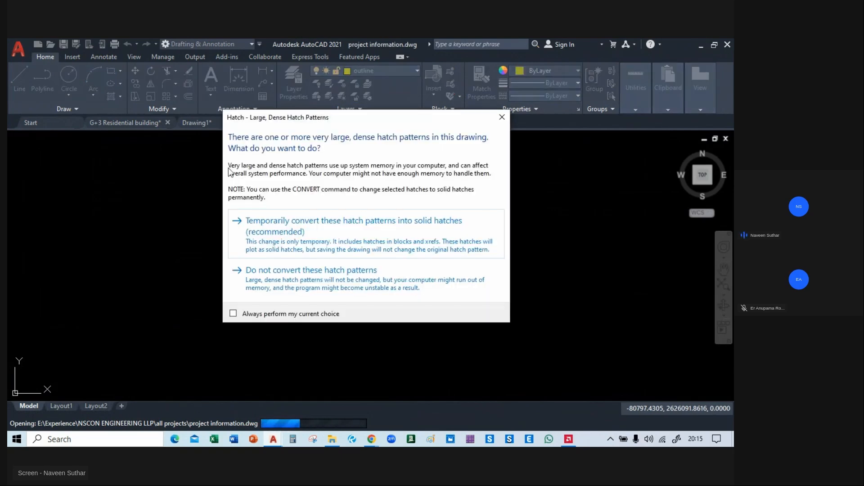
{"action": "left_click", "coordinate": [504, 117]}
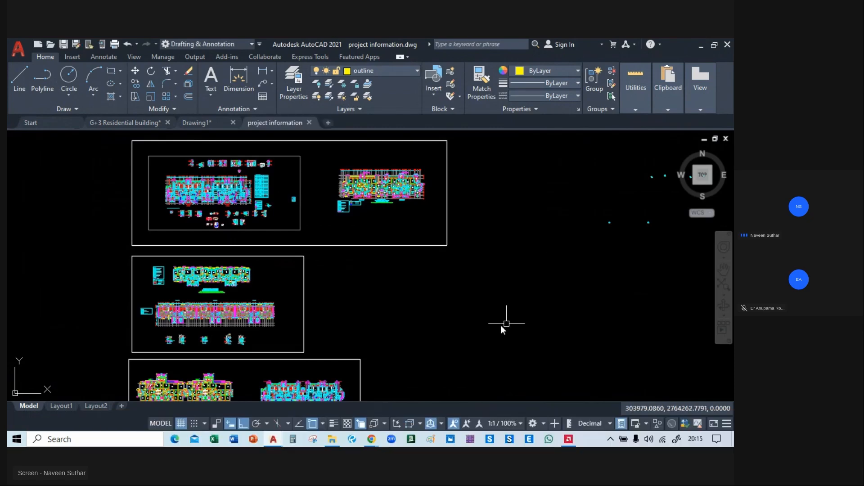
Look through the framed project layouts and locate the framing plan of the building with the auditorium.
{"action": "middle_click_drag", "start_coordinate": [404, 302], "coordinate": [429, 57]}
{"action": "scroll", "coordinate": [410, 312], "scroll_direction": "down", "scroll_amount": 2}
{"action": "middle_click_drag", "start_coordinate": [410, 312], "coordinate": [401, 96]}
{"action": "middle_click_drag", "start_coordinate": [399, 357], "coordinate": [396, 144]}
{"action": "scroll", "coordinate": [398, 143], "scroll_direction": "down", "scroll_amount": 2}
{"action": "mouse_move", "coordinate": [398, 311]}
{"action": "middle_mouse_down"}
{"action": "mouse_move", "coordinate": [398, 143]}
{"action": "mouse_move", "coordinate": [419, 272]}
{"action": "mouse_move", "coordinate": [394, 81]}
{"action": "middle_mouse_up"}
{"action": "middle_click_drag", "start_coordinate": [399, 229], "coordinate": [399, 81]}
{"action": "middle_click_drag", "start_coordinate": [399, 324], "coordinate": [402, 90]}
{"action": "middle_click_drag", "start_coordinate": [390, 365], "coordinate": [373, 291]}
{"action": "scroll", "coordinate": [274, 222], "scroll_direction": "up", "scroll_amount": 8}
{"action": "middle_click_drag", "start_coordinate": [120, 228], "coordinate": [44, 227]}
{"action": "scroll", "coordinate": [216, 204], "scroll_direction": "up", "scroll_amount": 5}
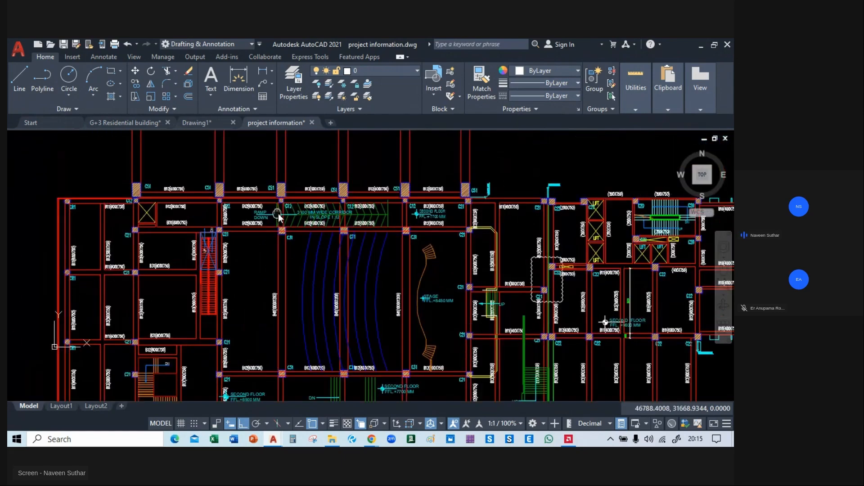
Examine the auditorium building's framing plan, including its columns and the long parallel beams beyond the ramp corridor.
{"action": "middle_click_drag", "start_coordinate": [469, 221], "coordinate": [125, 215]}
{"action": "middle_click_drag", "start_coordinate": [338, 196], "coordinate": [368, 405]}
{"action": "middle_click_drag", "start_coordinate": [285, 321], "coordinate": [663, 272]}
{"action": "middle_click_drag", "start_coordinate": [228, 196], "coordinate": [252, 395]}
{"action": "scroll", "coordinate": [221, 248], "scroll_direction": "down", "scroll_amount": 5}
{"action": "middle_click_drag", "start_coordinate": [243, 182], "coordinate": [262, 115]}
{"action": "middle_click_drag", "start_coordinate": [227, 230], "coordinate": [280, 133]}
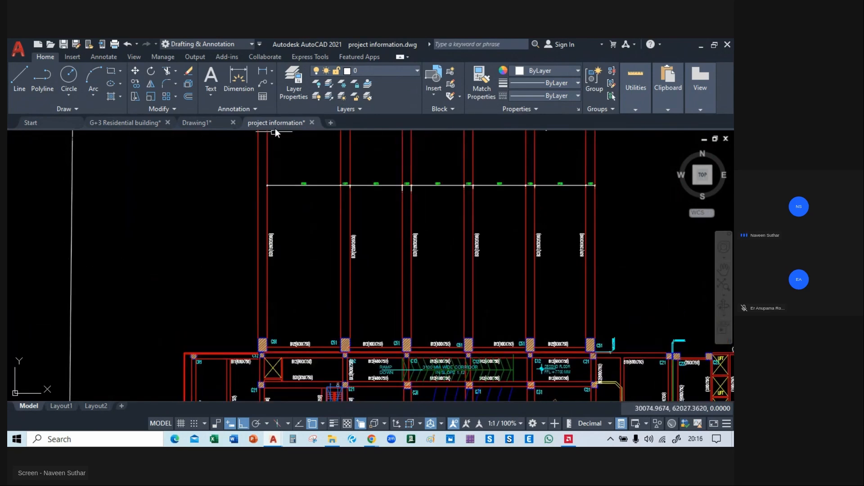
{"action": "middle_click_drag", "start_coordinate": [282, 190], "coordinate": [283, 159]}
{"action": "scroll", "coordinate": [170, 168], "scroll_direction": "down", "scroll_amount": 5}
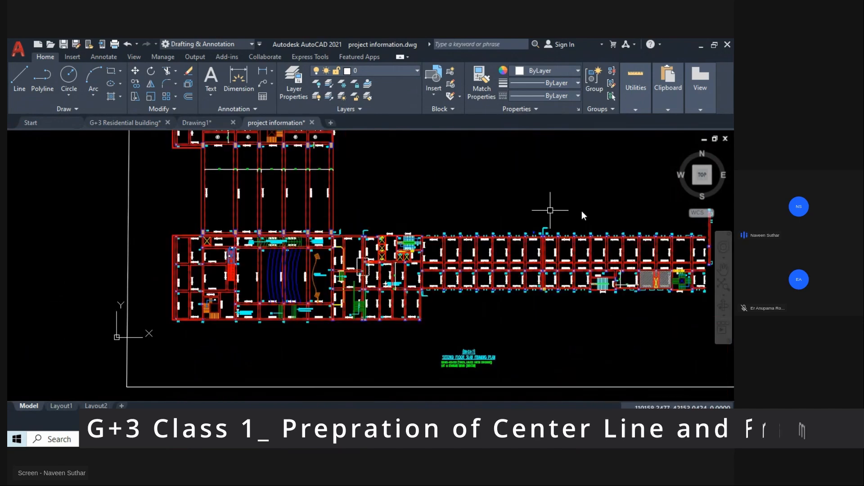
Examine the office wing on the matching ground floor plan, including the expansion joint, plumbing shafts and facade columns.
{"action": "middle_click_drag", "start_coordinate": [599, 211], "coordinate": [7, 211]}
{"action": "mouse_move", "coordinate": [324, 191]}
{"action": "middle_mouse_down"}
{"action": "mouse_move", "coordinate": [378, 297]}
{"action": "mouse_move", "coordinate": [265, 135]}
{"action": "mouse_move", "coordinate": [121, 210]}
{"action": "middle_mouse_up"}
{"action": "scroll", "coordinate": [335, 295], "scroll_direction": "up", "scroll_amount": 2}
{"action": "middle_click_drag", "start_coordinate": [445, 246], "coordinate": [322, 223]}
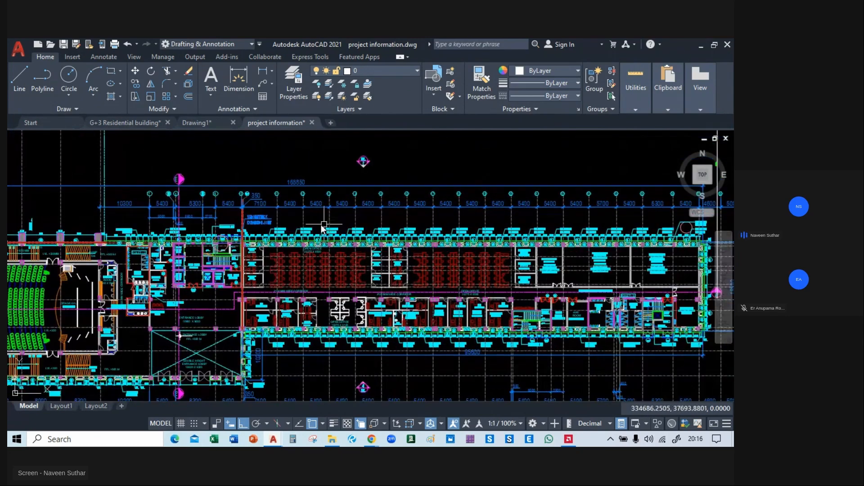
{"action": "scroll", "coordinate": [297, 238], "scroll_direction": "up", "scroll_amount": 8}
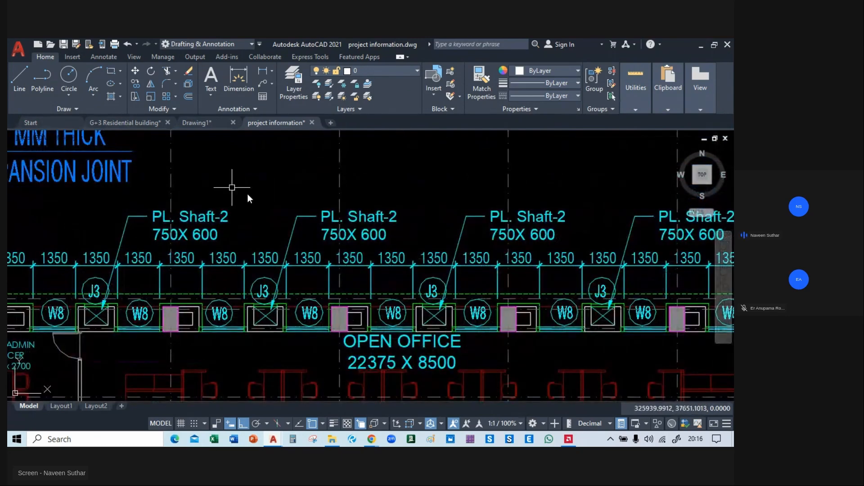
{"action": "scroll", "coordinate": [308, 249], "scroll_direction": "down", "scroll_amount": 1}
{"action": "scroll", "coordinate": [308, 225], "scroll_direction": "down", "scroll_amount": 2}
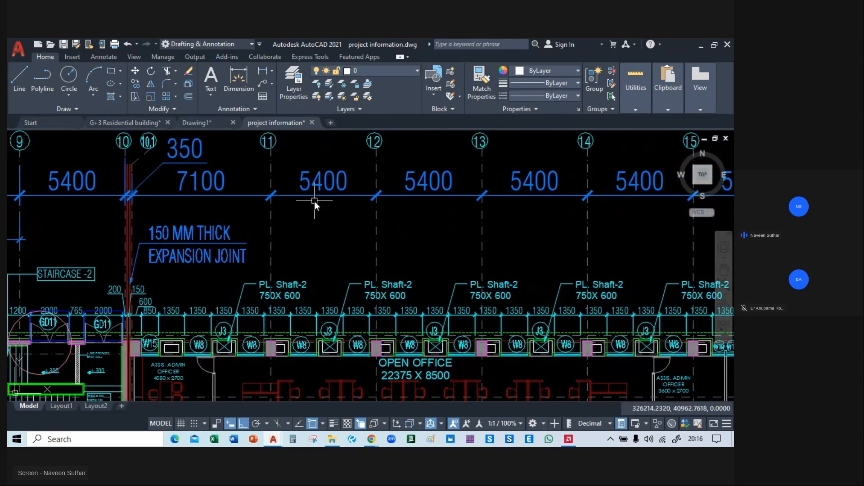
{"action": "middle_click_drag", "start_coordinate": [232, 237], "coordinate": [292, 237]}
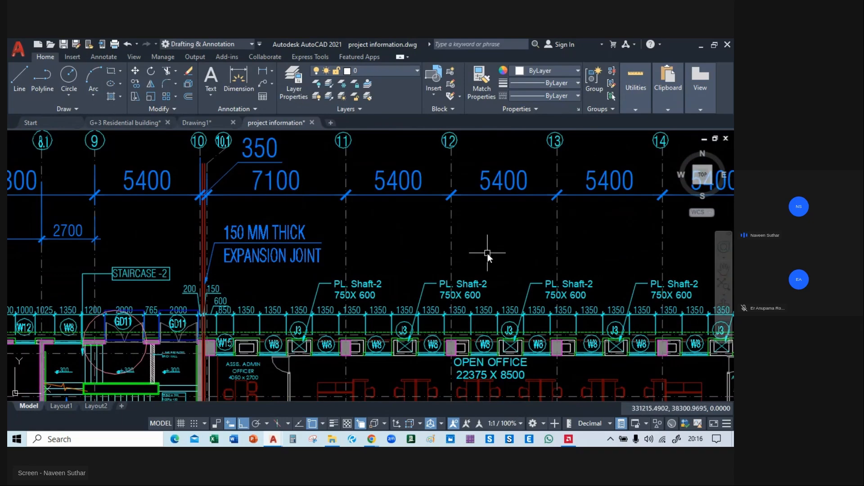
Examine the office wing's repeated grid bays, facade columns, open office area and record rooms from the expansion joint onwards.
{"action": "middle_click_drag", "start_coordinate": [443, 233], "coordinate": [233, 241]}
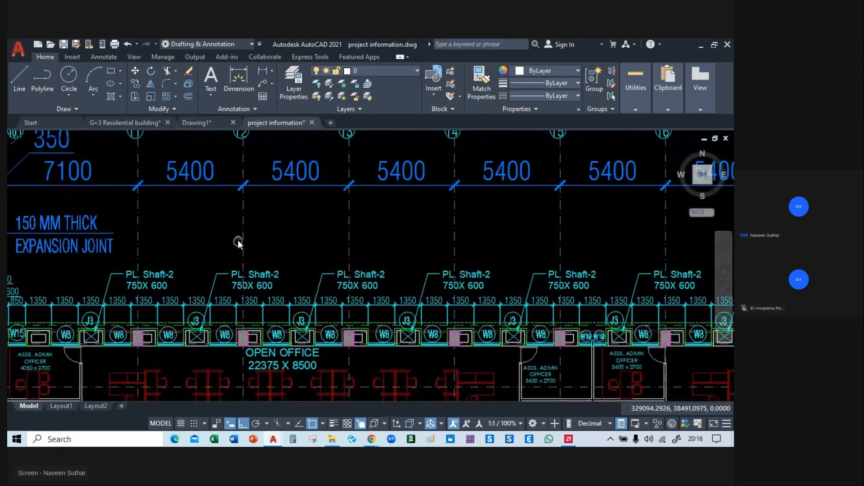
{"action": "middle_click_drag", "start_coordinate": [431, 243], "coordinate": [108, 245]}
{"action": "middle_click_drag", "start_coordinate": [502, 255], "coordinate": [731, 305]}
{"action": "middle_click_drag", "start_coordinate": [143, 269], "coordinate": [450, 281]}
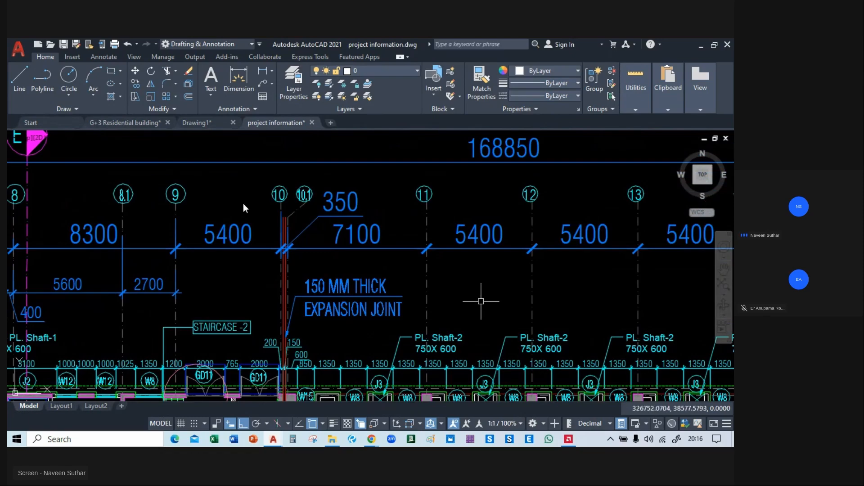
{"action": "middle_click_drag", "start_coordinate": [592, 396], "coordinate": [243, 203]}
{"action": "middle_click_drag", "start_coordinate": [542, 287], "coordinate": [71, 198]}
{"action": "middle_click_drag", "start_coordinate": [515, 230], "coordinate": [563, 279]}
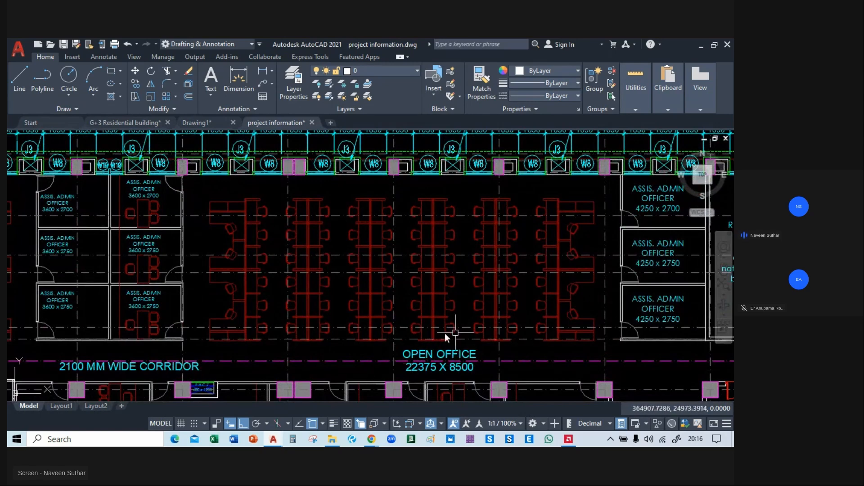
{"action": "middle_click_drag", "start_coordinate": [270, 242], "coordinate": [305, 420]}
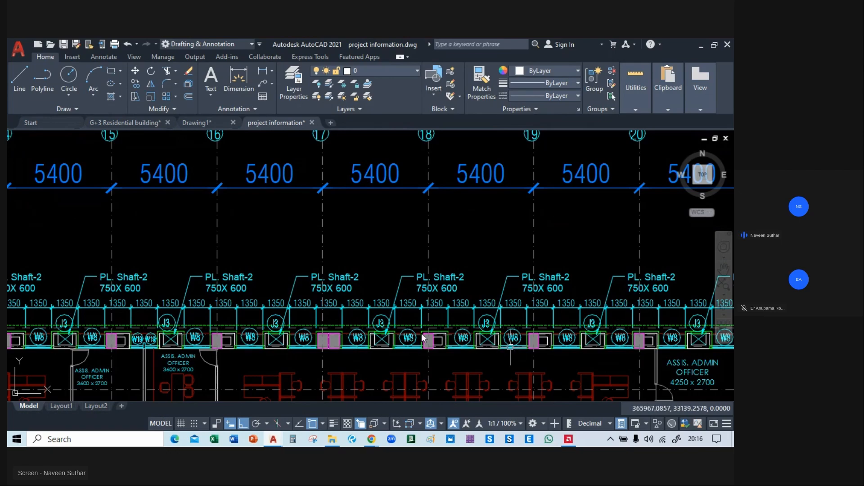
{"action": "middle_click_drag", "start_coordinate": [423, 337], "coordinate": [90, 288]}
{"action": "middle_click_drag", "start_coordinate": [720, 211], "coordinate": [342, 223]}
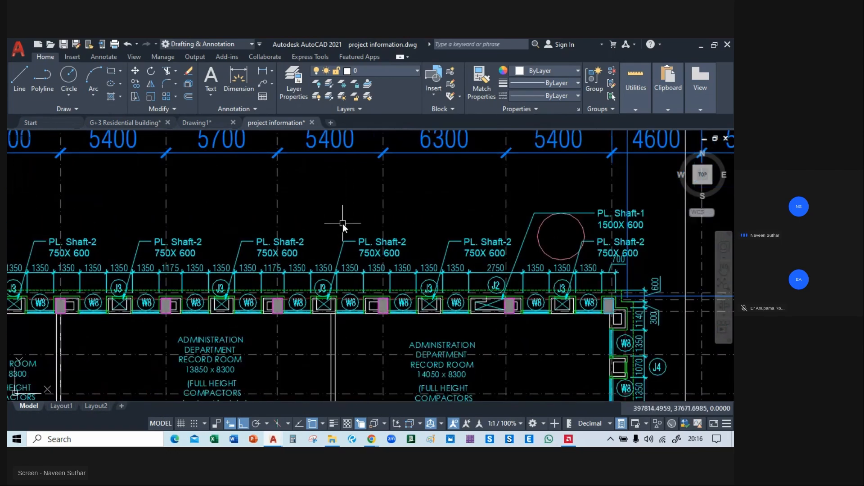
{"action": "scroll", "coordinate": [343, 223], "scroll_direction": "down", "scroll_amount": 8}
Examine the ground floor plan's auditorium, entry lobby and corridor column positions.
{"action": "scroll", "coordinate": [310, 247], "scroll_direction": "up", "scroll_amount": 4}
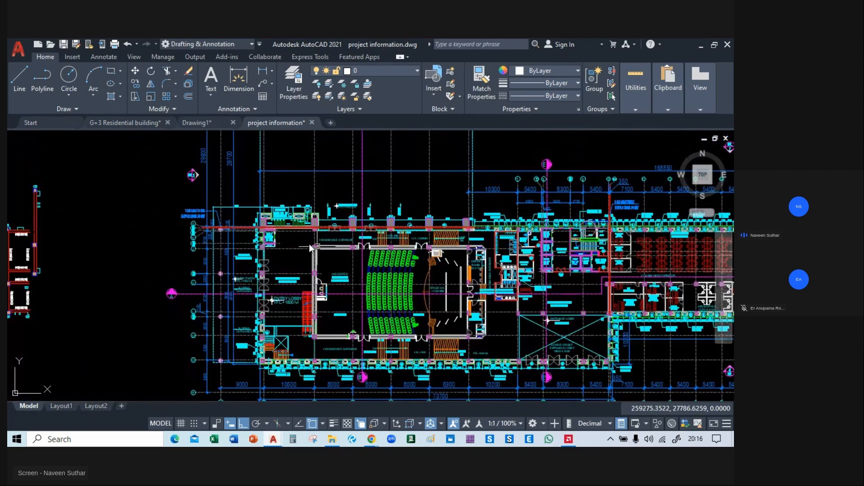
{"action": "middle_click_drag", "start_coordinate": [297, 251], "coordinate": [306, 174]}
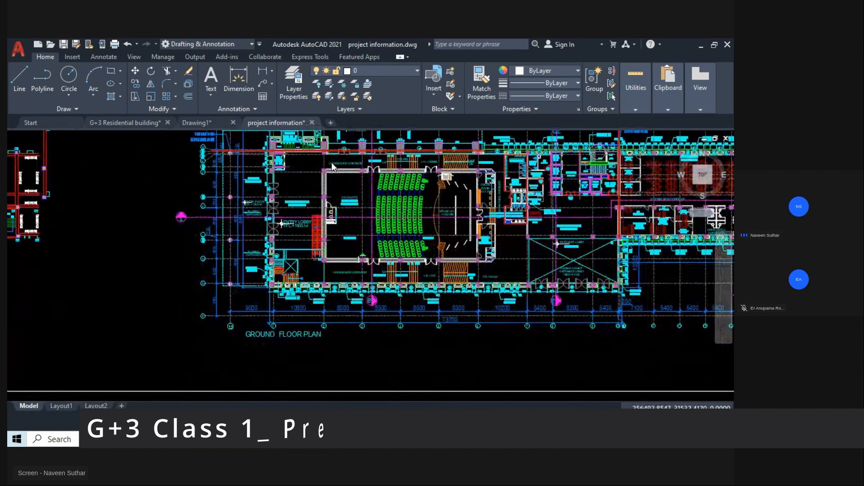
{"action": "scroll", "coordinate": [332, 161], "scroll_direction": "up", "scroll_amount": 4}
{"action": "middle_click_drag", "start_coordinate": [345, 241], "coordinate": [352, 120]}
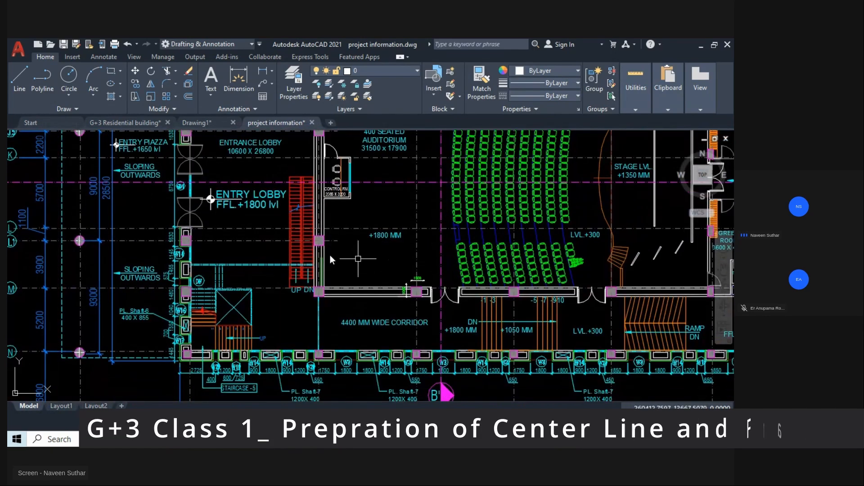
{"action": "scroll", "coordinate": [328, 256], "scroll_direction": "down", "scroll_amount": 5}
Look over the other project layouts, from the framed residential plans to the L-shaped building's plan and framing layout.
{"action": "scroll", "coordinate": [128, 229], "scroll_direction": "down", "scroll_amount": 4}
{"action": "middle_click_drag", "start_coordinate": [138, 211], "coordinate": [517, 367]}
{"action": "middle_click_drag", "start_coordinate": [380, 216], "coordinate": [437, 354]}
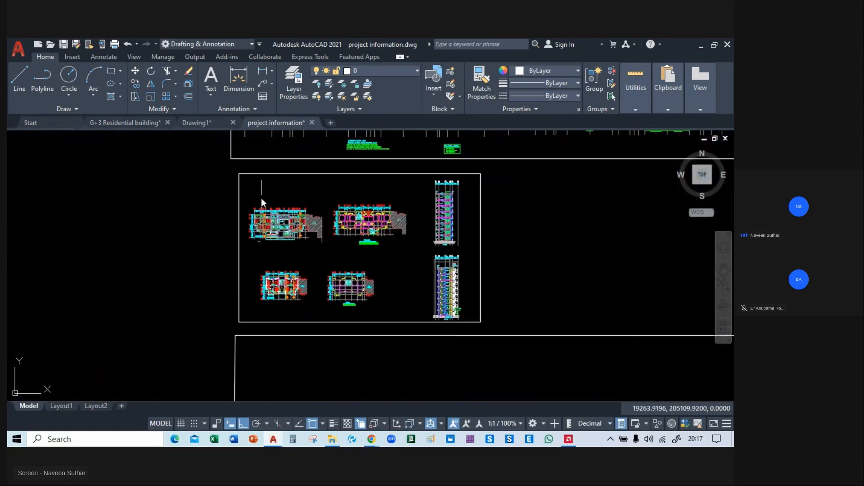
{"action": "scroll", "coordinate": [272, 206], "scroll_direction": "up", "scroll_amount": 4}
{"action": "mouse_move", "coordinate": [370, 169]}
{"action": "middle_mouse_down"}
{"action": "mouse_move", "coordinate": [368, 380]}
{"action": "mouse_move", "coordinate": [294, 388]}
{"action": "middle_mouse_up"}
{"action": "scroll", "coordinate": [280, 322], "scroll_direction": "down", "scroll_amount": 2}
{"action": "middle_click_drag", "start_coordinate": [278, 139], "coordinate": [372, 327]}
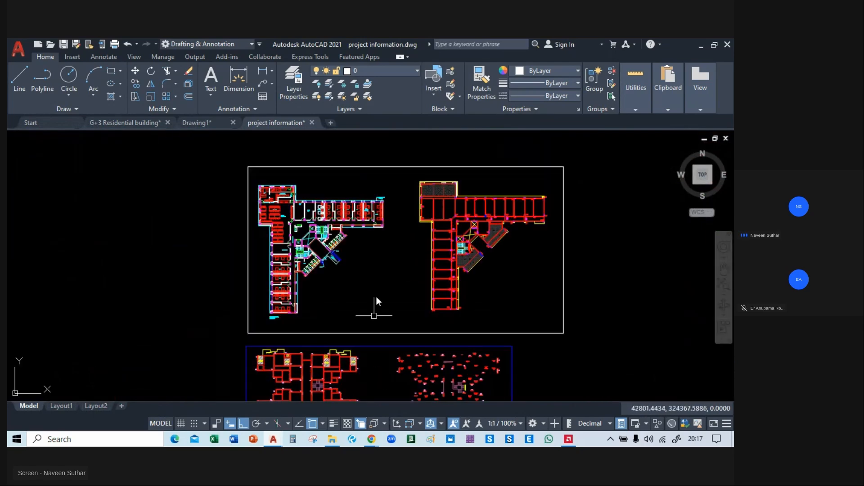
Examine the L-shaped boys hostel's ground floor plan, focusing on the rooms and columns at the end of the wing.
{"action": "middle_click_drag", "start_coordinate": [376, 284], "coordinate": [375, 431]}
{"action": "mouse_move", "coordinate": [402, 219]}
{"action": "middle_mouse_down"}
{"action": "mouse_move", "coordinate": [402, 318]}
{"action": "mouse_move", "coordinate": [413, 340]}
{"action": "mouse_move", "coordinate": [354, 82]}
{"action": "middle_mouse_up"}
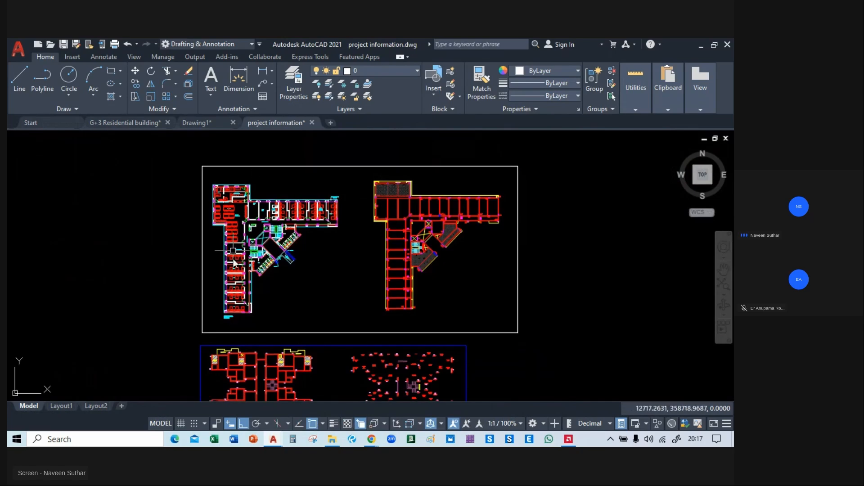
{"action": "scroll", "coordinate": [237, 276], "scroll_direction": "up", "scroll_amount": 4}
{"action": "scroll", "coordinate": [237, 336], "scroll_direction": "up", "scroll_amount": 4}
{"action": "middle_click_drag", "start_coordinate": [236, 336], "coordinate": [277, 167]}
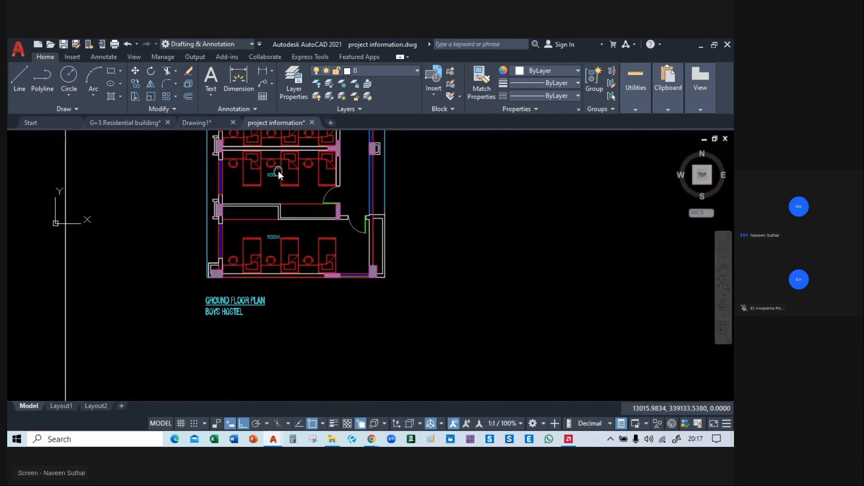
{"action": "middle_click_drag", "start_coordinate": [463, 182], "coordinate": [199, 297]}
Look over the project layouts between the boys hostel and the long rectangular framing plan with hatched projections.
{"action": "scroll", "coordinate": [198, 298], "scroll_direction": "down", "scroll_amount": 2}
{"action": "mouse_move", "coordinate": [521, 247]}
{"action": "middle_mouse_down"}
{"action": "mouse_move", "coordinate": [40, 294]}
{"action": "mouse_move", "coordinate": [78, 274]}
{"action": "mouse_move", "coordinate": [243, 340]}
{"action": "middle_mouse_up"}
{"action": "scroll", "coordinate": [301, 339], "scroll_direction": "down", "scroll_amount": 4}
{"action": "middle_click_drag", "start_coordinate": [364, 194], "coordinate": [456, 355]}
{"action": "middle_click_drag", "start_coordinate": [387, 188], "coordinate": [432, 374]}
{"action": "middle_click_drag", "start_coordinate": [356, 169], "coordinate": [288, 391]}
{"action": "middle_click_drag", "start_coordinate": [299, 181], "coordinate": [334, 354]}
{"action": "scroll", "coordinate": [334, 354], "scroll_direction": "down", "scroll_amount": 1}
{"action": "scroll", "coordinate": [314, 289], "scroll_direction": "down", "scroll_amount": 3}
{"action": "middle_click_drag", "start_coordinate": [340, 193], "coordinate": [352, 334]}
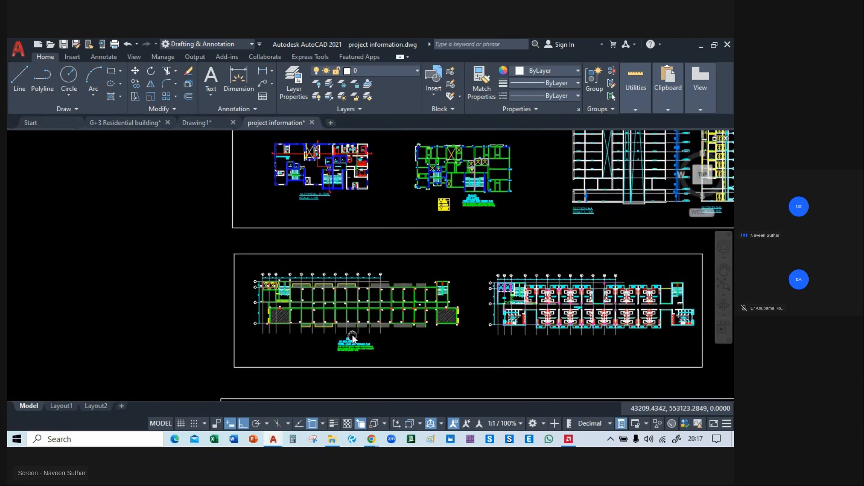
Examine the long framing plan's W4 and W5 column positions and grid spacing from the lift core to the far staircase.
{"action": "scroll", "coordinate": [324, 309], "scroll_direction": "up", "scroll_amount": 5}
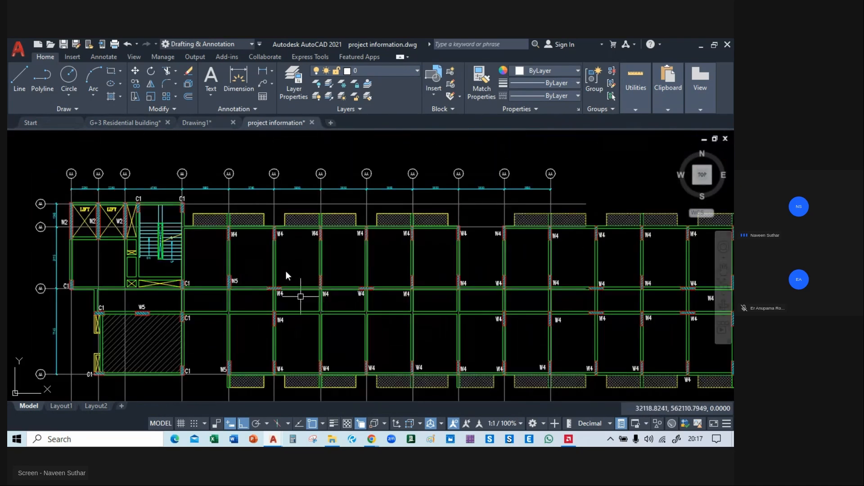
{"action": "middle_click_drag", "start_coordinate": [233, 203], "coordinate": [249, 180]}
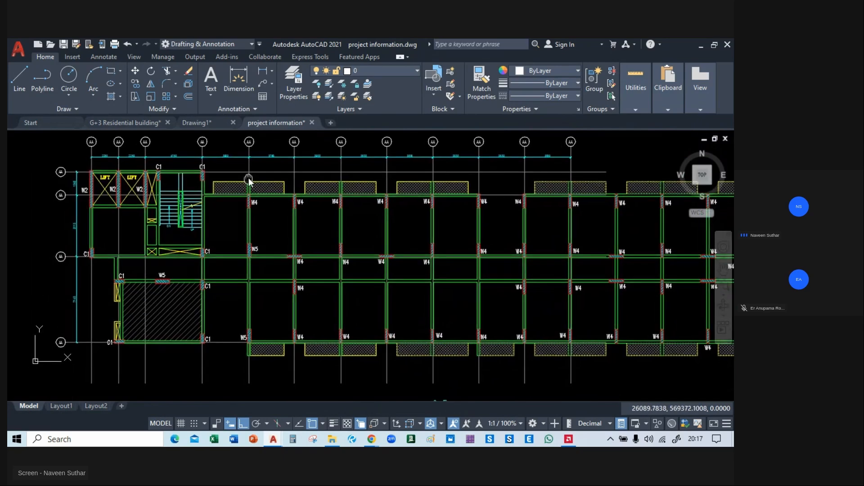
{"action": "scroll", "coordinate": [253, 184], "scroll_direction": "up", "scroll_amount": 4}
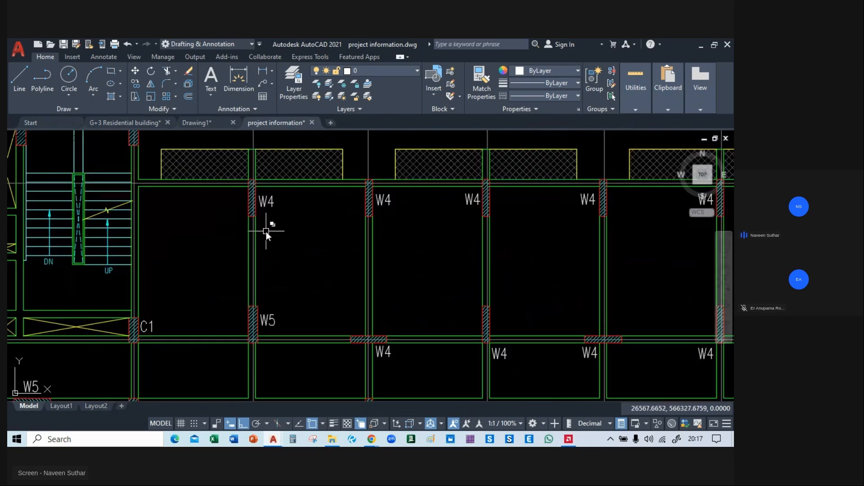
{"action": "scroll", "coordinate": [267, 232], "scroll_direction": "down", "scroll_amount": 2}
{"action": "mouse_move", "coordinate": [264, 234]}
{"action": "middle_mouse_down"}
{"action": "mouse_move", "coordinate": [268, 317]}
{"action": "mouse_move", "coordinate": [259, 287]}
{"action": "middle_mouse_up"}
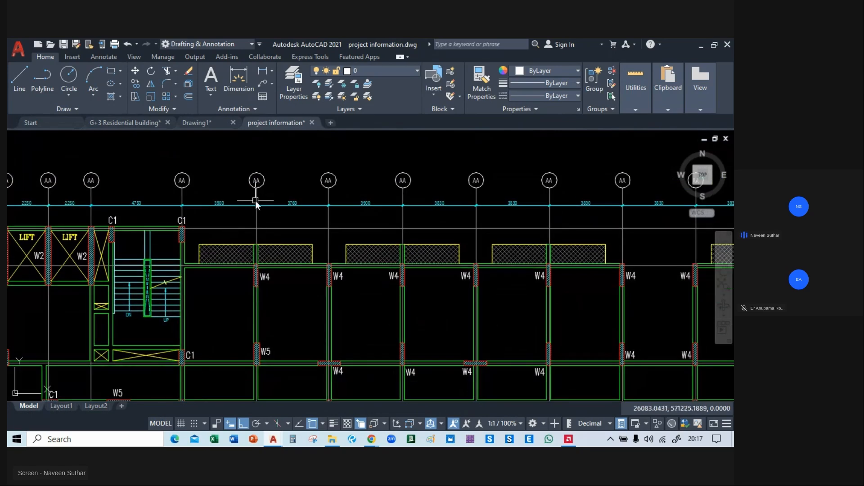
{"action": "middle_click_drag", "start_coordinate": [332, 212], "coordinate": [201, 206]}
{"action": "middle_click_drag", "start_coordinate": [282, 209], "coordinate": [163, 213]}
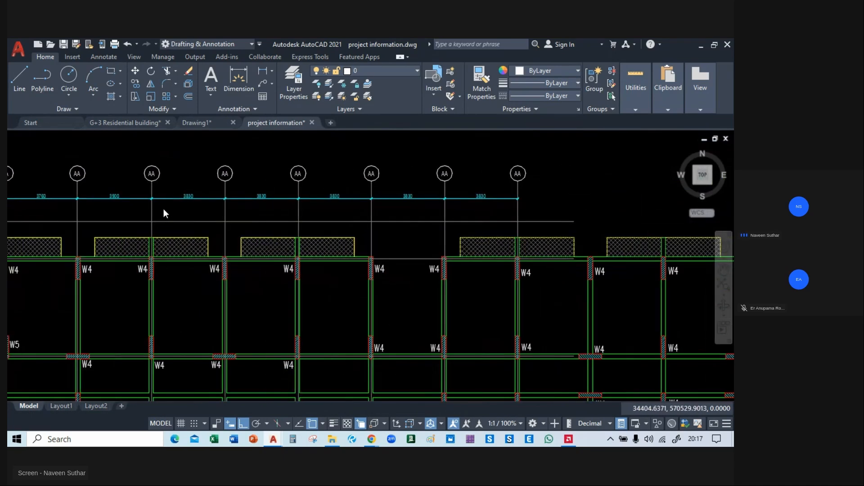
{"action": "middle_click_drag", "start_coordinate": [563, 251], "coordinate": [158, 205]}
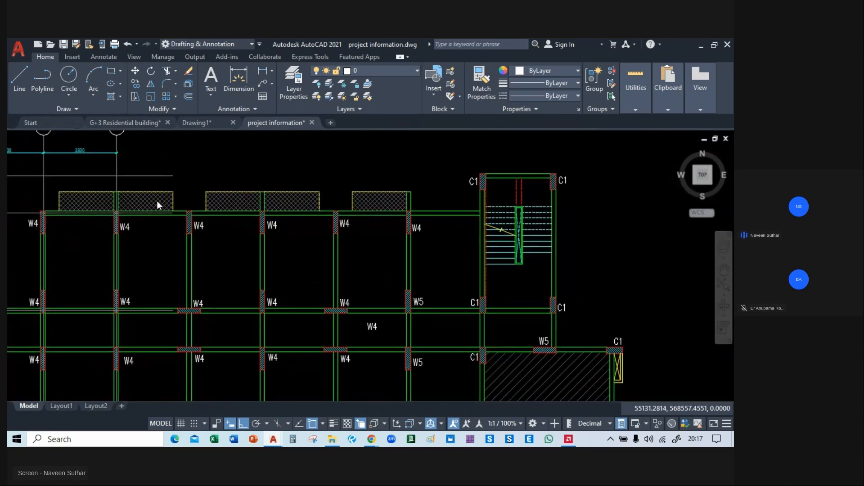
Examine the long framing plan's corridor bays and the W2 walls and C1 columns around the lifts and staircase.
{"action": "mouse_move", "coordinate": [220, 307]}
{"action": "middle_mouse_down"}
{"action": "mouse_move", "coordinate": [363, 168]}
{"action": "mouse_move", "coordinate": [708, 208]}
{"action": "mouse_move", "coordinate": [732, 221]}
{"action": "middle_mouse_up"}
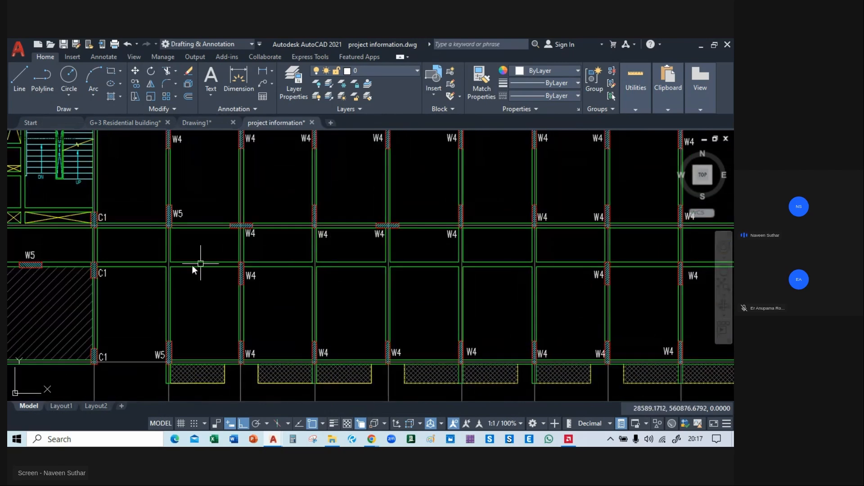
{"action": "mouse_move", "coordinate": [137, 275]}
{"action": "middle_mouse_down"}
{"action": "mouse_move", "coordinate": [387, 293]}
{"action": "mouse_move", "coordinate": [386, 347]}
{"action": "mouse_move", "coordinate": [348, 392]}
{"action": "middle_mouse_up"}
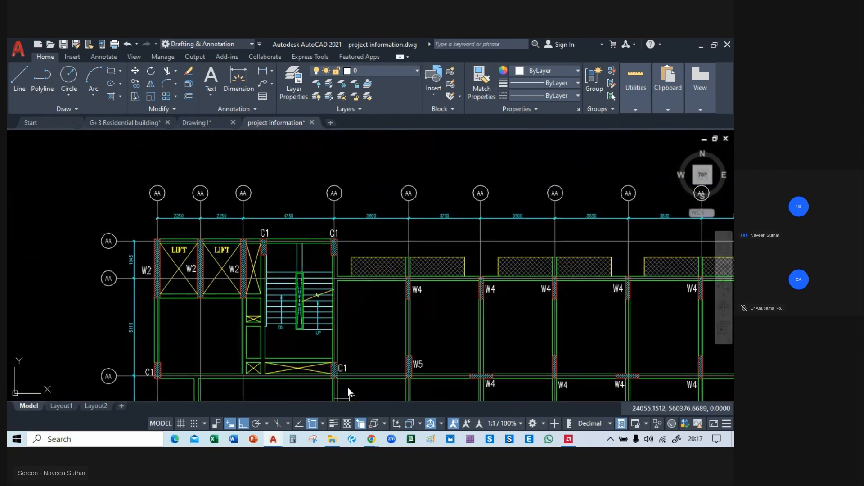
{"action": "scroll", "coordinate": [169, 253], "scroll_direction": "up", "scroll_amount": 2}
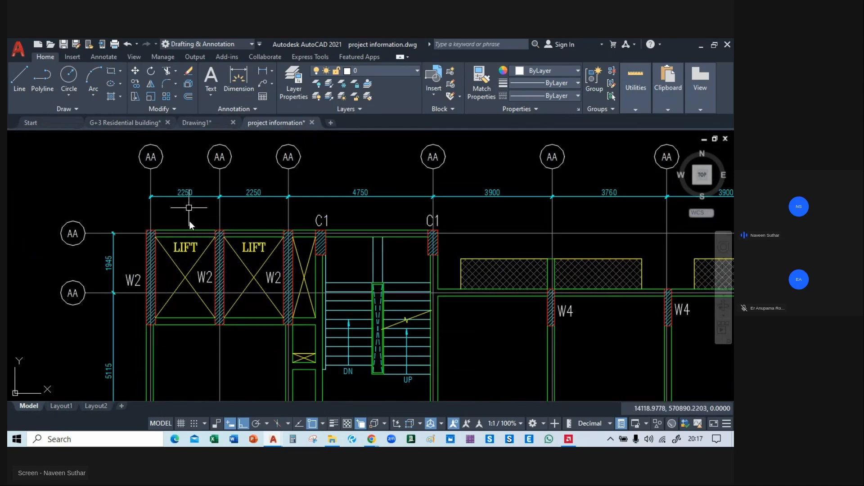
{"action": "scroll", "coordinate": [164, 262], "scroll_direction": "down", "scroll_amount": 4}
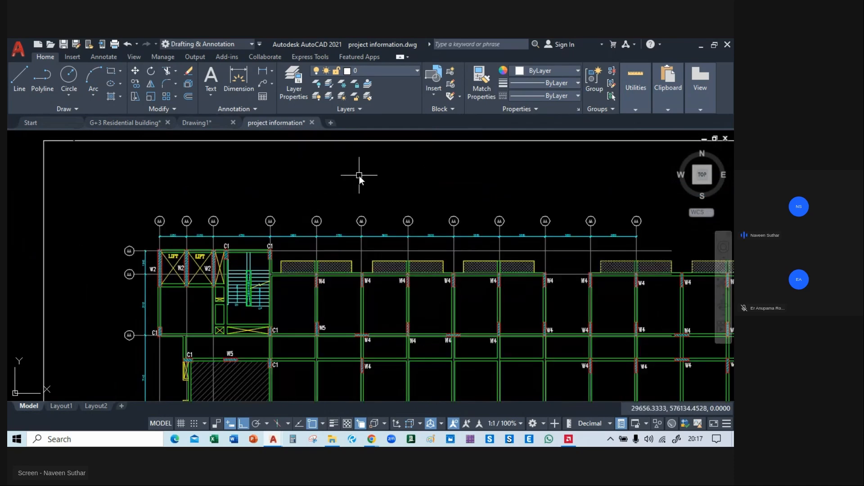
Compare the staff quarter's 1st typical floor plan with its typical floor roof framing plan.
{"action": "middle_click_drag", "start_coordinate": [359, 175], "coordinate": [307, 398]}
{"action": "scroll", "coordinate": [301, 275], "scroll_direction": "down", "scroll_amount": 4}
{"action": "middle_click_drag", "start_coordinate": [346, 189], "coordinate": [344, 279]}
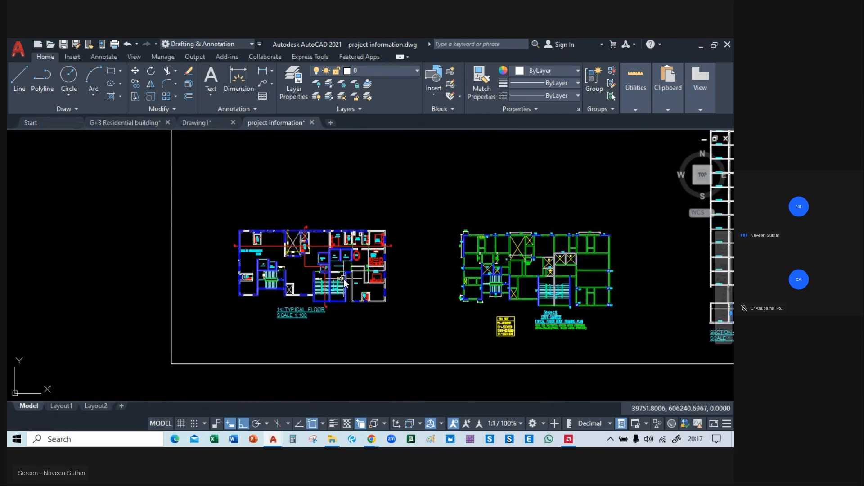
{"action": "scroll", "coordinate": [285, 291], "scroll_direction": "up", "scroll_amount": 6}
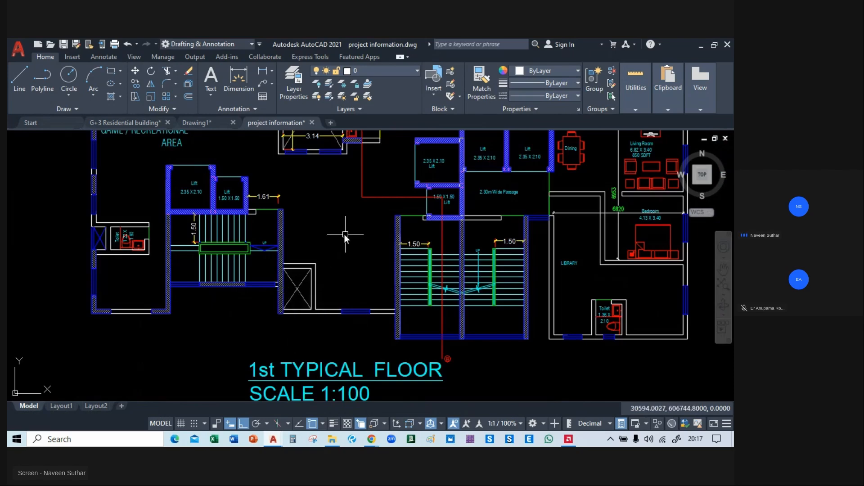
{"action": "middle_click_drag", "start_coordinate": [342, 245], "coordinate": [130, 233]}
{"action": "scroll", "coordinate": [166, 280], "scroll_direction": "down", "scroll_amount": 4}
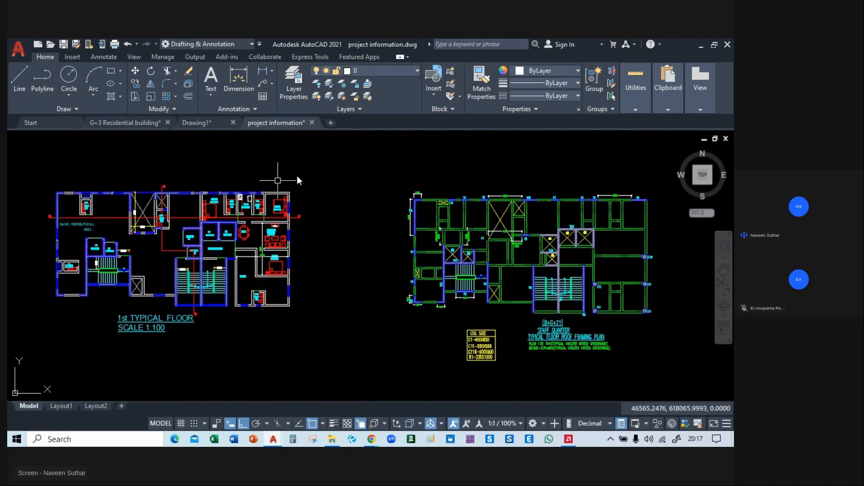
Examine the (G+3)+1 future typical floor roof framing plan, including its C1 and C2 columns and B11 beams.
{"action": "mouse_move", "coordinate": [526, 273]}
{"action": "middle_mouse_down"}
{"action": "mouse_move", "coordinate": [408, 307]}
{"action": "mouse_move", "coordinate": [417, 402]}
{"action": "middle_mouse_up"}
{"action": "middle_click_drag", "start_coordinate": [368, 187], "coordinate": [378, 306]}
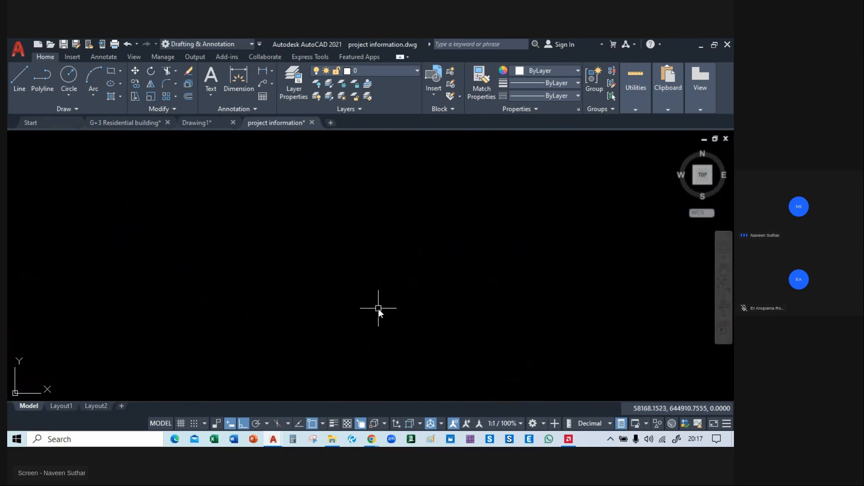
{"action": "middle_click_drag", "start_coordinate": [382, 221], "coordinate": [391, 387]}
{"action": "middle_click_drag", "start_coordinate": [335, 190], "coordinate": [367, 330]}
{"action": "scroll", "coordinate": [283, 279], "scroll_direction": "down", "scroll_amount": 2}
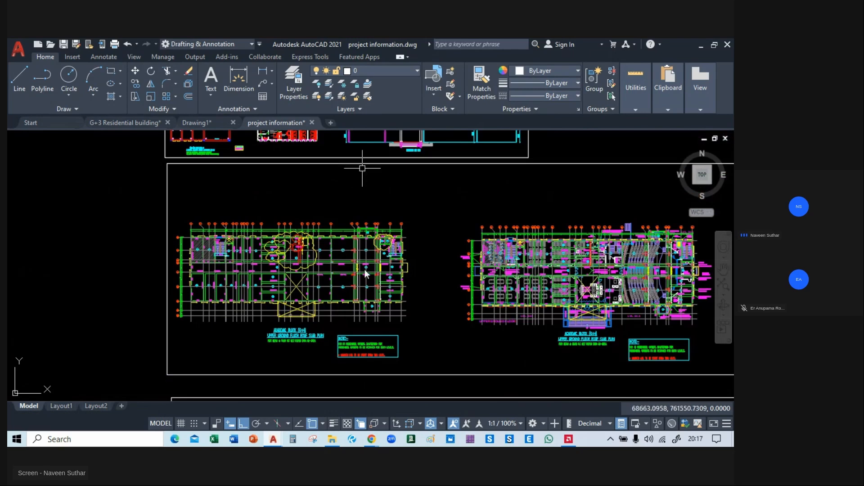
{"action": "middle_click_drag", "start_coordinate": [362, 167], "coordinate": [374, 311]}
{"action": "scroll", "coordinate": [181, 274], "scroll_direction": "up", "scroll_amount": 3}
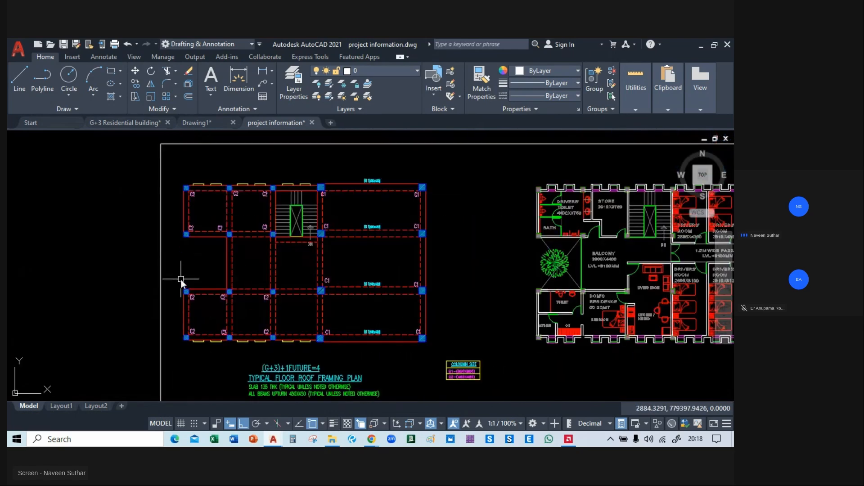
{"action": "scroll", "coordinate": [203, 239], "scroll_direction": "up", "scroll_amount": 2}
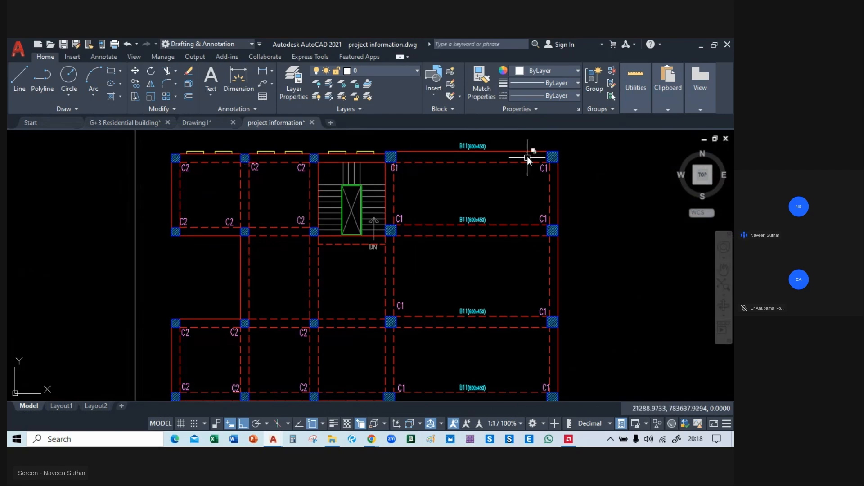
{"action": "middle_click_drag", "start_coordinate": [369, 257], "coordinate": [380, 216]}
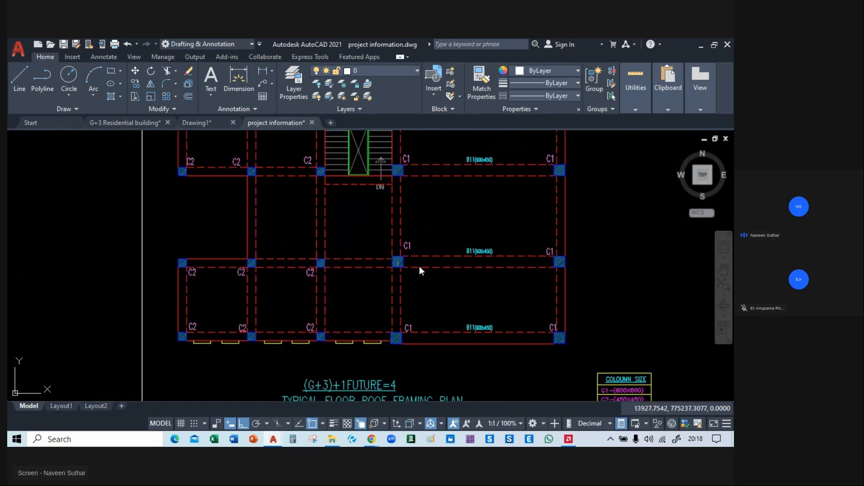
Examine column positions around the drivers' rooms, balcony and residence on the matching architectural plan, and compare them with the framing plan.
{"action": "mouse_move", "coordinate": [688, 246]}
{"action": "middle_mouse_down"}
{"action": "mouse_move", "coordinate": [196, 244]}
{"action": "mouse_move", "coordinate": [140, 303]}
{"action": "middle_mouse_up"}
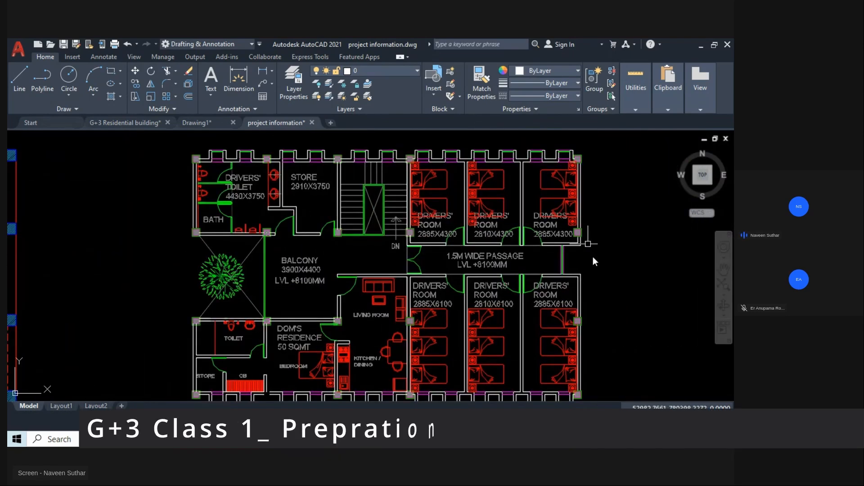
{"action": "mouse_move", "coordinate": [491, 309]}
{"action": "middle_mouse_down"}
{"action": "mouse_move", "coordinate": [497, 285]}
{"action": "mouse_move", "coordinate": [504, 317]}
{"action": "middle_mouse_up"}
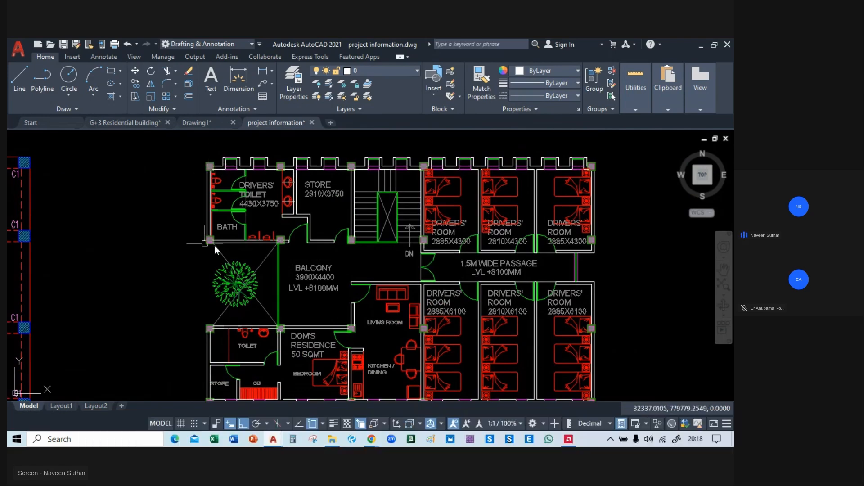
{"action": "middle_click_drag", "start_coordinate": [278, 301], "coordinate": [286, 242]}
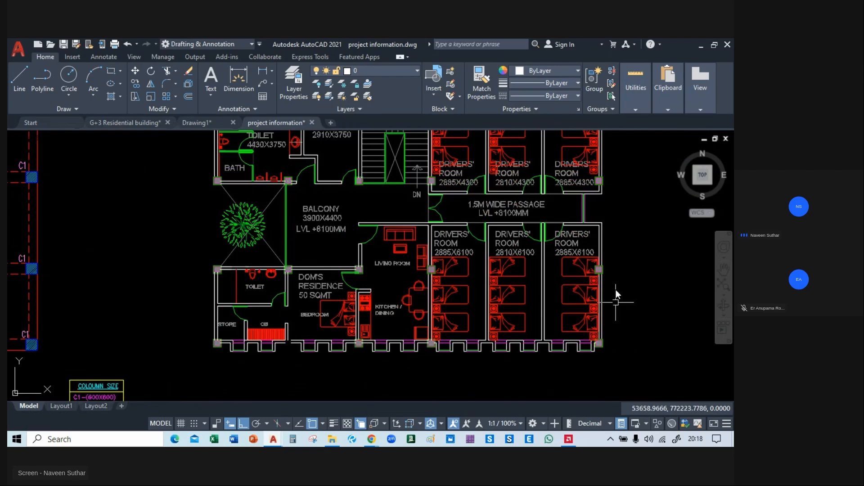
{"action": "middle_click_drag", "start_coordinate": [616, 241], "coordinate": [612, 295]}
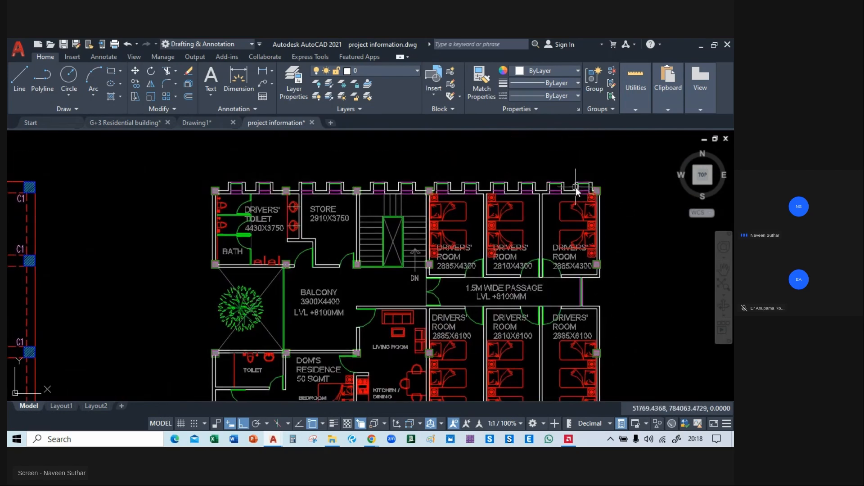
{"action": "mouse_move", "coordinate": [577, 191]}
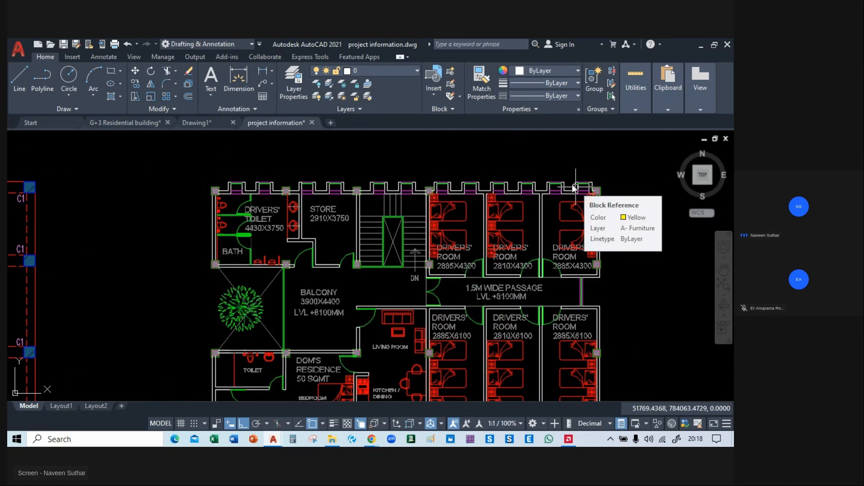
{"action": "mouse_move", "coordinate": [120, 187]}
{"action": "middle_mouse_down"}
{"action": "mouse_move", "coordinate": [598, 161]}
{"action": "mouse_move", "coordinate": [592, 133]}
{"action": "mouse_move", "coordinate": [519, 152]}
{"action": "middle_mouse_up"}
Check the live class session in Chrome and return to the G+3 Residential building drawing in AutoCAD.
{"action": "mouse_move", "coordinate": [372, 439]}
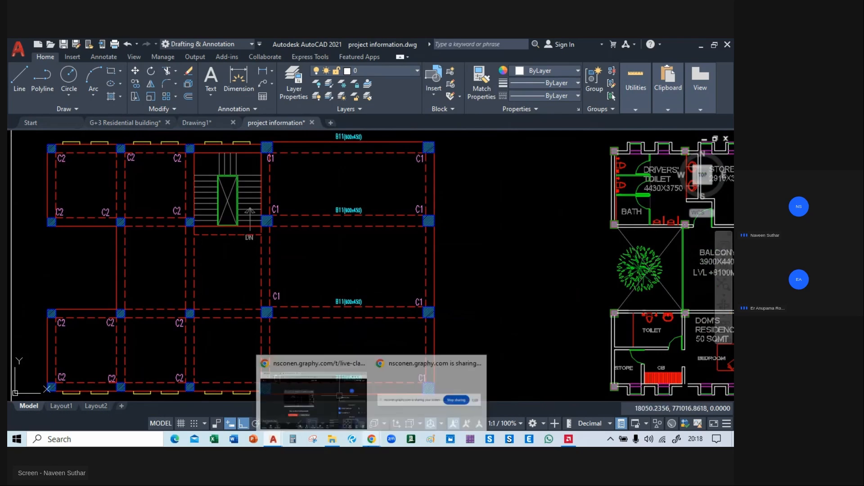
{"action": "left_click", "coordinate": [355, 404]}
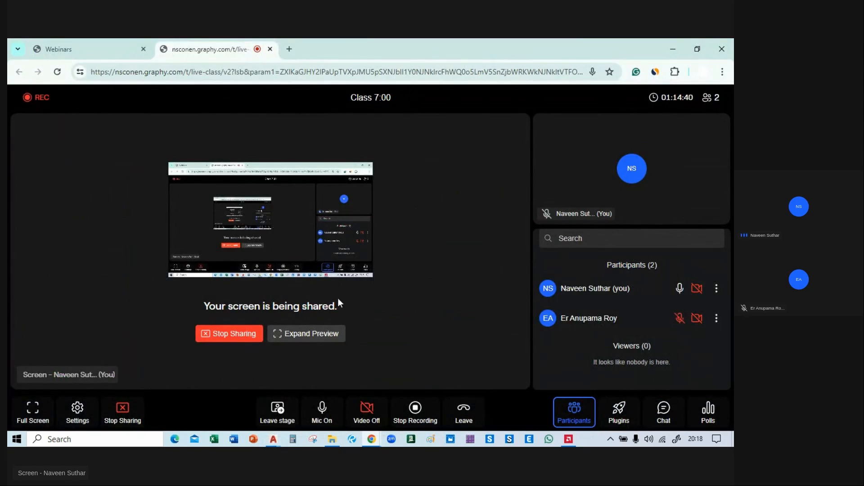
{"action": "mouse_move", "coordinate": [273, 439]}
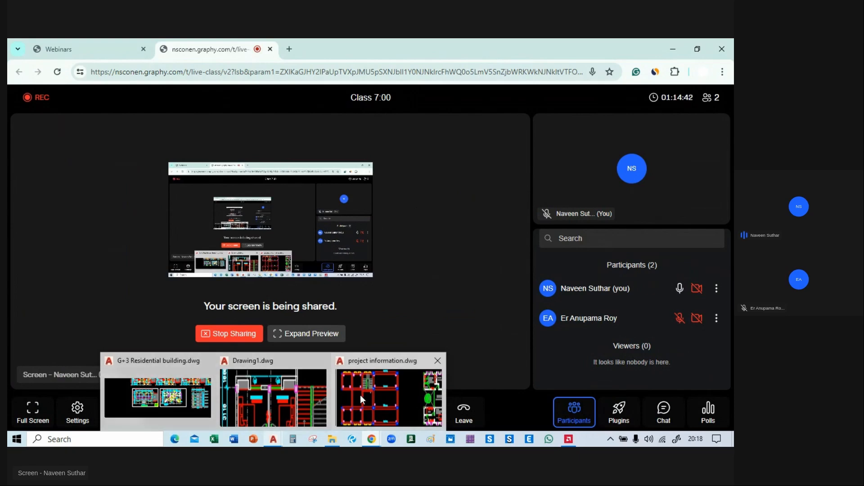
{"action": "left_click", "coordinate": [178, 385]}
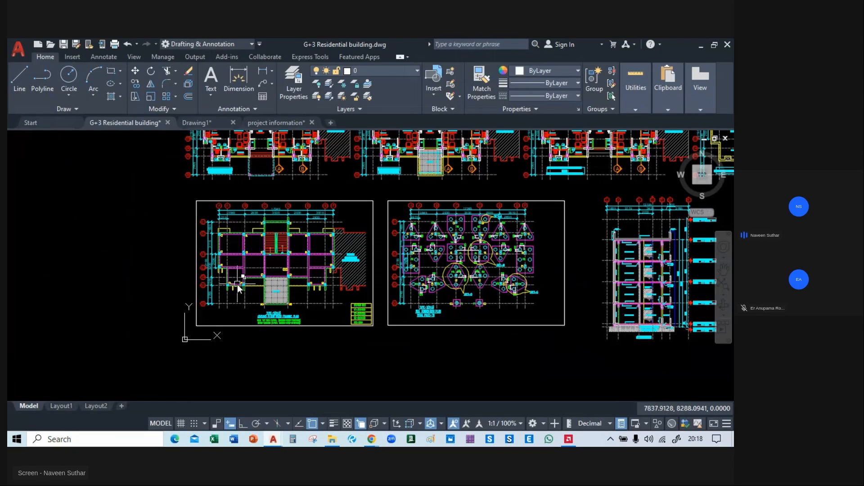
Examine the ground floor roof framing plan in Drawing1, including its columns, beam sizes, slab tags and column size table.
{"action": "left_click", "coordinate": [273, 122]}
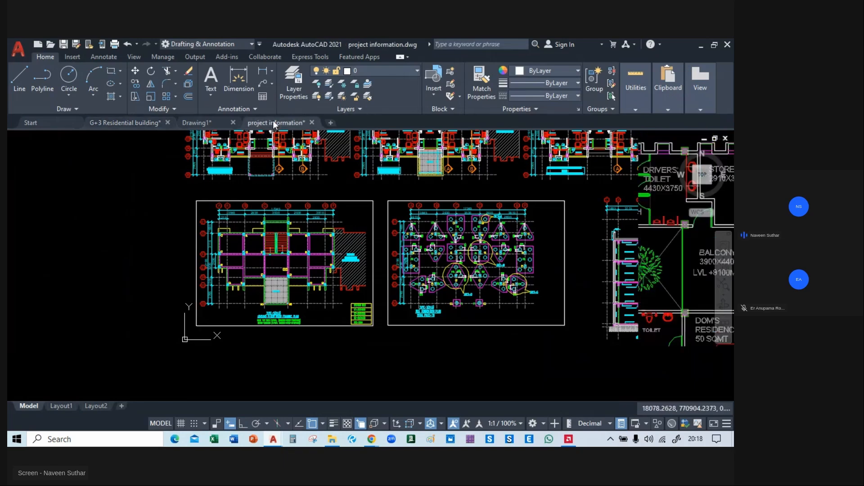
{"action": "left_click", "coordinate": [212, 123]}
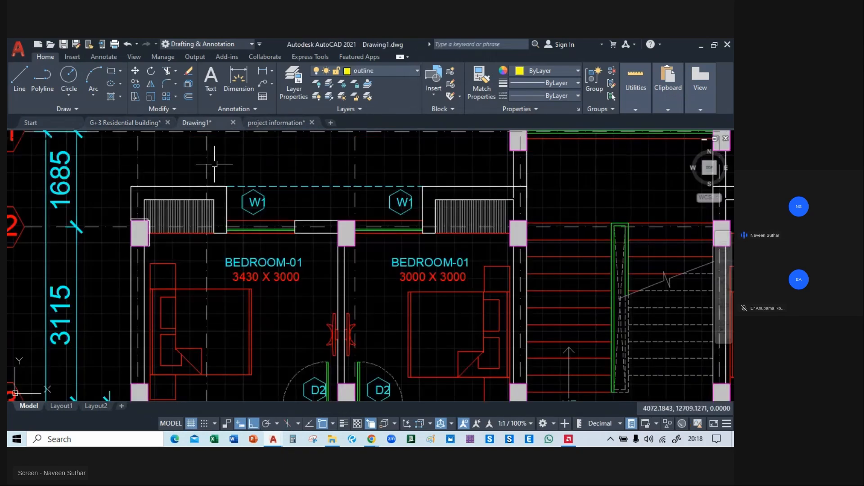
{"action": "scroll", "coordinate": [270, 249], "scroll_direction": "down", "scroll_amount": 8}
{"action": "middle_click_drag", "start_coordinate": [423, 266], "coordinate": [280, 242]}
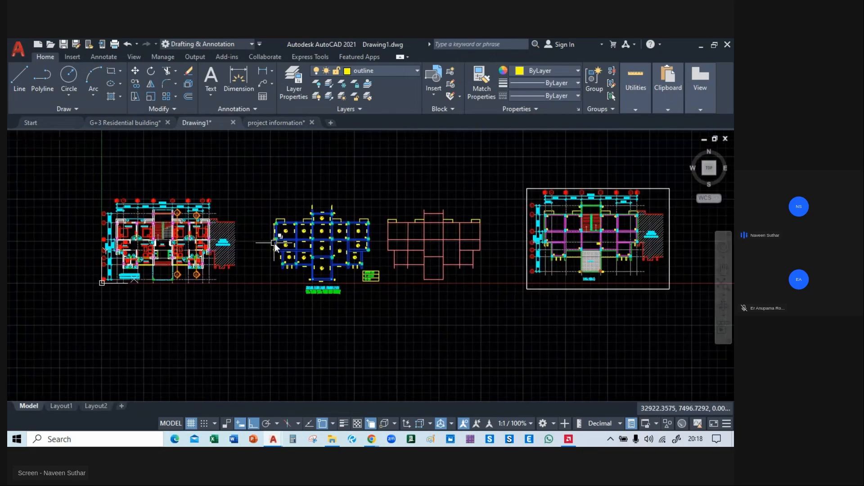
{"action": "scroll", "coordinate": [286, 236], "scroll_direction": "up", "scroll_amount": 4}
{"action": "scroll", "coordinate": [409, 274], "scroll_direction": "up", "scroll_amount": 3}
{"action": "mouse_move", "coordinate": [409, 274]}
{"action": "middle_mouse_down"}
{"action": "mouse_move", "coordinate": [366, 207]}
{"action": "mouse_move", "coordinate": [373, 284]}
{"action": "middle_mouse_up"}
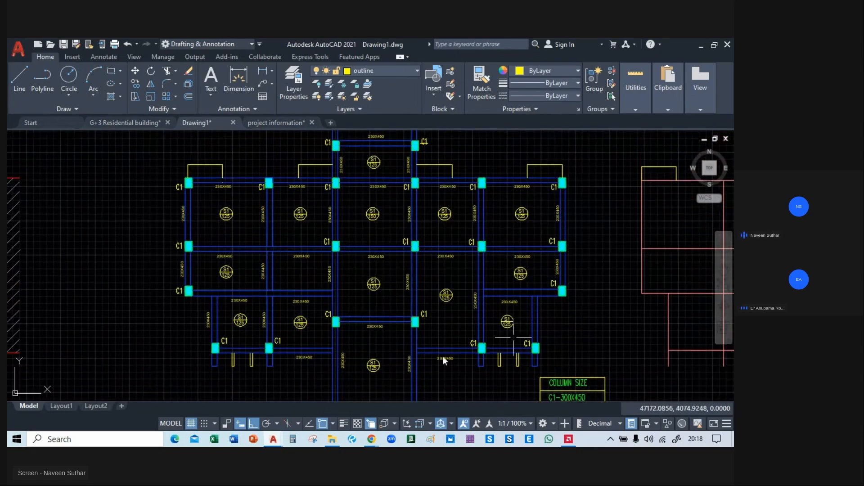
{"action": "middle_click_drag", "start_coordinate": [448, 327], "coordinate": [418, 253]}
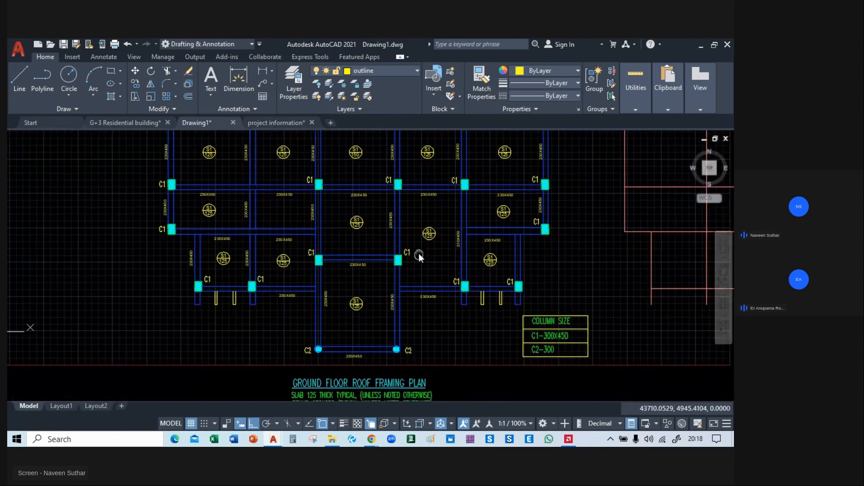
Compare the ground floor architectural plan with the ground floor roof framing plan, including its column size table and slab and beam notes.
{"action": "scroll", "coordinate": [396, 266], "scroll_direction": "down", "scroll_amount": 2}
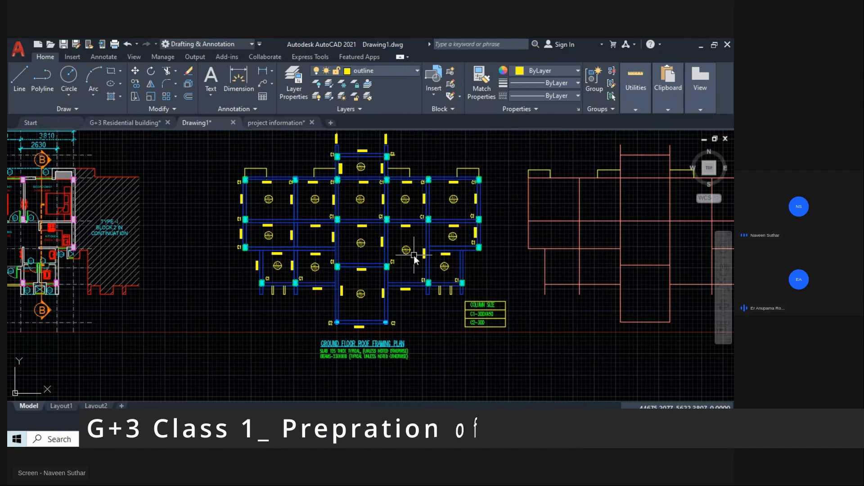
{"action": "middle_click_drag", "start_coordinate": [184, 231], "coordinate": [381, 247]}
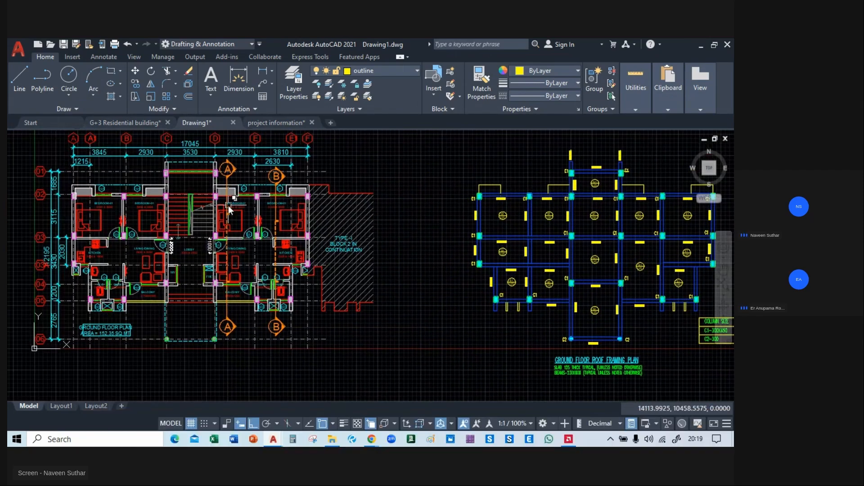
{"action": "mouse_move", "coordinate": [229, 209]}
{"action": "mouse_move", "coordinate": [432, 232]}
{"action": "middle_mouse_down"}
{"action": "mouse_move", "coordinate": [467, 247]}
{"action": "mouse_move", "coordinate": [671, 241]}
{"action": "middle_mouse_up"}
{"action": "scroll", "coordinate": [489, 222], "scroll_direction": "up", "scroll_amount": 2}
{"action": "scroll", "coordinate": [309, 187], "scroll_direction": "down", "scroll_amount": 5}
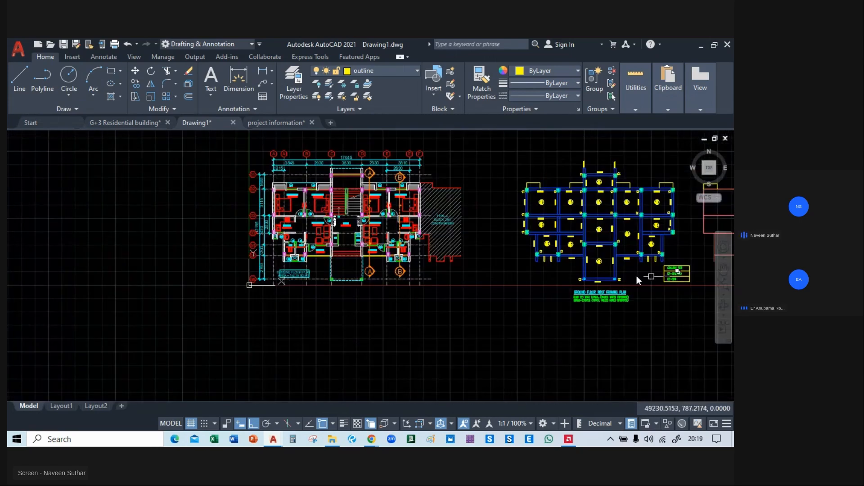
{"action": "scroll", "coordinate": [640, 315], "scroll_direction": "up", "scroll_amount": 6}
{"action": "middle_click_drag", "start_coordinate": [488, 219], "coordinate": [336, 295]}
{"action": "scroll", "coordinate": [349, 285], "scroll_direction": "down", "scroll_amount": 4}
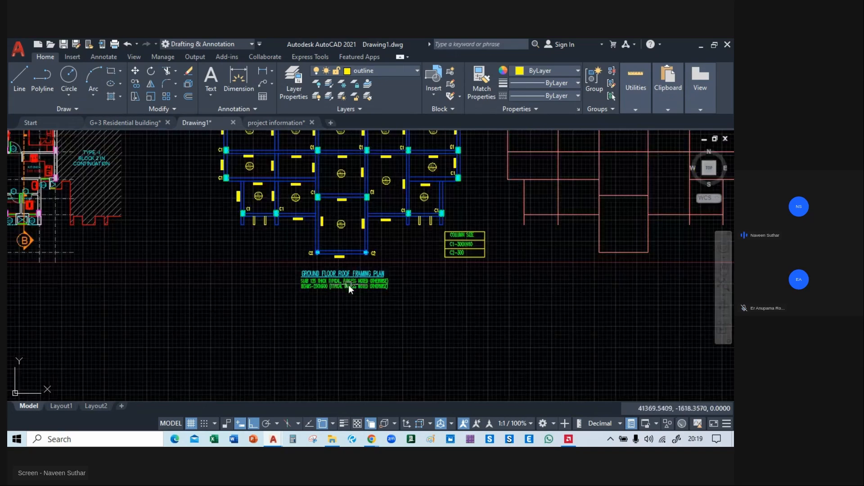
Examine the column positions around the bedrooms, living/dining areas, lobby and balconies on the ground floor architectural plan.
{"action": "mouse_move", "coordinate": [221, 237]}
{"action": "middle_mouse_down"}
{"action": "mouse_move", "coordinate": [425, 310]}
{"action": "mouse_move", "coordinate": [642, 353]}
{"action": "mouse_move", "coordinate": [622, 362]}
{"action": "middle_mouse_up"}
{"action": "scroll", "coordinate": [622, 360], "scroll_direction": "up", "scroll_amount": 1}
{"action": "scroll", "coordinate": [392, 247], "scroll_direction": "up", "scroll_amount": 4}
{"action": "middle_click_drag", "start_coordinate": [159, 232], "coordinate": [247, 197]}
{"action": "scroll", "coordinate": [247, 197], "scroll_direction": "down", "scroll_amount": 4}
{"action": "scroll", "coordinate": [243, 205], "scroll_direction": "up", "scroll_amount": 4}
{"action": "middle_click_drag", "start_coordinate": [244, 307], "coordinate": [74, 322]}
{"action": "middle_click_drag", "start_coordinate": [334, 336], "coordinate": [462, 315]}
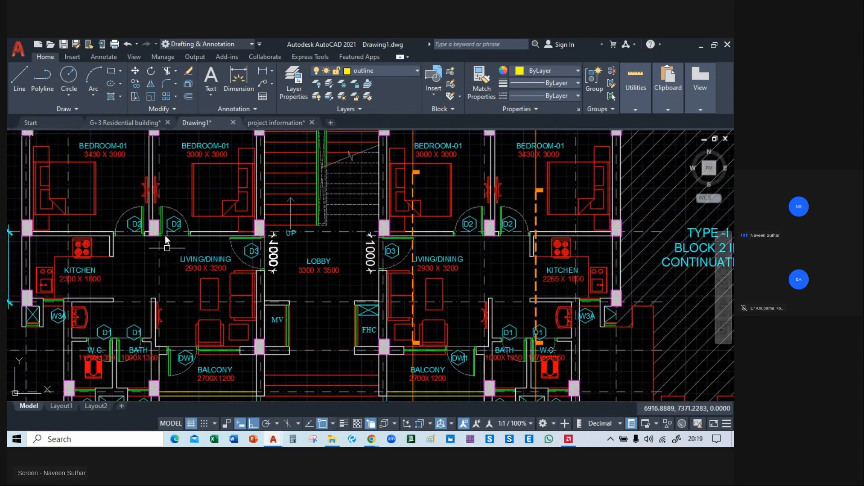
{"action": "middle_click_drag", "start_coordinate": [165, 235], "coordinate": [156, 127]}
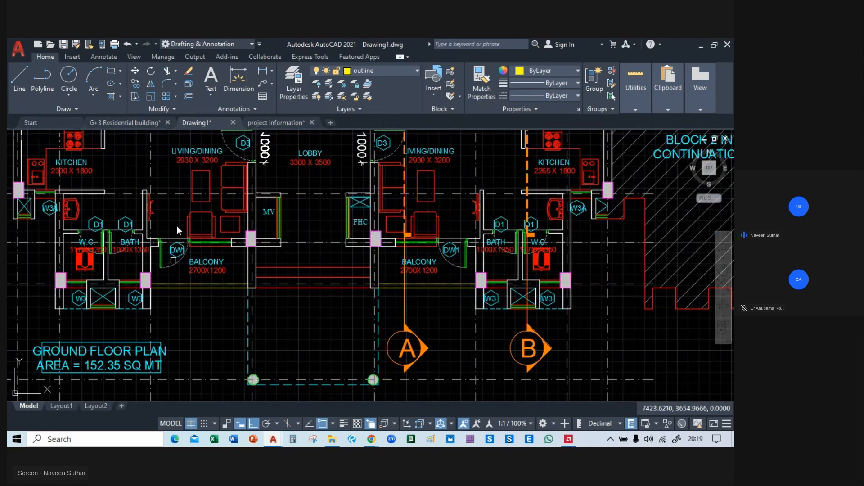
{"action": "scroll", "coordinate": [476, 170], "scroll_direction": "down", "scroll_amount": 5}
{"action": "middle_click_drag", "start_coordinate": [441, 262], "coordinate": [370, 254]}
{"action": "scroll", "coordinate": [266, 236], "scroll_direction": "down", "scroll_amount": 2}
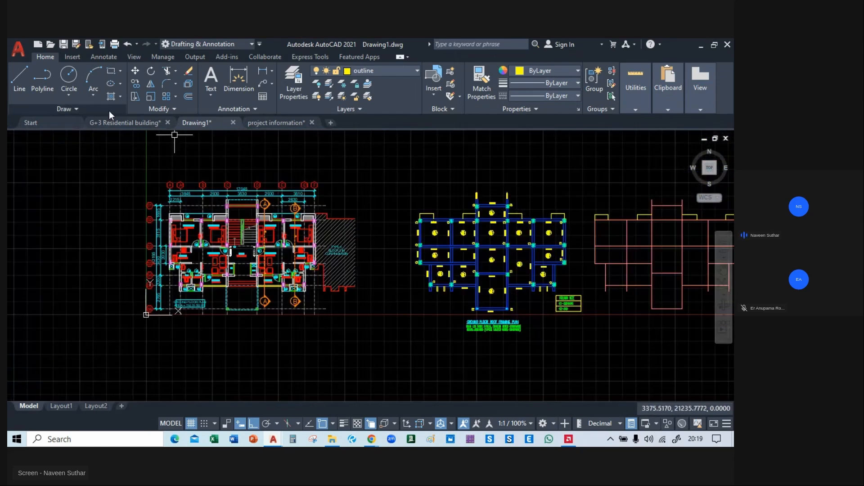
Switch to the G+3 Residential building drawing and examine the building section's slabs, beams and floor levels up to the terrace and mumty.
{"action": "left_click", "coordinate": [117, 120]}
{"action": "scroll", "coordinate": [197, 286], "scroll_direction": "up", "scroll_amount": 2}
{"action": "scroll", "coordinate": [197, 286], "scroll_direction": "up", "scroll_amount": 8}
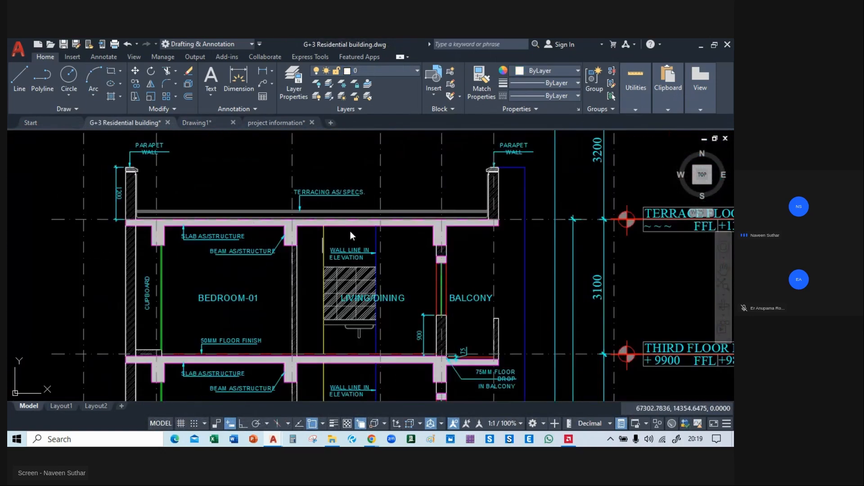
{"action": "scroll", "coordinate": [264, 163], "scroll_direction": "down", "scroll_amount": 6}
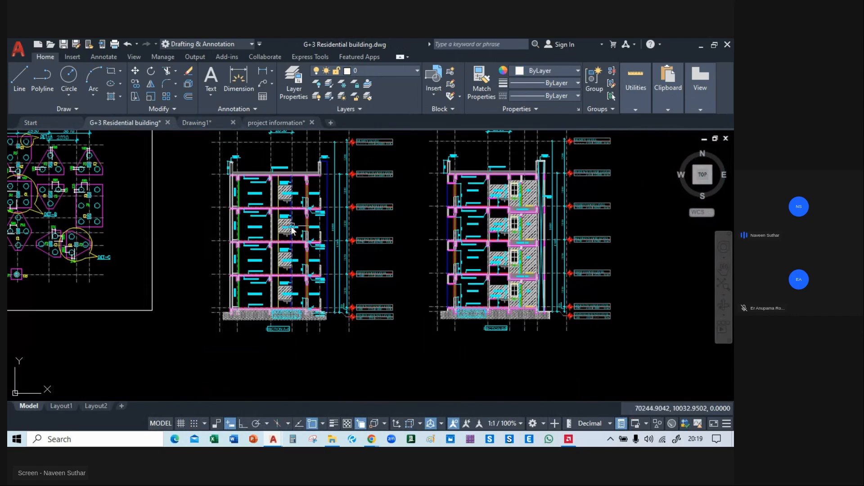
{"action": "mouse_move", "coordinate": [163, 232]}
{"action": "middle_mouse_down"}
{"action": "mouse_move", "coordinate": [727, 317]}
{"action": "mouse_move", "coordinate": [399, 234]}
{"action": "mouse_move", "coordinate": [262, 249]}
{"action": "middle_mouse_up"}
{"action": "scroll", "coordinate": [354, 347], "scroll_direction": "up", "scroll_amount": 6}
{"action": "middle_click_drag", "start_coordinate": [525, 336], "coordinate": [153, 294]}
{"action": "scroll", "coordinate": [153, 294], "scroll_direction": "down", "scroll_amount": 5}
{"action": "middle_click_drag", "start_coordinate": [485, 301], "coordinate": [493, 366]}
{"action": "mouse_move", "coordinate": [170, 315]}
{"action": "middle_mouse_down"}
{"action": "mouse_move", "coordinate": [436, 339]}
{"action": "mouse_move", "coordinate": [401, 285]}
{"action": "mouse_move", "coordinate": [239, 401]}
{"action": "middle_mouse_up"}
{"action": "scroll", "coordinate": [435, 340], "scroll_direction": "up", "scroll_amount": 4}
{"action": "middle_click_drag", "start_coordinate": [349, 196], "coordinate": [505, 398]}
{"action": "middle_click_drag", "start_coordinate": [480, 210], "coordinate": [475, 354]}
{"action": "scroll", "coordinate": [382, 245], "scroll_direction": "down", "scroll_amount": 2}
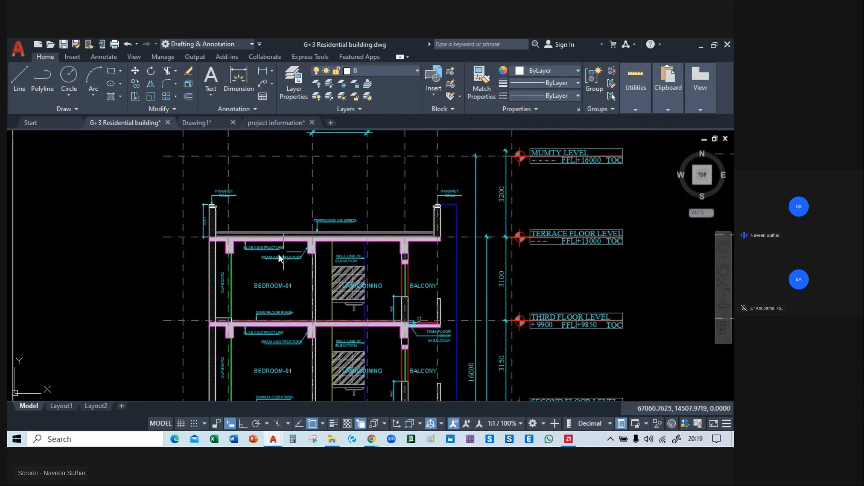
Review the G+3 Residential building sheets, including the floor plans, framing plan, foundation layout and both building sections.
{"action": "middle_click_drag", "start_coordinate": [559, 251], "coordinate": [179, 128]}
{"action": "scroll", "coordinate": [142, 161], "scroll_direction": "down", "scroll_amount": 2}
{"action": "scroll", "coordinate": [141, 161], "scroll_direction": "down", "scroll_amount": 2}
{"action": "middle_click_drag", "start_coordinate": [411, 151], "coordinate": [584, 360]}
{"action": "mouse_move", "coordinate": [529, 226]}
{"action": "middle_mouse_down"}
{"action": "mouse_move", "coordinate": [578, 303]}
{"action": "mouse_move", "coordinate": [564, 261]}
{"action": "middle_mouse_up"}
{"action": "scroll", "coordinate": [437, 264], "scroll_direction": "up", "scroll_amount": 4}
{"action": "scroll", "coordinate": [328, 306], "scroll_direction": "down", "scroll_amount": 2}
{"action": "mouse_move", "coordinate": [478, 201]}
{"action": "middle_mouse_down"}
{"action": "mouse_move", "coordinate": [576, 255]}
{"action": "mouse_move", "coordinate": [732, 270]}
{"action": "middle_mouse_up"}
{"action": "mouse_move", "coordinate": [384, 330]}
{"action": "middle_mouse_down"}
{"action": "mouse_move", "coordinate": [440, 266]}
{"action": "mouse_move", "coordinate": [687, 270]}
{"action": "middle_mouse_up"}
{"action": "mouse_move", "coordinate": [153, 284]}
{"action": "middle_mouse_down"}
{"action": "mouse_move", "coordinate": [391, 306]}
{"action": "mouse_move", "coordinate": [589, 308]}
{"action": "mouse_move", "coordinate": [539, 301]}
{"action": "mouse_move", "coordinate": [9, 316]}
{"action": "middle_mouse_up"}
{"action": "scroll", "coordinate": [332, 181], "scroll_direction": "down", "scroll_amount": 2}
{"action": "middle_click_drag", "start_coordinate": [194, 242], "coordinate": [374, 156]}
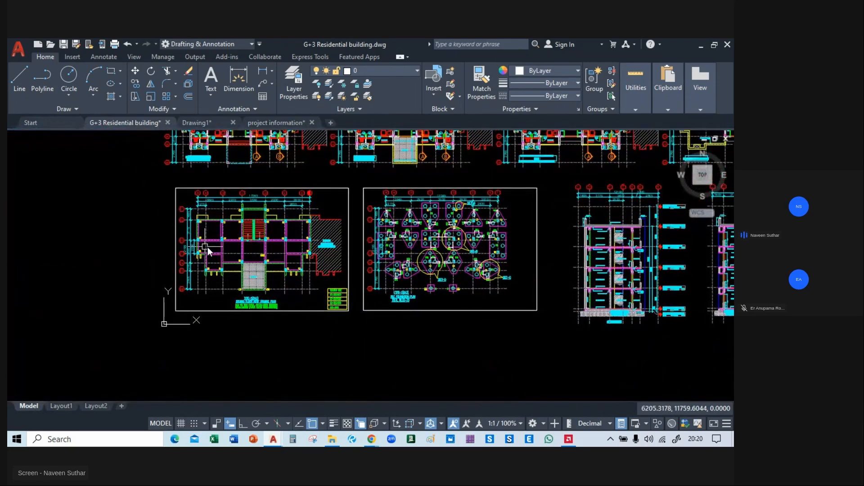
{"action": "middle_click_drag", "start_coordinate": [549, 253], "coordinate": [358, 335]}
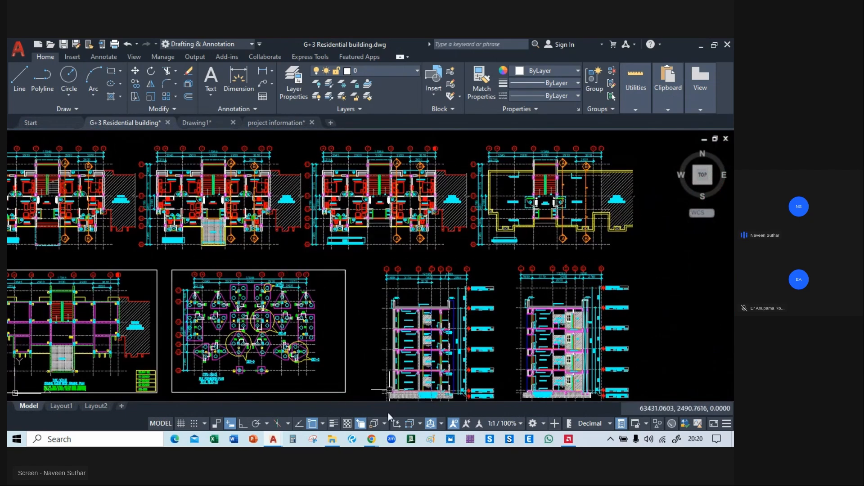
Switch to the live class session in Chrome and show its chat.
{"action": "mouse_move", "coordinate": [570, 444]}
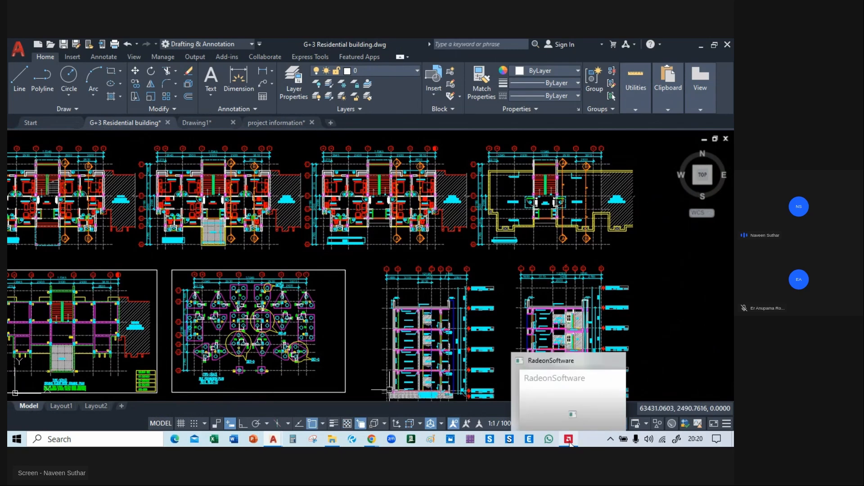
{"action": "mouse_move", "coordinate": [372, 439]}
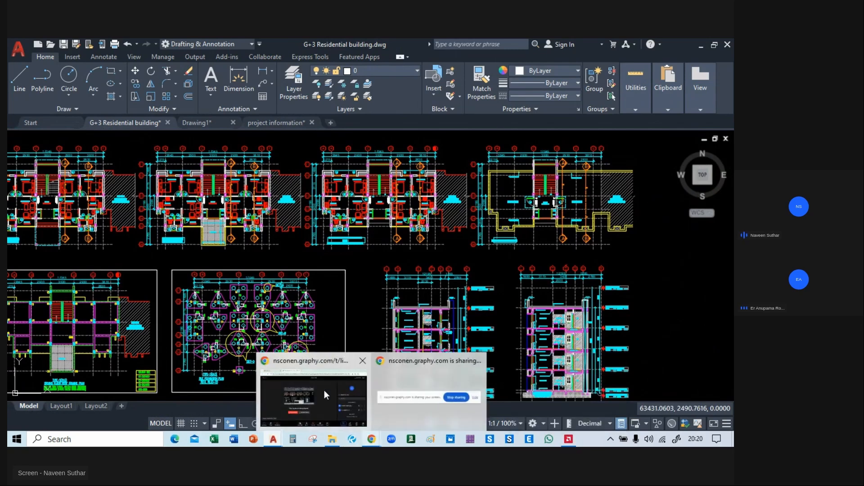
{"action": "left_click", "coordinate": [324, 395]}
{"action": "left_click", "coordinate": [664, 411]}
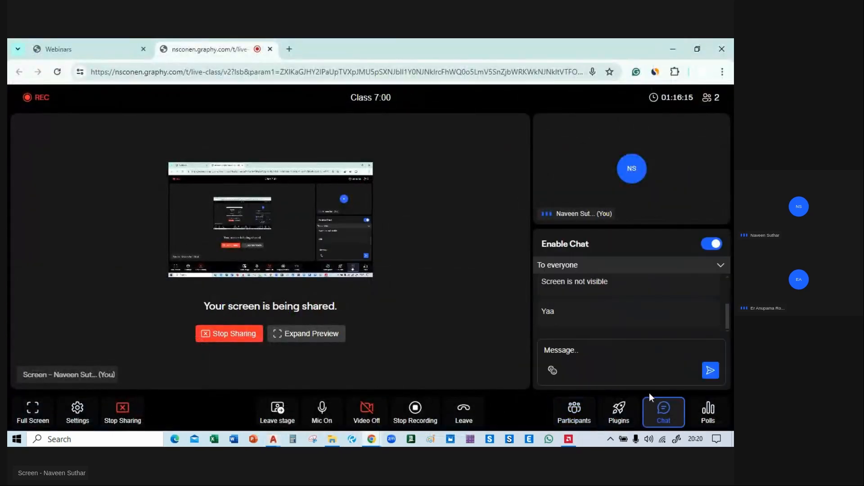
Bring up the all projects folder in File Explorer and navigate from it to the Course folder on drive E:.
{"action": "mouse_move", "coordinate": [334, 441]}
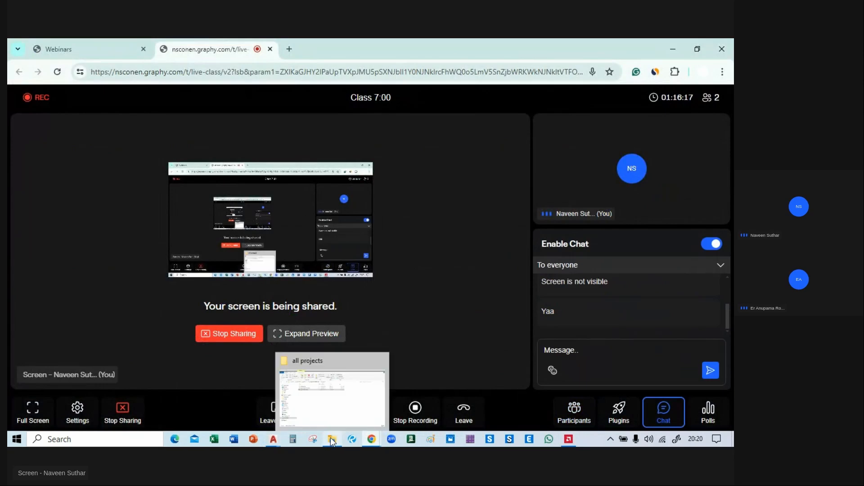
{"action": "left_click", "coordinate": [328, 398]}
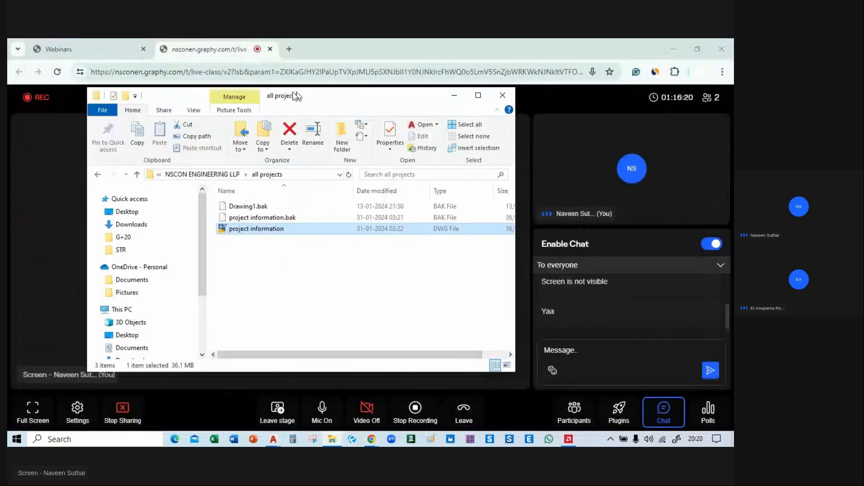
{"action": "left_click", "coordinate": [65, 179]}
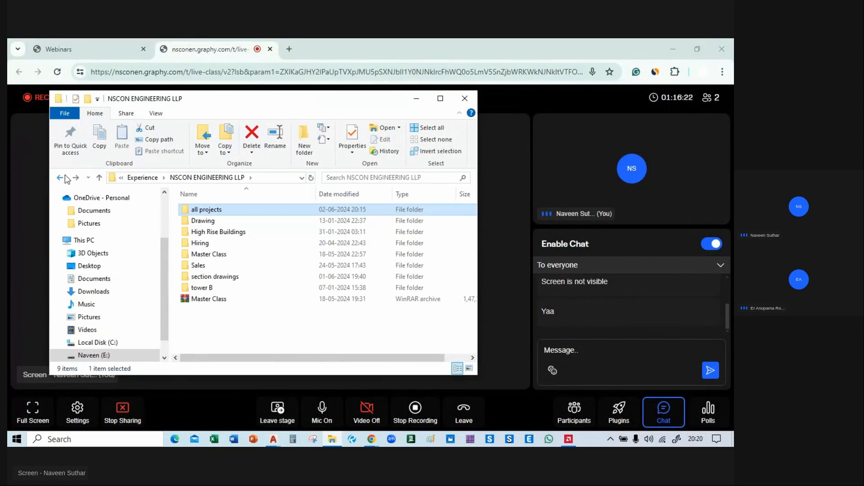
{"action": "left_click", "coordinate": [65, 179]}
{"action": "left_click", "coordinate": [60, 177]}
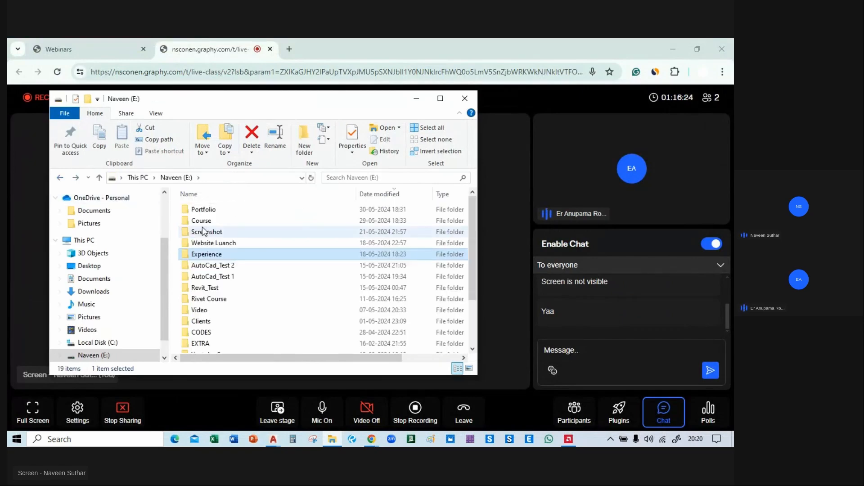
{"action": "double_click", "coordinate": [220, 219]}
Check the G+3 folder inside the first participant's course folder, and return to the Course folder.
{"action": "double_click", "coordinate": [221, 213]}
{"action": "left_click", "coordinate": [198, 210]}
{"action": "left_click", "coordinate": [198, 210]}
{"action": "double_click", "coordinate": [220, 212]}
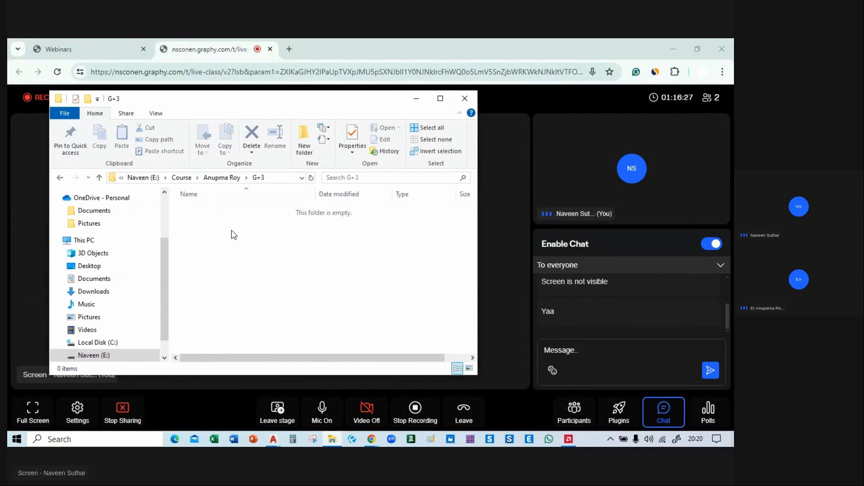
{"action": "left_click", "coordinate": [60, 178]}
{"action": "left_click", "coordinate": [60, 177]}
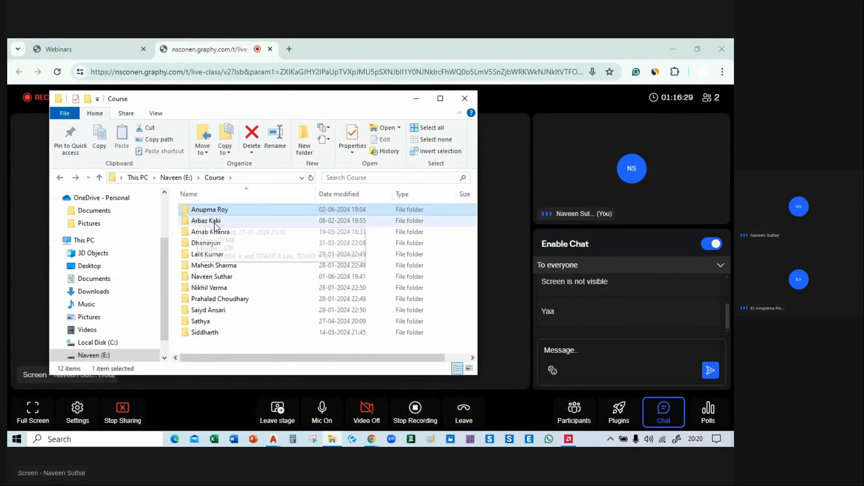
Try to share G+3 Residential building.dwg from another participant's G+3 Residential building folder in the live class chat.
{"action": "double_click", "coordinate": [218, 232]}
{"action": "double_click", "coordinate": [228, 218]}
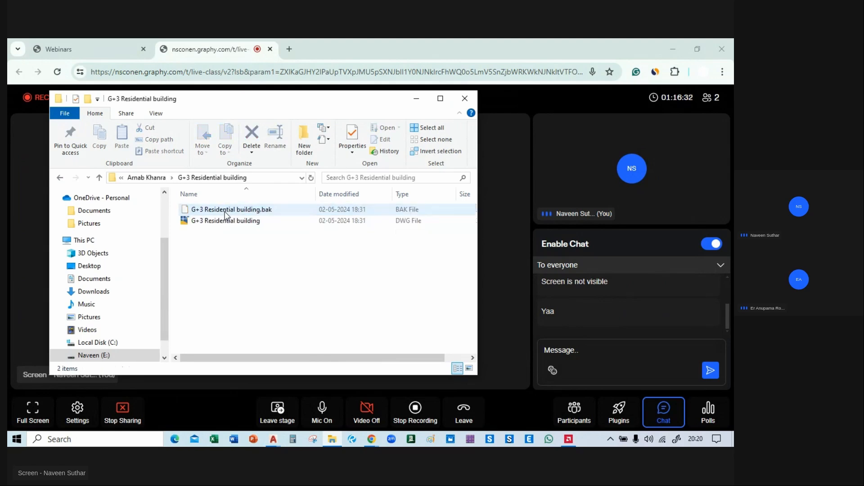
{"action": "left_click_drag", "start_coordinate": [229, 221], "coordinate": [612, 367]}
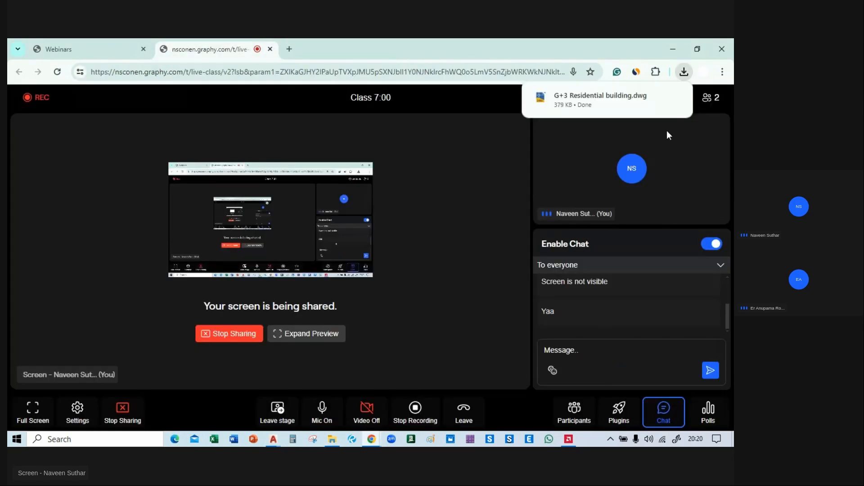
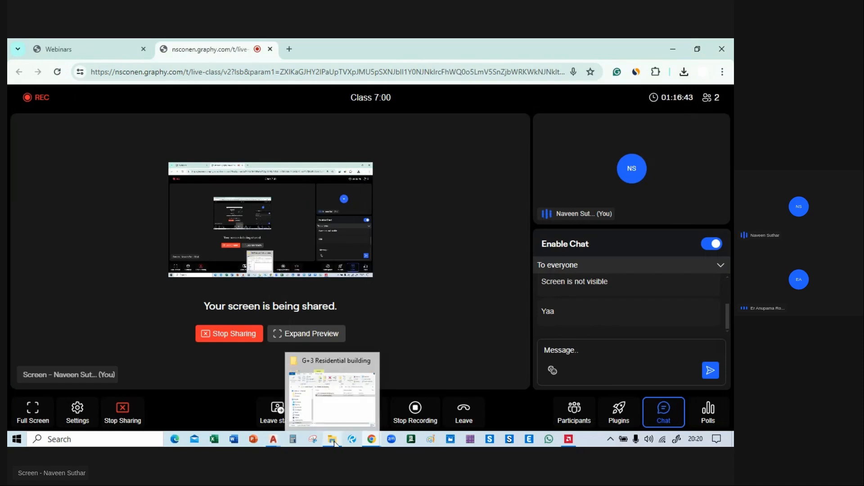
Switch to Drawing1.dwg in AutoCAD and compare the ground floor plan with the ground floor roof framing plan.
{"action": "mouse_move", "coordinate": [370, 443]}
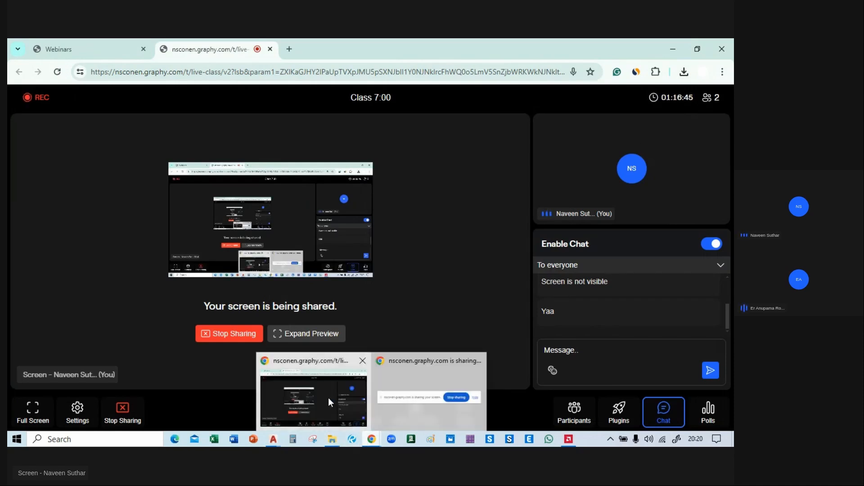
{"action": "mouse_move", "coordinate": [273, 443]}
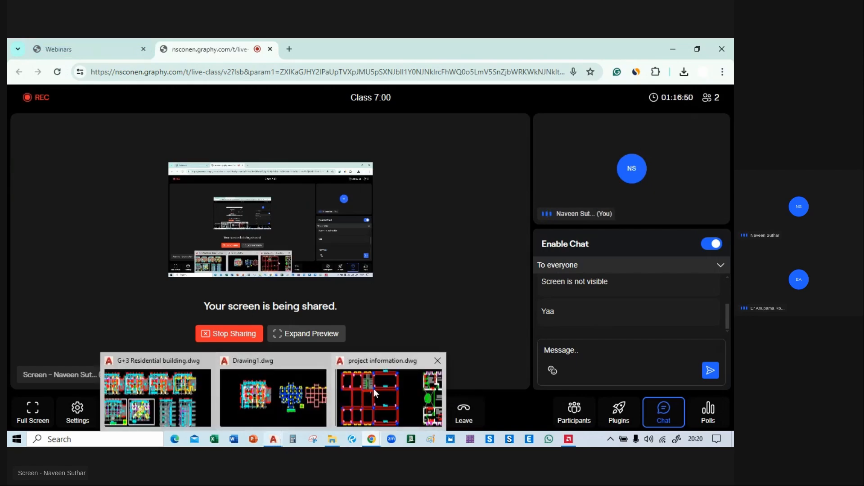
{"action": "left_click", "coordinate": [273, 396]}
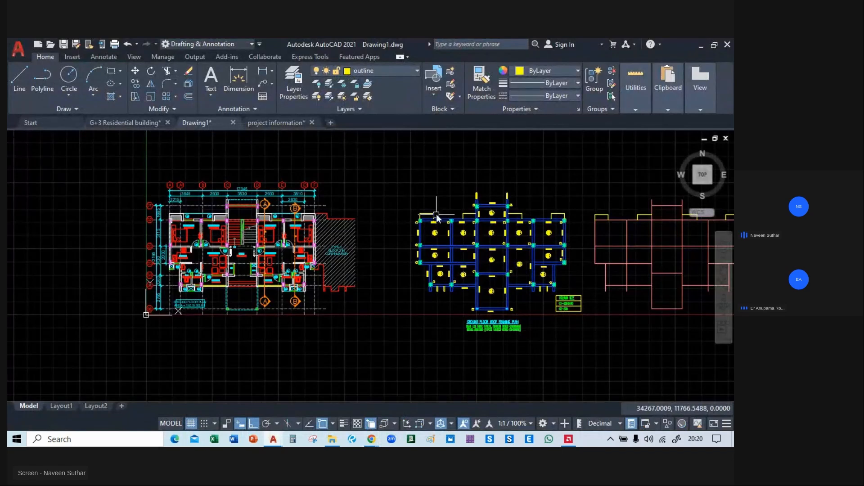
{"action": "middle_click_drag", "start_coordinate": [437, 202], "coordinate": [349, 197]}
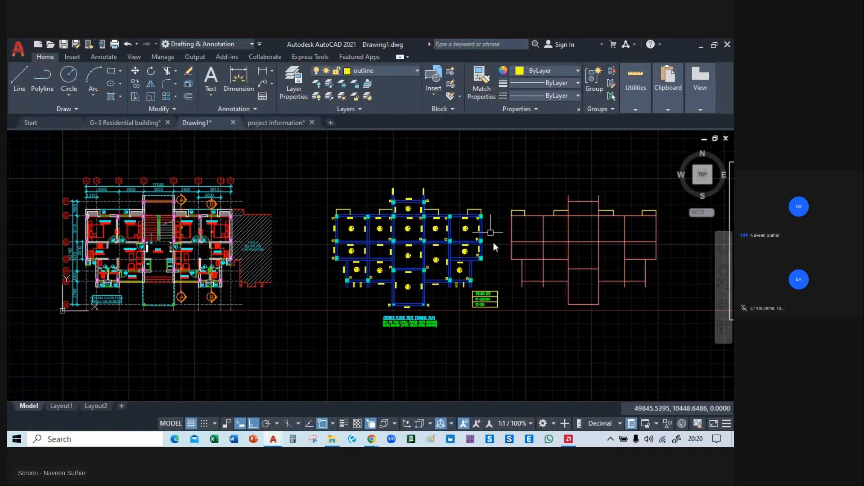
{"action": "scroll", "coordinate": [472, 213], "scroll_direction": "up", "scroll_amount": 4}
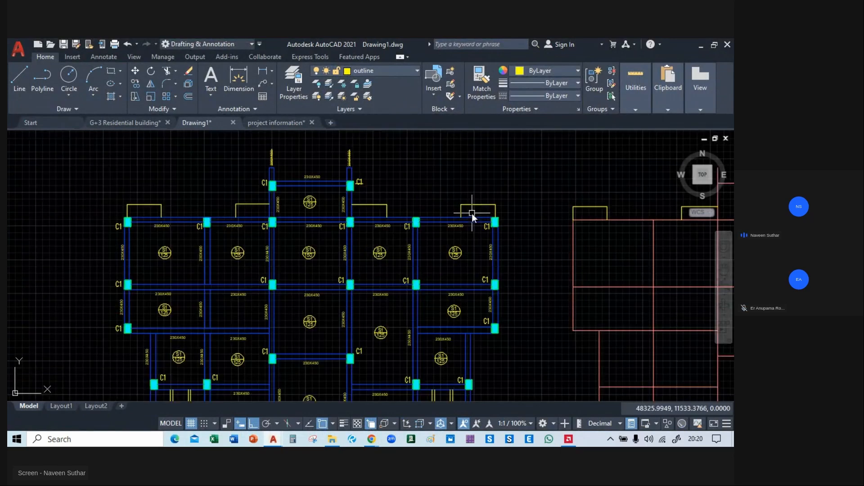
{"action": "middle_click_drag", "start_coordinate": [293, 190], "coordinate": [380, 193]}
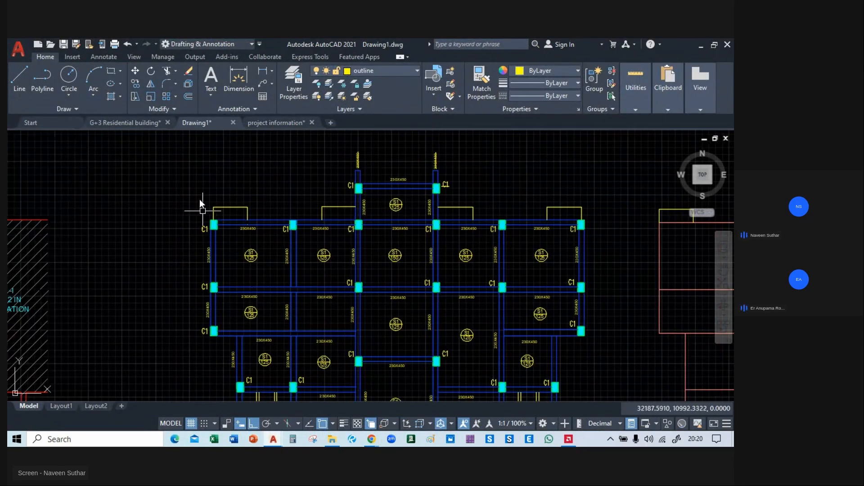
{"action": "scroll", "coordinate": [300, 151], "scroll_direction": "down", "scroll_amount": 2}
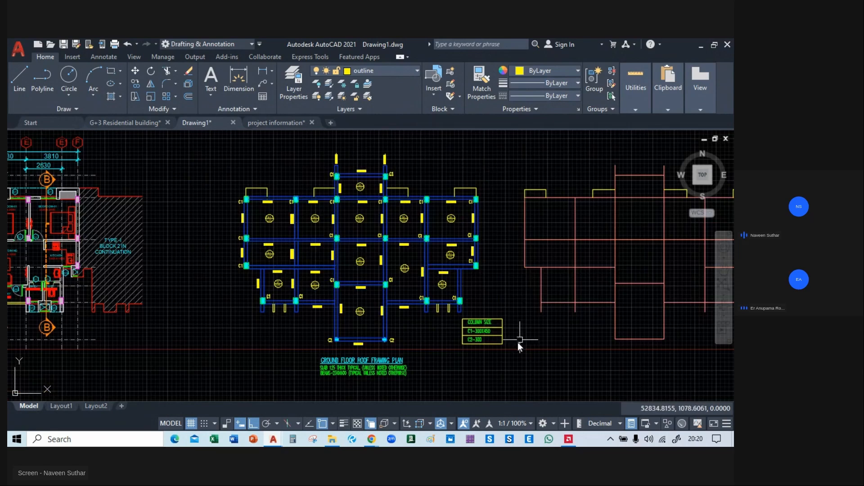
{"action": "middle_click_drag", "start_coordinate": [212, 231], "coordinate": [509, 241]}
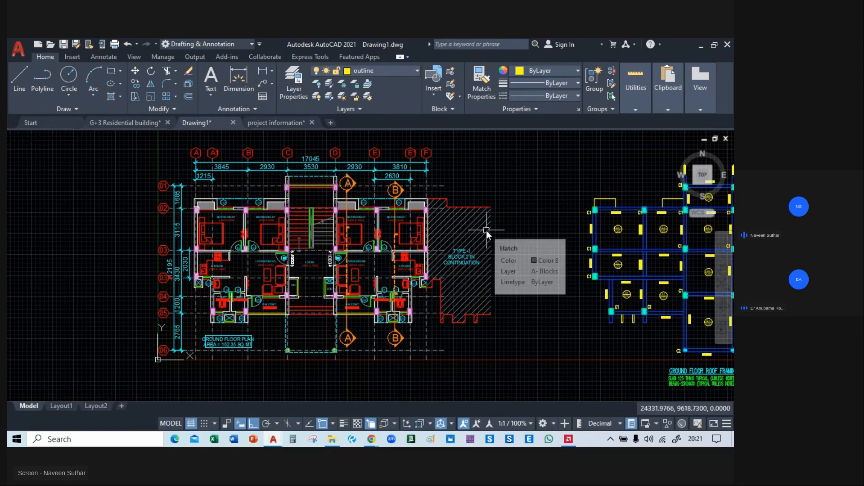
{"action": "middle_click_drag", "start_coordinate": [503, 237], "coordinate": [392, 233]}
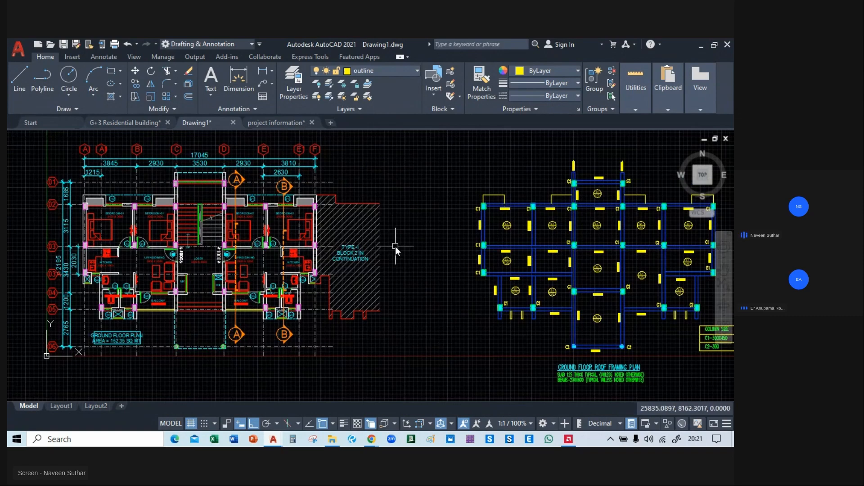
{"action": "middle_click_drag", "start_coordinate": [383, 253], "coordinate": [254, 265]}
{"action": "scroll", "coordinate": [400, 205], "scroll_direction": "up", "scroll_amount": 5}
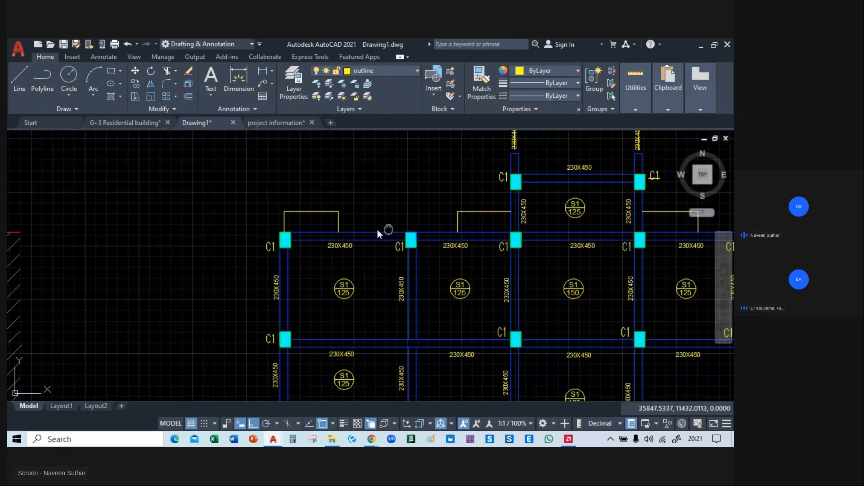
{"action": "middle_click_drag", "start_coordinate": [377, 230], "coordinate": [325, 226]}
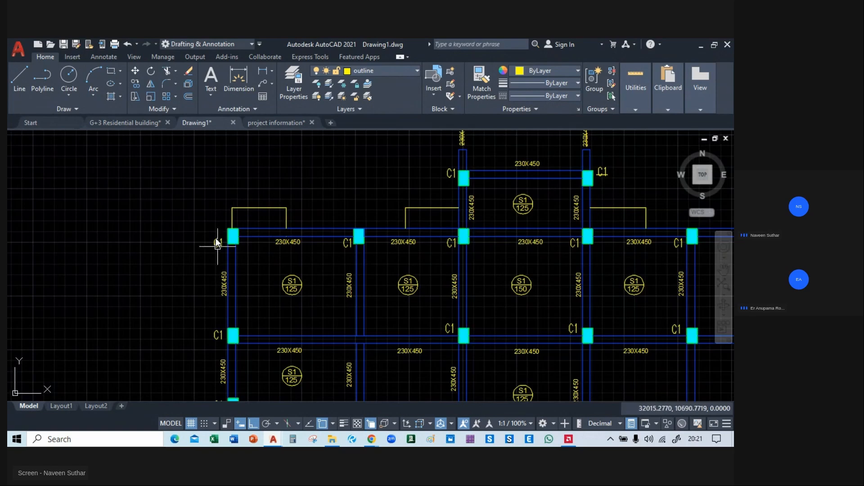
Examine the C1 columns, 230X450 beams and slab marks of the framing plan alongside the adjacent centre line layout.
{"action": "scroll", "coordinate": [228, 226], "scroll_direction": "up", "scroll_amount": 2}
{"action": "middle_click_drag", "start_coordinate": [228, 226], "coordinate": [164, 223]}
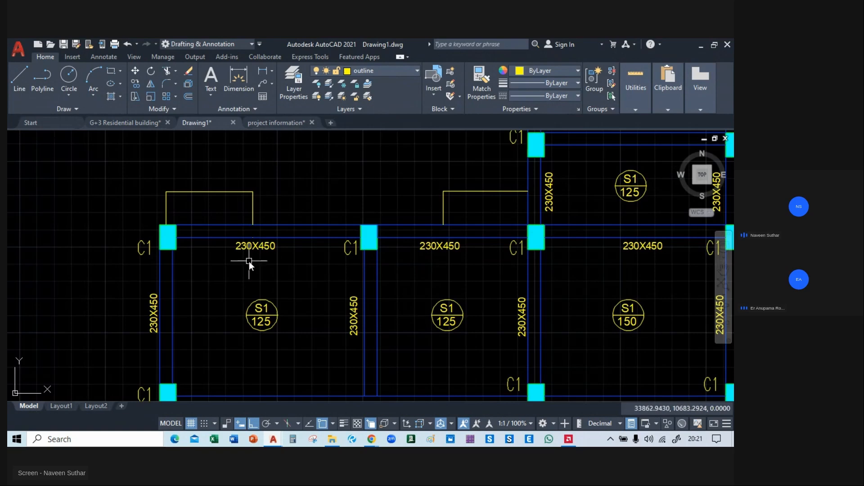
{"action": "scroll", "coordinate": [249, 261], "scroll_direction": "down", "scroll_amount": 2}
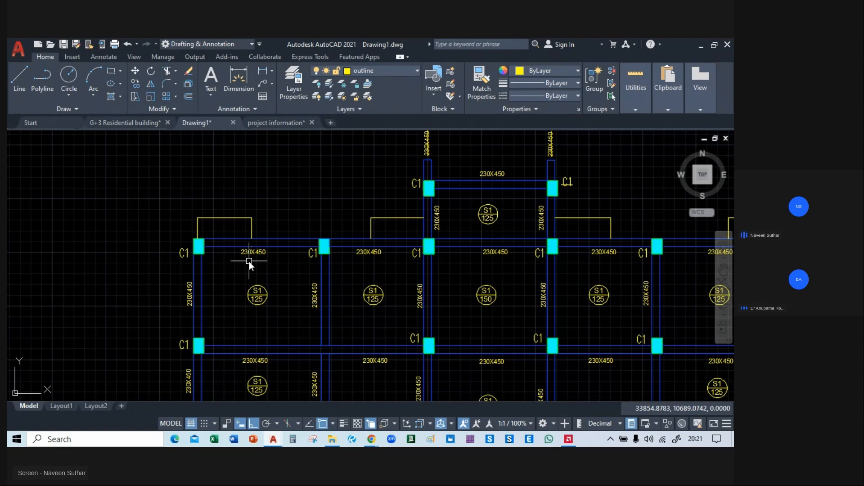
{"action": "scroll", "coordinate": [328, 254], "scroll_direction": "down", "scroll_amount": 2}
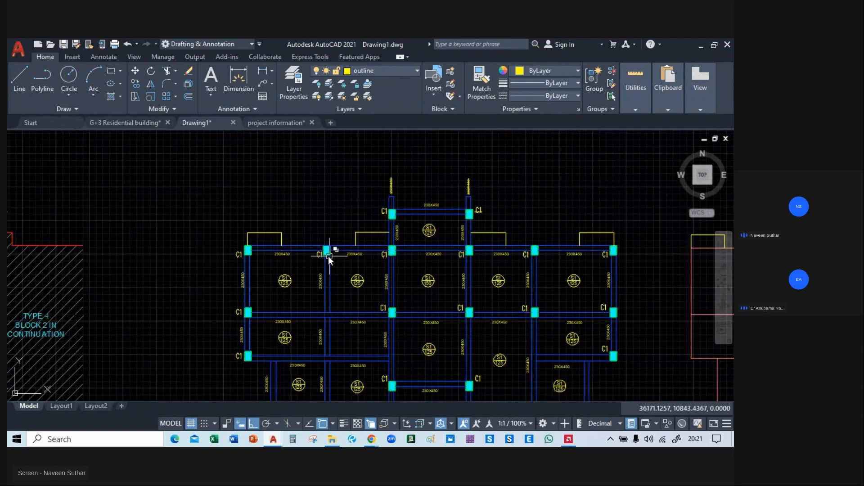
{"action": "middle_click_drag", "start_coordinate": [320, 219], "coordinate": [245, 148]}
{"action": "scroll", "coordinate": [236, 169], "scroll_direction": "down", "scroll_amount": 2}
{"action": "mouse_move", "coordinate": [317, 169]}
{"action": "middle_mouse_down"}
{"action": "mouse_move", "coordinate": [316, 194]}
{"action": "mouse_move", "coordinate": [265, 195]}
{"action": "middle_mouse_up"}
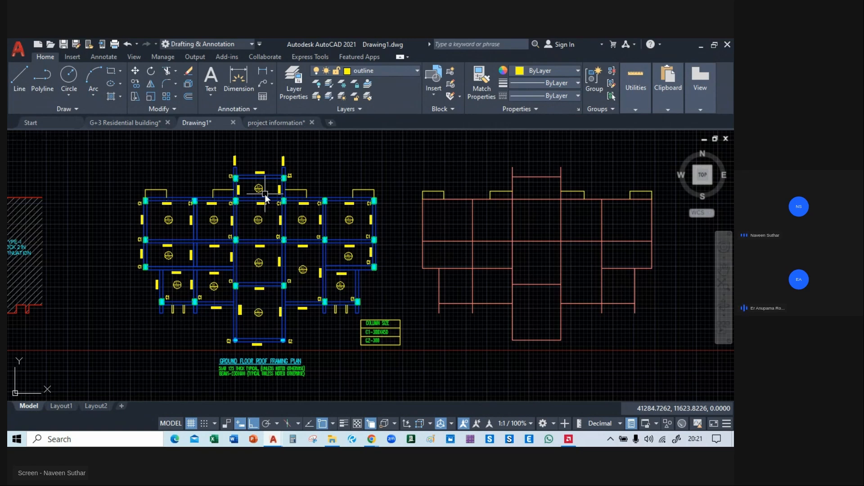
{"action": "scroll", "coordinate": [199, 196], "scroll_direction": "up", "scroll_amount": 8}
{"action": "scroll", "coordinate": [267, 176], "scroll_direction": "down", "scroll_amount": 8}
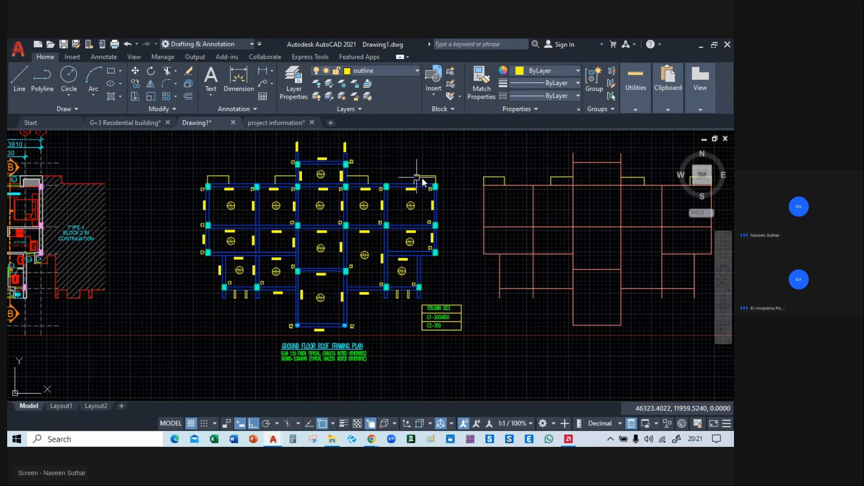
{"action": "middle_click_drag", "start_coordinate": [426, 178], "coordinate": [445, 204]}
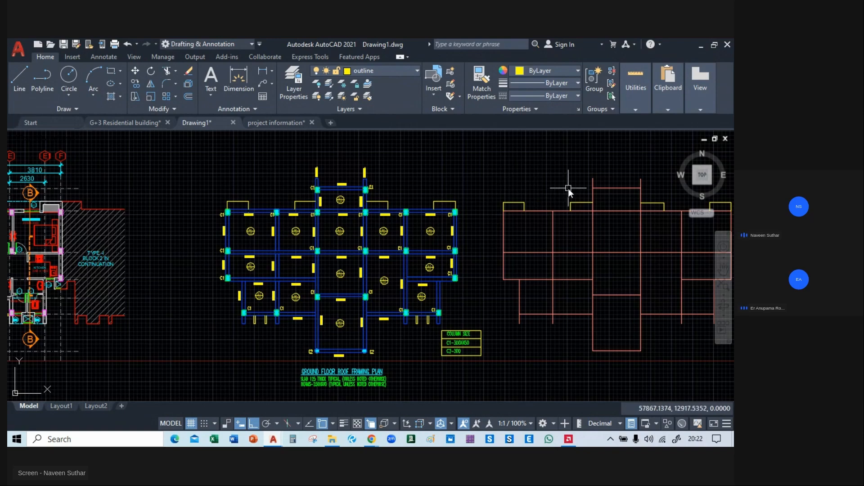
{"action": "scroll", "coordinate": [153, 198], "scroll_direction": "down", "scroll_amount": 3}
{"action": "mouse_move", "coordinate": [153, 198]}
{"action": "middle_mouse_down"}
{"action": "mouse_move", "coordinate": [248, 222]}
{"action": "mouse_move", "coordinate": [278, 210]}
{"action": "mouse_move", "coordinate": [293, 178]}
{"action": "middle_mouse_up"}
{"action": "scroll", "coordinate": [277, 209], "scroll_direction": "up", "scroll_amount": 4}
{"action": "scroll", "coordinate": [292, 215], "scroll_direction": "down", "scroll_amount": 2}
{"action": "scroll", "coordinate": [281, 190], "scroll_direction": "up", "scroll_amount": 2}
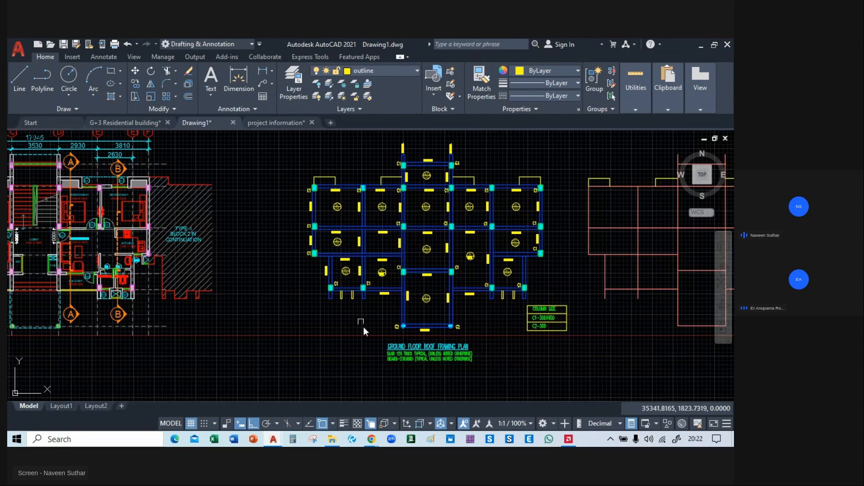
Switch to the live class session in Chrome and show its participants list.
{"action": "mouse_move", "coordinate": [371, 438]}
{"action": "left_click", "coordinate": [340, 384]}
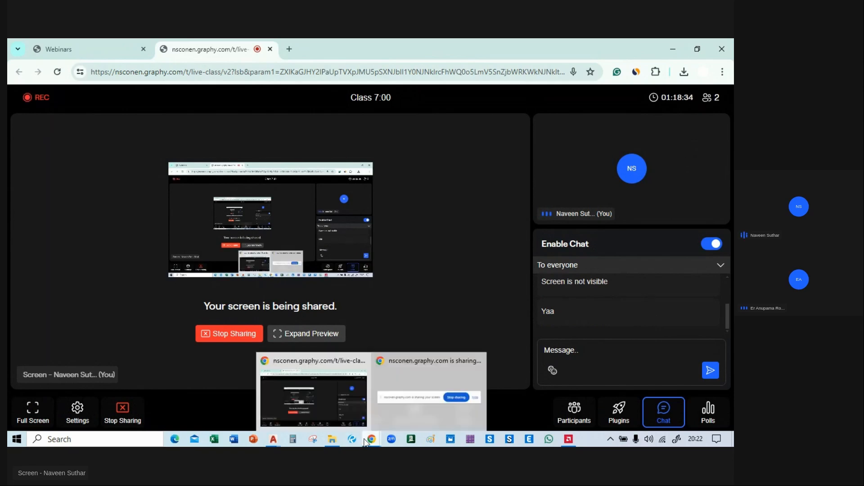
{"action": "mouse_move", "coordinate": [277, 441]}
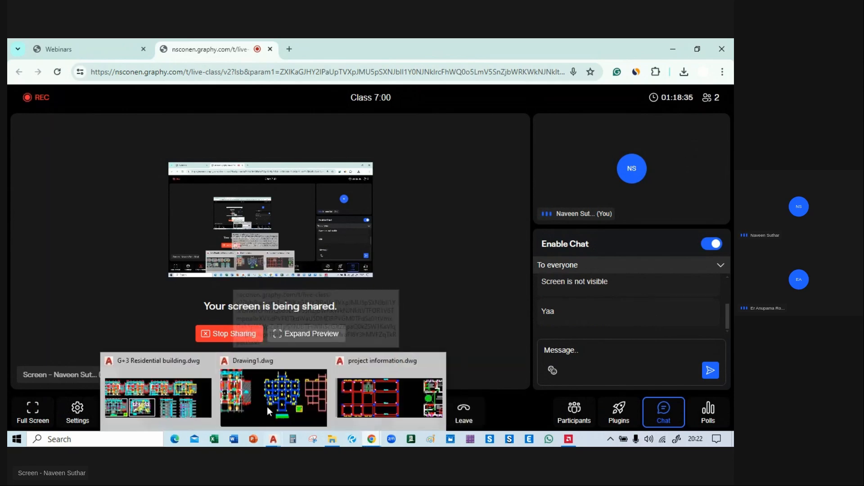
{"action": "left_click", "coordinate": [569, 419]}
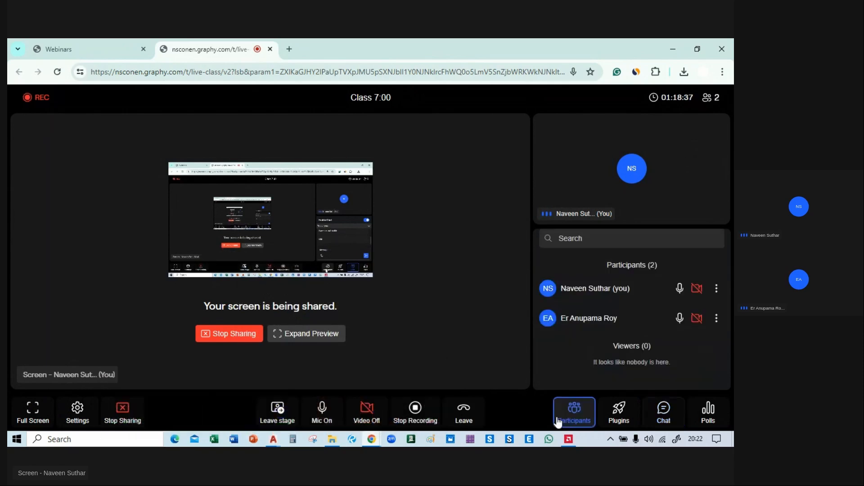
{"action": "mouse_move", "coordinate": [362, 429]}
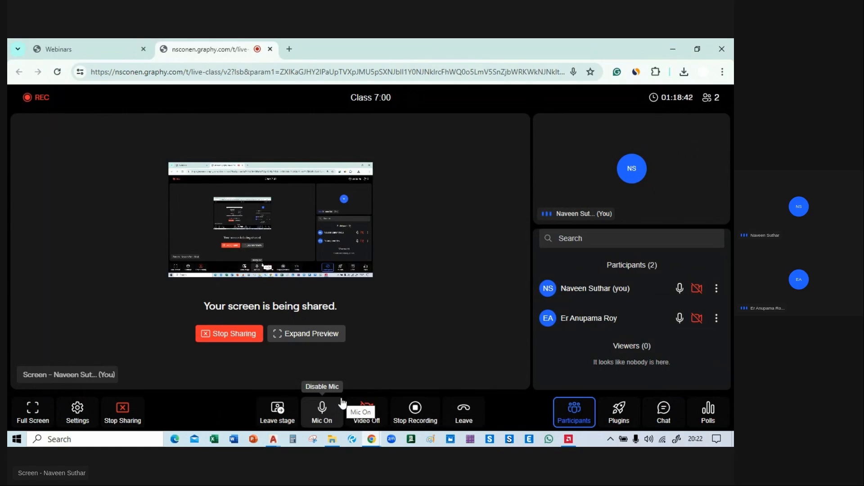
Return to Drawing1.dwg in AutoCAD and check the framing plan's beam junctions for missing columns.
{"action": "mouse_move", "coordinate": [273, 439]}
{"action": "left_click", "coordinate": [272, 409]}
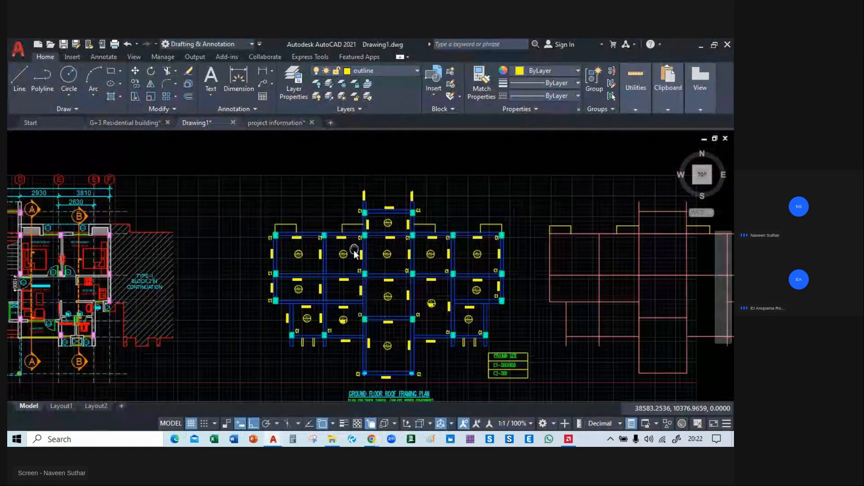
{"action": "middle_click_drag", "start_coordinate": [354, 252], "coordinate": [318, 236]}
{"action": "scroll", "coordinate": [277, 219], "scroll_direction": "up", "scroll_amount": 3}
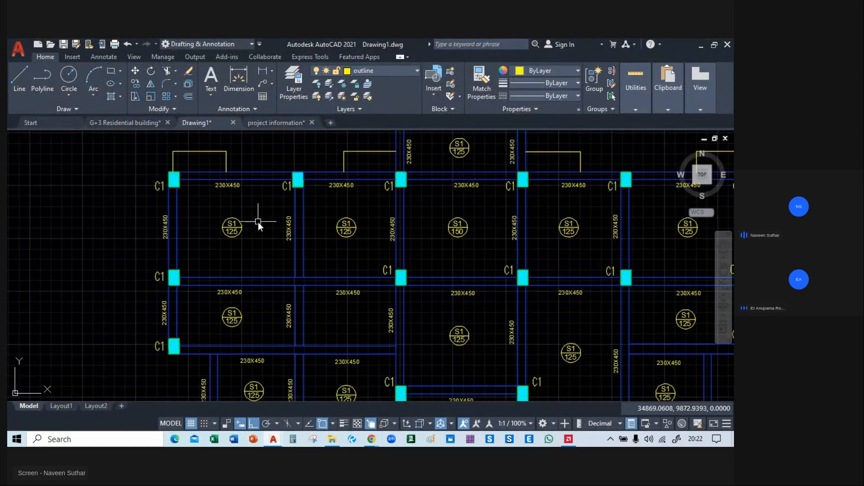
{"action": "scroll", "coordinate": [173, 194], "scroll_direction": "up", "scroll_amount": 2}
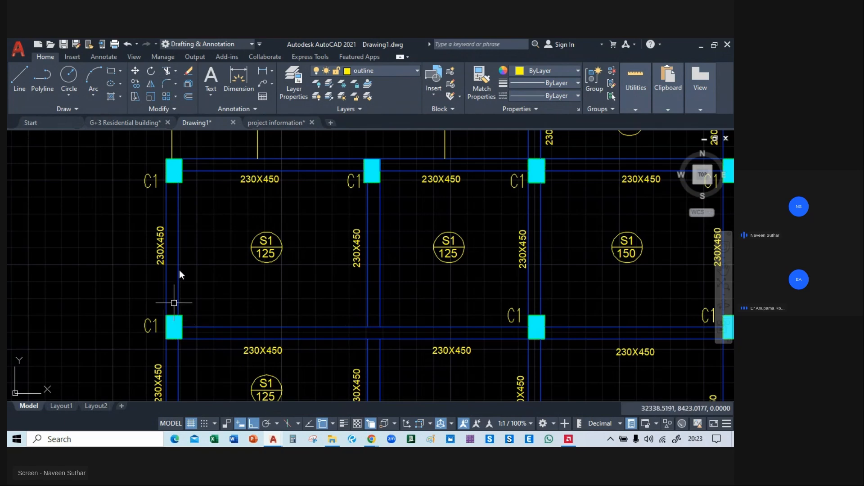
{"action": "mouse_move", "coordinate": [193, 228]}
{"action": "middle_mouse_down"}
{"action": "mouse_move", "coordinate": [178, 97]}
{"action": "mouse_move", "coordinate": [166, 153]}
{"action": "middle_mouse_up"}
{"action": "scroll", "coordinate": [347, 184], "scroll_direction": "down", "scroll_amount": 3}
{"action": "scroll", "coordinate": [387, 286], "scroll_direction": "down", "scroll_amount": 2}
{"action": "mouse_move", "coordinate": [387, 287]}
{"action": "middle_mouse_down"}
{"action": "mouse_move", "coordinate": [413, 261]}
{"action": "mouse_move", "coordinate": [438, 209]}
{"action": "mouse_move", "coordinate": [415, 248]}
{"action": "middle_mouse_up"}
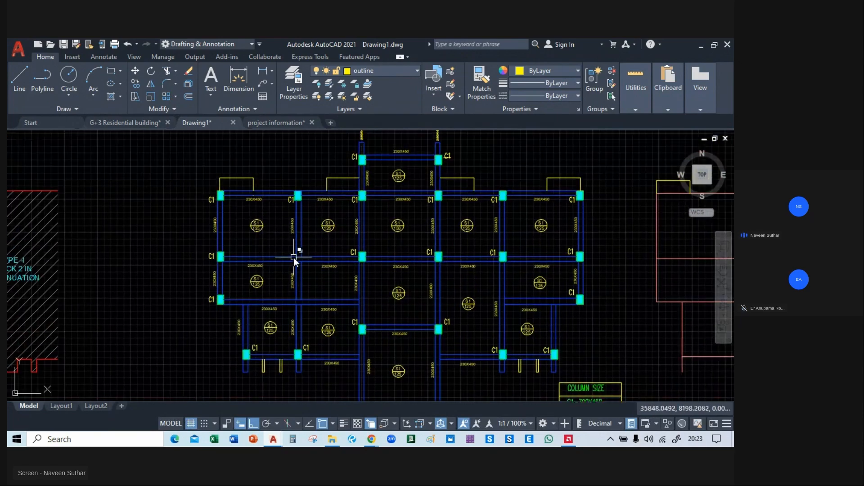
{"action": "scroll", "coordinate": [298, 266], "scroll_direction": "up", "scroll_amount": 4}
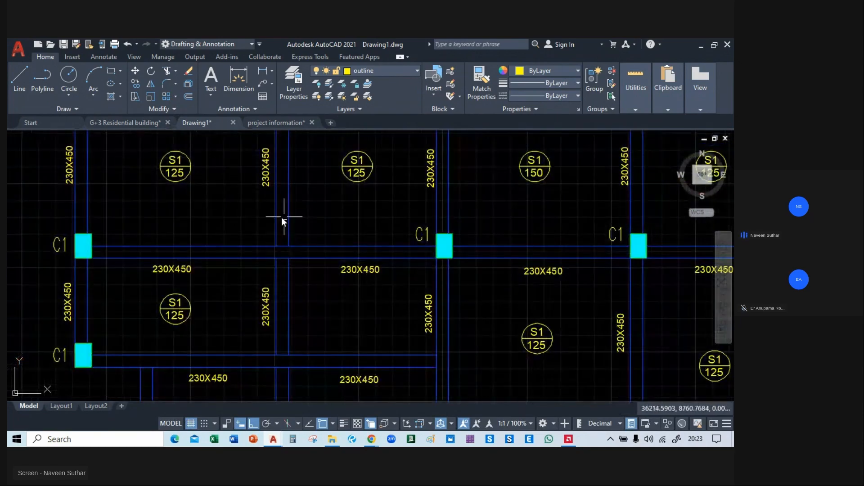
{"action": "scroll", "coordinate": [236, 249], "scroll_direction": "down", "scroll_amount": 3}
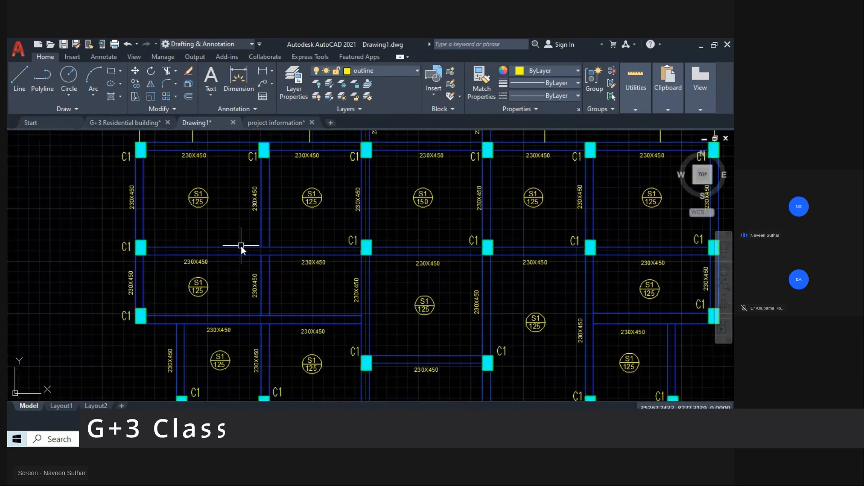
Copy the C1 column at the lower-left corner of the S1/150 slab to the column-less beam junction west of it, aligning lower-right corners.
{"action": "middle_click_drag", "start_coordinate": [242, 246], "coordinate": [264, 269]}
{"action": "scroll", "coordinate": [386, 260], "scroll_direction": "up", "scroll_amount": 5}
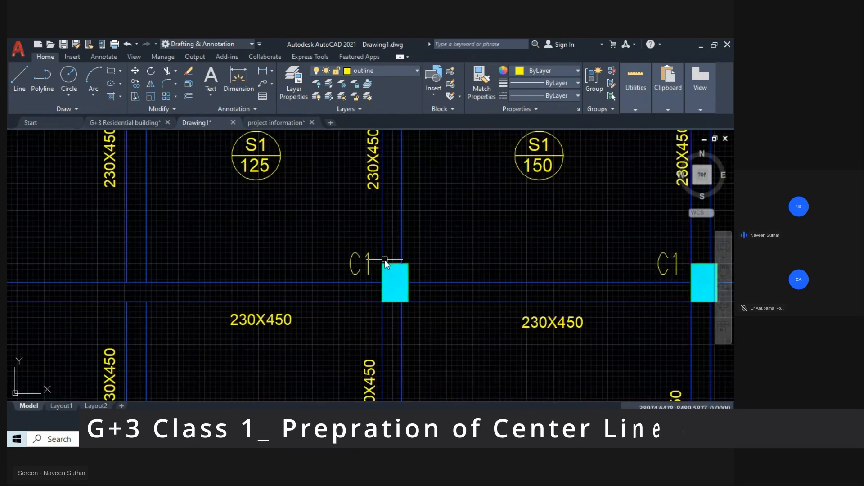
{"action": "middle_click_drag", "start_coordinate": [385, 260], "coordinate": [380, 228]}
{"action": "left_click", "coordinate": [375, 226]}
{"action": "left_click", "coordinate": [415, 285]}
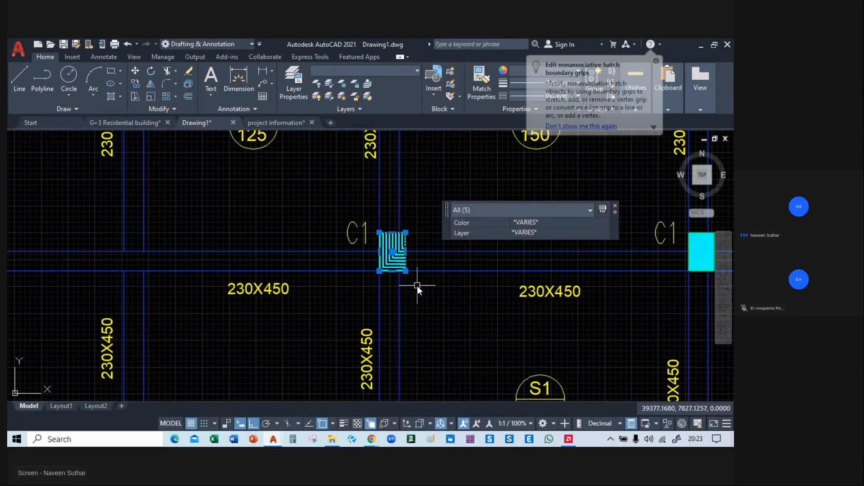
{"action": "type", "text": "co"}
{"action": "key", "text": "Return"}
{"action": "middle_click_drag", "start_coordinate": [419, 277], "coordinate": [498, 270]}
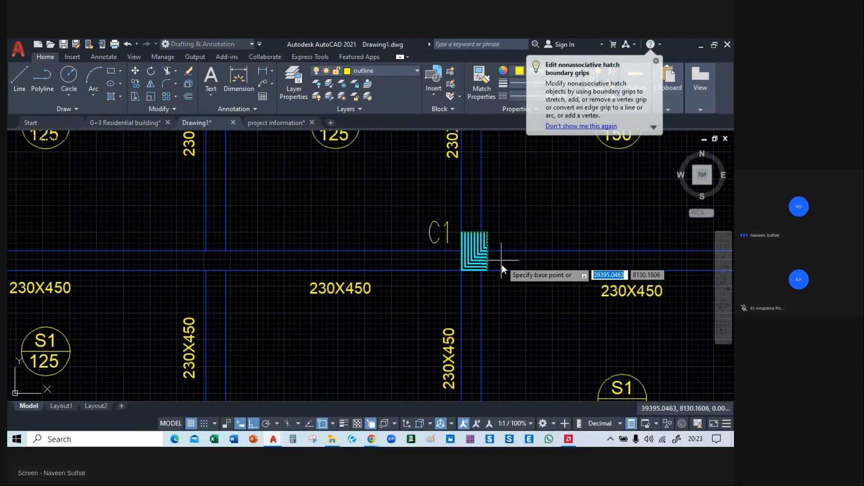
{"action": "left_click", "coordinate": [487, 272]}
{"action": "middle_click_drag", "start_coordinate": [206, 275], "coordinate": [431, 271]}
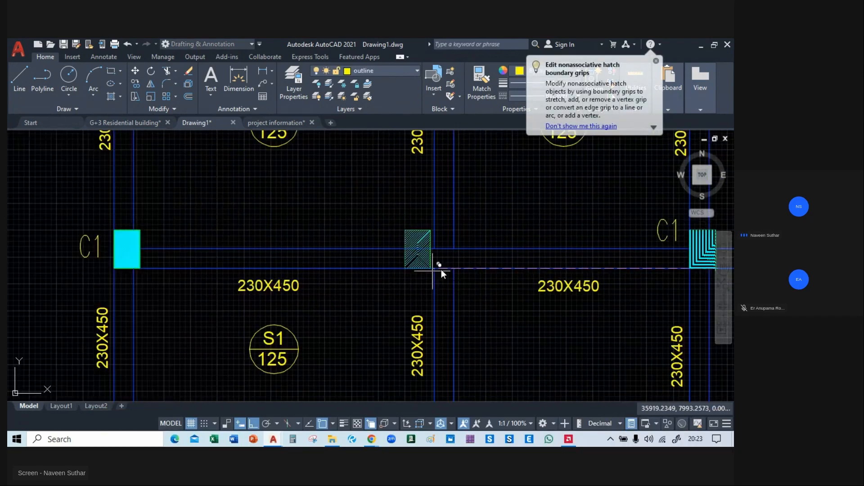
{"action": "left_click", "coordinate": [455, 268]}
{"action": "key", "text": "Return"}
{"action": "scroll", "coordinate": [491, 292], "scroll_direction": "down", "scroll_amount": 8}
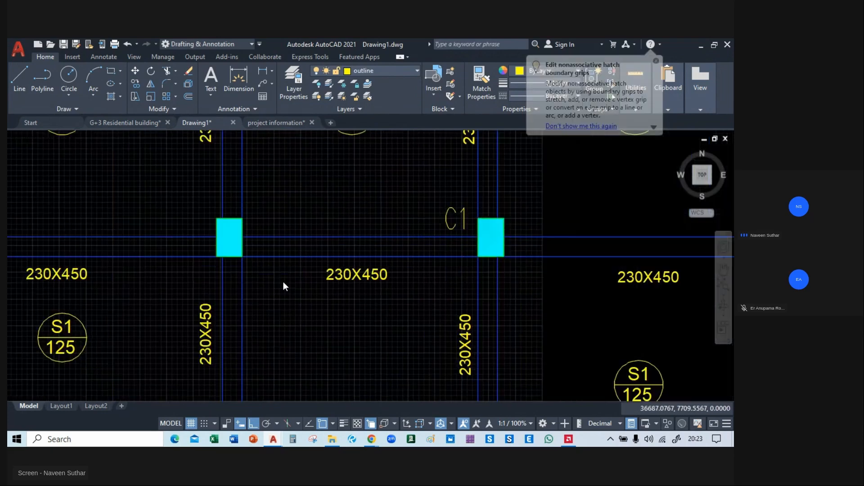
Save the drawing as Drawing1.dwg in the all projects folder, in AutoCAD 2004/LT2004 Drawing format.
{"action": "mouse_move", "coordinate": [277, 242]}
{"action": "middle_mouse_down"}
{"action": "mouse_move", "coordinate": [187, 226]}
{"action": "mouse_move", "coordinate": [212, 256]}
{"action": "middle_mouse_up"}
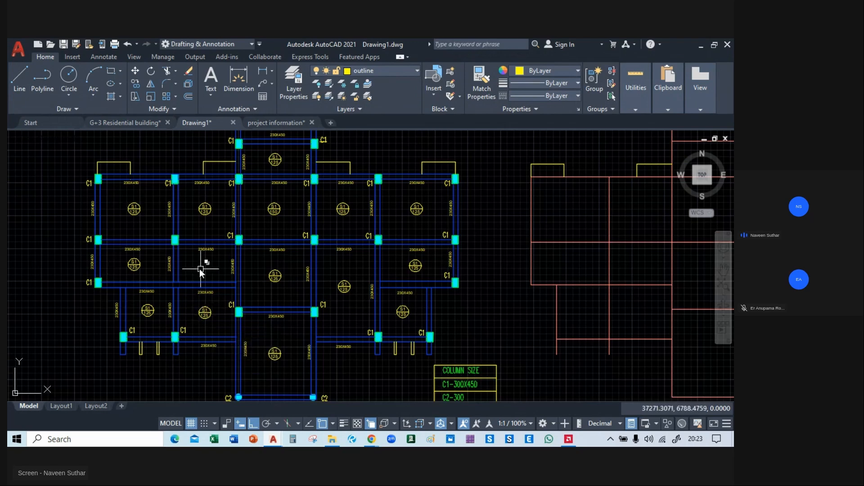
{"action": "middle_click_drag", "start_coordinate": [199, 267], "coordinate": [224, 232]}
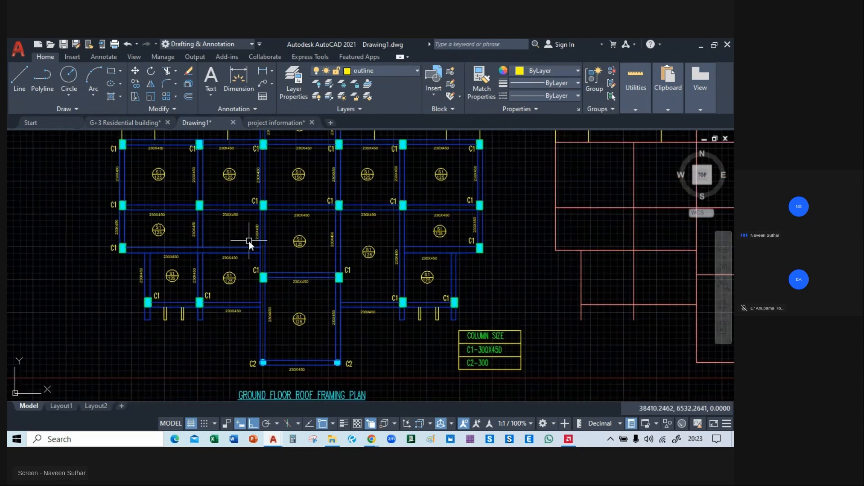
{"action": "key", "text": "ctrl+s"}
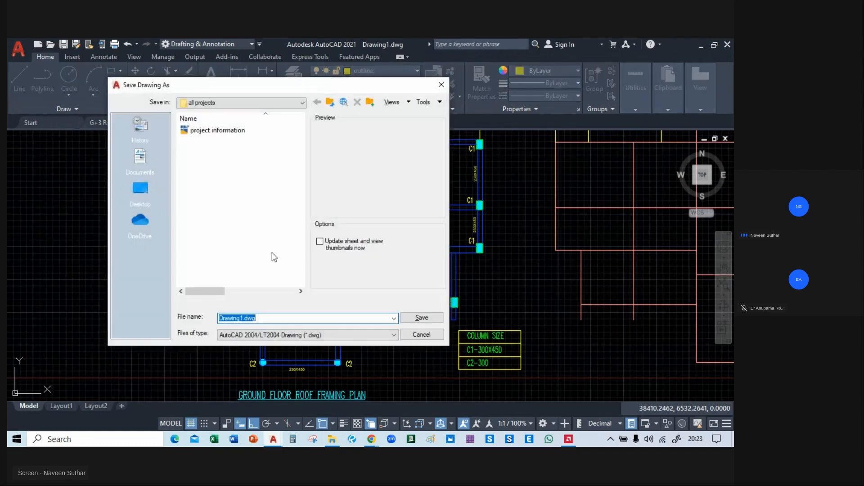
{"action": "left_click", "coordinate": [419, 319]}
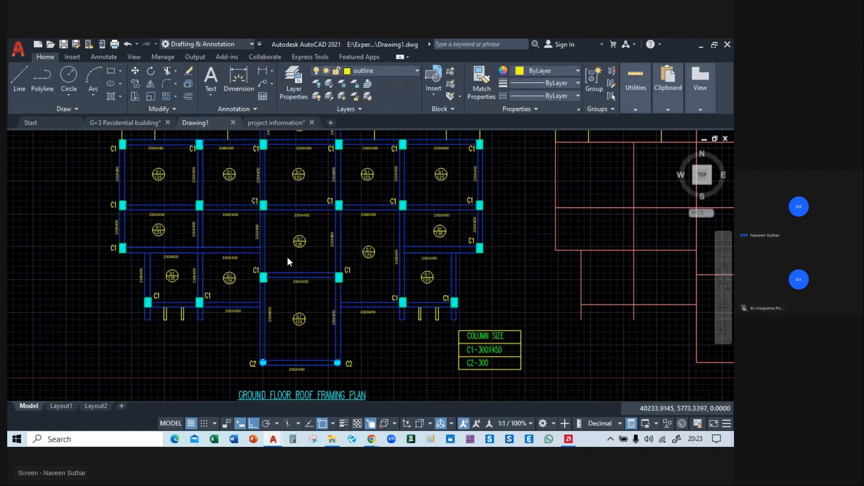
Switch back to the live class session in Chrome.
{"action": "scroll", "coordinate": [288, 257], "scroll_direction": "down", "scroll_amount": 5}
{"action": "scroll", "coordinate": [289, 257], "scroll_direction": "up", "scroll_amount": 4}
{"action": "mouse_move", "coordinate": [372, 439]}
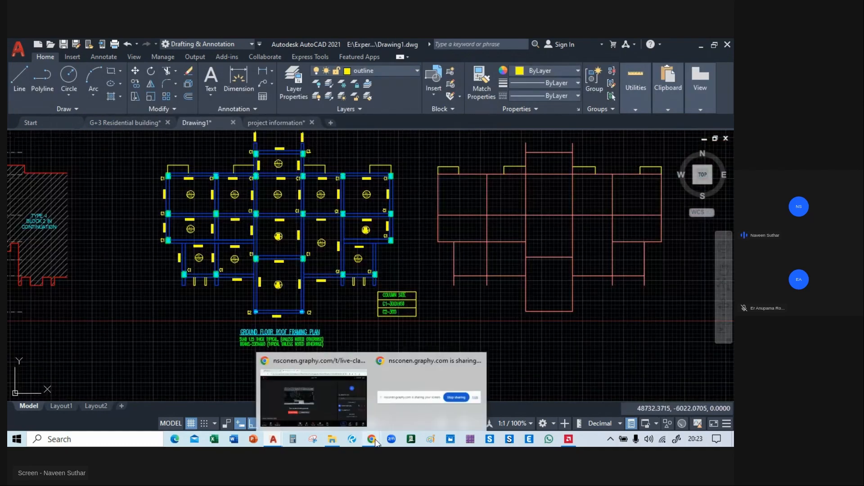